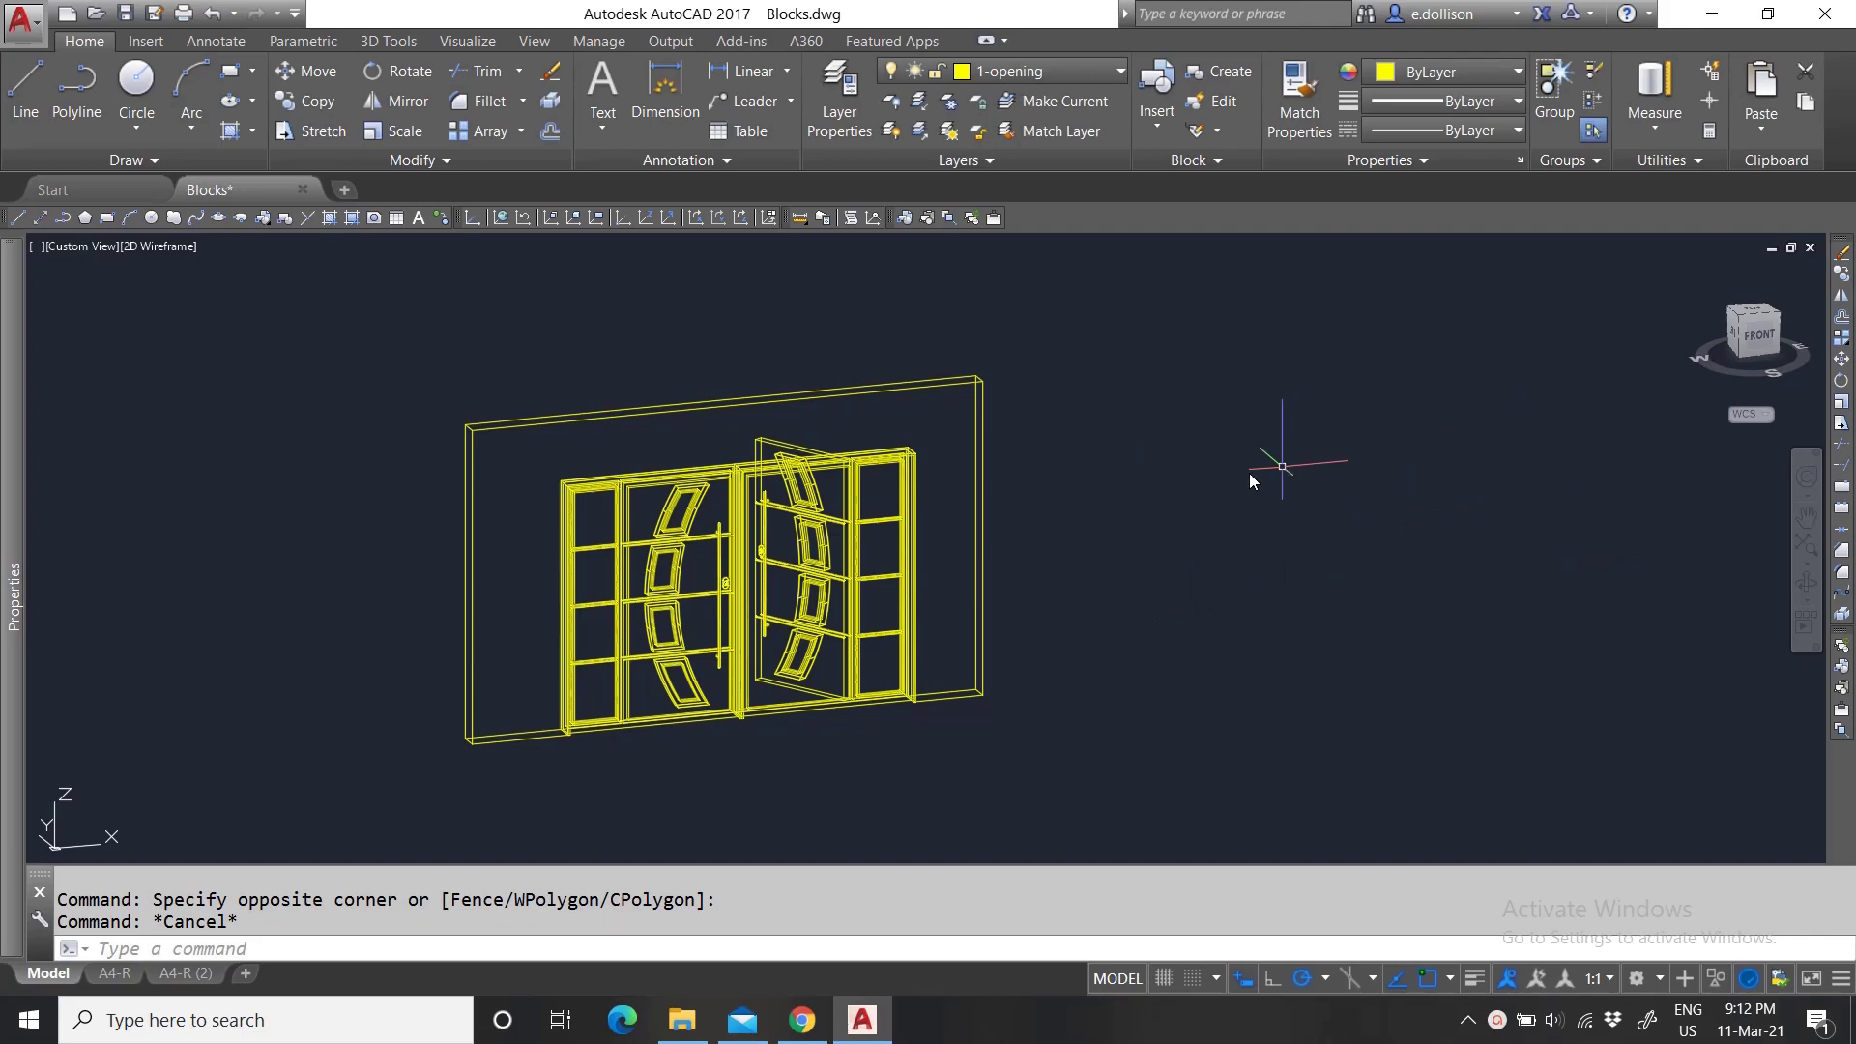
Review the paste options and the list of commands that start with COPY.
{"action": "left_click", "coordinate": [1767, 120]}
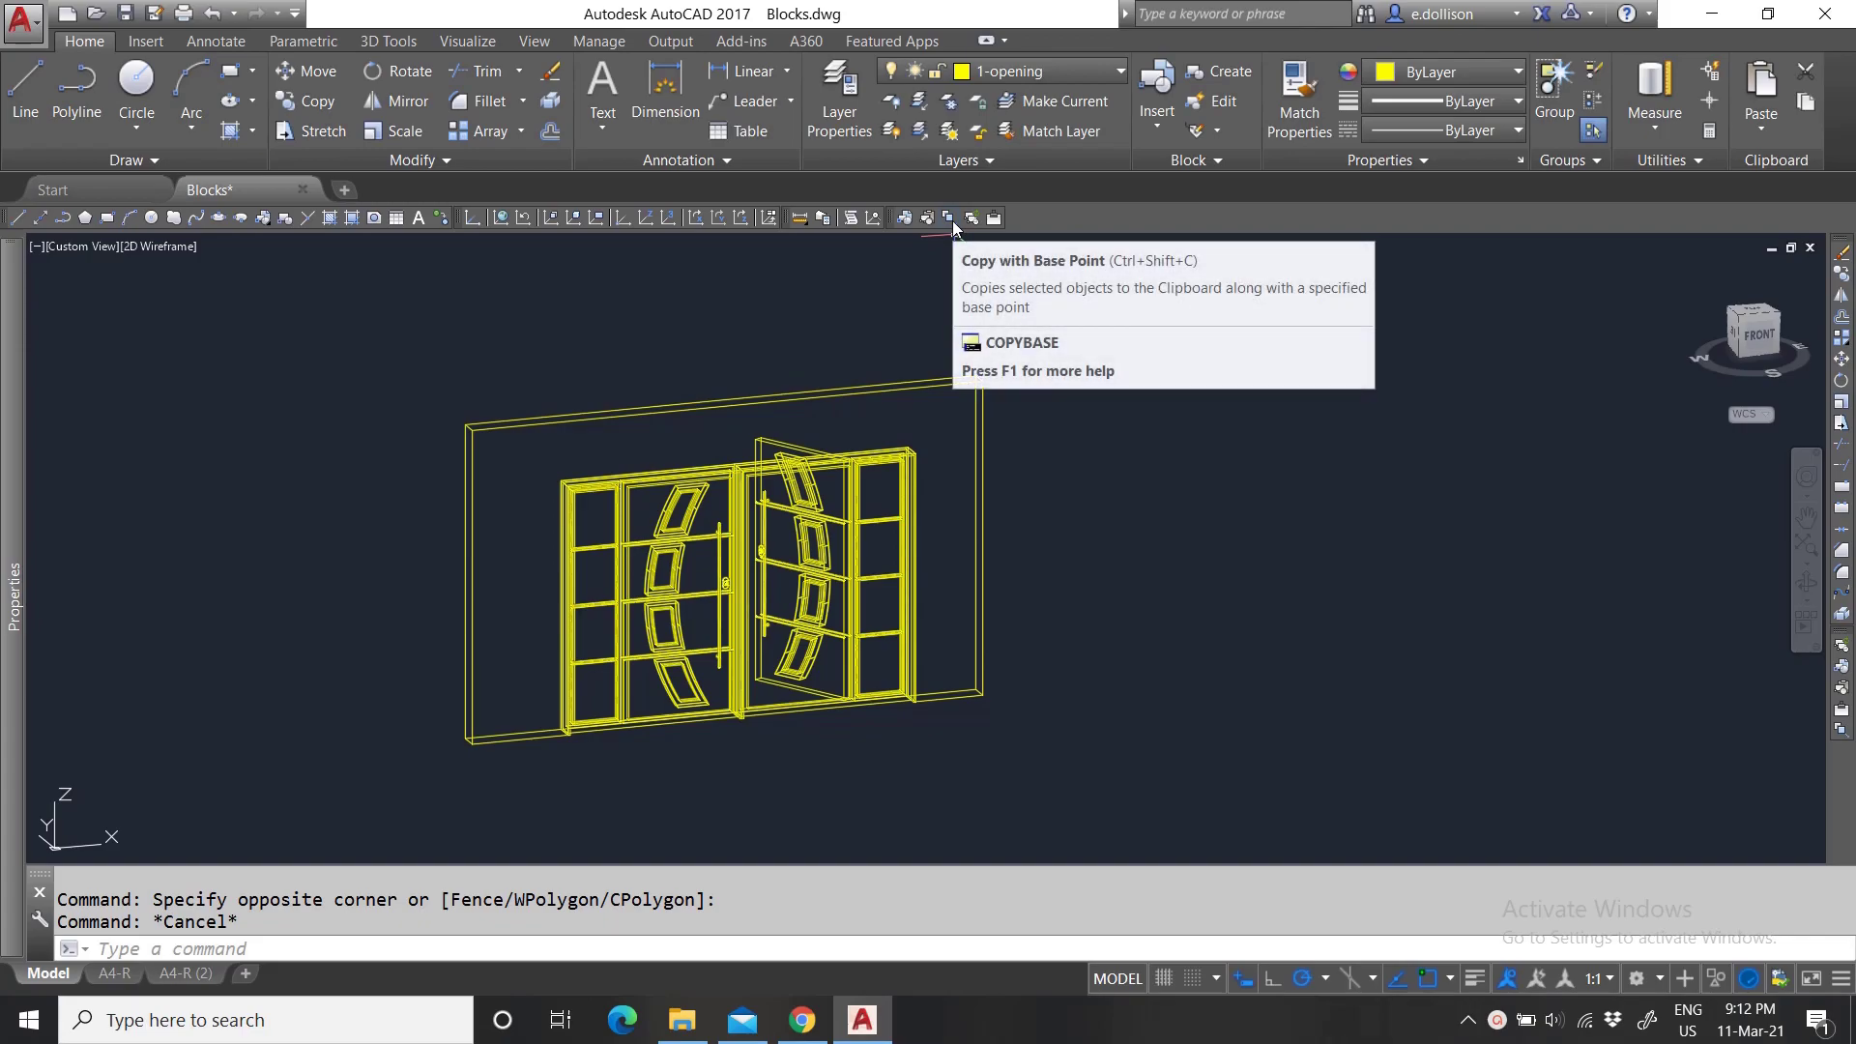
{"action": "type", "text": "c"}
{"action": "key", "text": "Down"}
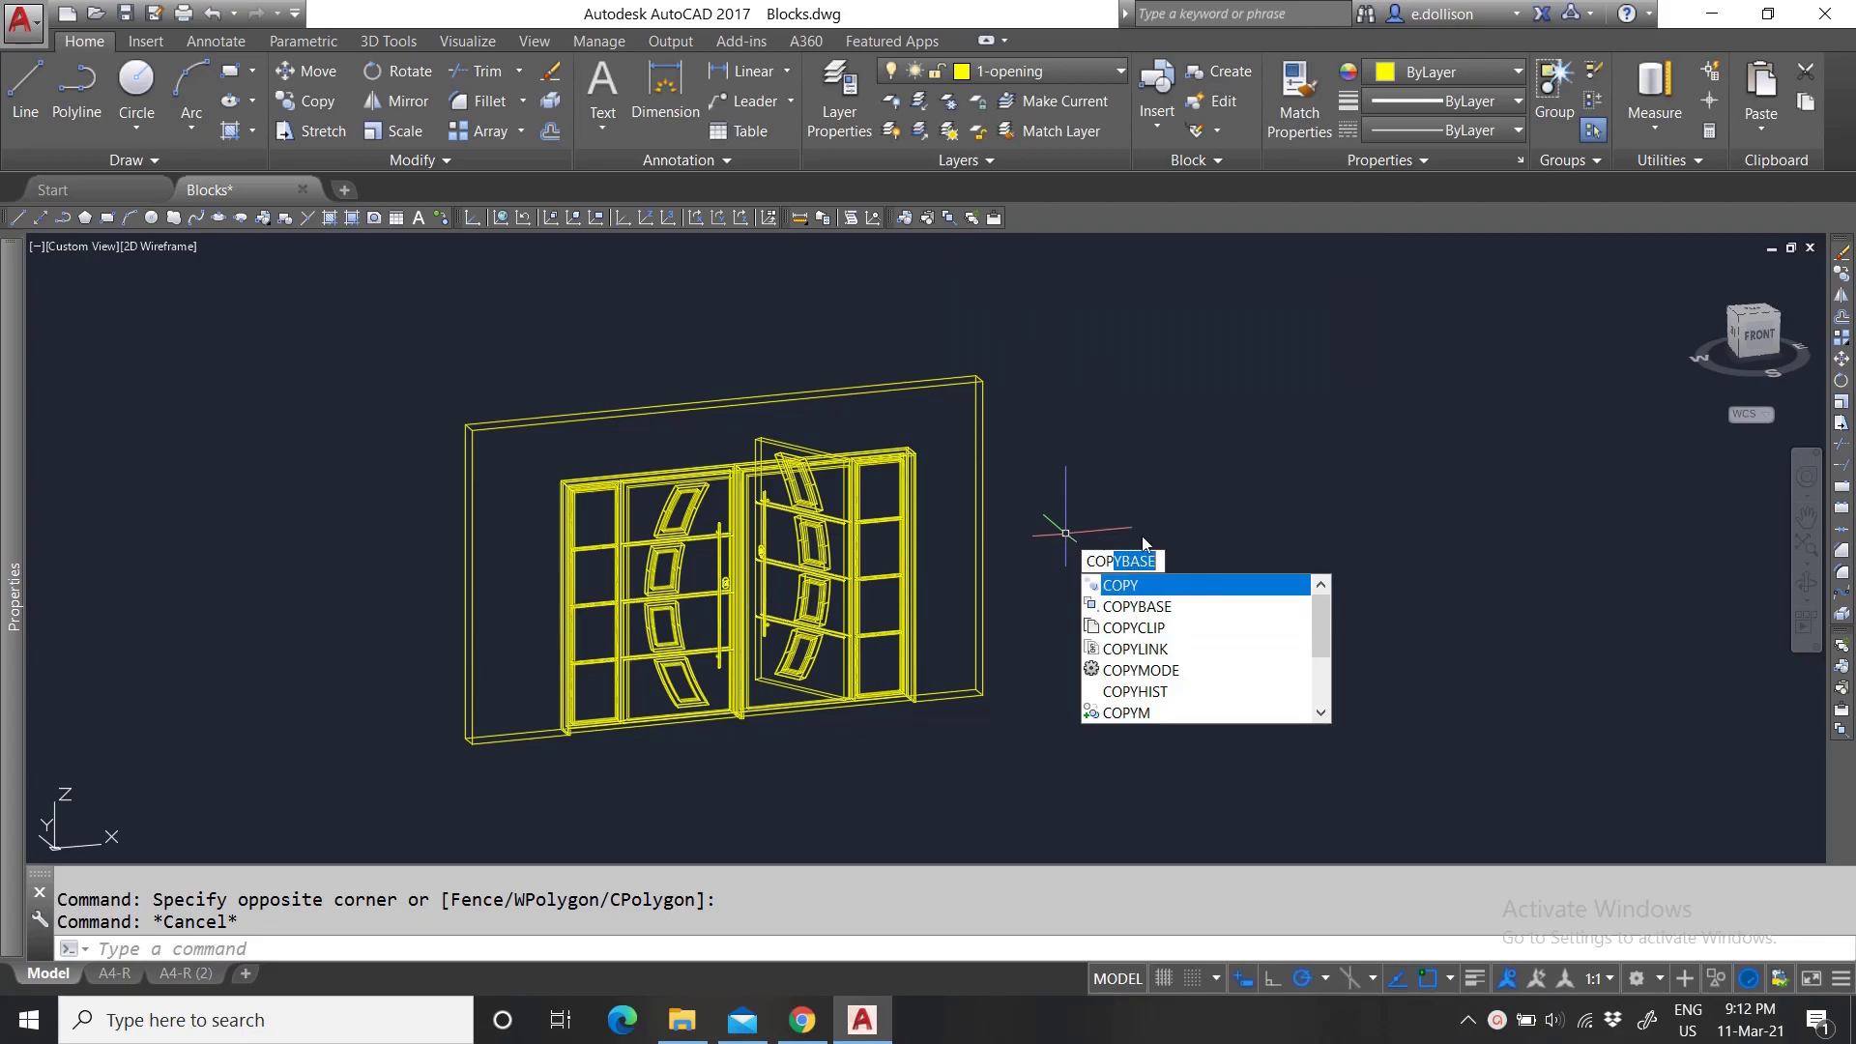
{"action": "key", "text": "Escape"}
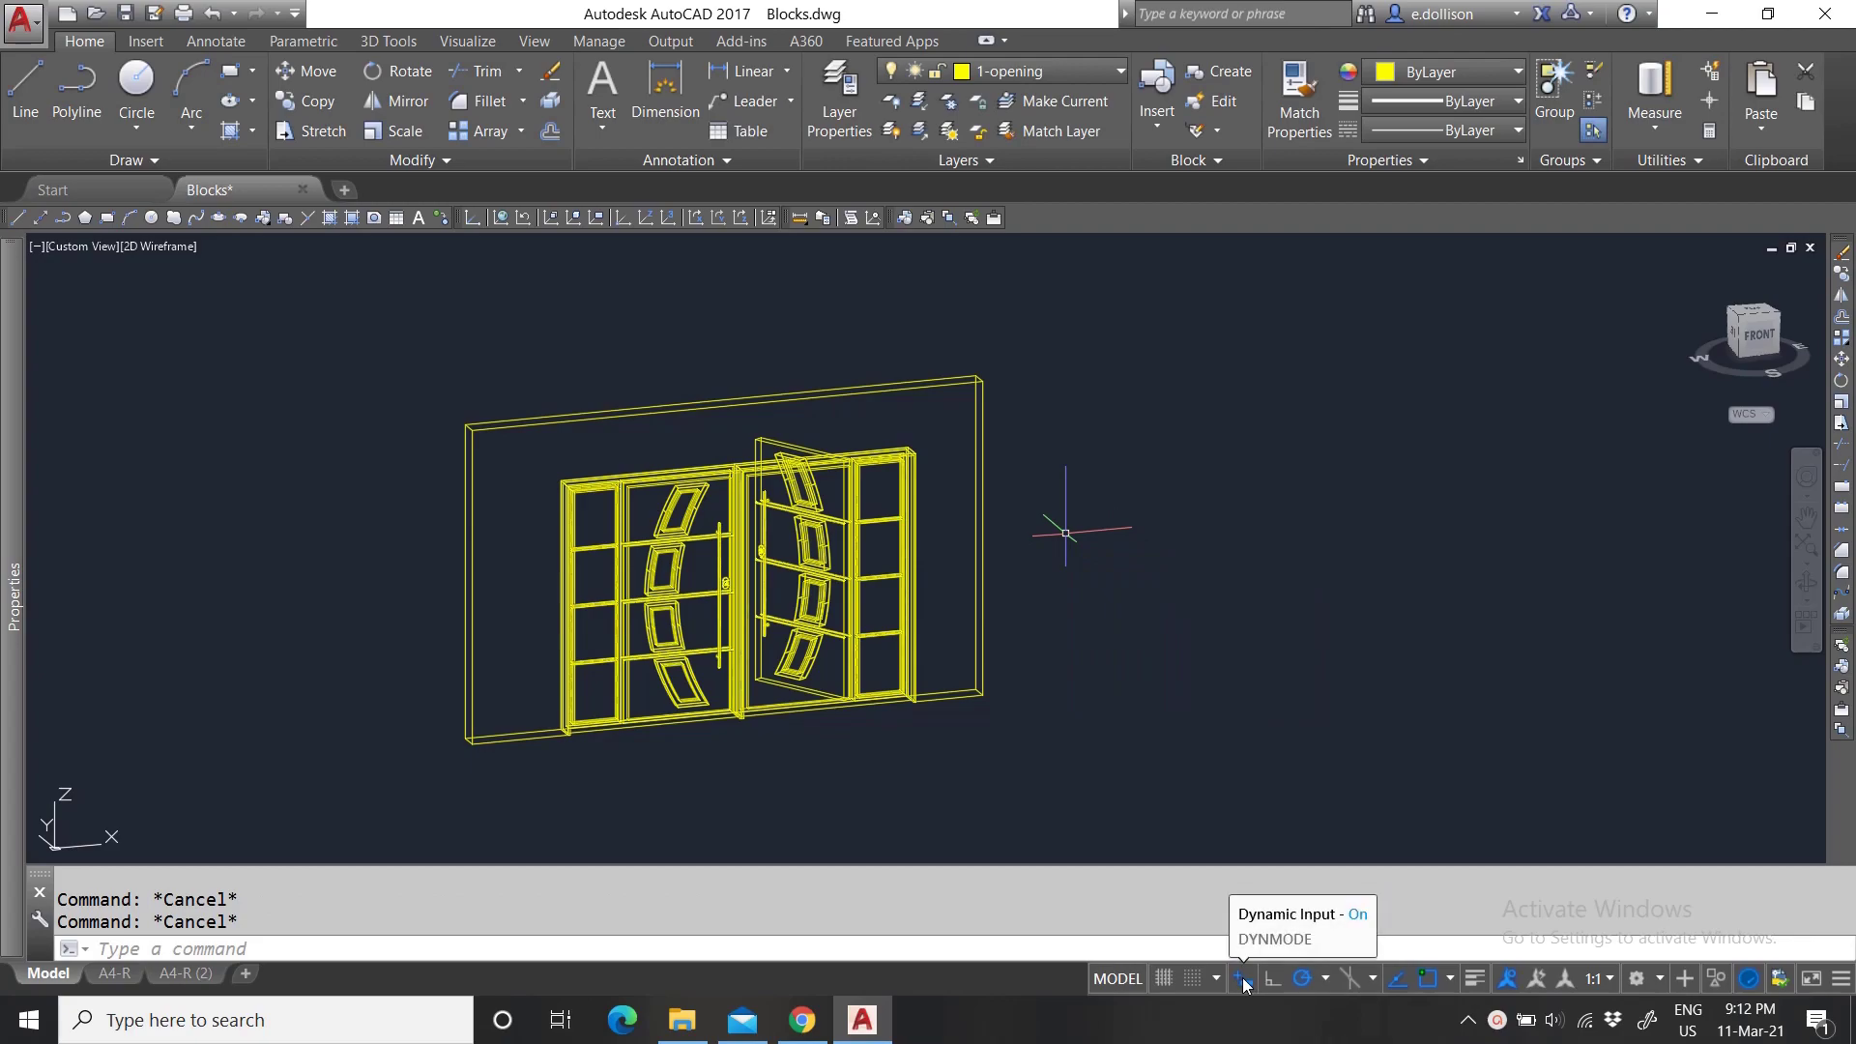
{"action": "left_click", "coordinate": [1243, 982]}
{"action": "left_click", "coordinate": [1247, 982]}
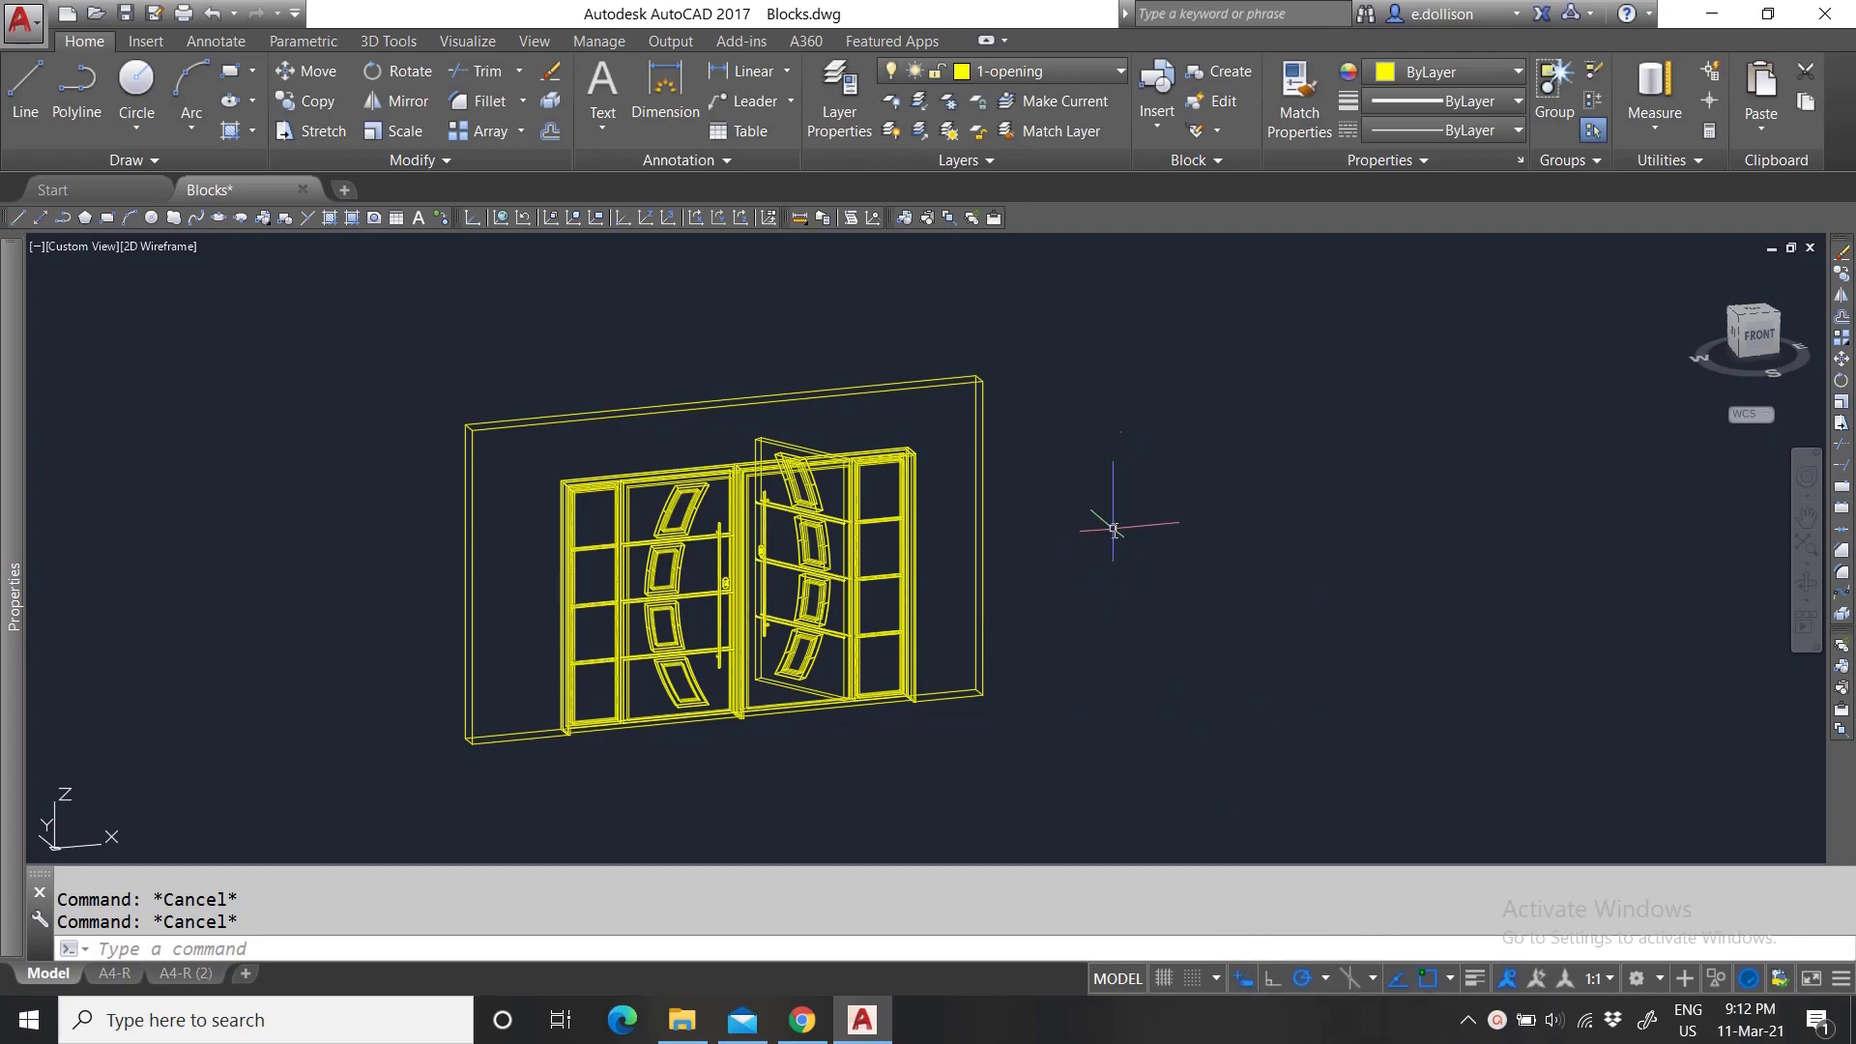
{"action": "type", "text": "COPY"}
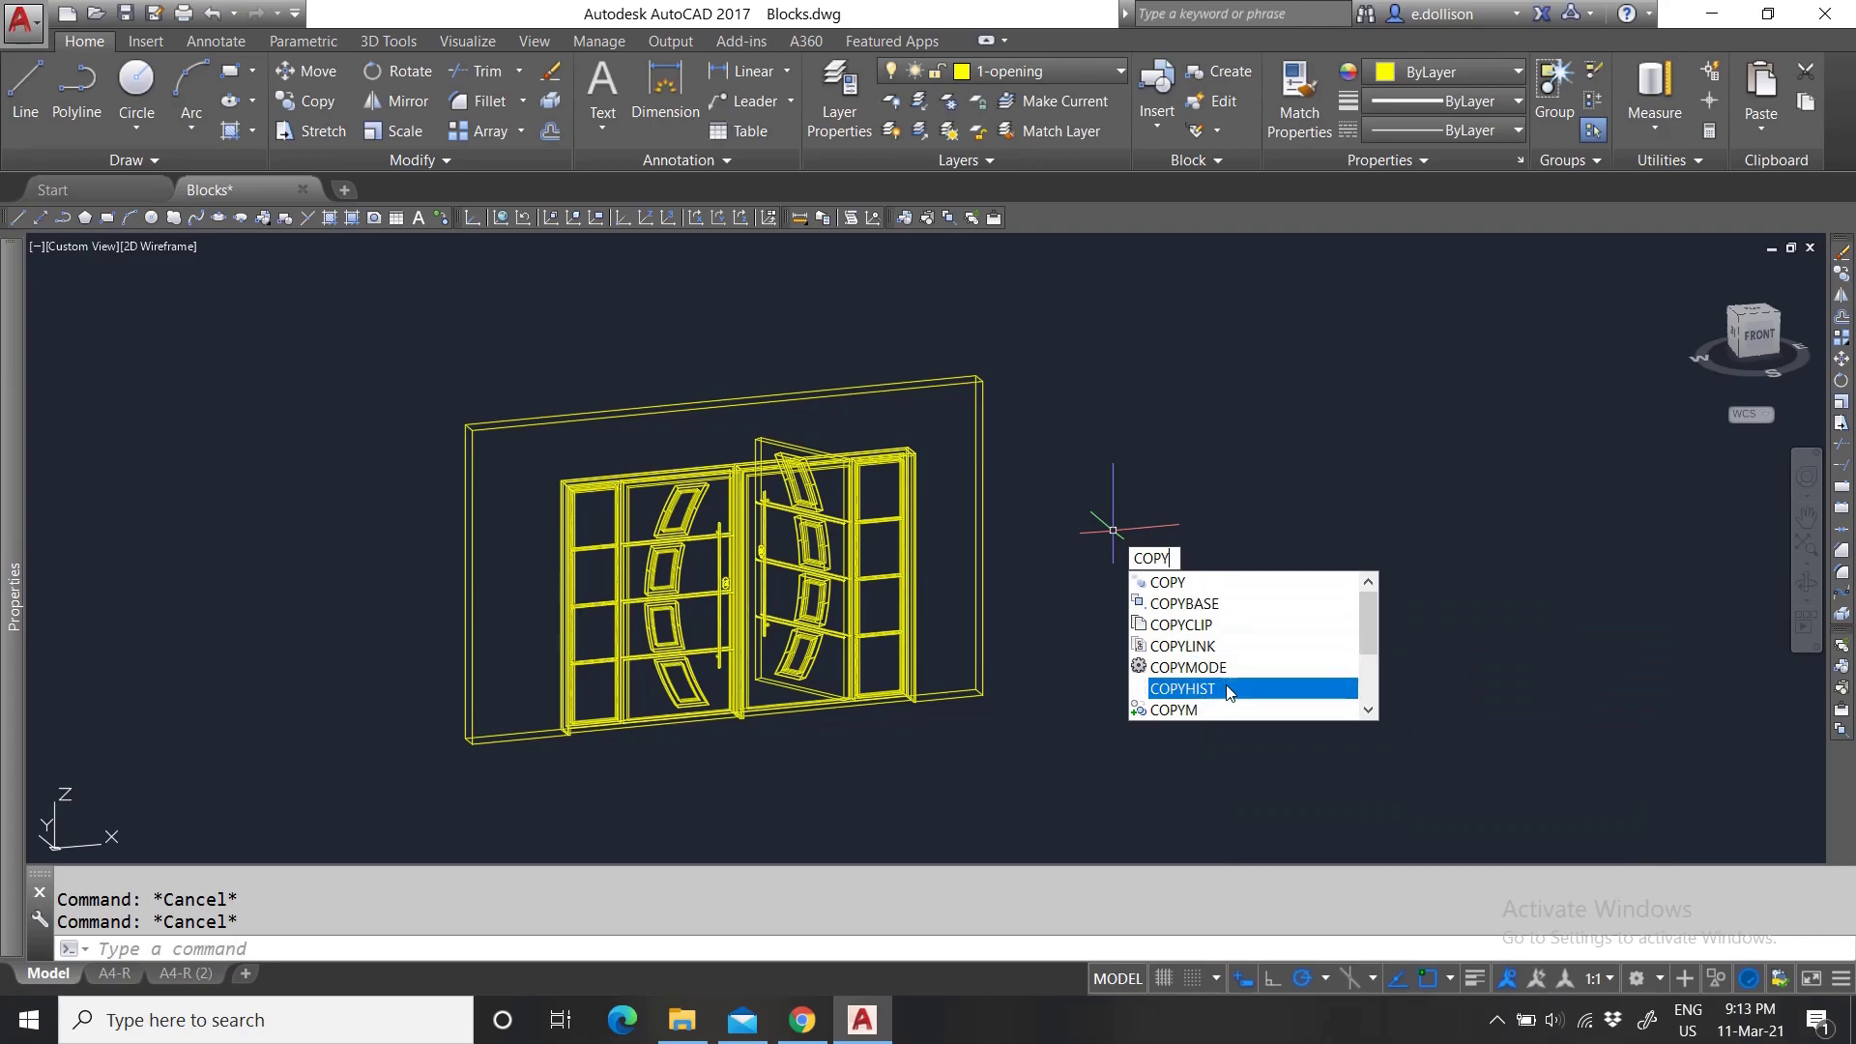
{"action": "left_click", "coordinate": [1191, 413]}
{"action": "key", "text": "Escape"}
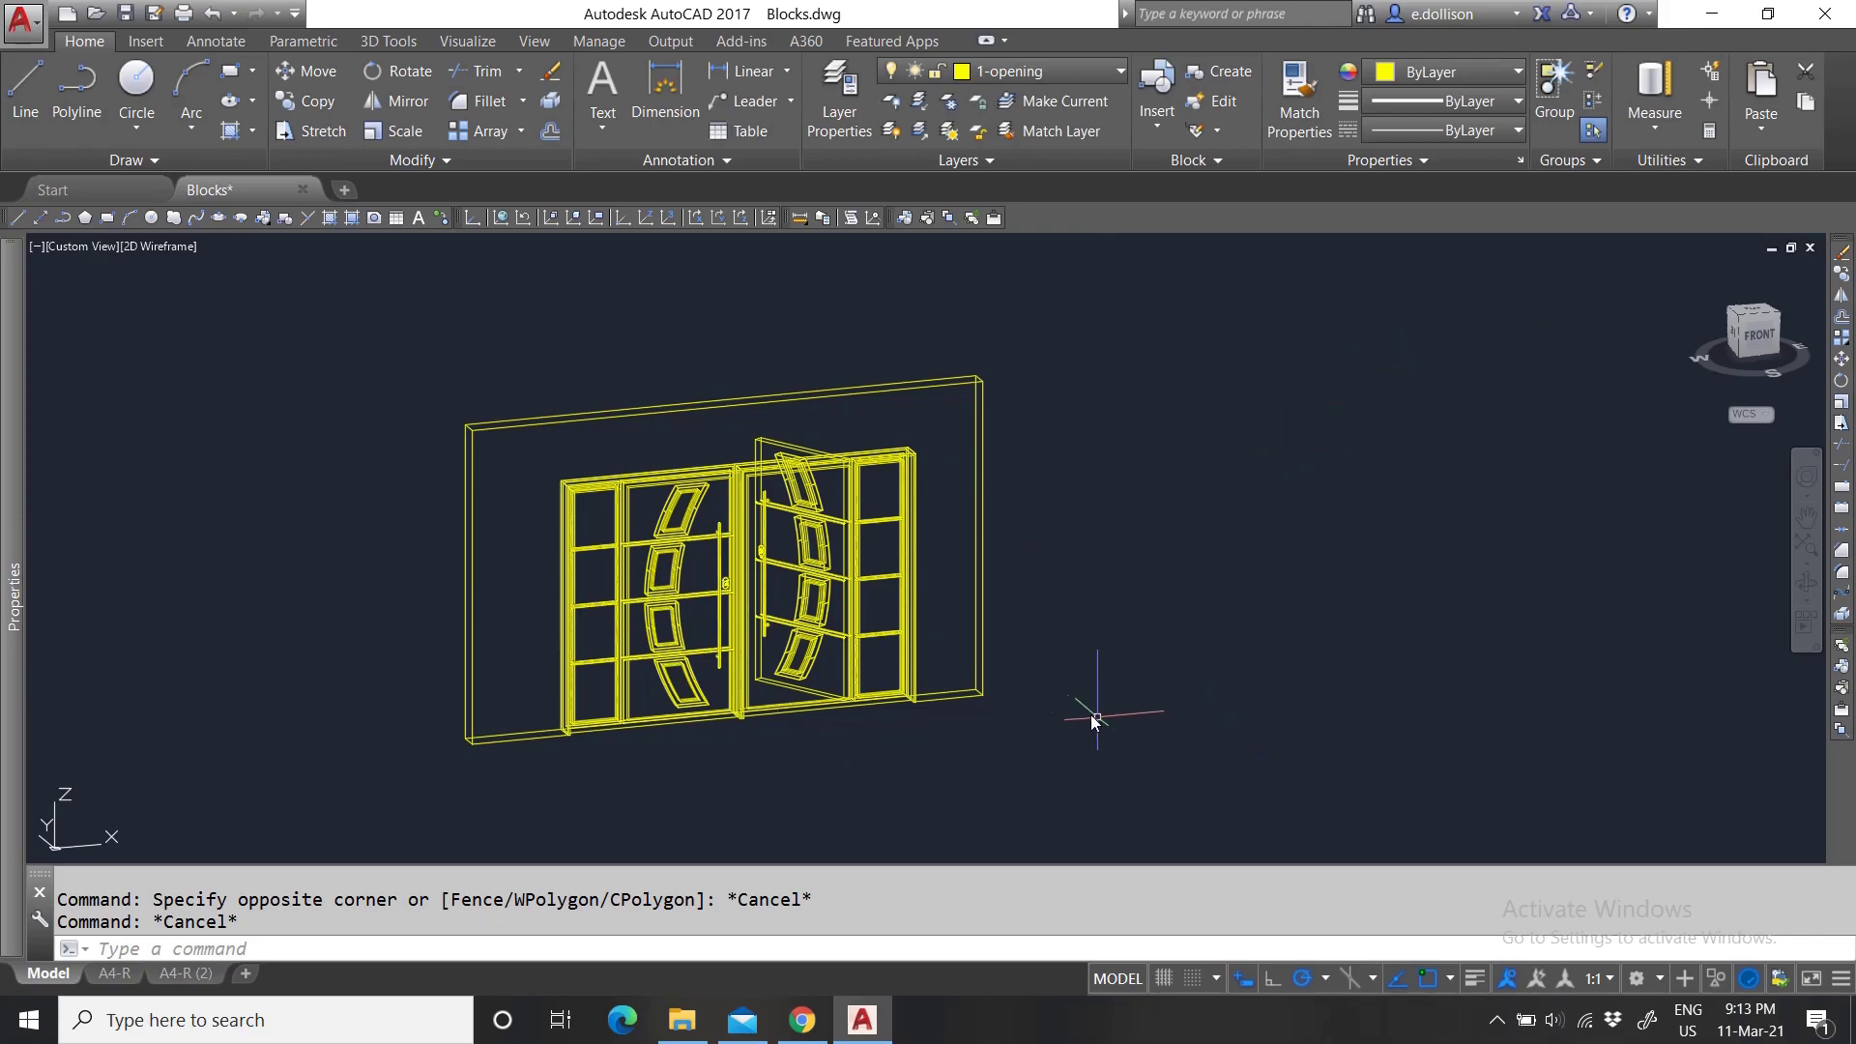
Cut the open door block from the wall opening to the clipboard.
{"action": "scroll", "coordinate": [819, 704], "scroll_direction": "up", "scroll_amount": 6}
{"action": "scroll", "coordinate": [978, 650], "scroll_direction": "down", "scroll_amount": 6}
{"action": "scroll", "coordinate": [976, 720], "scroll_direction": "up", "scroll_amount": 2}
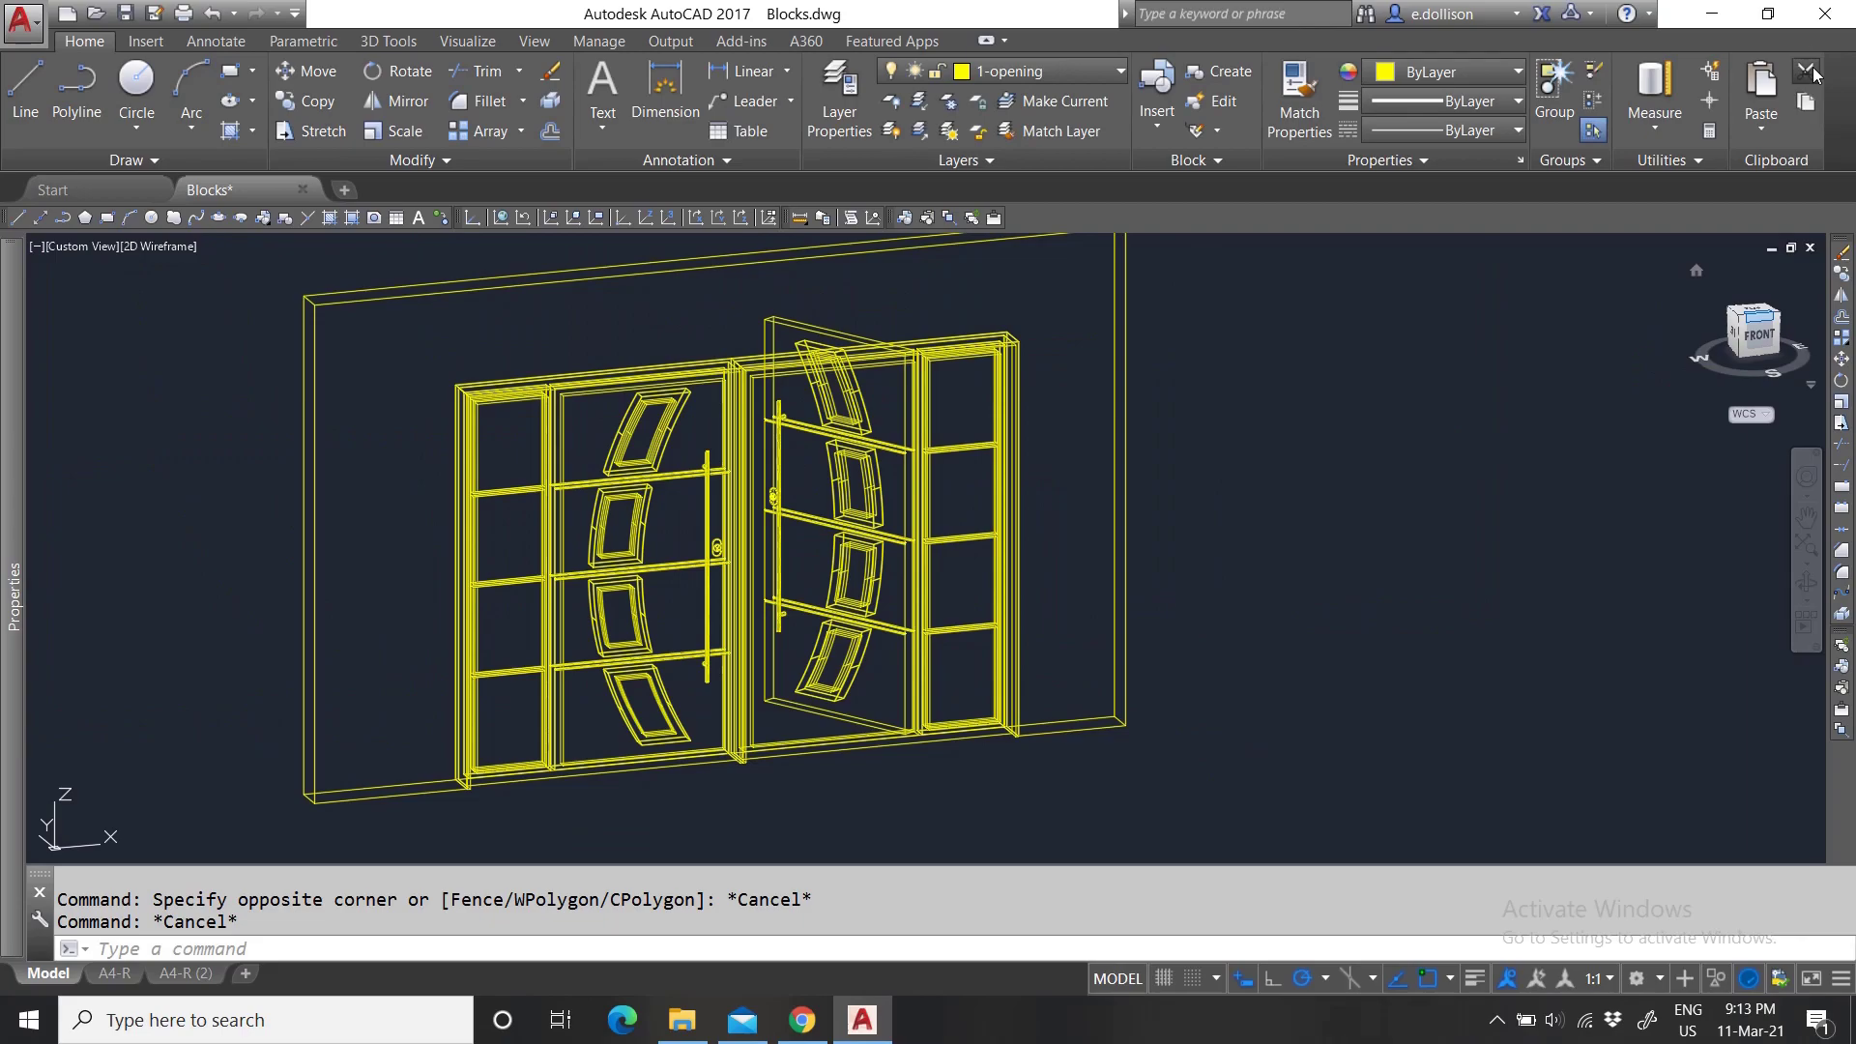
{"action": "key", "text": "ctrl+x"}
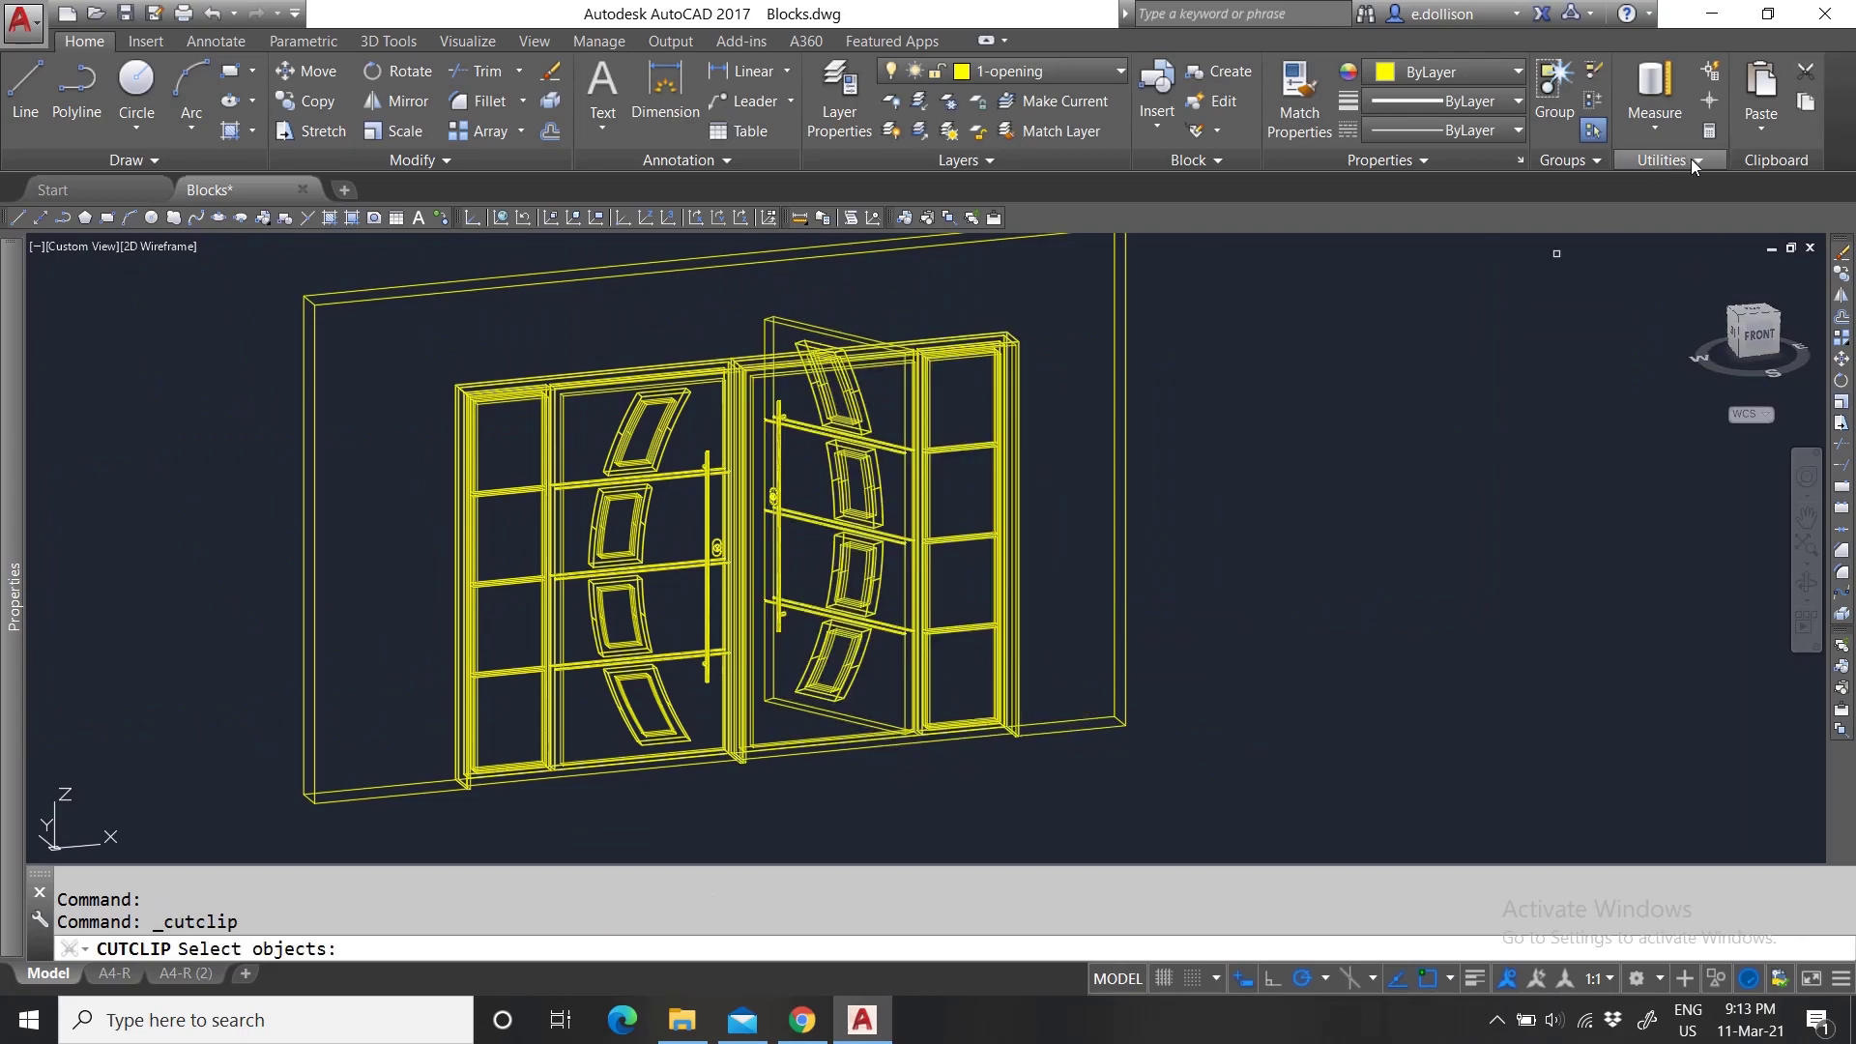
{"action": "left_click", "coordinate": [914, 665]}
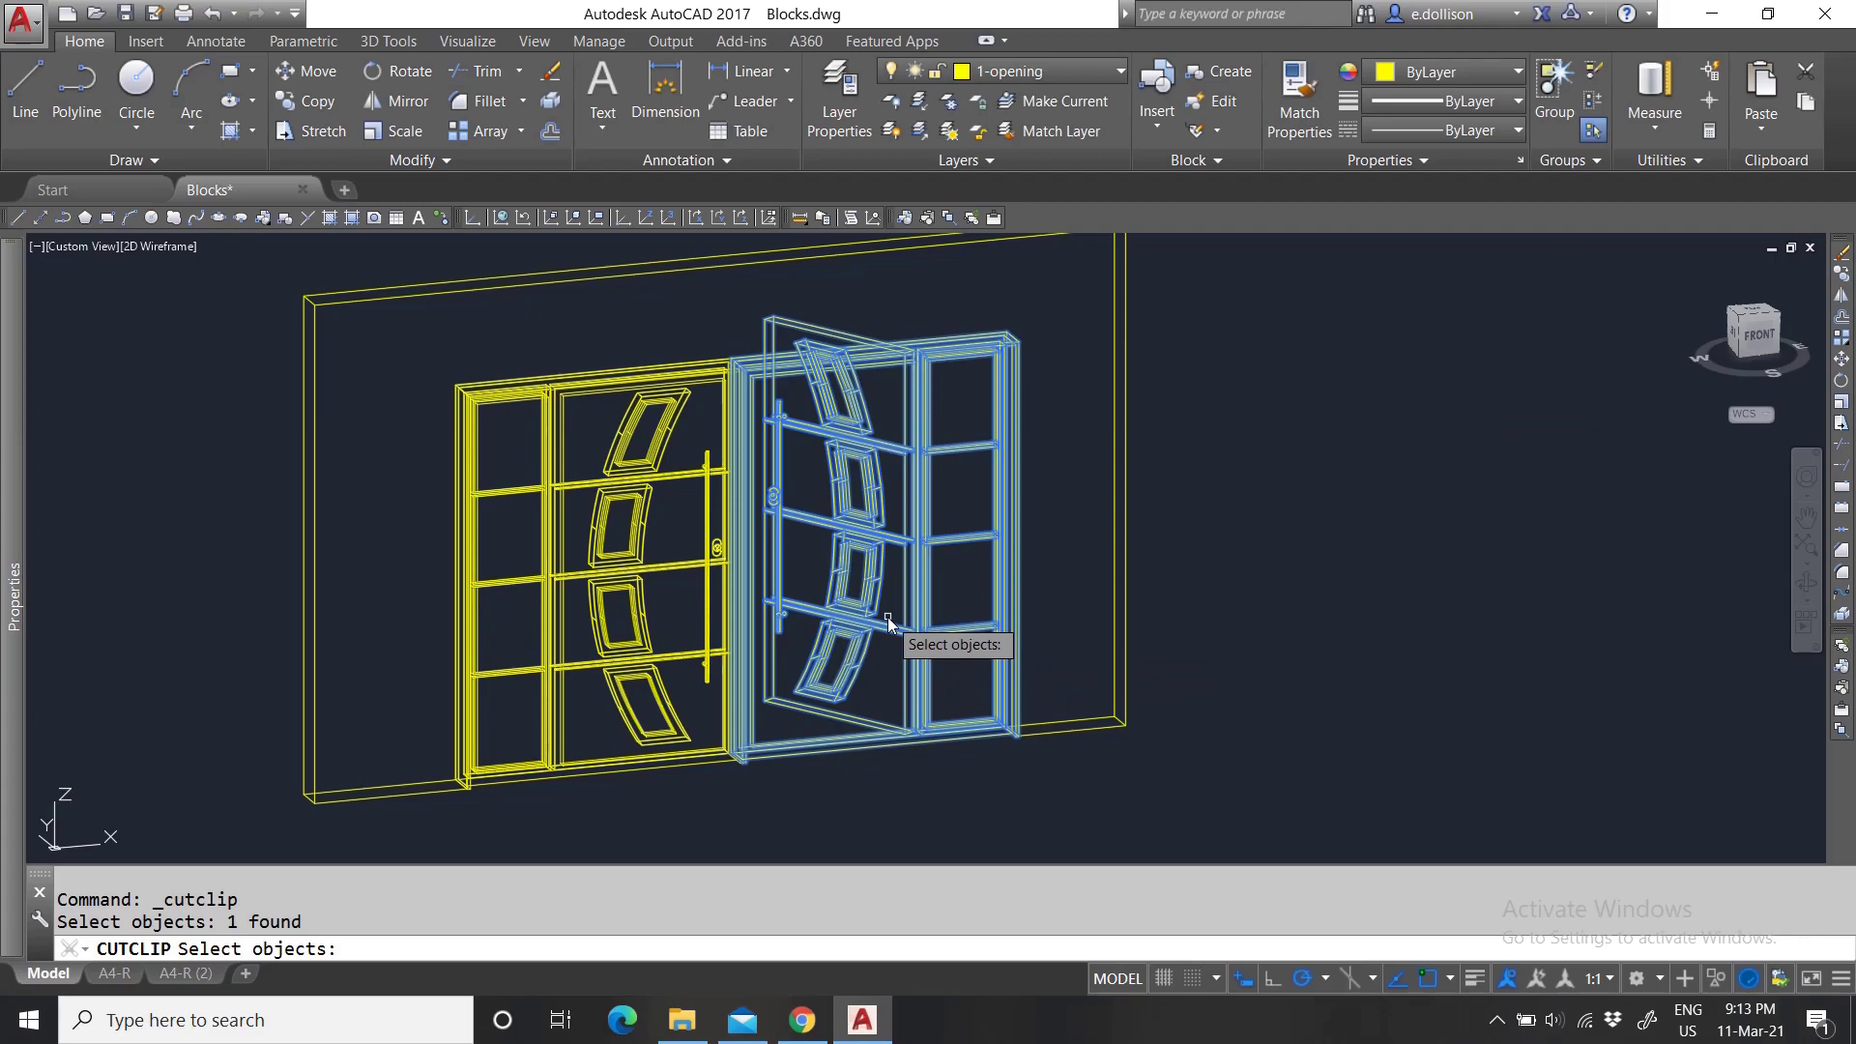
{"action": "key", "text": "Return"}
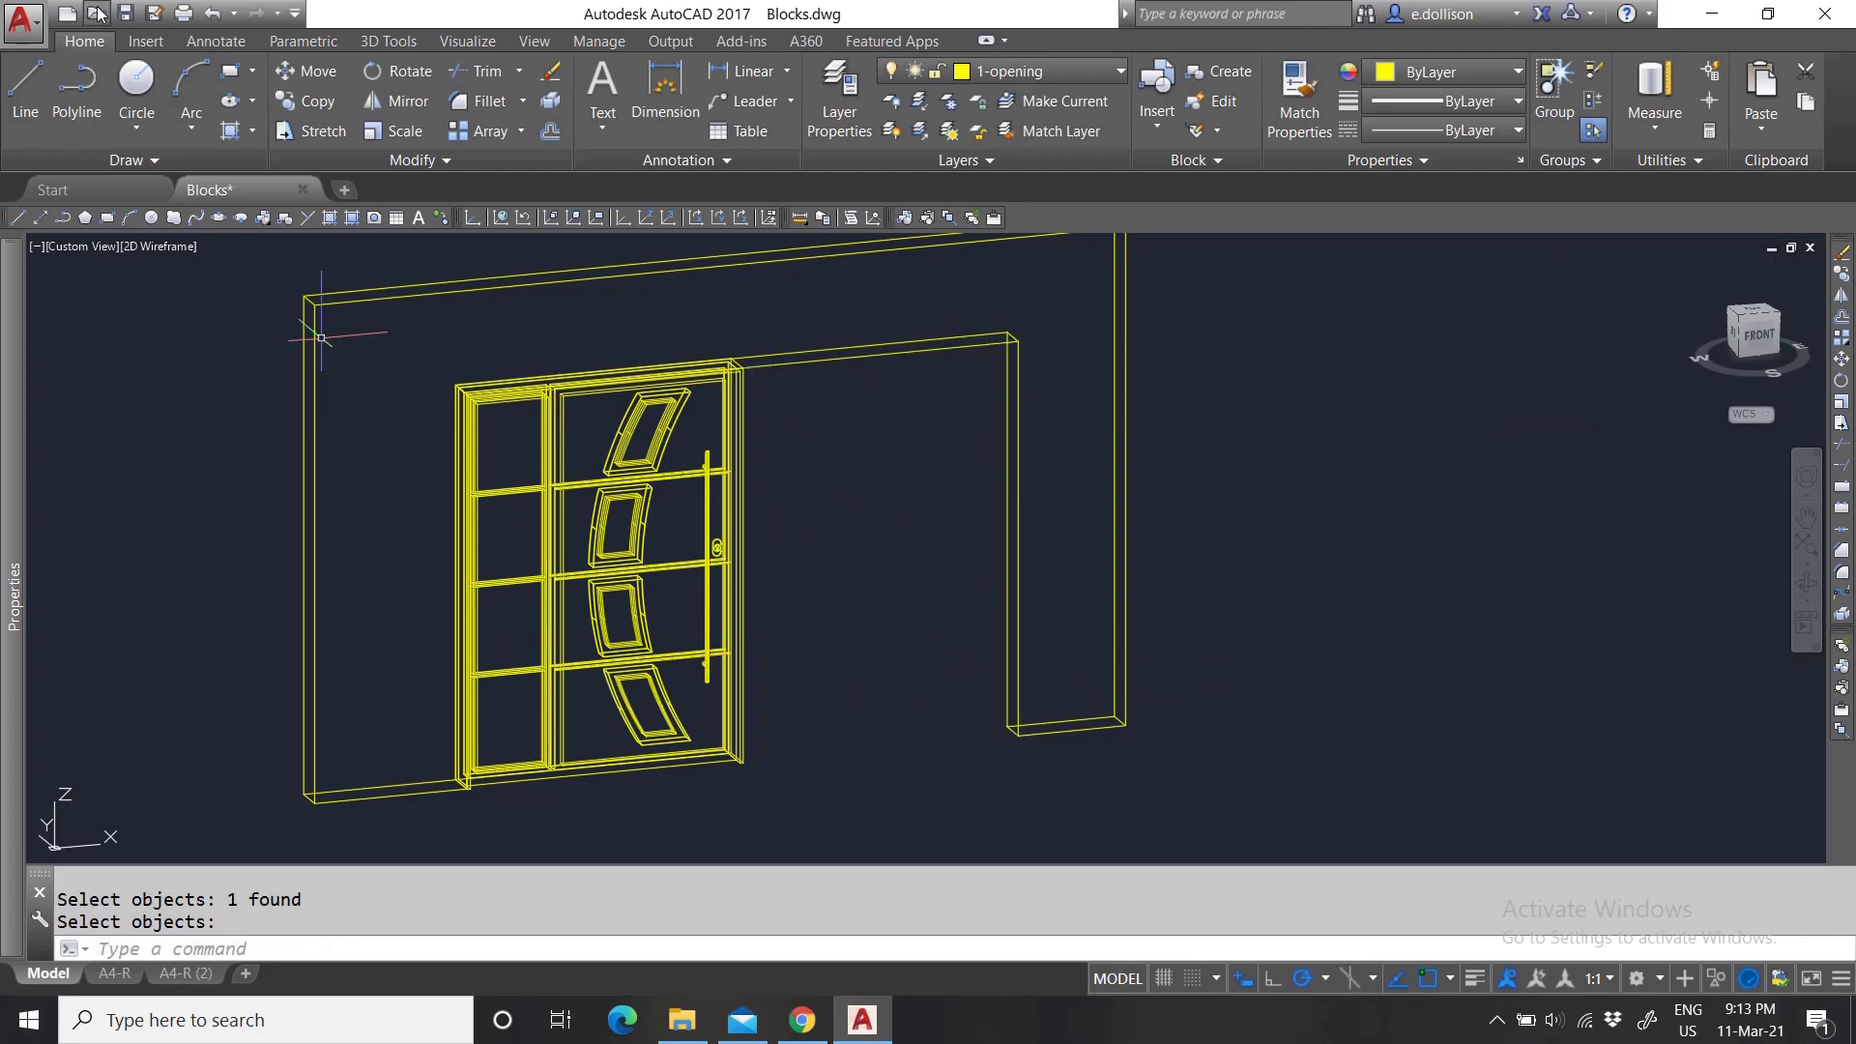
Try to paste the cut door block back into the drawing near the wall.
{"action": "scroll", "coordinate": [978, 592], "scroll_direction": "down", "scroll_amount": 6}
{"action": "scroll", "coordinate": [1019, 571], "scroll_direction": "up", "scroll_amount": 4}
{"action": "scroll", "coordinate": [1017, 570], "scroll_direction": "down", "scroll_amount": 4}
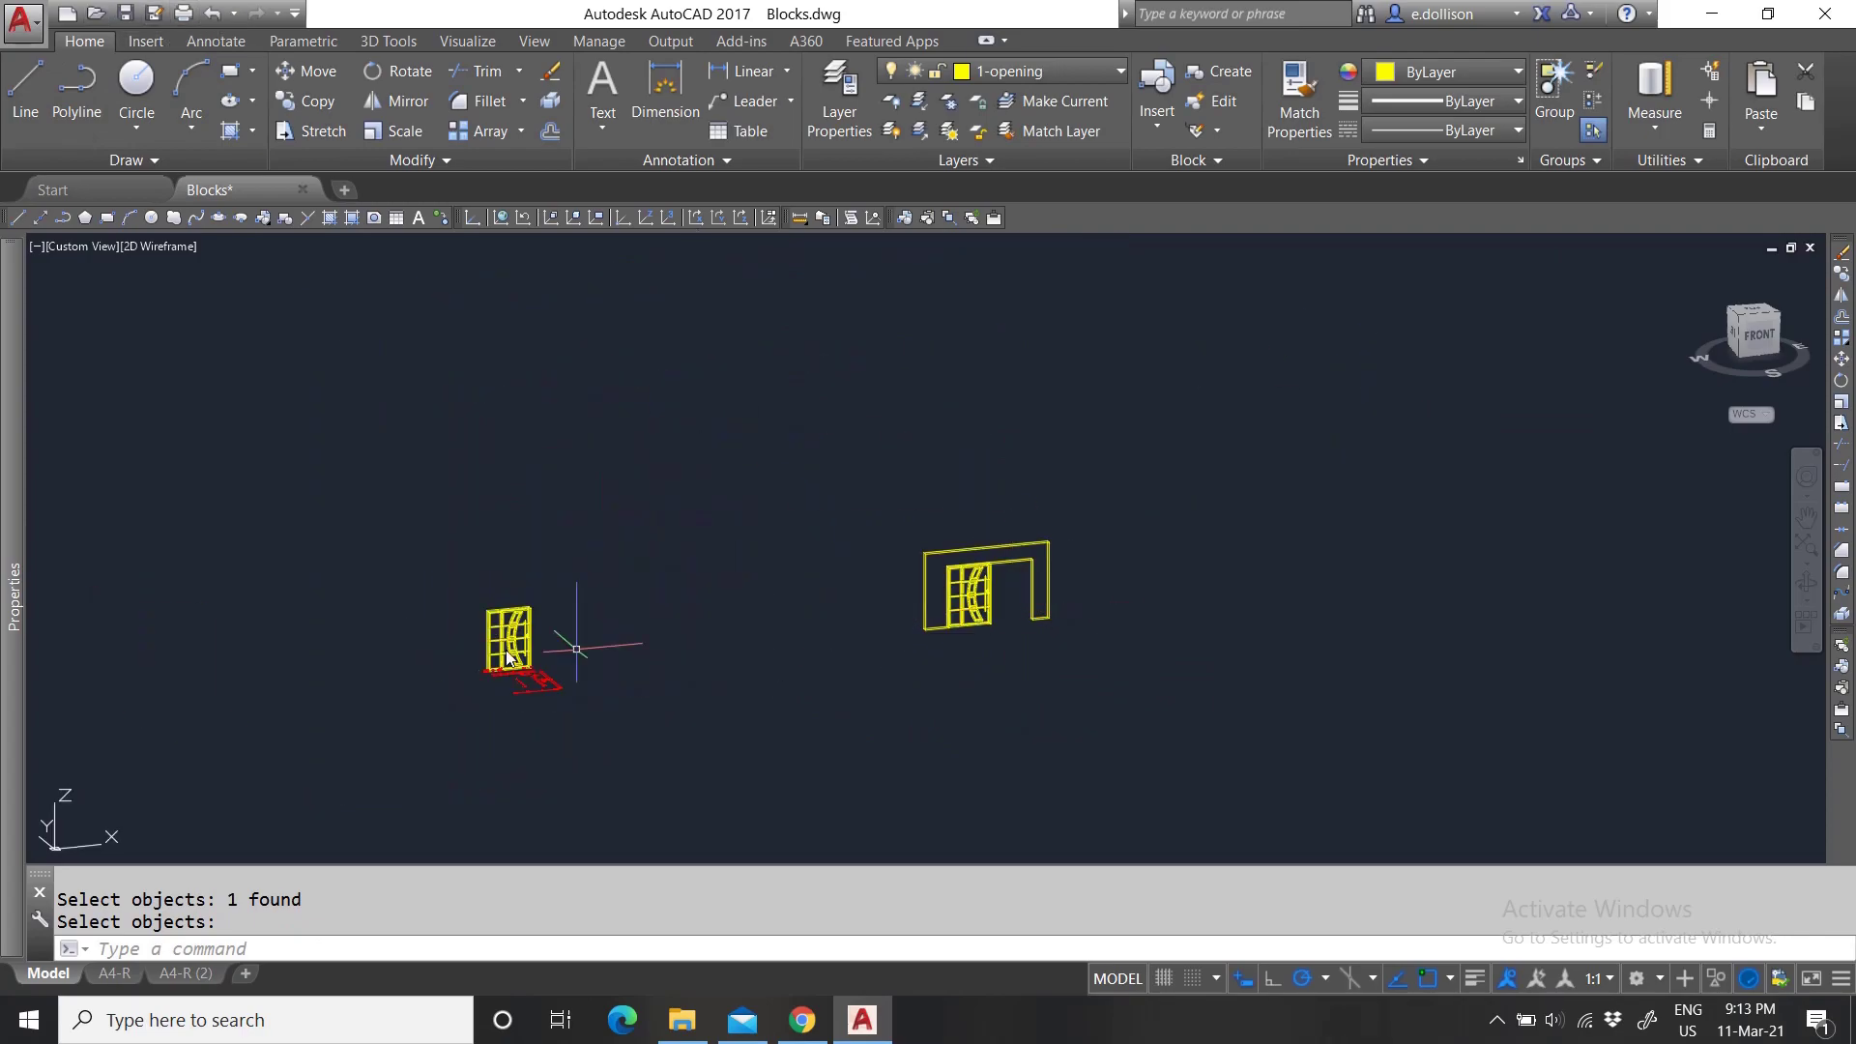
{"action": "scroll", "coordinate": [964, 606], "scroll_direction": "up", "scroll_amount": 5}
{"action": "scroll", "coordinate": [988, 599], "scroll_direction": "down", "scroll_amount": 2}
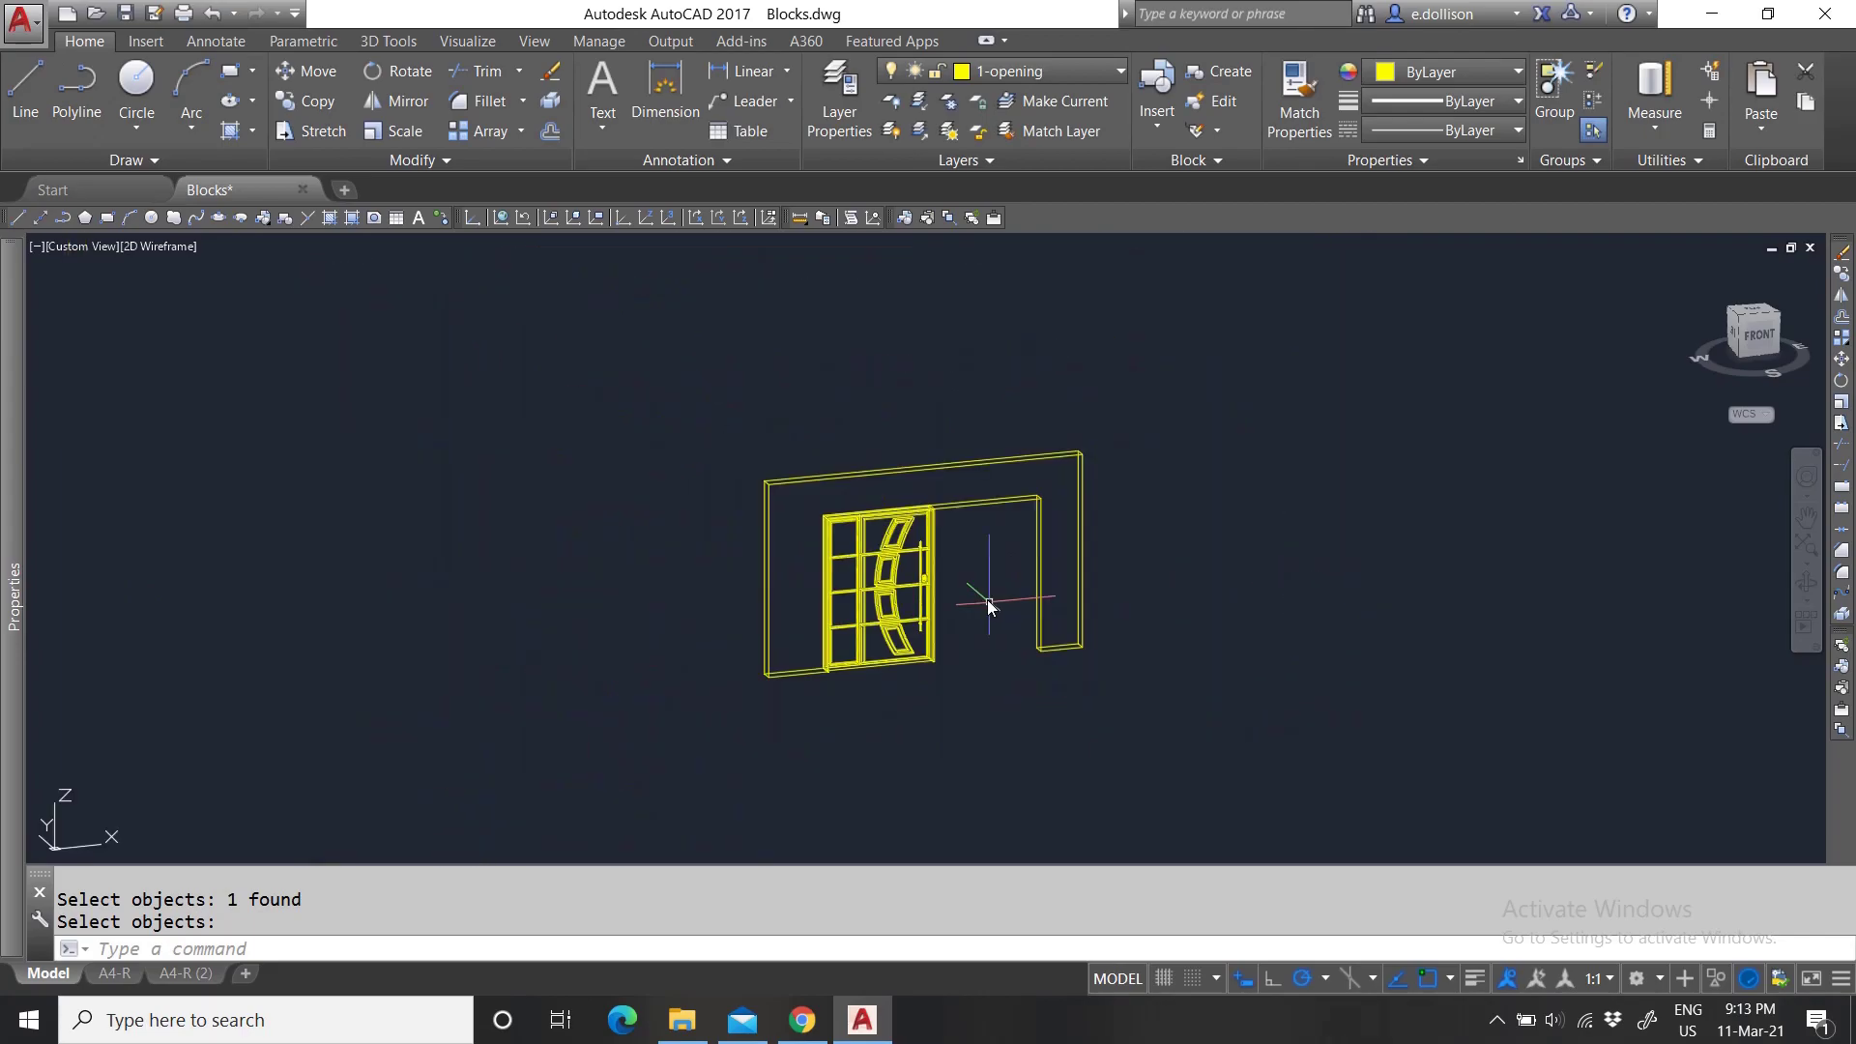
{"action": "scroll", "coordinate": [1080, 586], "scroll_direction": "up", "scroll_amount": 2}
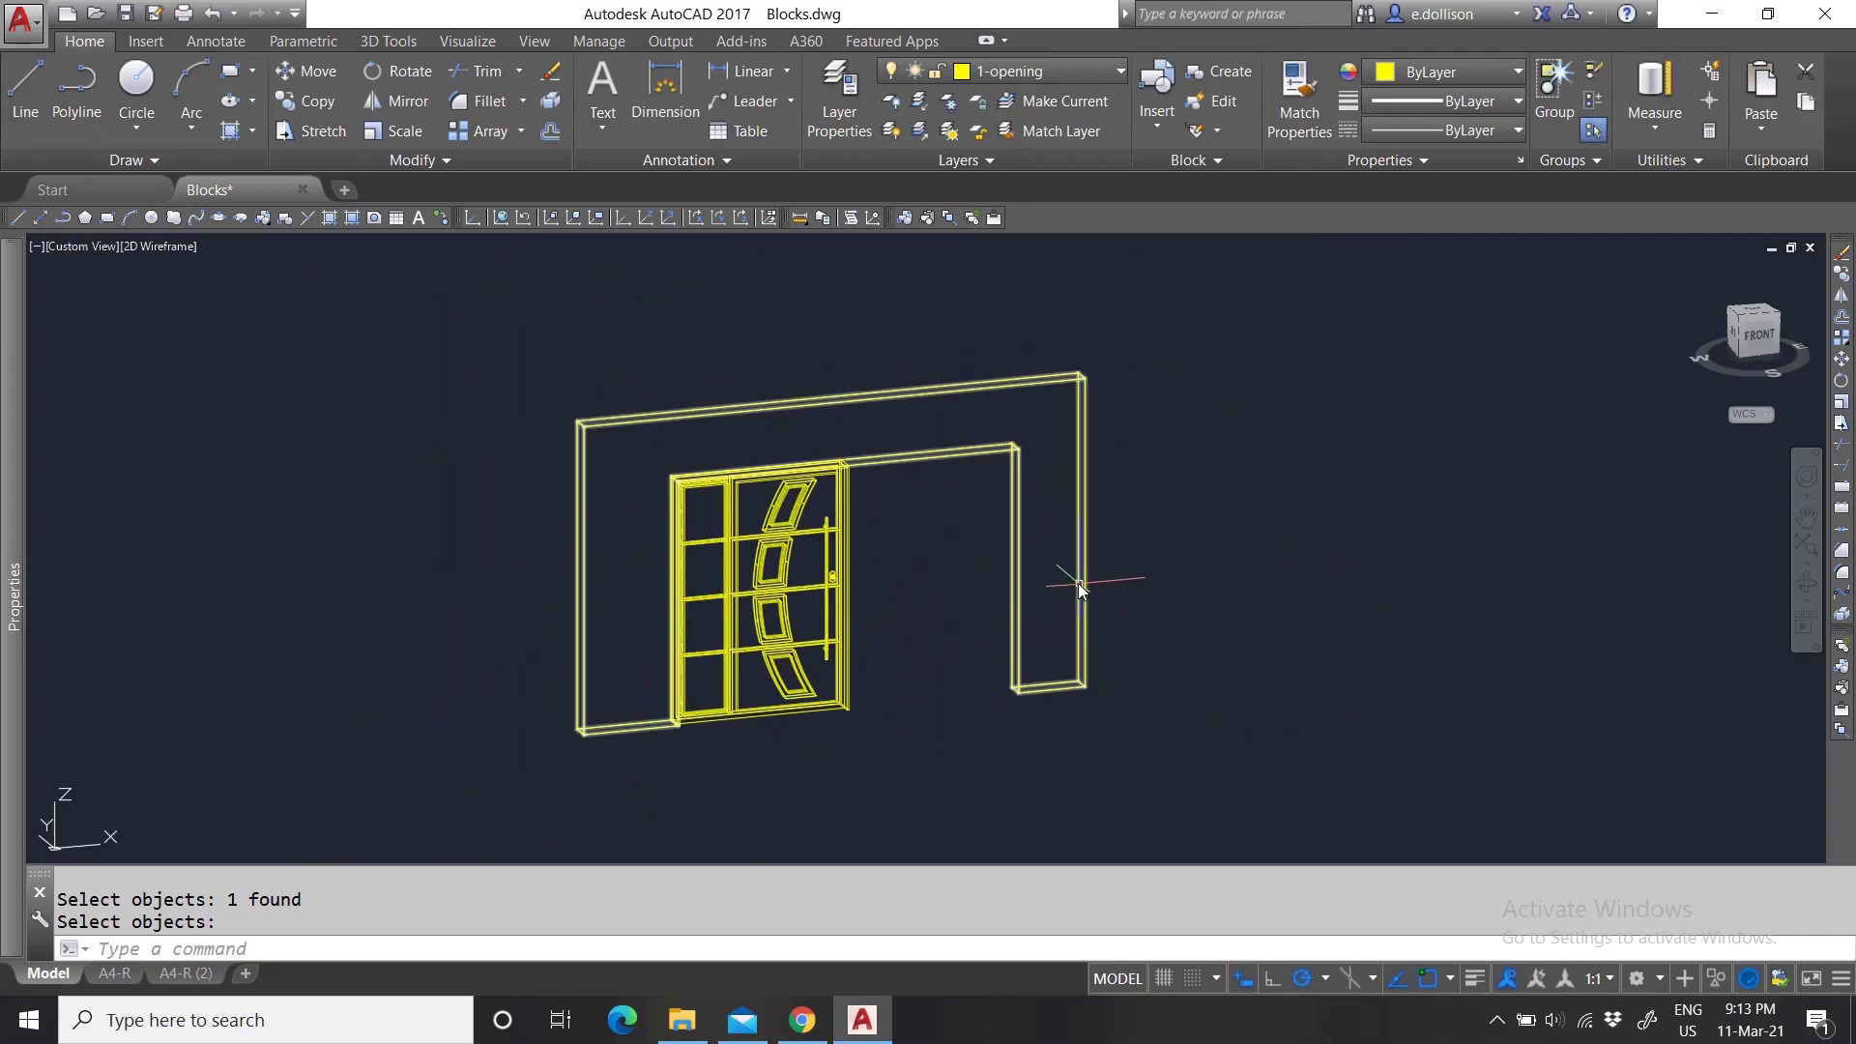
{"action": "left_click", "coordinate": [1768, 132]}
{"action": "left_click", "coordinate": [1731, 175]}
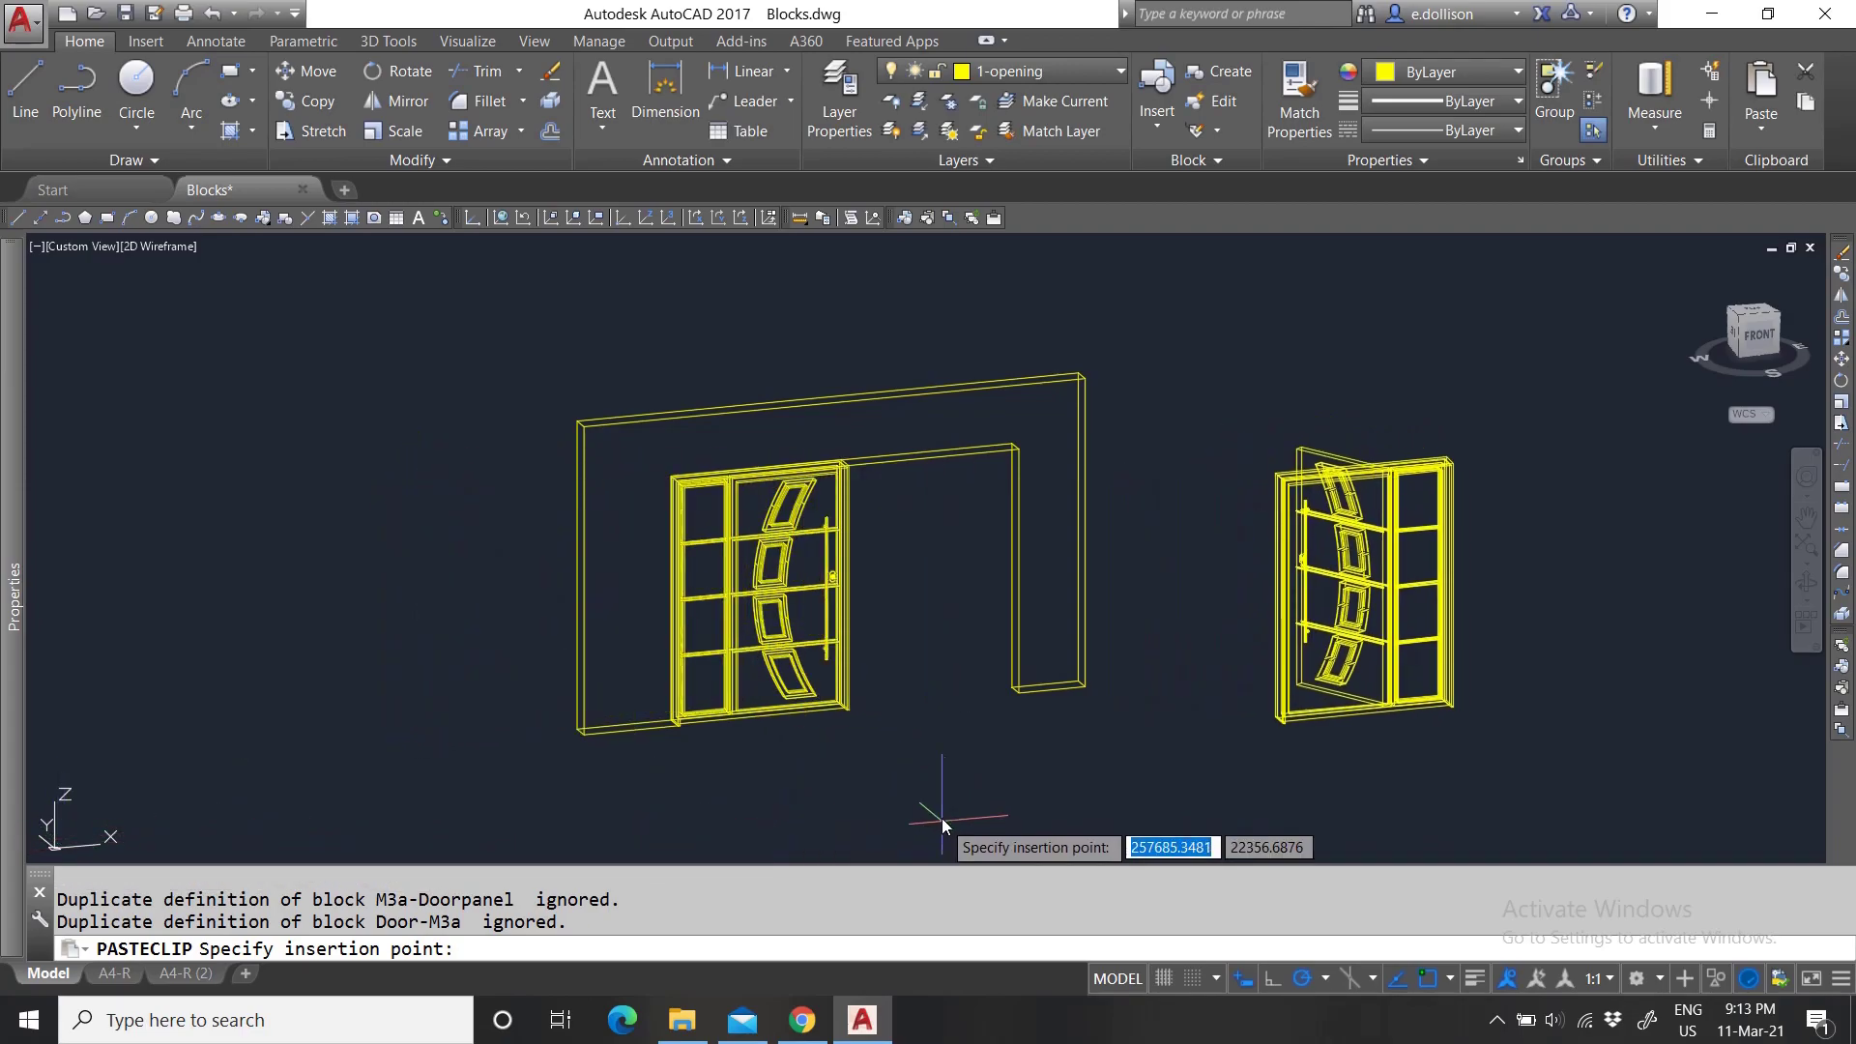
{"action": "key", "text": "Escape"}
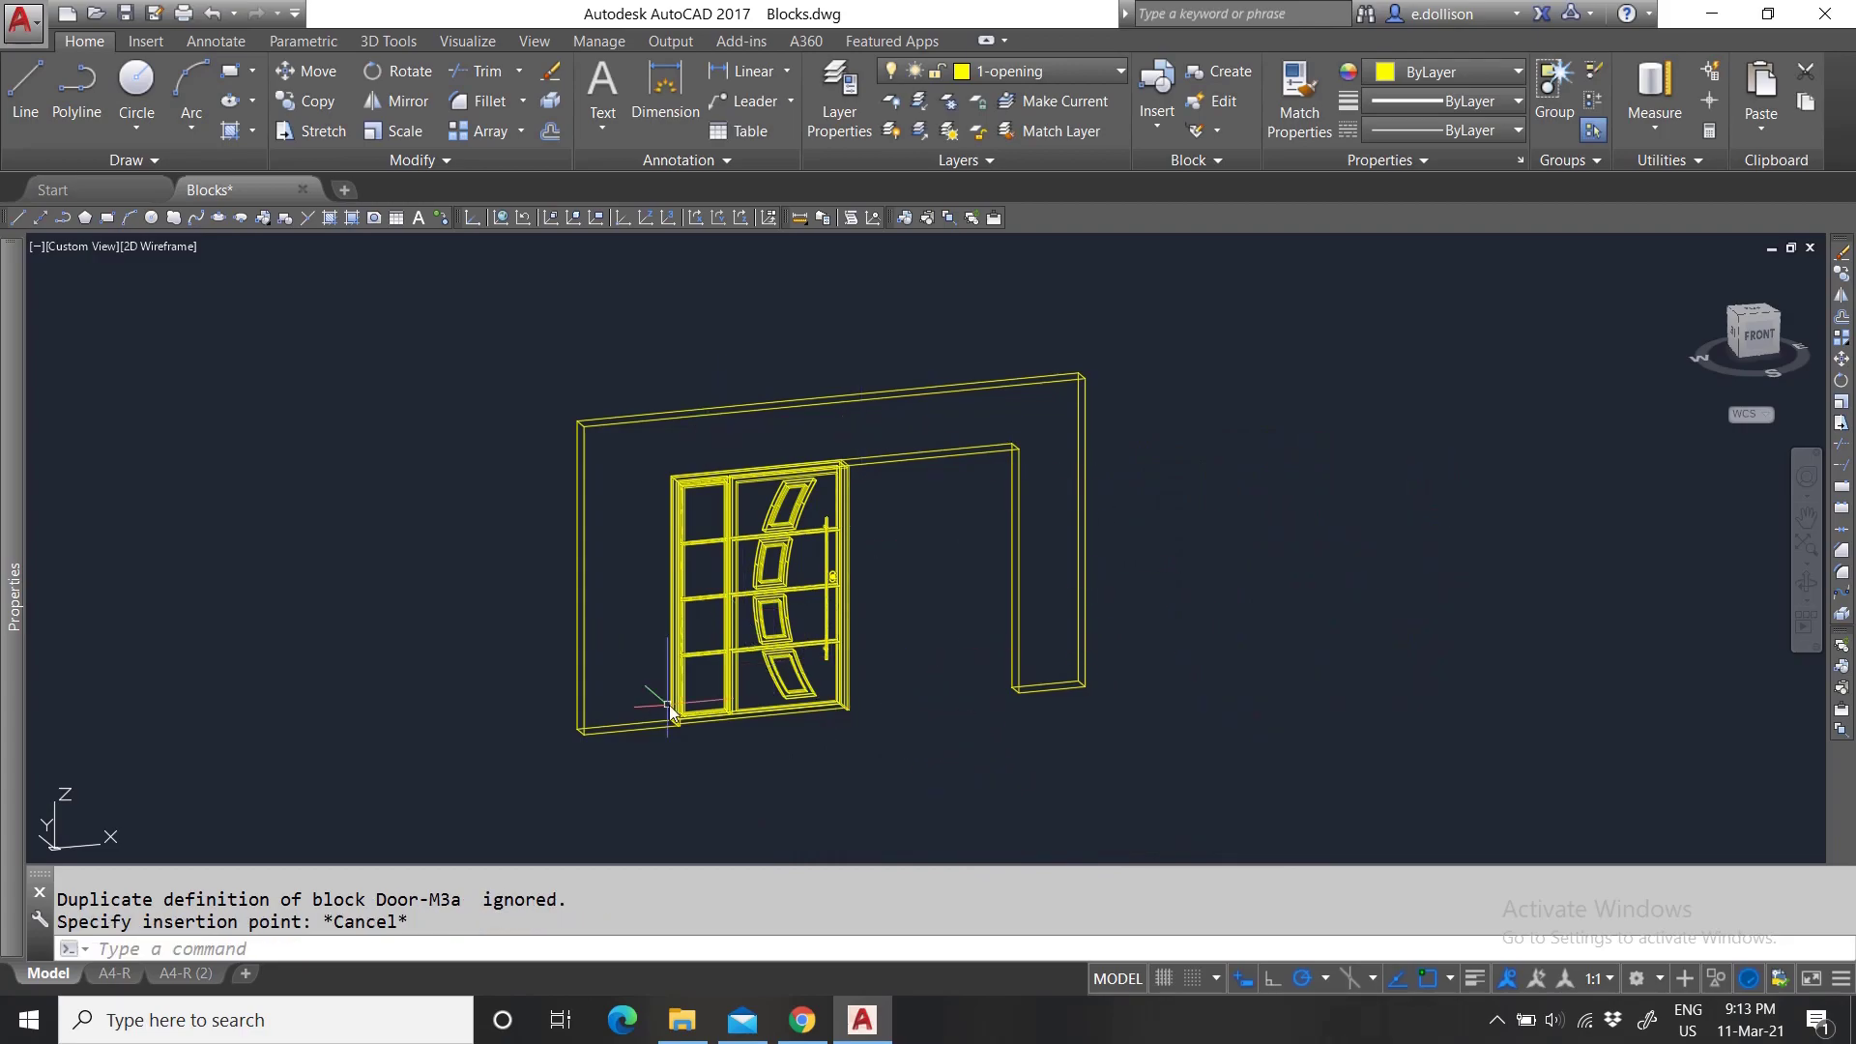
Undo the paste and the cut of the open door block.
{"action": "scroll", "coordinate": [847, 677], "scroll_direction": "down", "scroll_amount": 5}
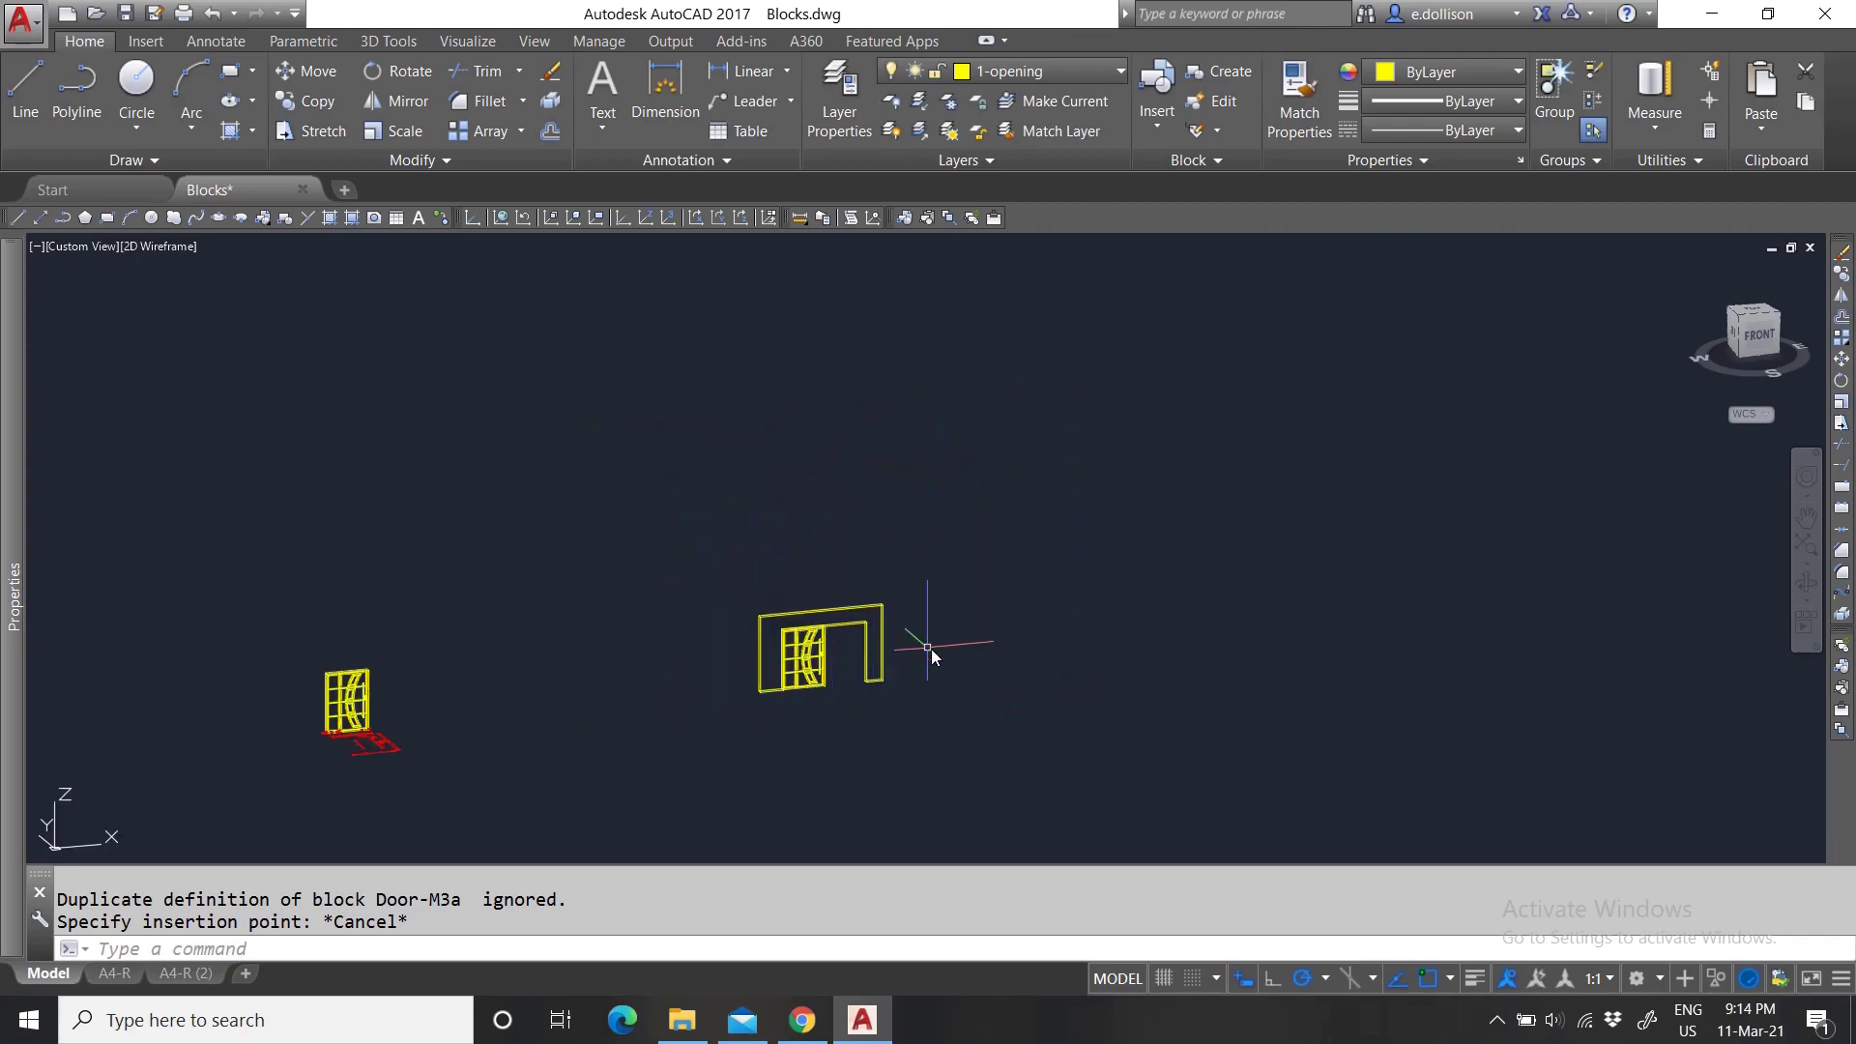
{"action": "scroll", "coordinate": [931, 647], "scroll_direction": "up", "scroll_amount": 4}
{"action": "left_click", "coordinate": [1755, 128]}
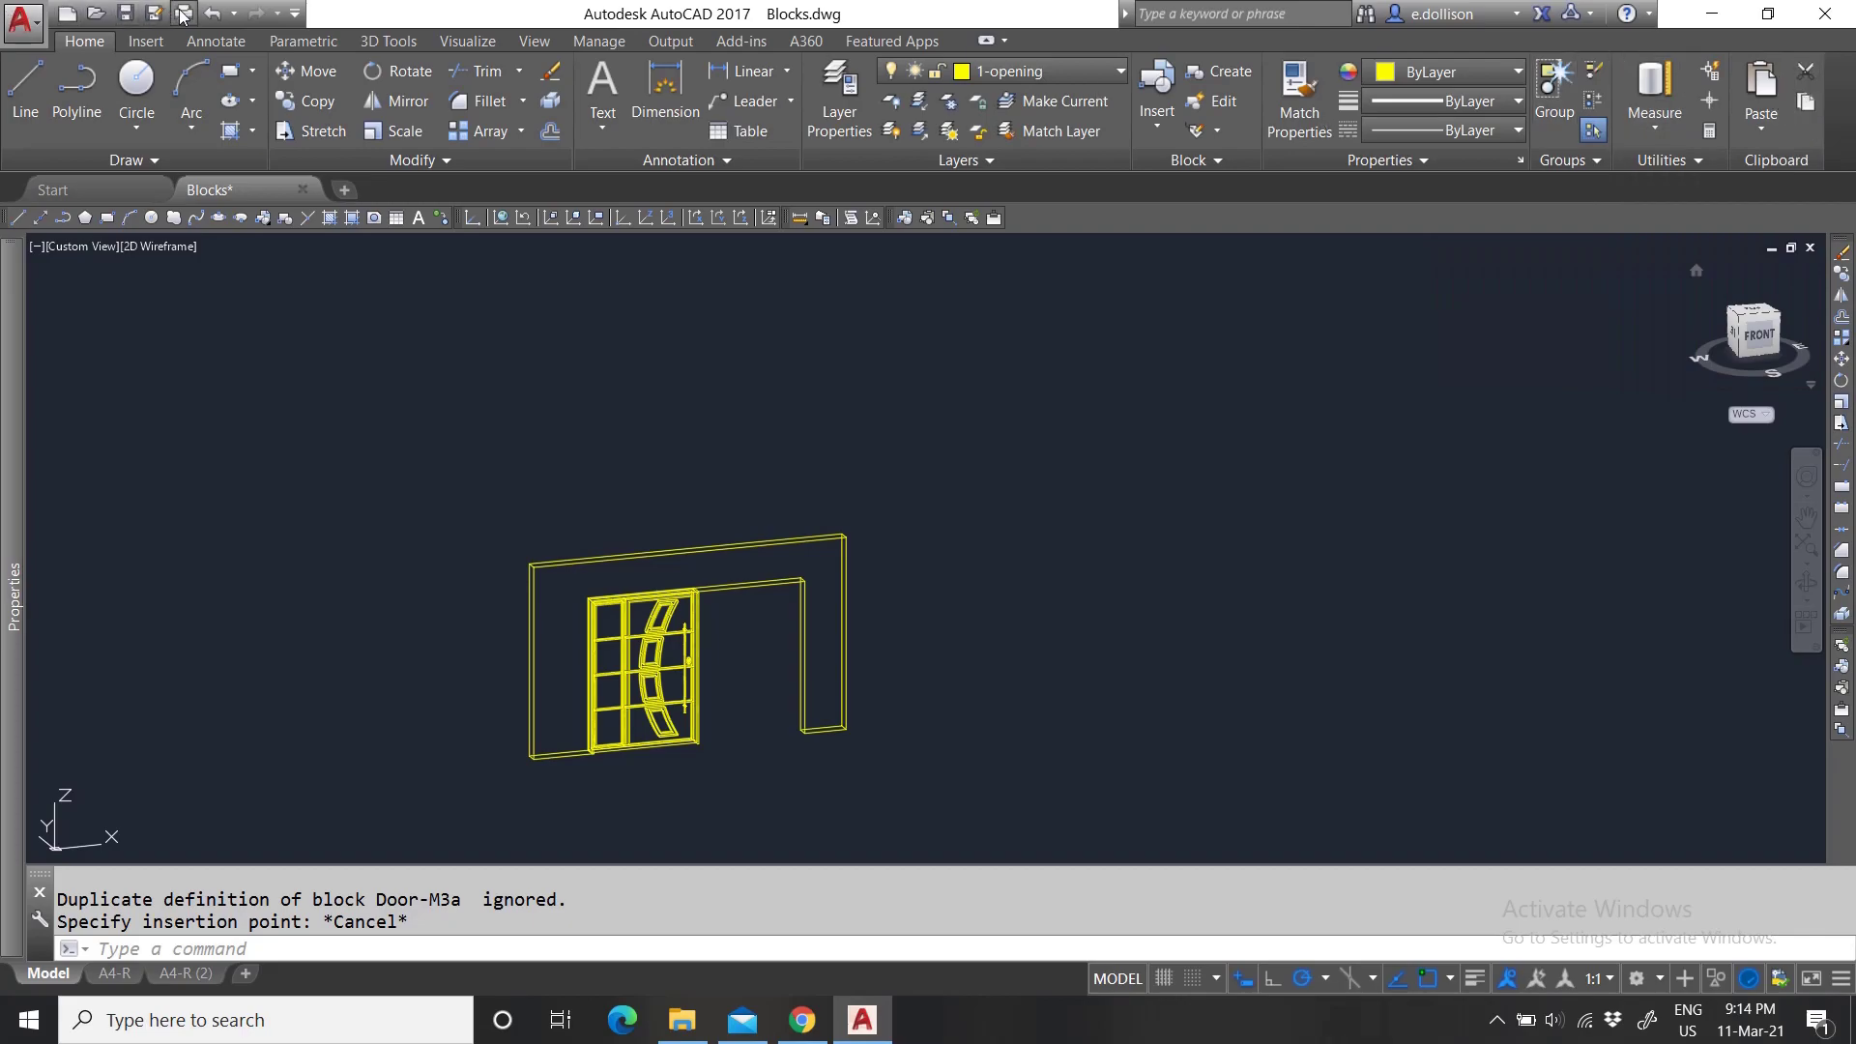
{"action": "left_click", "coordinate": [211, 12]}
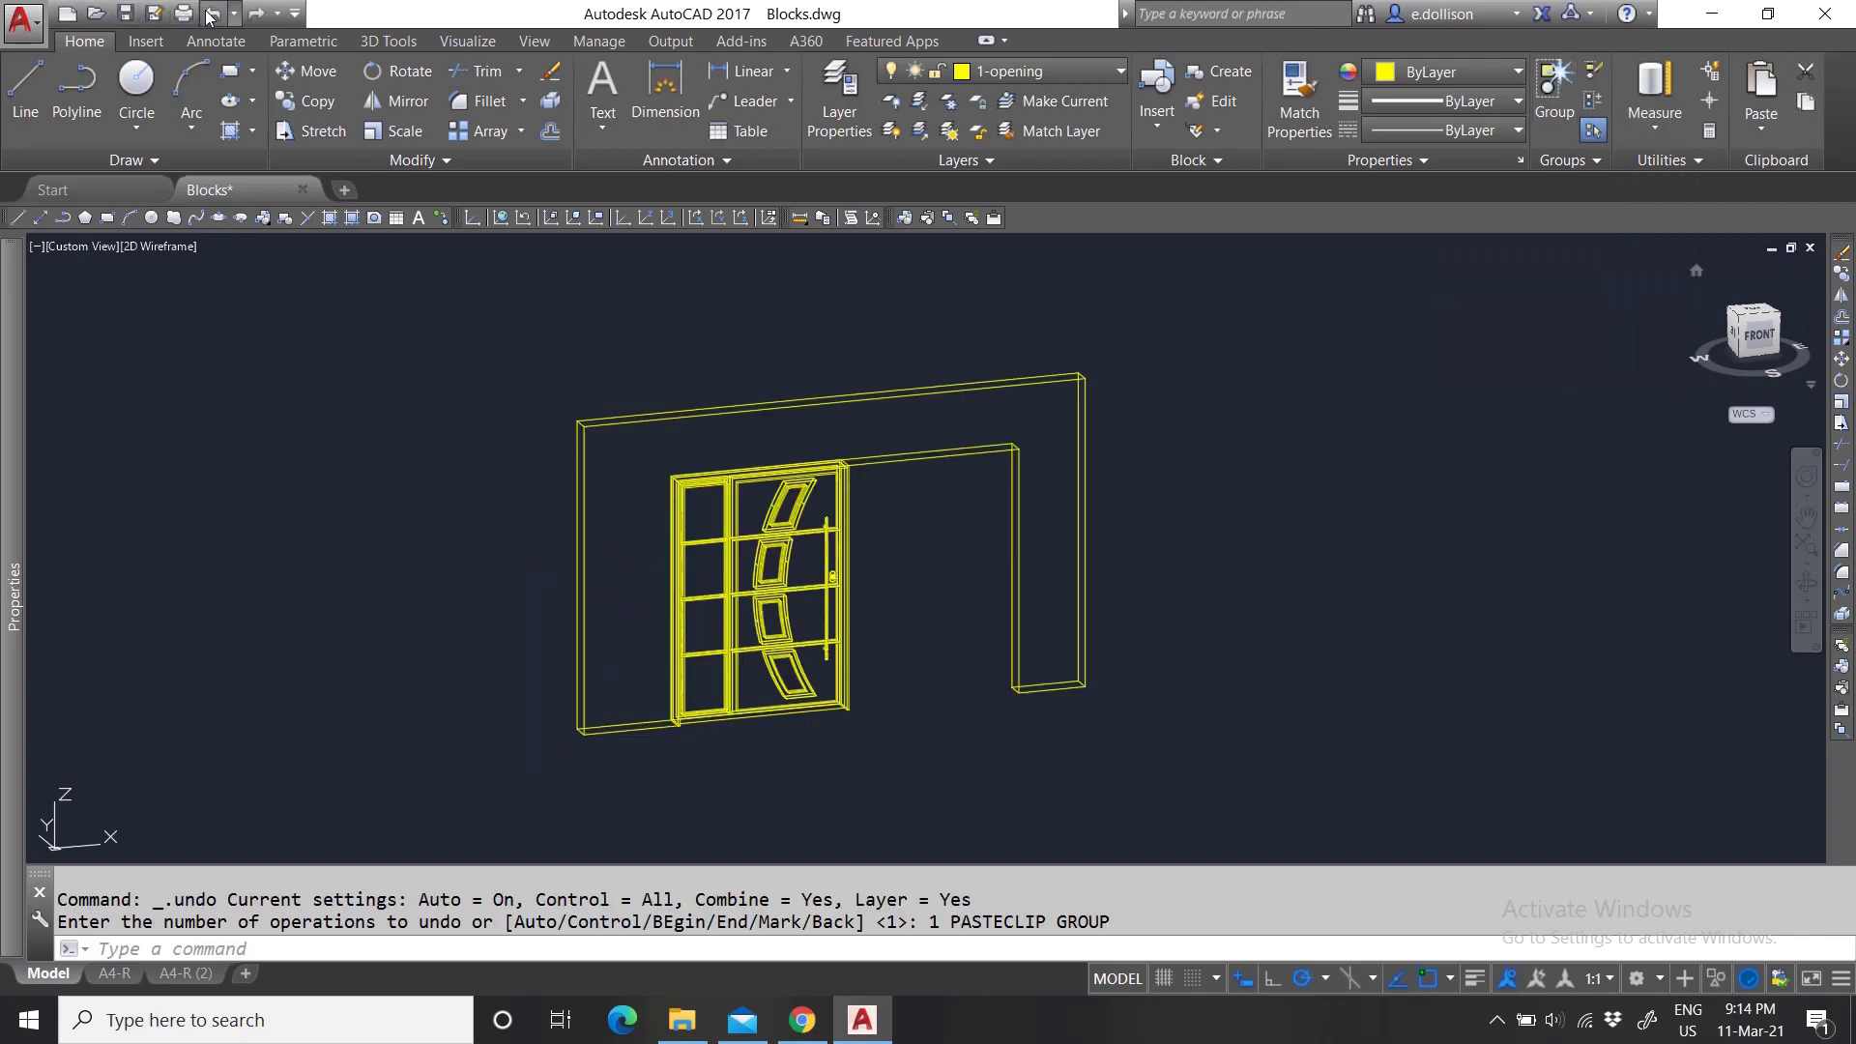
{"action": "left_click", "coordinate": [211, 14]}
{"action": "left_click", "coordinate": [211, 15]}
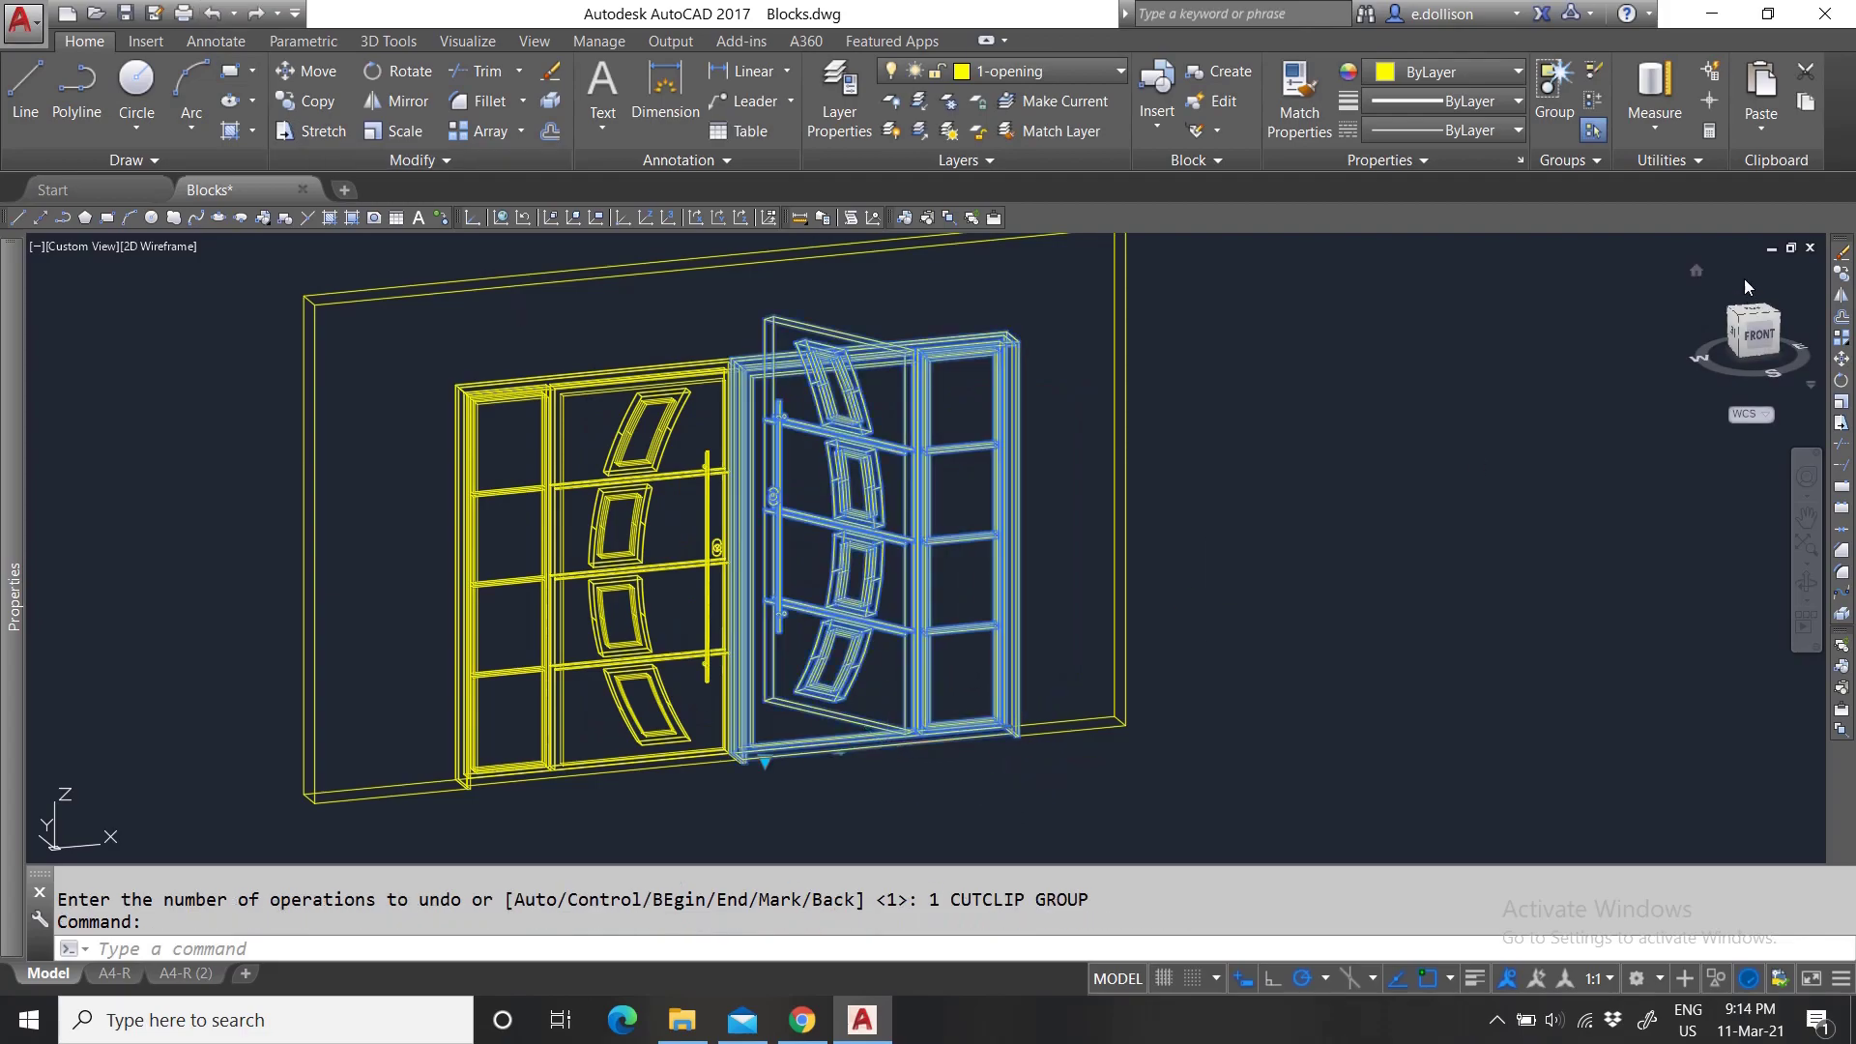
Copy the open door block with a base point at the lower outer corner of its frame, and clear the selection.
{"action": "left_click", "coordinate": [949, 221]}
{"action": "scroll", "coordinate": [1044, 755], "scroll_direction": "up", "scroll_amount": 5}
{"action": "scroll", "coordinate": [879, 826], "scroll_direction": "up", "scroll_amount": 2}
{"action": "scroll", "coordinate": [933, 711], "scroll_direction": "up", "scroll_amount": 2}
{"action": "scroll", "coordinate": [1032, 663], "scroll_direction": "up", "scroll_amount": 2}
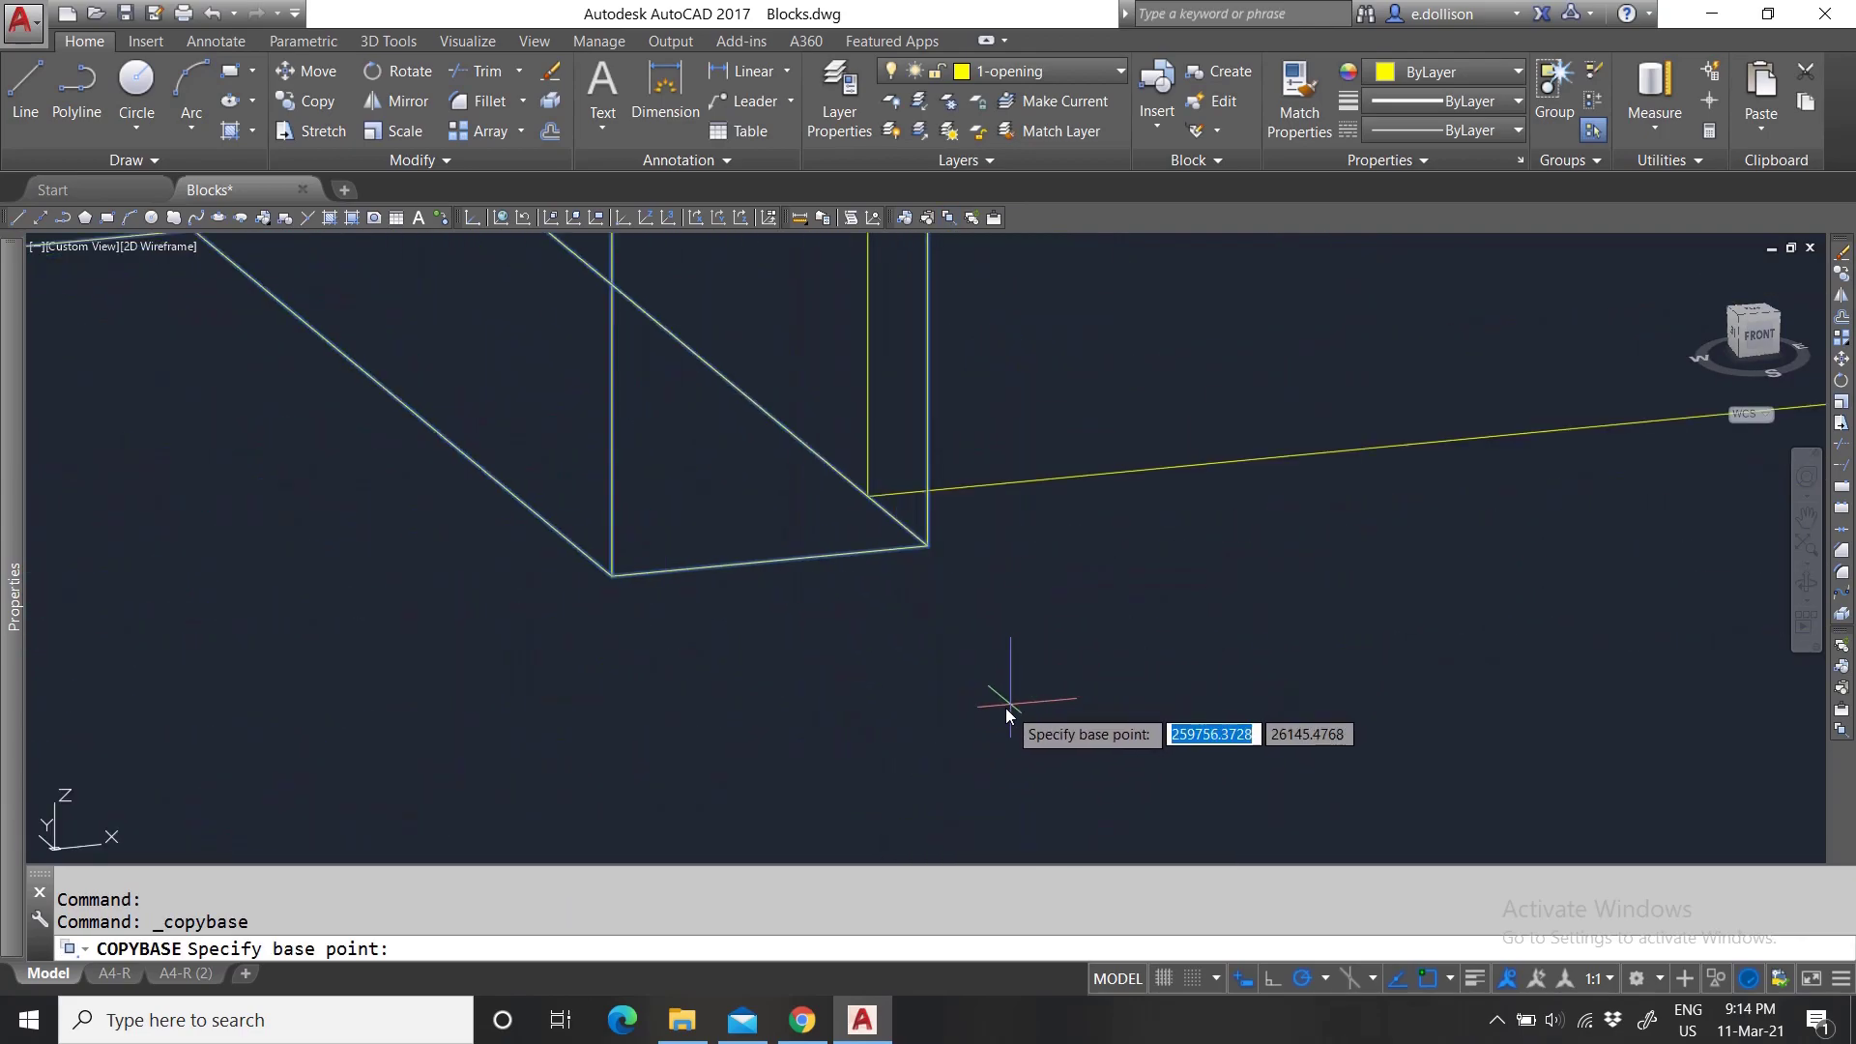
{"action": "left_click", "coordinate": [928, 546]}
{"action": "left_click", "coordinate": [928, 548]}
{"action": "key", "text": "Return"}
{"action": "scroll", "coordinate": [984, 660], "scroll_direction": "down", "scroll_amount": 4}
{"action": "scroll", "coordinate": [928, 727], "scroll_direction": "down", "scroll_amount": 3}
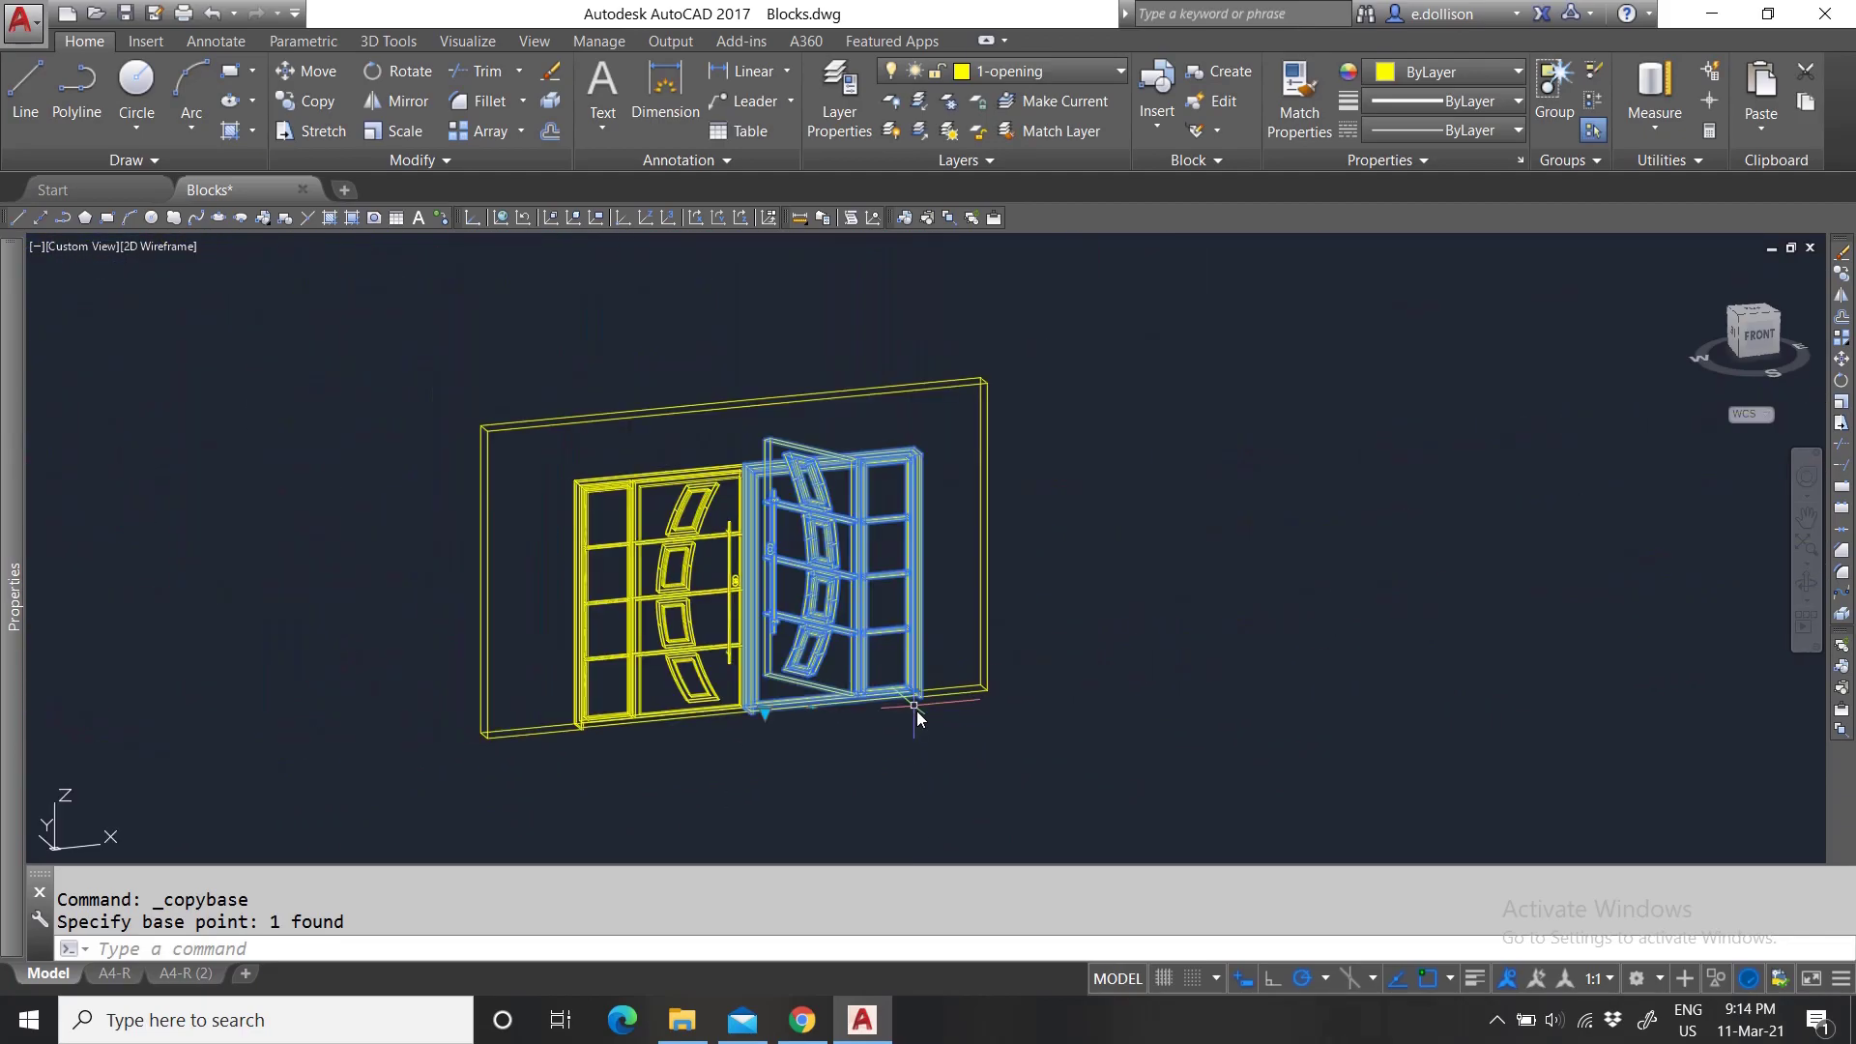
{"action": "key", "text": "Escape"}
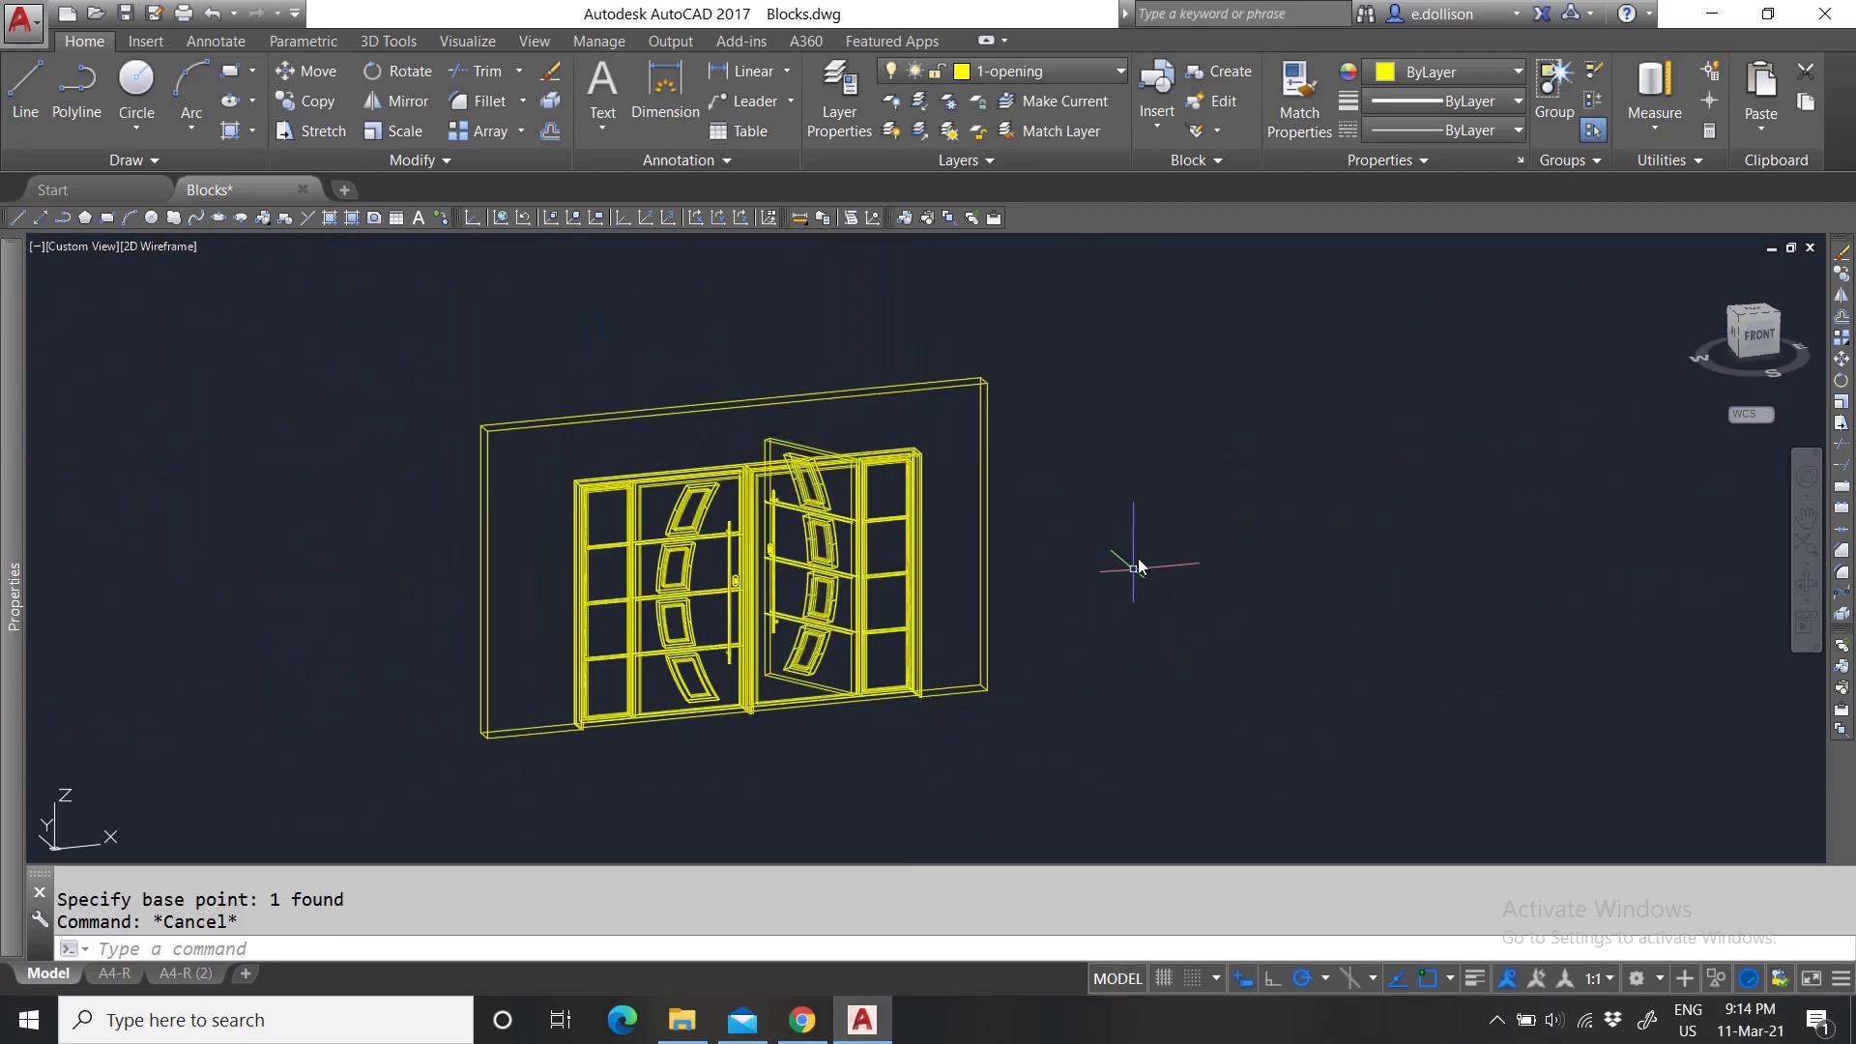
Try to paste the door copy by its frame corner base point beside the wall.
{"action": "left_click", "coordinate": [1767, 118]}
{"action": "left_click", "coordinate": [1674, 170]}
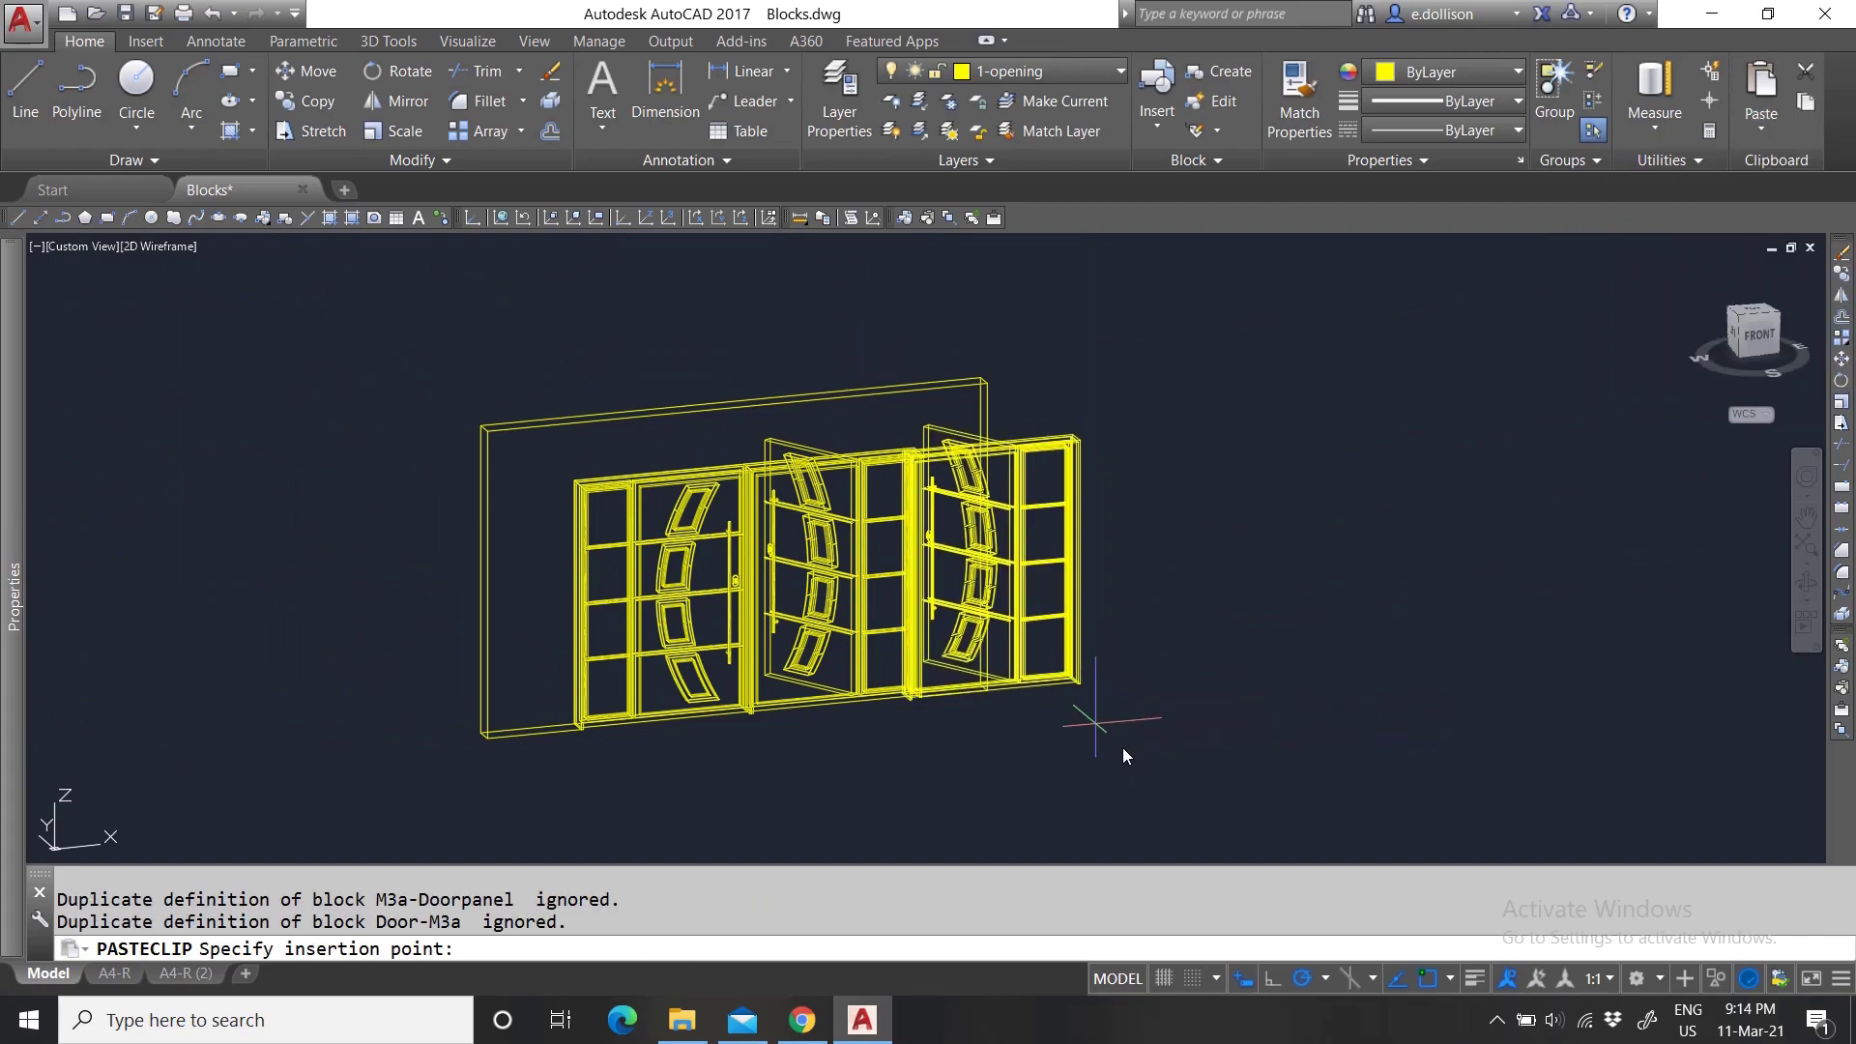
{"action": "scroll", "coordinate": [1238, 751], "scroll_direction": "up", "scroll_amount": 5}
{"action": "scroll", "coordinate": [1241, 751], "scroll_direction": "up", "scroll_amount": 5}
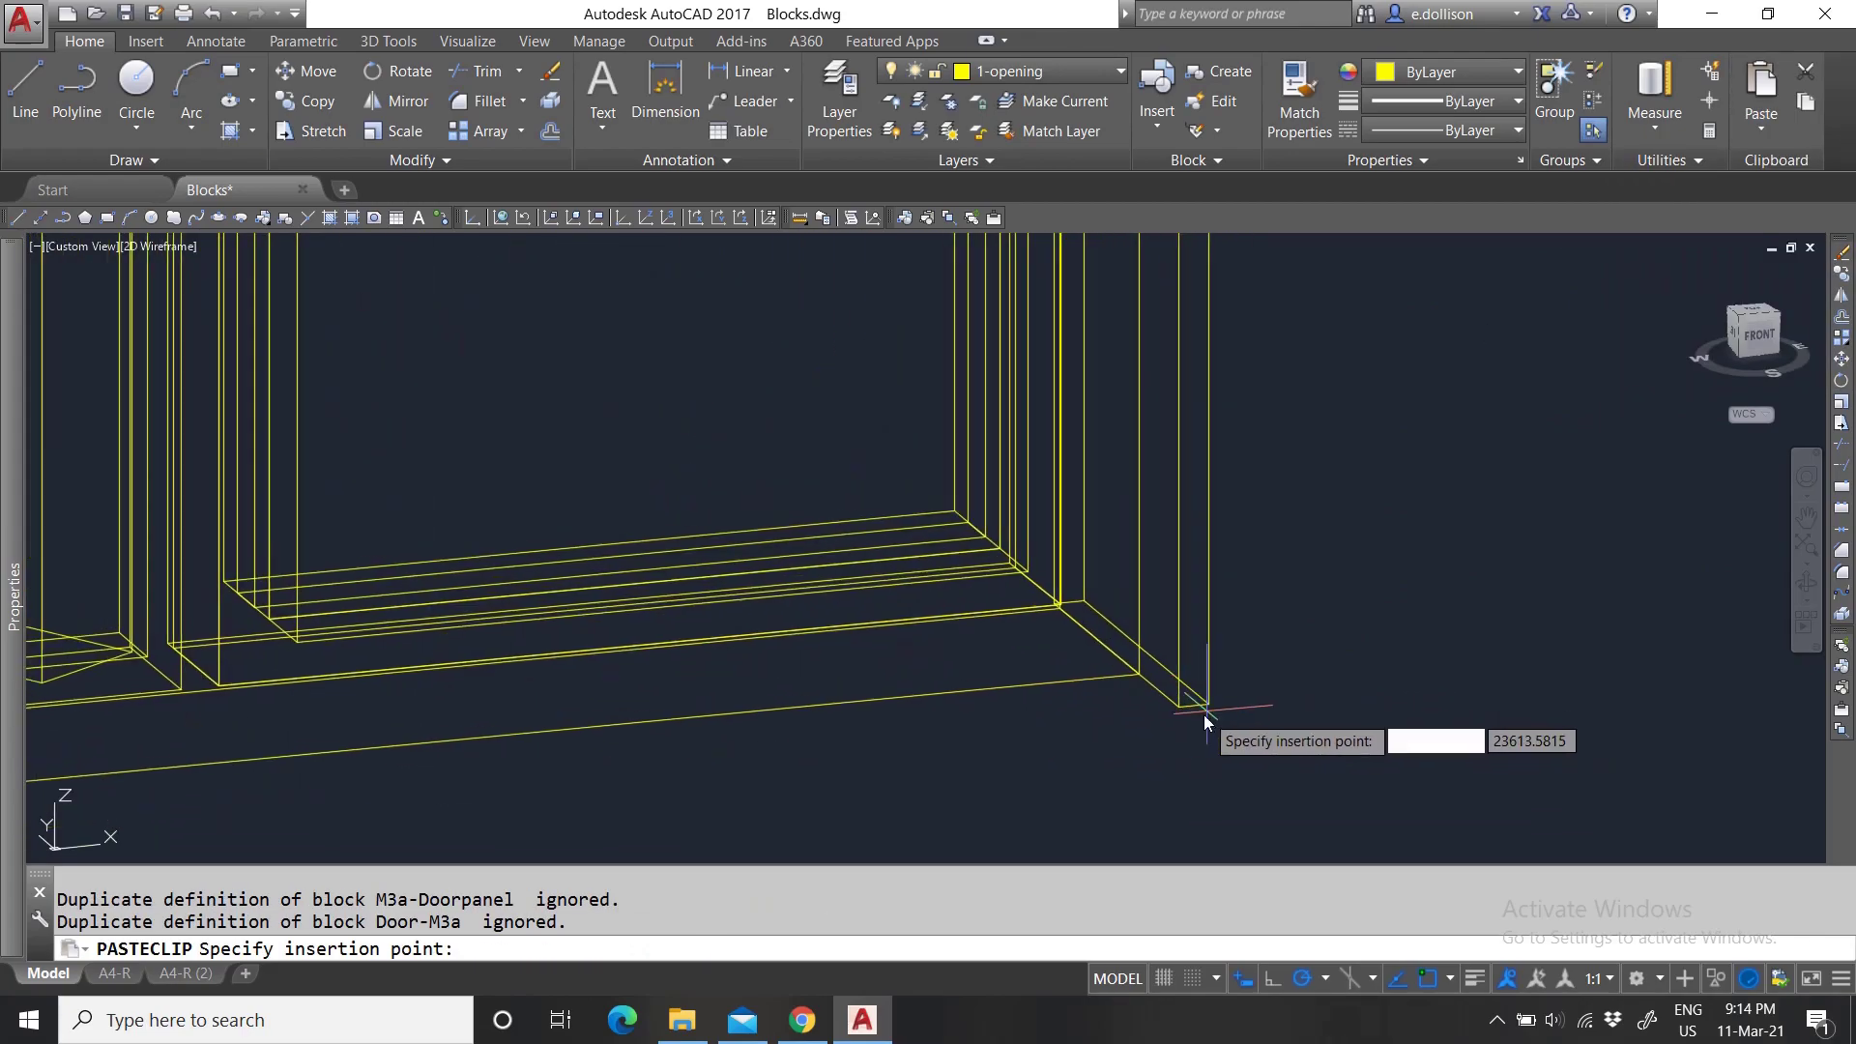
{"action": "scroll", "coordinate": [1301, 705], "scroll_direction": "down", "scroll_amount": 8}
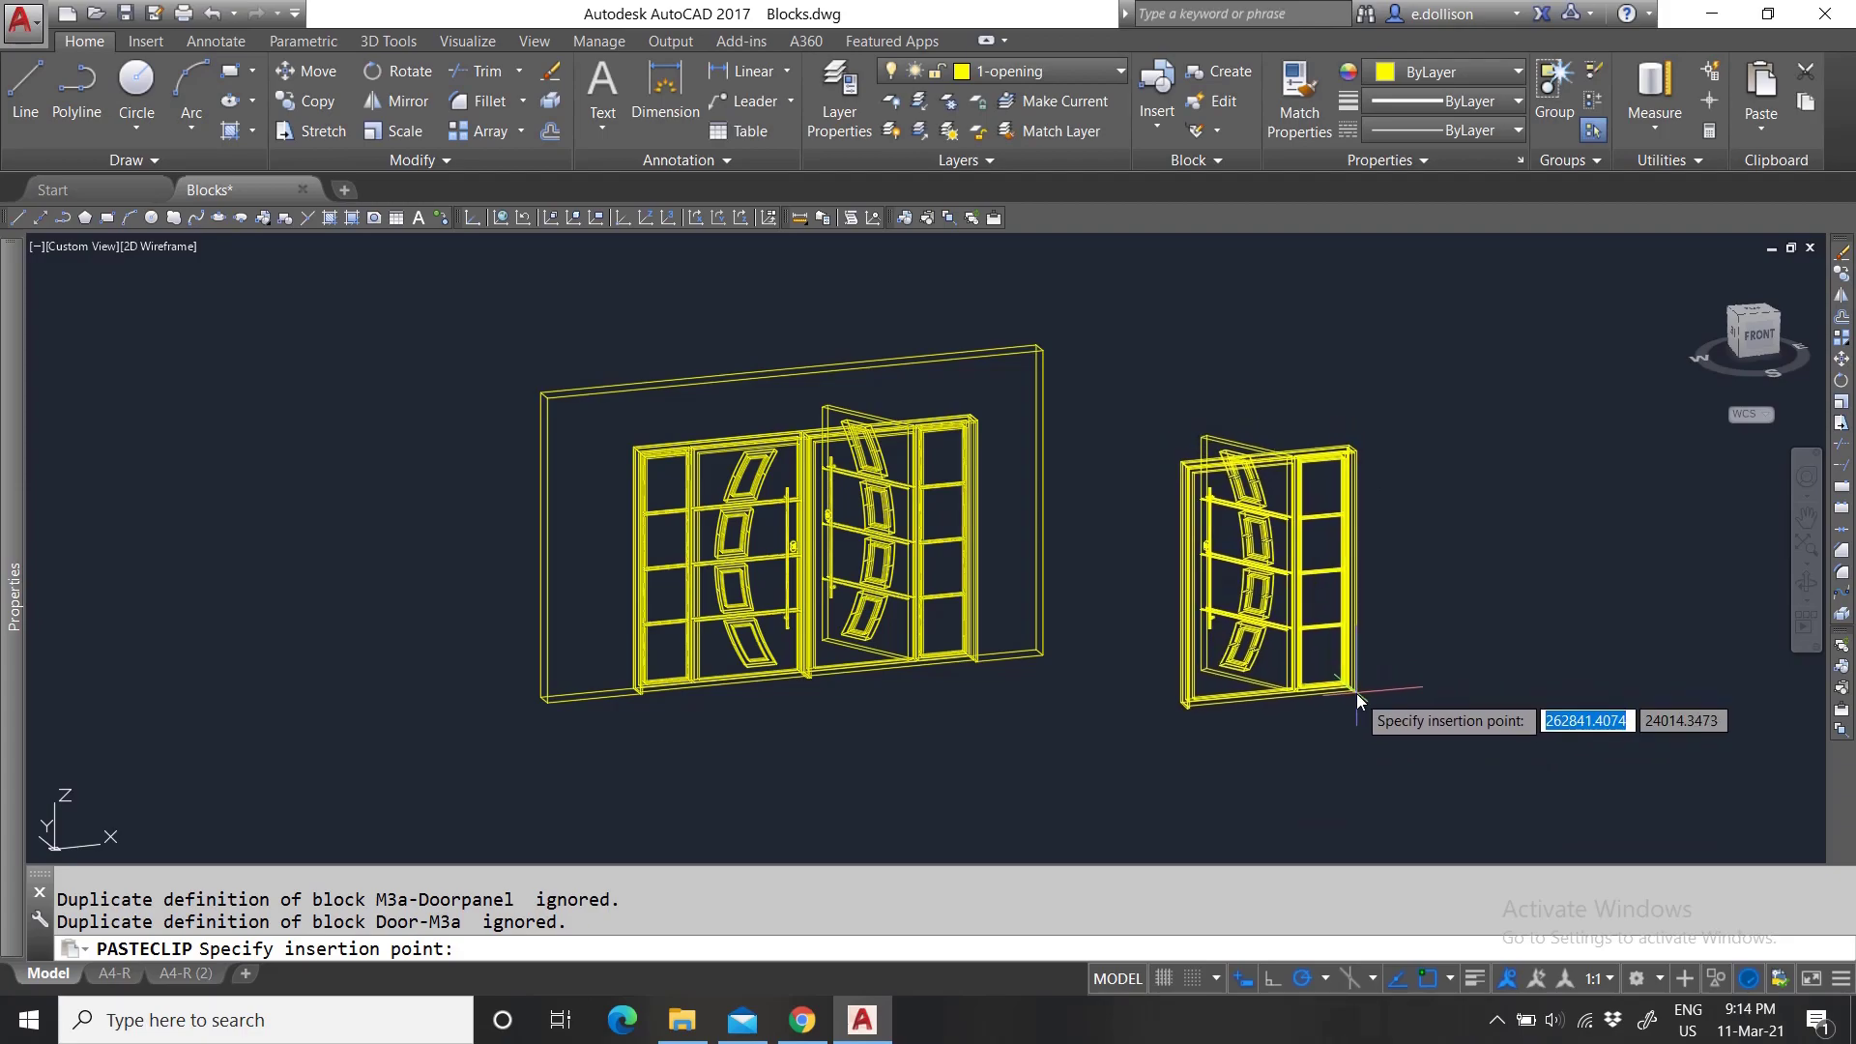
{"action": "key", "text": "Escape"}
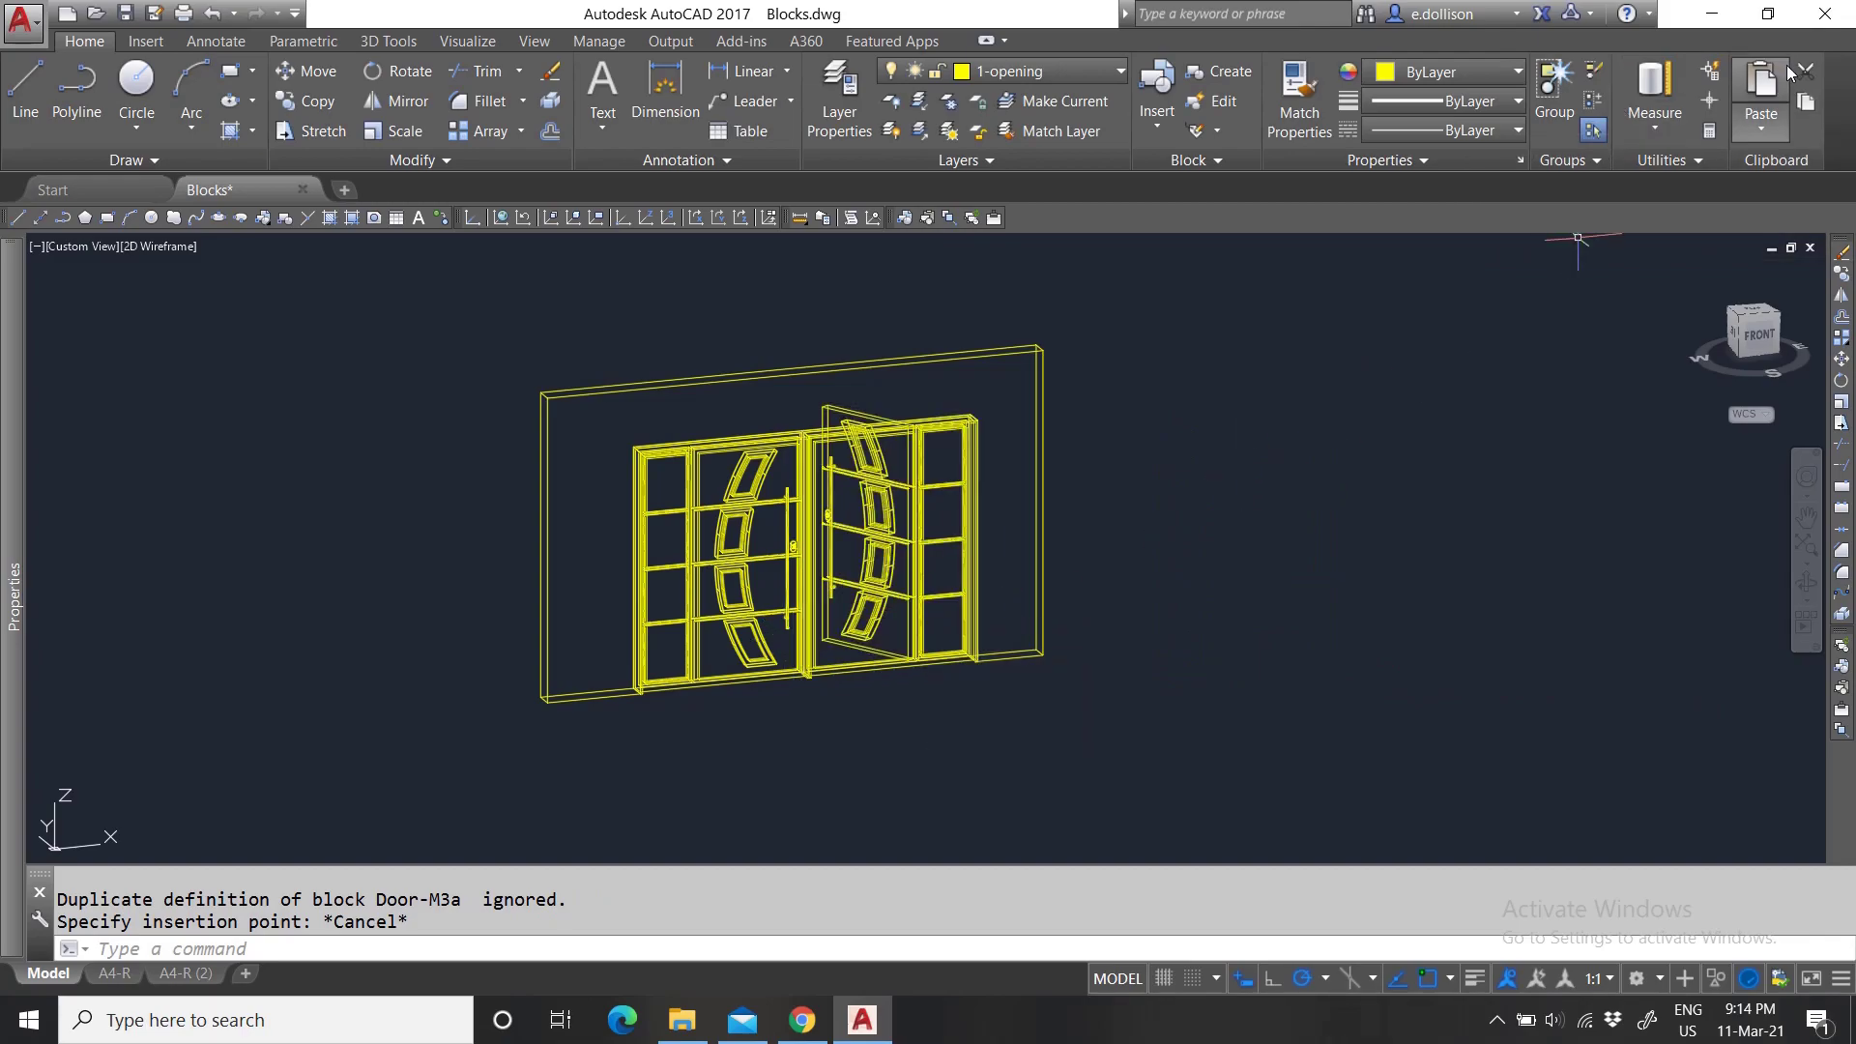
Copy the open door block to the clipboard without a chosen base point.
{"action": "left_click", "coordinate": [1803, 100]}
{"action": "left_click", "coordinate": [947, 664]}
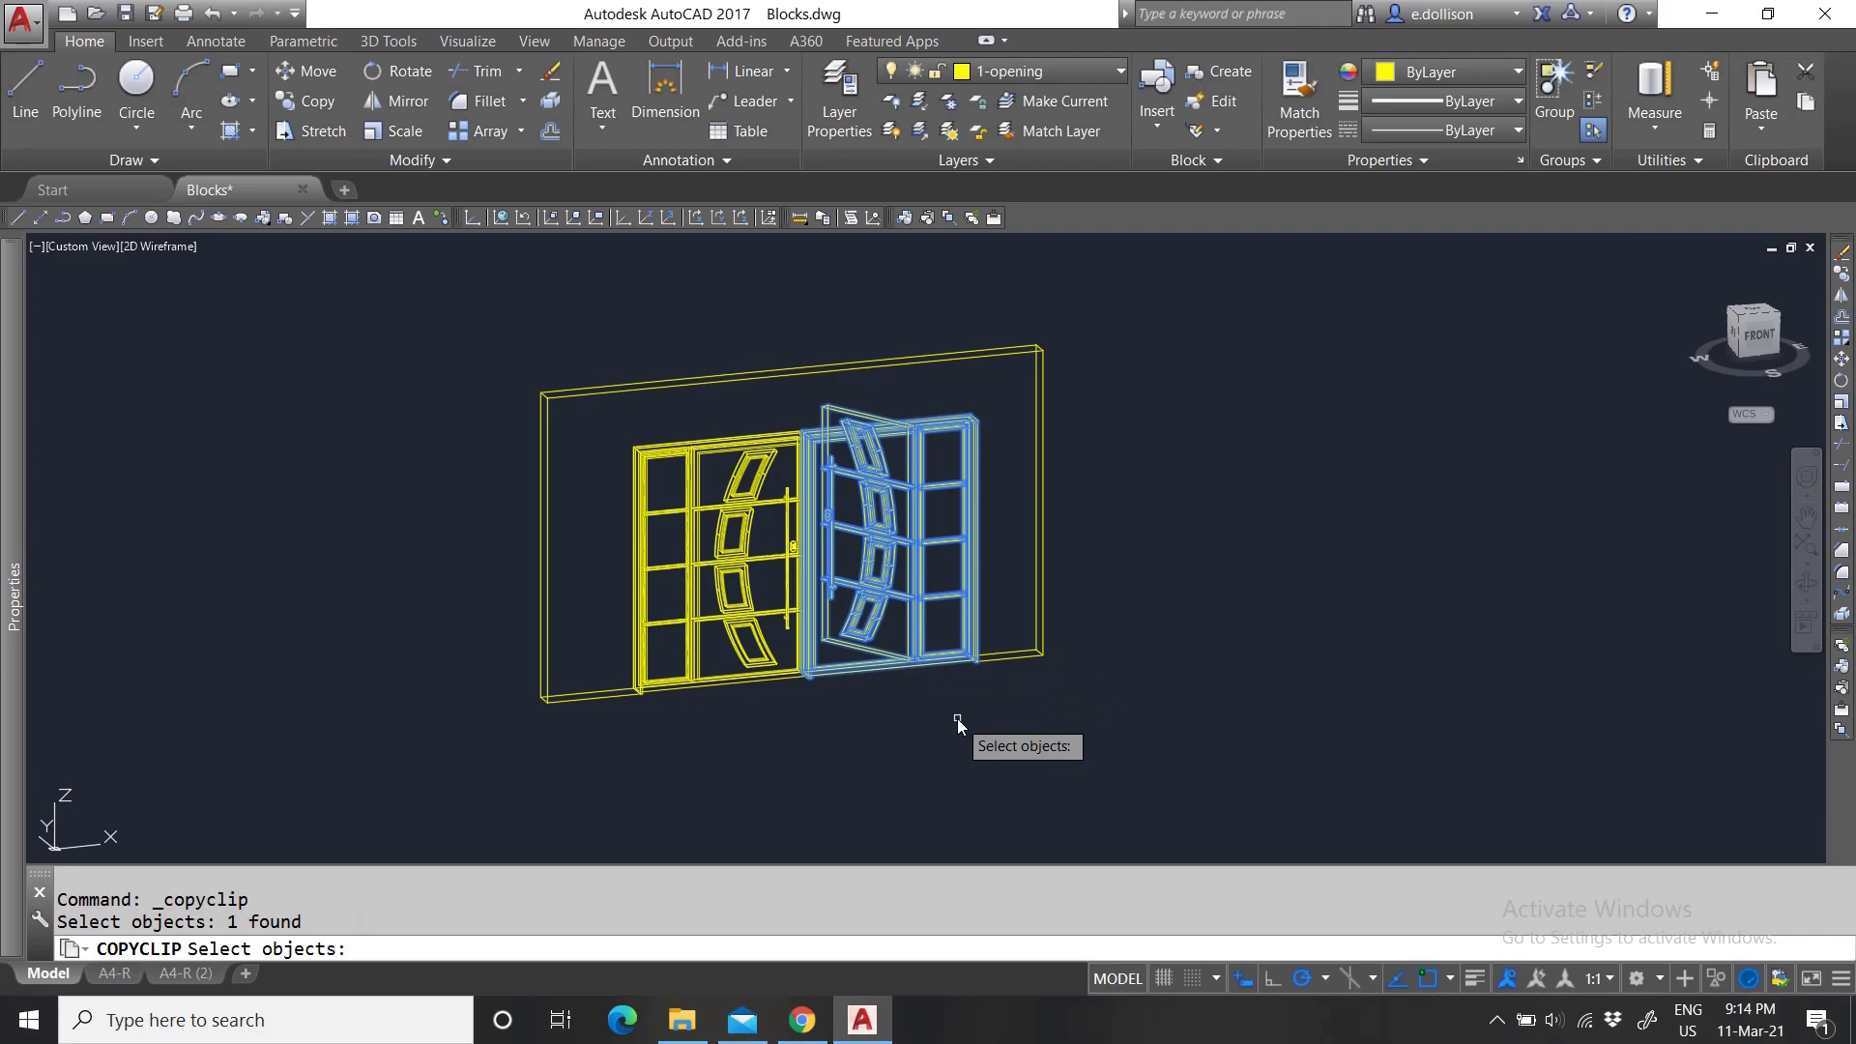
{"action": "key", "text": "Return"}
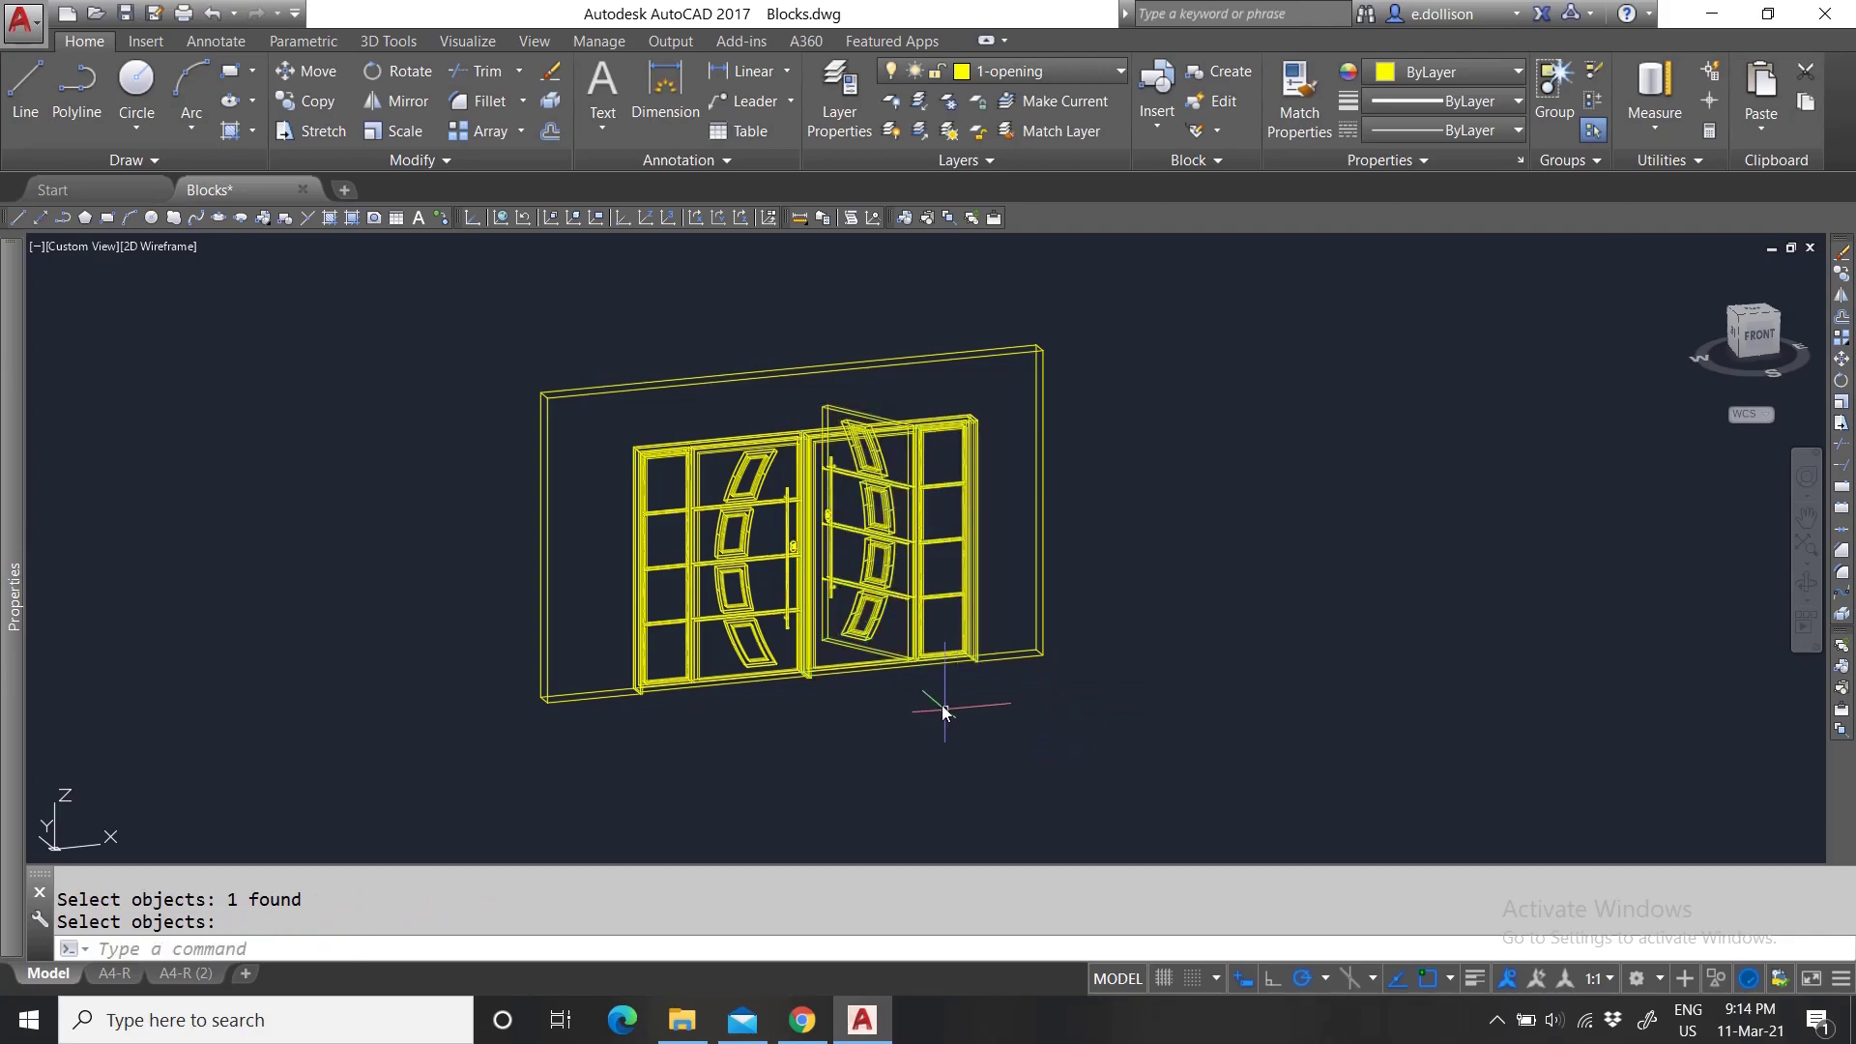
Try to paste the door copied without a base point into the space beside the wall.
{"action": "left_click", "coordinate": [1751, 95]}
{"action": "scroll", "coordinate": [1002, 733], "scroll_direction": "down", "scroll_amount": 5}
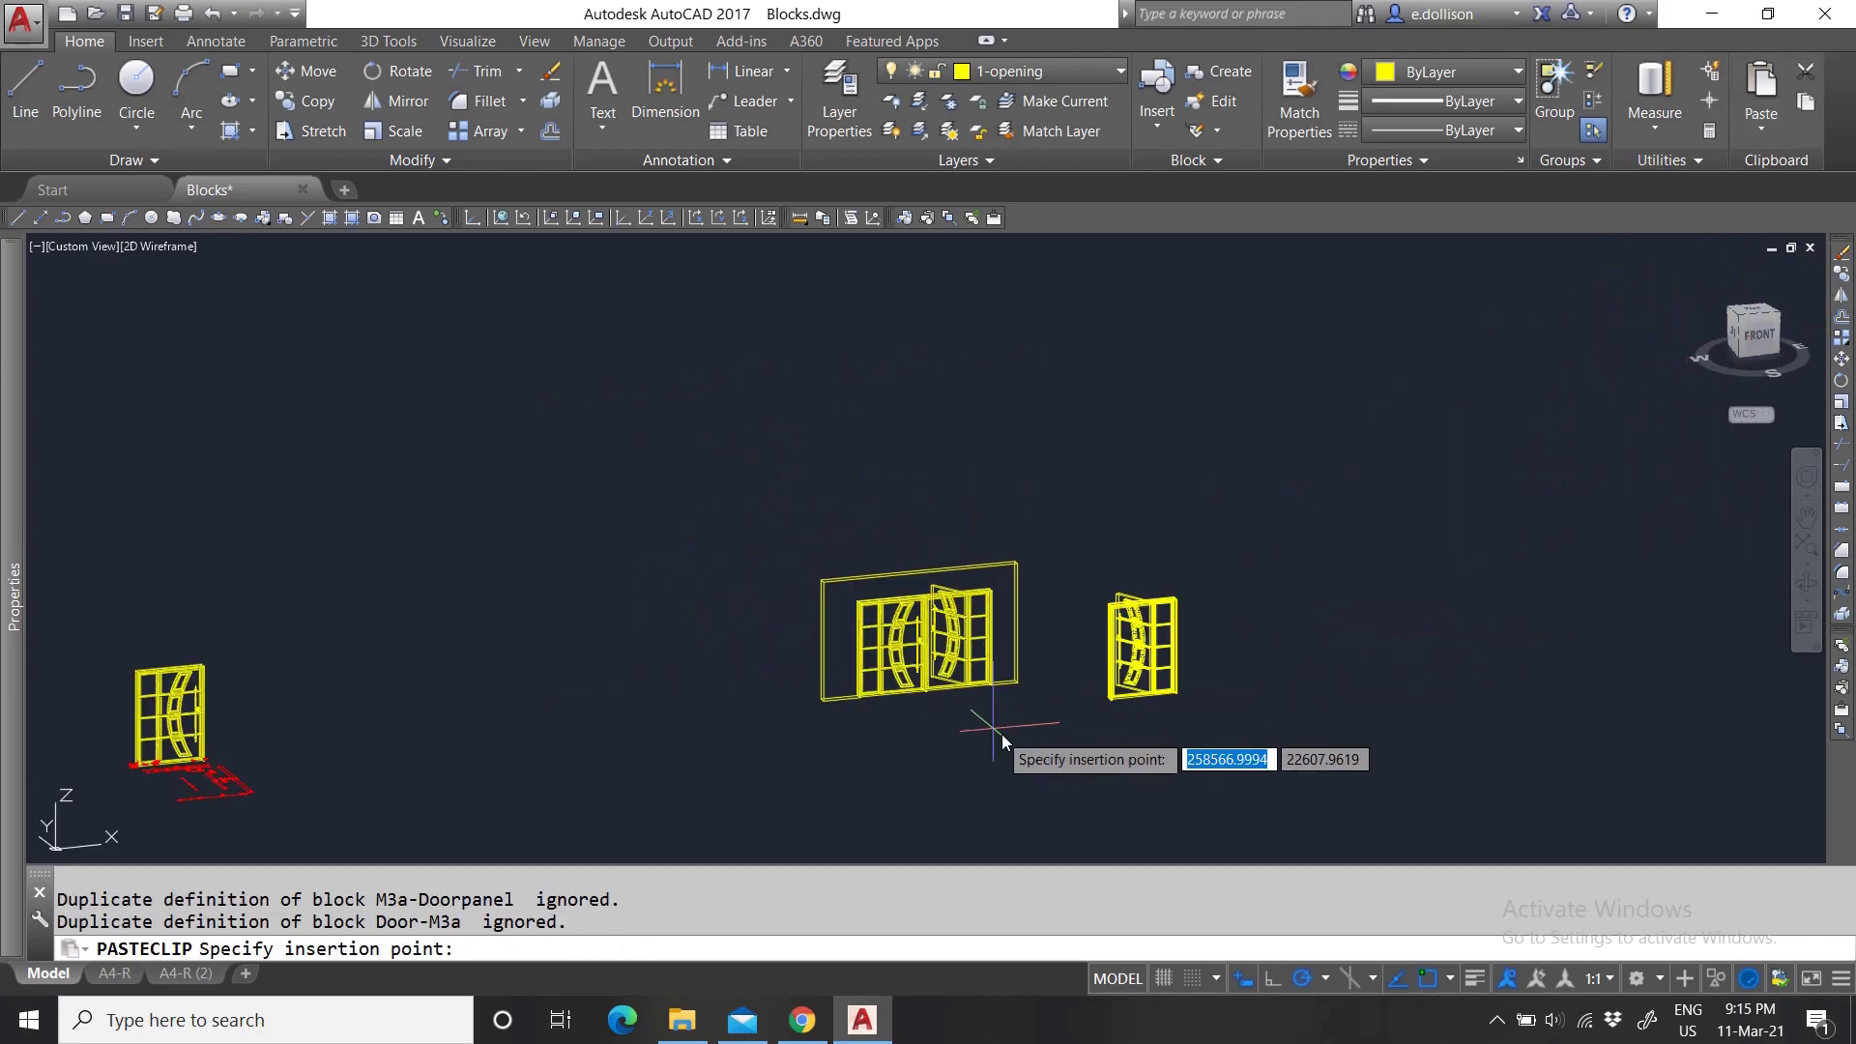
{"action": "scroll", "coordinate": [1065, 728], "scroll_direction": "up", "scroll_amount": 3}
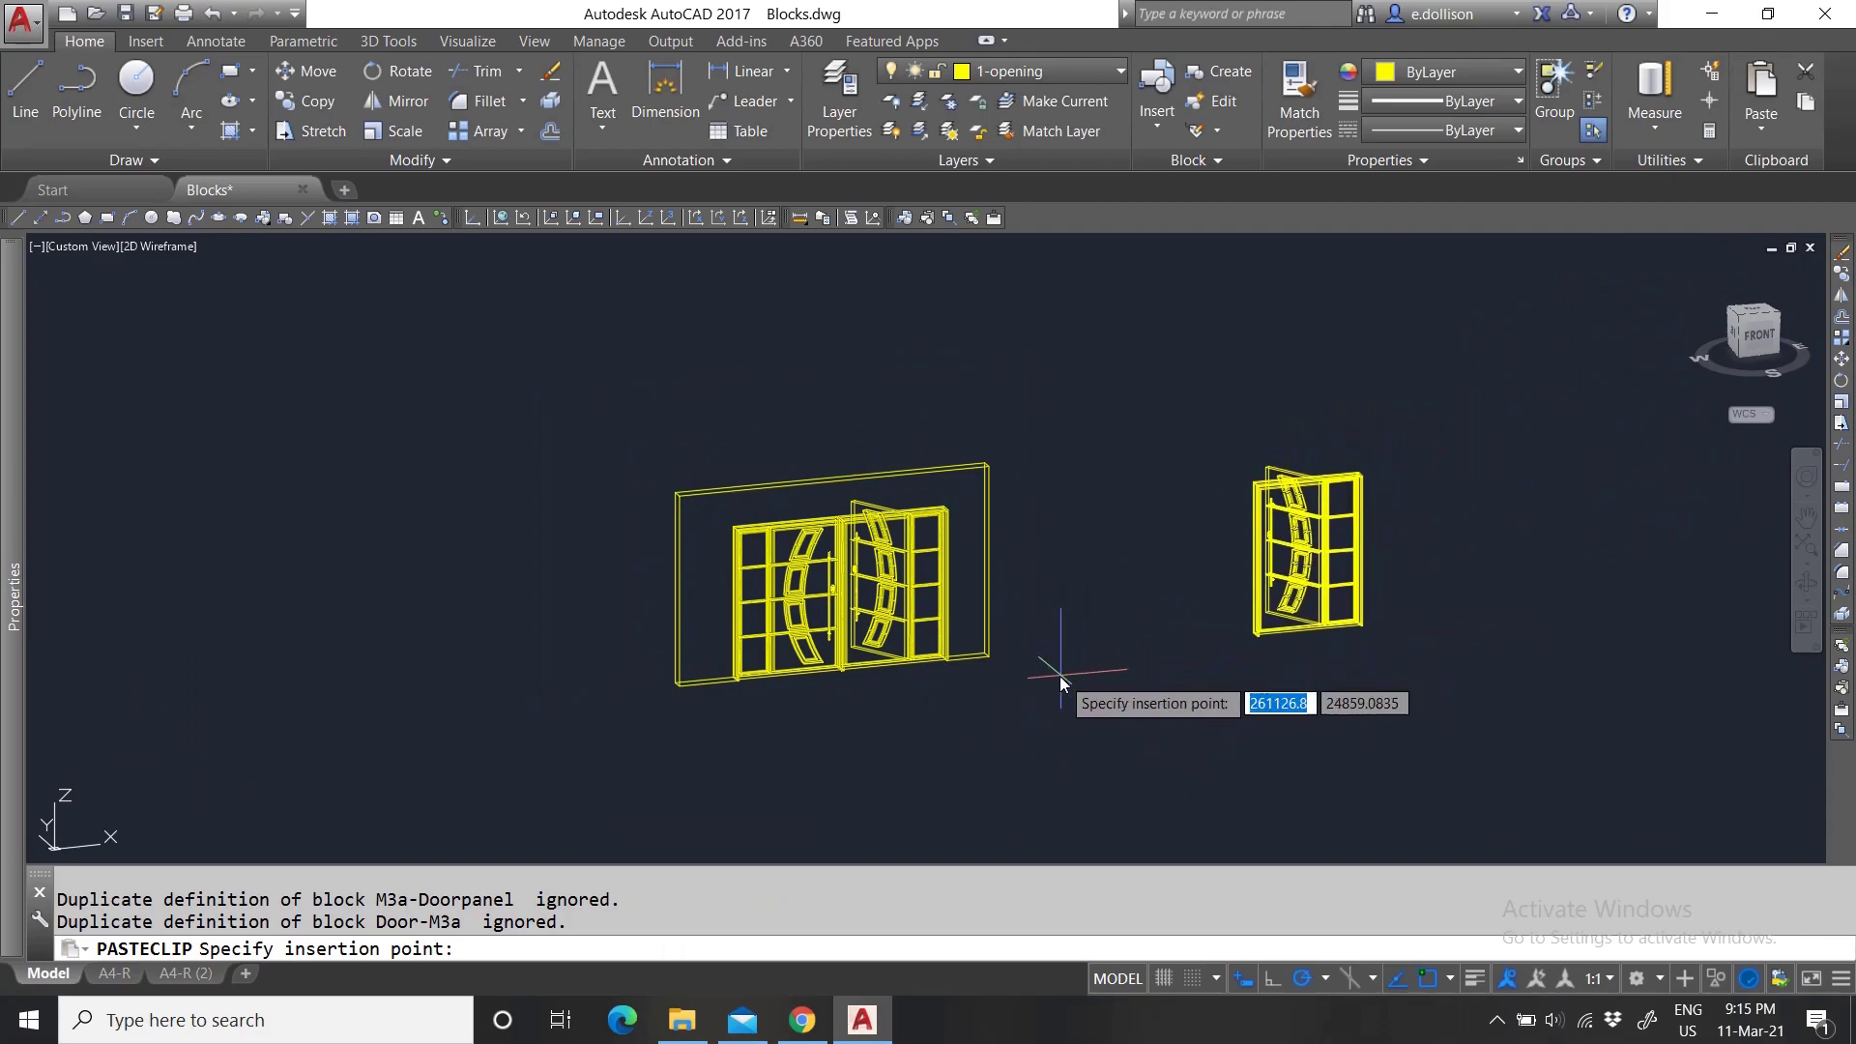
{"action": "key", "text": "Escape"}
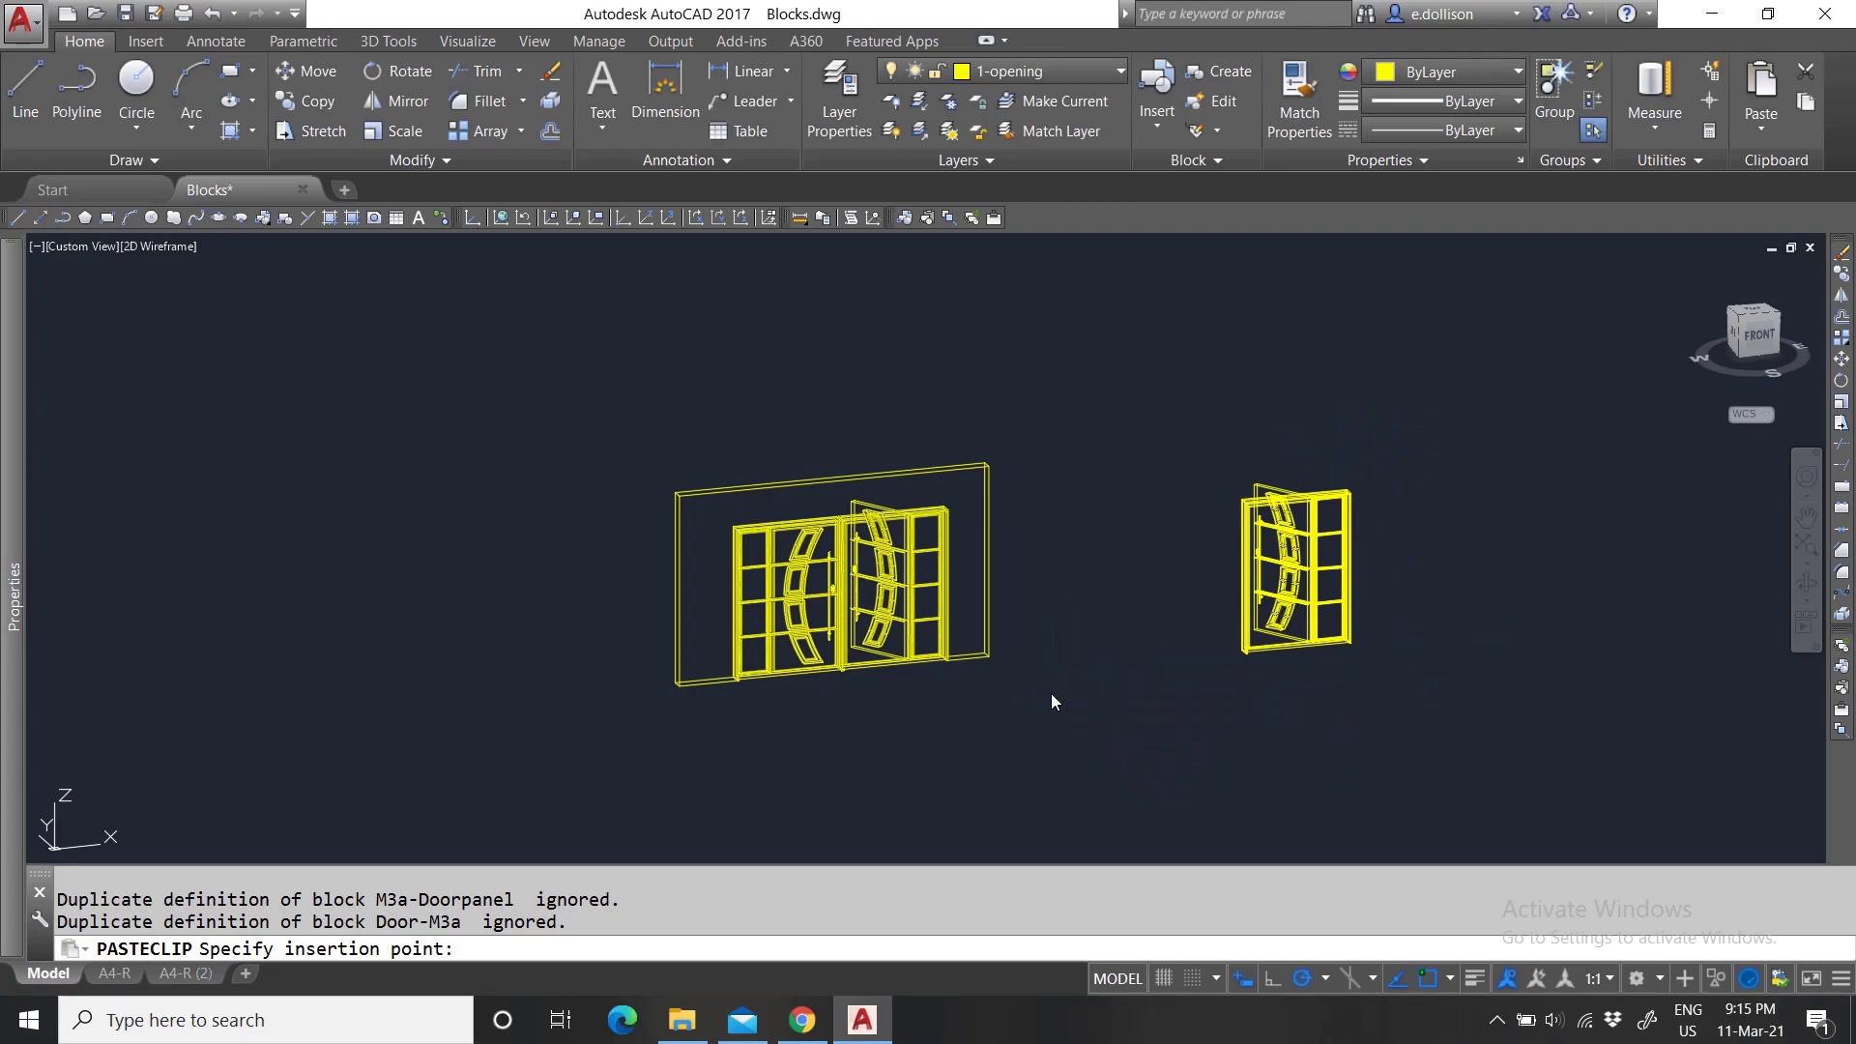
Review the available paste variants, including Paste as Block, Paste to Original Coordinates and Paste Special.
{"action": "left_click", "coordinate": [1757, 120]}
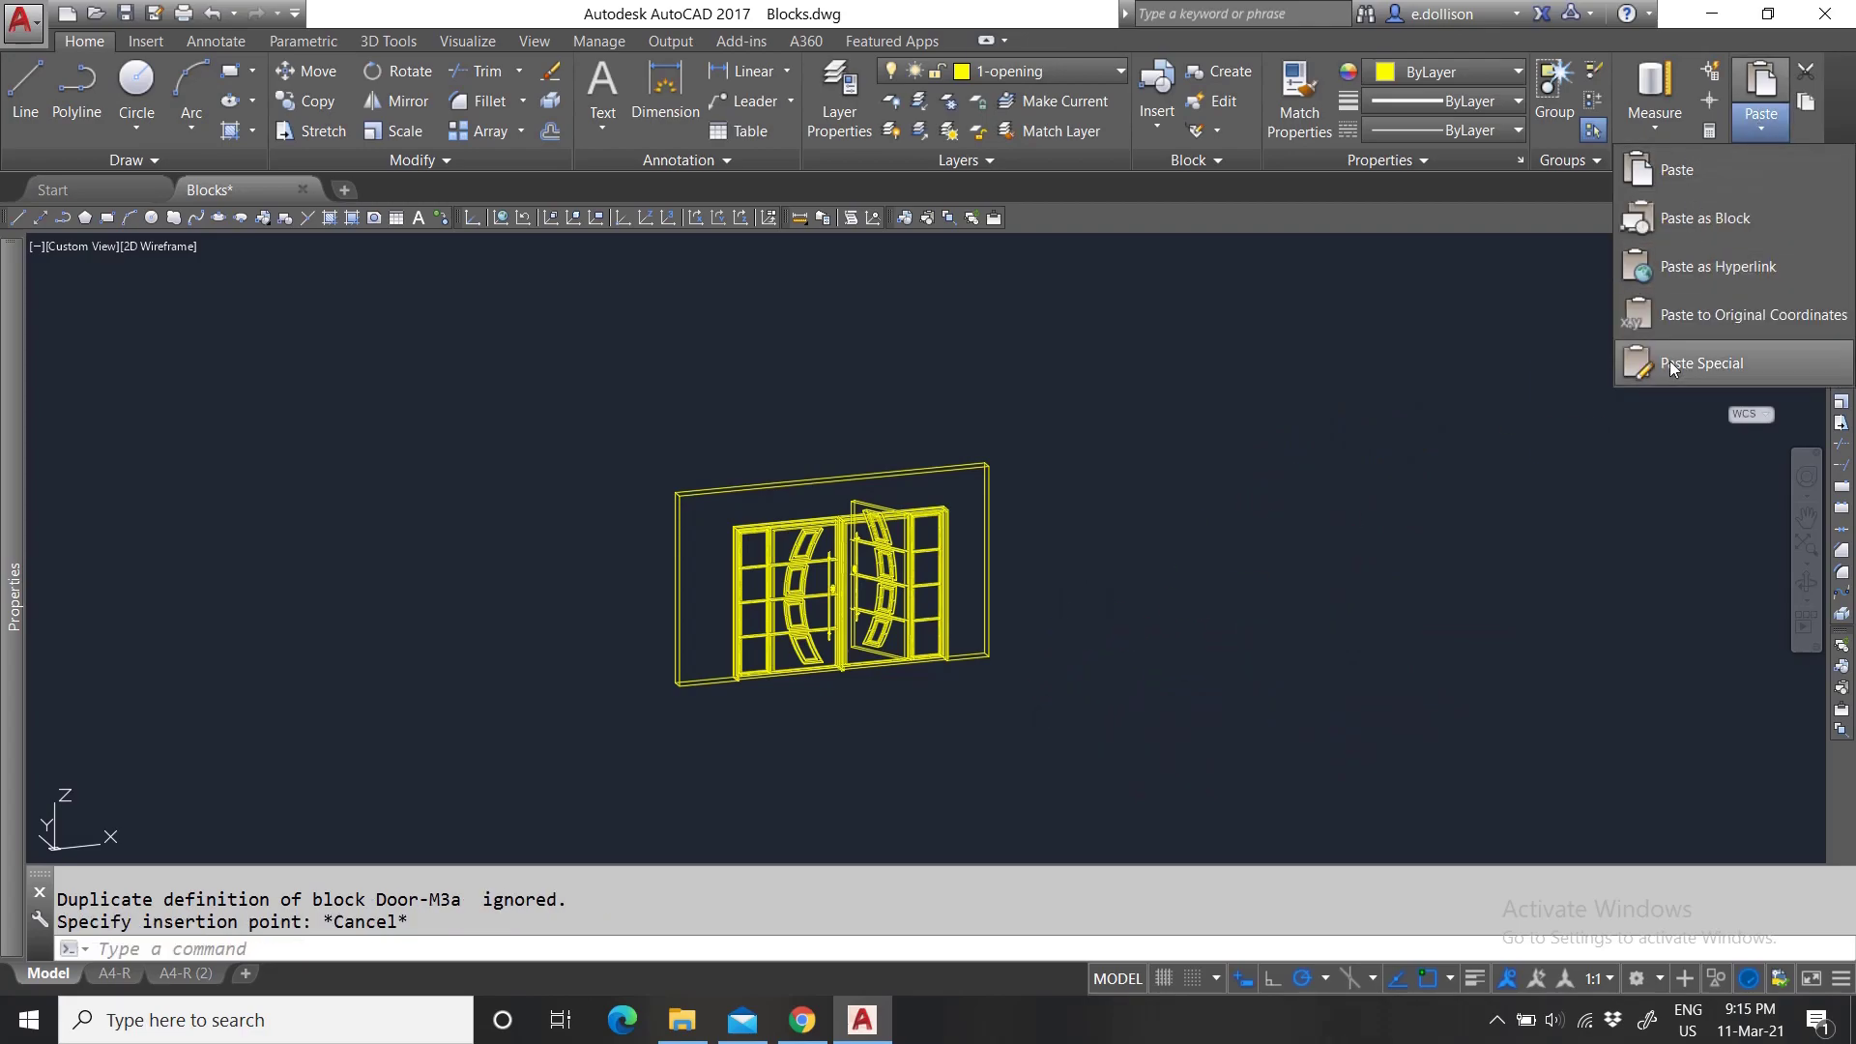
{"action": "left_click", "coordinate": [1127, 553]}
{"action": "left_click", "coordinate": [1168, 576]}
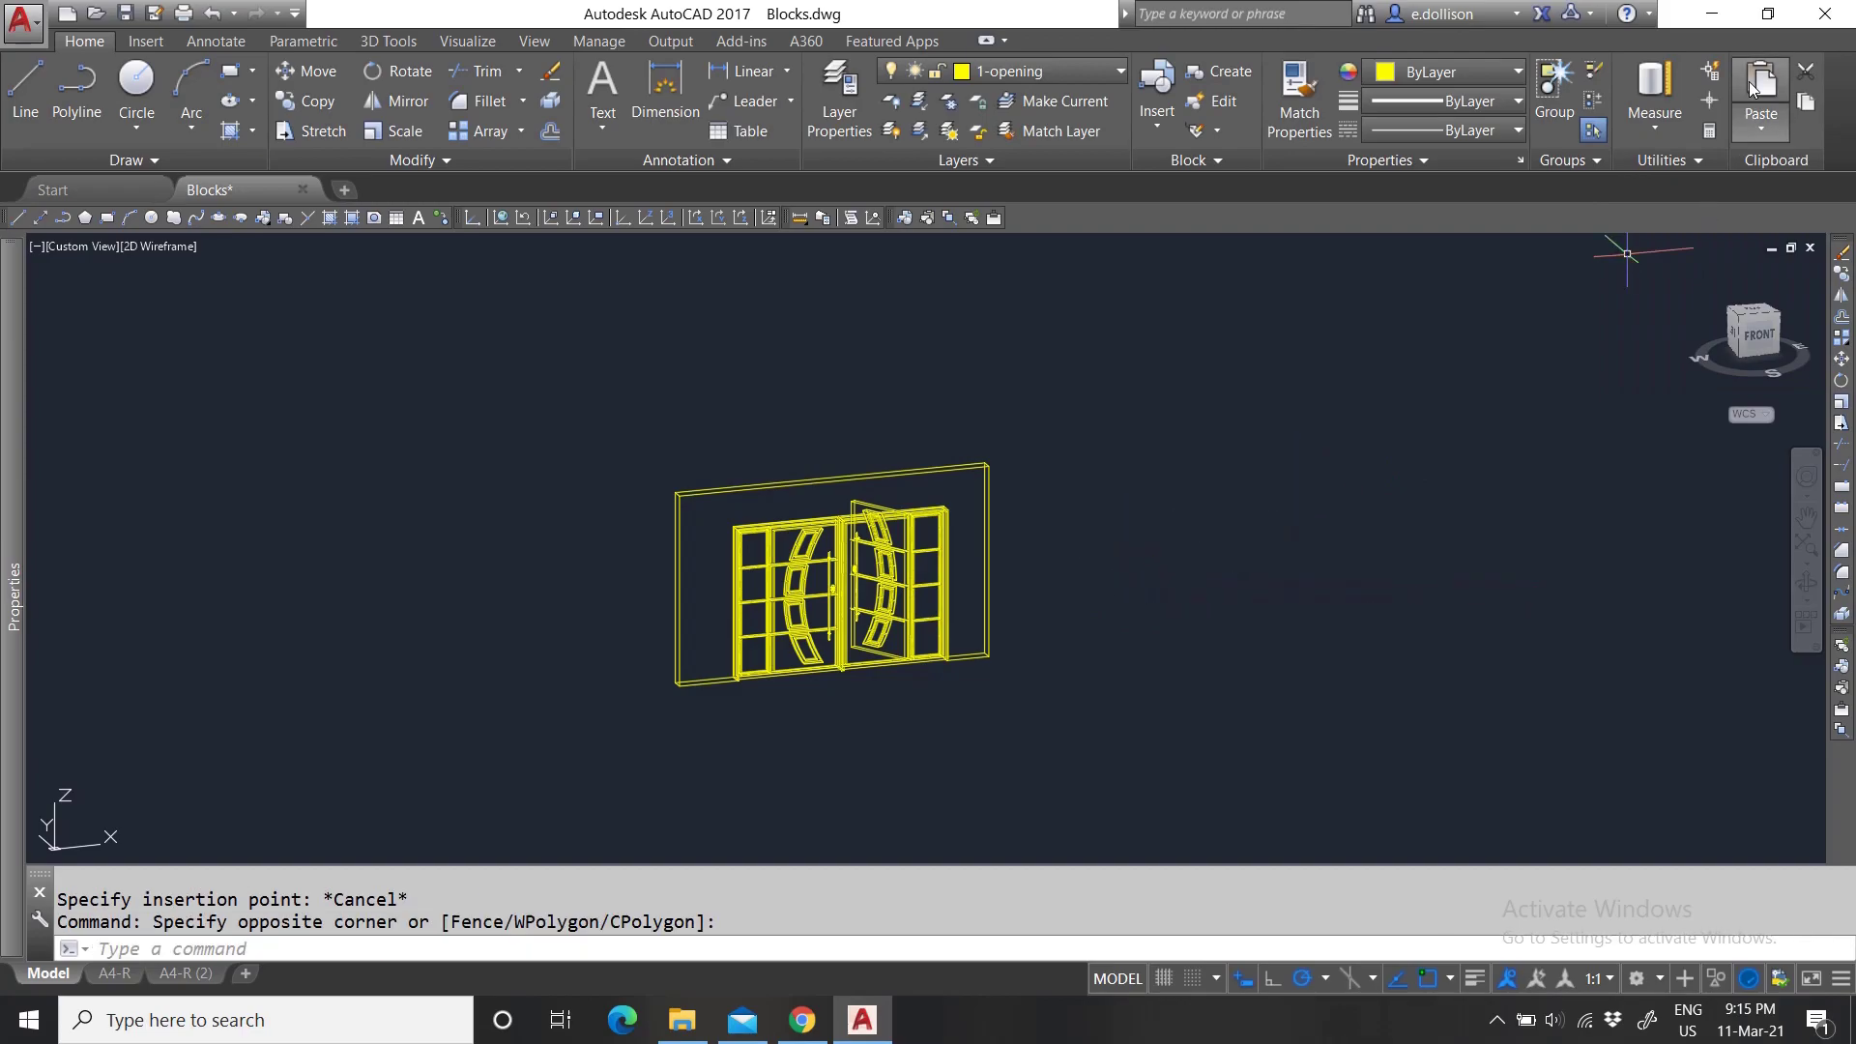
{"action": "scroll", "coordinate": [1111, 503], "scroll_direction": "down", "scroll_amount": 6}
{"action": "scroll", "coordinate": [1247, 484], "scroll_direction": "up", "scroll_amount": 5}
{"action": "left_click", "coordinate": [1305, 465]}
{"action": "scroll", "coordinate": [1440, 452], "scroll_direction": "up", "scroll_amount": 5}
{"action": "scroll", "coordinate": [692, 632], "scroll_direction": "down", "scroll_amount": 8}
{"action": "scroll", "coordinate": [1155, 624], "scroll_direction": "up", "scroll_amount": 5}
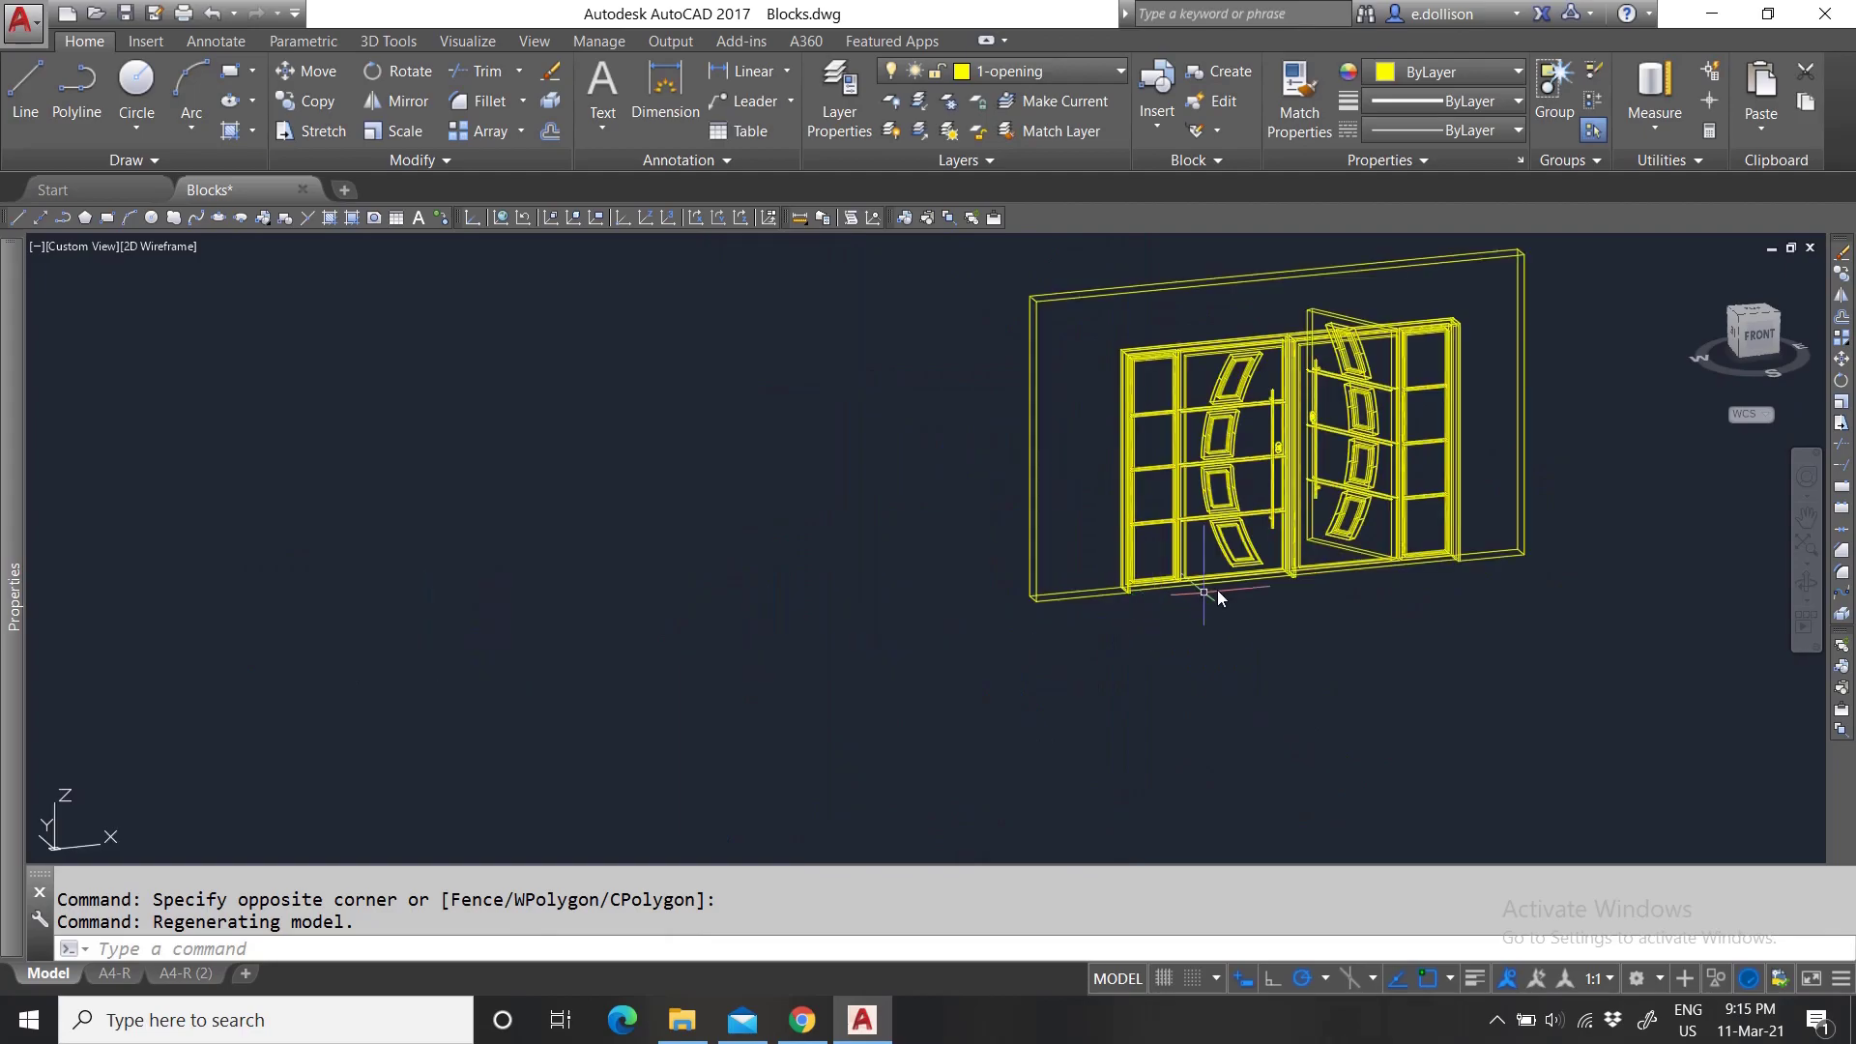
{"action": "key", "text": "Escape"}
Copy the open door block from the wall opening into the empty space beside the wall.
{"action": "left_click", "coordinate": [1347, 520]}
{"action": "left_click", "coordinate": [1327, 521]}
{"action": "scroll", "coordinate": [1070, 644], "scroll_direction": "down", "scroll_amount": 6}
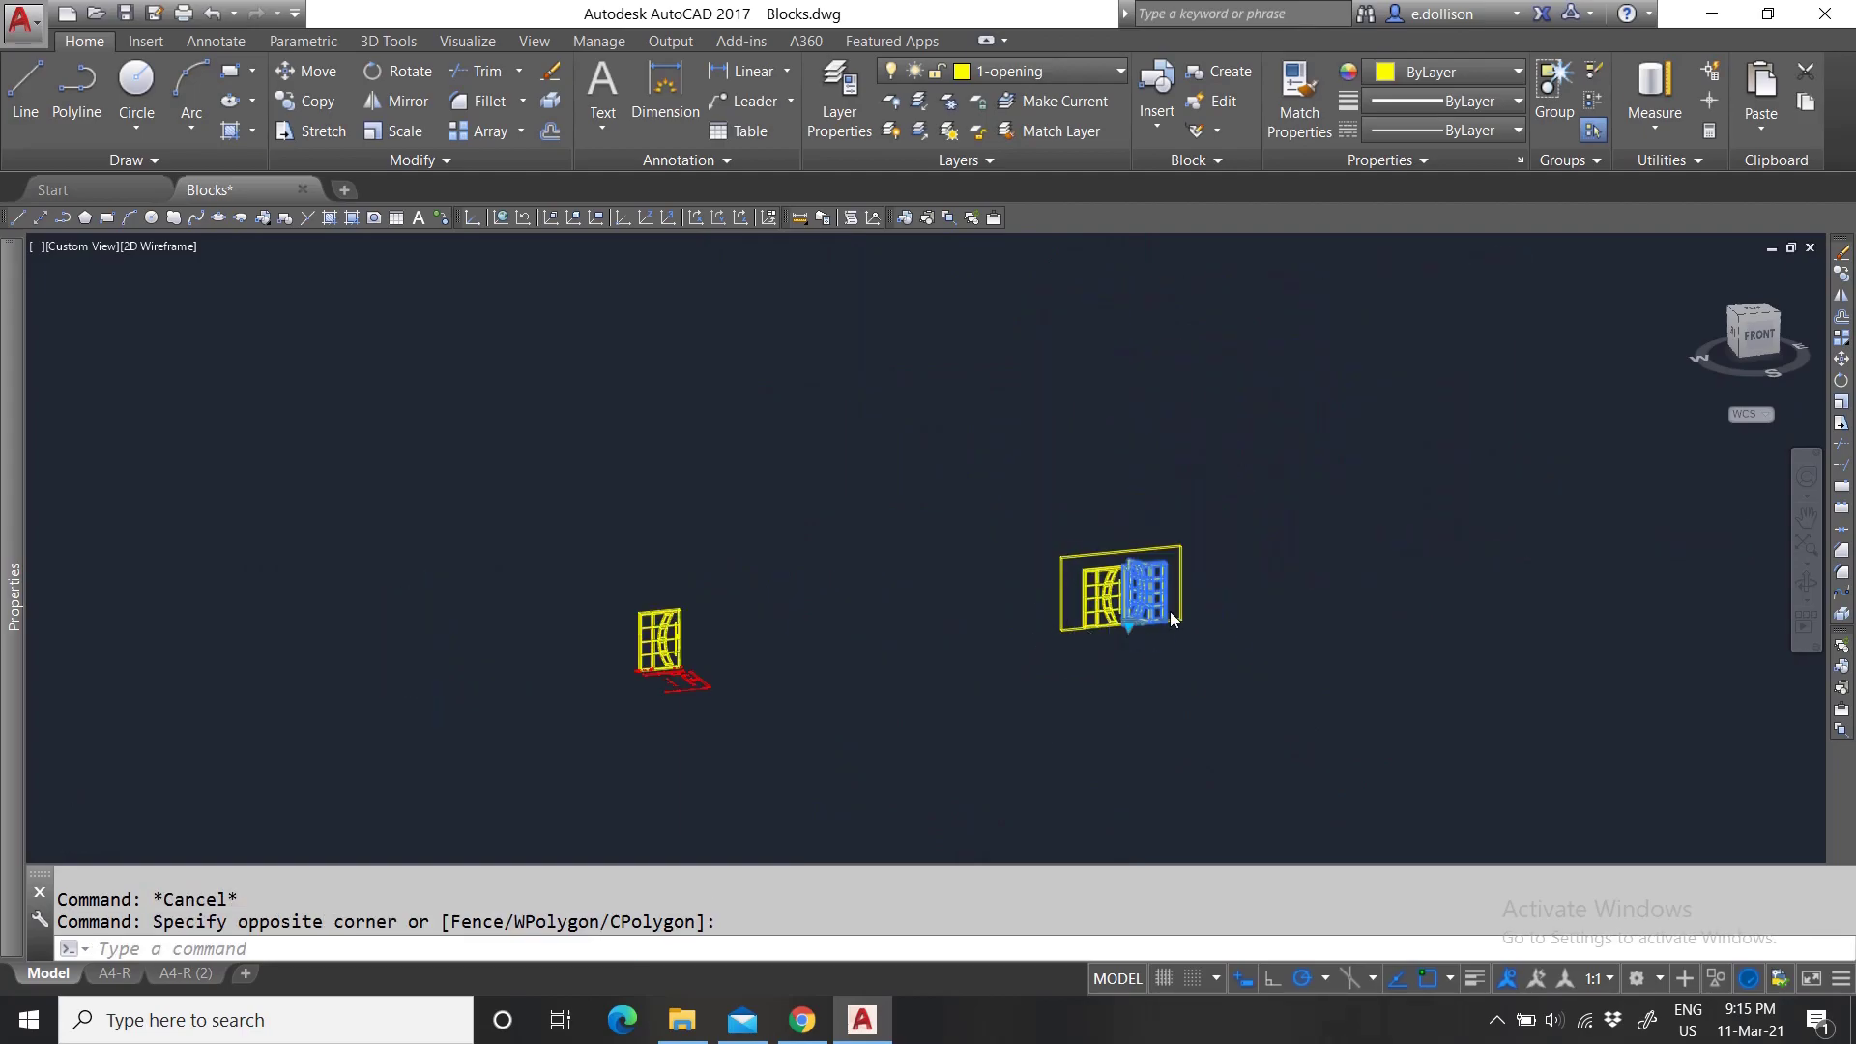
{"action": "scroll", "coordinate": [1172, 619], "scroll_direction": "up", "scroll_amount": 5}
{"action": "type", "text": "co"}
{"action": "key", "text": "Return"}
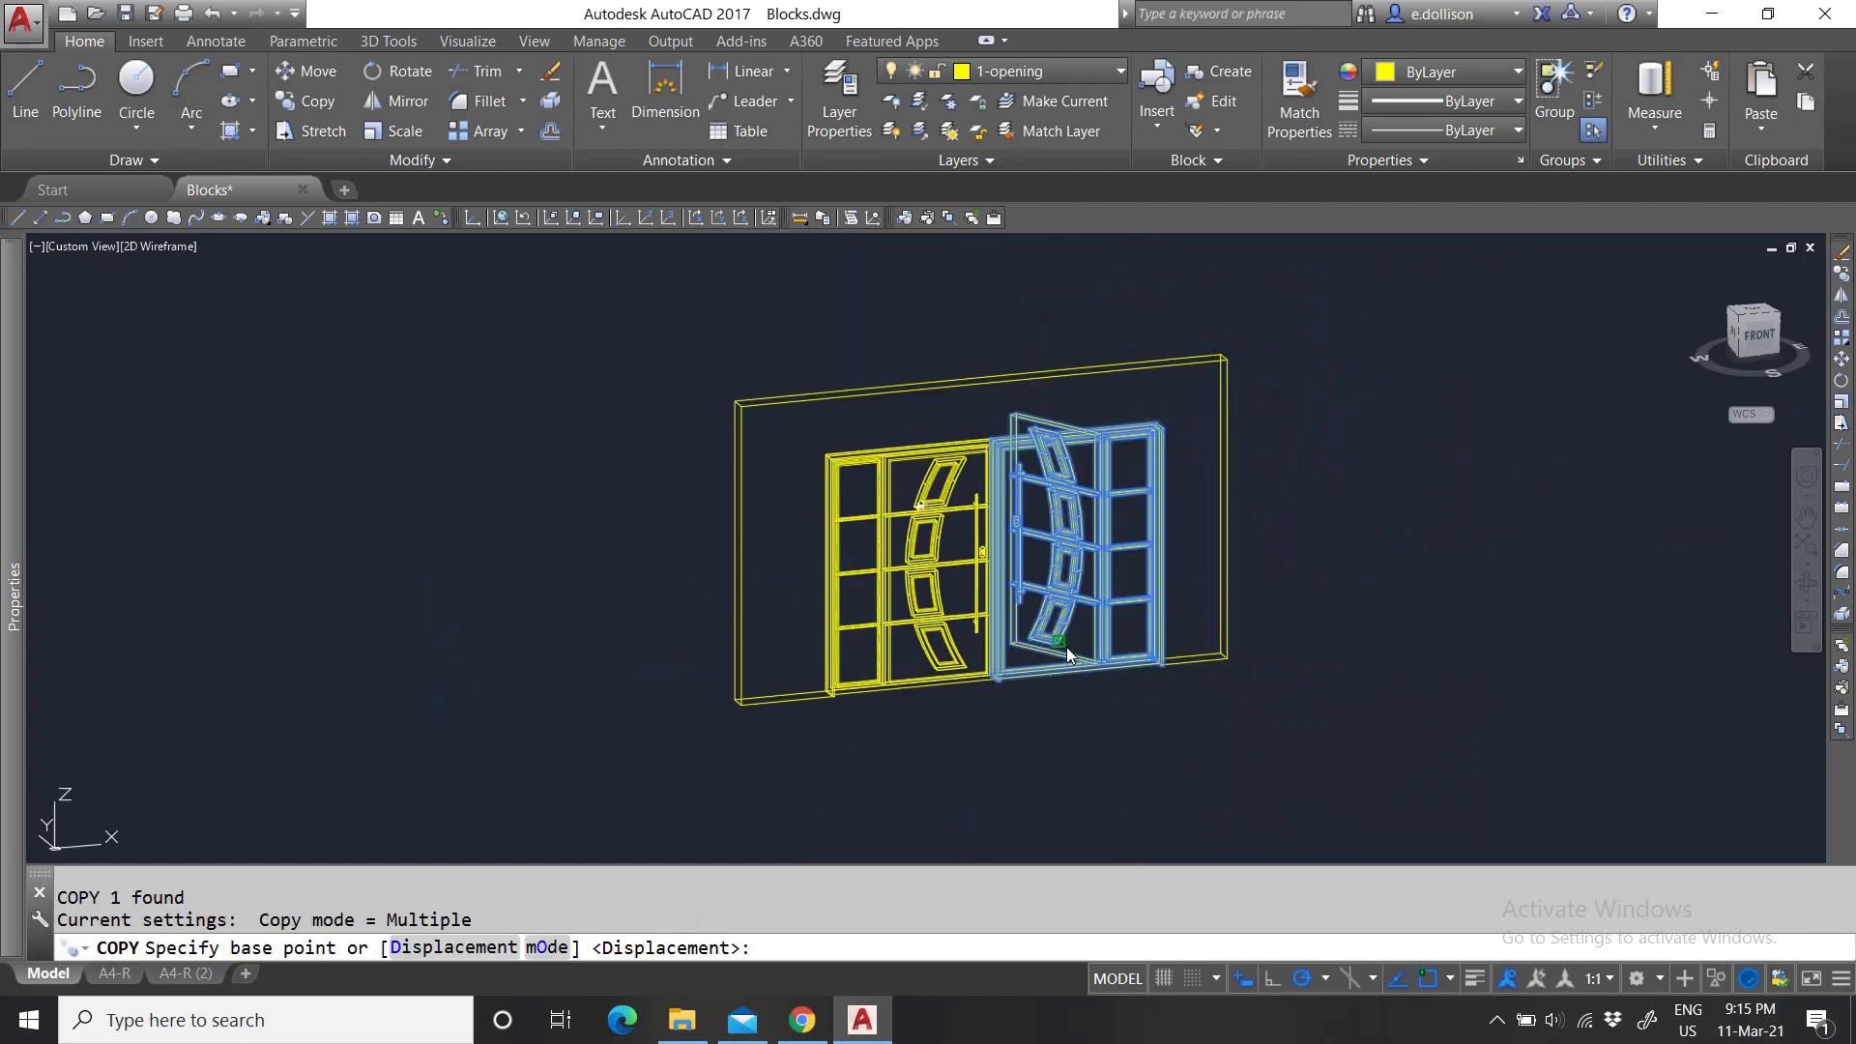
{"action": "left_click", "coordinate": [1065, 646]}
{"action": "scroll", "coordinate": [973, 702], "scroll_direction": "down", "scroll_amount": 6}
{"action": "scroll", "coordinate": [1208, 658], "scroll_direction": "up", "scroll_amount": 4}
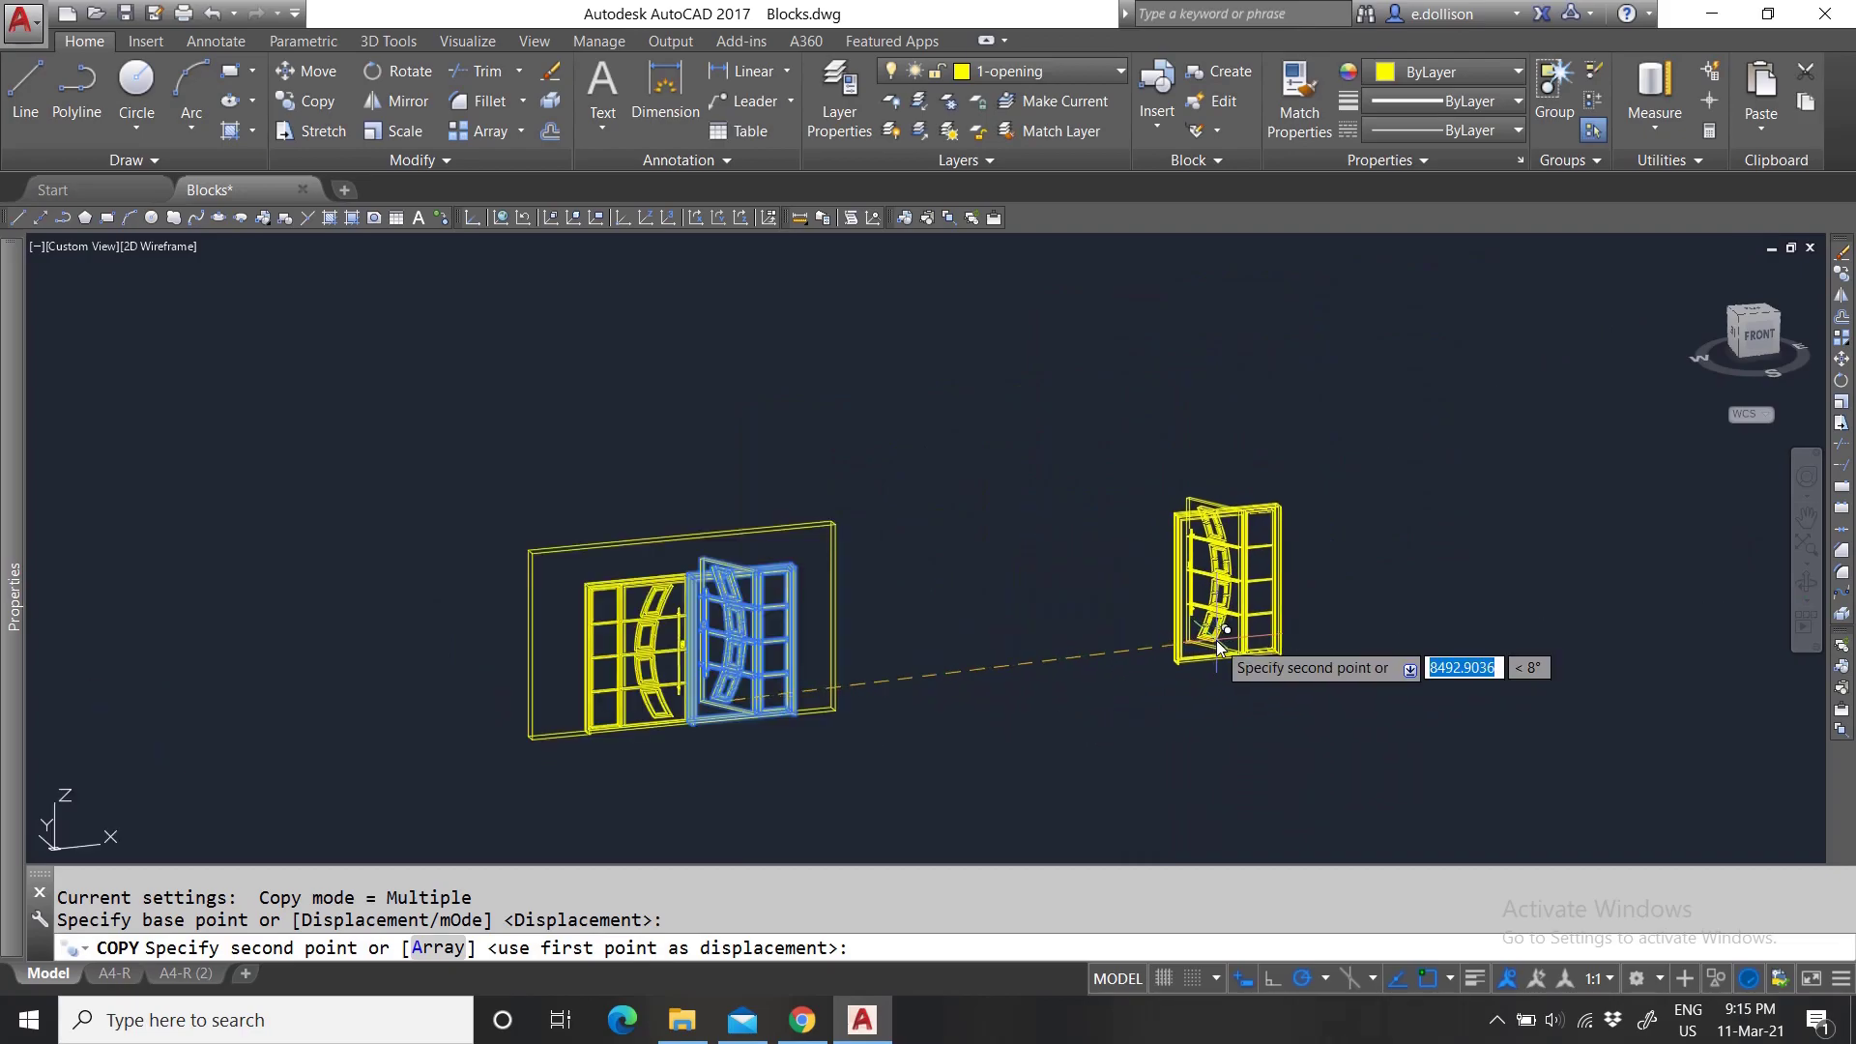
{"action": "left_click", "coordinate": [1211, 647]}
{"action": "key", "text": "Escape"}
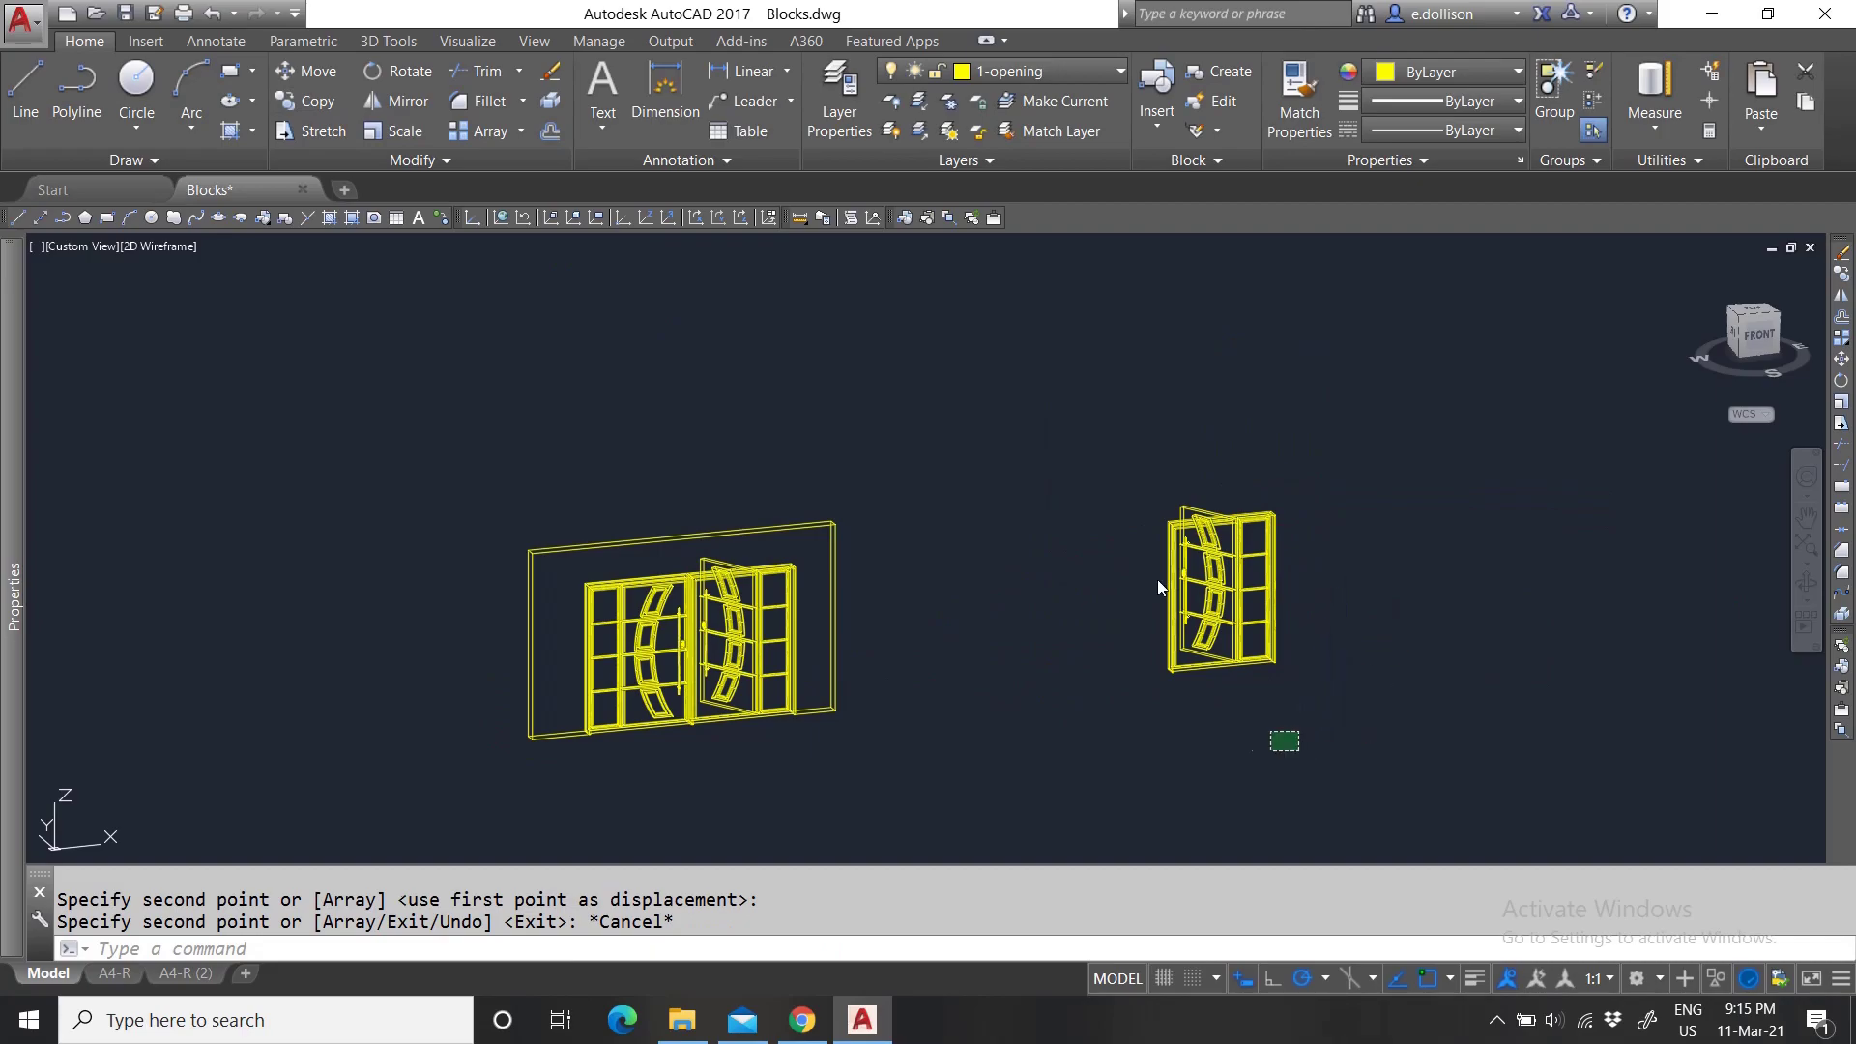
Try to explode the copied door block beside the wall.
{"action": "left_click", "coordinate": [1115, 525]}
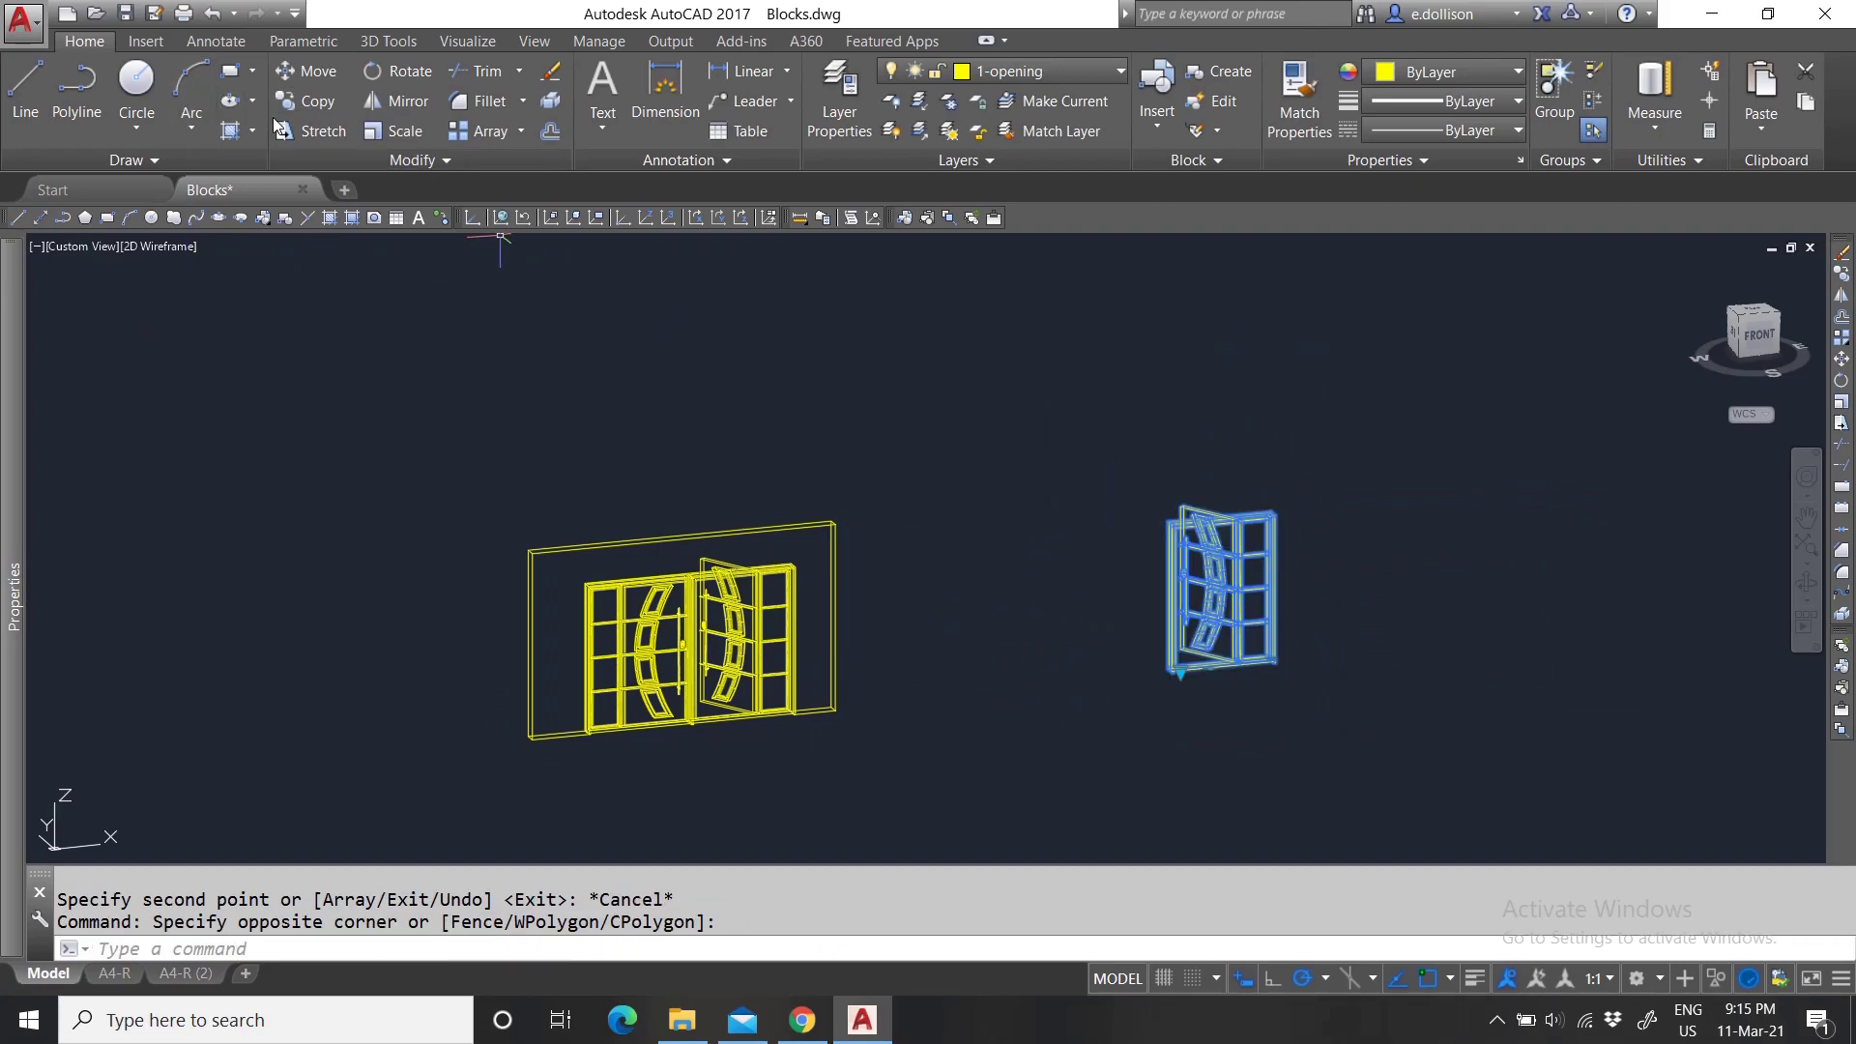
{"action": "left_click", "coordinate": [550, 102]}
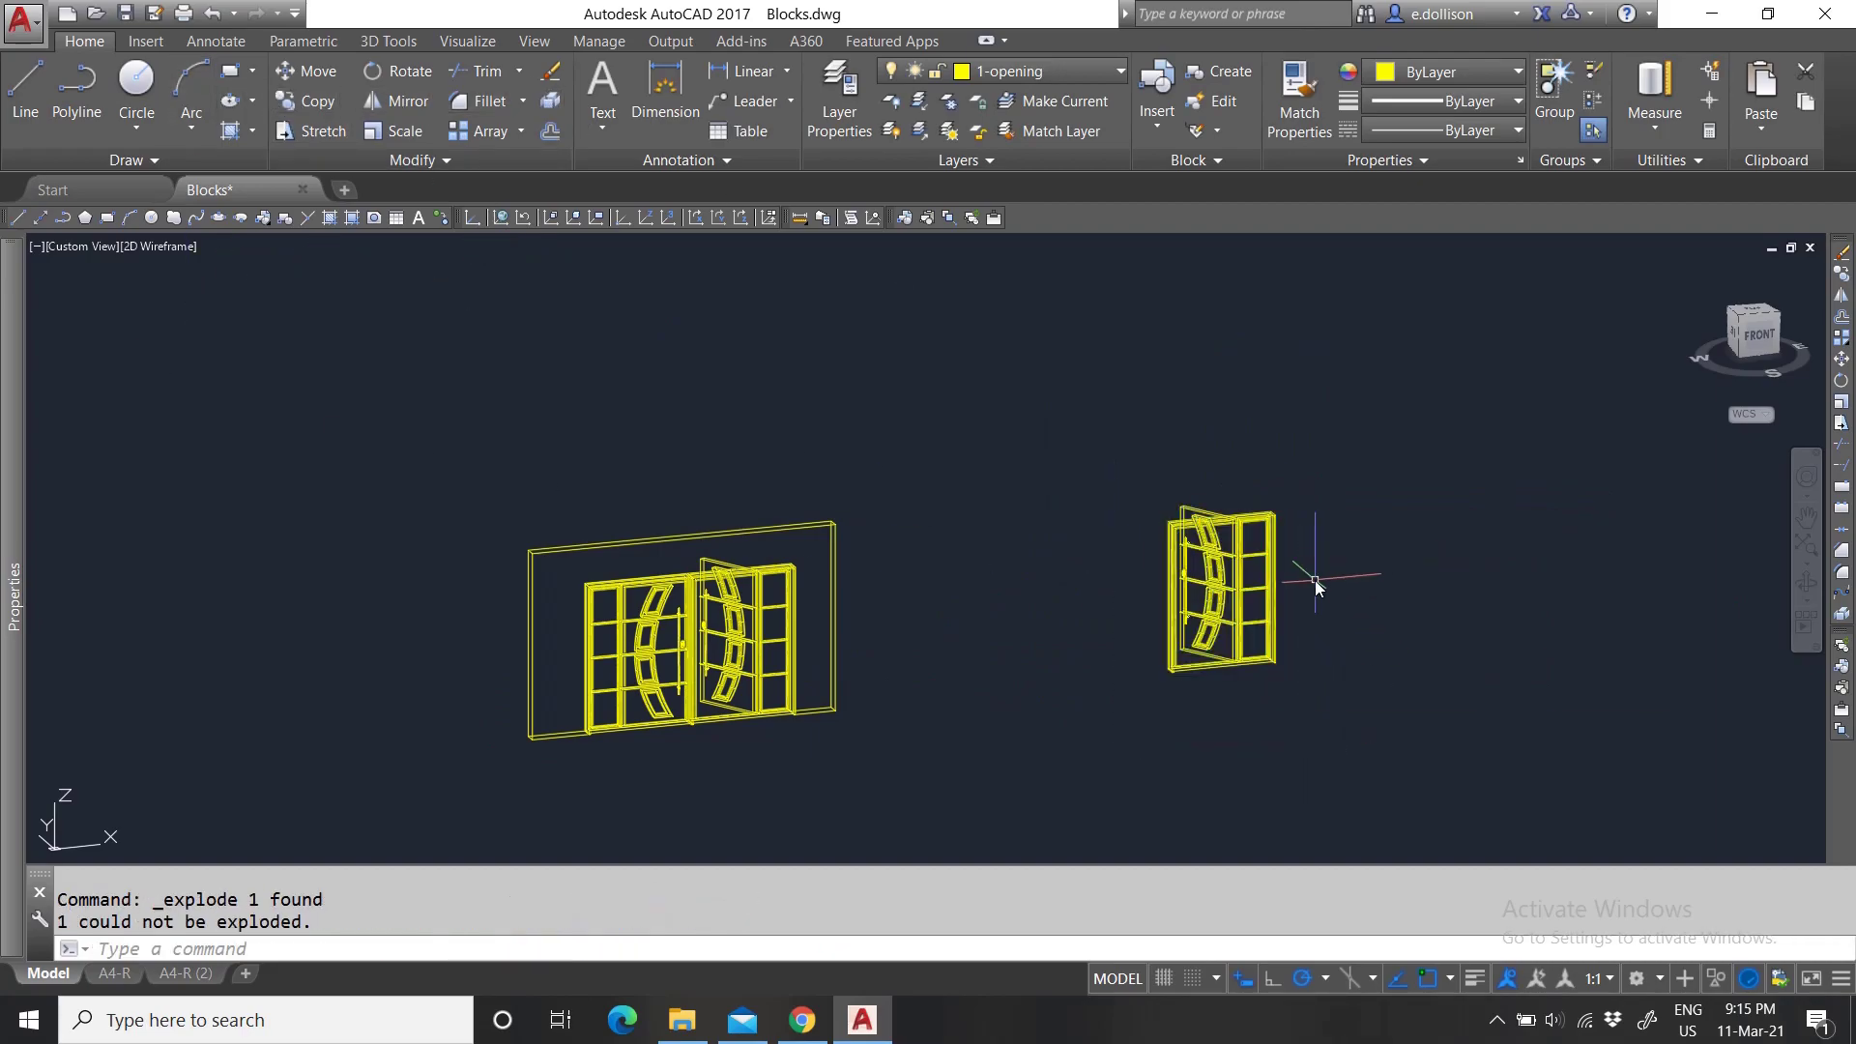
{"action": "scroll", "coordinate": [1293, 617], "scroll_direction": "up", "scroll_amount": 5}
{"action": "left_click", "coordinate": [1211, 646]}
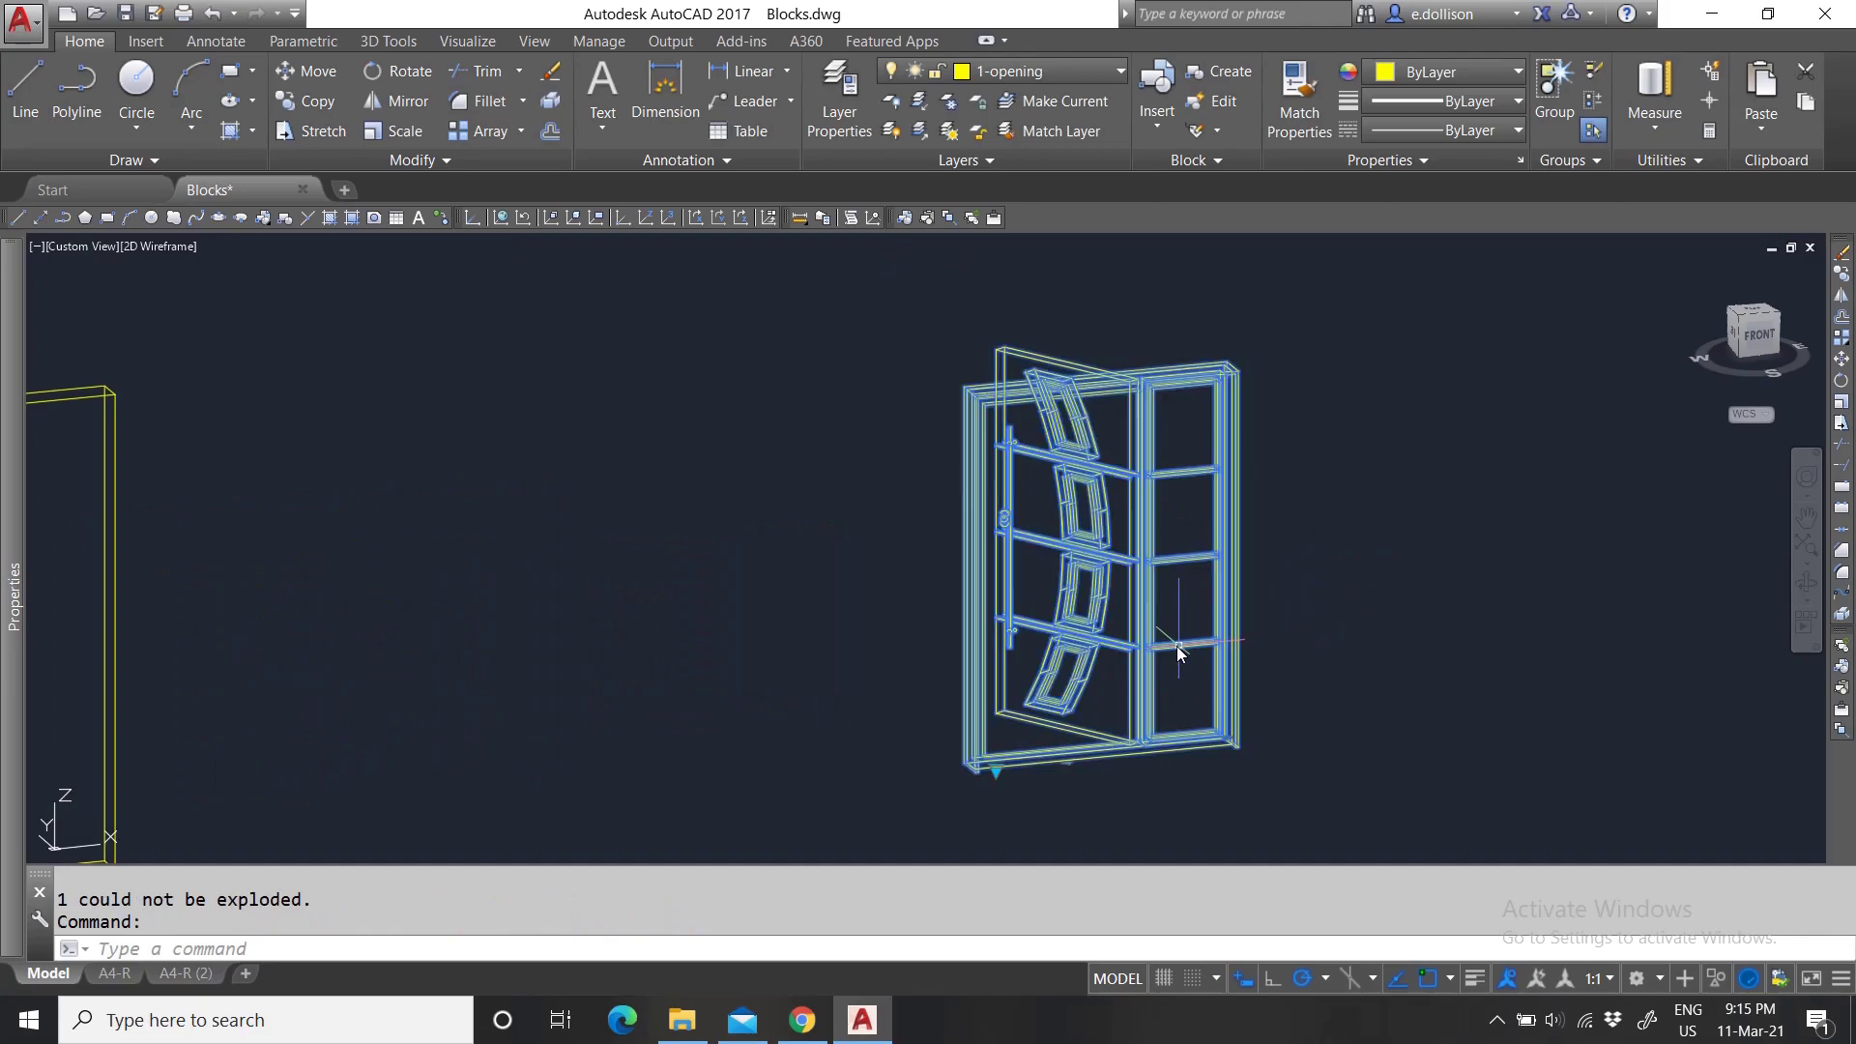
{"action": "left_click", "coordinate": [554, 107]}
{"action": "key", "text": "Escape"}
Inspect the door copy's block reference properties and try exploding the block again.
{"action": "left_click", "coordinate": [1150, 518]}
{"action": "mouse_move", "coordinate": [10, 638]}
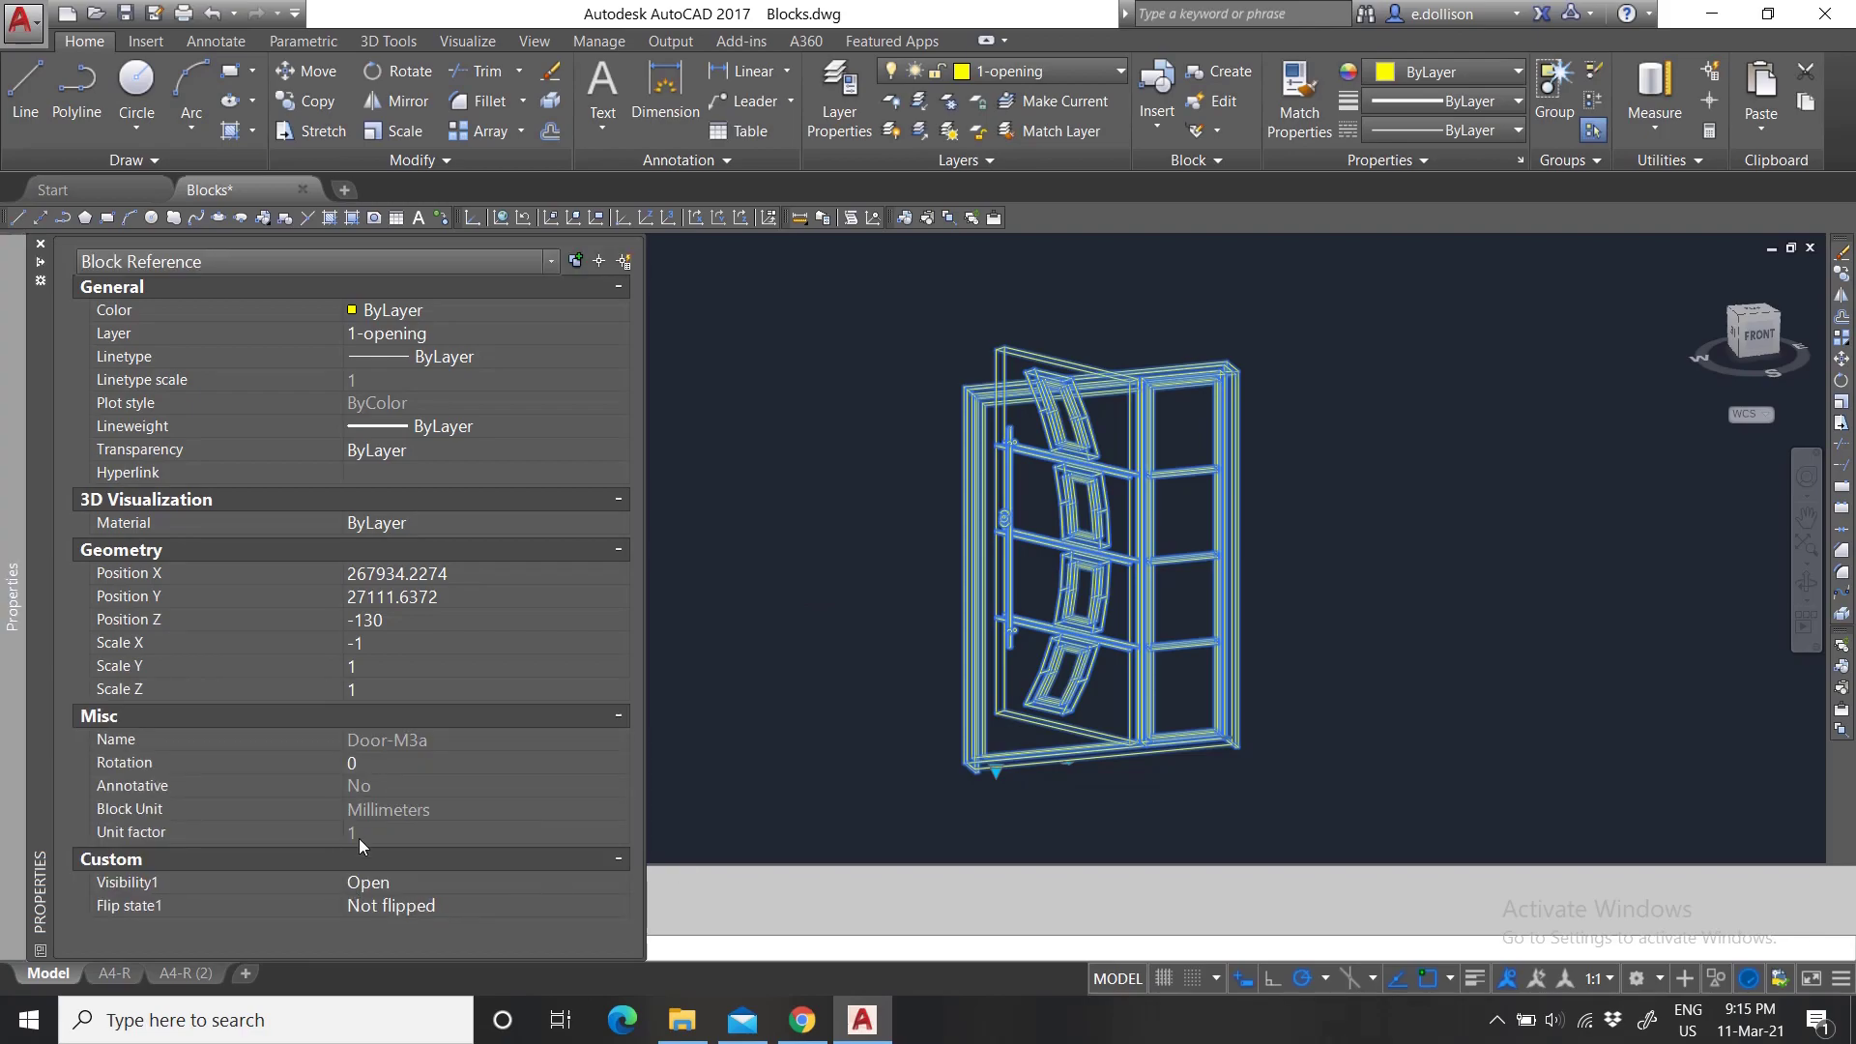
{"action": "key", "text": "Escape"}
{"action": "left_click", "coordinate": [1339, 663]}
{"action": "left_click", "coordinate": [986, 533]}
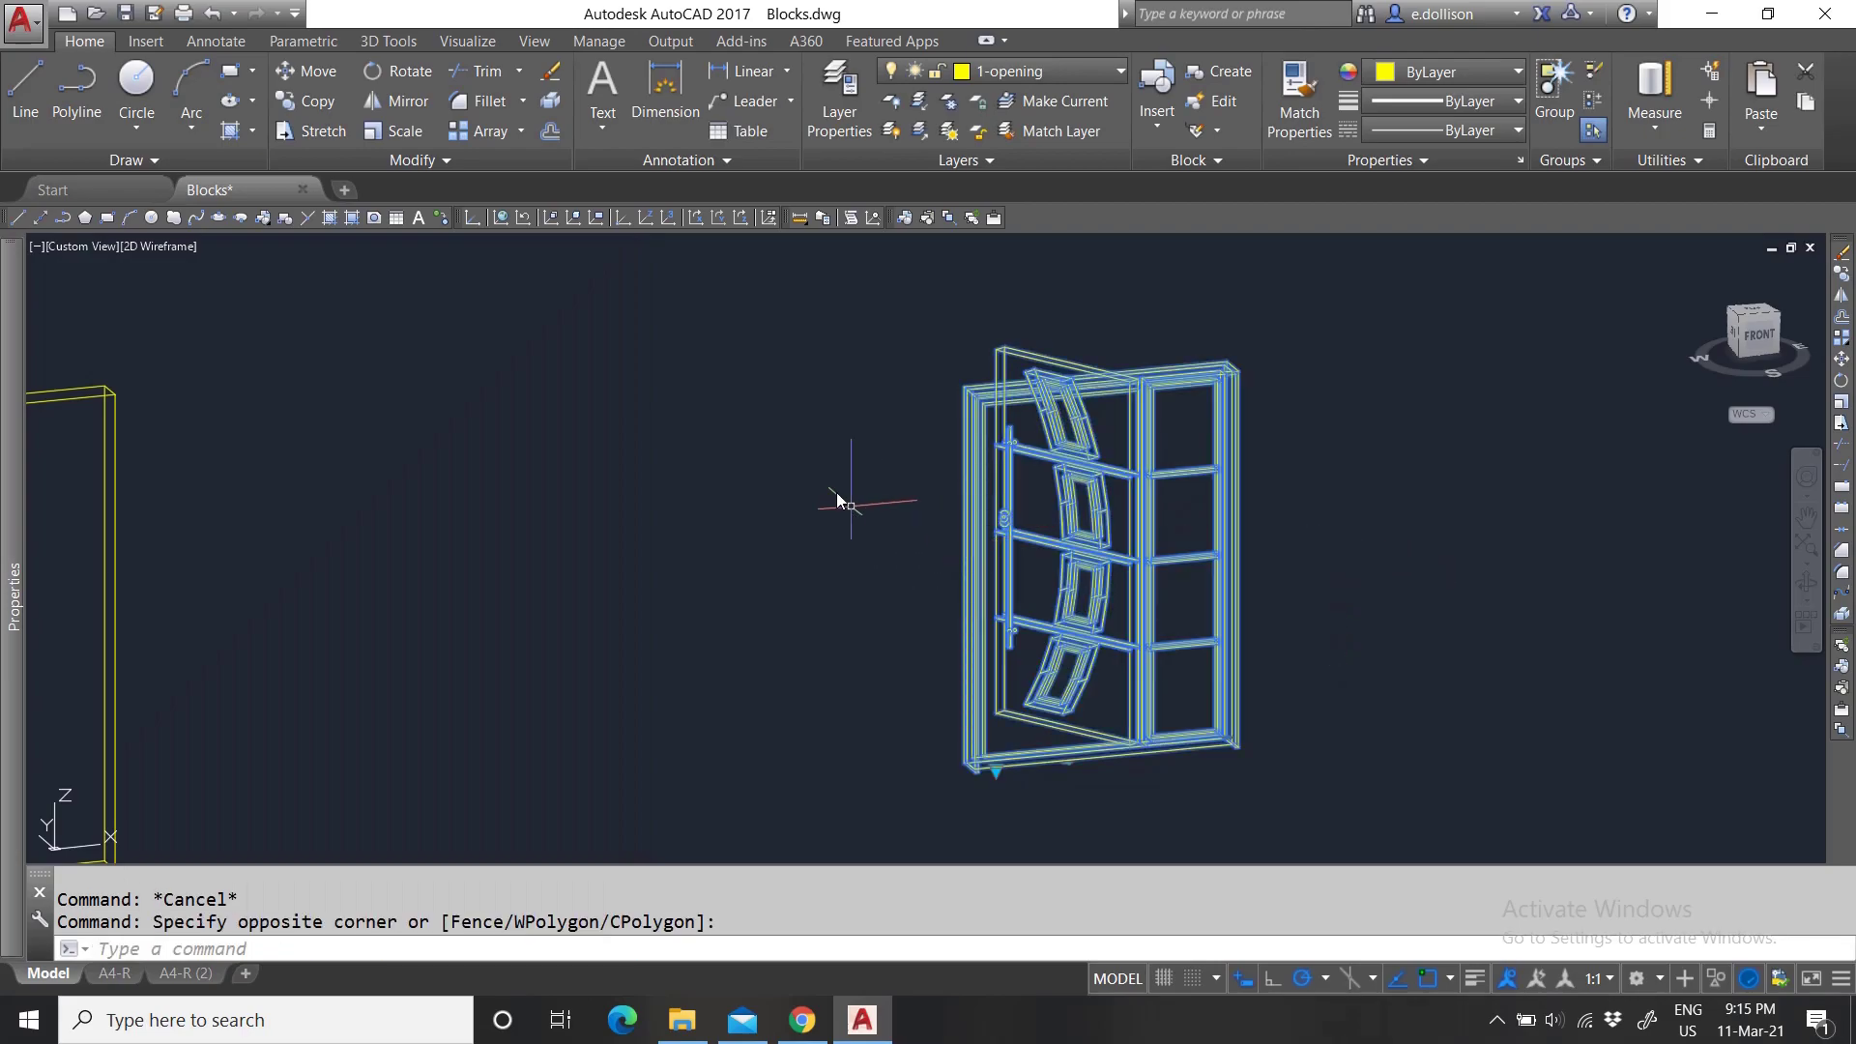
{"action": "left_click", "coordinate": [549, 104]}
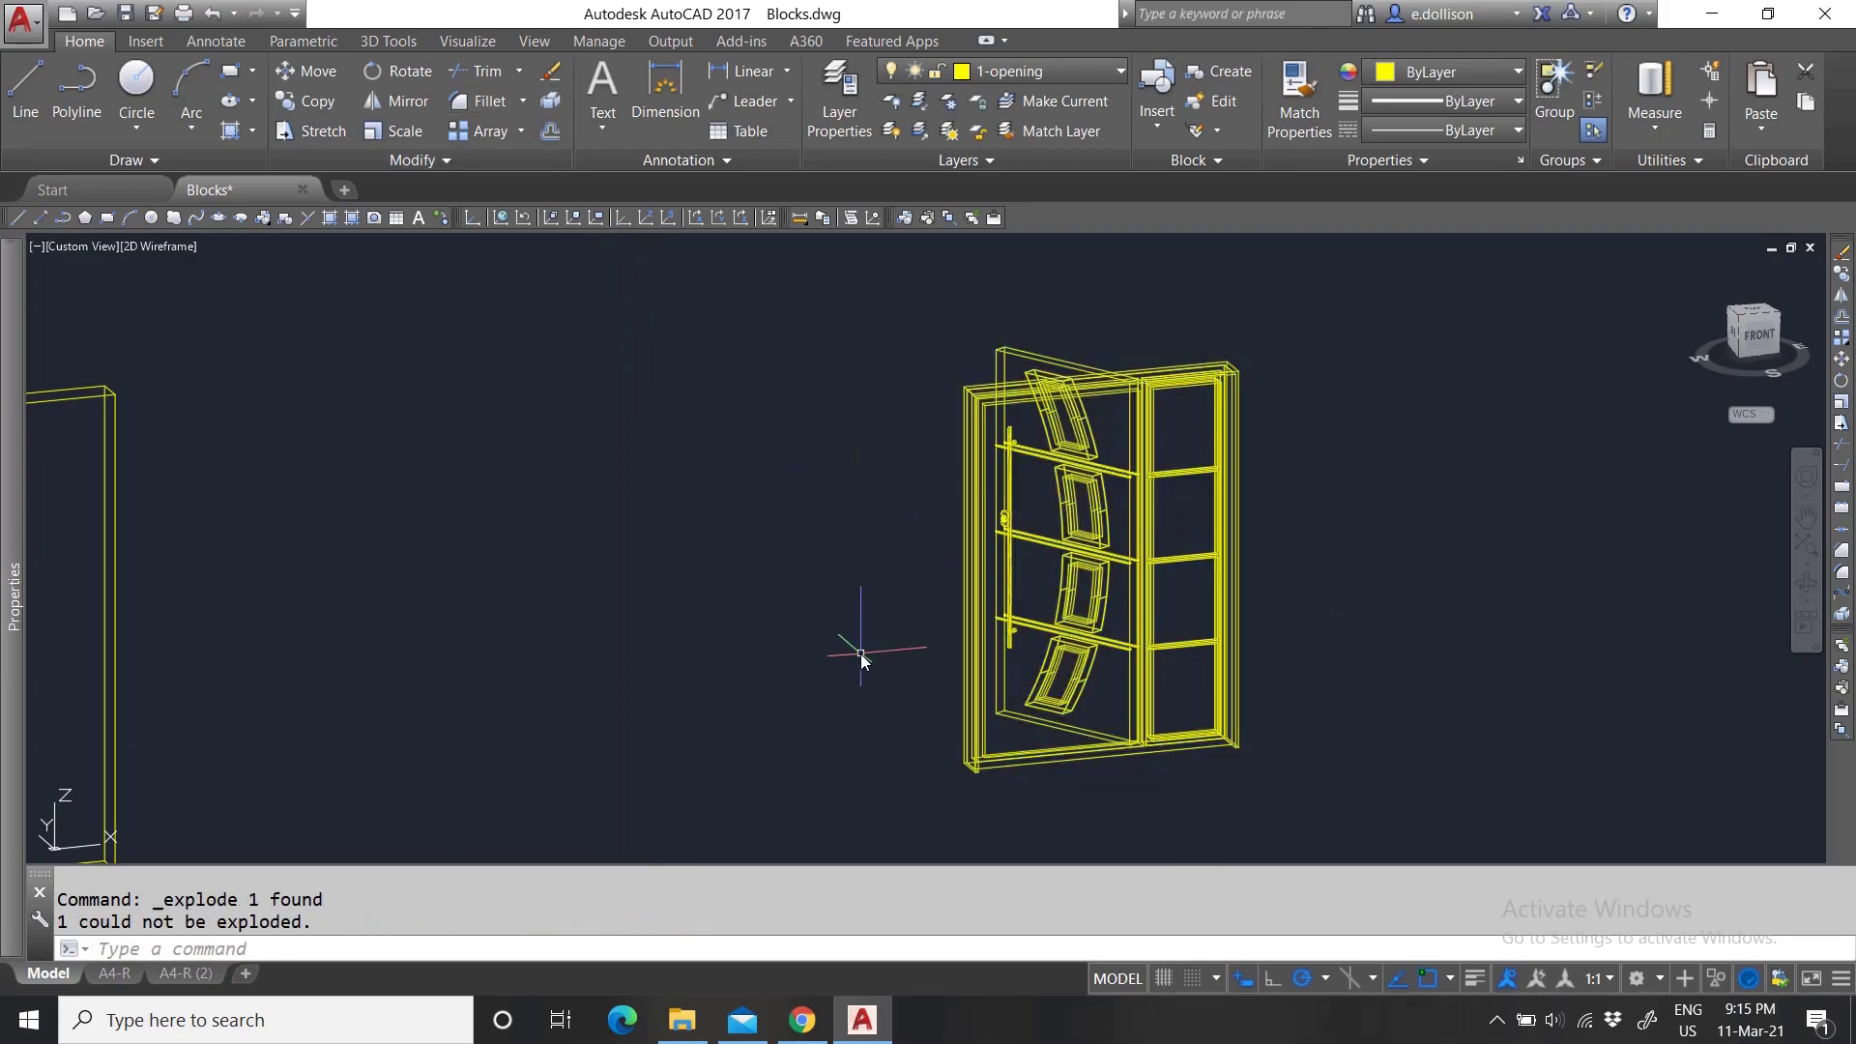
{"action": "key", "text": "Escape"}
Edit the Door-M3a block definition in the Block Editor to allow exploding, and save the change on closing.
{"action": "left_click", "coordinate": [1374, 627]}
{"action": "left_click", "coordinate": [1238, 618]}
{"action": "mouse_move", "coordinate": [14, 594]}
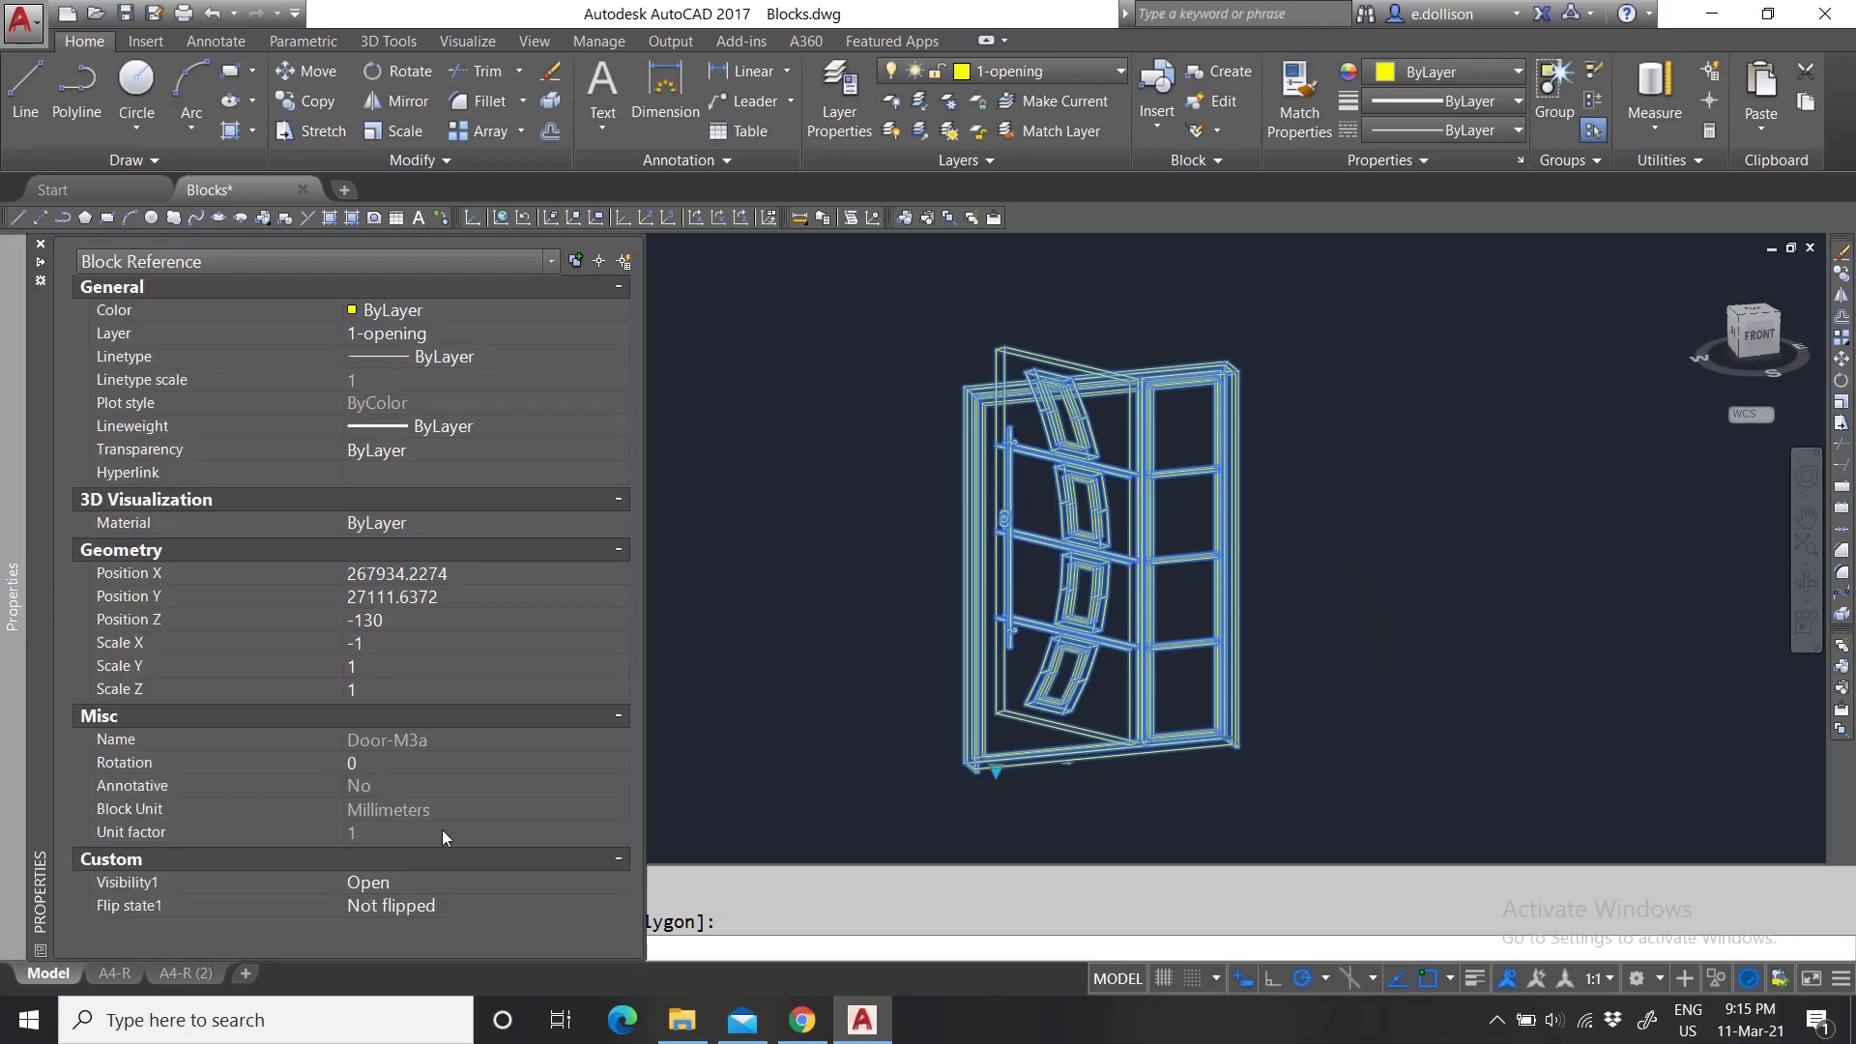
{"action": "right_click", "coordinate": [1156, 497]}
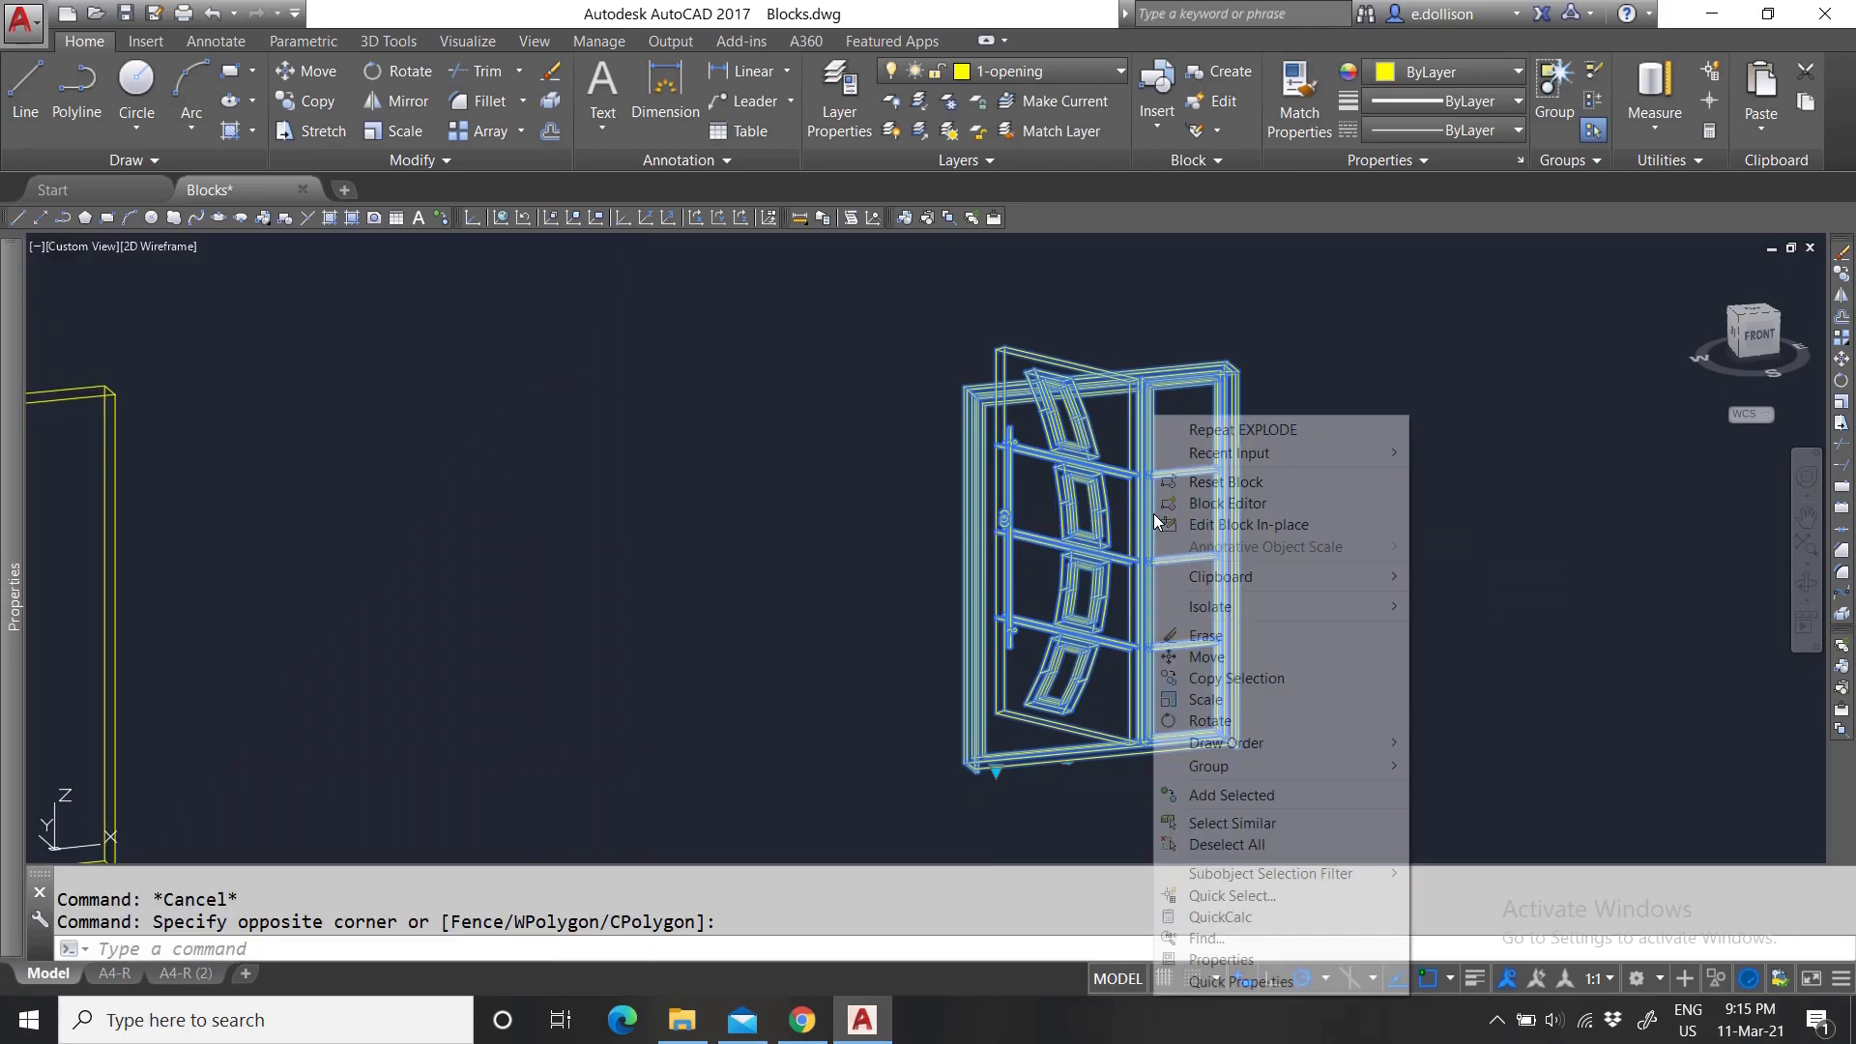
{"action": "left_click", "coordinate": [1228, 503]}
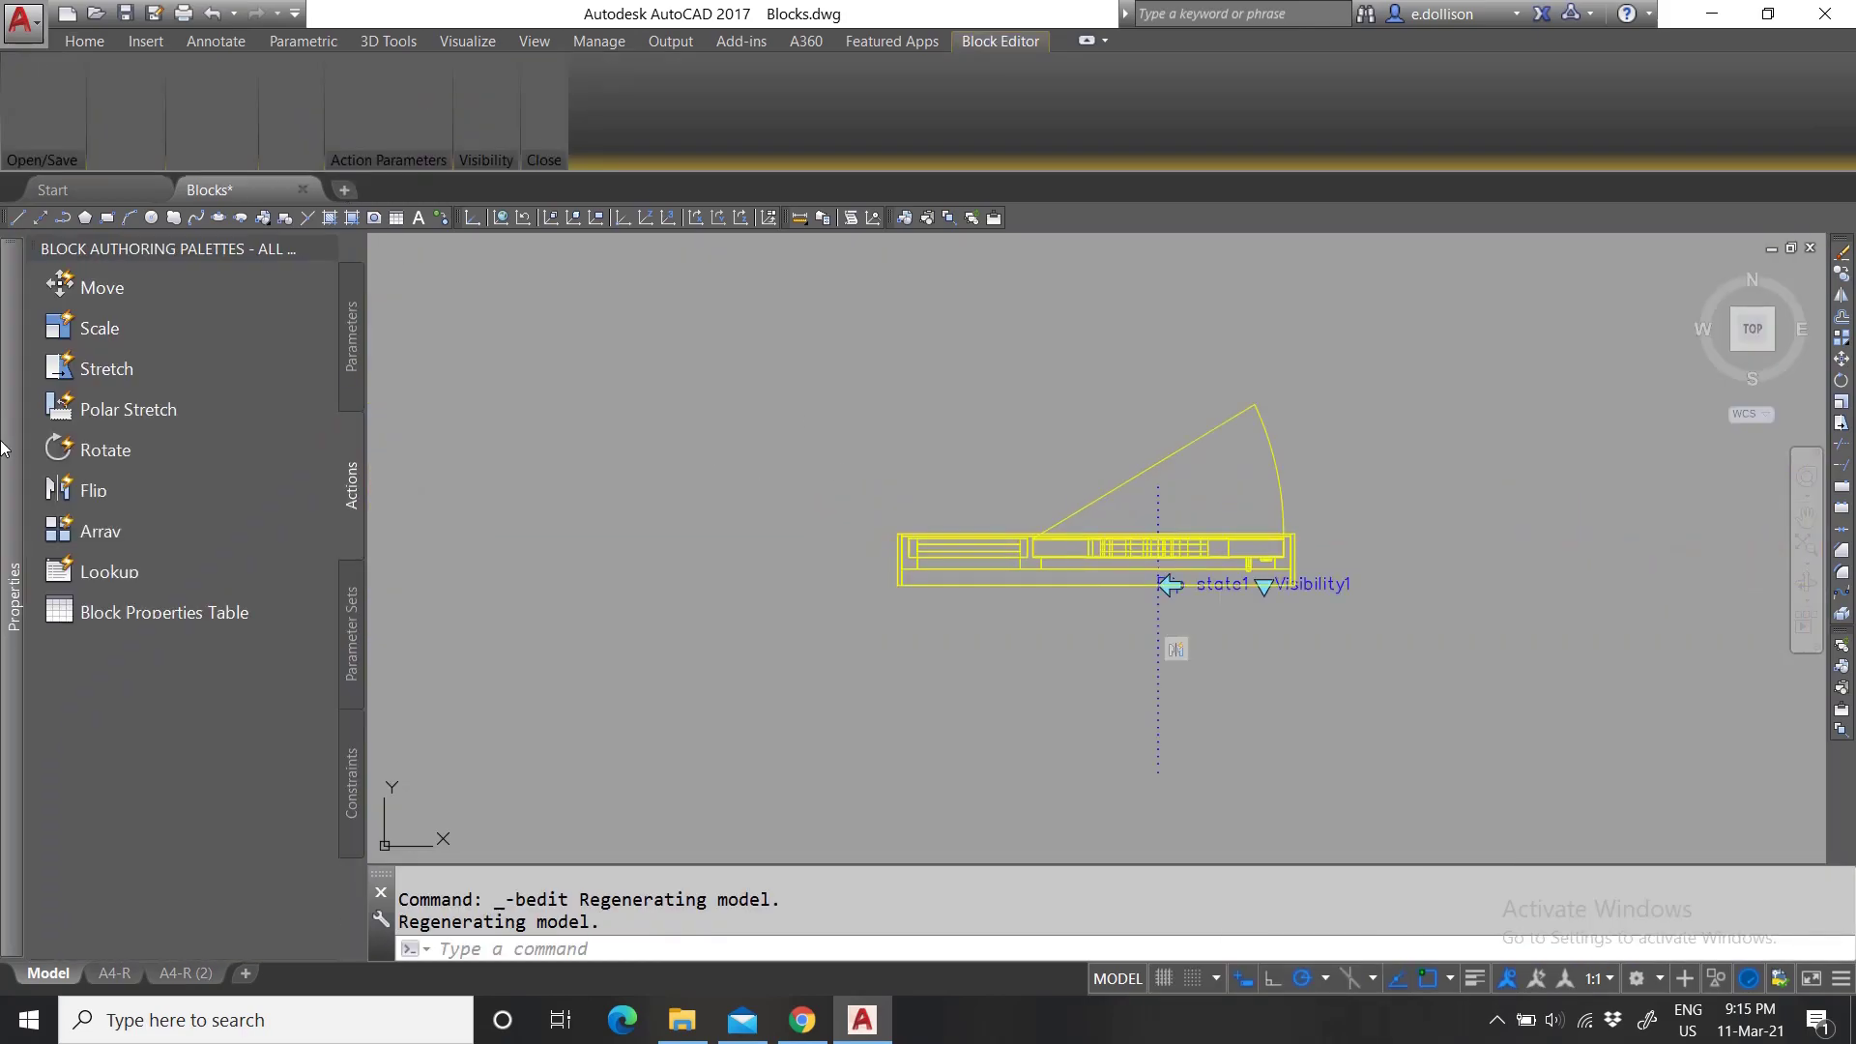
{"action": "mouse_move", "coordinate": [8, 450]}
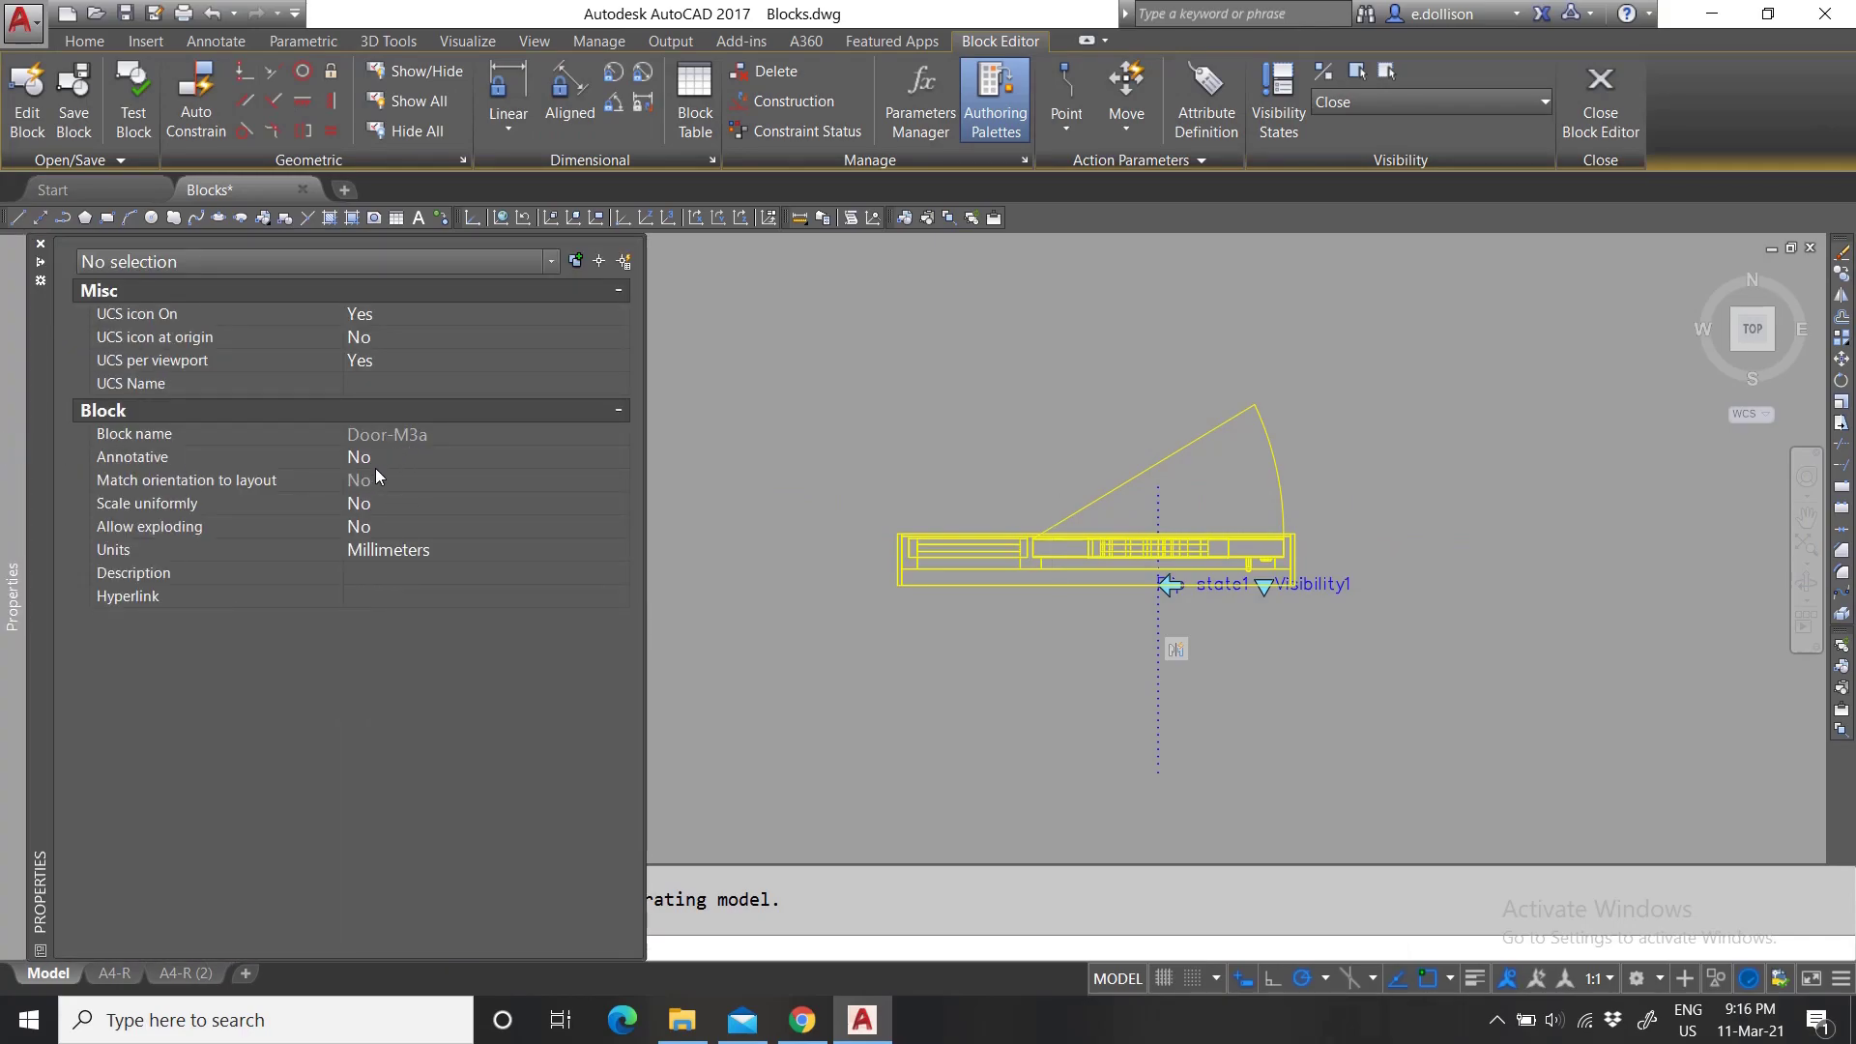
{"action": "left_click", "coordinate": [435, 527]}
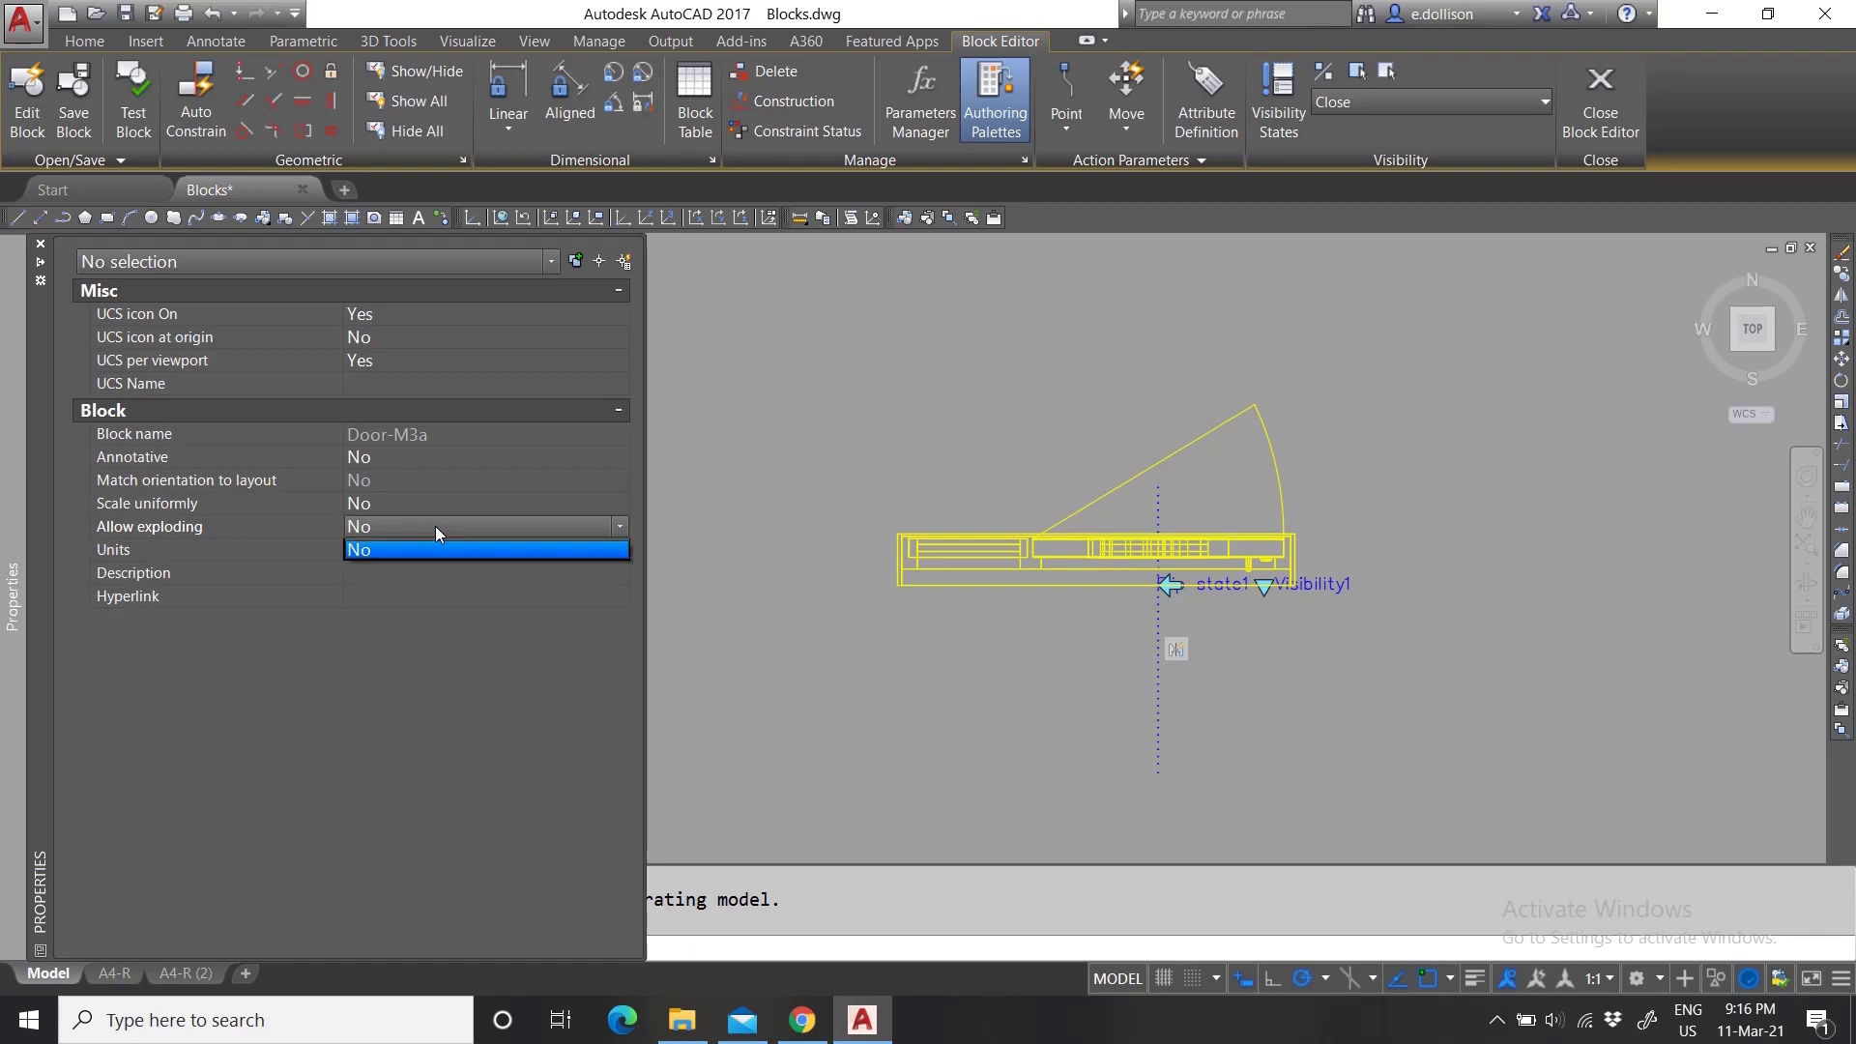
{"action": "left_click", "coordinate": [381, 554]}
{"action": "left_click", "coordinate": [1600, 96]}
{"action": "left_click", "coordinate": [1129, 500]}
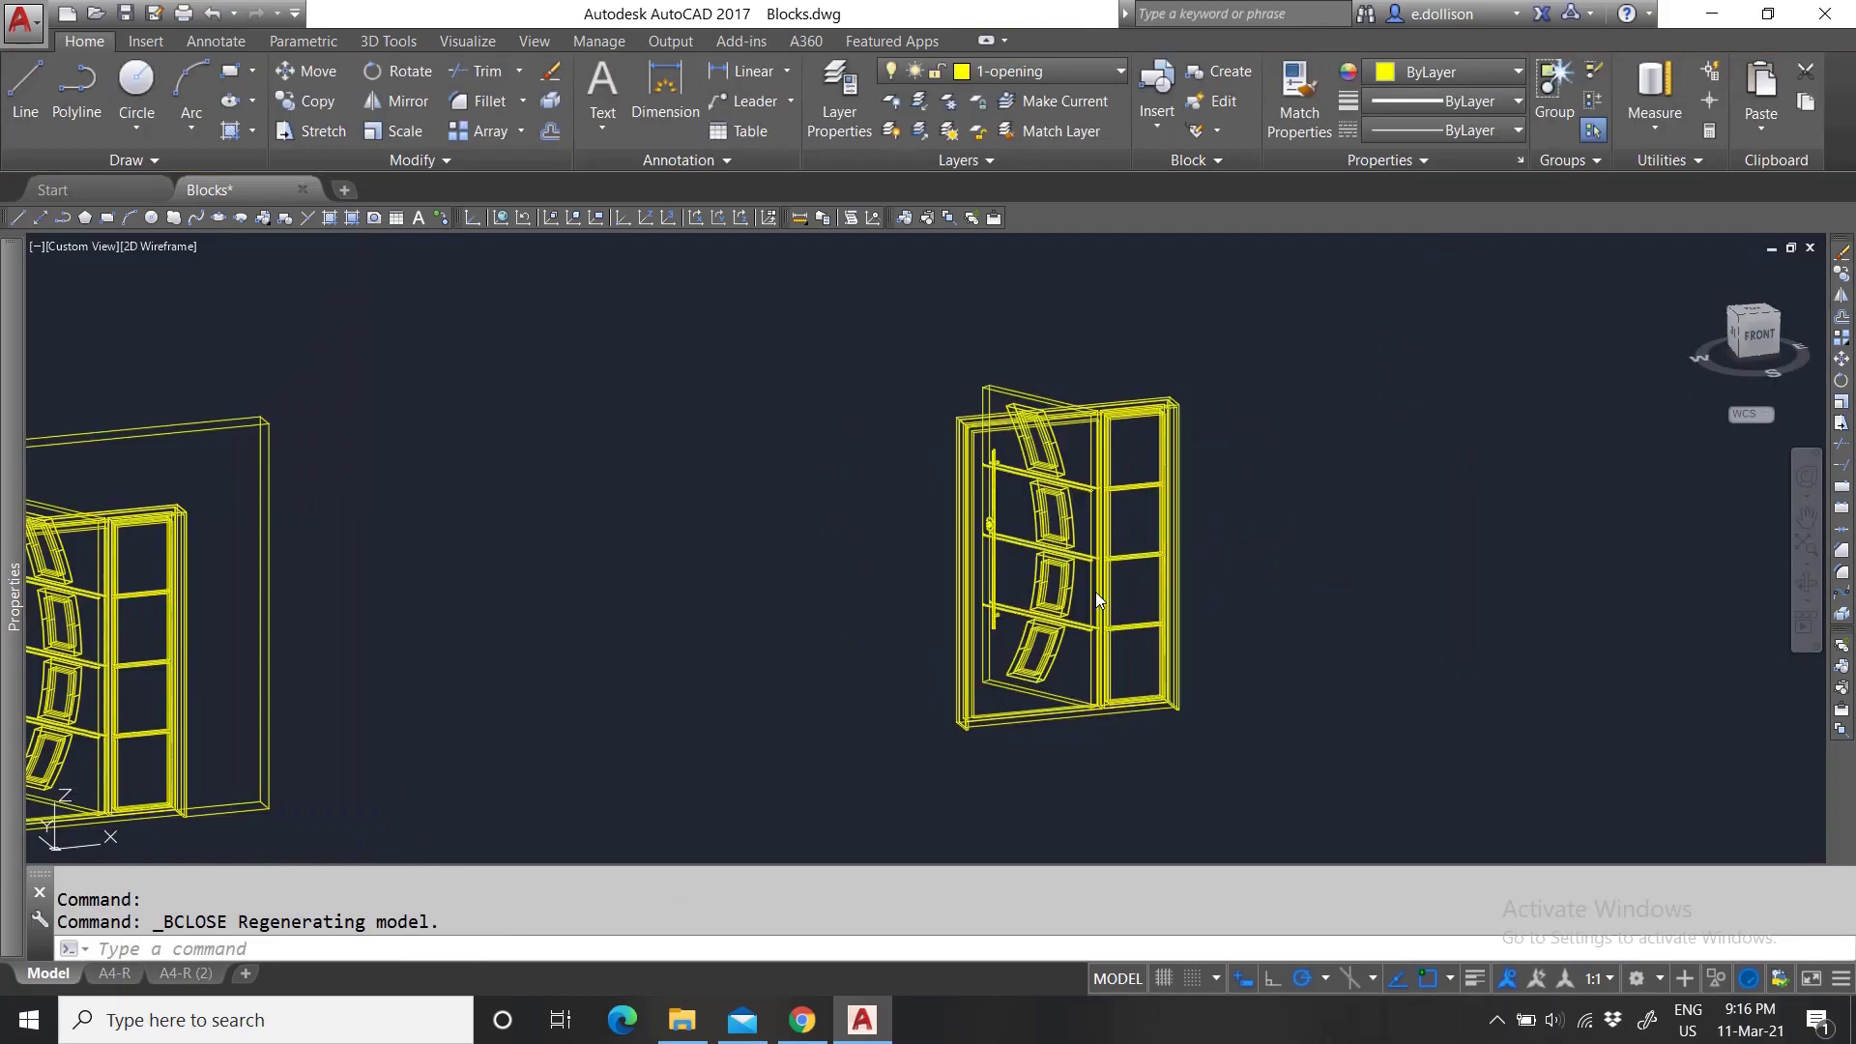
Explode the copied door block beside the wall into its separate parts.
{"action": "left_click", "coordinate": [1094, 592]}
{"action": "left_click", "coordinate": [550, 100]}
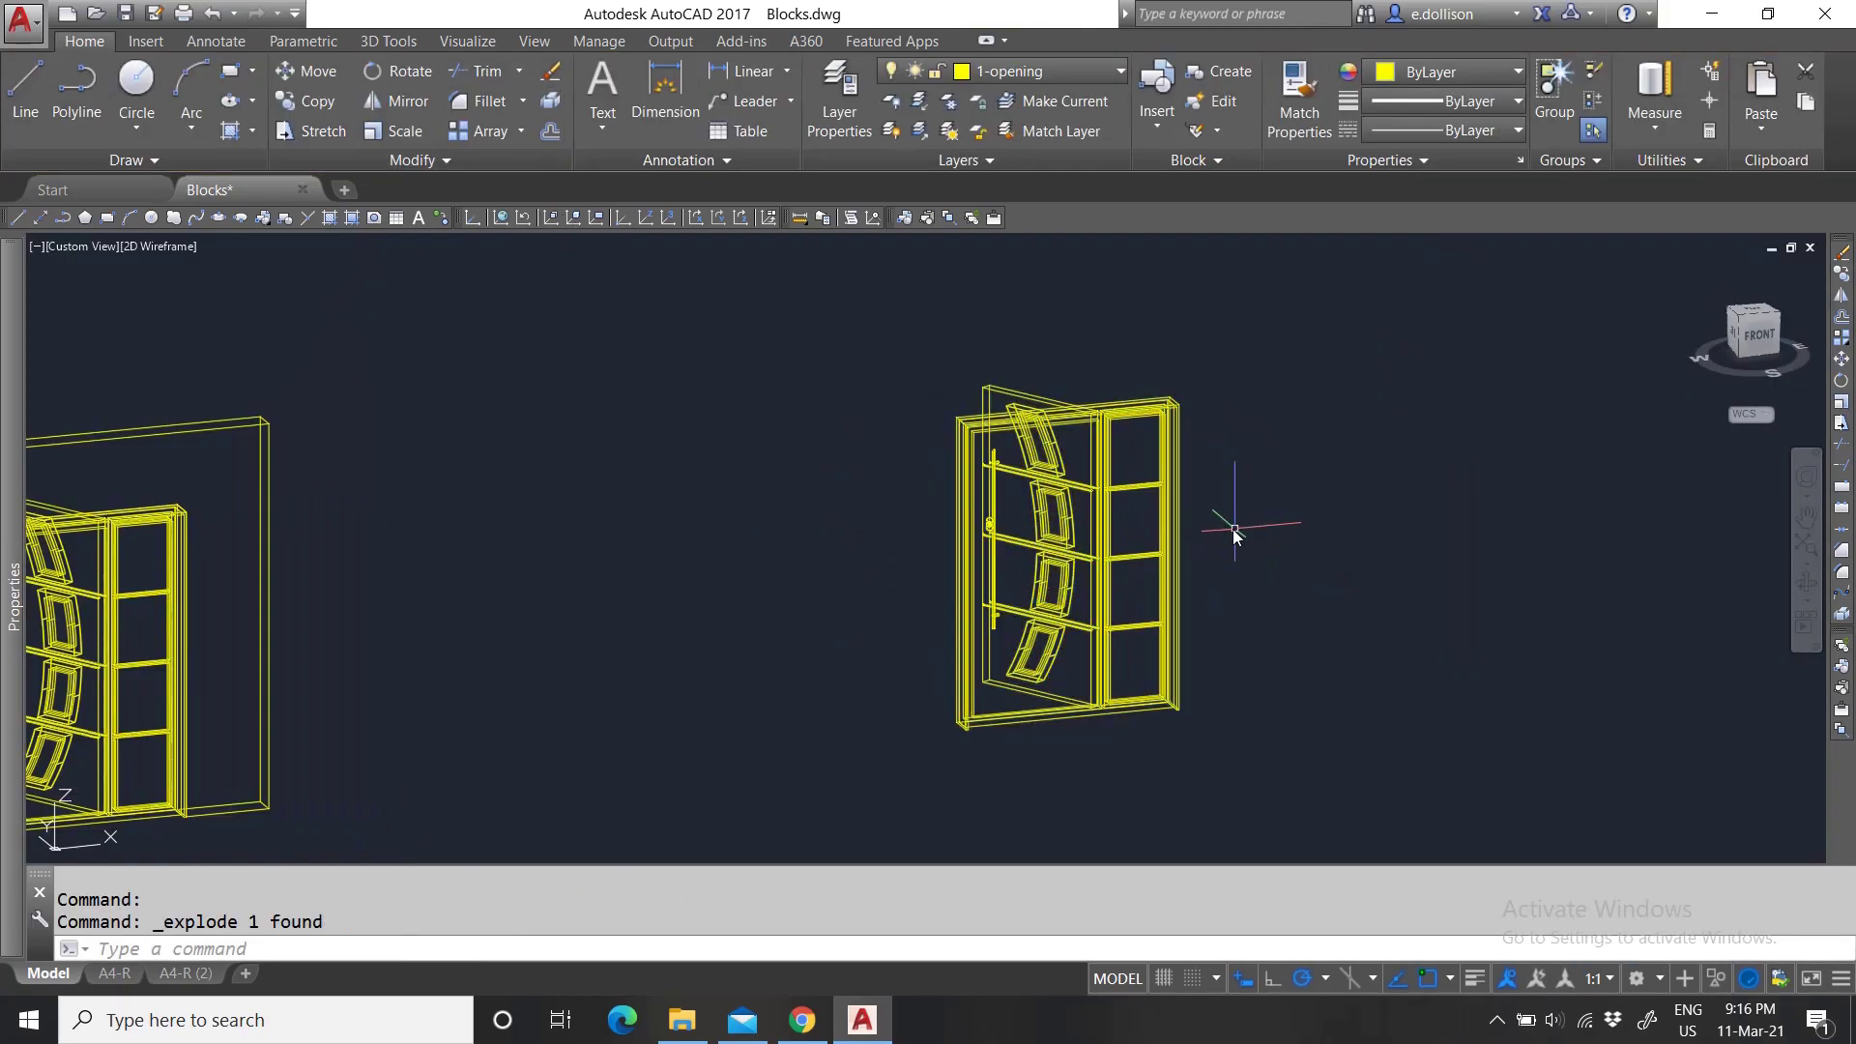
{"action": "left_click", "coordinate": [1185, 547]}
{"action": "scroll", "coordinate": [1187, 619], "scroll_direction": "up", "scroll_amount": 5}
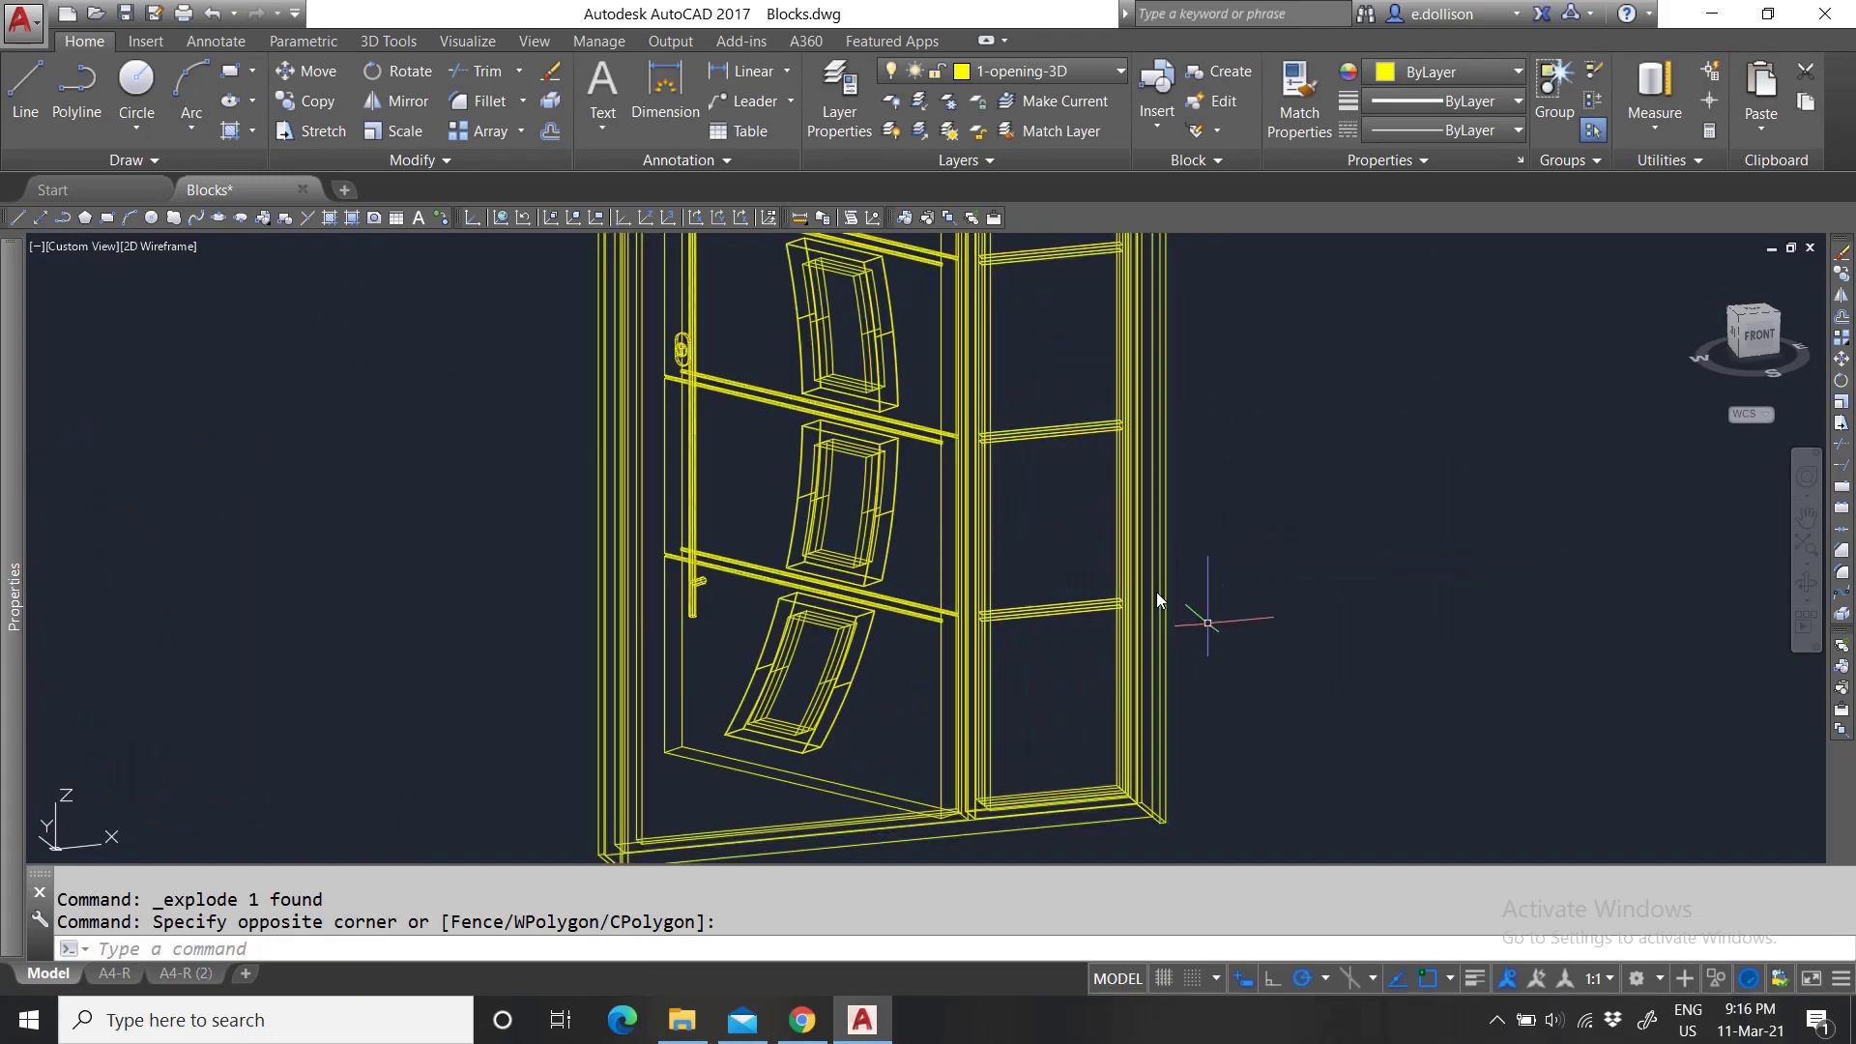
{"action": "key", "text": "Escape"}
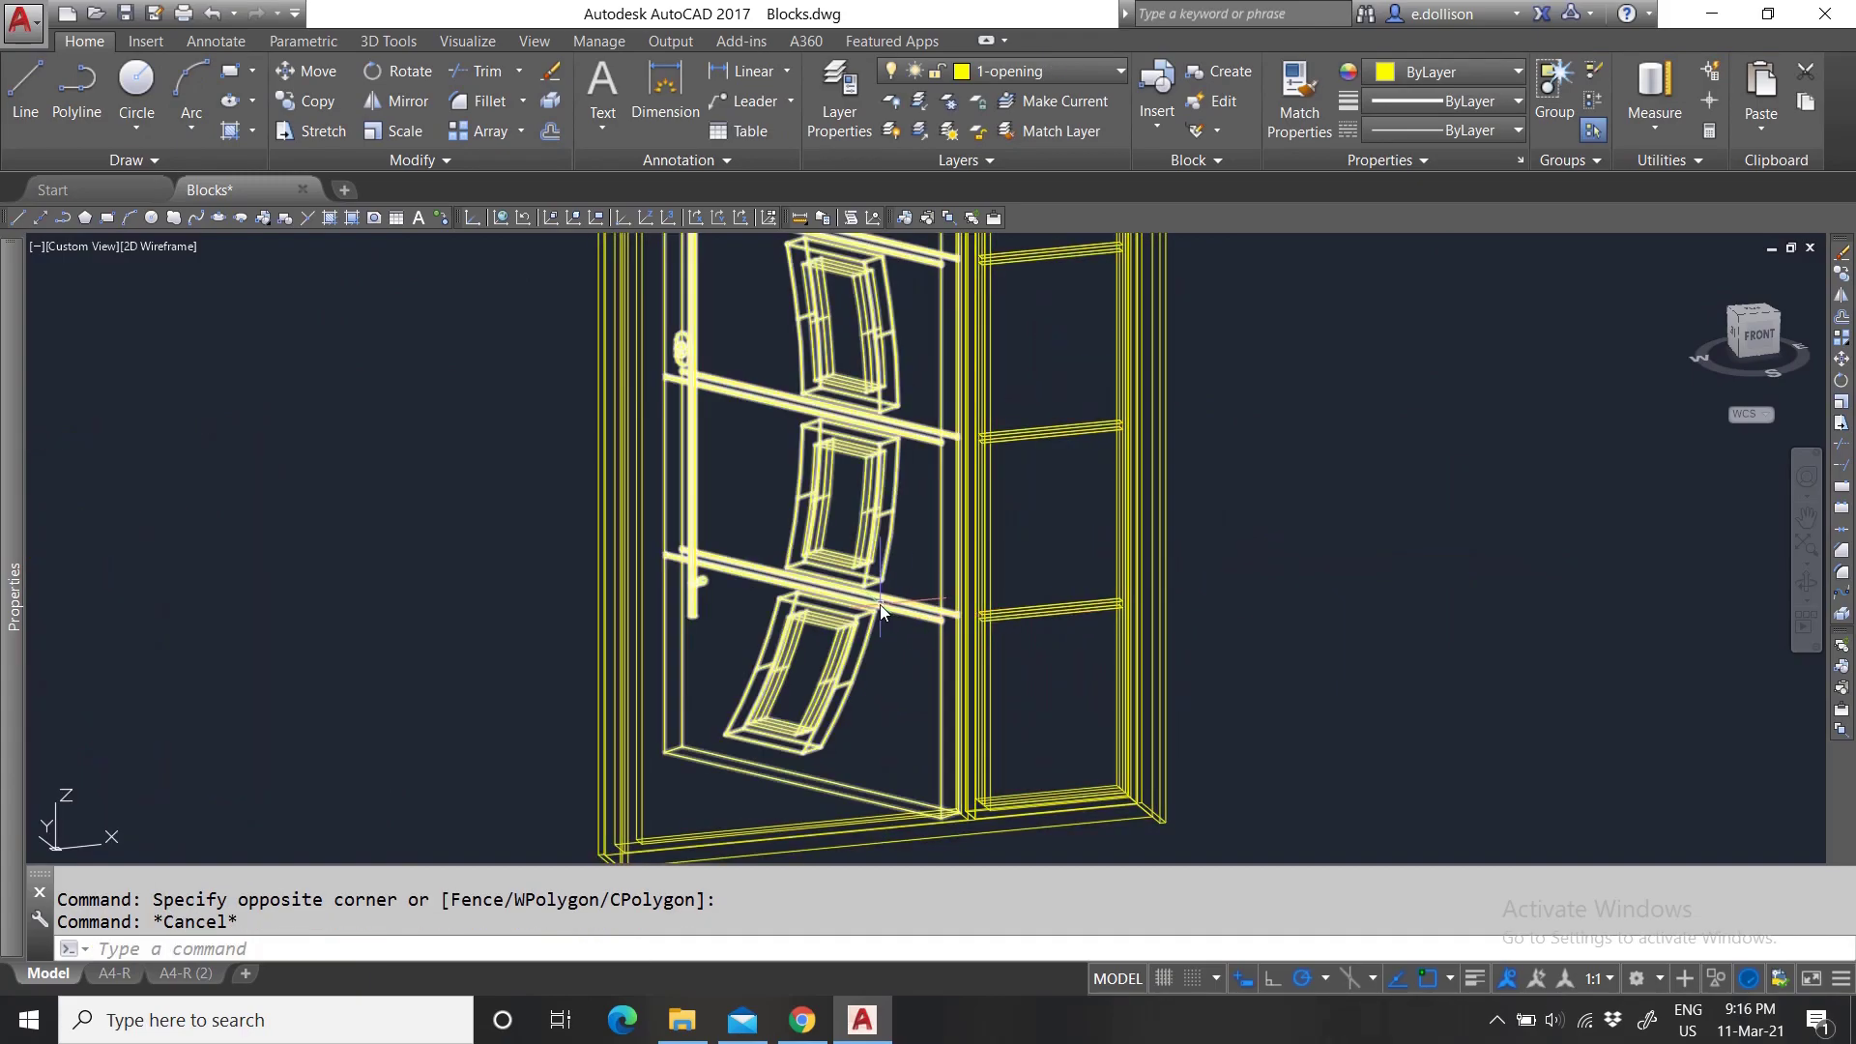
Examine the door panel, glazing and frame of the exploded door as individual objects.
{"action": "scroll", "coordinate": [880, 605], "scroll_direction": "down", "scroll_amount": 5}
{"action": "scroll", "coordinate": [952, 619], "scroll_direction": "up", "scroll_amount": 3}
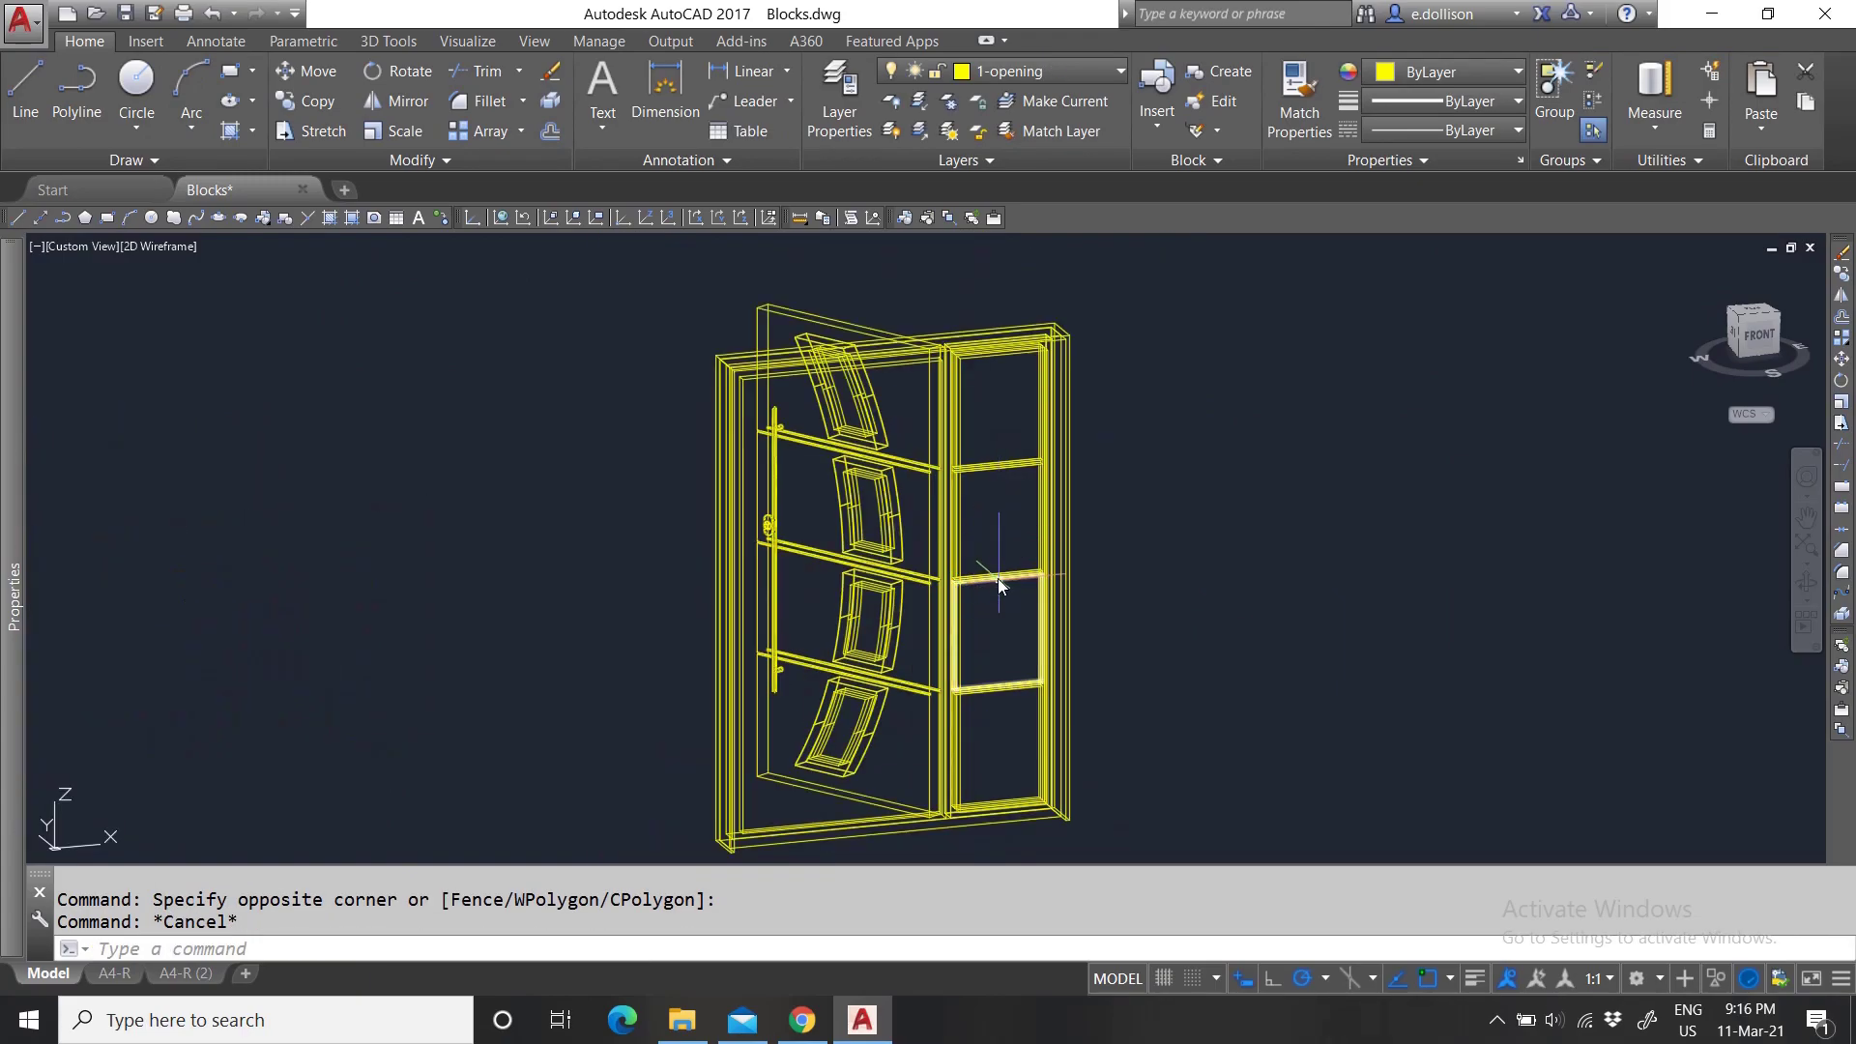
{"action": "scroll", "coordinate": [1023, 548], "scroll_direction": "down", "scroll_amount": 2}
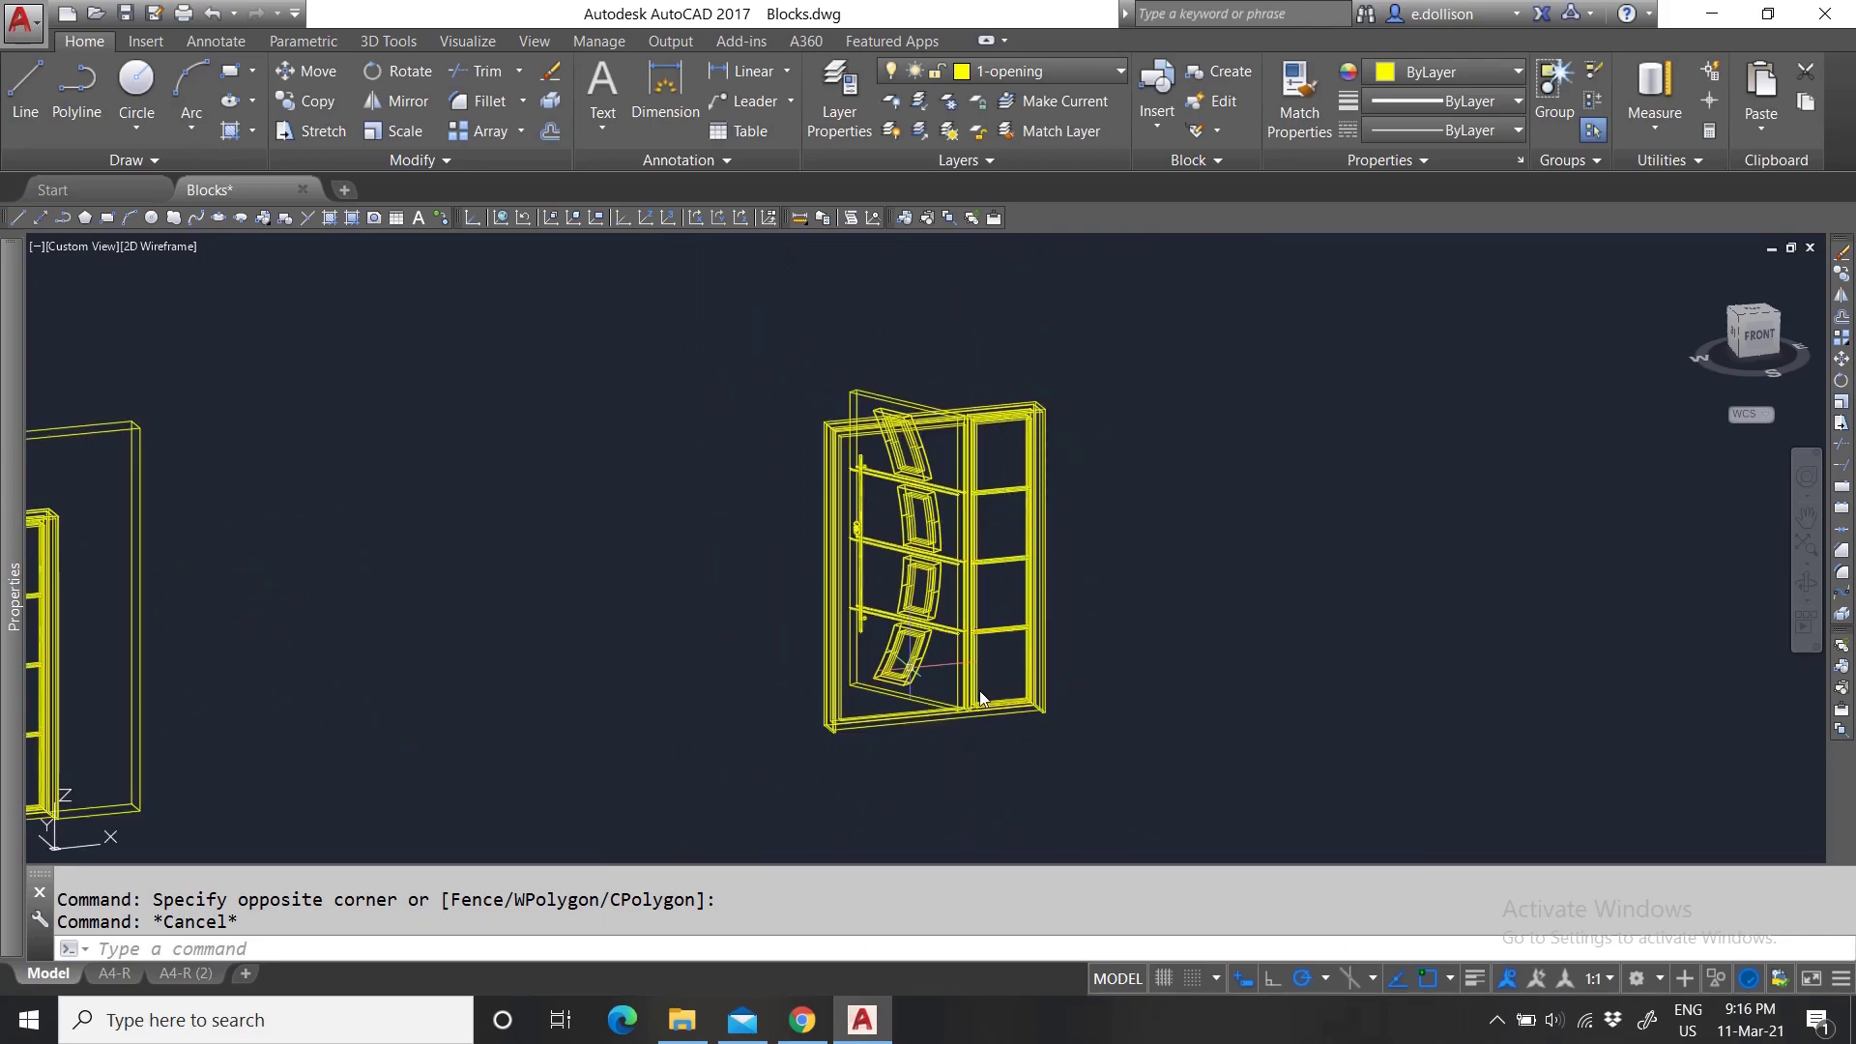
{"action": "left_click", "coordinate": [913, 727]}
{"action": "key", "text": "Escape"}
{"action": "left_click", "coordinate": [826, 727]}
{"action": "scroll", "coordinate": [1063, 720], "scroll_direction": "up", "scroll_amount": 2}
{"action": "key", "text": "Escape"}
{"action": "scroll", "coordinate": [1010, 736], "scroll_direction": "down", "scroll_amount": 2}
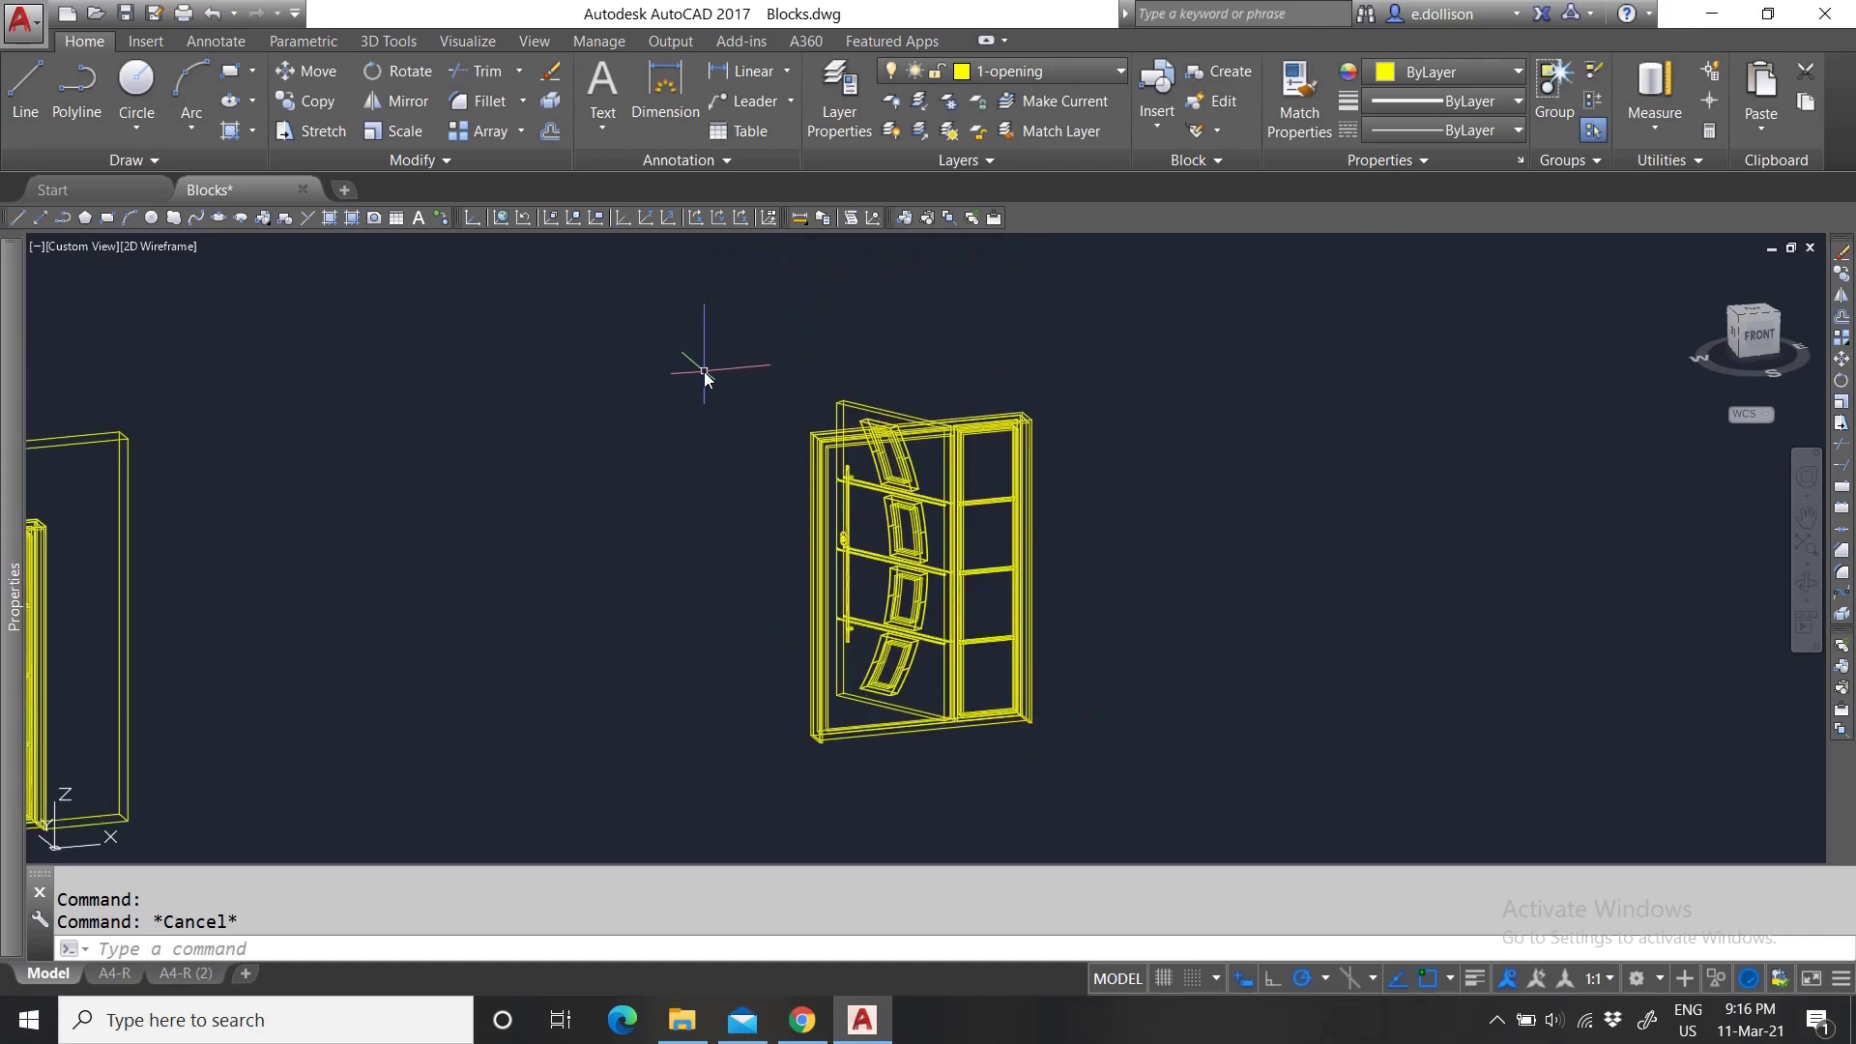
Copy all parts of the exploded door to the clipboard, using the frame's lower right outer corner as base point.
{"action": "left_click", "coordinate": [740, 345]}
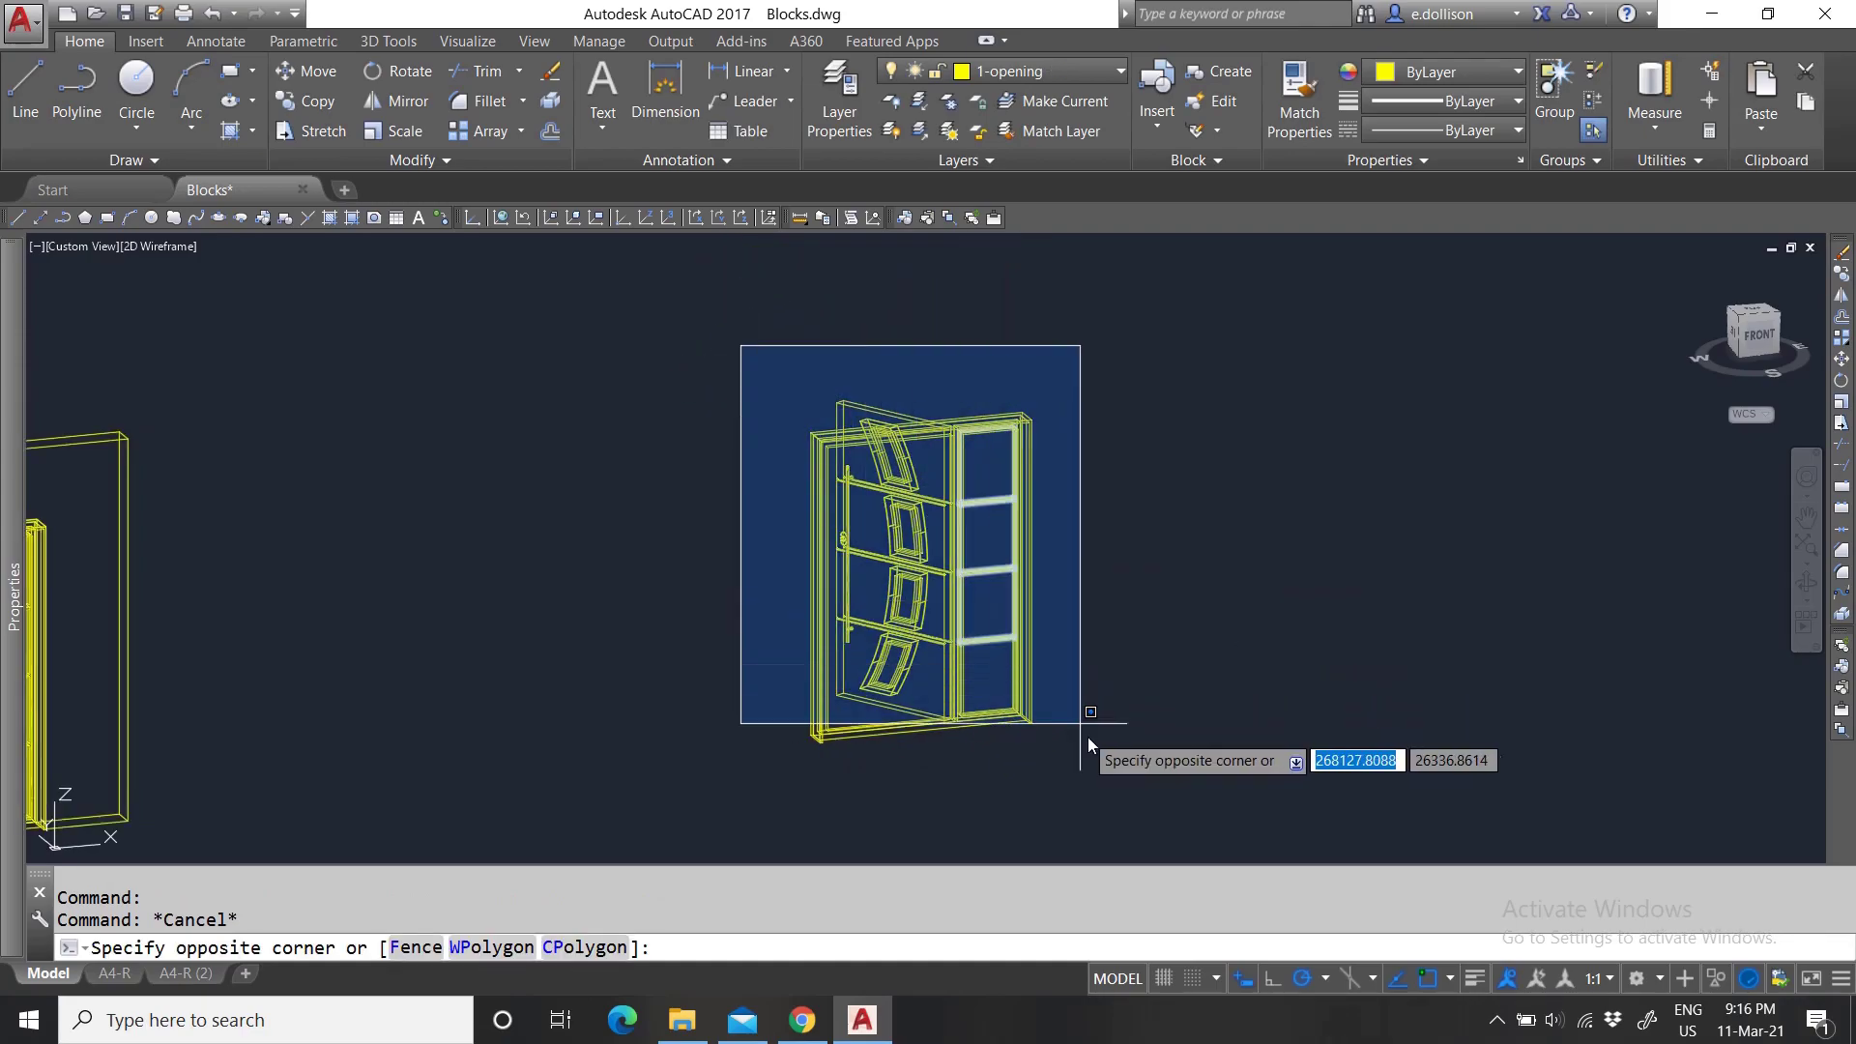
{"action": "left_click", "coordinate": [1108, 799]}
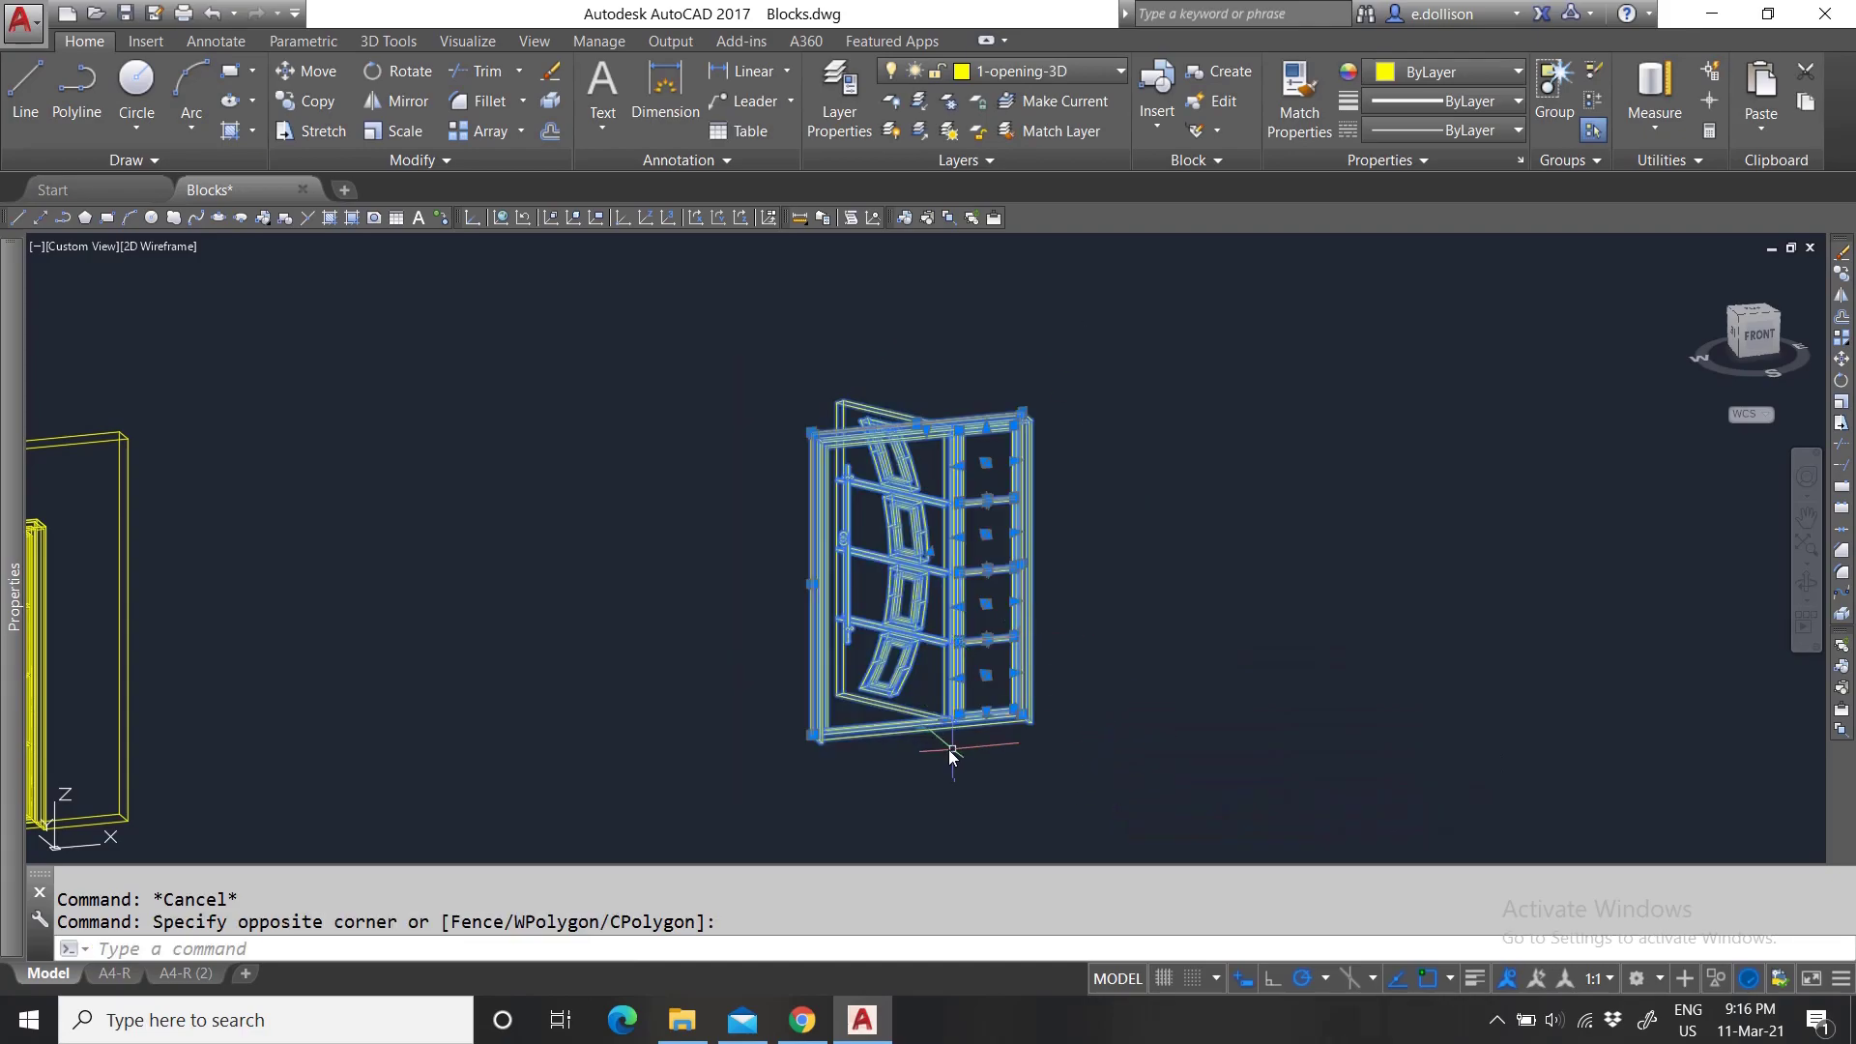
{"action": "scroll", "coordinate": [1053, 422], "scroll_direction": "up", "scroll_amount": 2}
{"action": "scroll", "coordinate": [1051, 491], "scroll_direction": "down", "scroll_amount": 3}
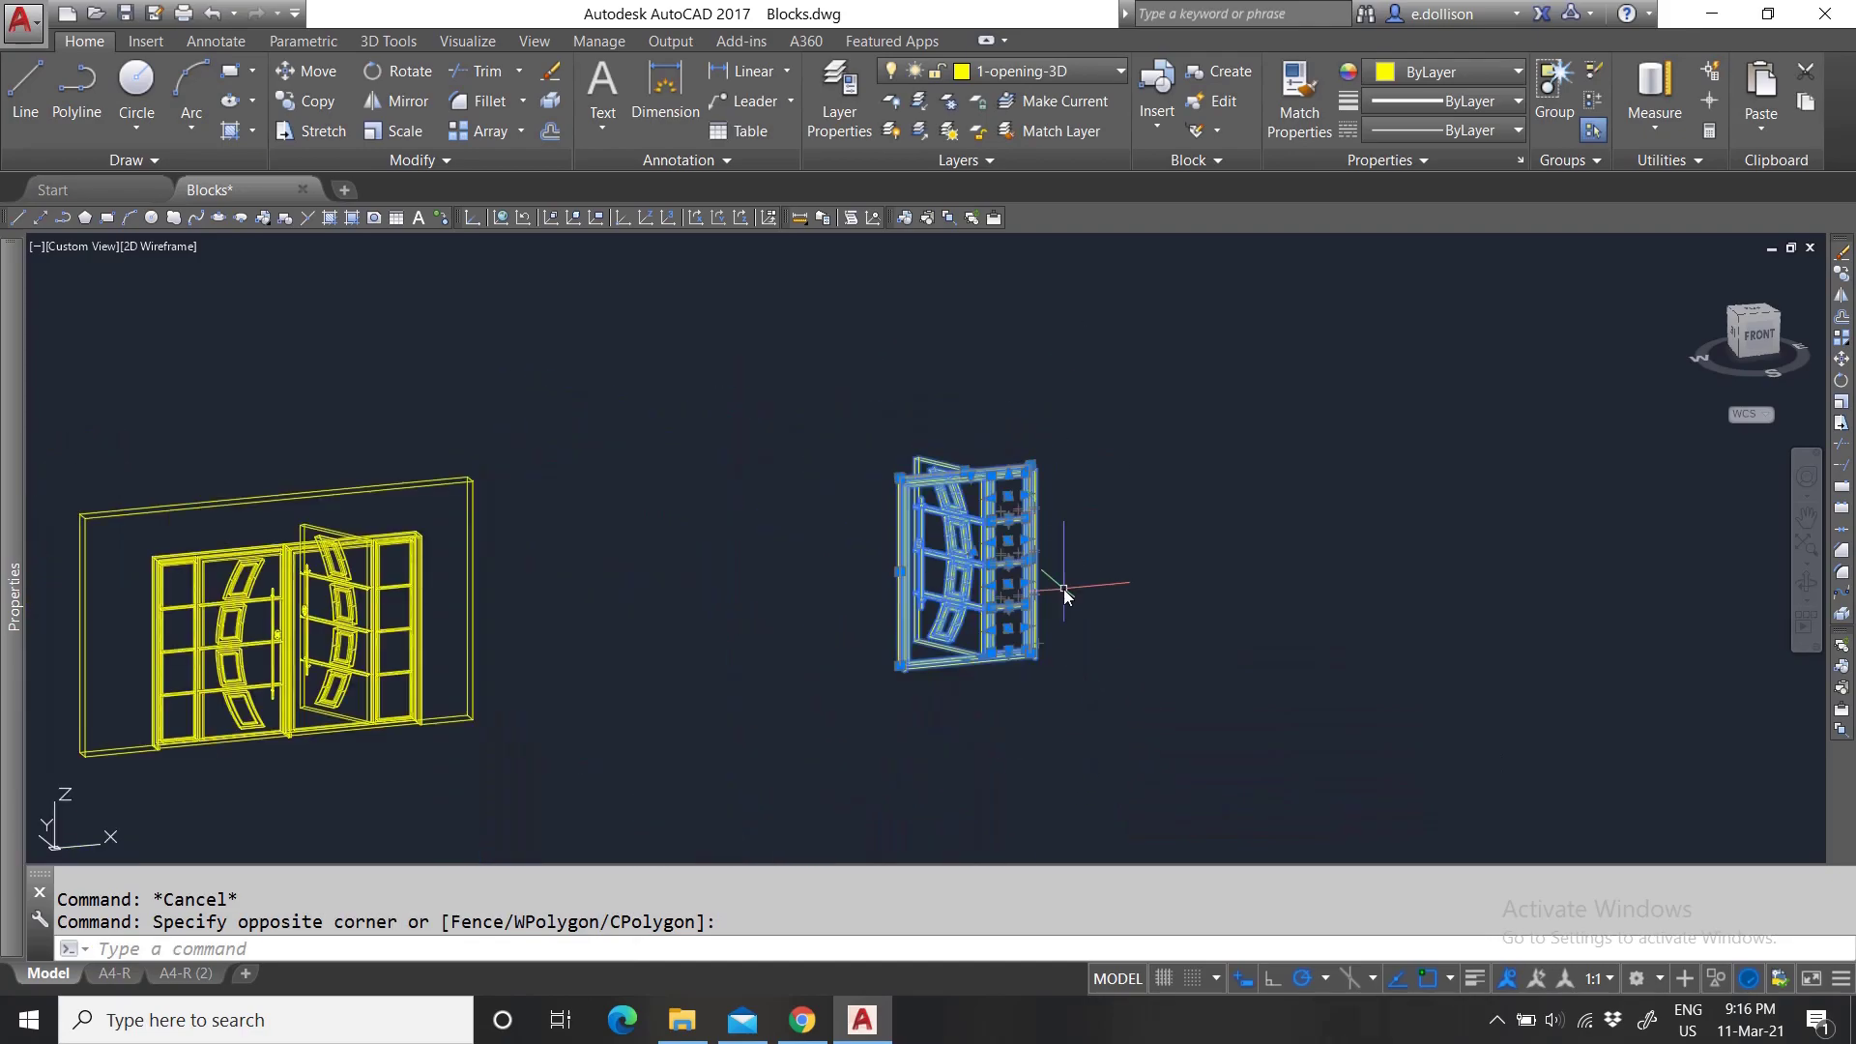
{"action": "scroll", "coordinate": [1060, 595], "scroll_direction": "up", "scroll_amount": 1}
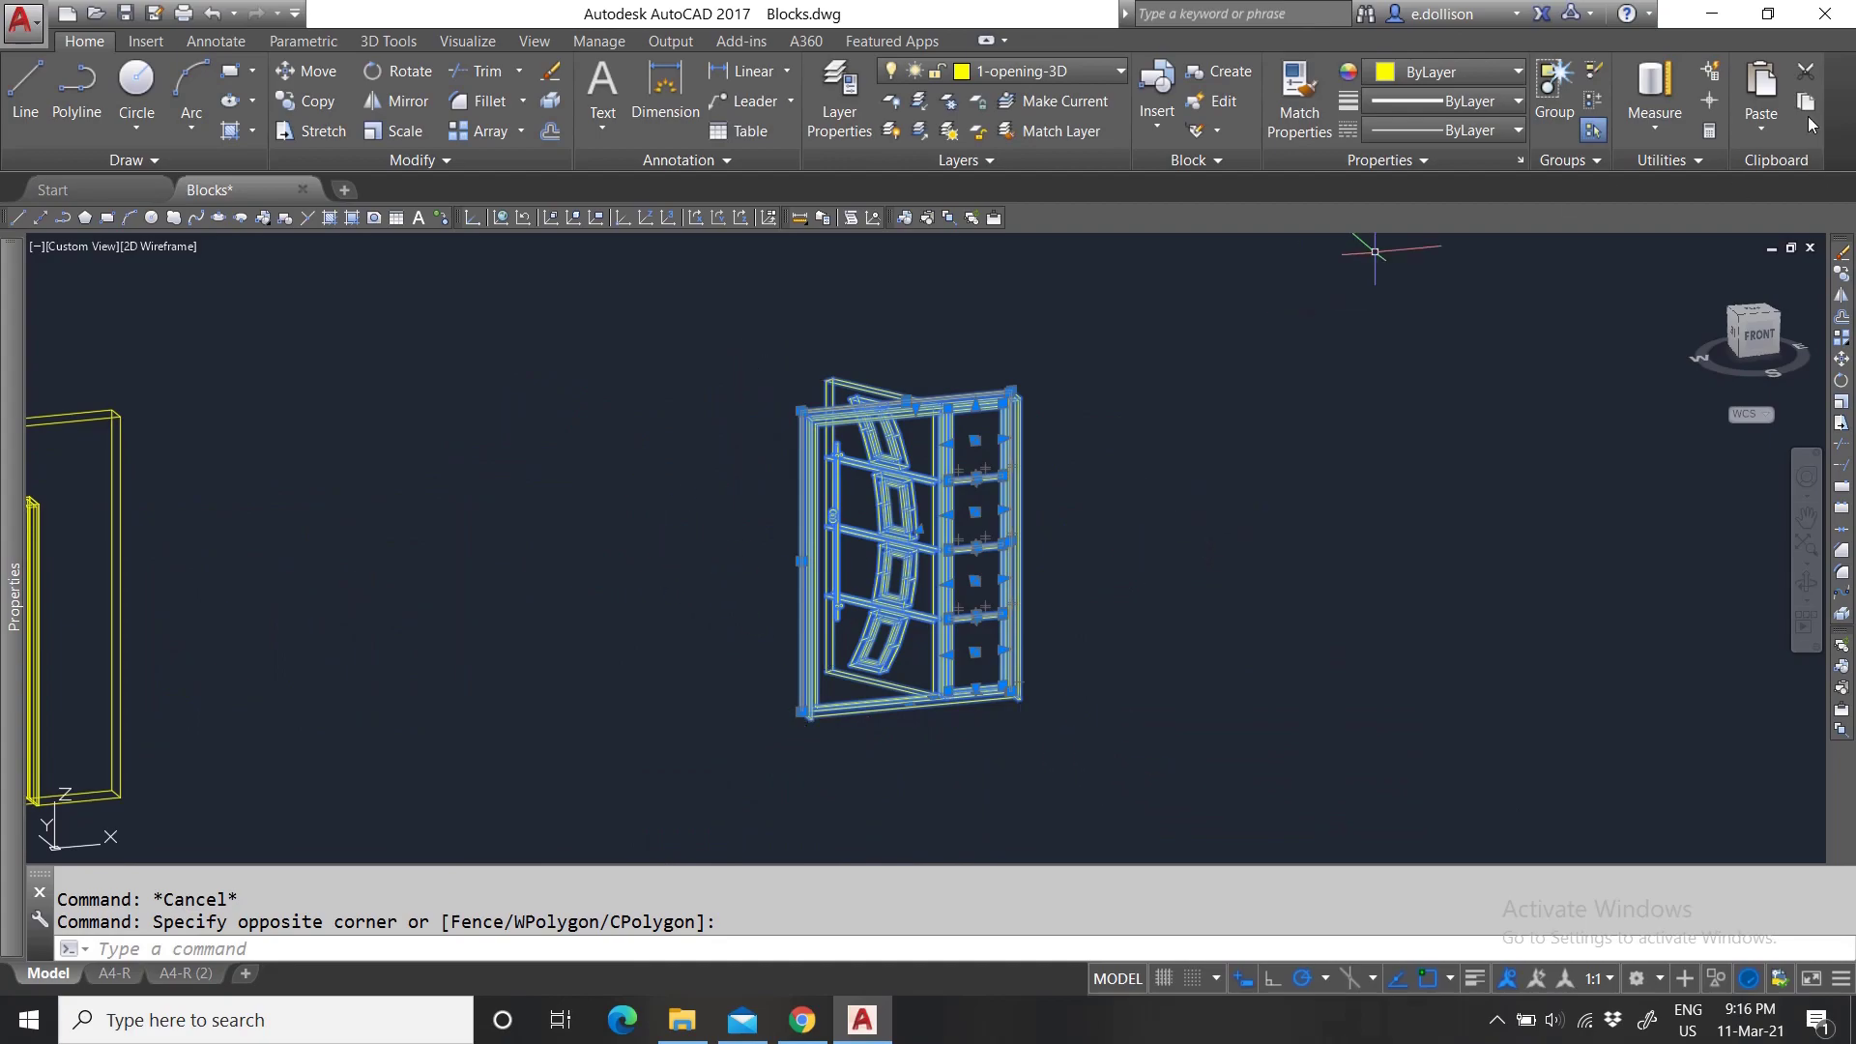
{"action": "left_click", "coordinate": [960, 220]}
{"action": "scroll", "coordinate": [967, 706], "scroll_direction": "up", "scroll_amount": 5}
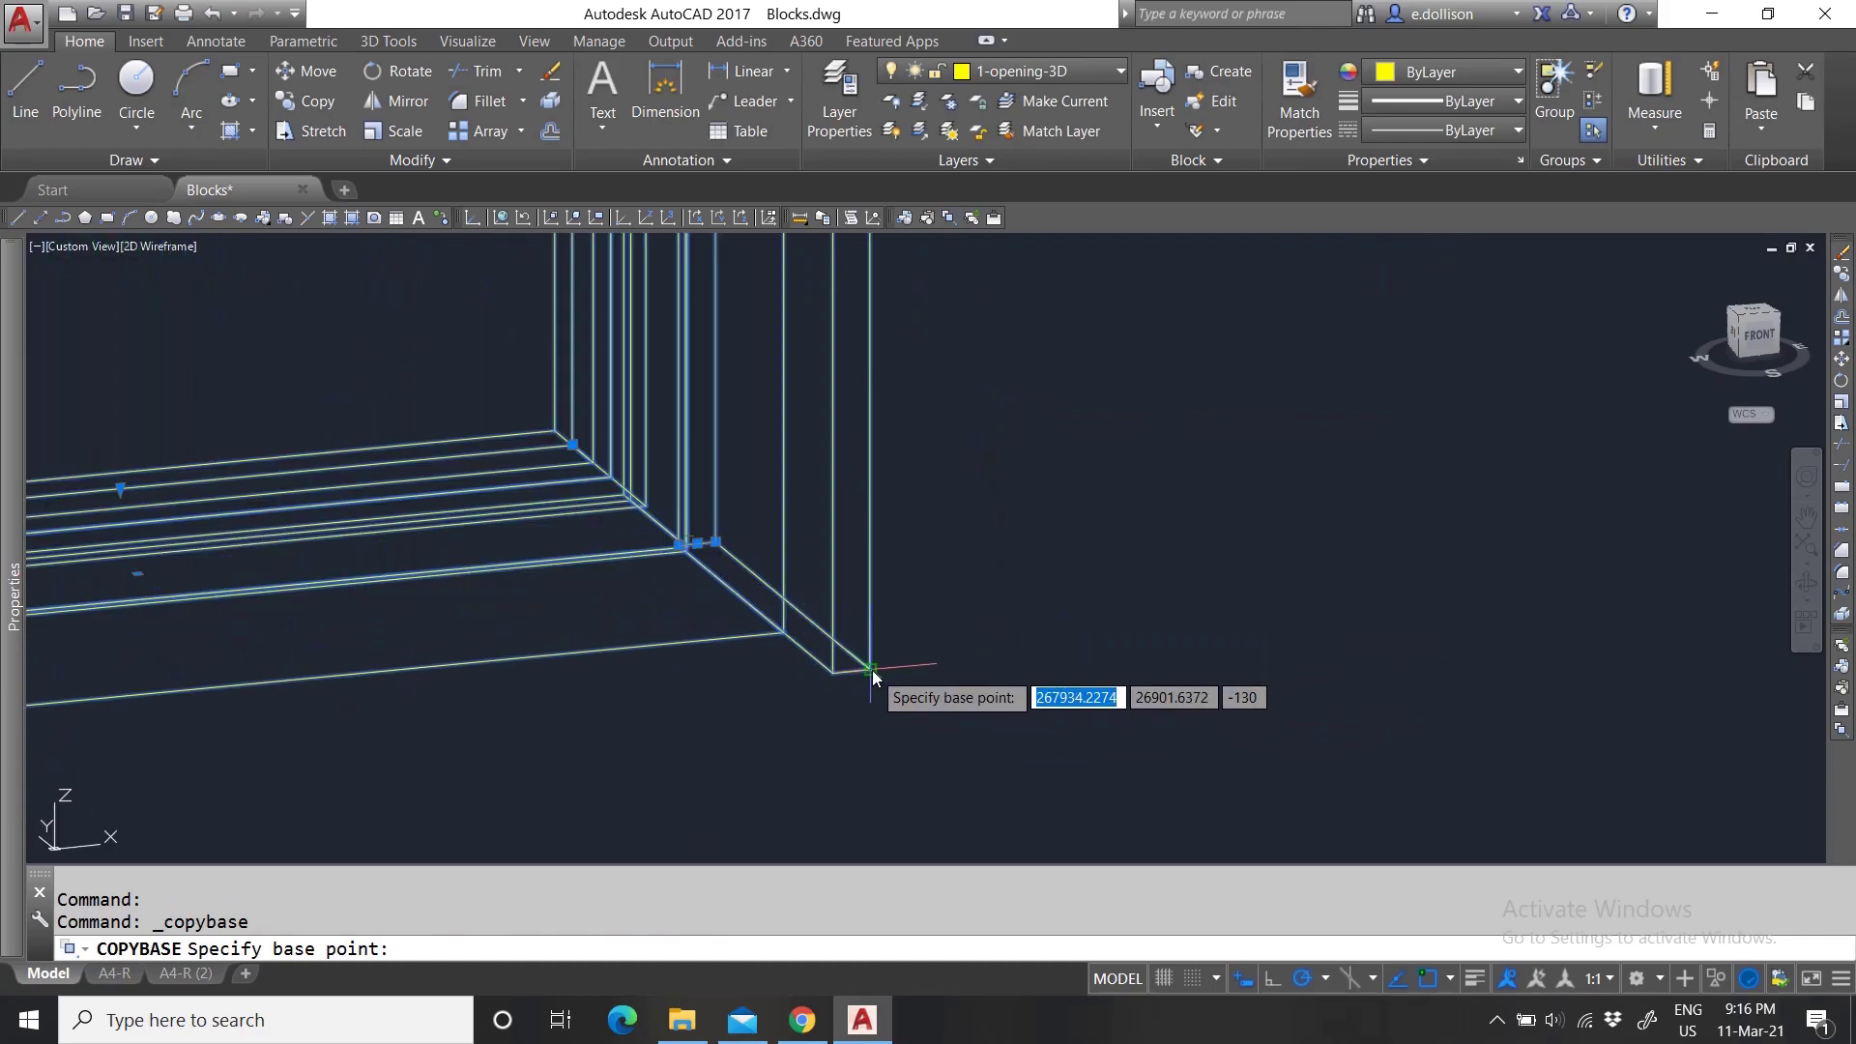
{"action": "left_click", "coordinate": [872, 674]}
{"action": "scroll", "coordinate": [966, 638], "scroll_direction": "down", "scroll_amount": 5}
{"action": "key", "text": "Escape"}
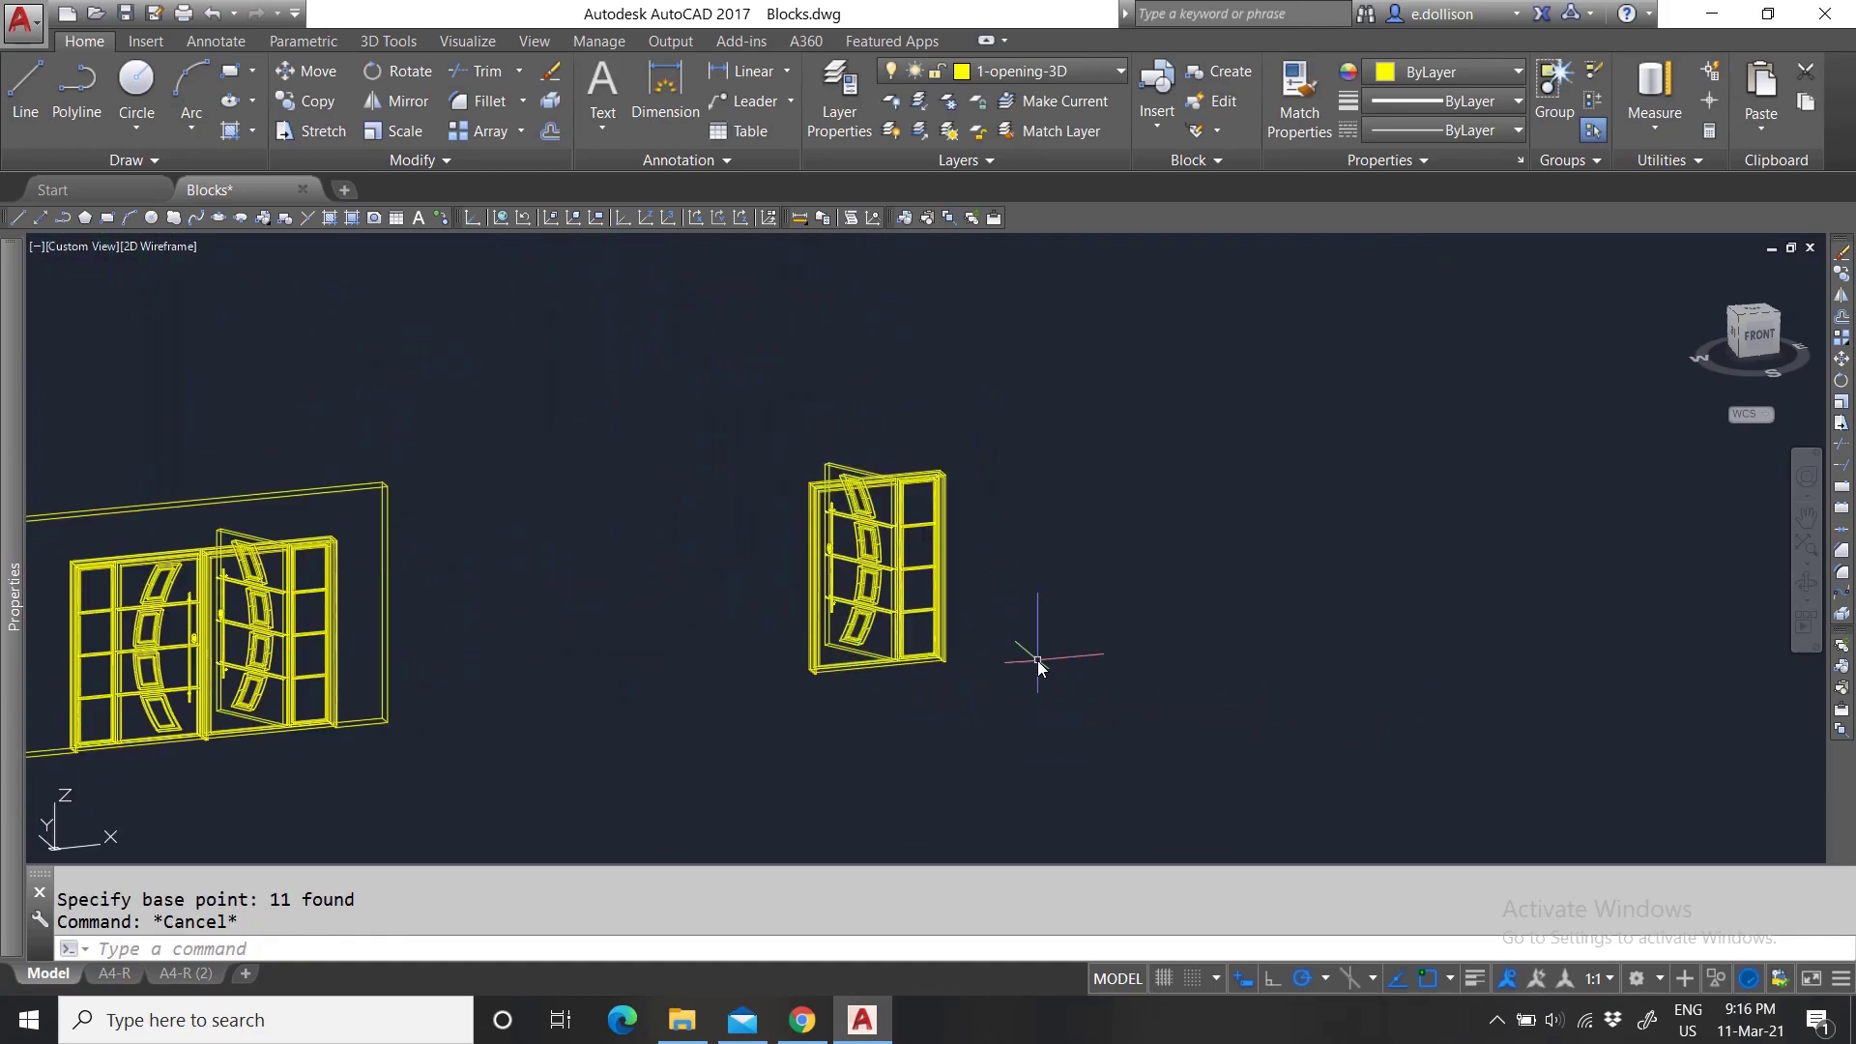
Paste the copied door parts as separate objects into the empty space to the right of the exploded door.
{"action": "left_click", "coordinate": [1749, 125]}
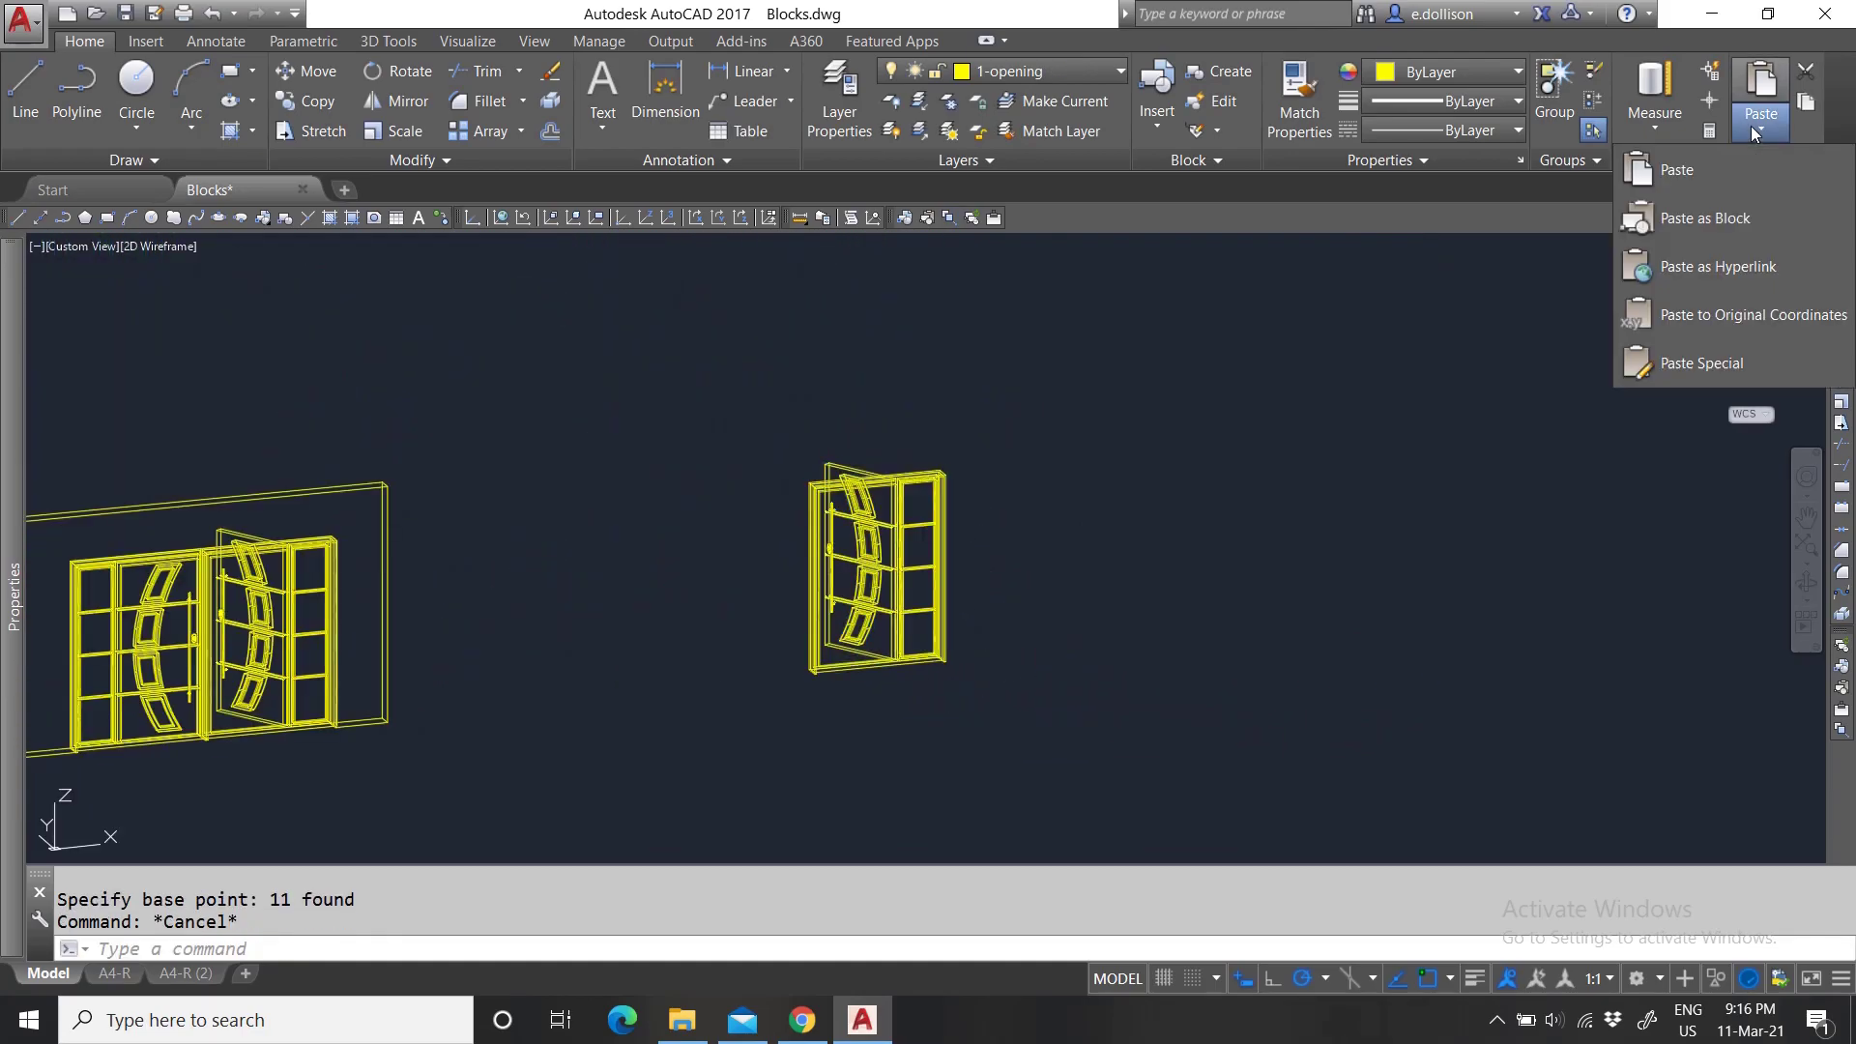
{"action": "left_click", "coordinate": [1703, 169]}
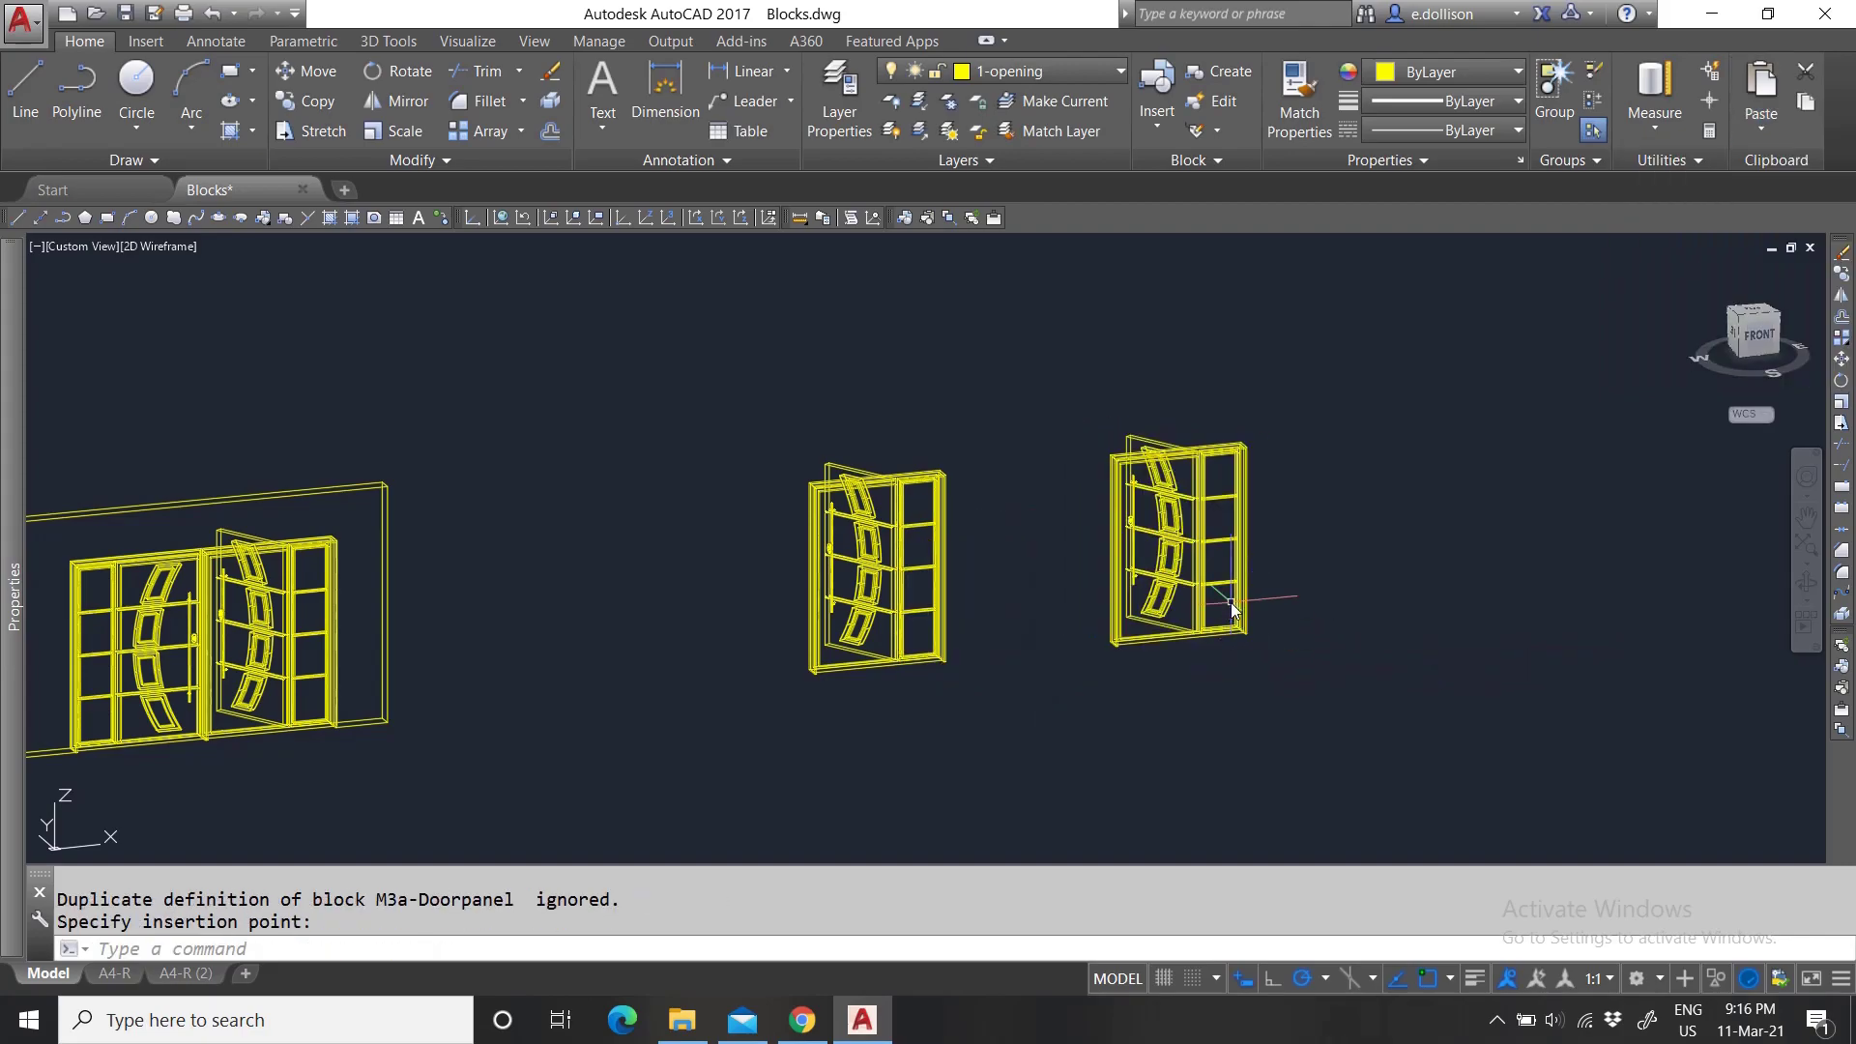
{"action": "left_click", "coordinate": [1231, 600]}
{"action": "left_click", "coordinate": [1213, 554]}
{"action": "key", "text": "Escape"}
Erase all the pasted door parts to the right of the exploded door.
{"action": "left_click", "coordinate": [1223, 566]}
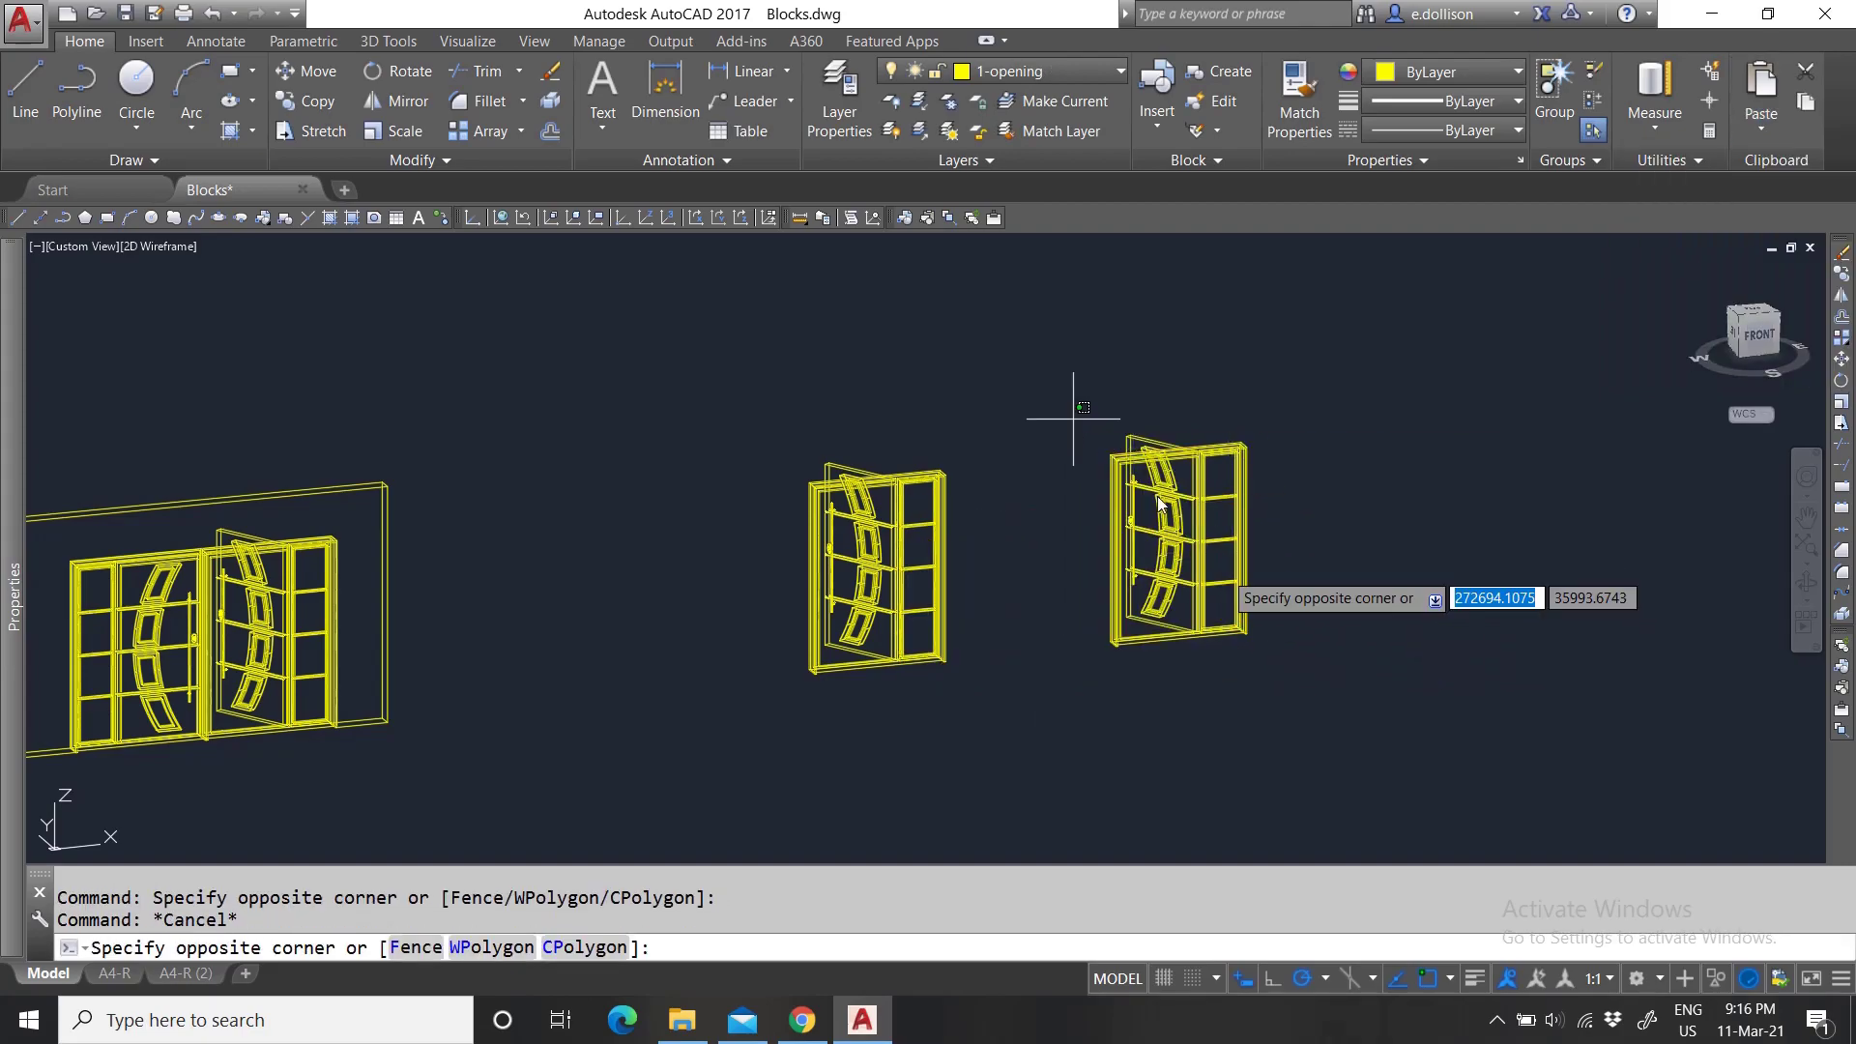
{"action": "left_click", "coordinate": [1301, 694]}
{"action": "key", "text": "Delete"}
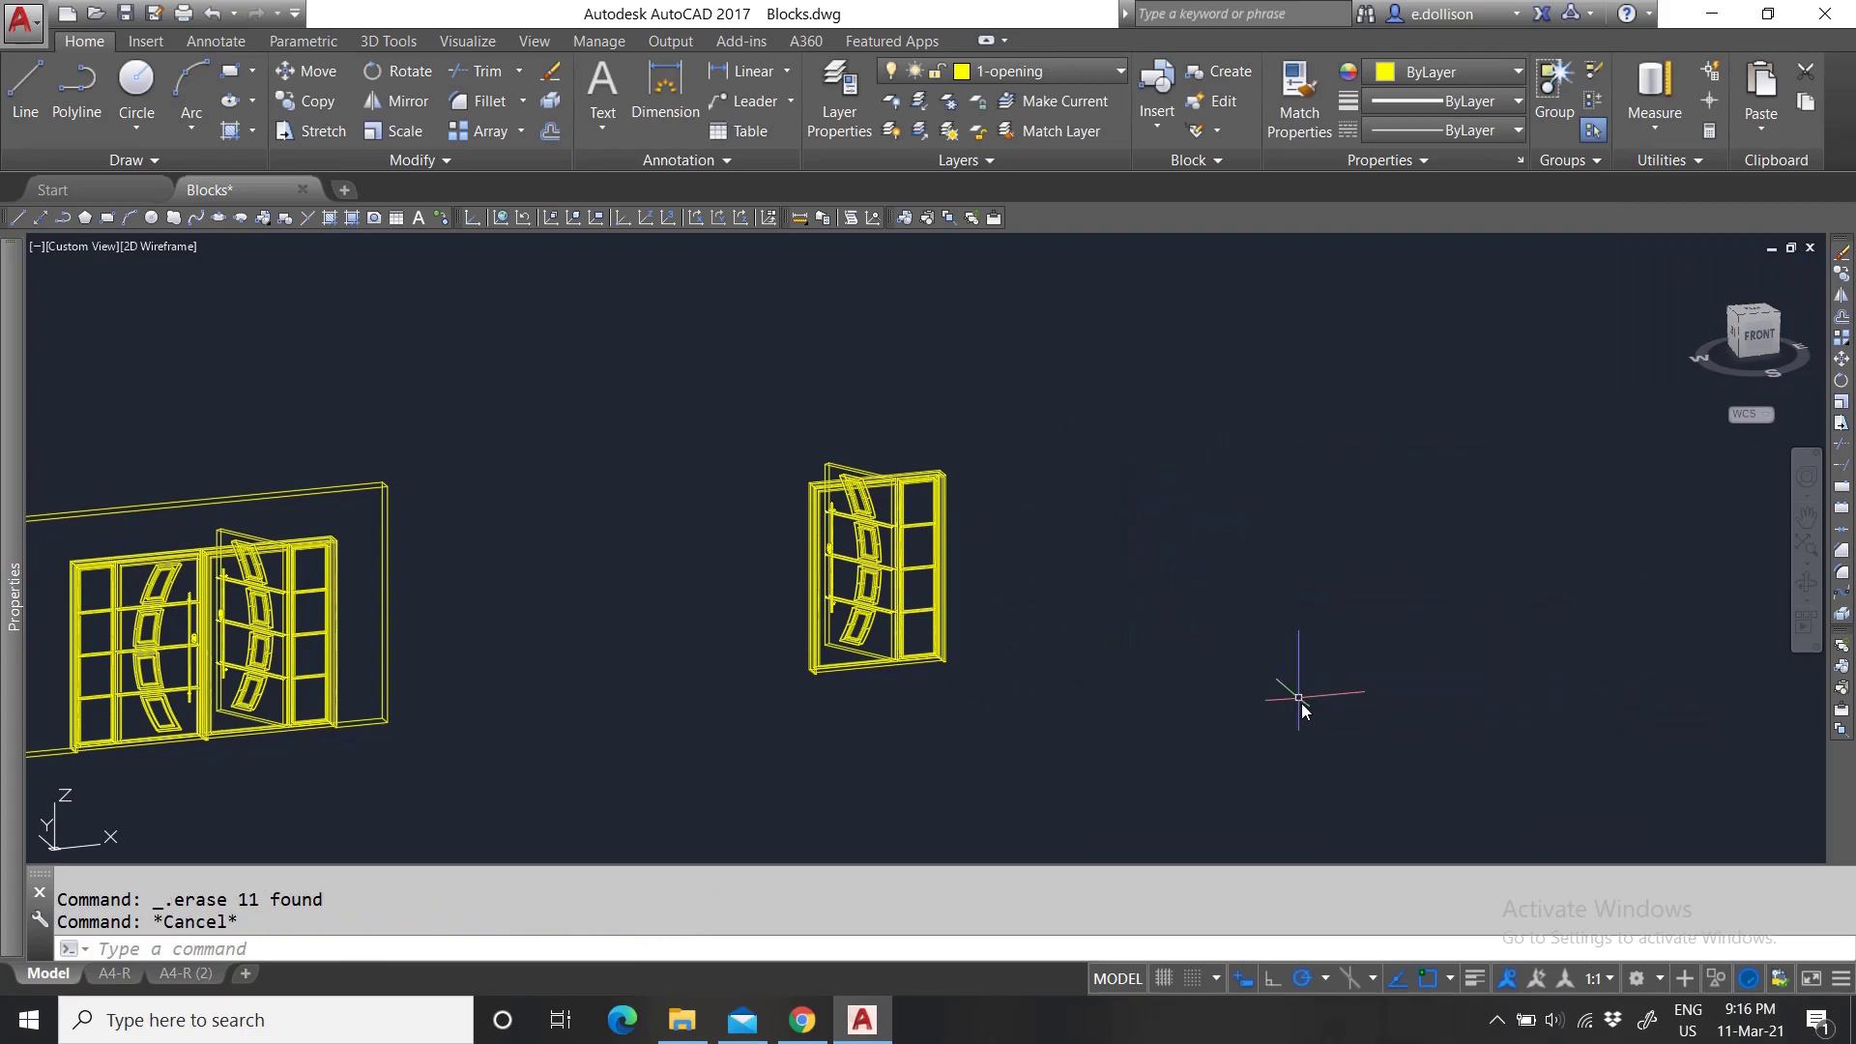
Paste the copied door parts as a single block into the empty space to the right of the exploded door.
{"action": "left_click", "coordinate": [1765, 127]}
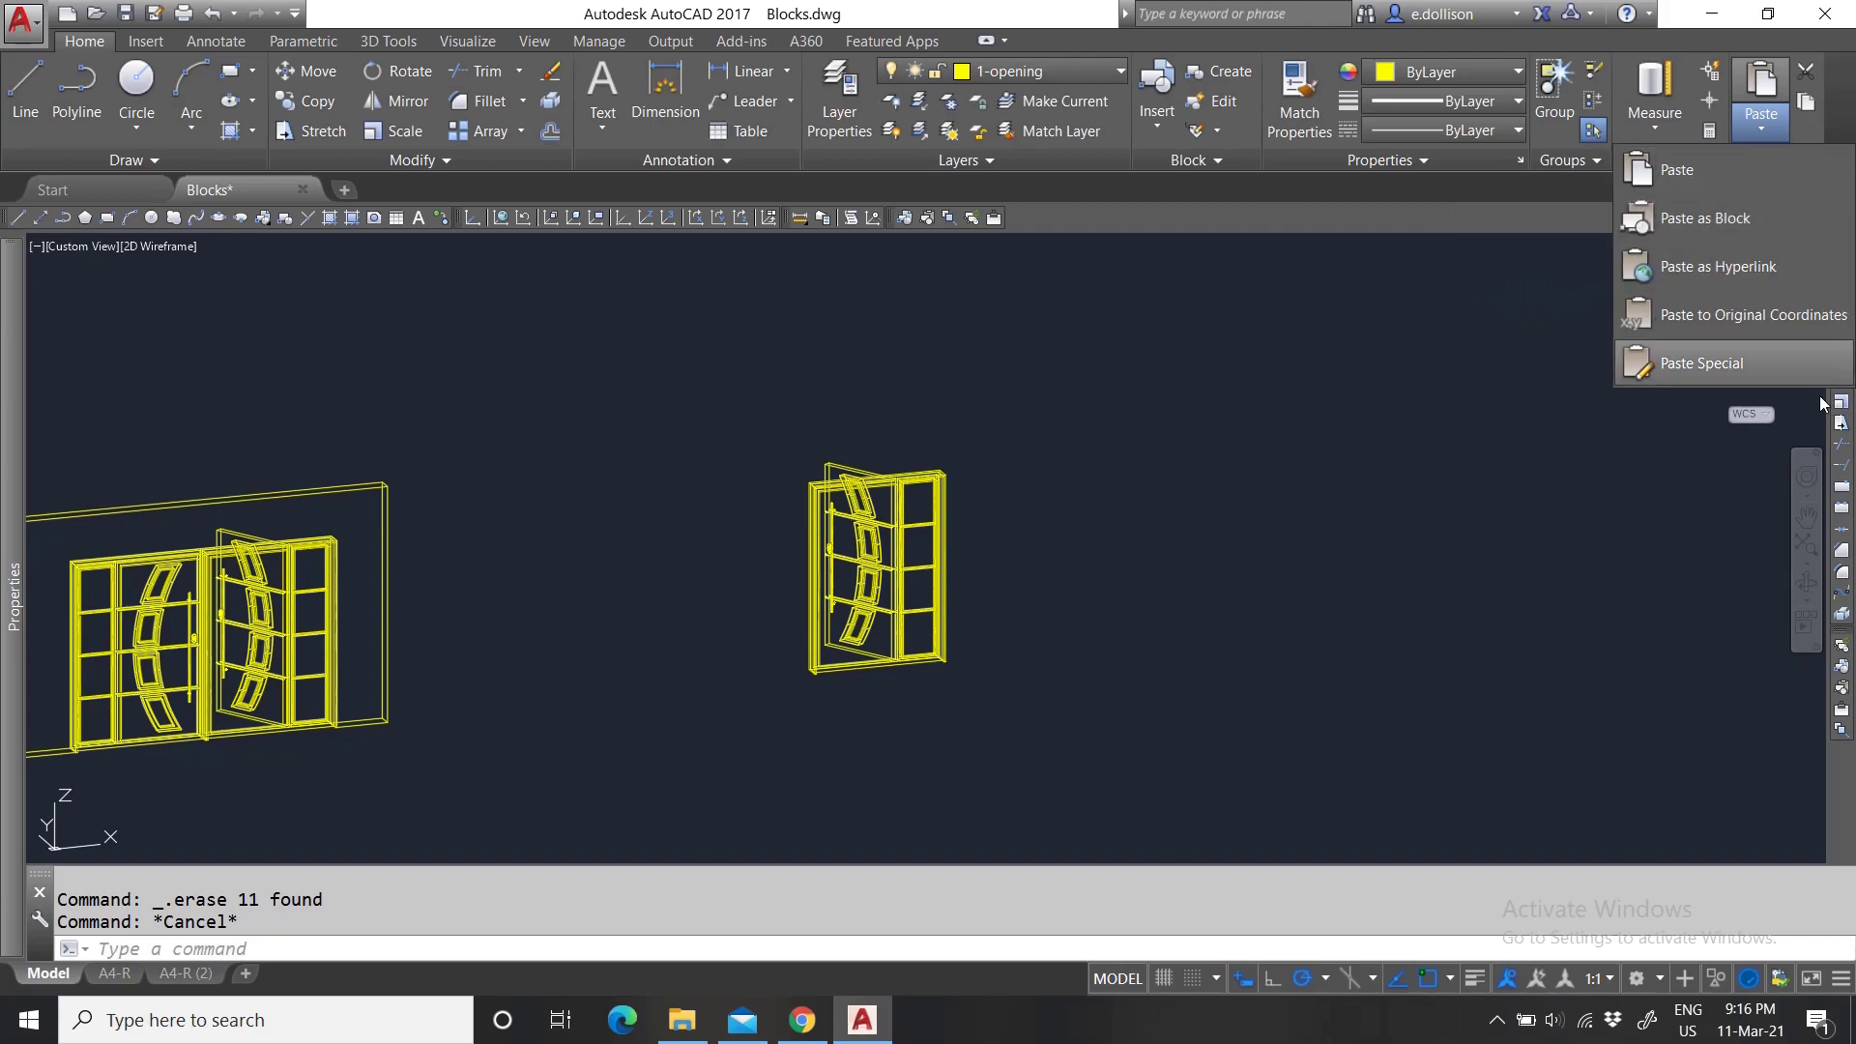
{"action": "left_click", "coordinate": [1724, 222]}
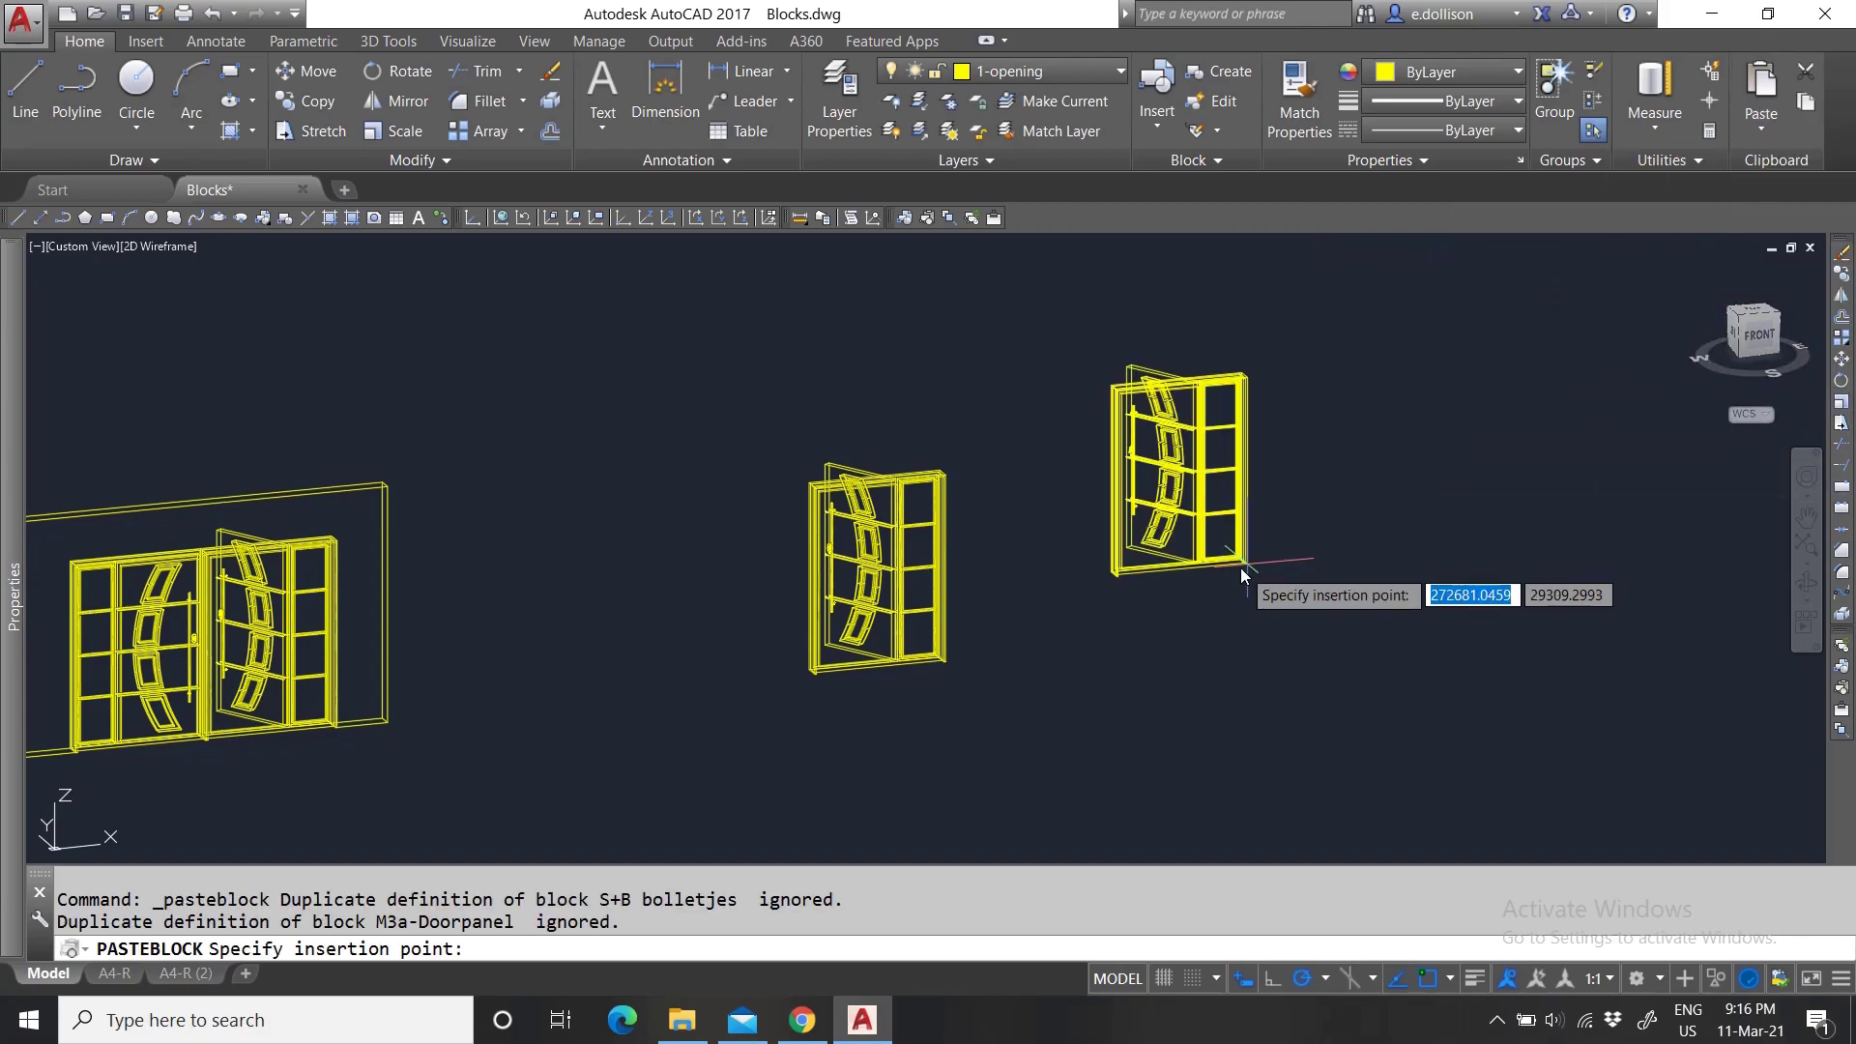
{"action": "scroll", "coordinate": [1196, 645], "scroll_direction": "up", "scroll_amount": 2}
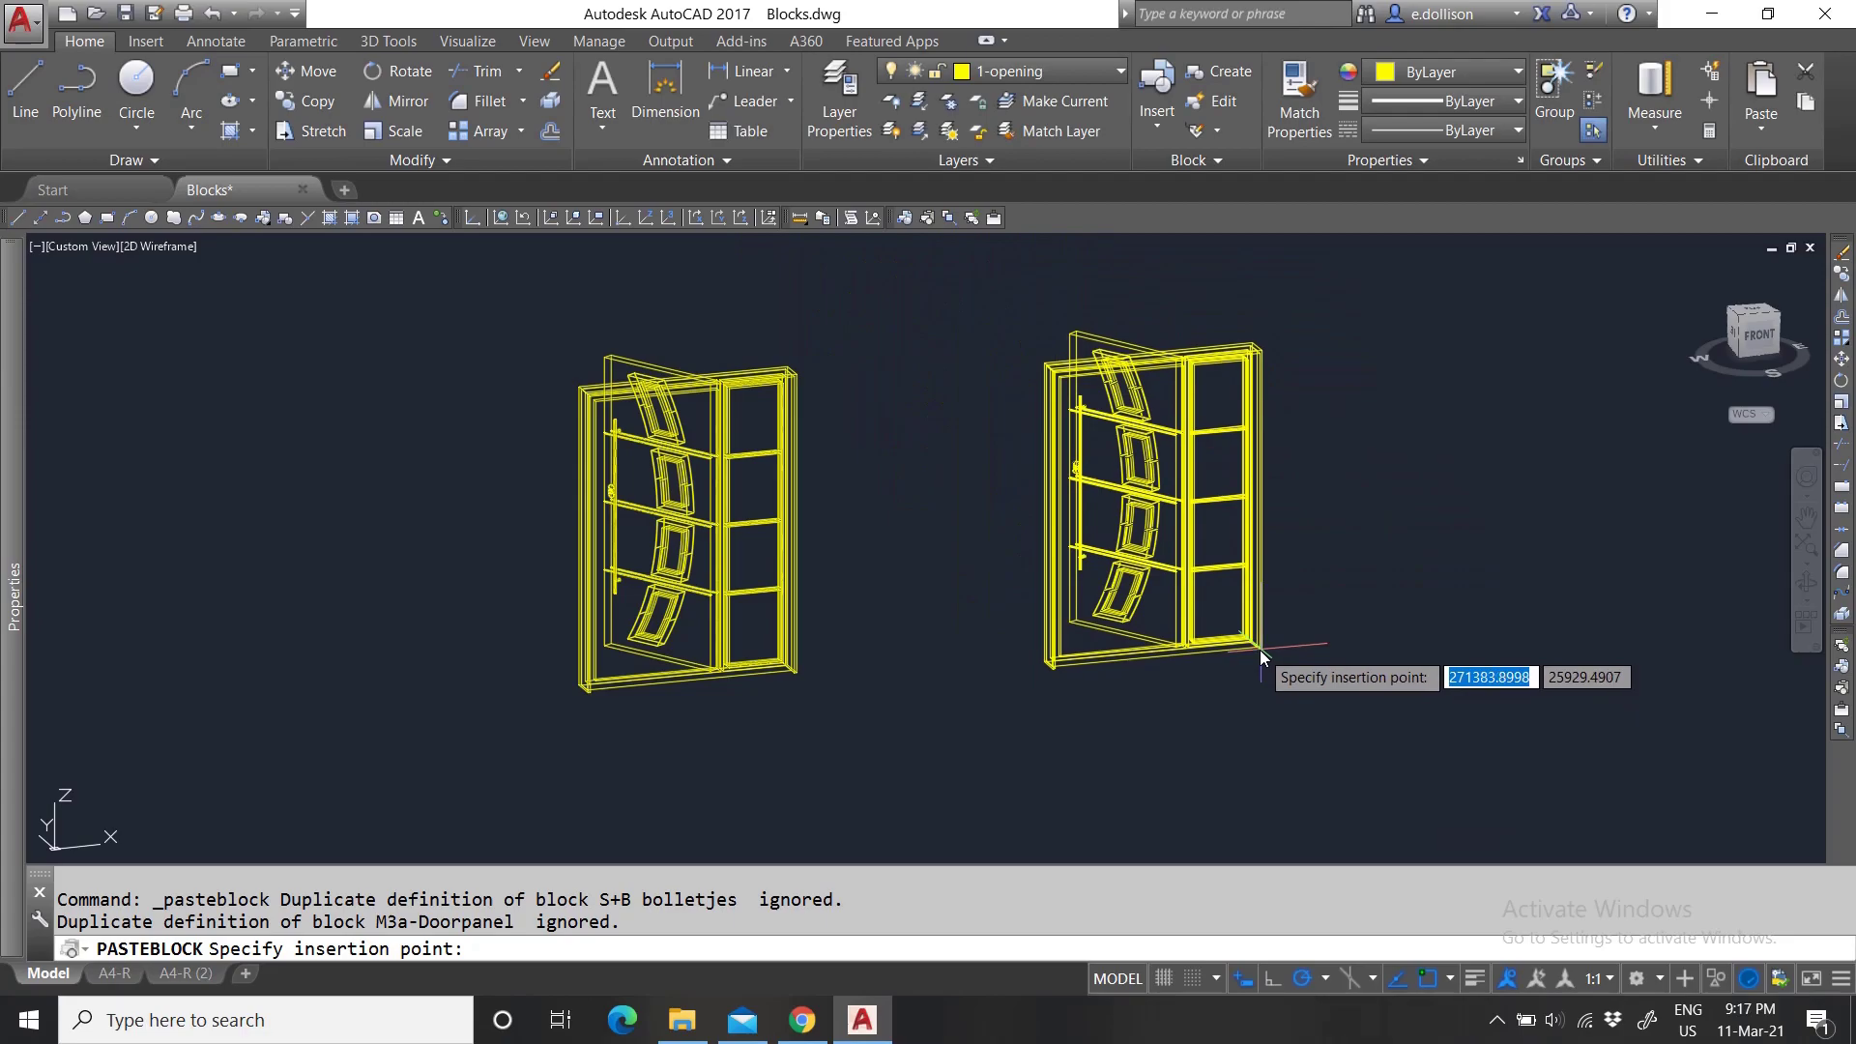
{"action": "scroll", "coordinate": [1260, 650], "scroll_direction": "up", "scroll_amount": 4}
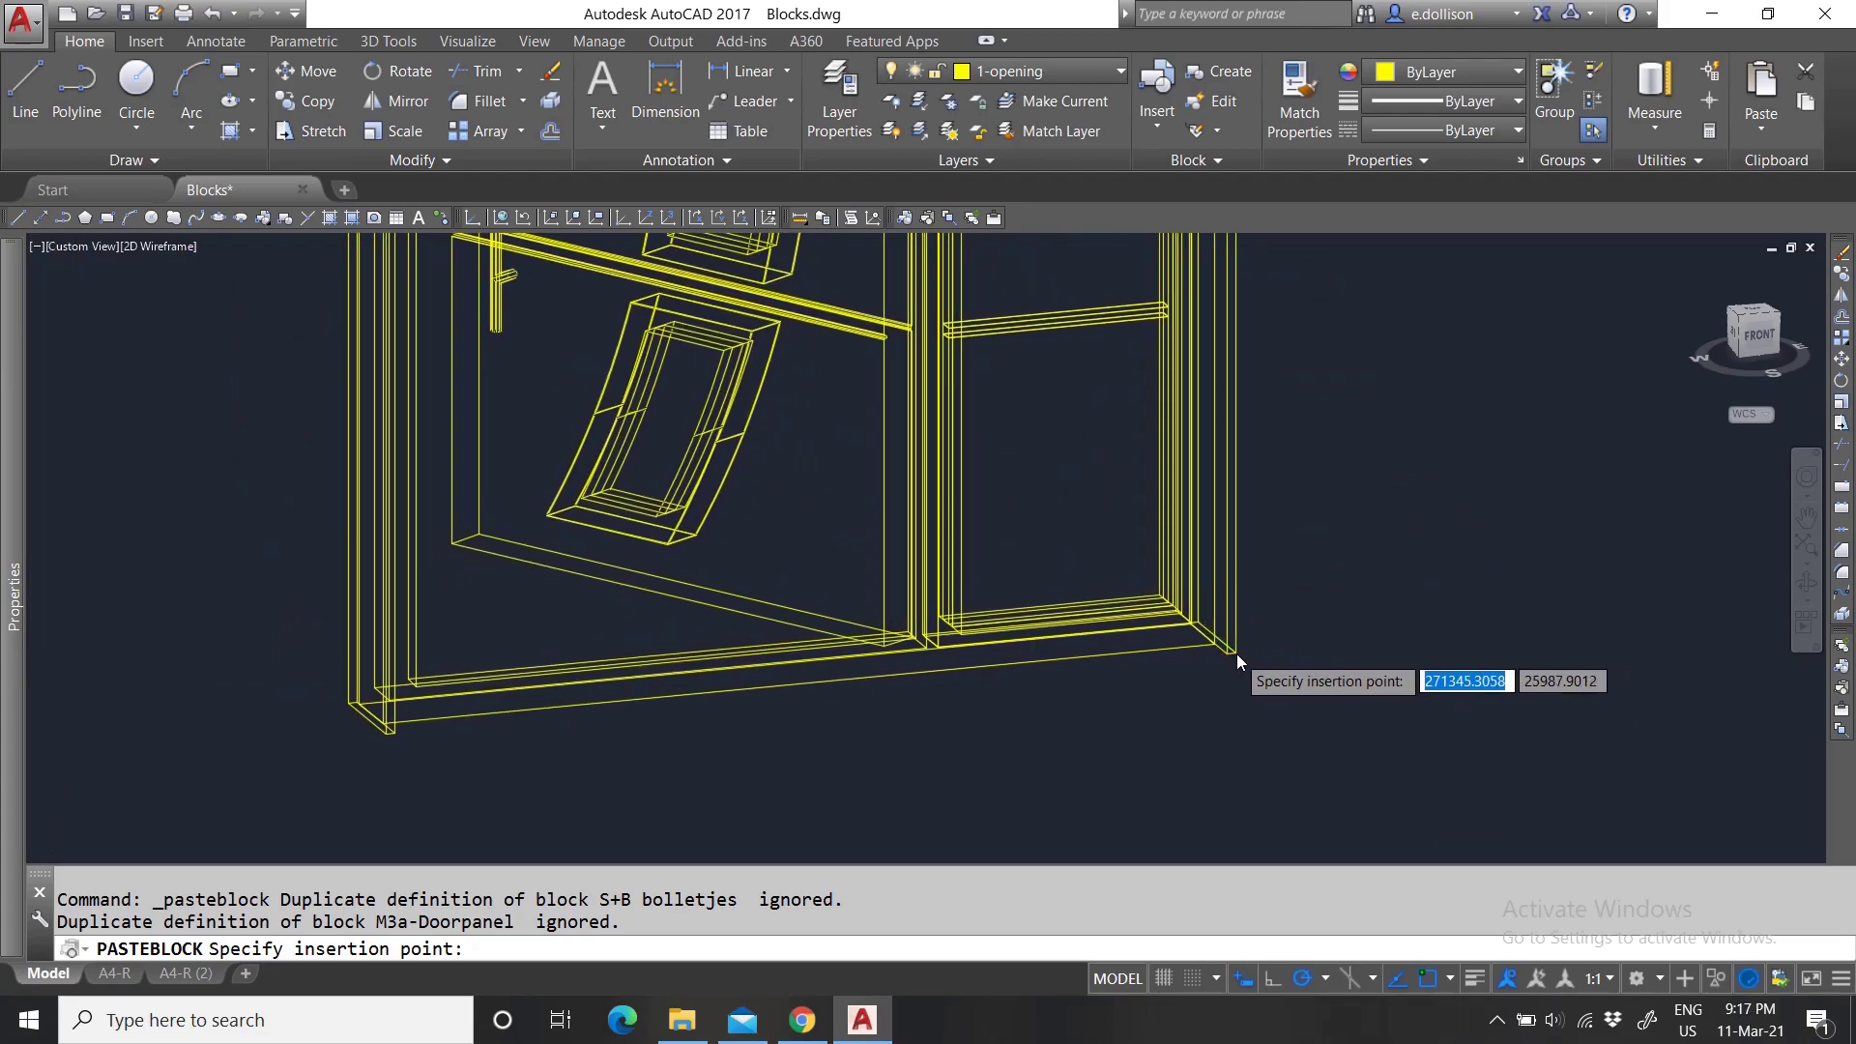
{"action": "scroll", "coordinate": [1243, 654], "scroll_direction": "down", "scroll_amount": 4}
{"action": "left_click", "coordinate": [1244, 659]}
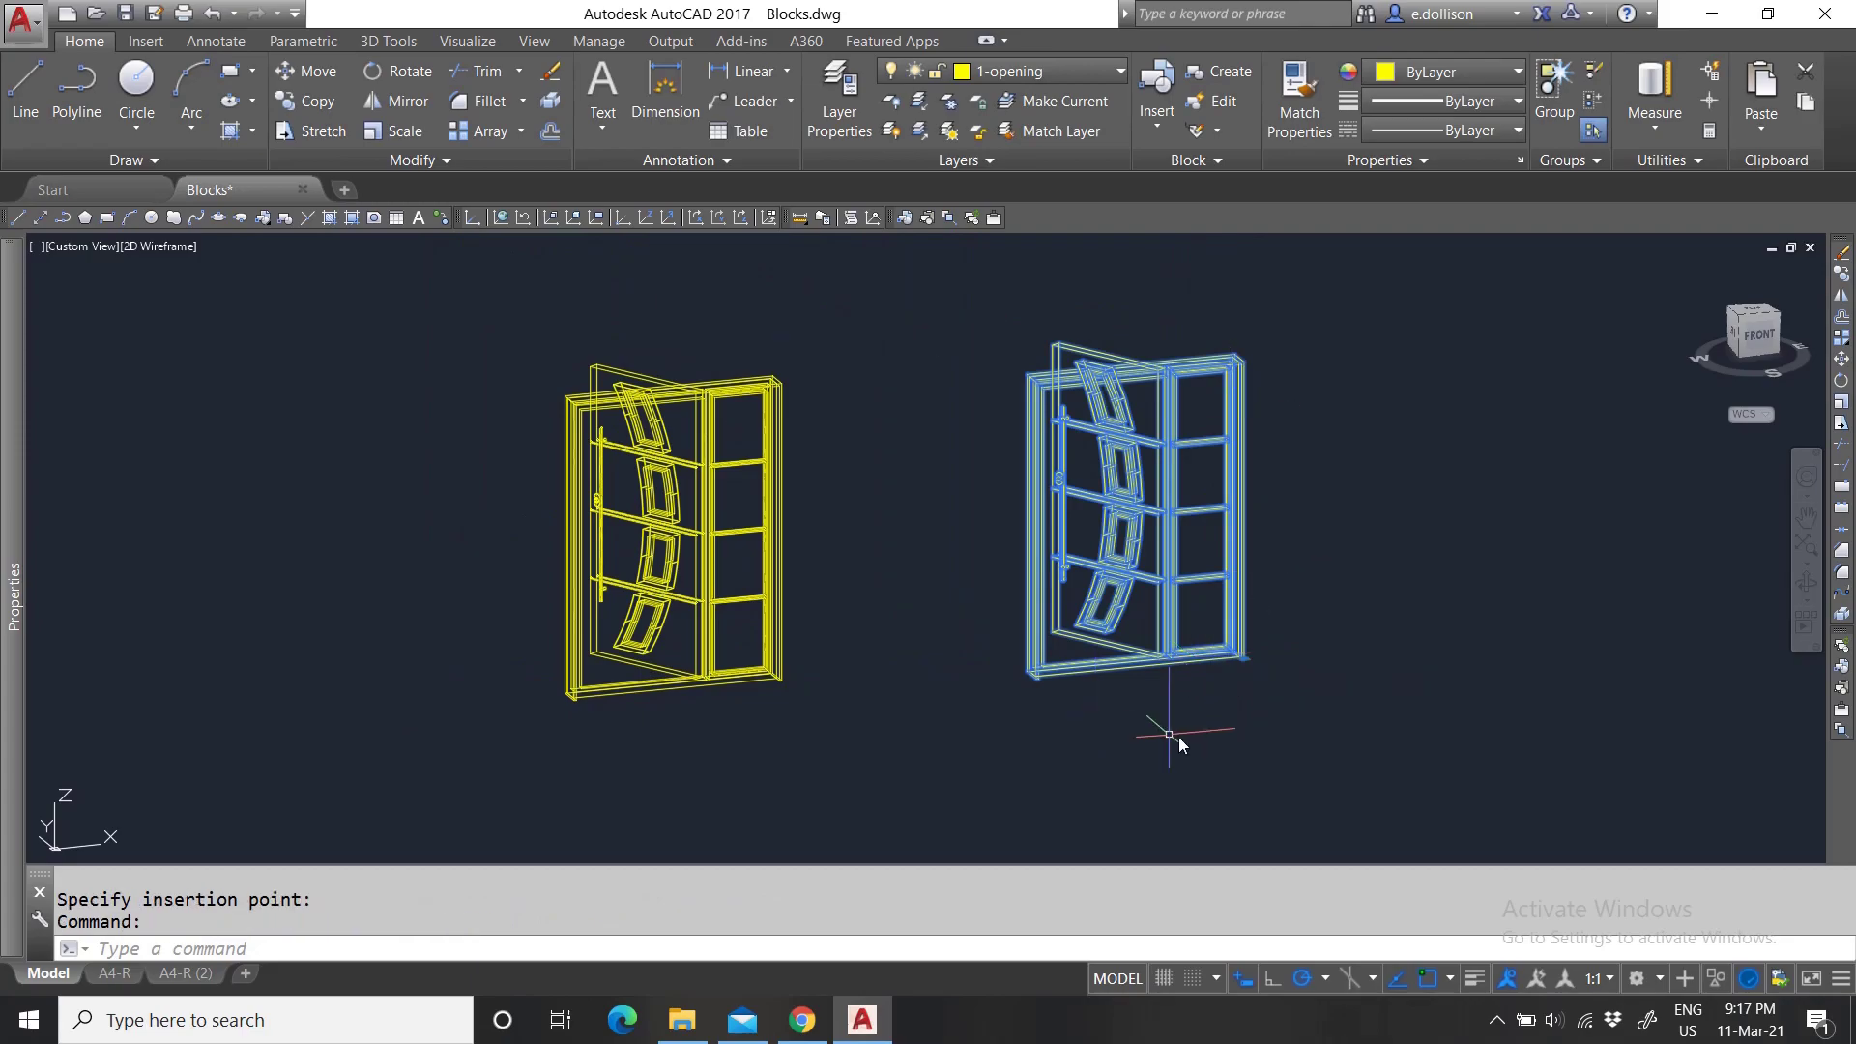
{"action": "scroll", "coordinate": [1185, 738], "scroll_direction": "down", "scroll_amount": 4}
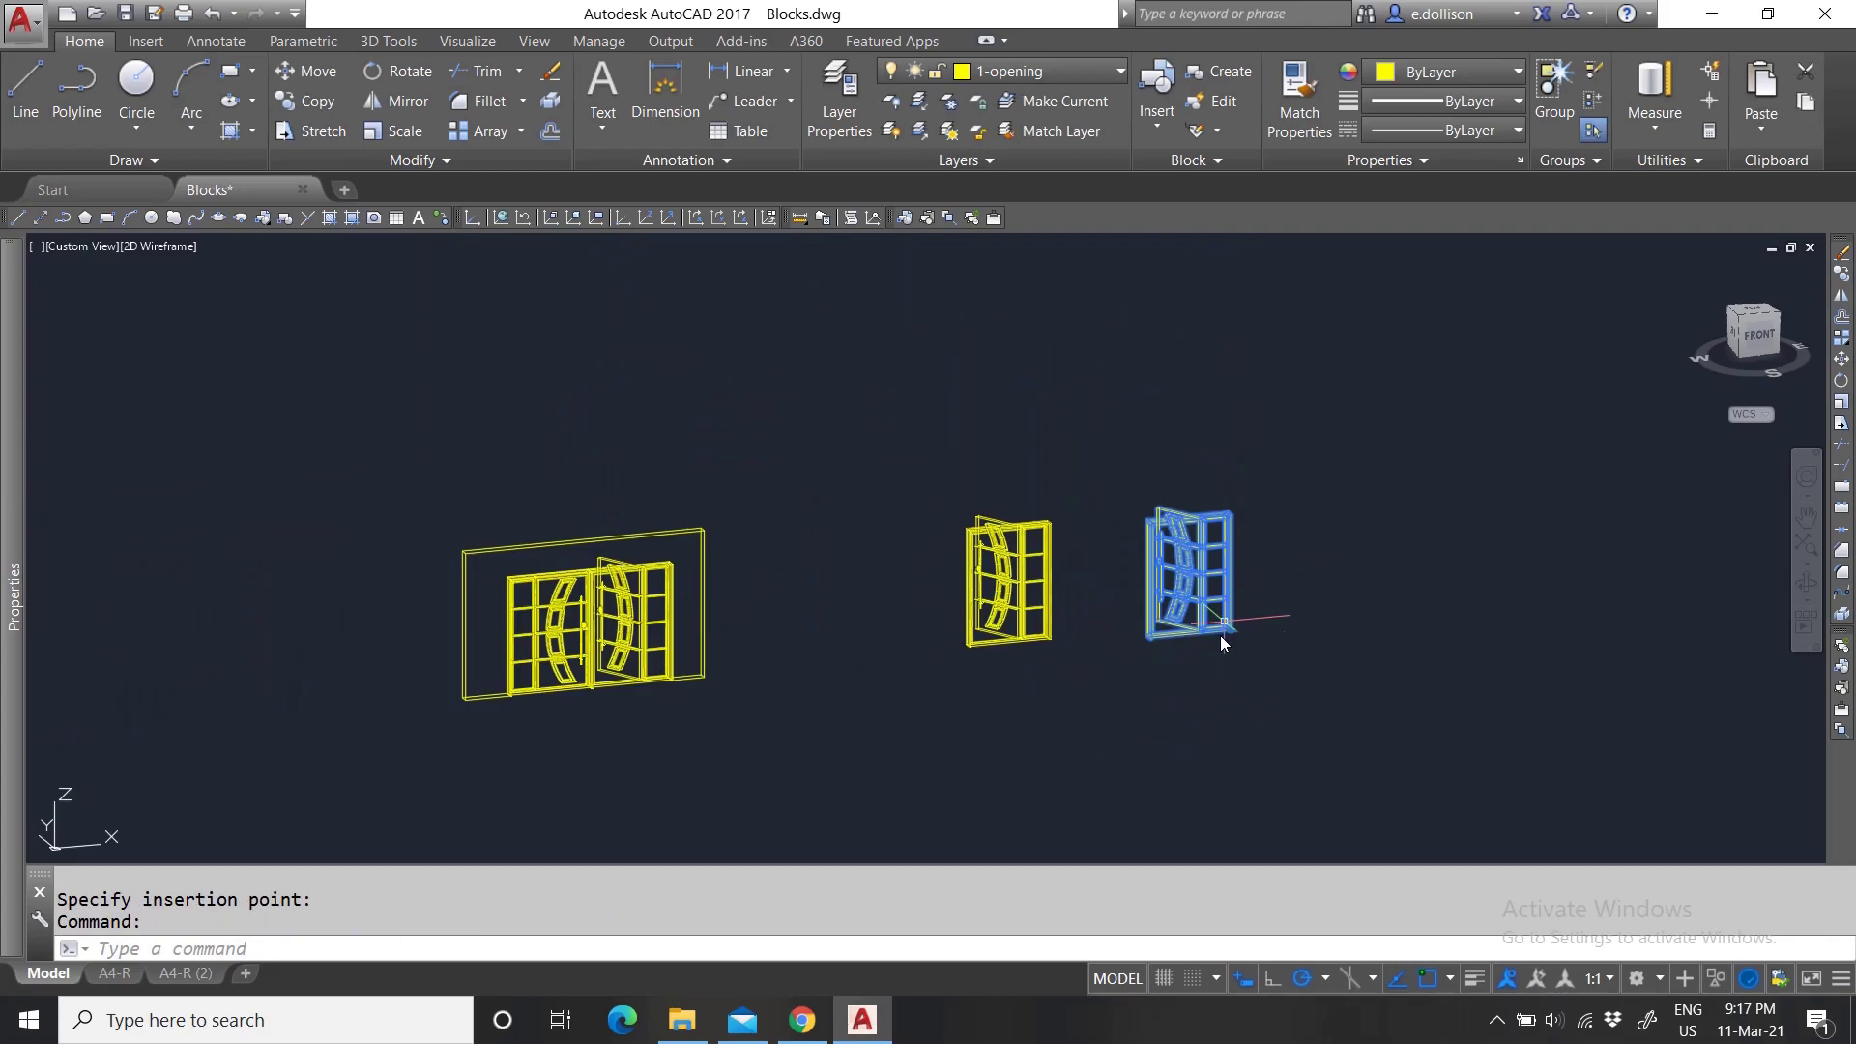
Check the block properties of the original open door in the wall opening, including its name and custom settings.
{"action": "scroll", "coordinate": [634, 599], "scroll_direction": "up", "scroll_amount": 3}
{"action": "key", "text": "Escape"}
{"action": "left_click", "coordinate": [634, 599]}
{"action": "key", "text": "ctrl+1"}
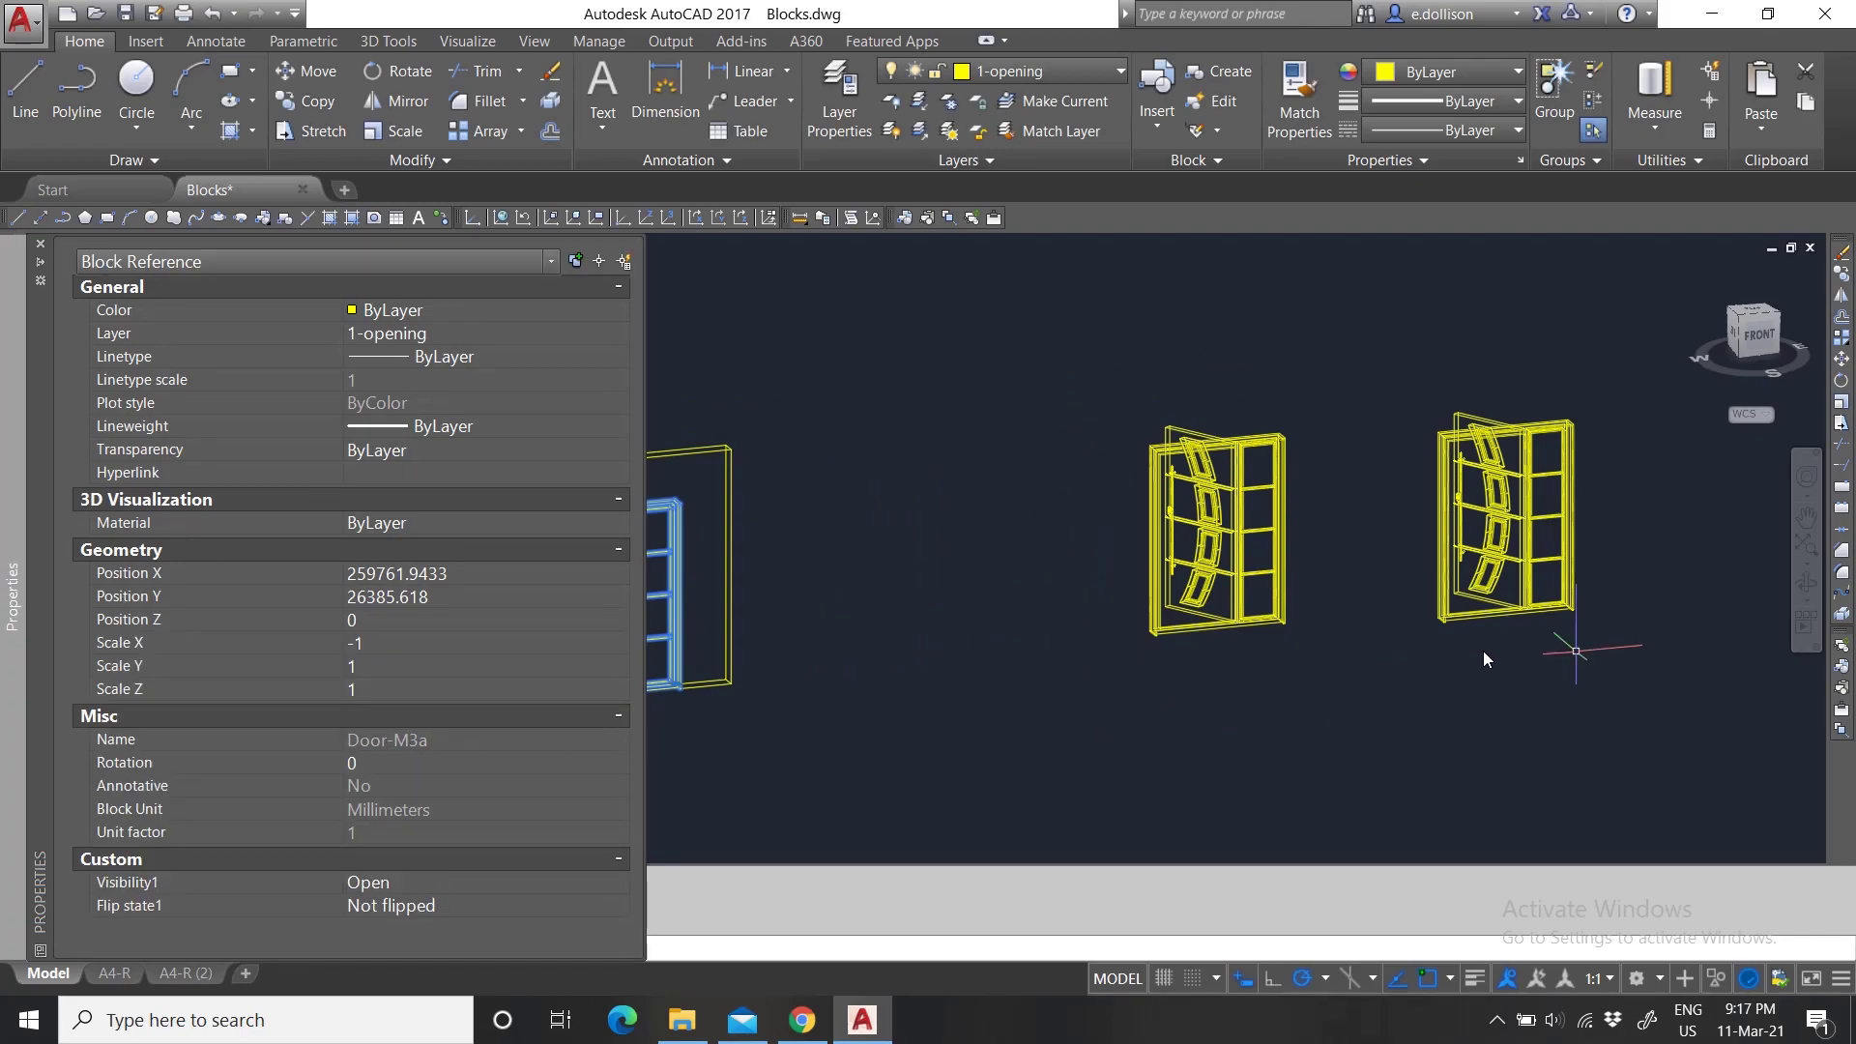
{"action": "key", "text": "Escape"}
Check the block name and custom properties of the door pasted as a block.
{"action": "left_click", "coordinate": [1641, 679]}
{"action": "left_click", "coordinate": [1450, 483]}
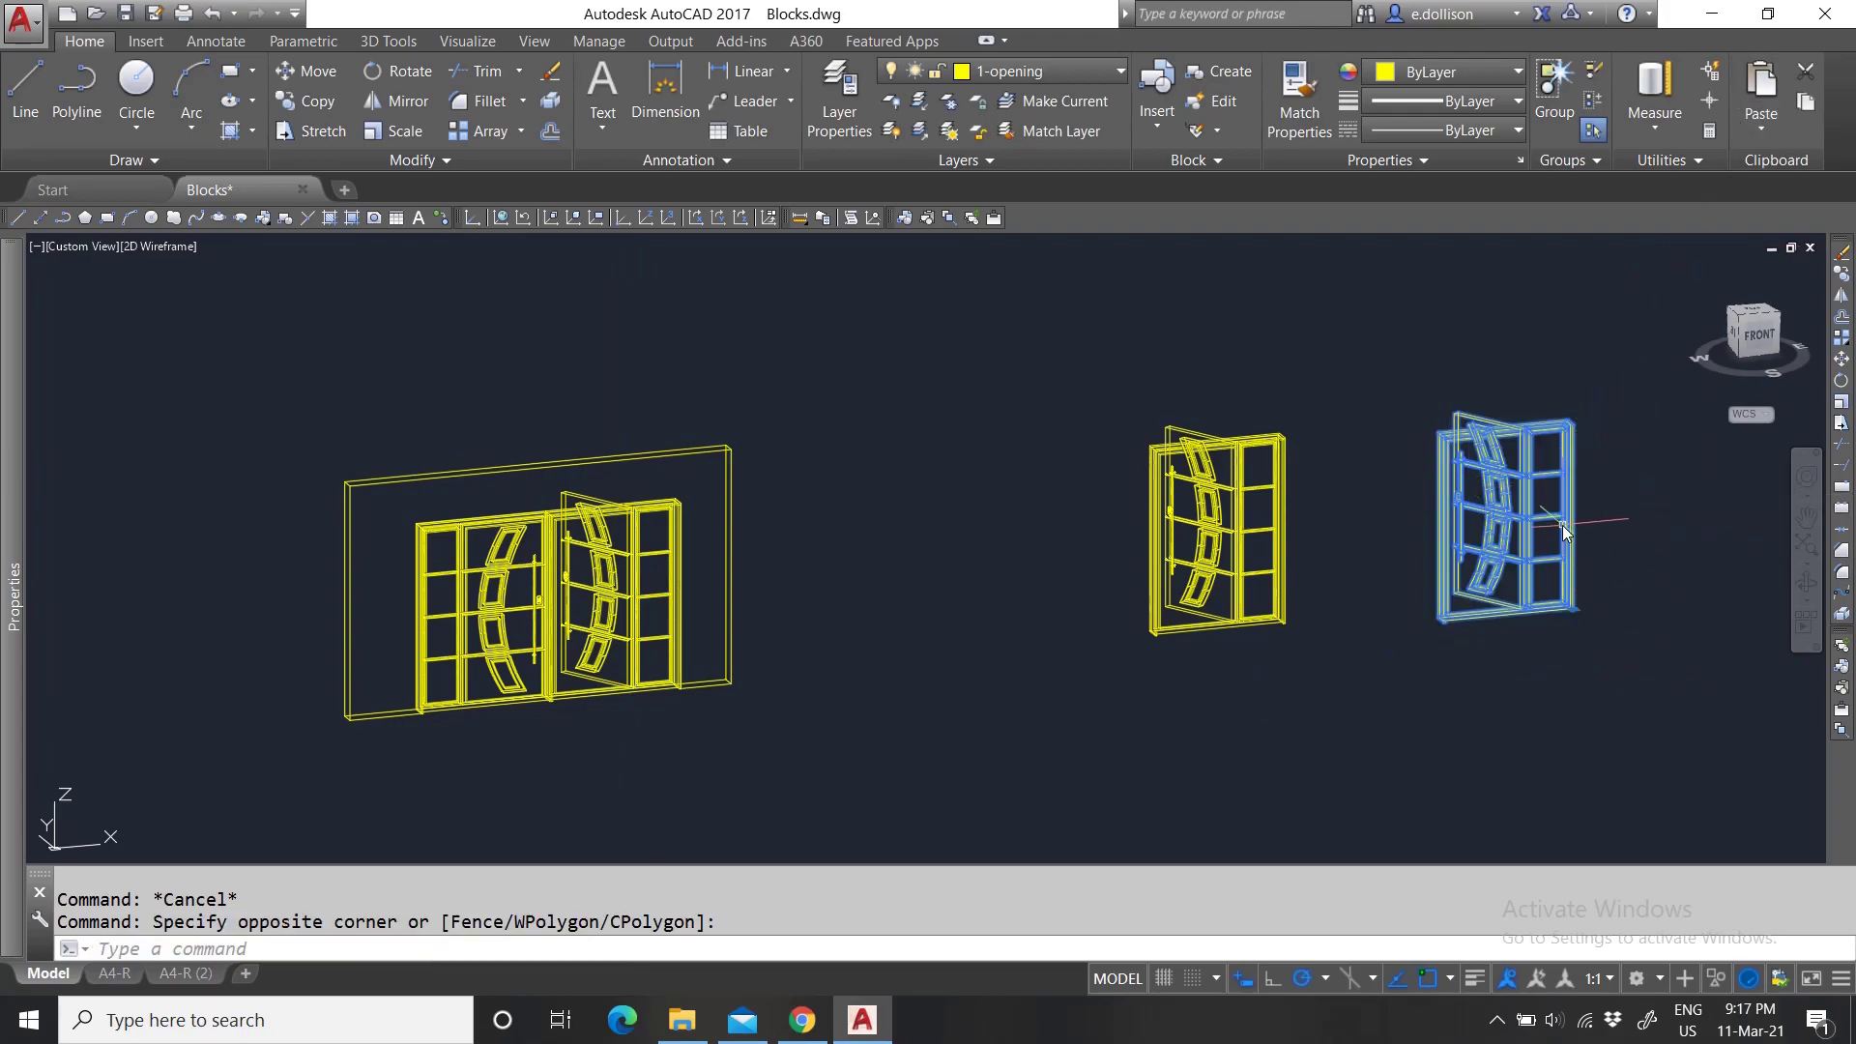
{"action": "mouse_move", "coordinate": [14, 682]}
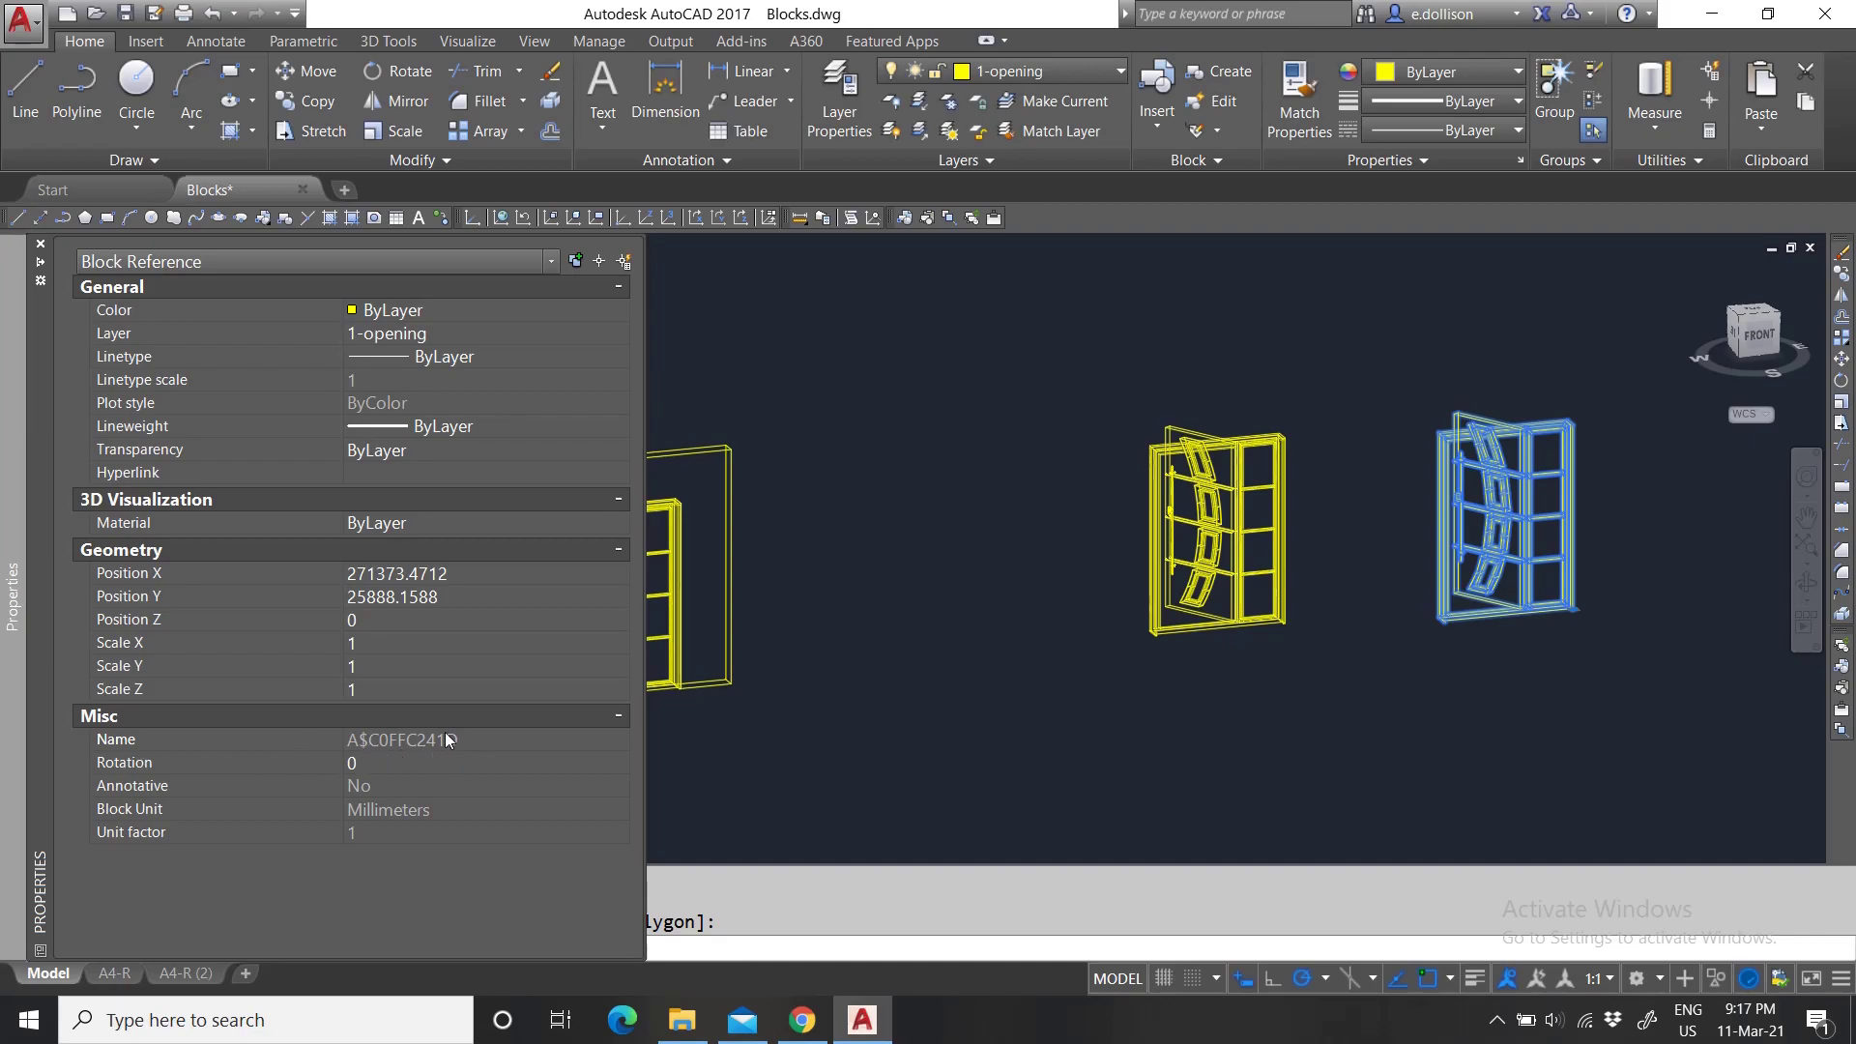
{"action": "key", "text": "ctrl+1"}
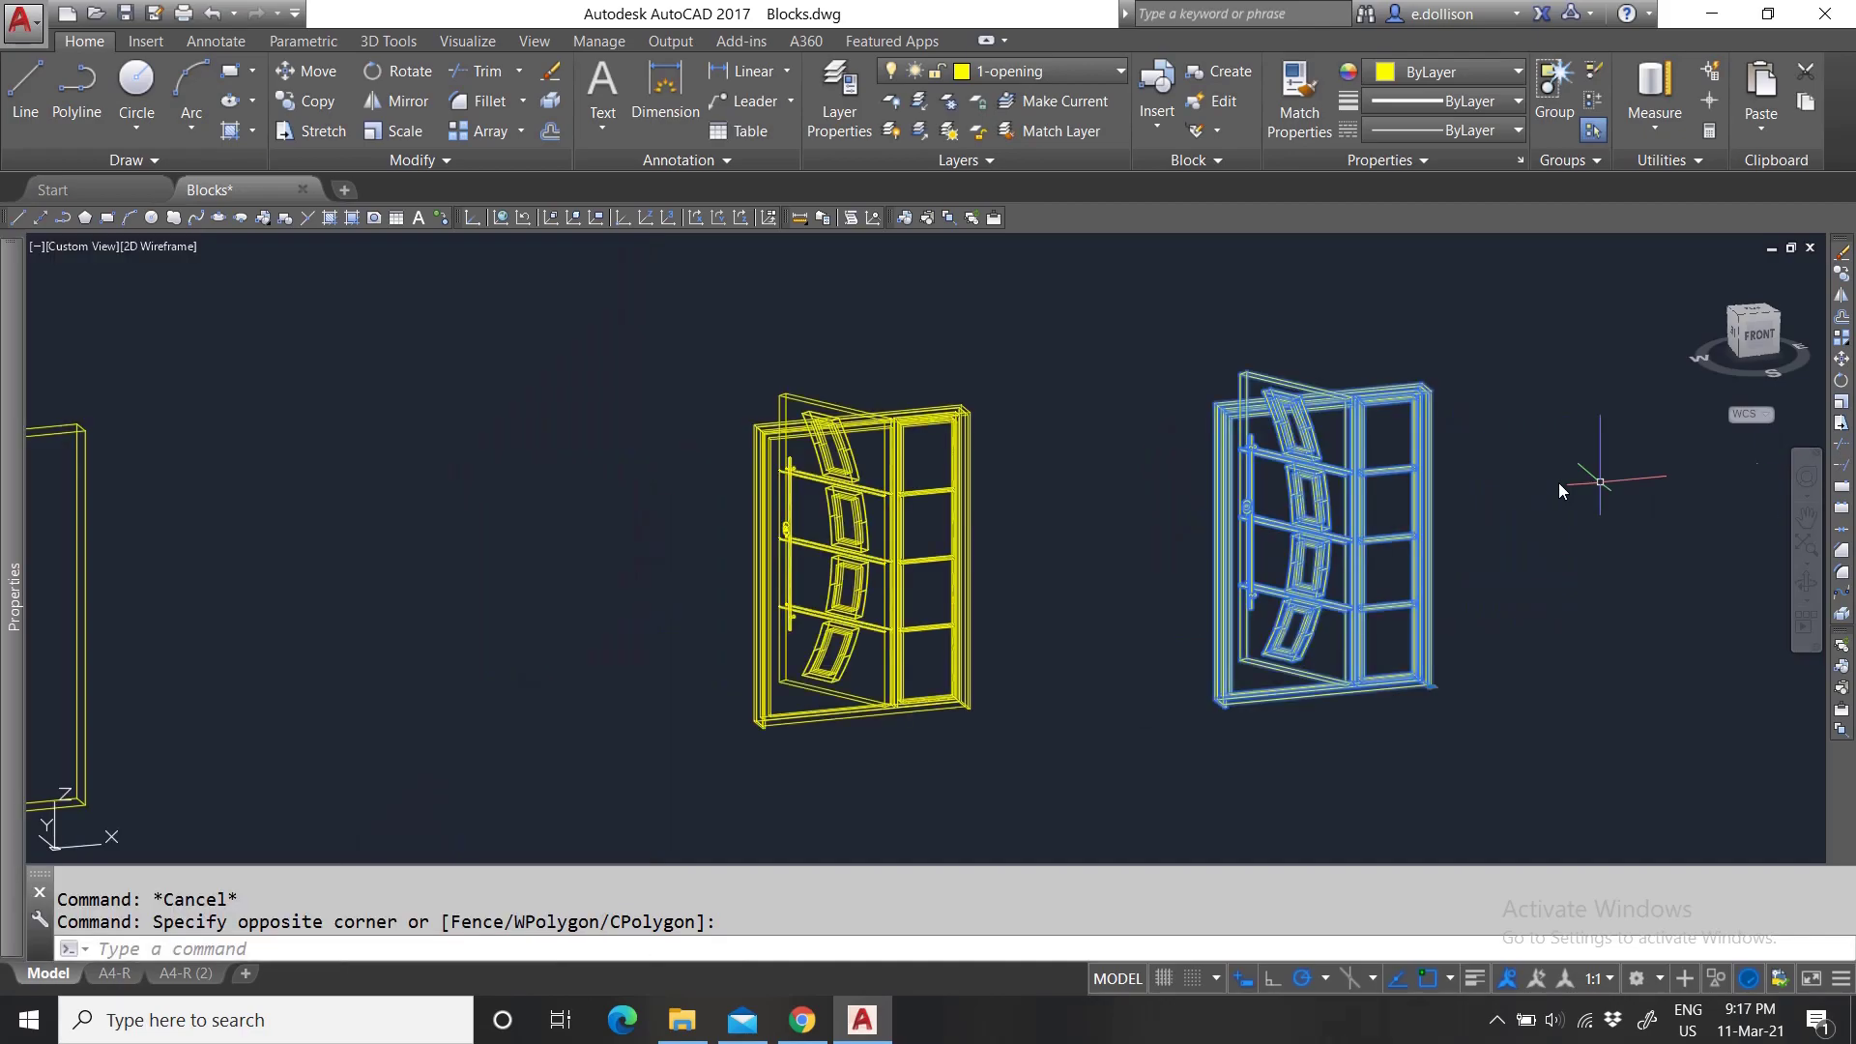
{"action": "scroll", "coordinate": [1527, 493], "scroll_direction": "up", "scroll_amount": 3}
{"action": "scroll", "coordinate": [1360, 560], "scroll_direction": "down", "scroll_amount": 3}
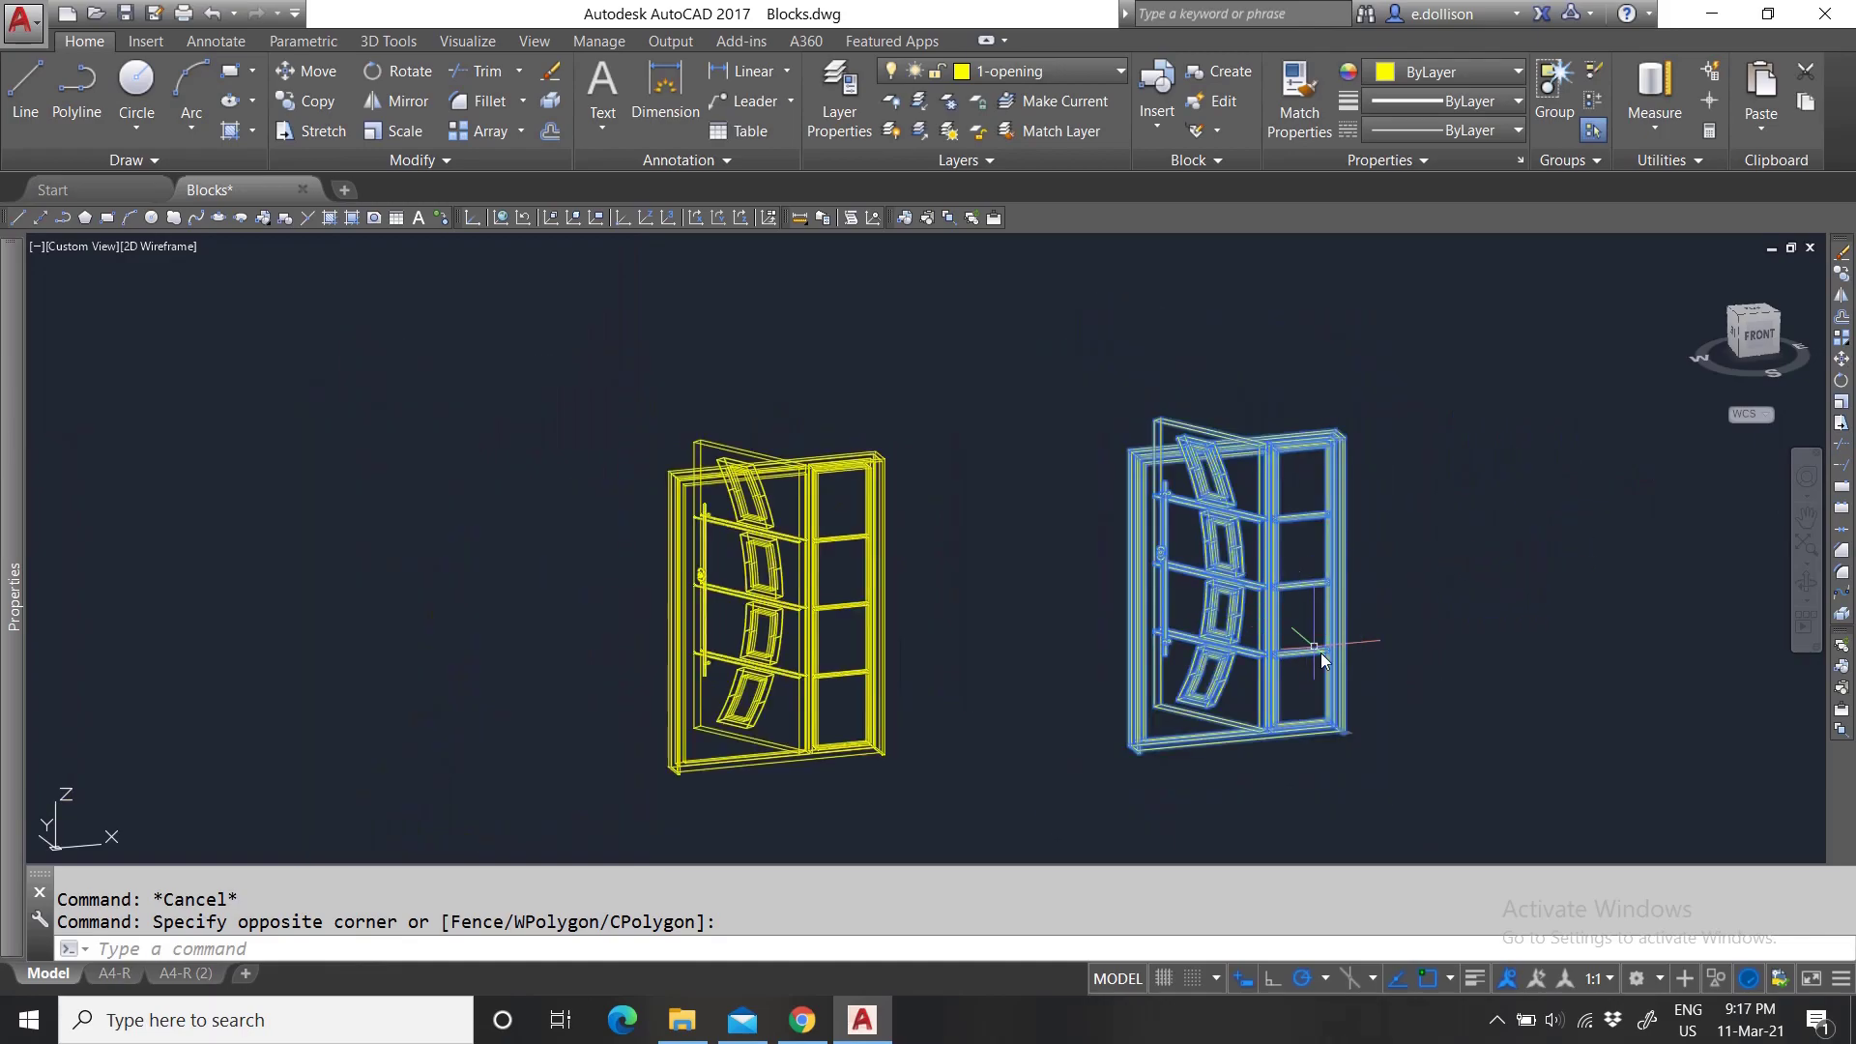
{"action": "scroll", "coordinate": [1344, 648], "scroll_direction": "up", "scroll_amount": 3}
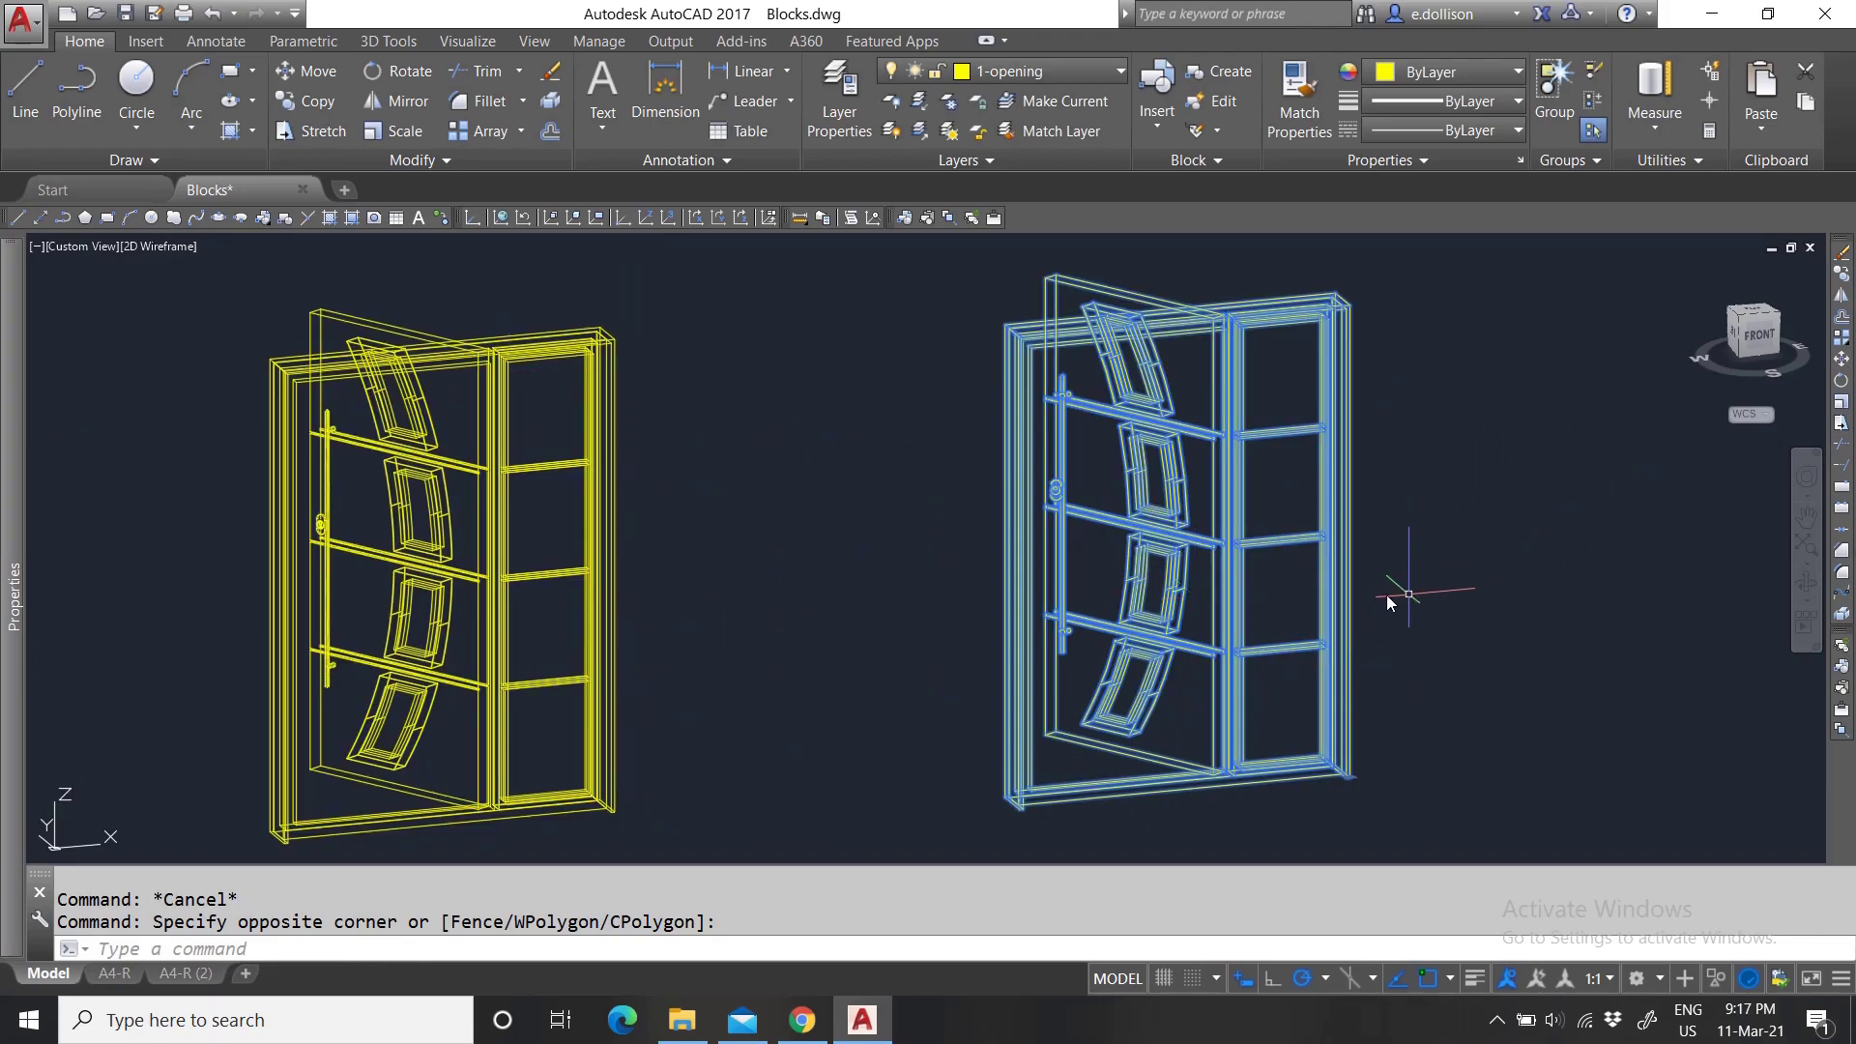
{"action": "key", "text": "ctrl+1"}
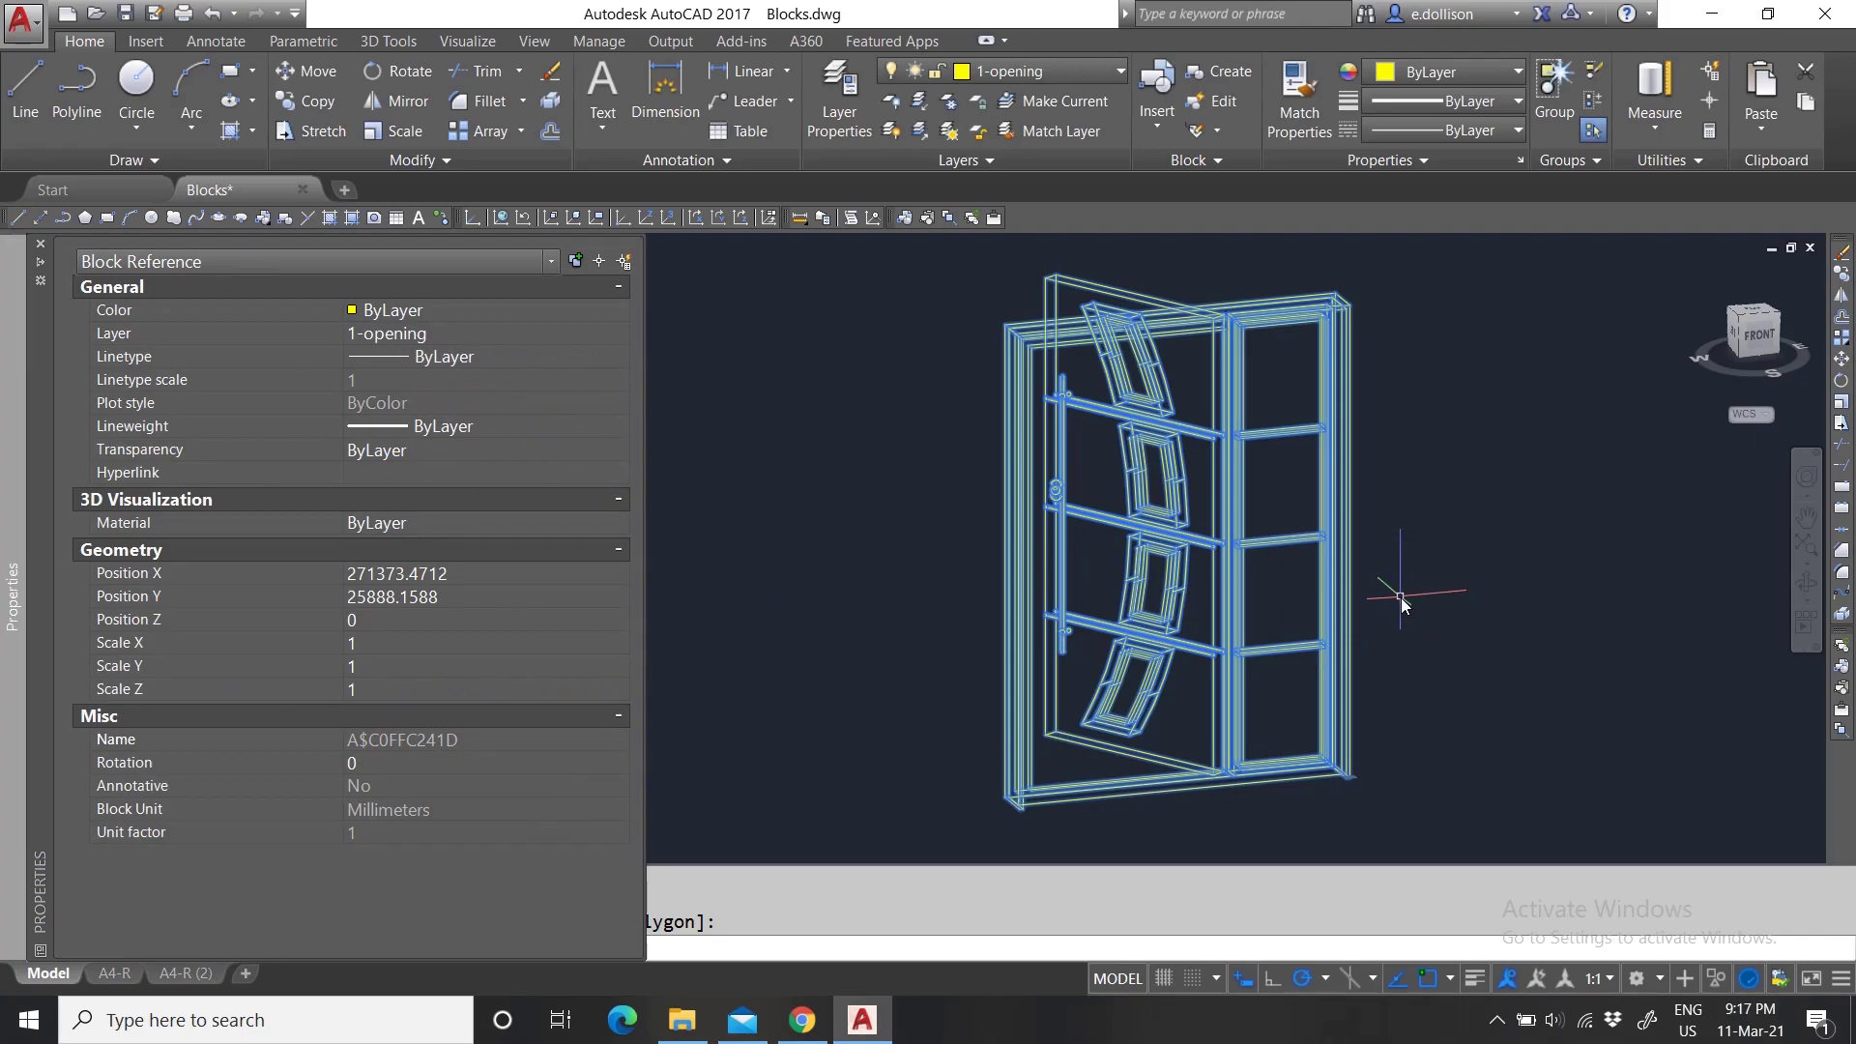
{"action": "key", "text": "ctrl+1"}
{"action": "key", "text": "Escape"}
Rename the pasted door's block from A$C0FFC241D to Door.
{"action": "scroll", "coordinate": [1102, 648], "scroll_direction": "down", "scroll_amount": 2}
{"action": "scroll", "coordinate": [1173, 634], "scroll_direction": "up", "scroll_amount": 2}
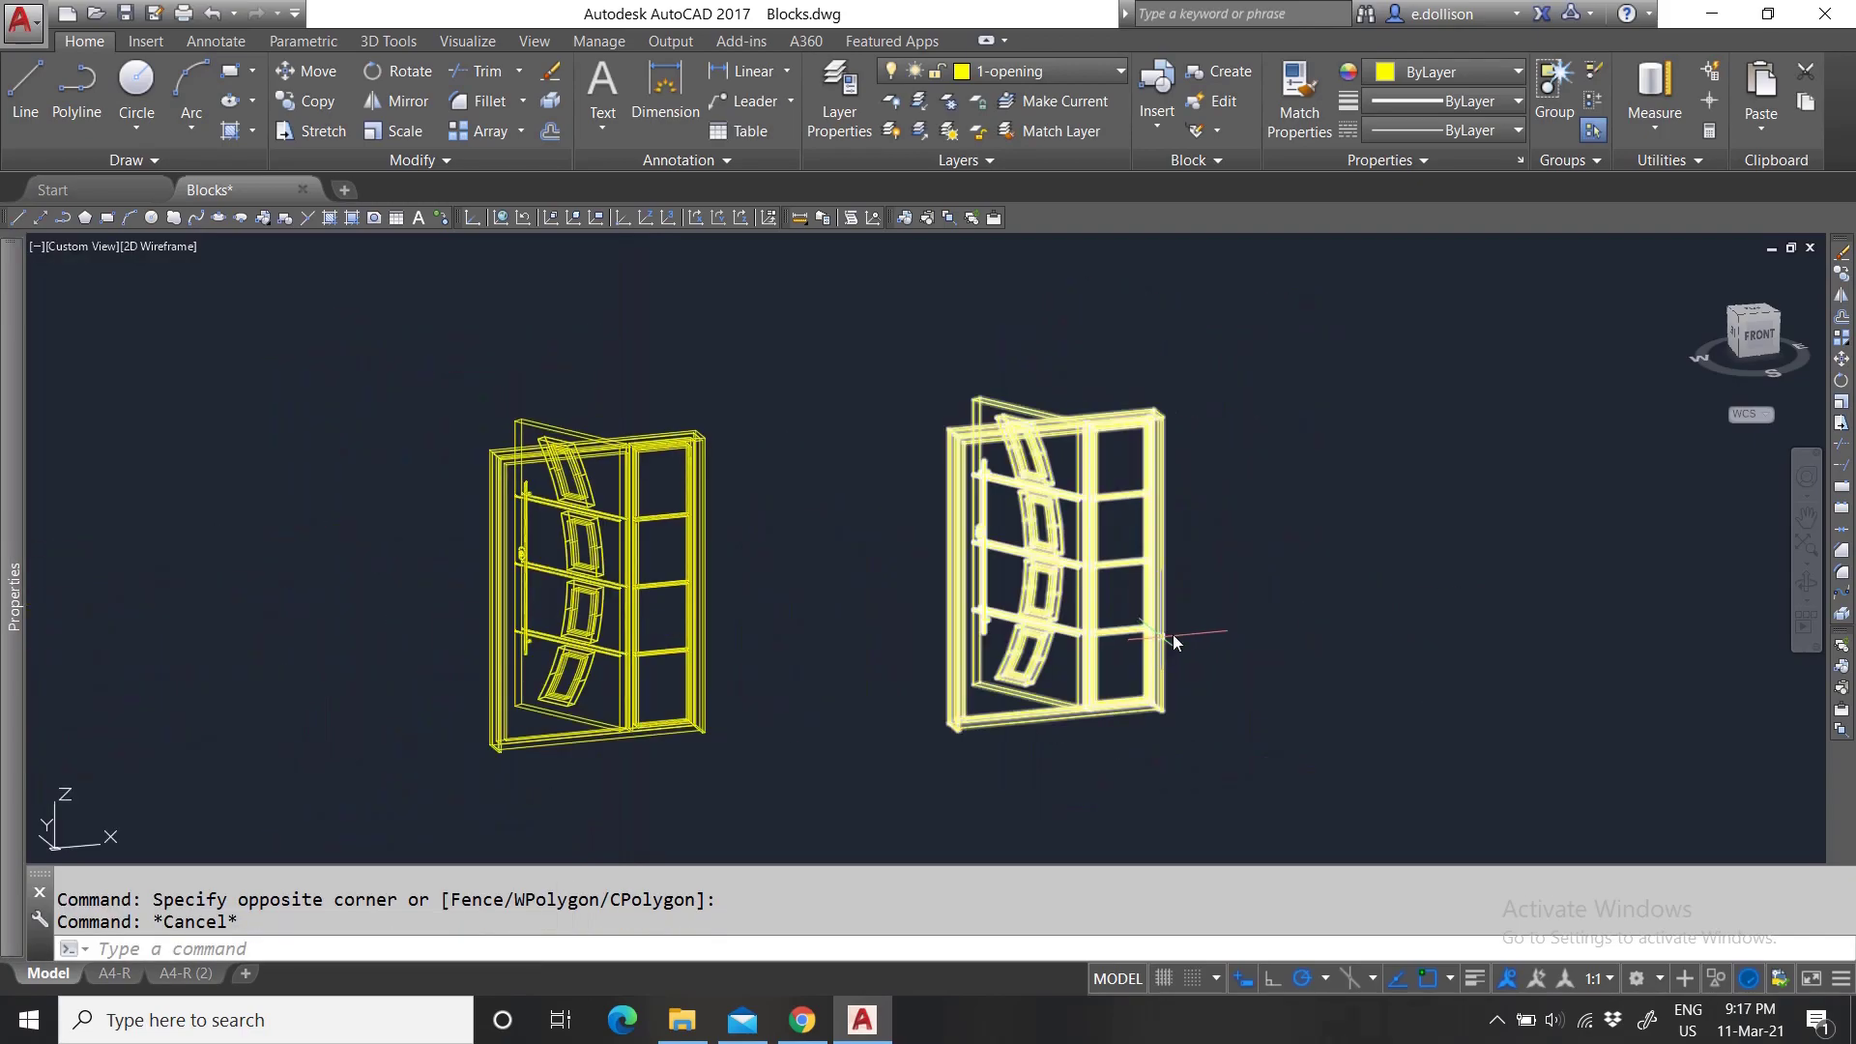
{"action": "type", "text": "renm"}
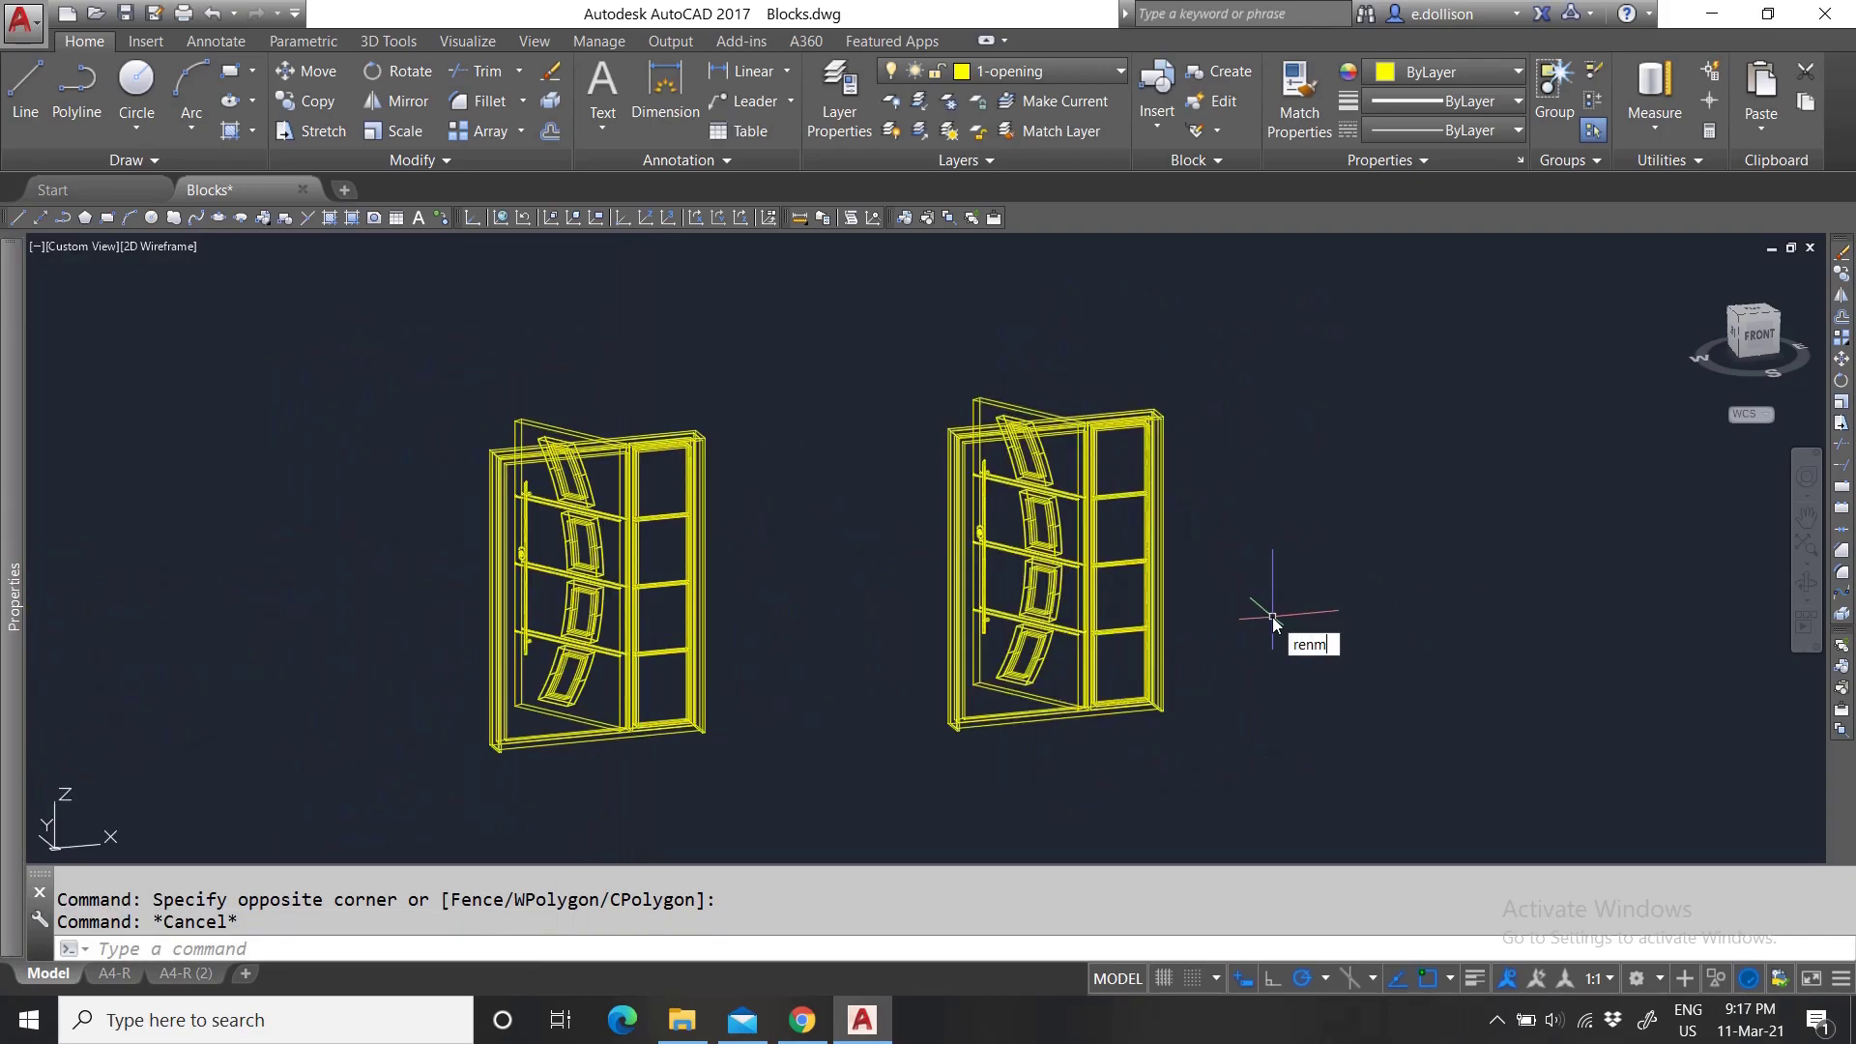
{"action": "key", "text": "Return"}
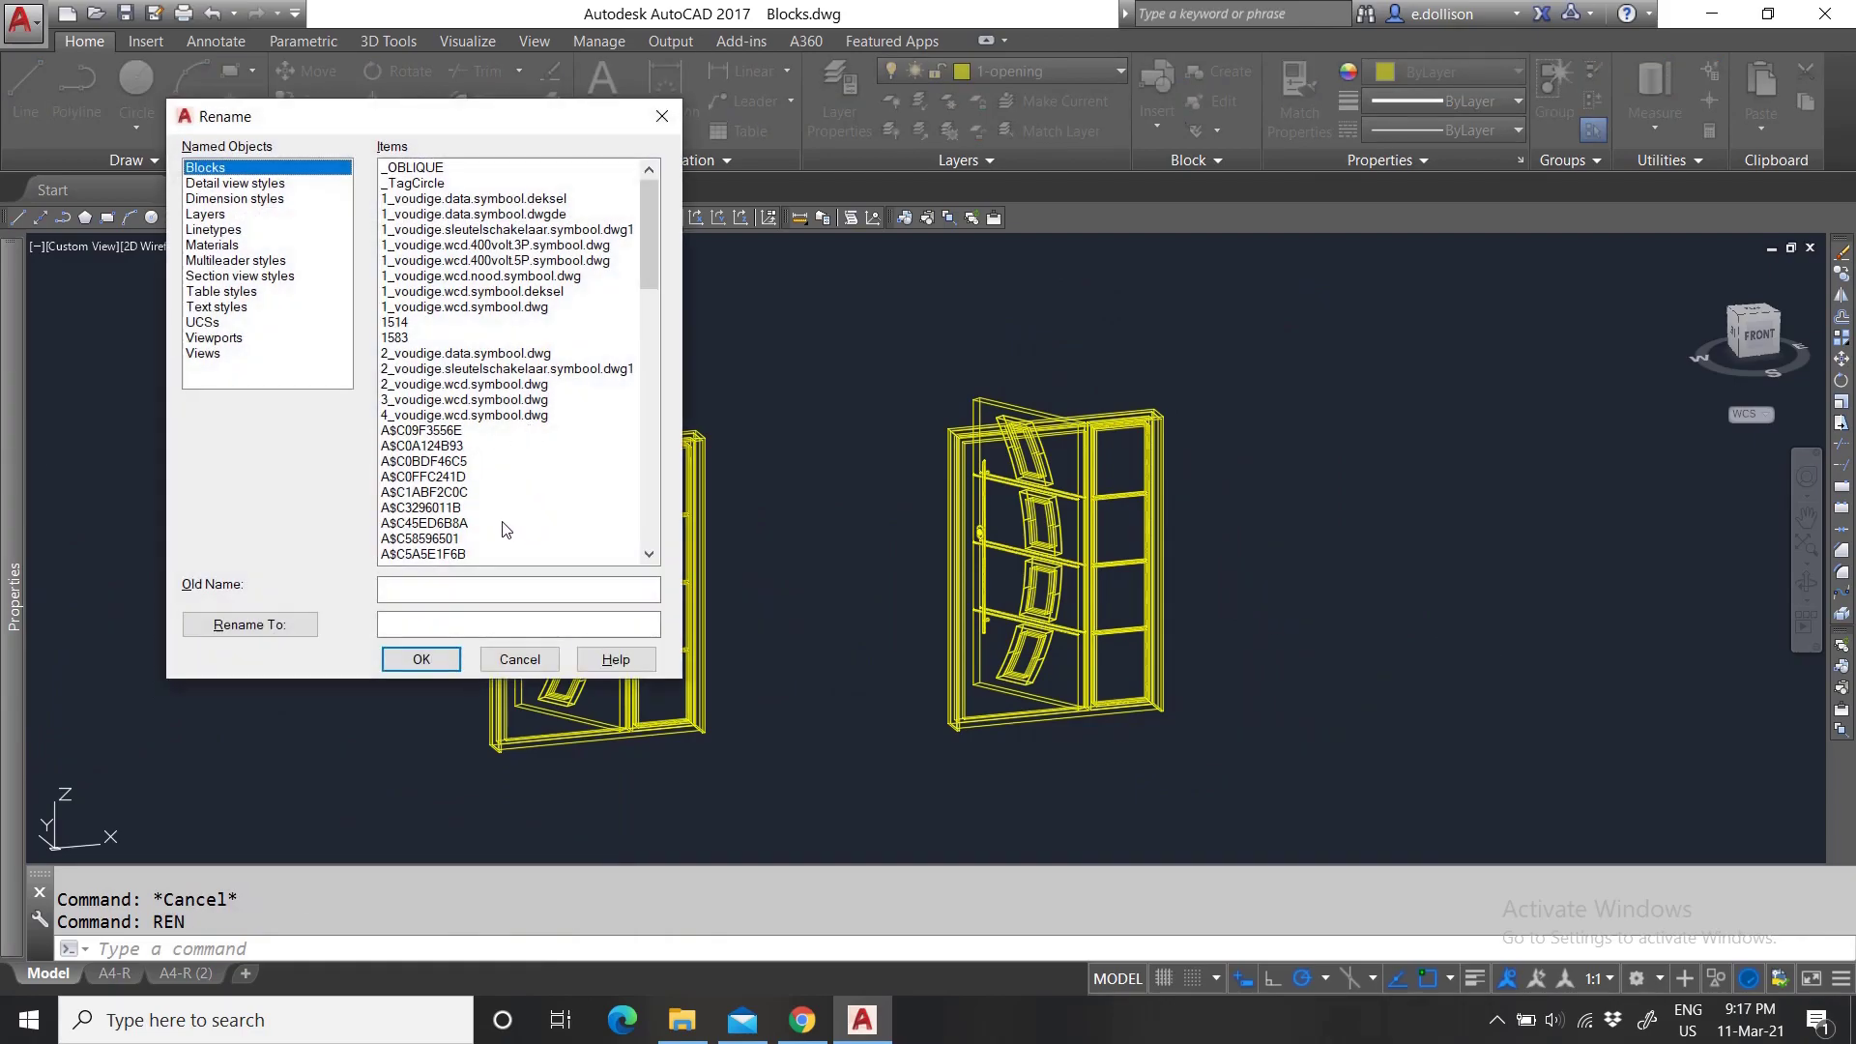
{"action": "left_click", "coordinate": [433, 480]}
{"action": "left_click", "coordinate": [423, 625]}
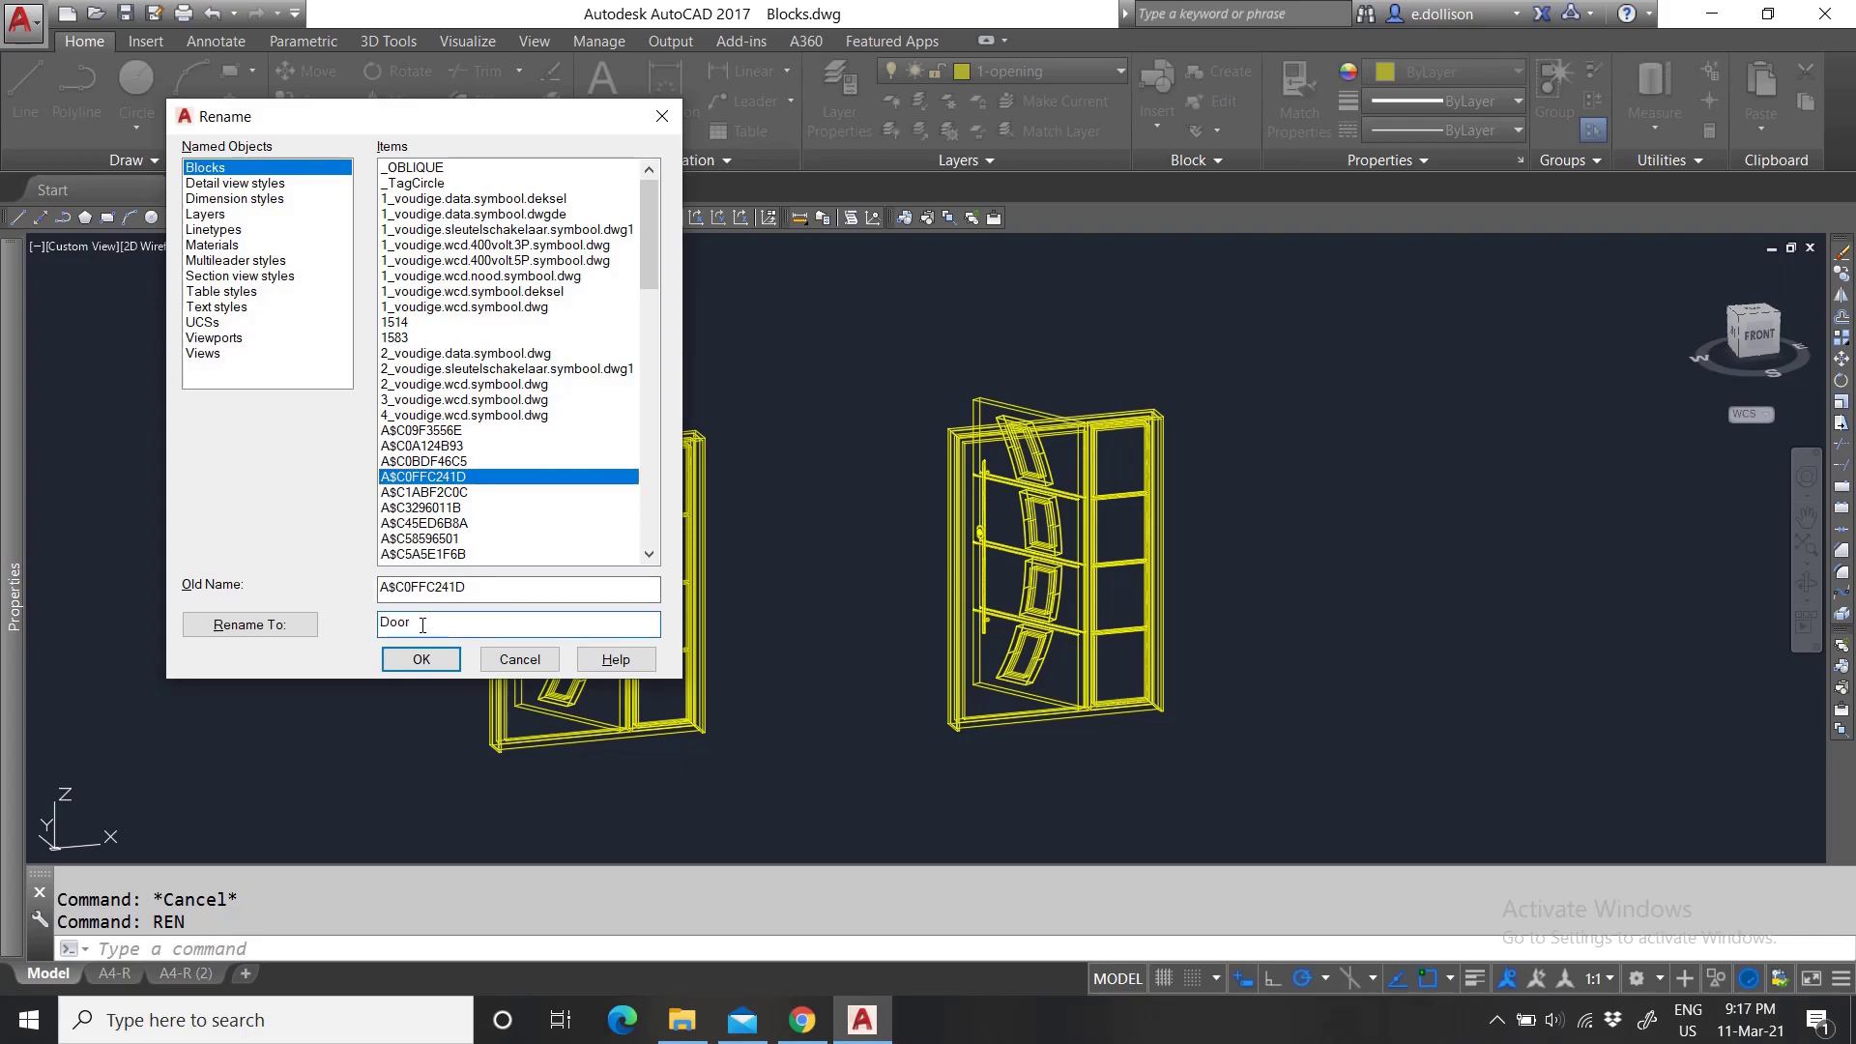
{"action": "left_click", "coordinate": [422, 659]}
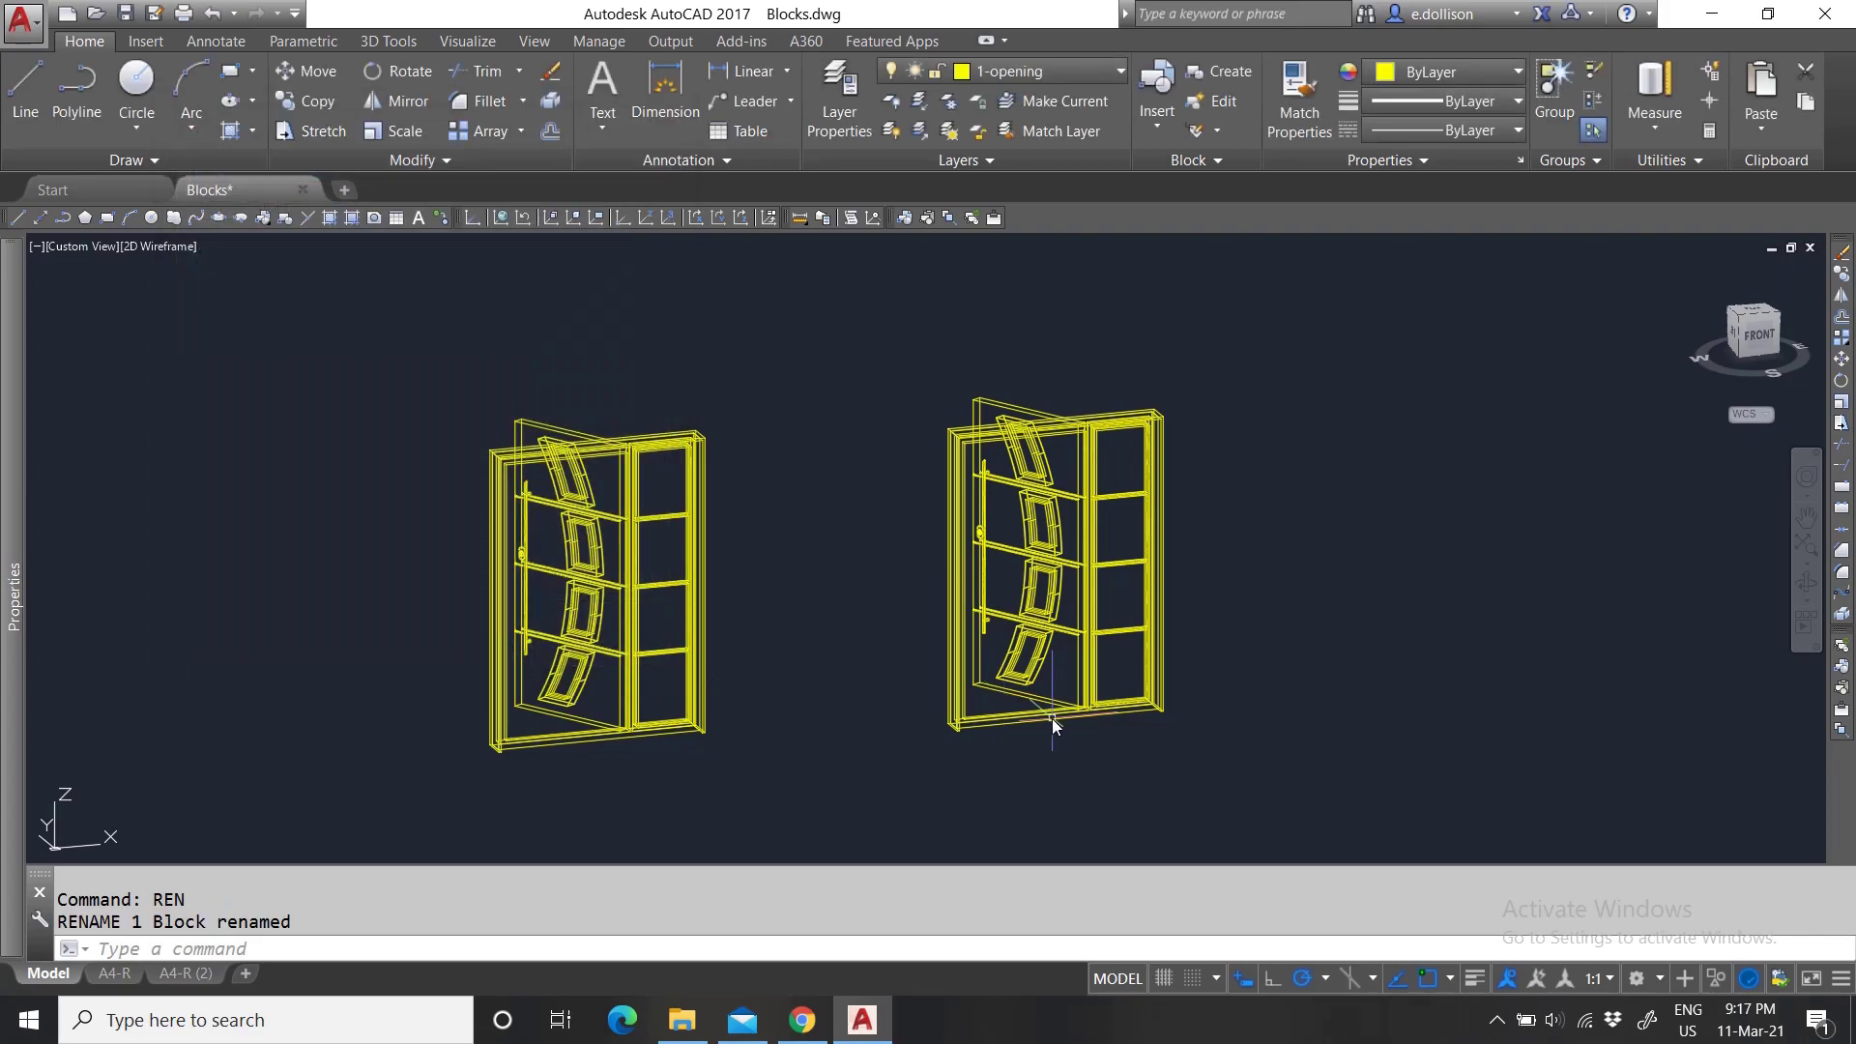
Check the block name of the pasted door in its properties and clear the selection.
{"action": "left_click", "coordinate": [1176, 777]}
{"action": "left_click", "coordinate": [1031, 606]}
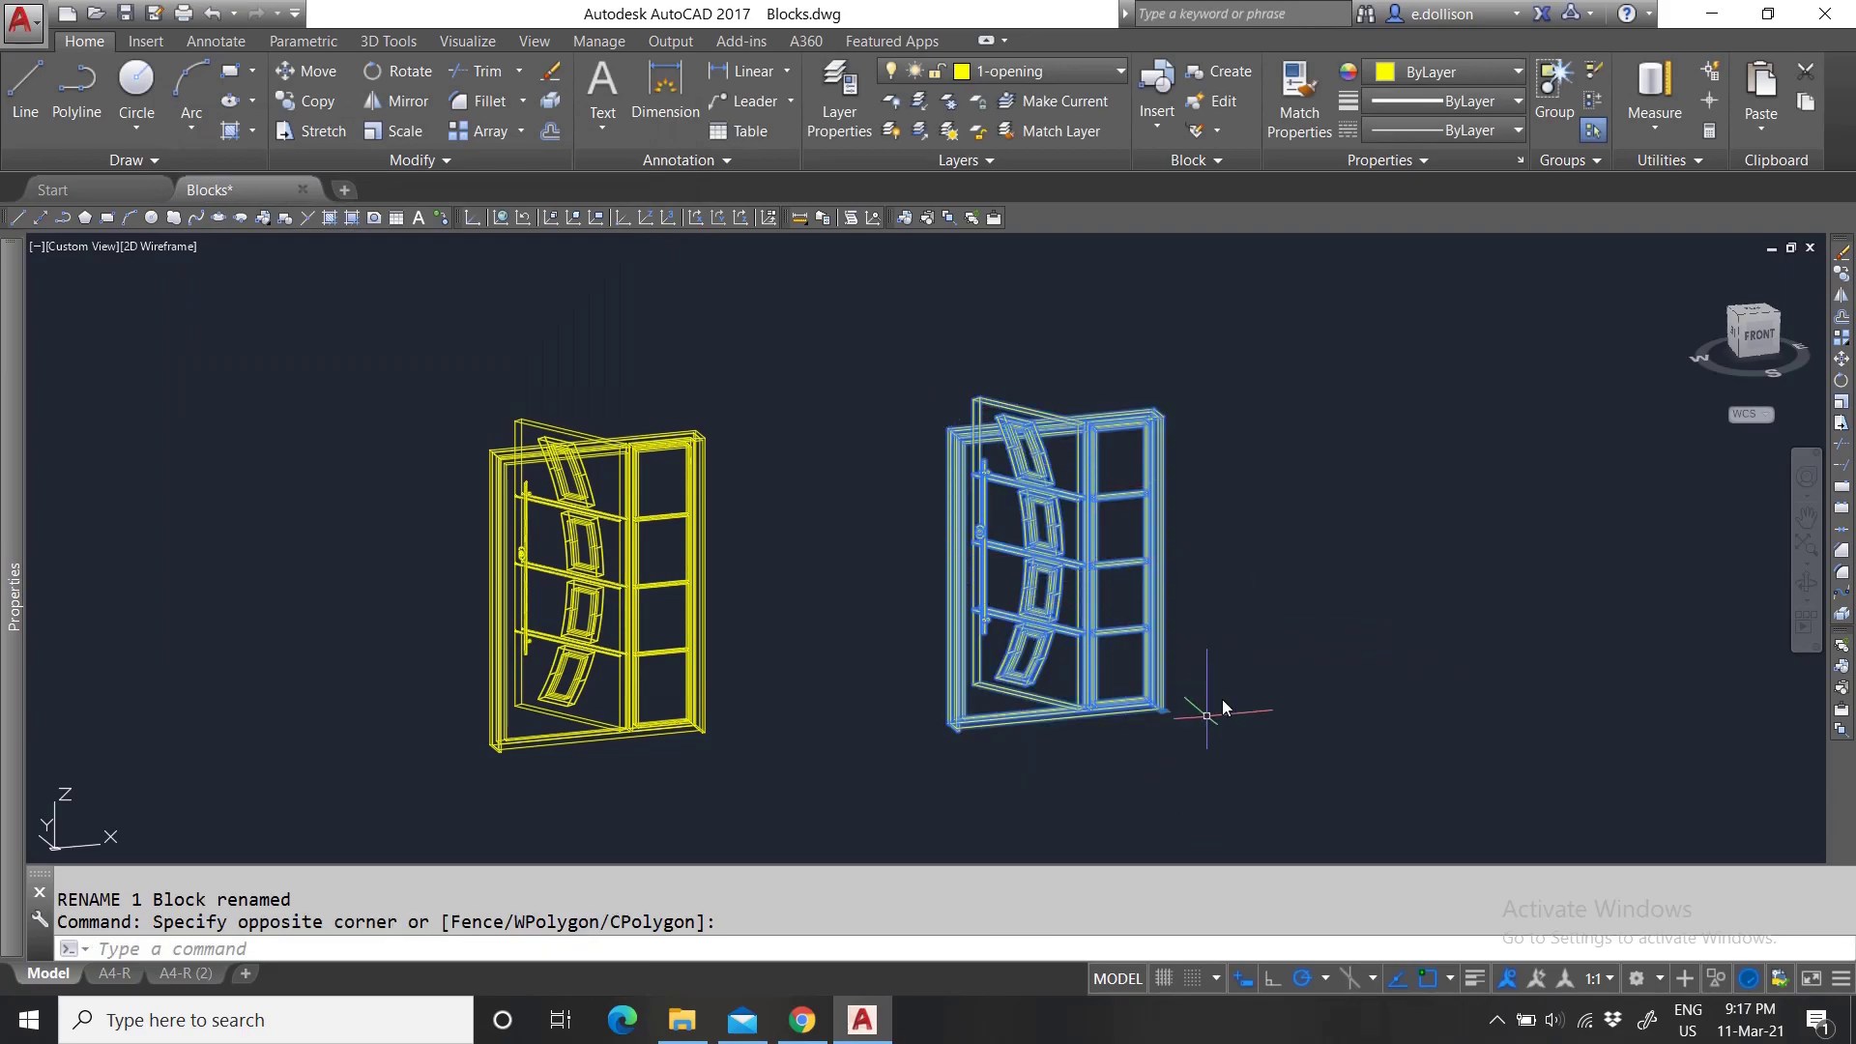
{"action": "mouse_move", "coordinate": [5, 790]}
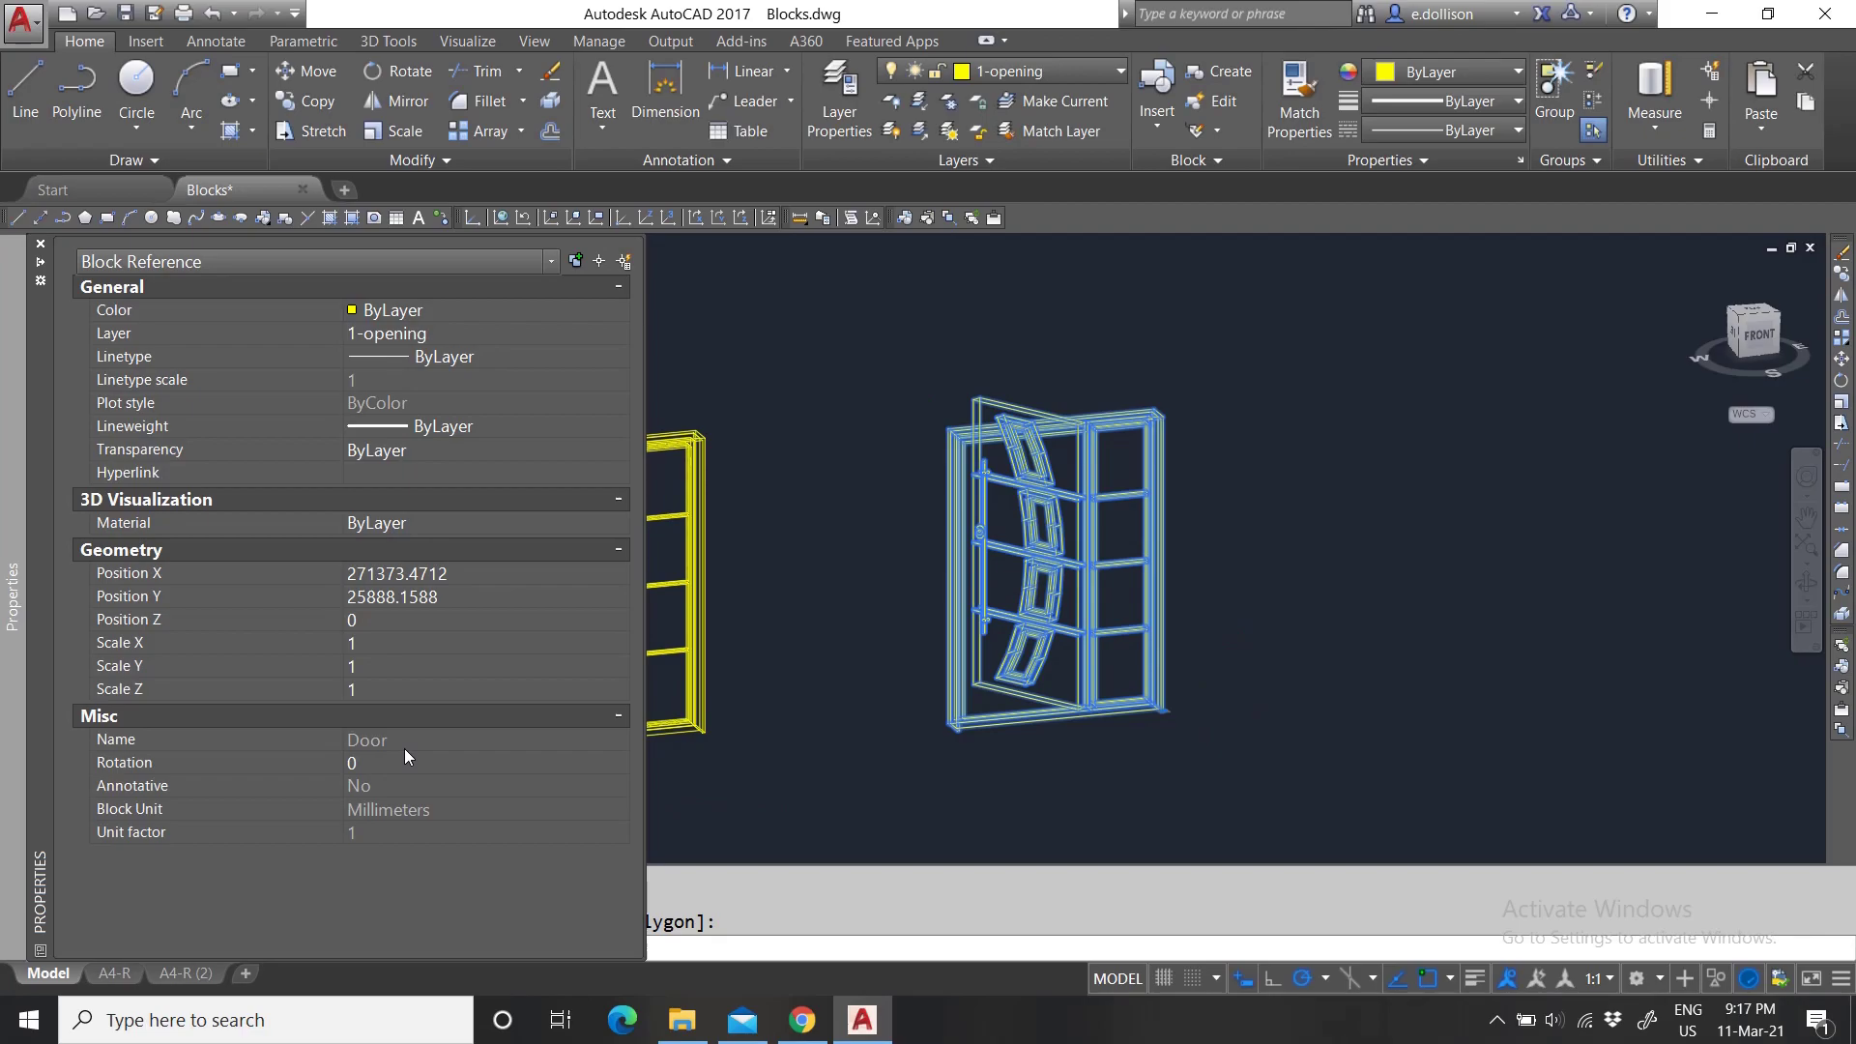
{"action": "key", "text": "Escape"}
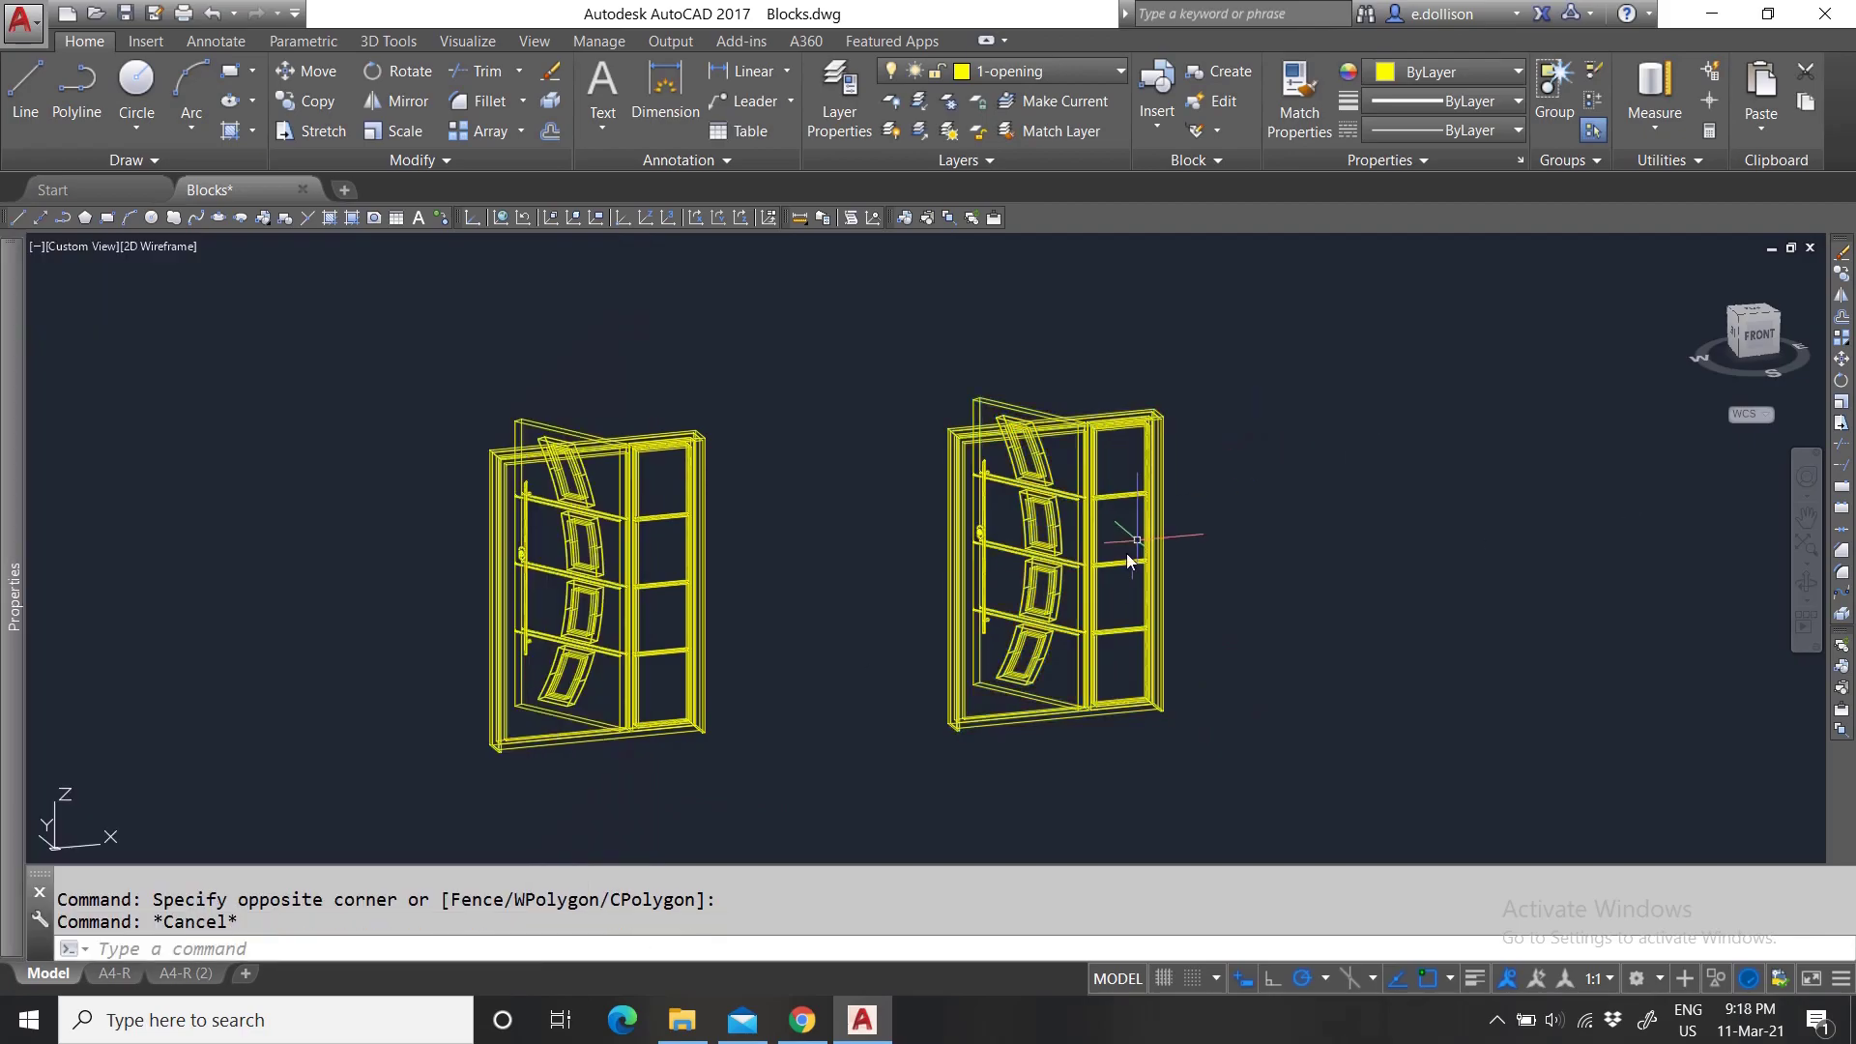
{"action": "scroll", "coordinate": [1128, 553], "scroll_direction": "down", "scroll_amount": 3}
{"action": "scroll", "coordinate": [1133, 577], "scroll_direction": "up", "scroll_amount": 4}
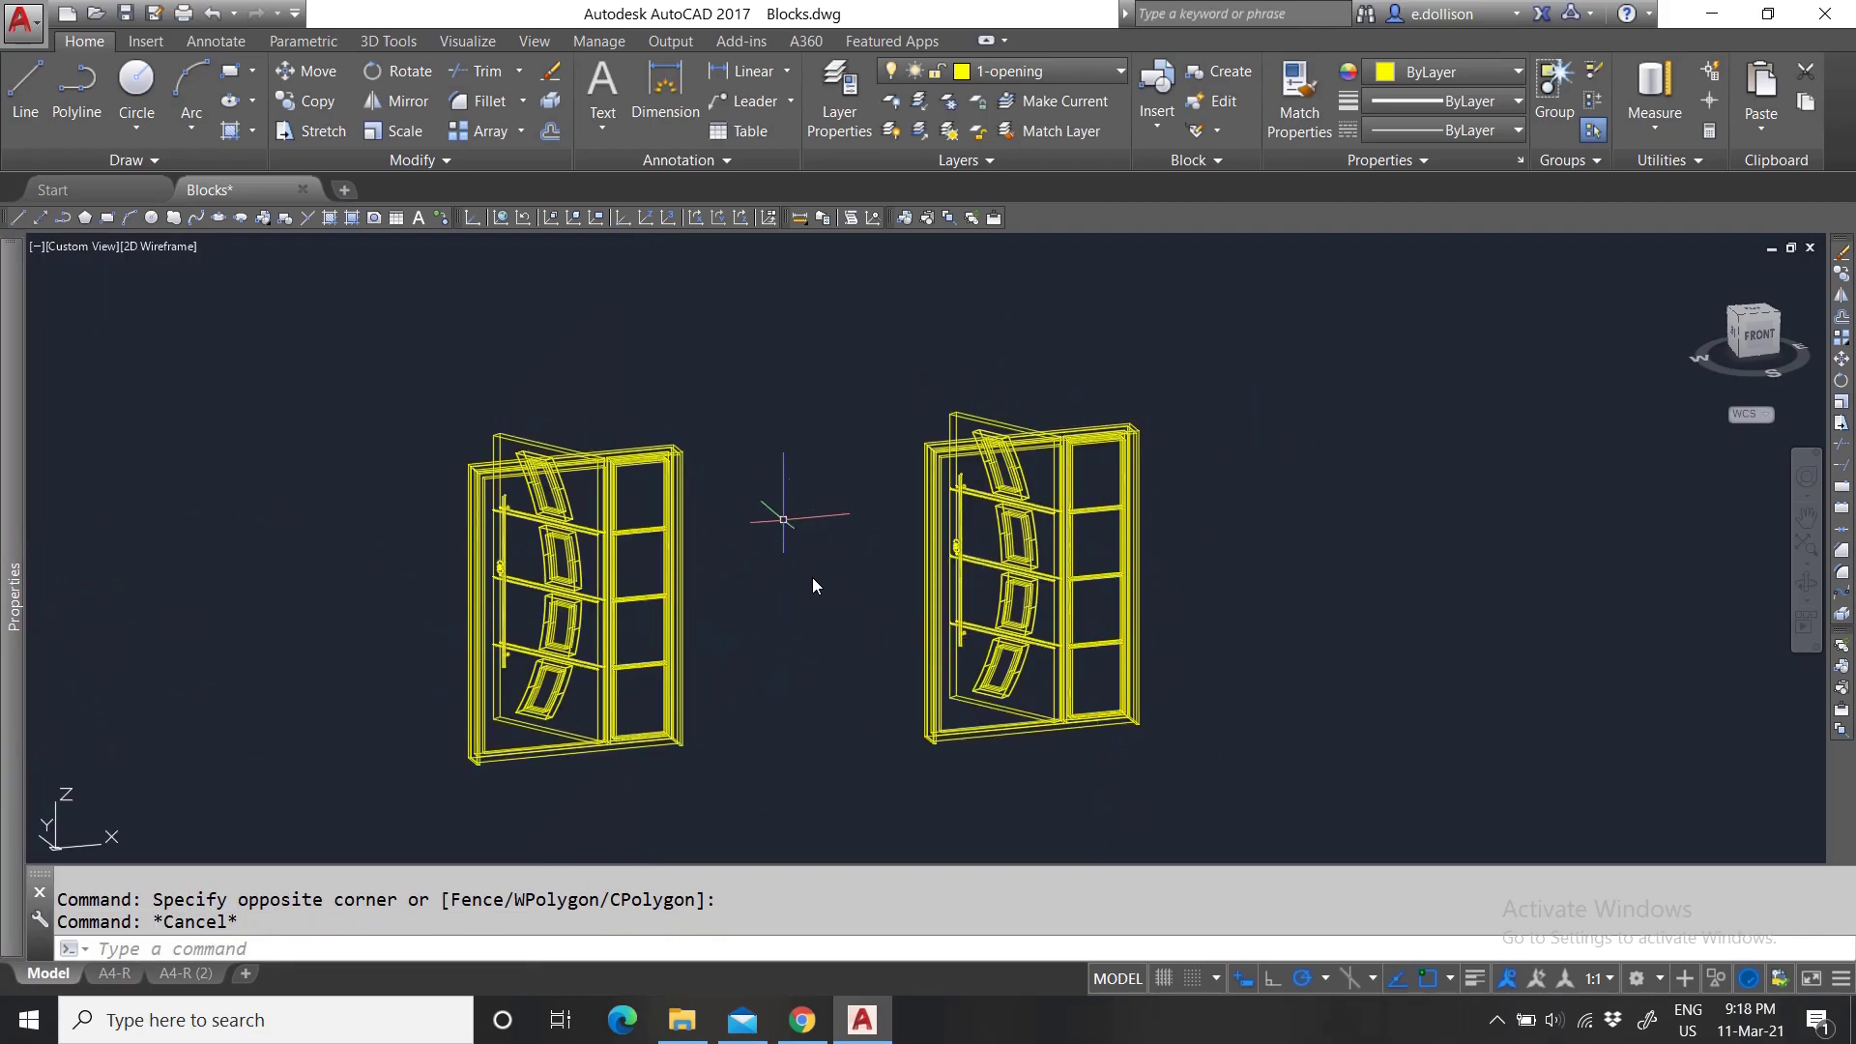
{"action": "scroll", "coordinate": [1054, 669], "scroll_direction": "down", "scroll_amount": 3}
{"action": "scroll", "coordinate": [1054, 669], "scroll_direction": "up", "scroll_amount": 2}
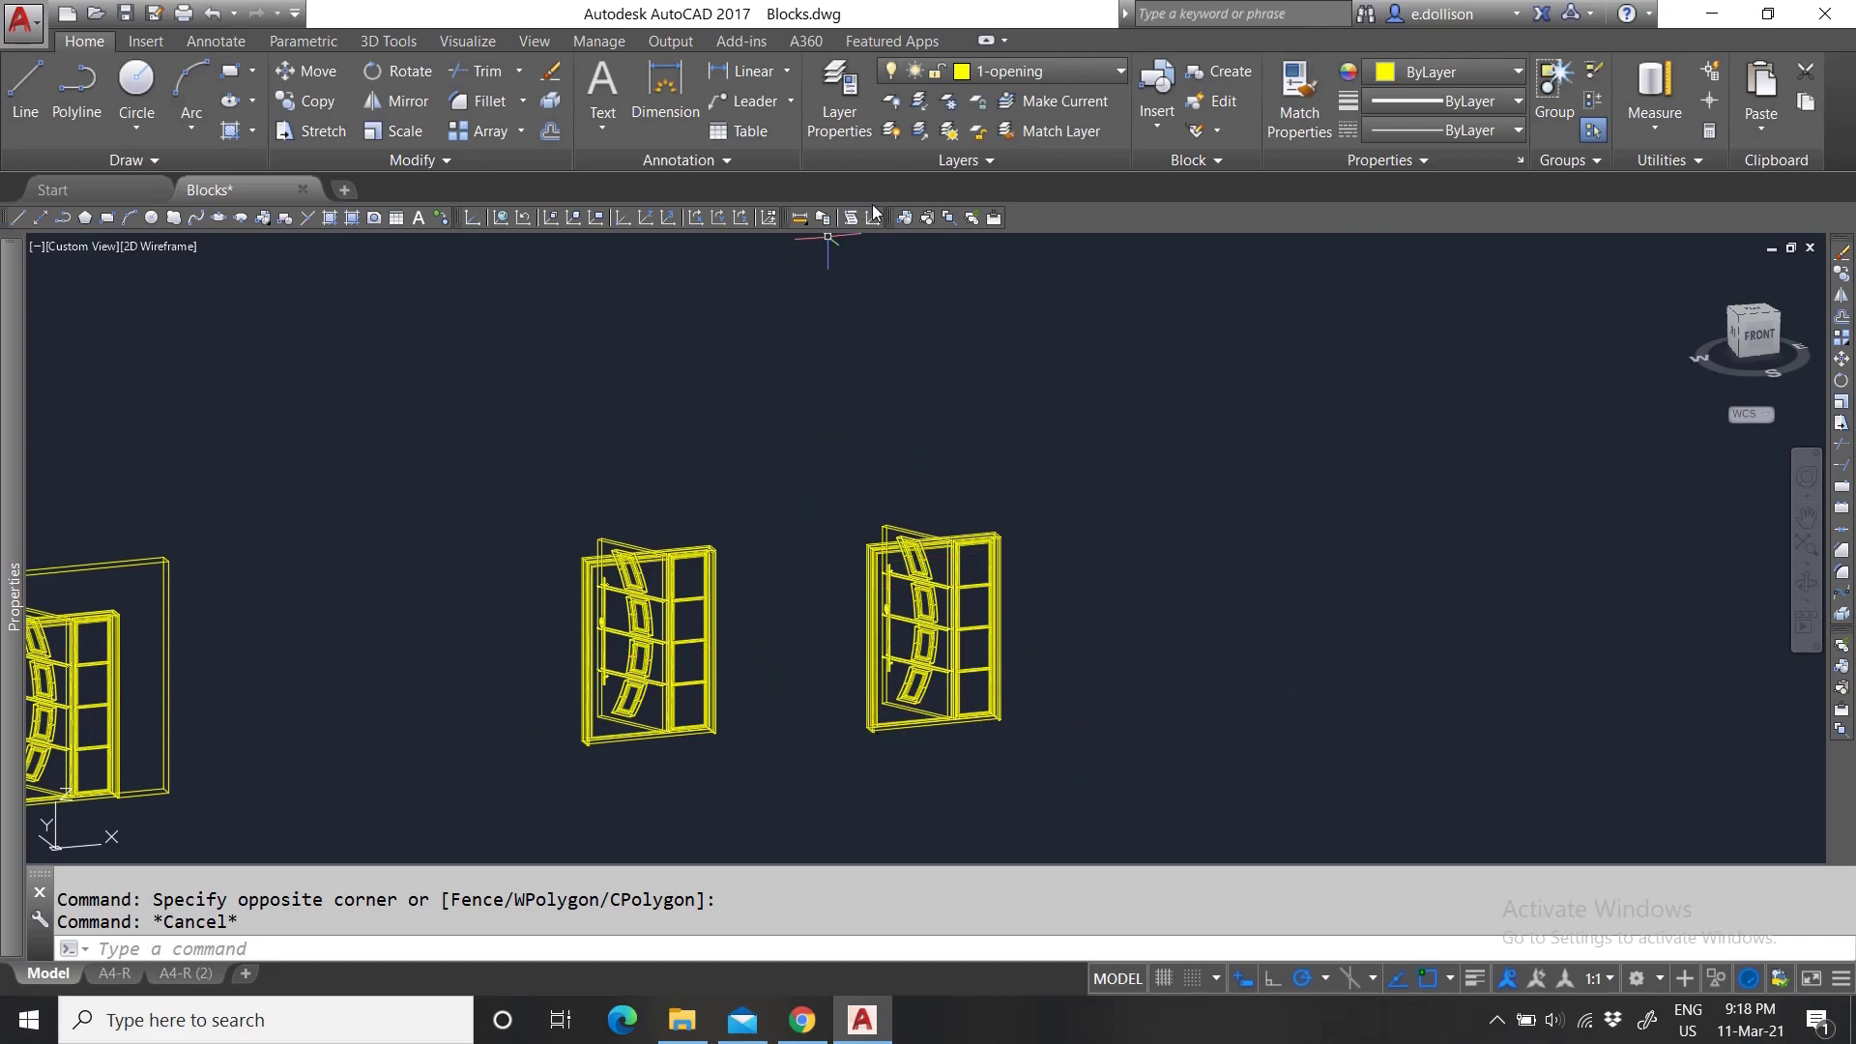
{"action": "left_click", "coordinate": [1759, 129]}
Examine the automatically named A$C blocks in the Rename list of blocks and close it without renaming anything.
{"action": "type", "text": "RE"}
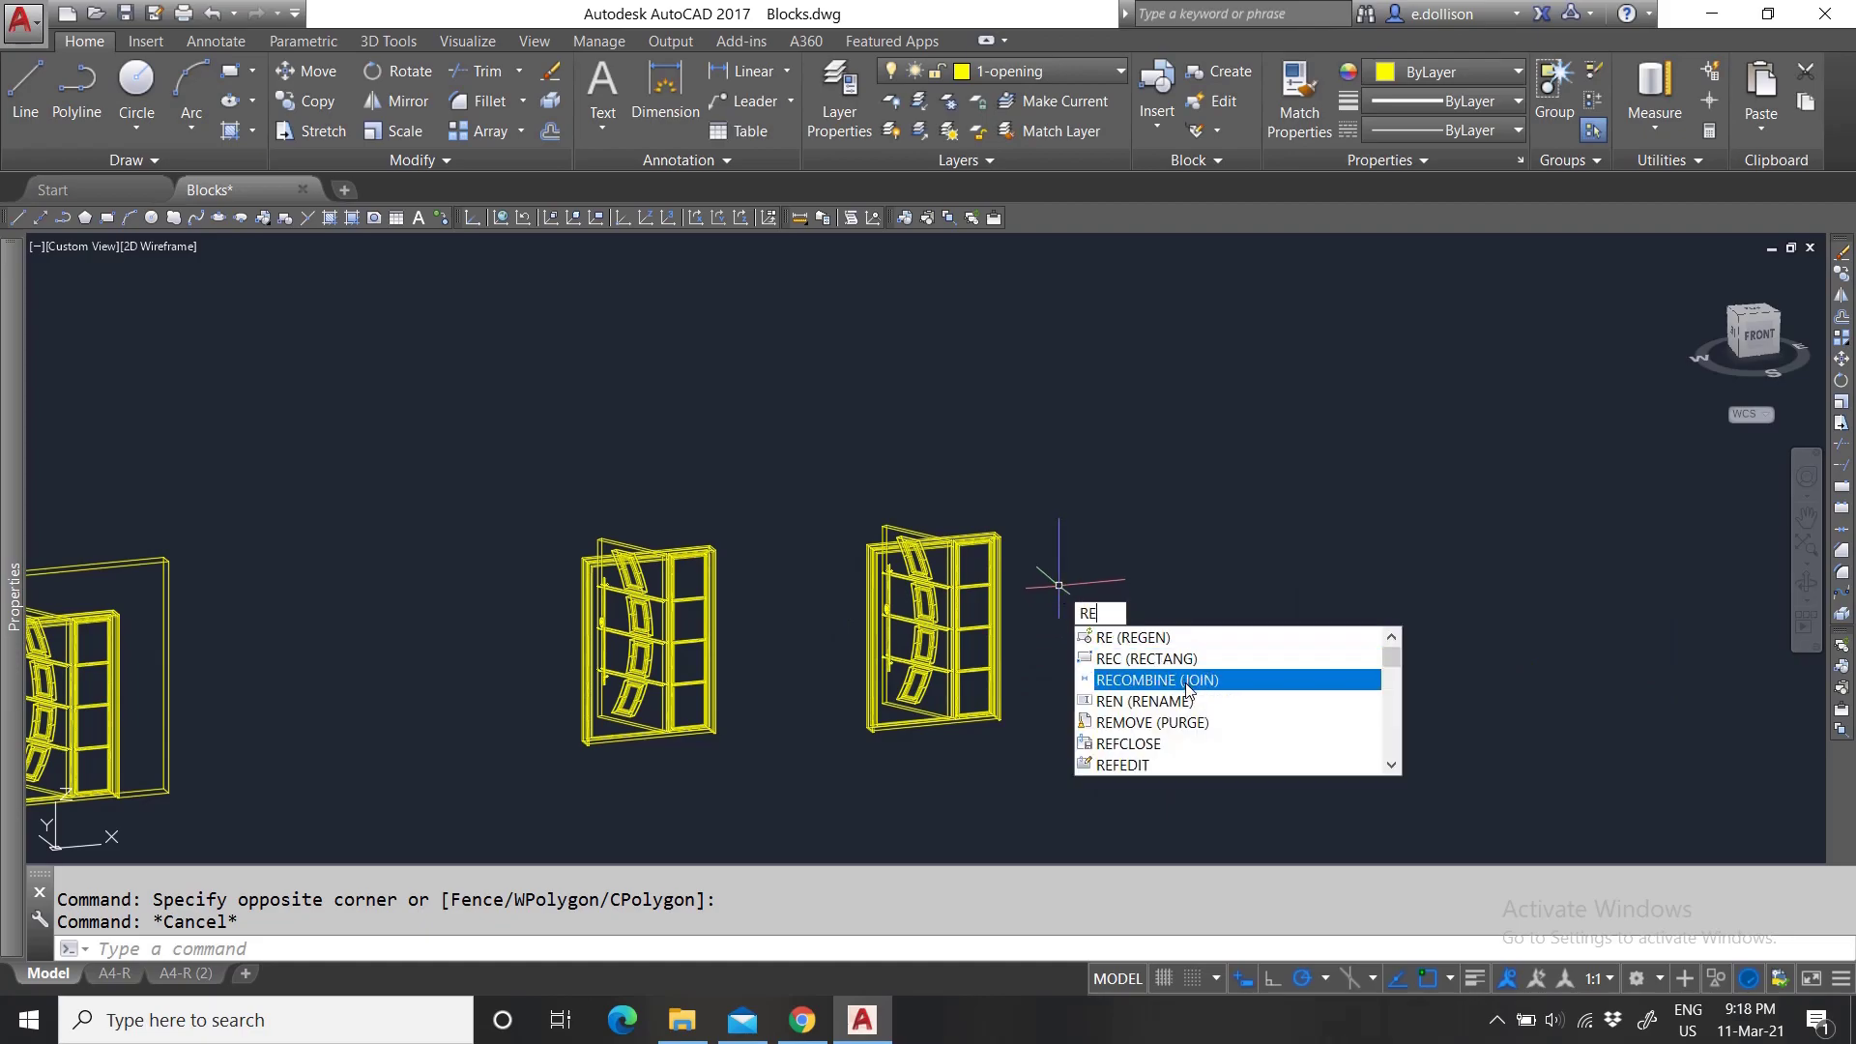
{"action": "left_click", "coordinate": [1160, 700]}
{"action": "scroll", "coordinate": [574, 426], "scroll_direction": "down", "scroll_amount": 4}
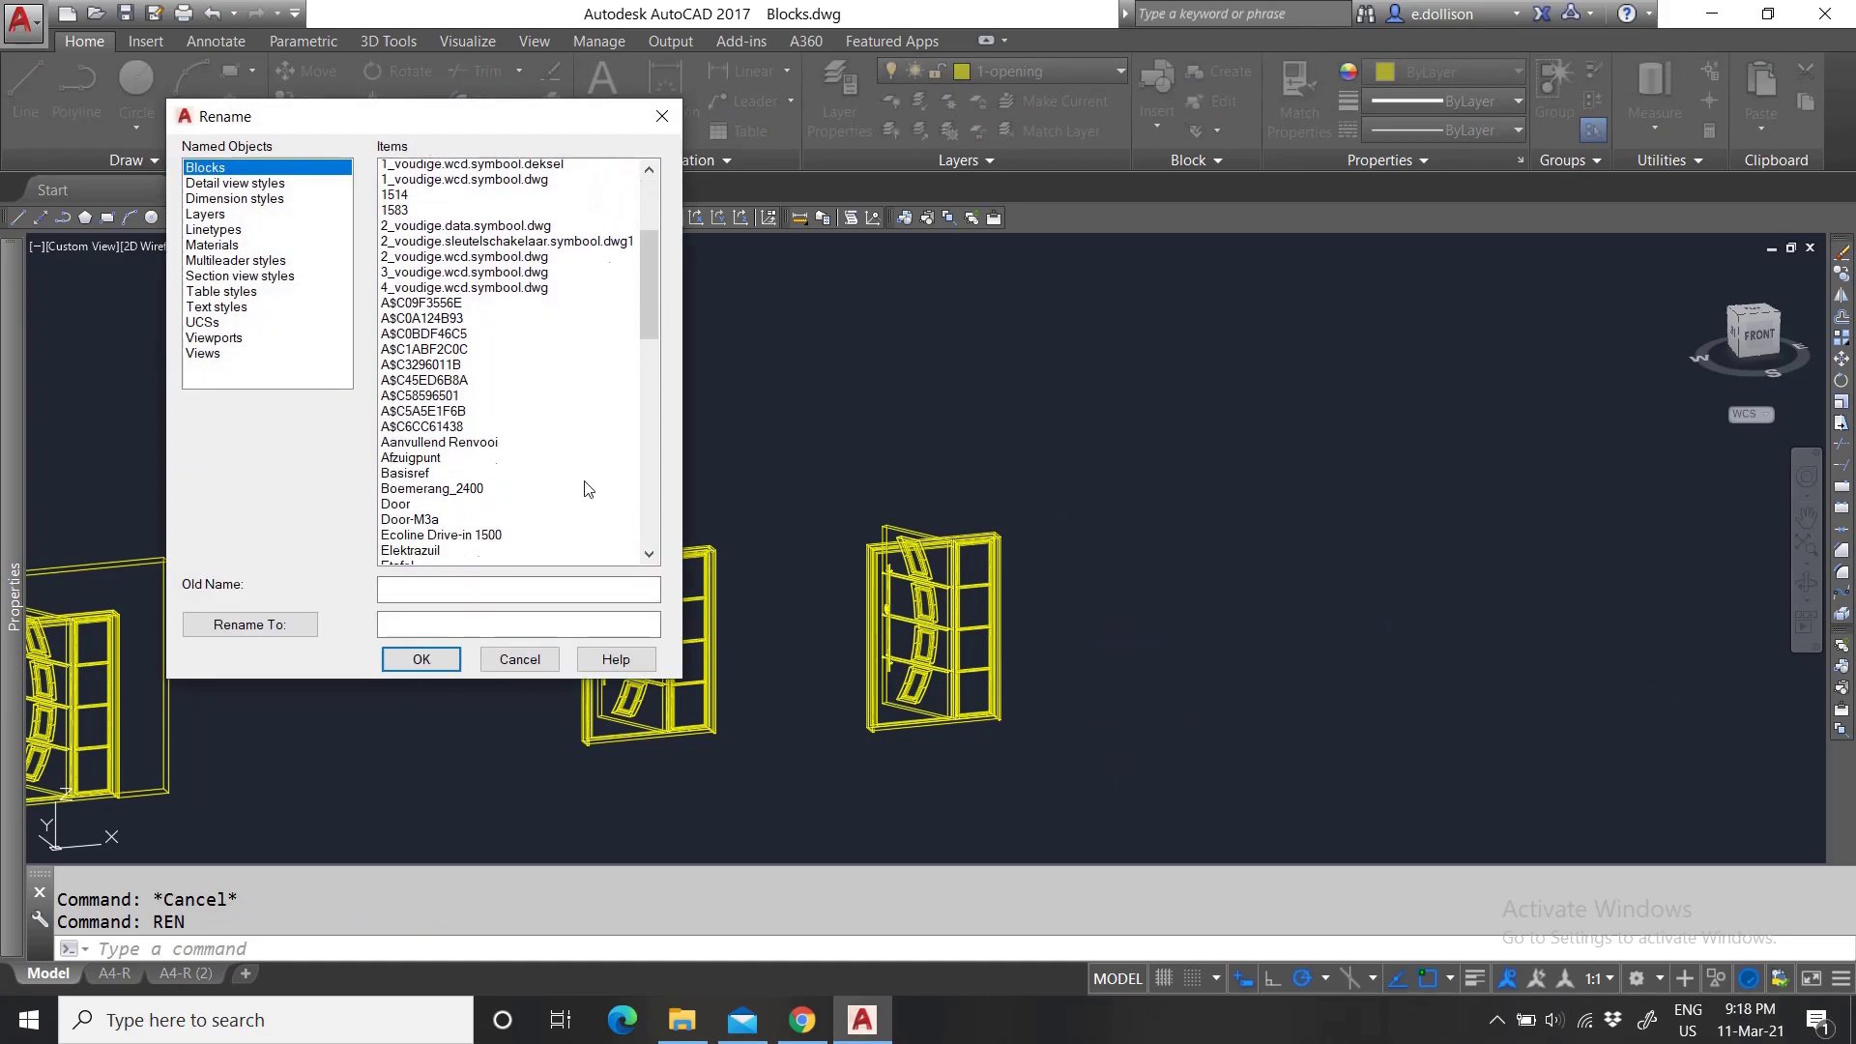
{"action": "left_click", "coordinate": [445, 246]}
{"action": "left_click", "coordinate": [424, 371], "text": "shift"}
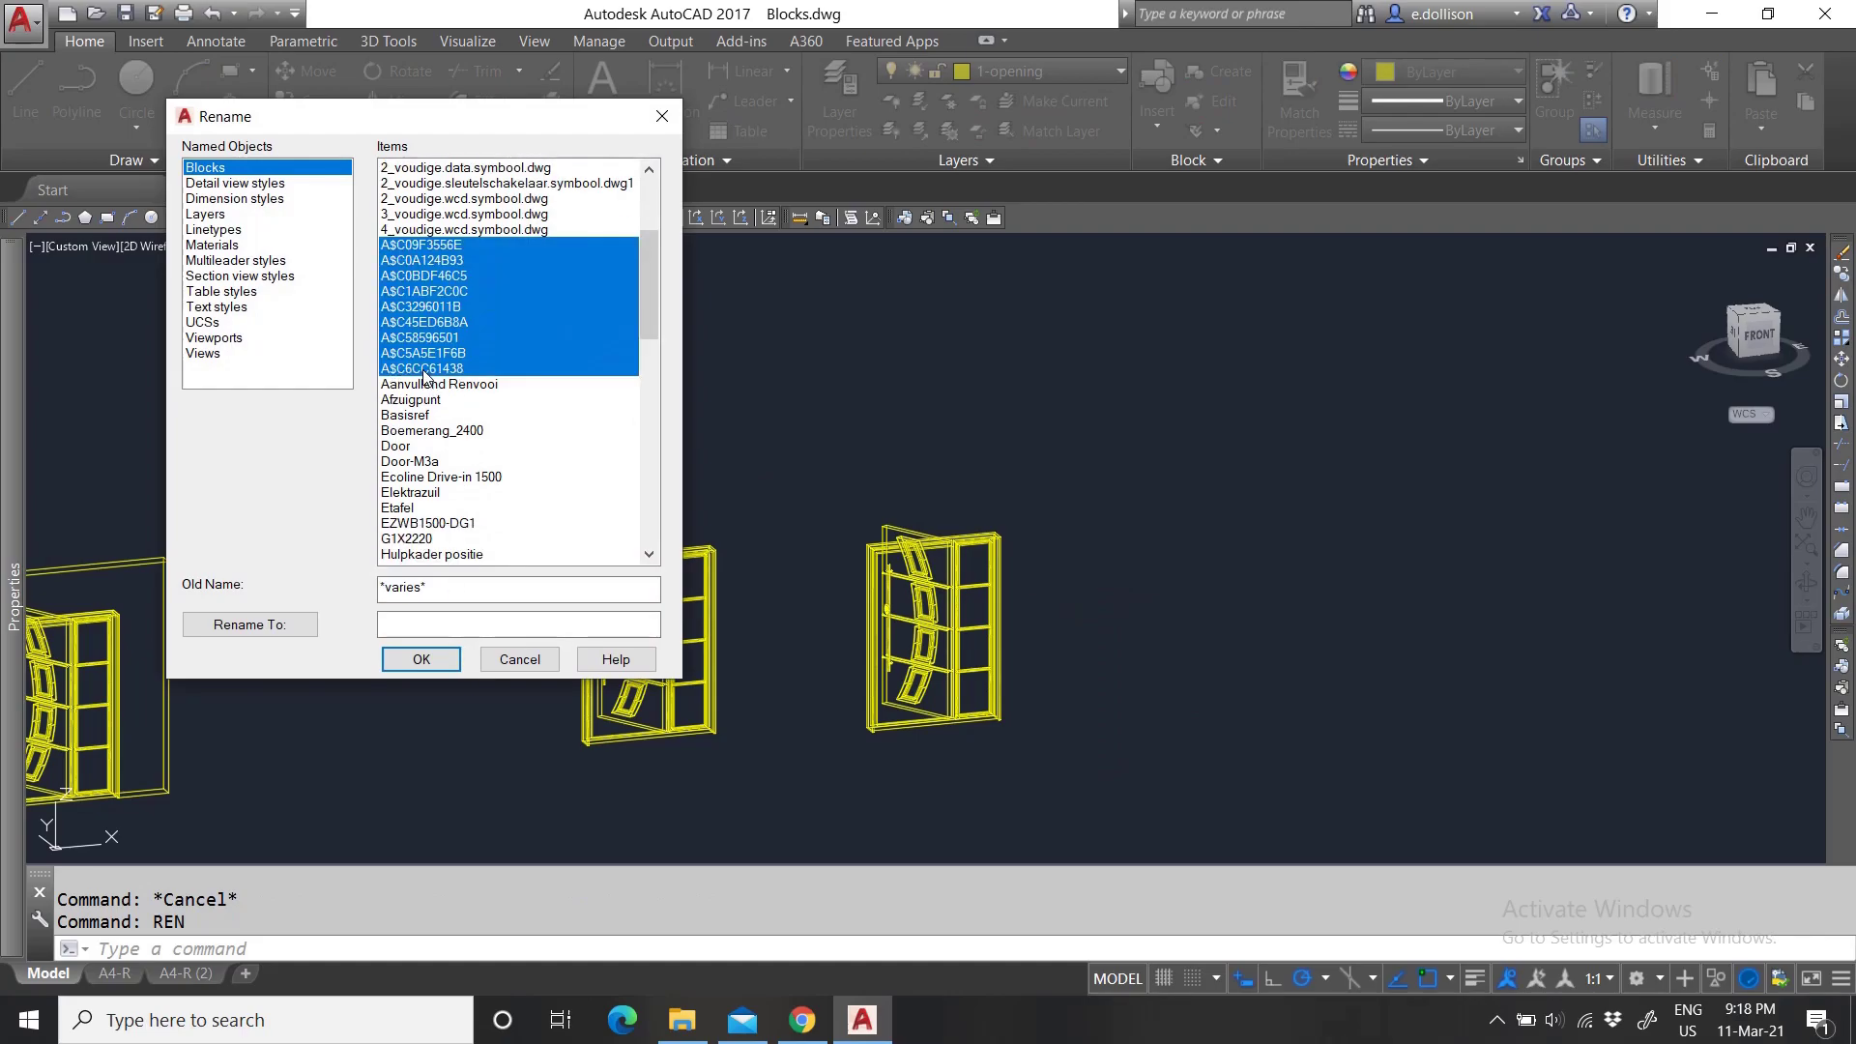
{"action": "scroll", "coordinate": [484, 484], "scroll_direction": "down", "scroll_amount": 10}
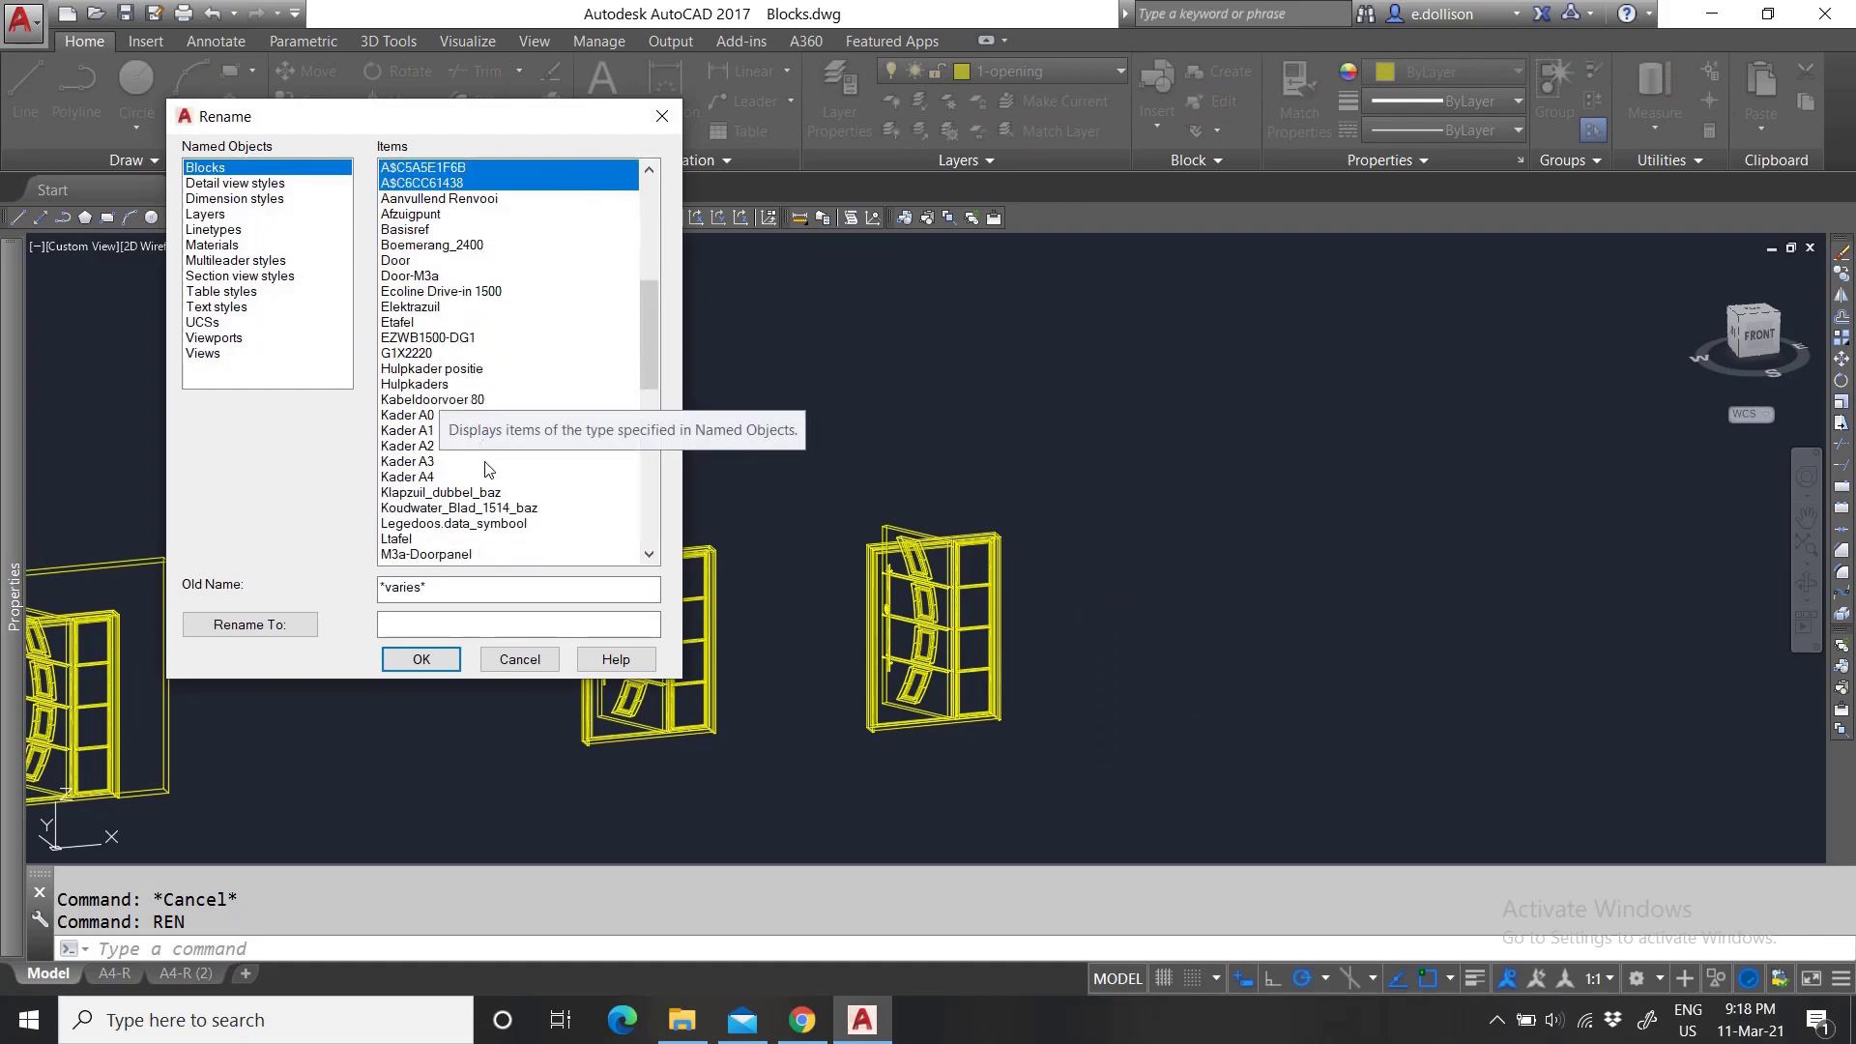
{"action": "scroll", "coordinate": [489, 508], "scroll_direction": "up", "scroll_amount": 11}
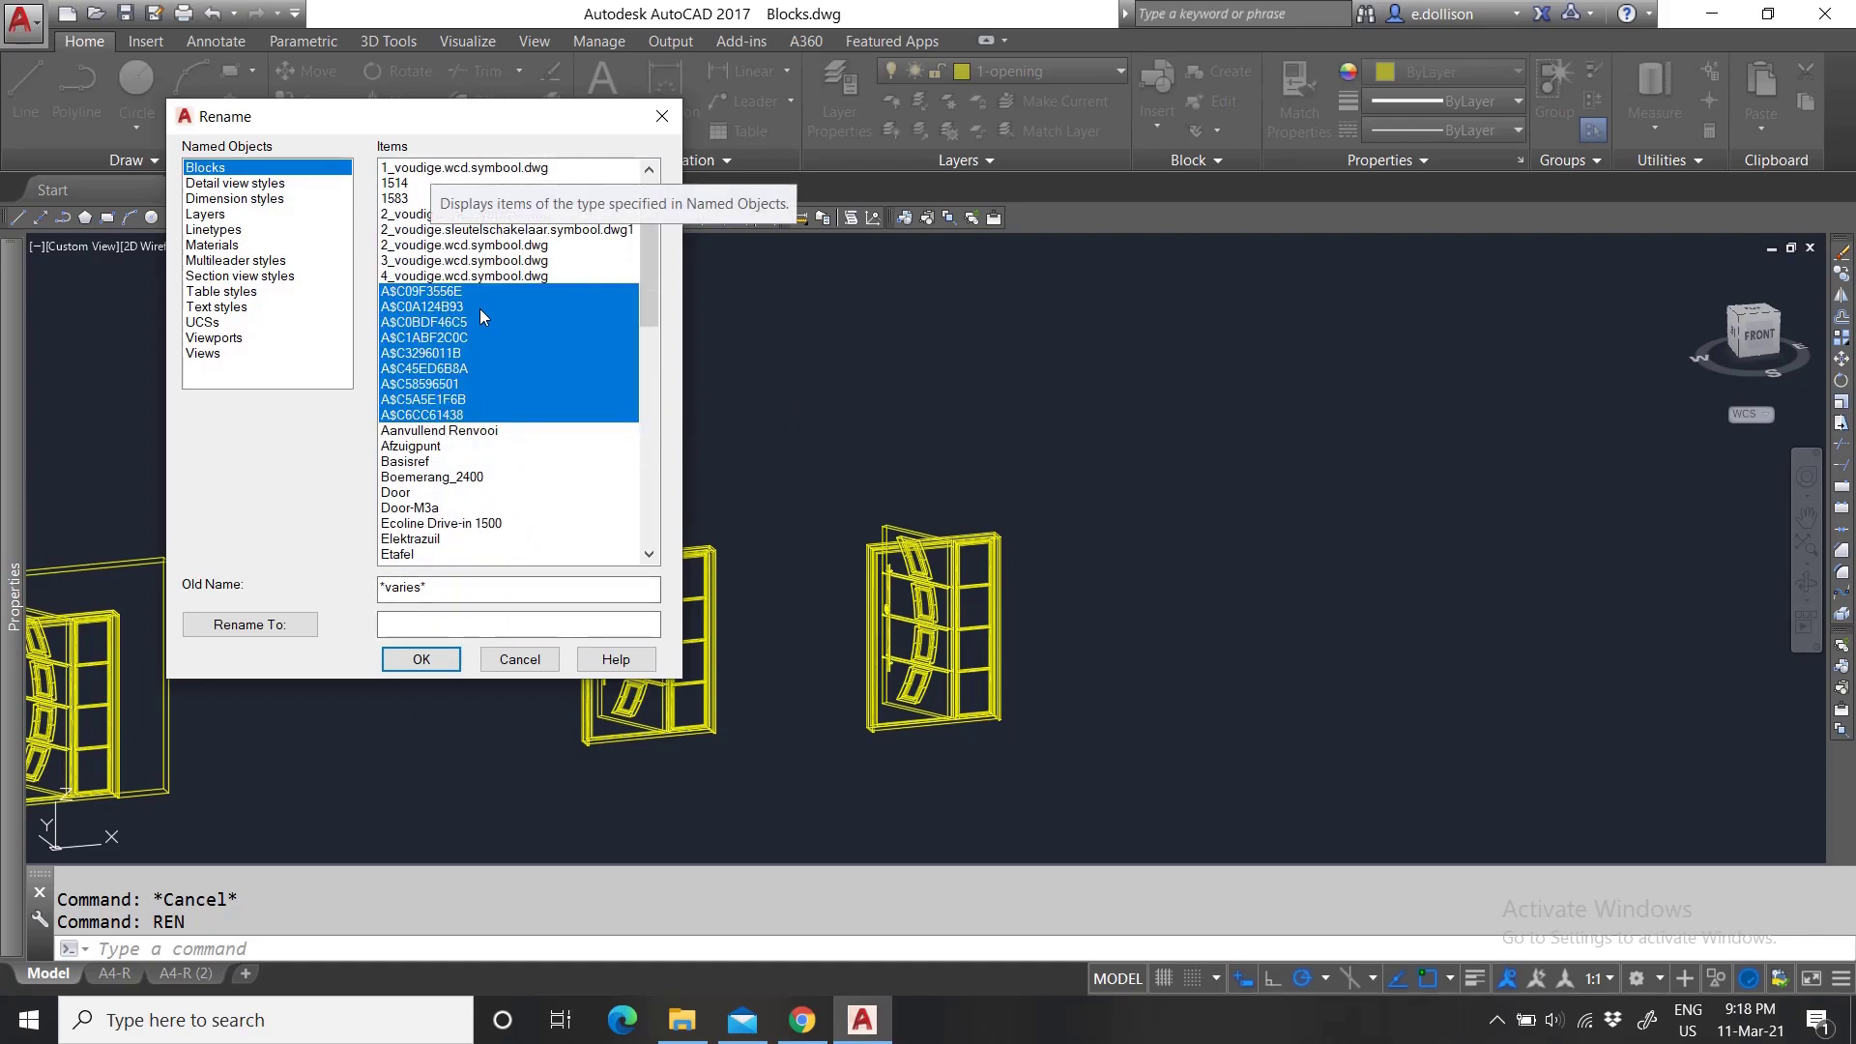
{"action": "left_click", "coordinate": [519, 659]}
{"action": "key", "text": "Escape"}
{"action": "key", "text": "Escape"}
Compare how the pasted door block and the parts of the exploded door select, clearing each selection.
{"action": "scroll", "coordinate": [1087, 613], "scroll_direction": "up", "scroll_amount": 2}
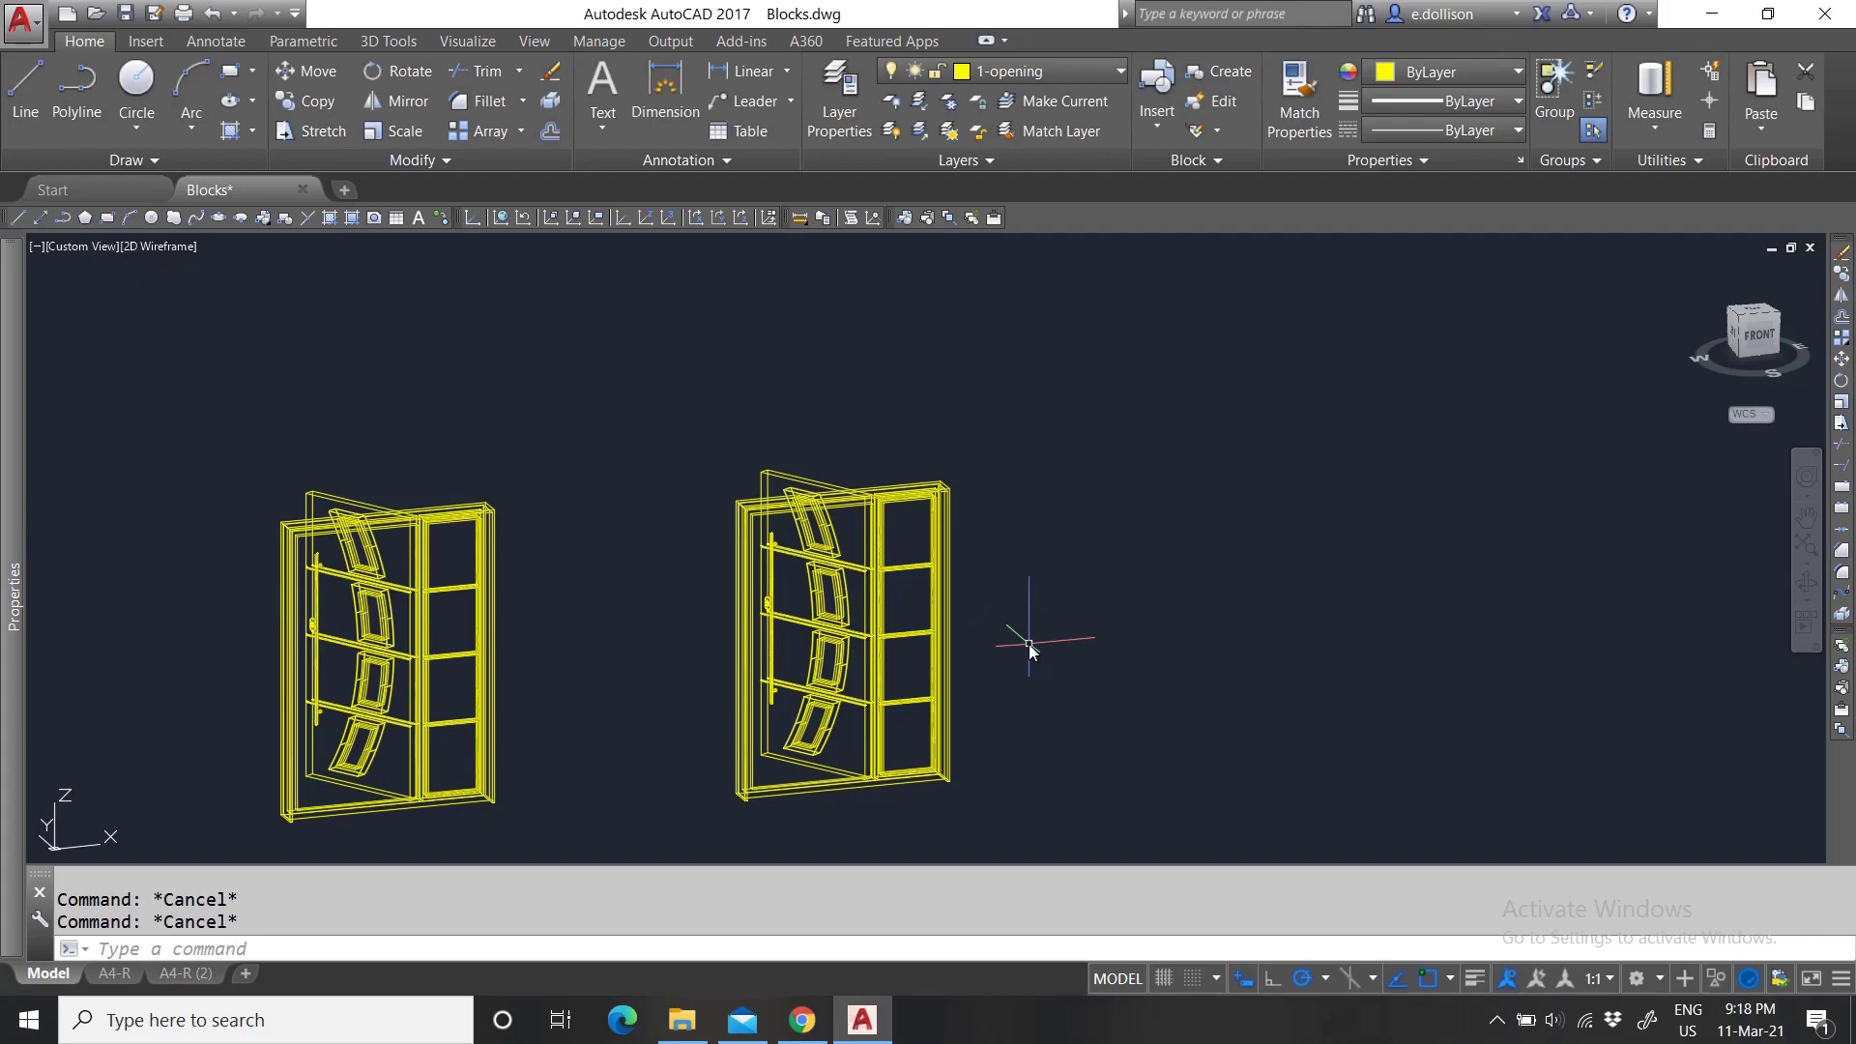
{"action": "scroll", "coordinate": [1002, 628], "scroll_direction": "down", "scroll_amount": 4}
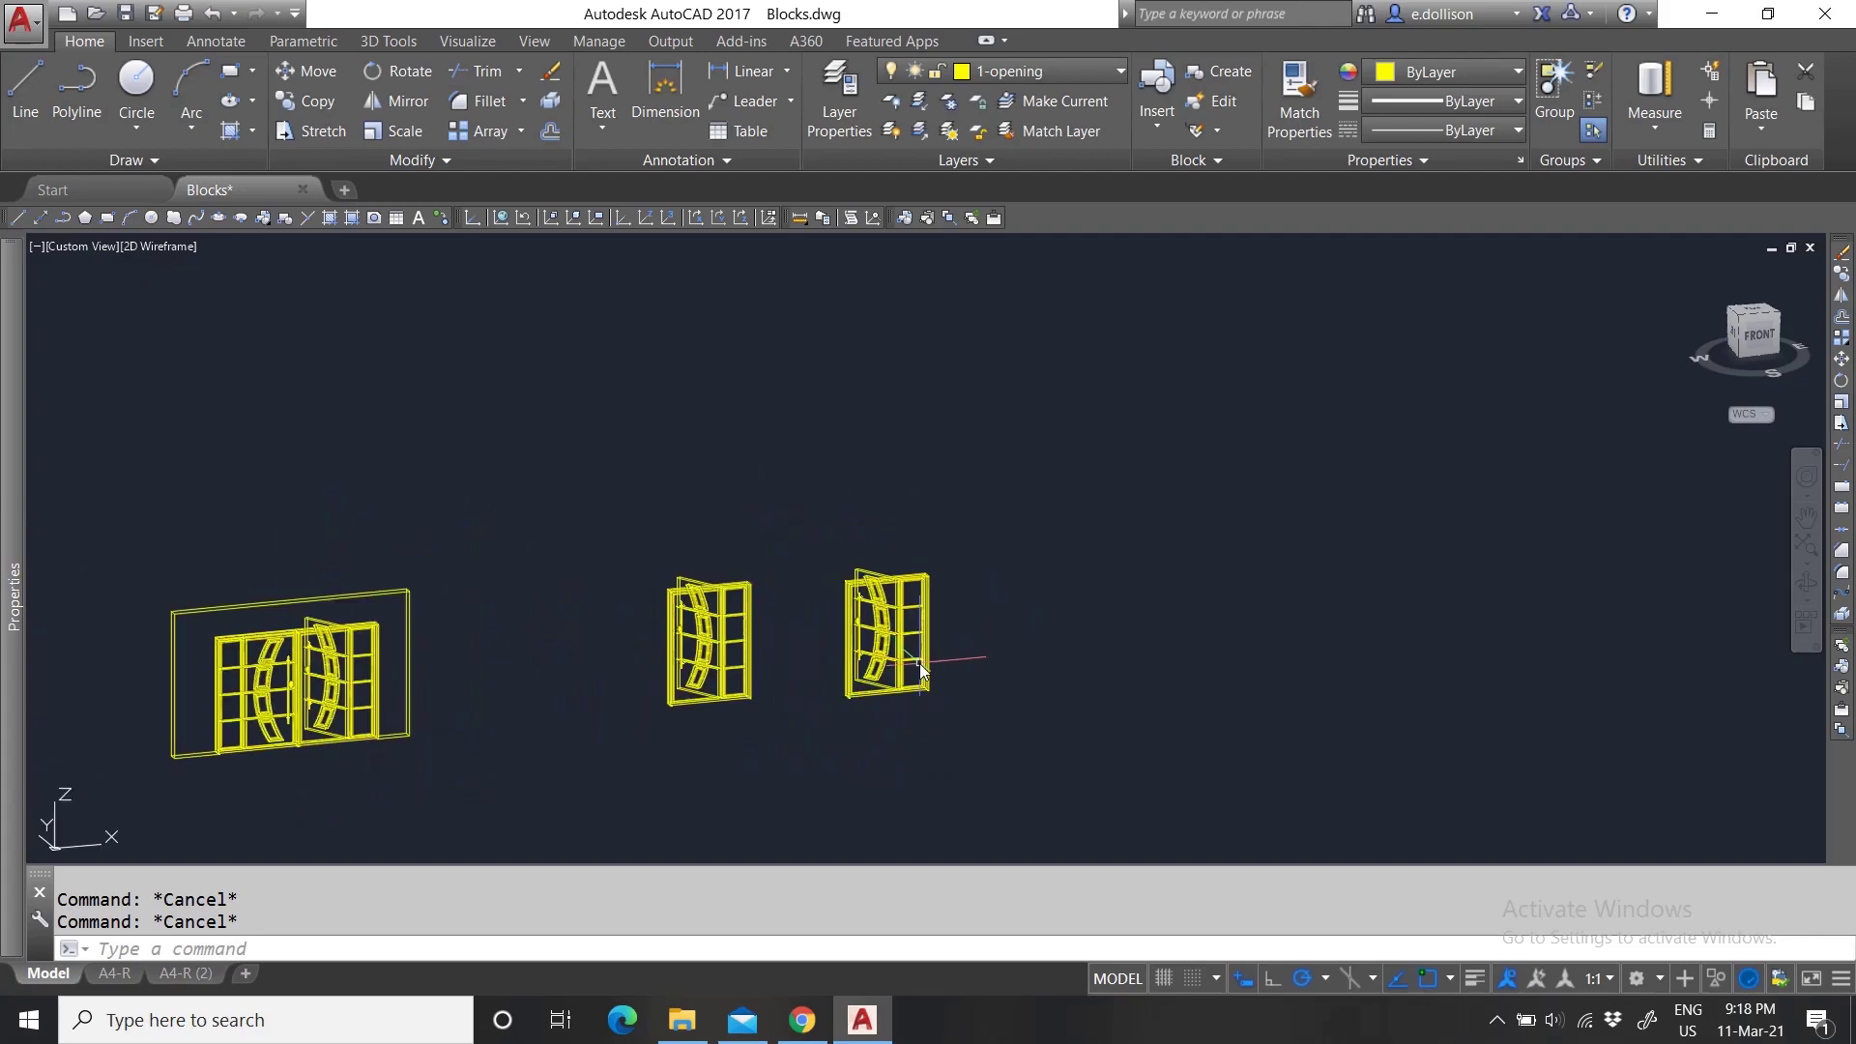
{"action": "scroll", "coordinate": [920, 645], "scroll_direction": "up", "scroll_amount": 3}
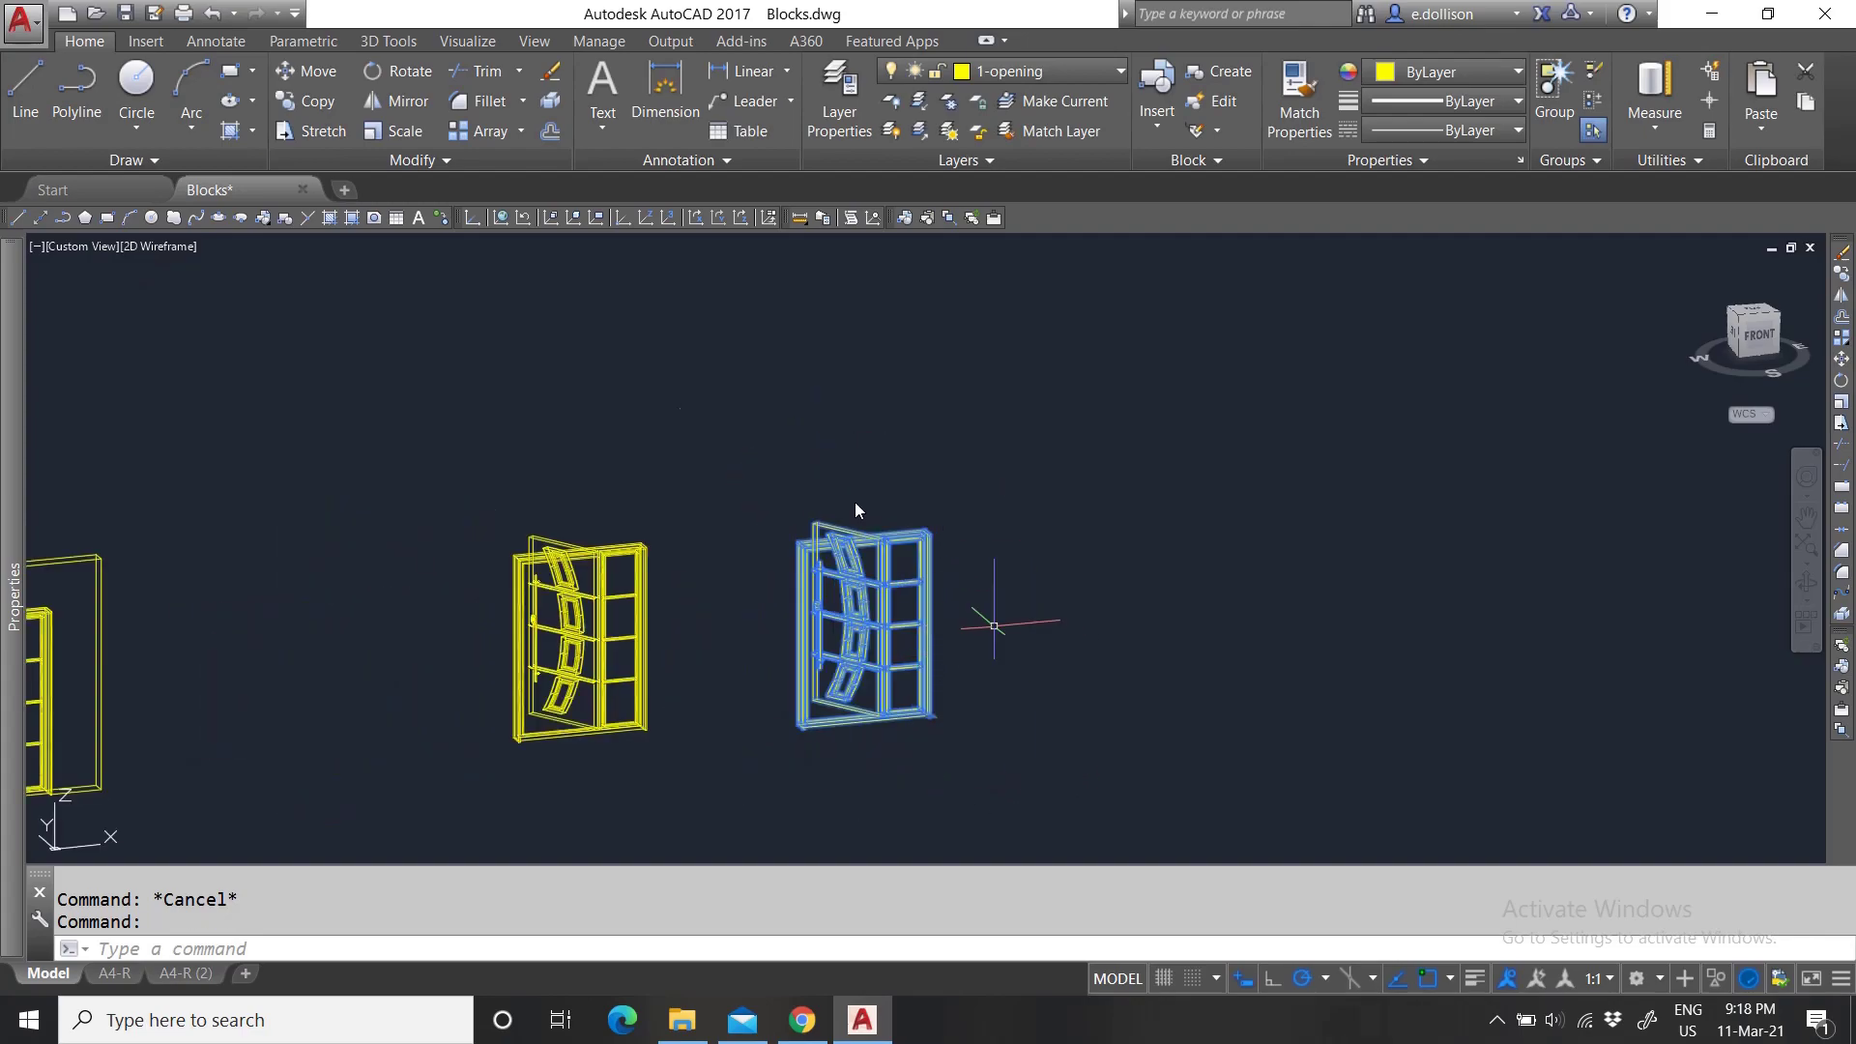
{"action": "key", "text": "Escape"}
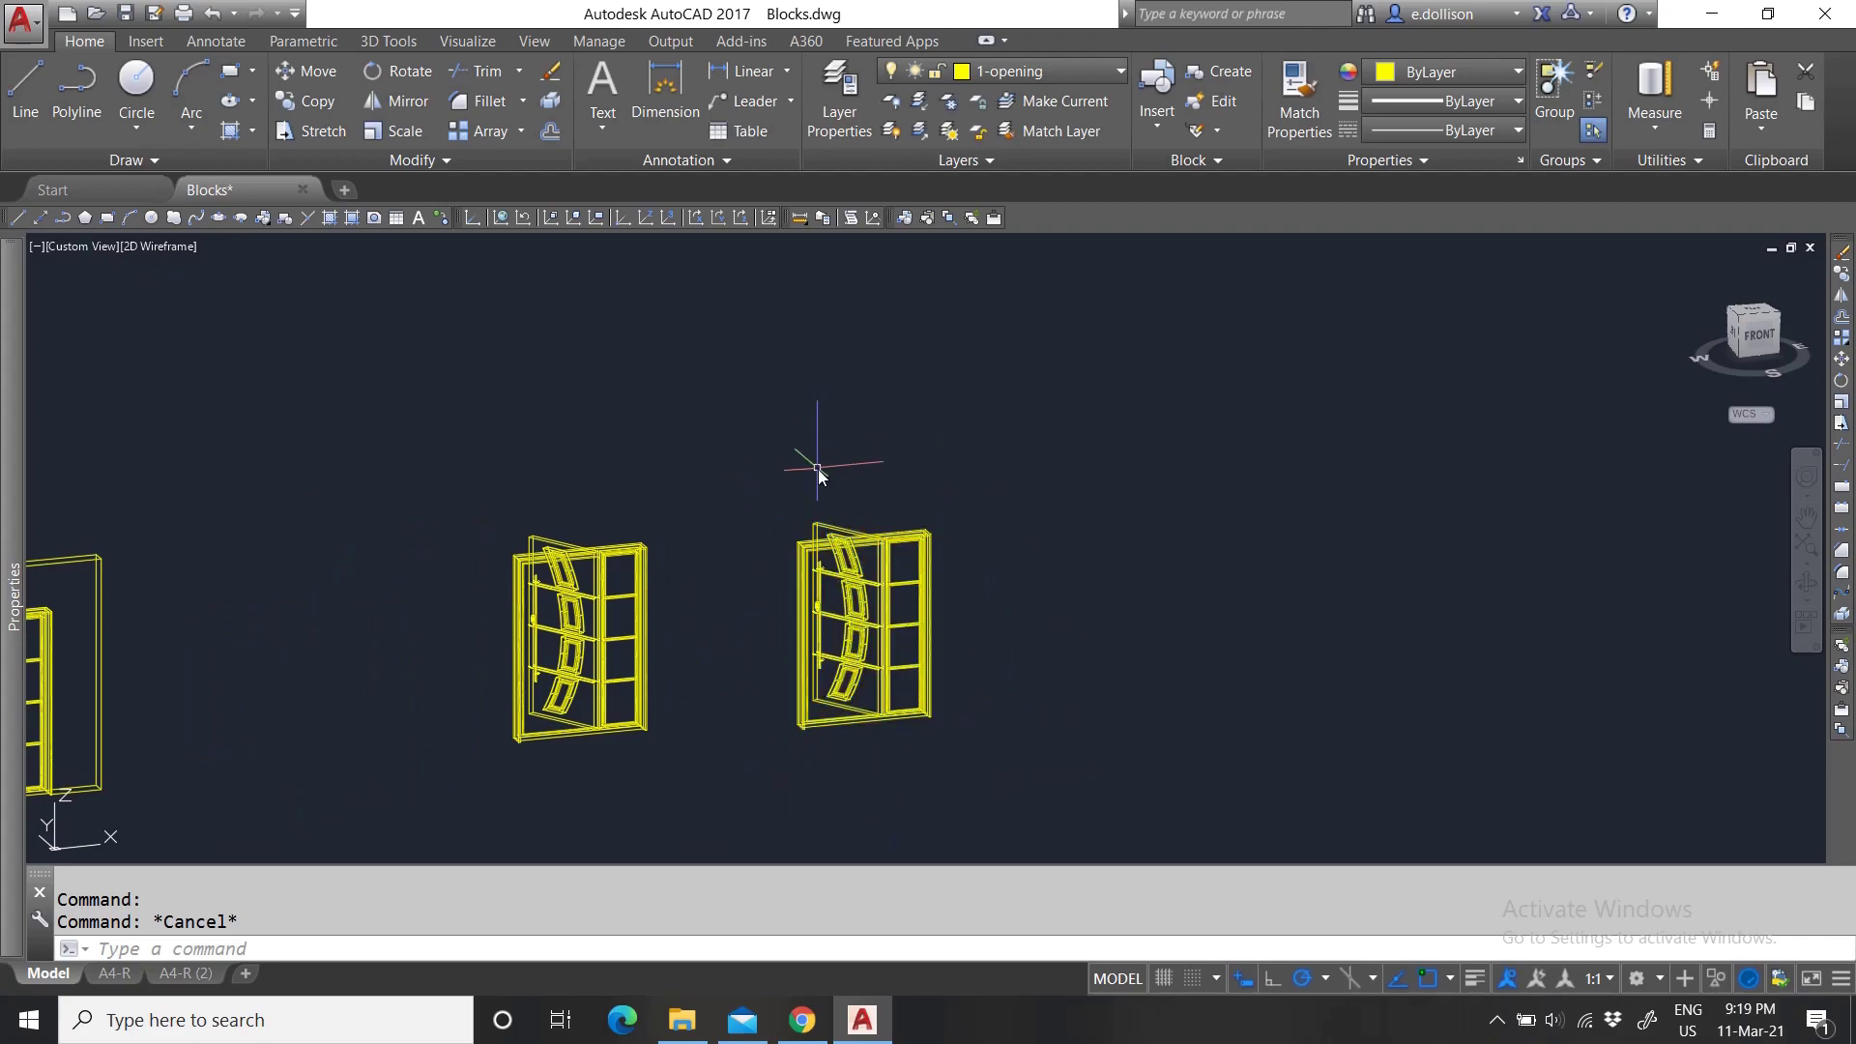
{"action": "left_click", "coordinate": [599, 655]}
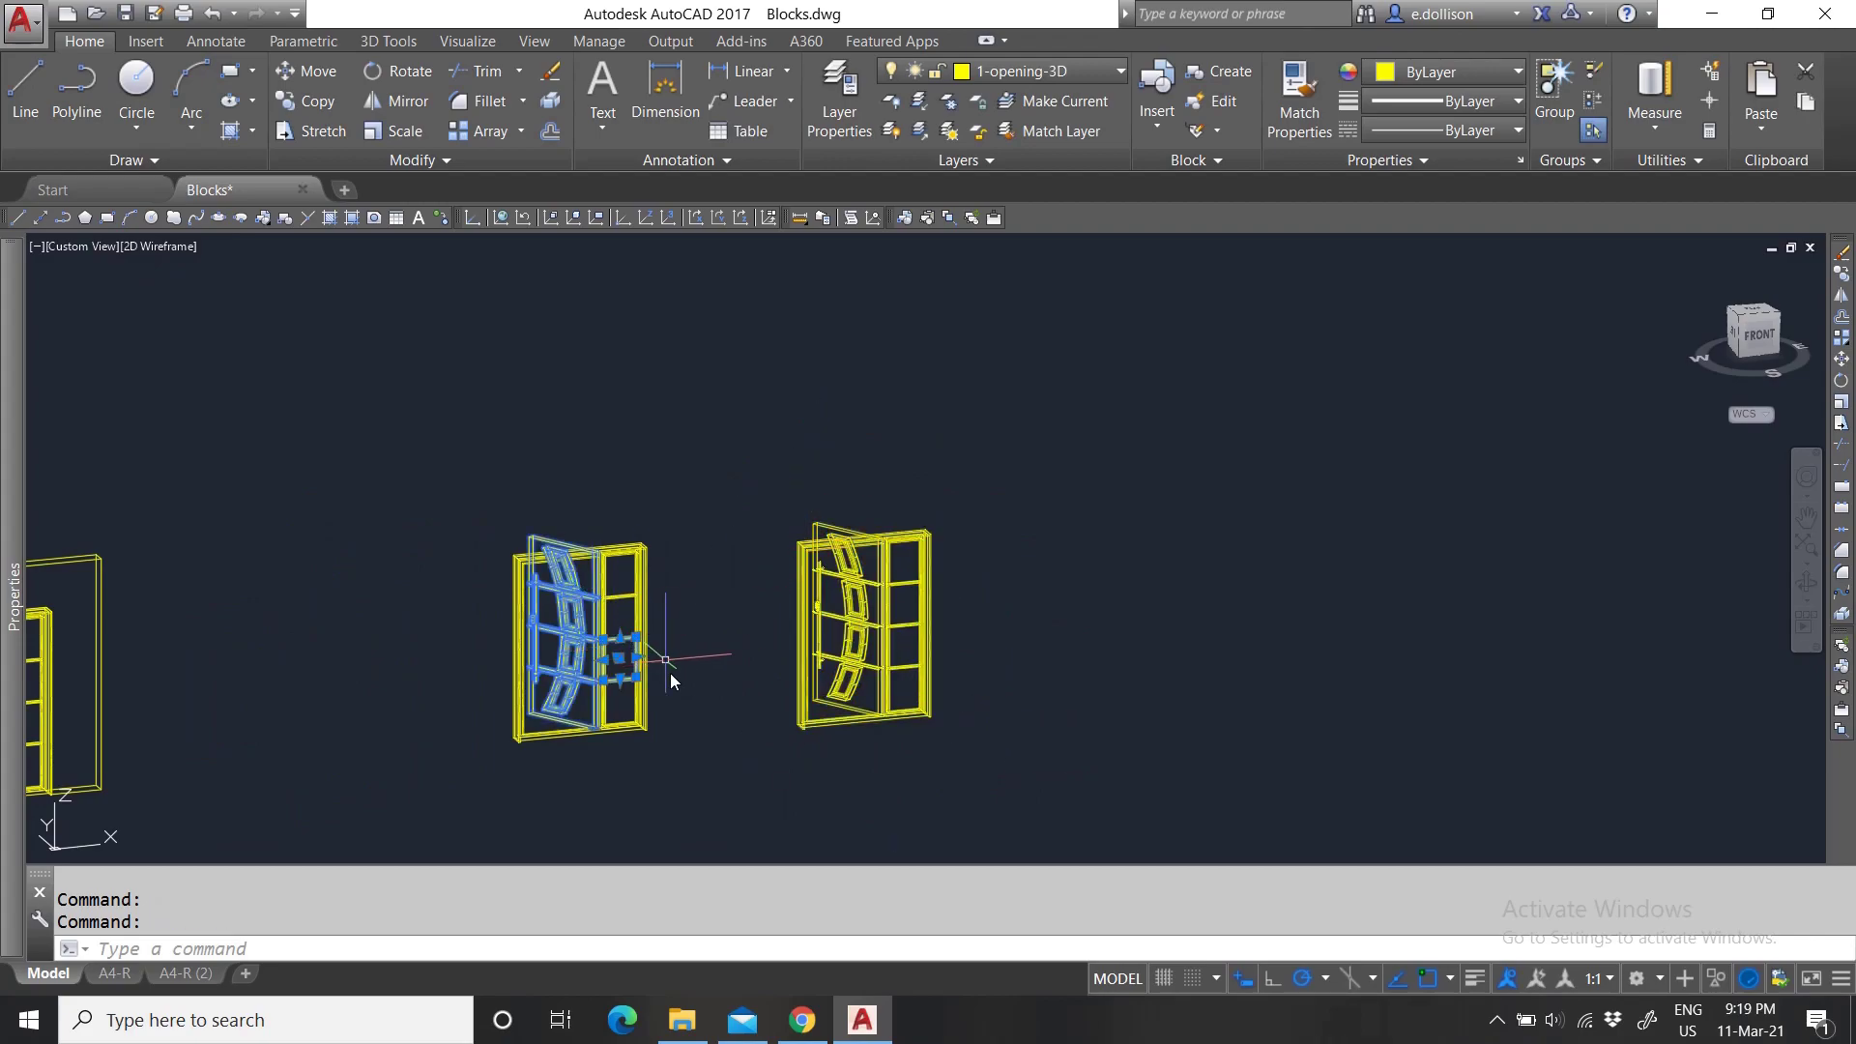
{"action": "key", "text": "Escape"}
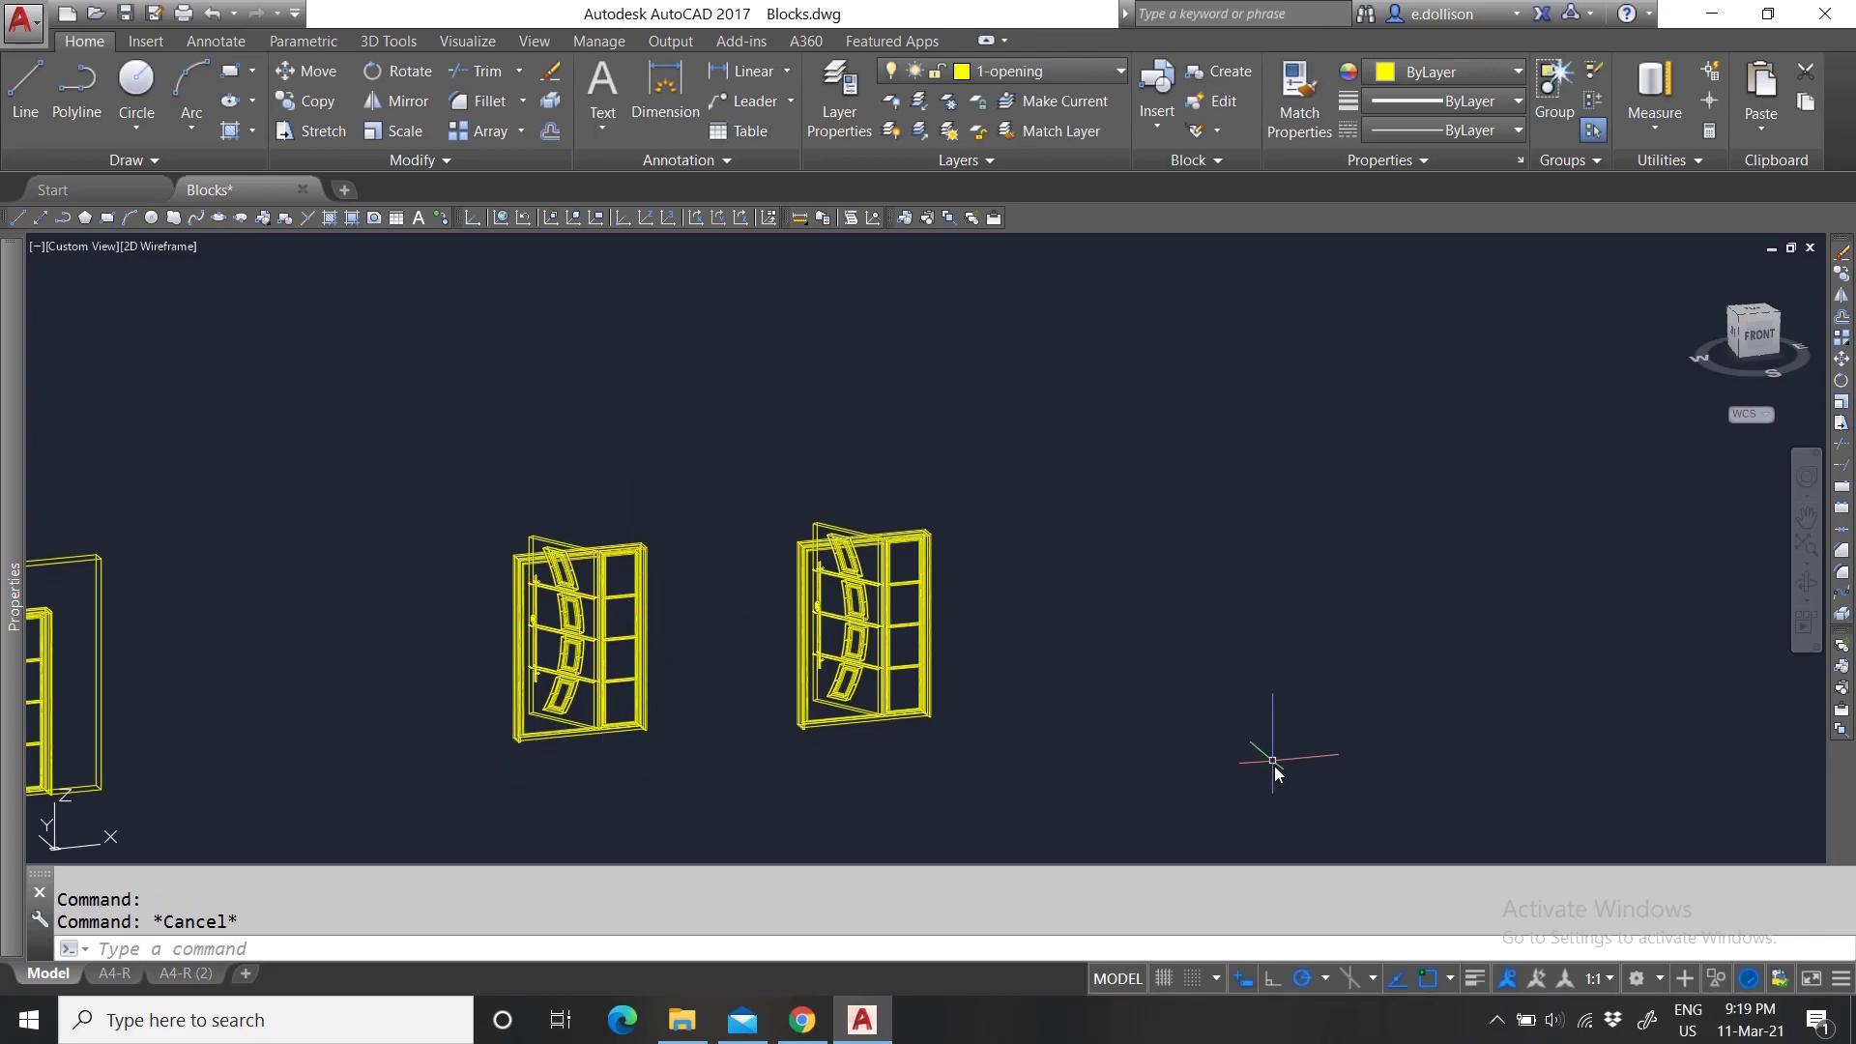
{"action": "left_click", "coordinate": [924, 591]}
{"action": "key", "text": "Escape"}
{"action": "left_click", "coordinate": [1752, 126]}
{"action": "key", "text": "Escape"}
{"action": "scroll", "coordinate": [969, 611], "scroll_direction": "down", "scroll_amount": 3}
{"action": "scroll", "coordinate": [962, 615], "scroll_direction": "up", "scroll_amount": 5}
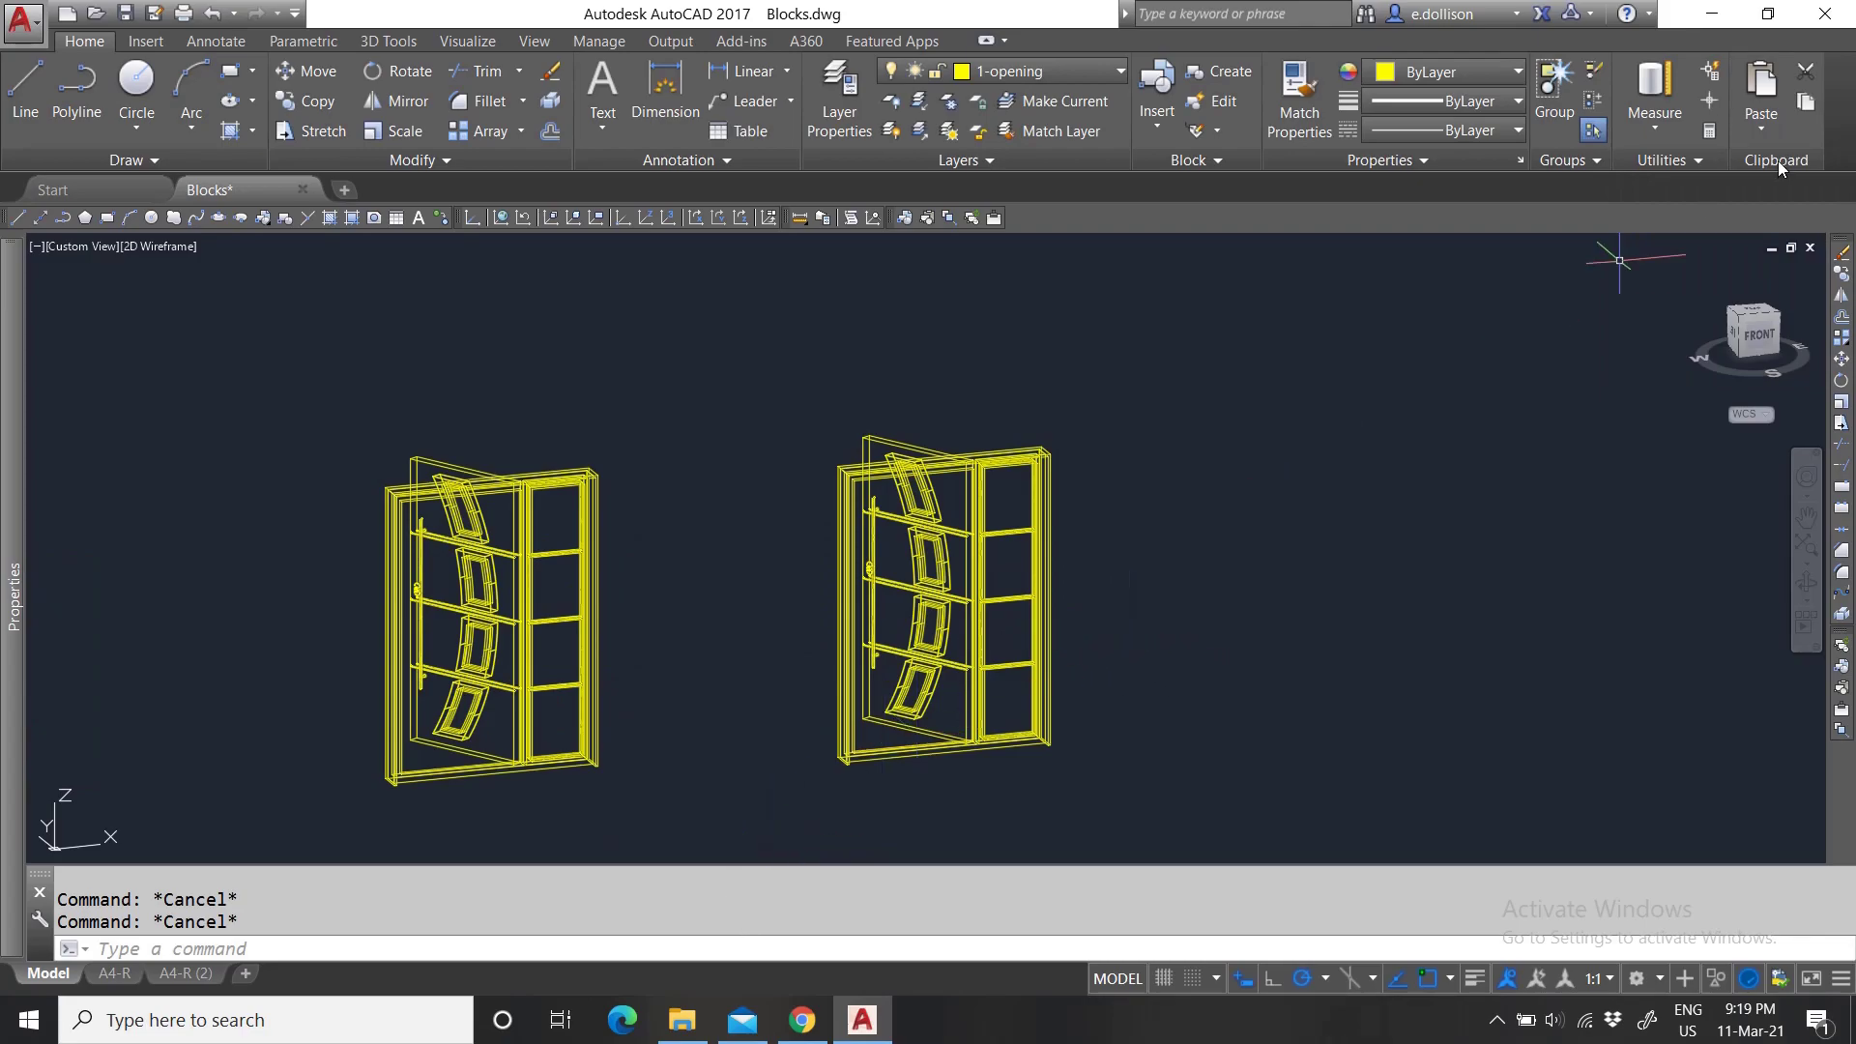
Select the pasted Door block and open its Hyperlink property for editing.
{"action": "left_click", "coordinate": [1777, 130]}
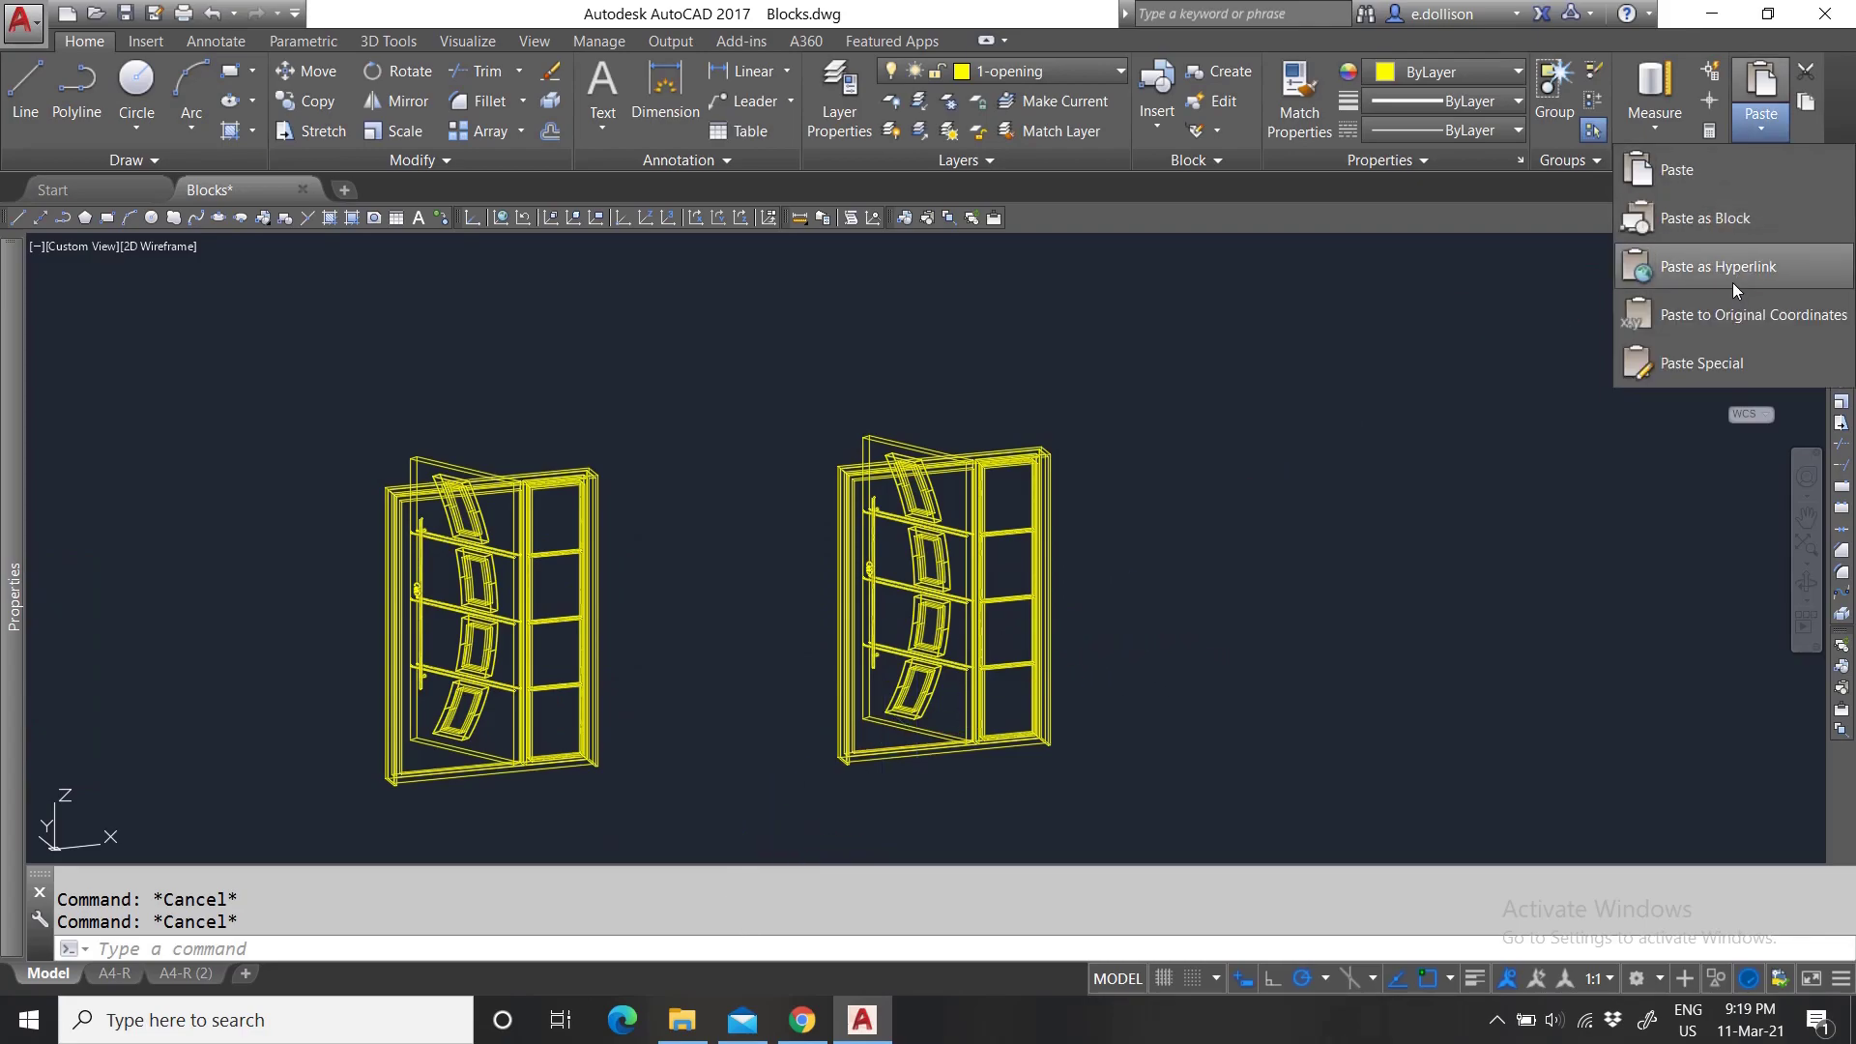
{"action": "left_click", "coordinate": [1122, 725]}
{"action": "left_click", "coordinate": [635, 596]}
{"action": "mouse_move", "coordinate": [13, 595]}
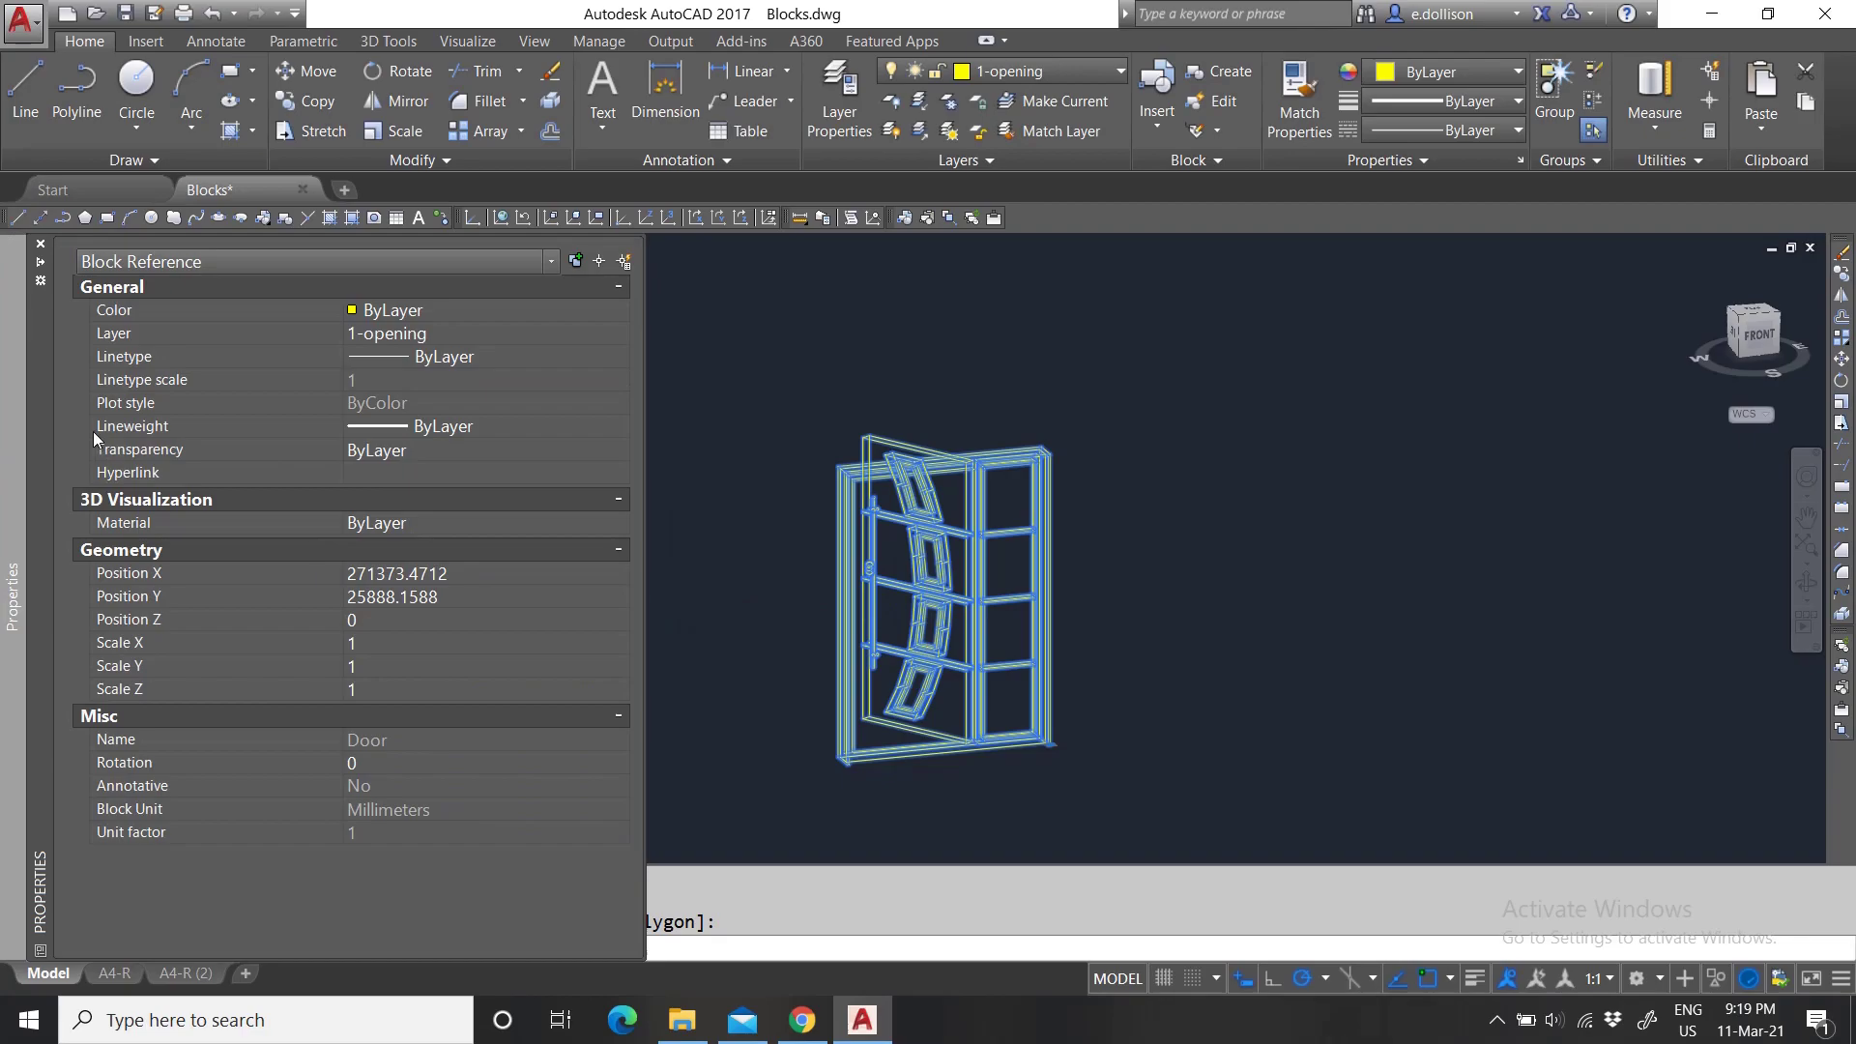
{"action": "left_click", "coordinate": [437, 473]}
{"action": "left_click", "coordinate": [617, 472]}
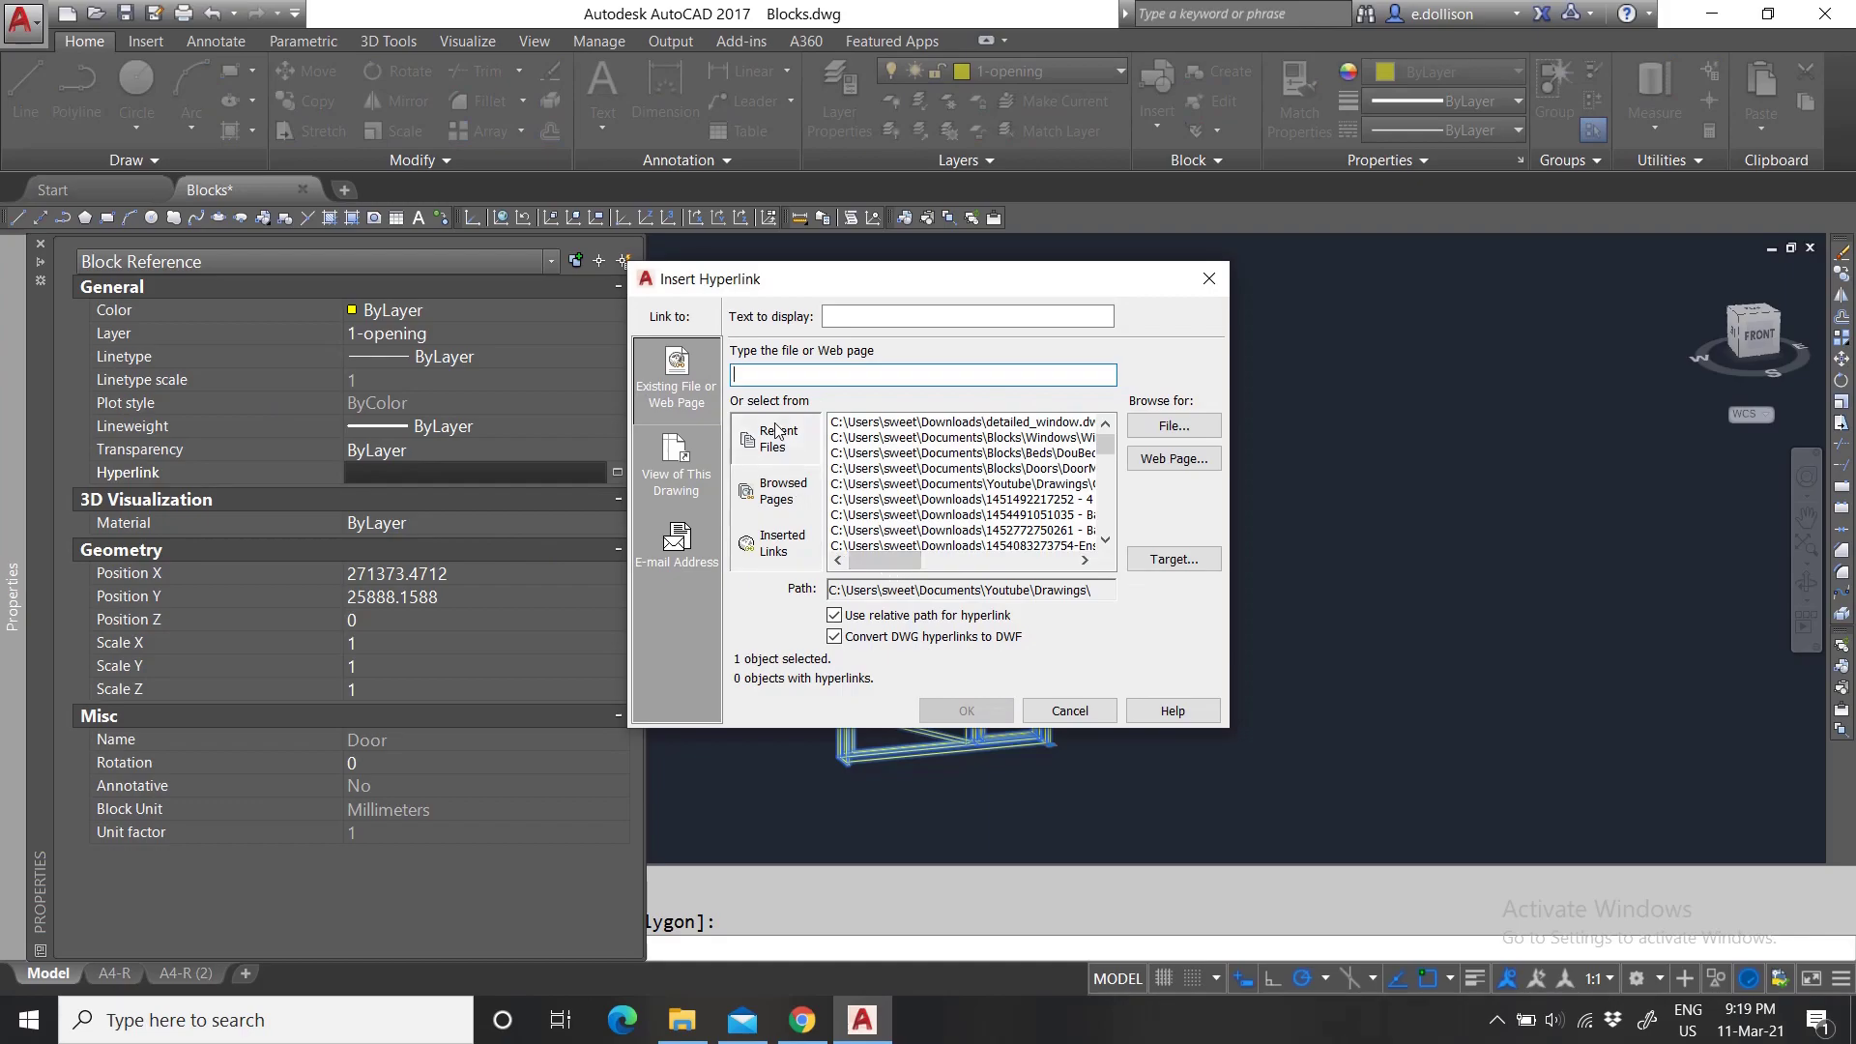
{"action": "left_click", "coordinate": [775, 491]}
{"action": "mouse_move", "coordinate": [879, 558]}
{"action": "left_mouse_down"}
{"action": "mouse_move", "coordinate": [1054, 564]}
{"action": "mouse_move", "coordinate": [860, 564]}
{"action": "left_mouse_up"}
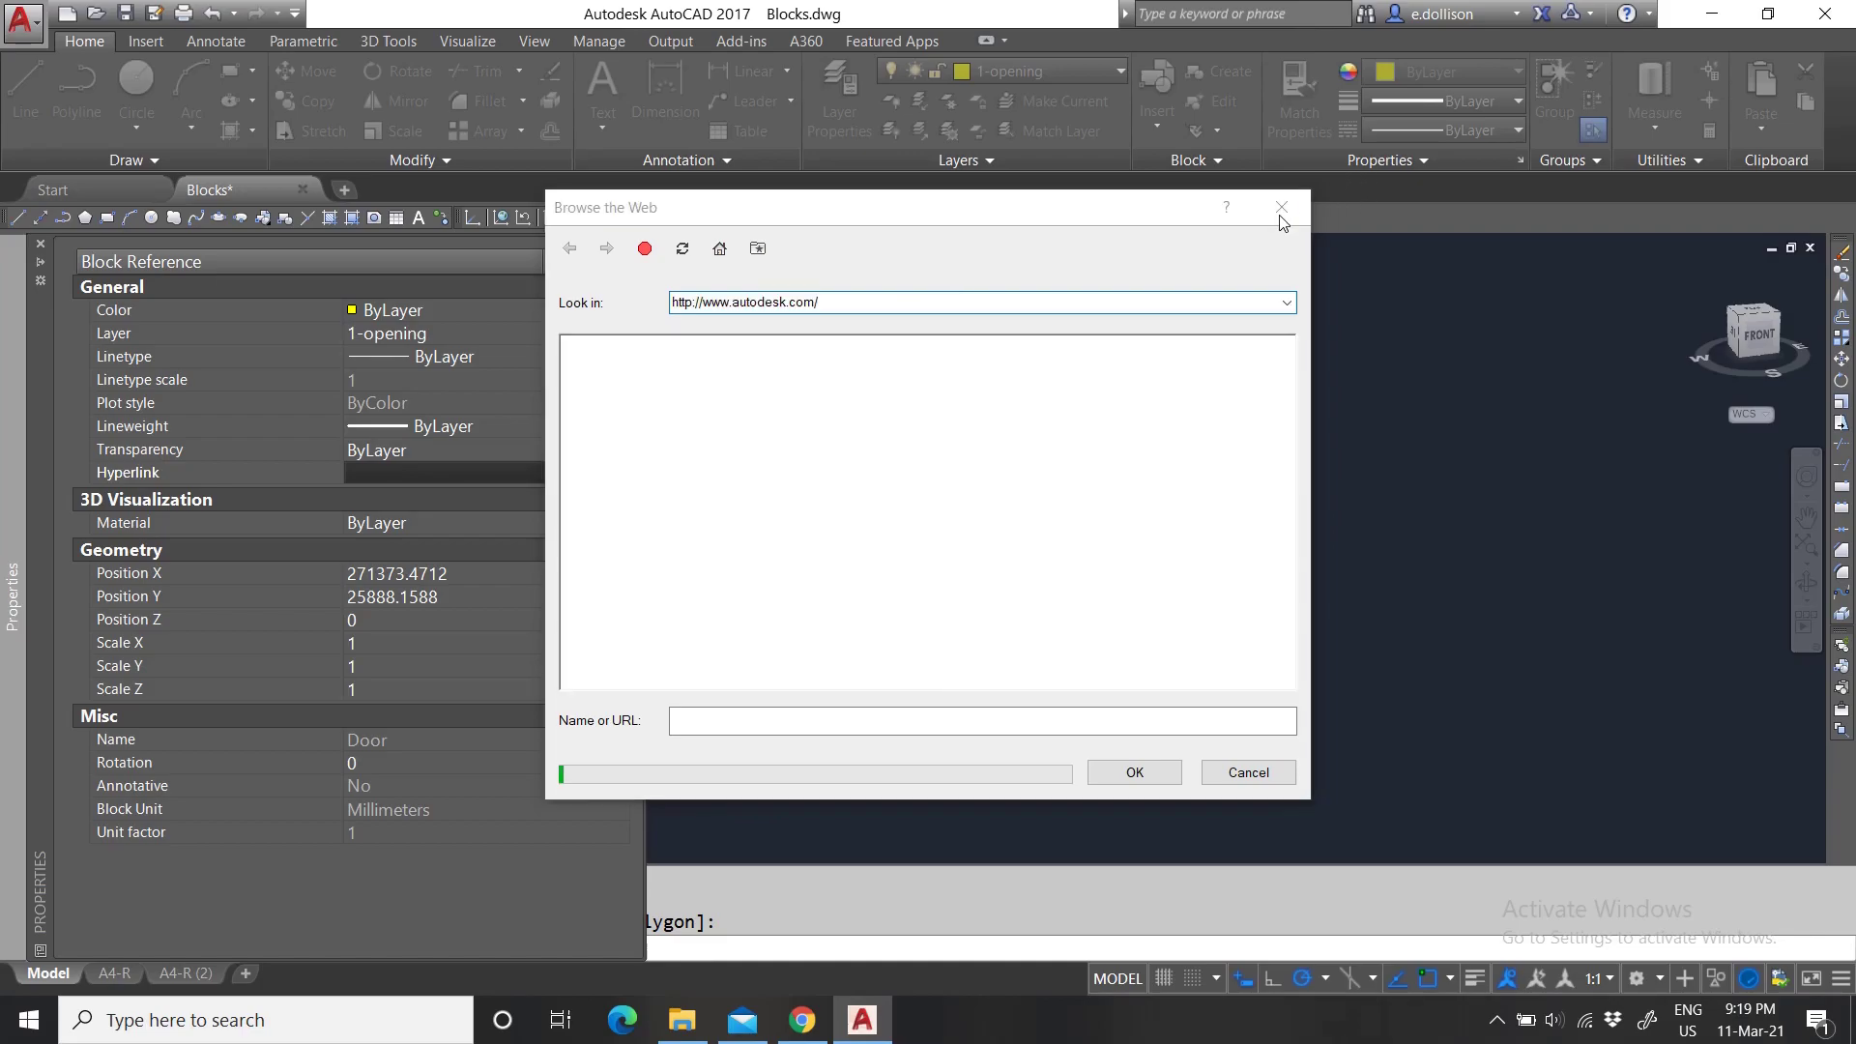
{"action": "left_click", "coordinate": [903, 653]}
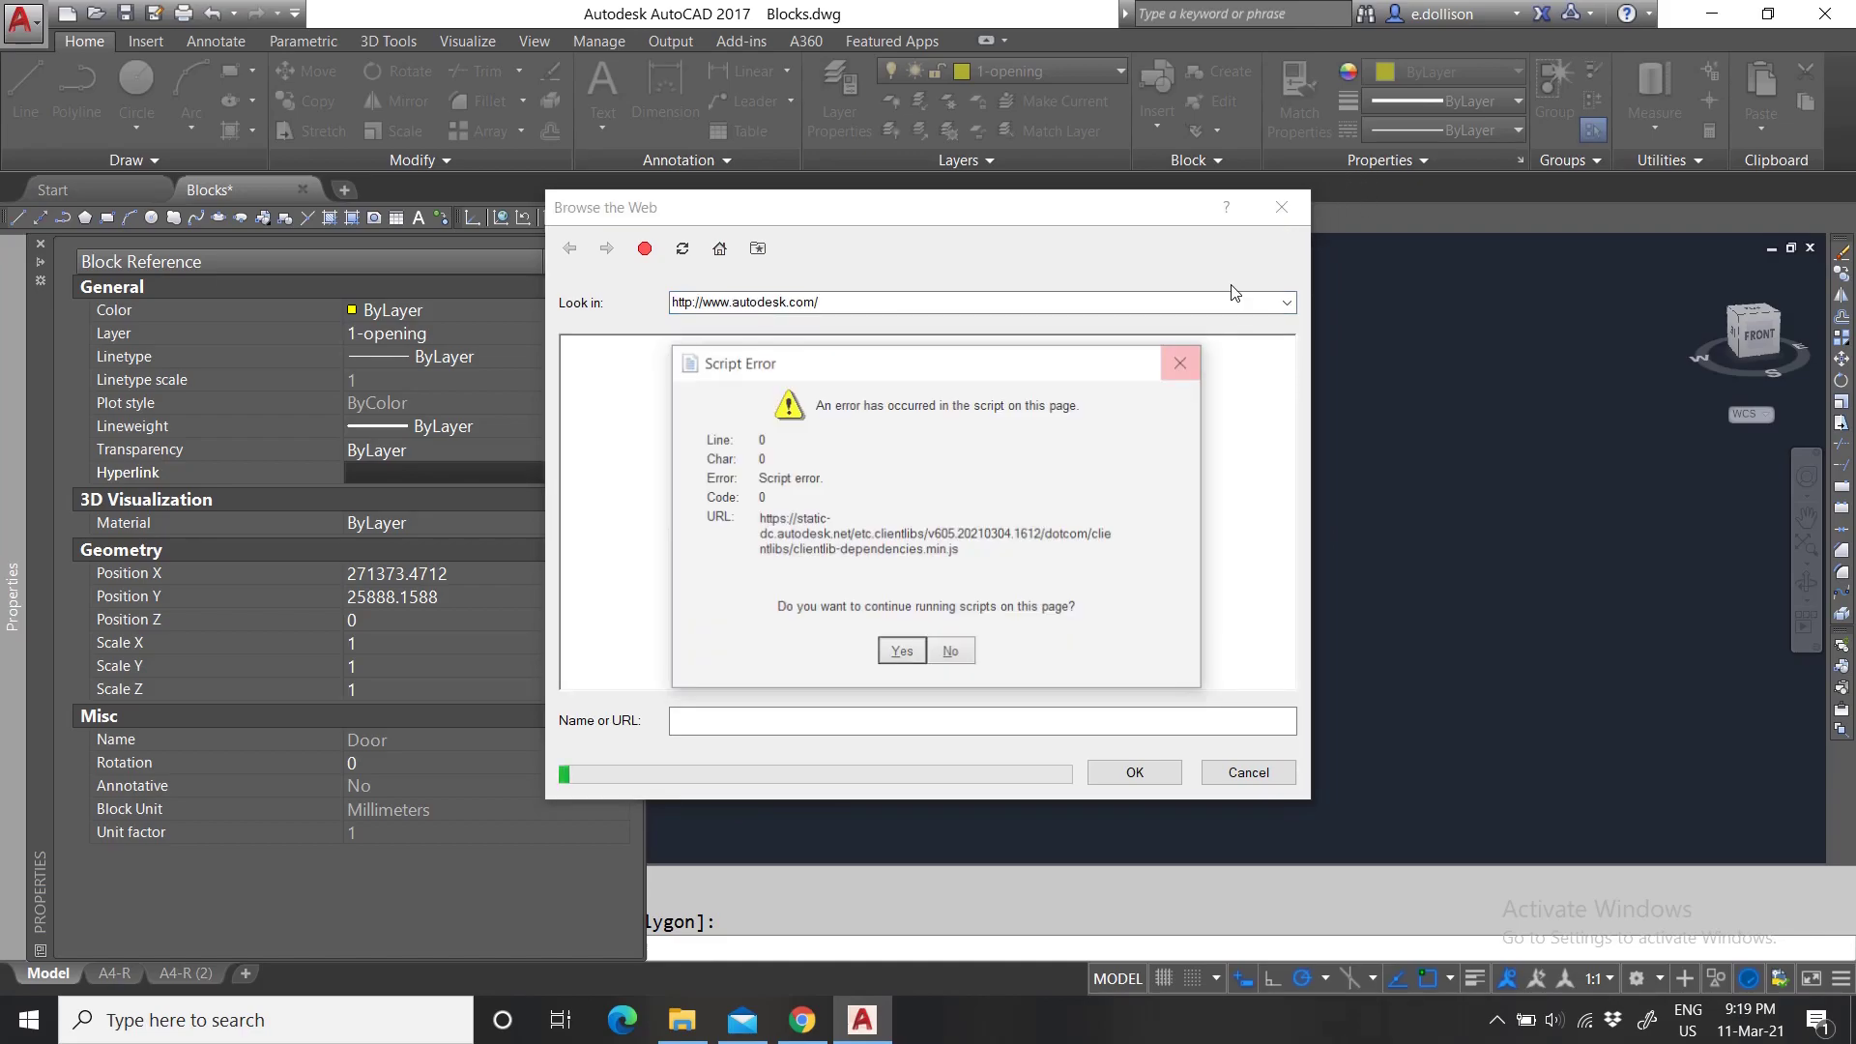
{"action": "left_click", "coordinate": [951, 655]}
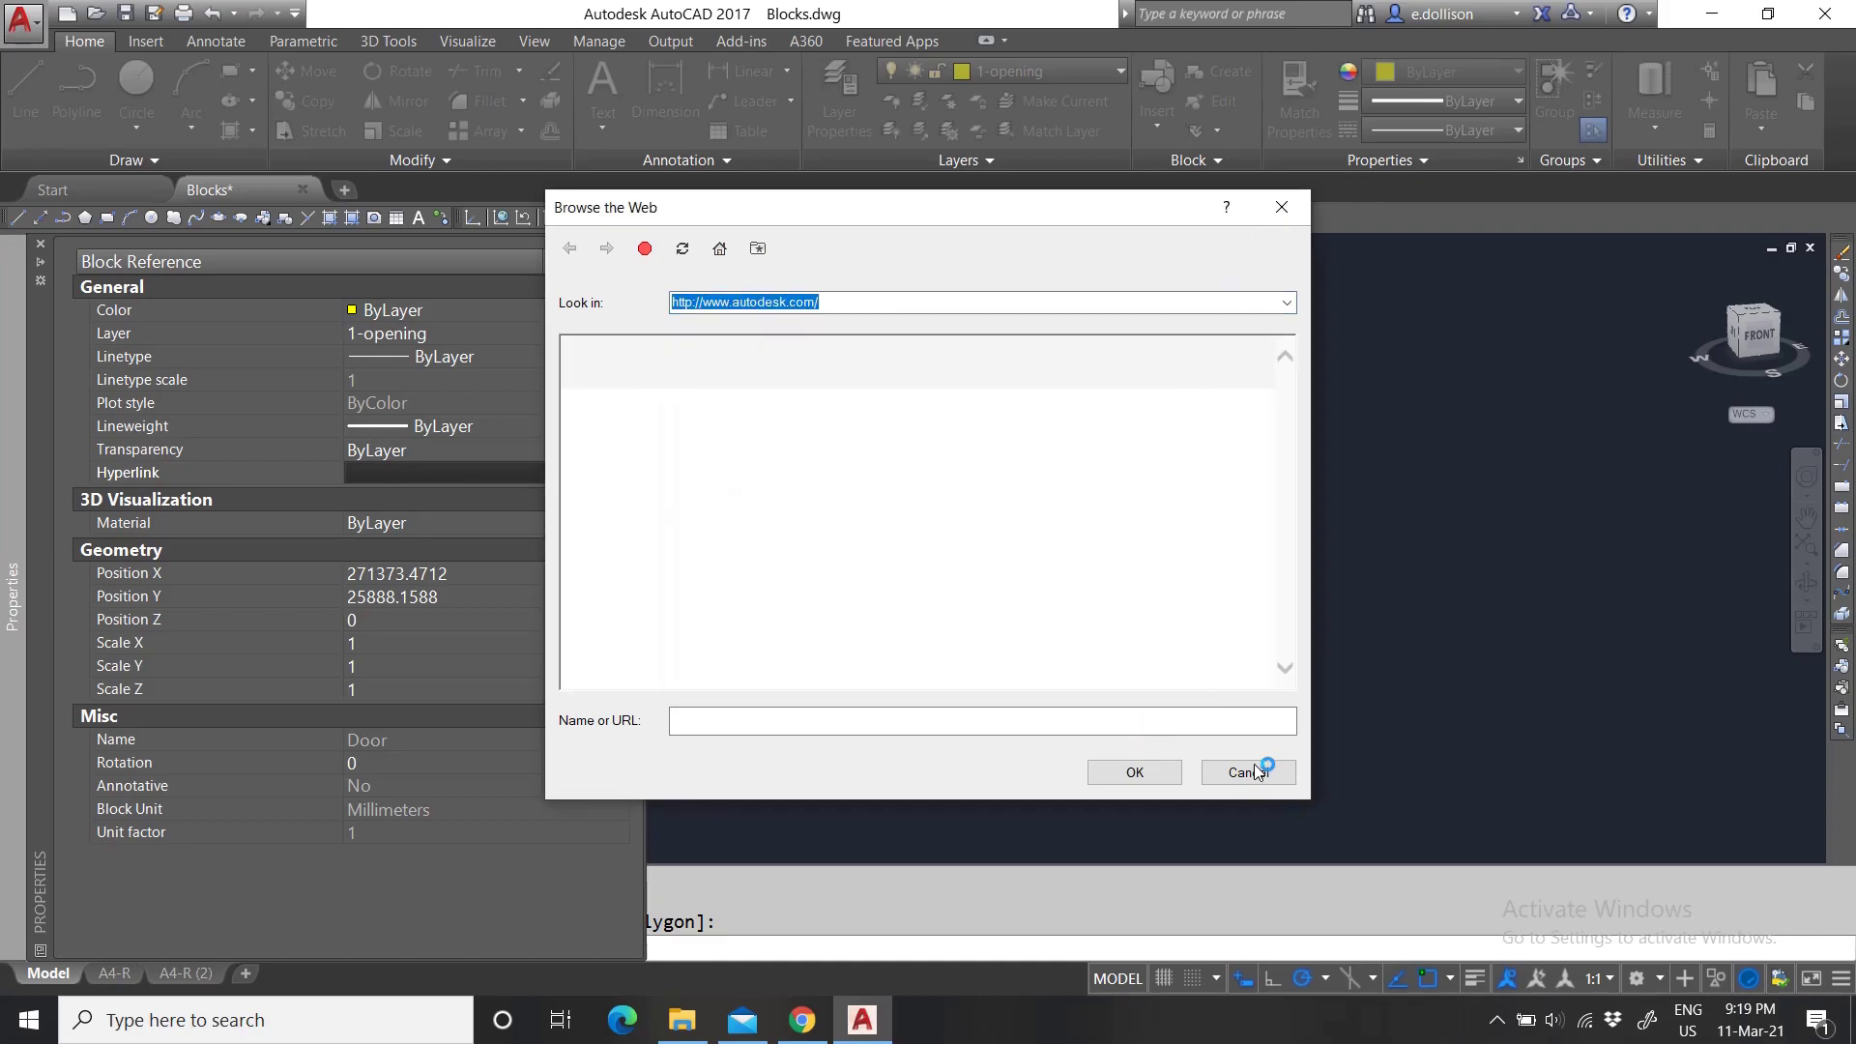
{"action": "left_click", "coordinate": [962, 654]}
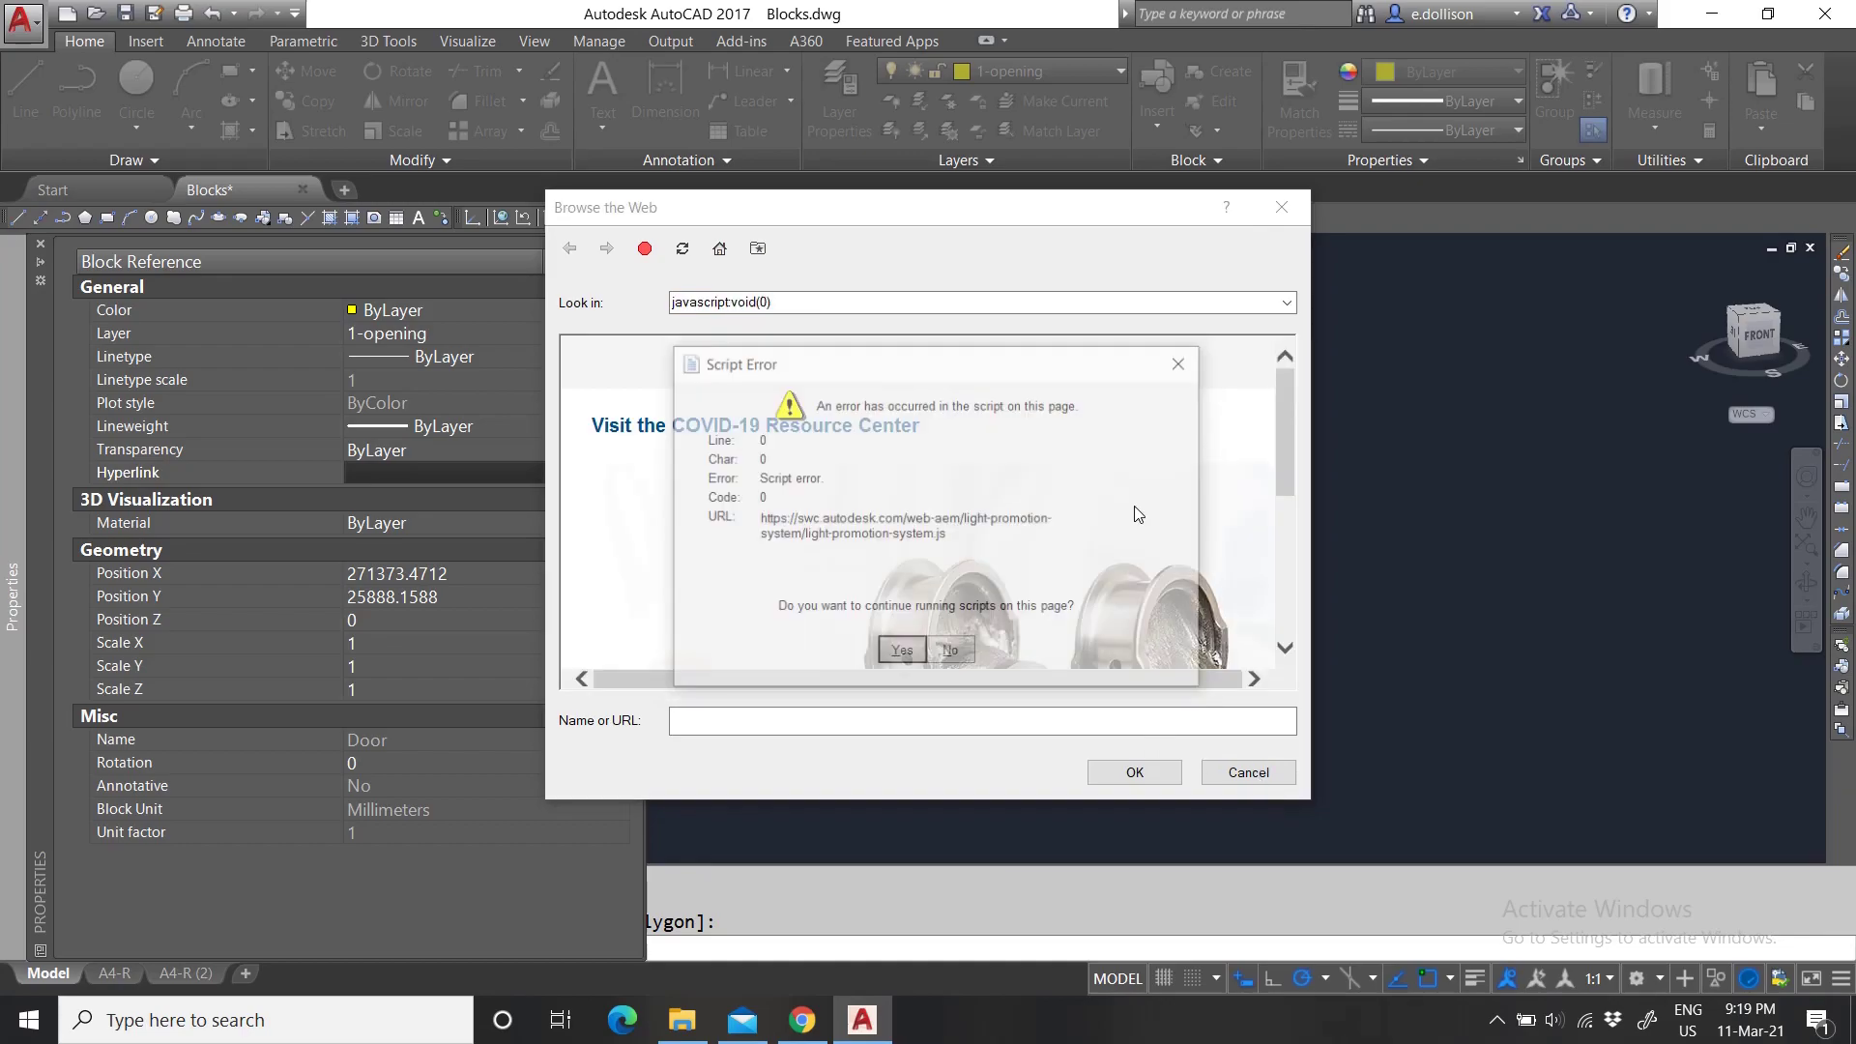
{"action": "left_click", "coordinate": [957, 654]}
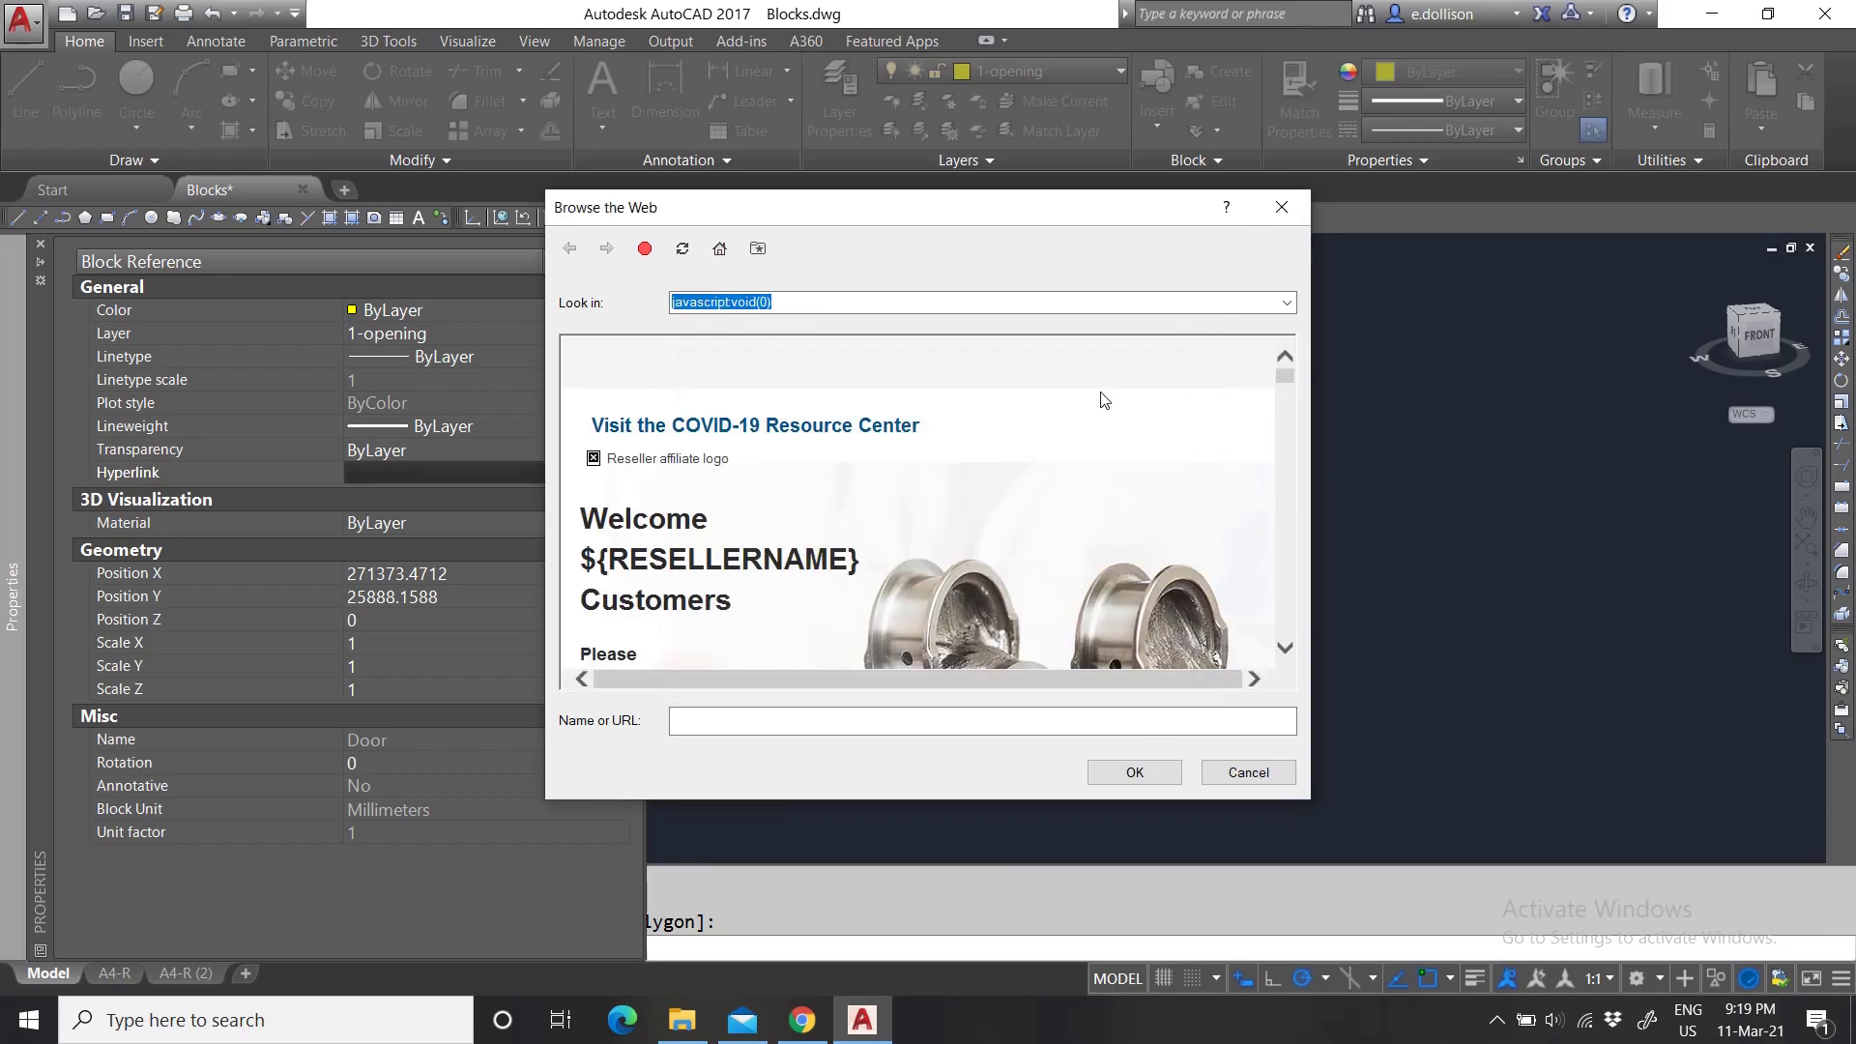
{"action": "left_click", "coordinate": [951, 653]}
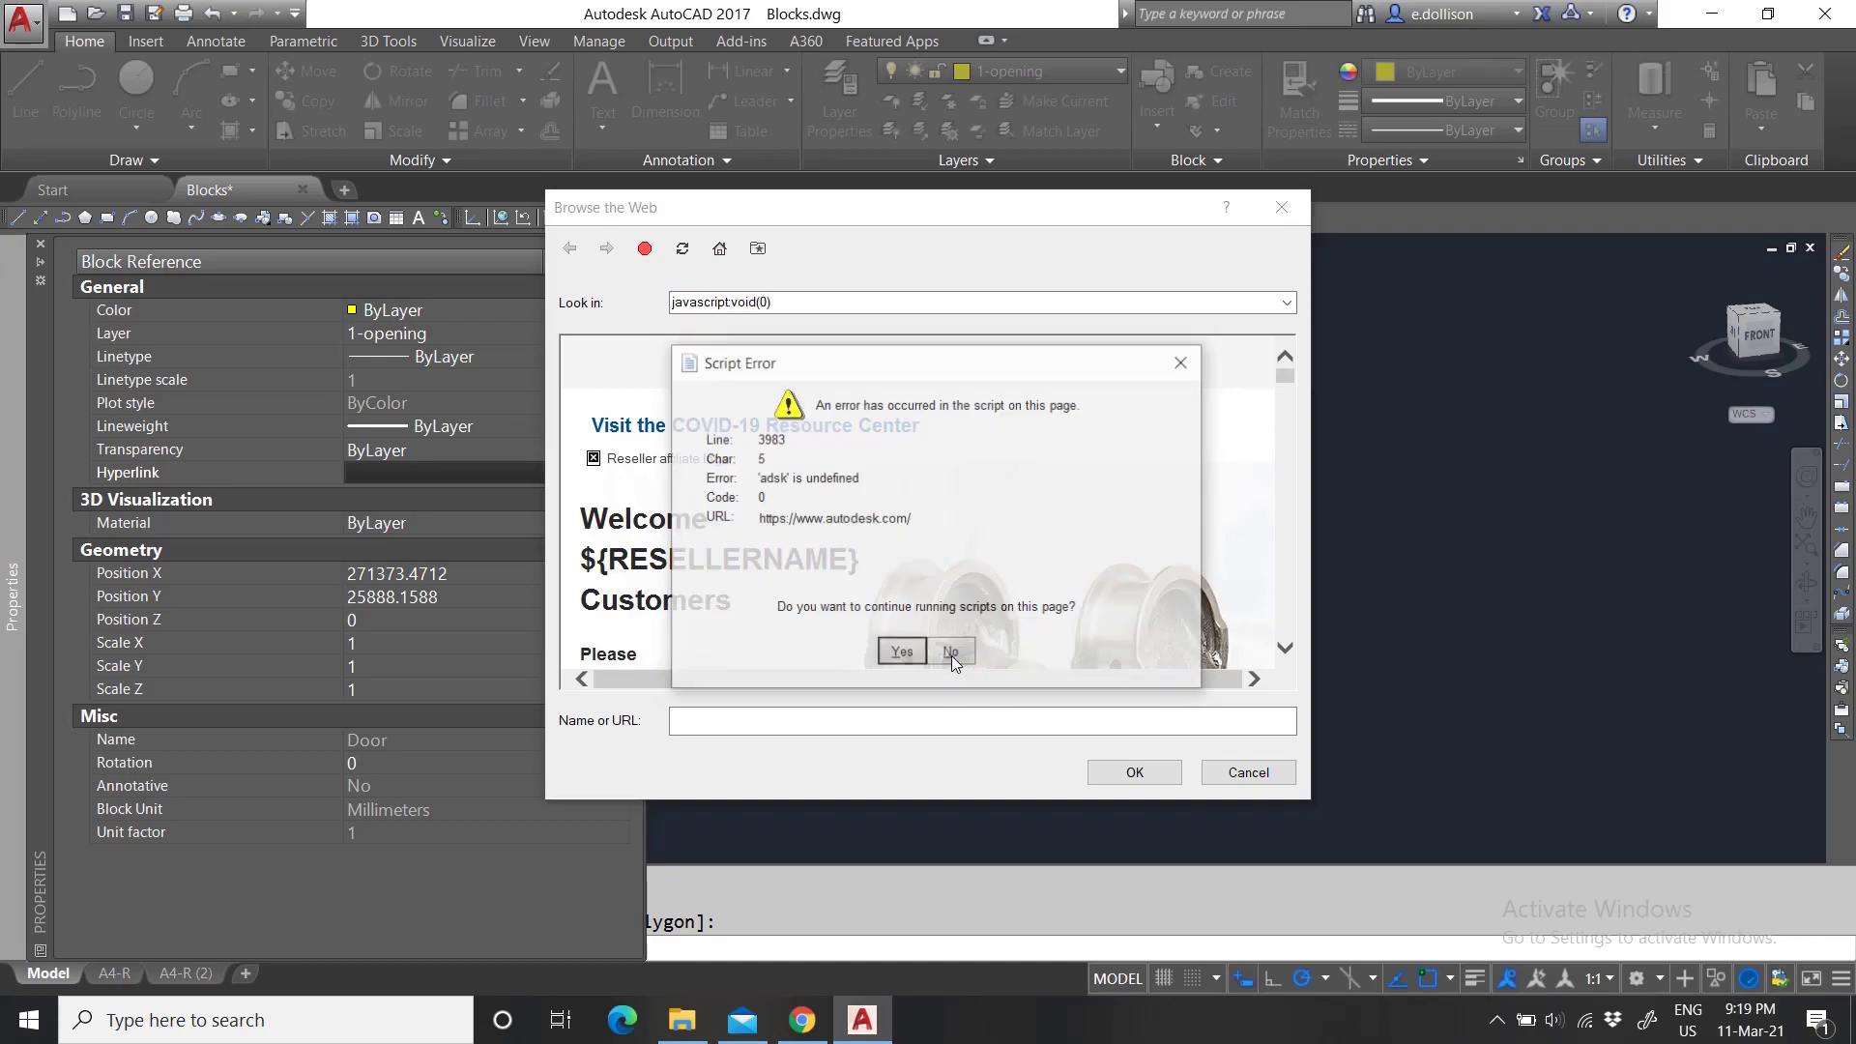
{"action": "left_click", "coordinate": [903, 654]}
{"action": "left_click", "coordinate": [903, 653]}
{"action": "left_click", "coordinate": [903, 654]}
{"action": "left_click", "coordinate": [904, 653]}
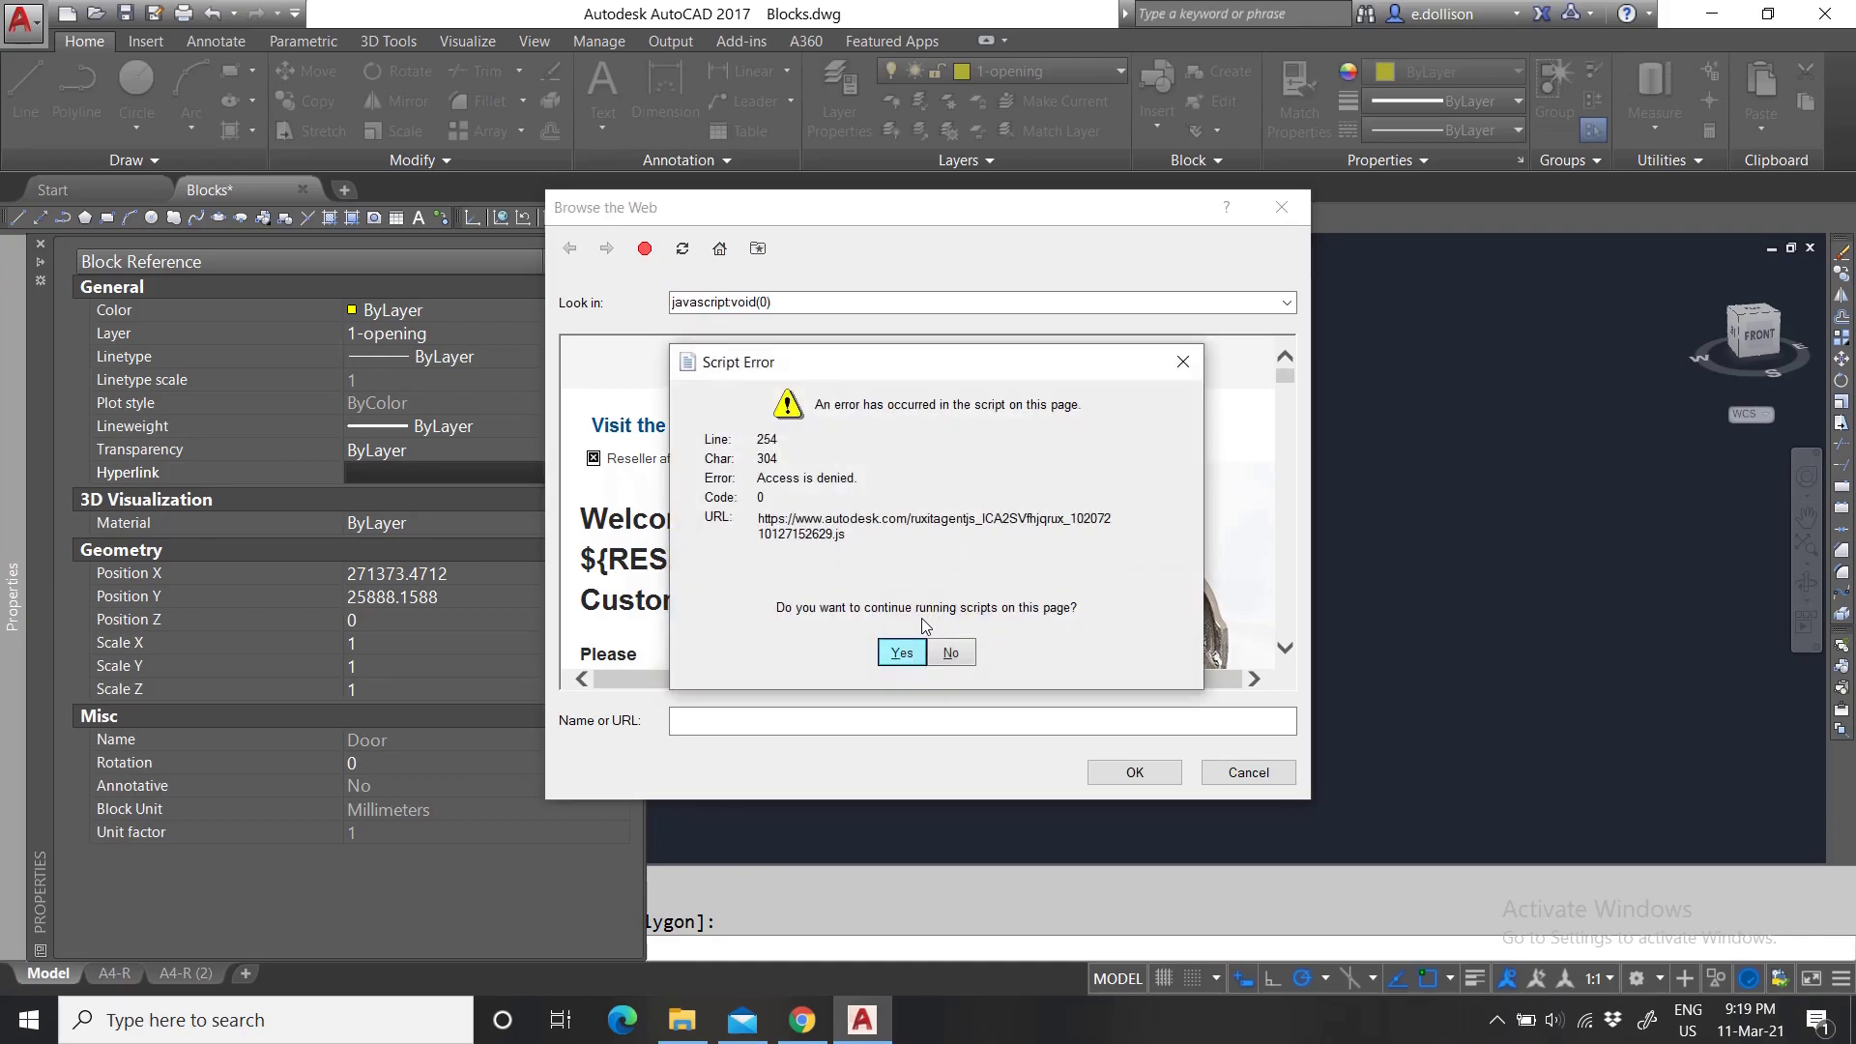
{"action": "left_click", "coordinate": [1182, 363]}
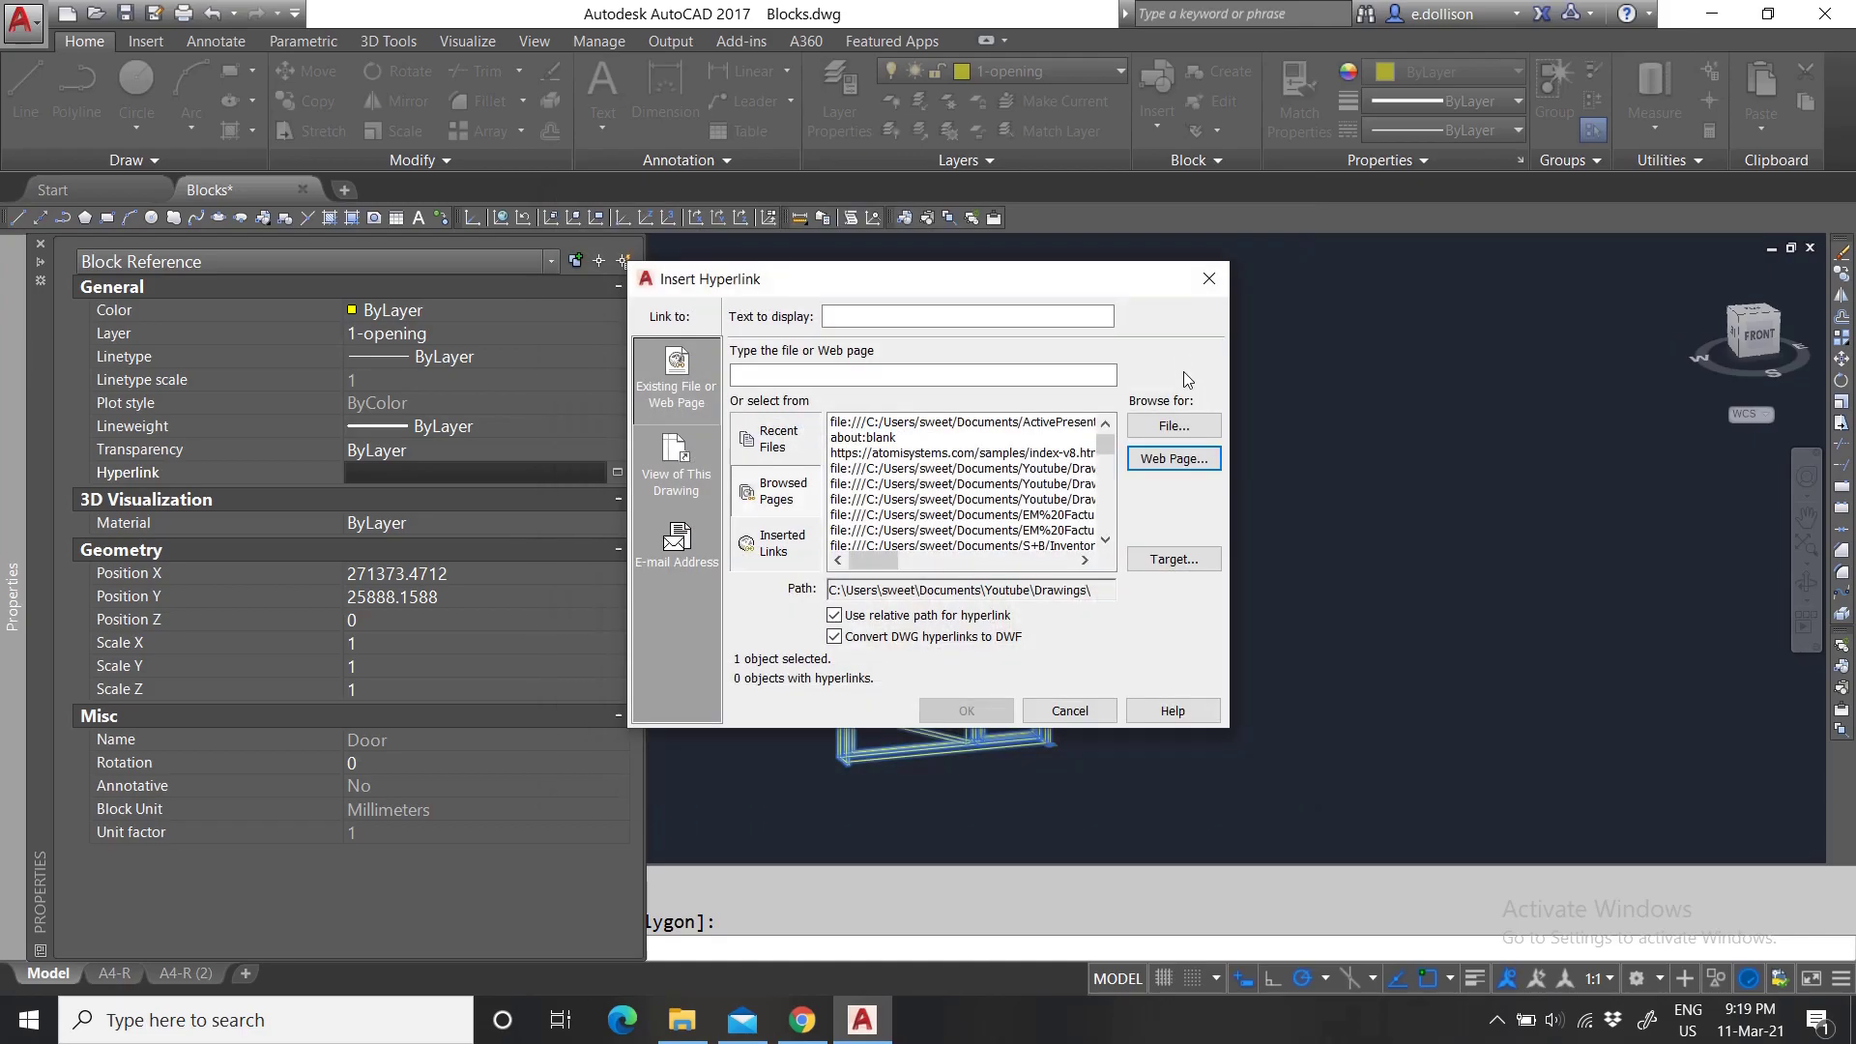
{"action": "left_click", "coordinate": [1069, 710]}
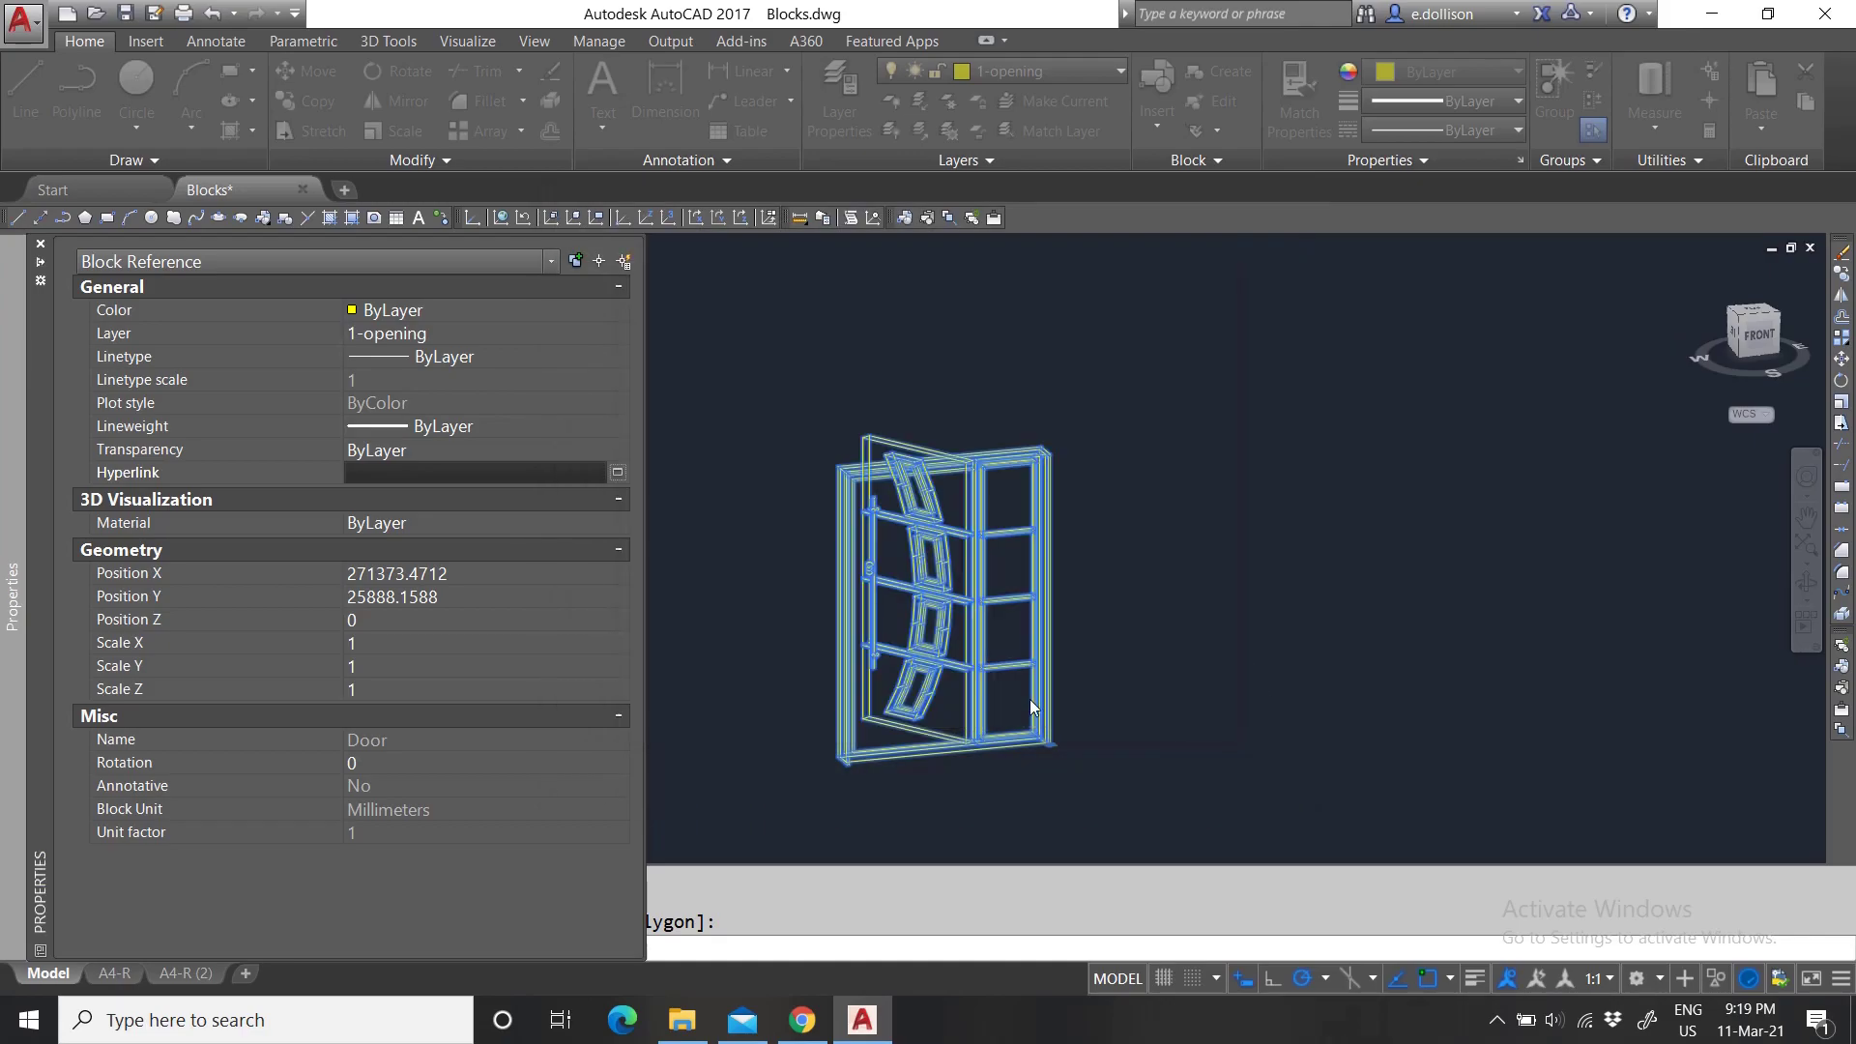
Reopen the Door block's hyperlink settings and look through the recent files, browsed pages and inserted links.
{"action": "key", "text": "ctrl+1"}
{"action": "mouse_move", "coordinate": [19, 647]}
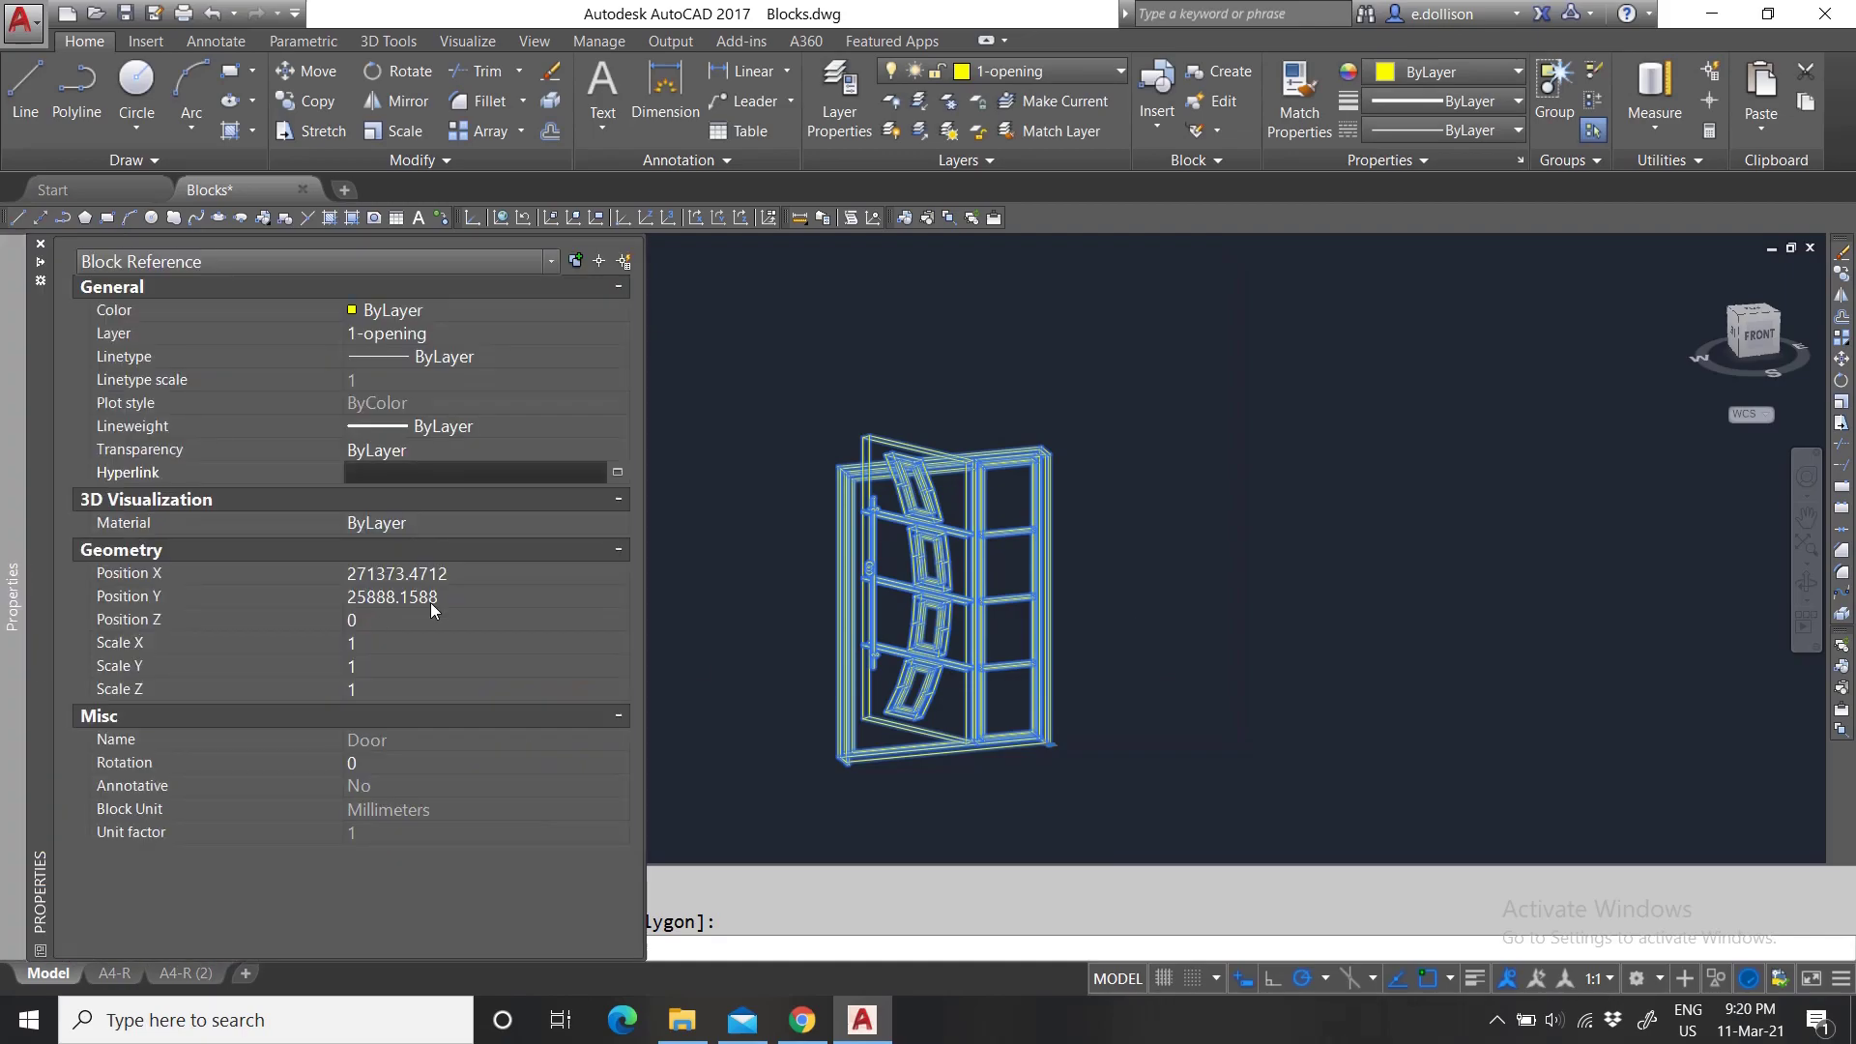
{"action": "left_click", "coordinate": [617, 471]}
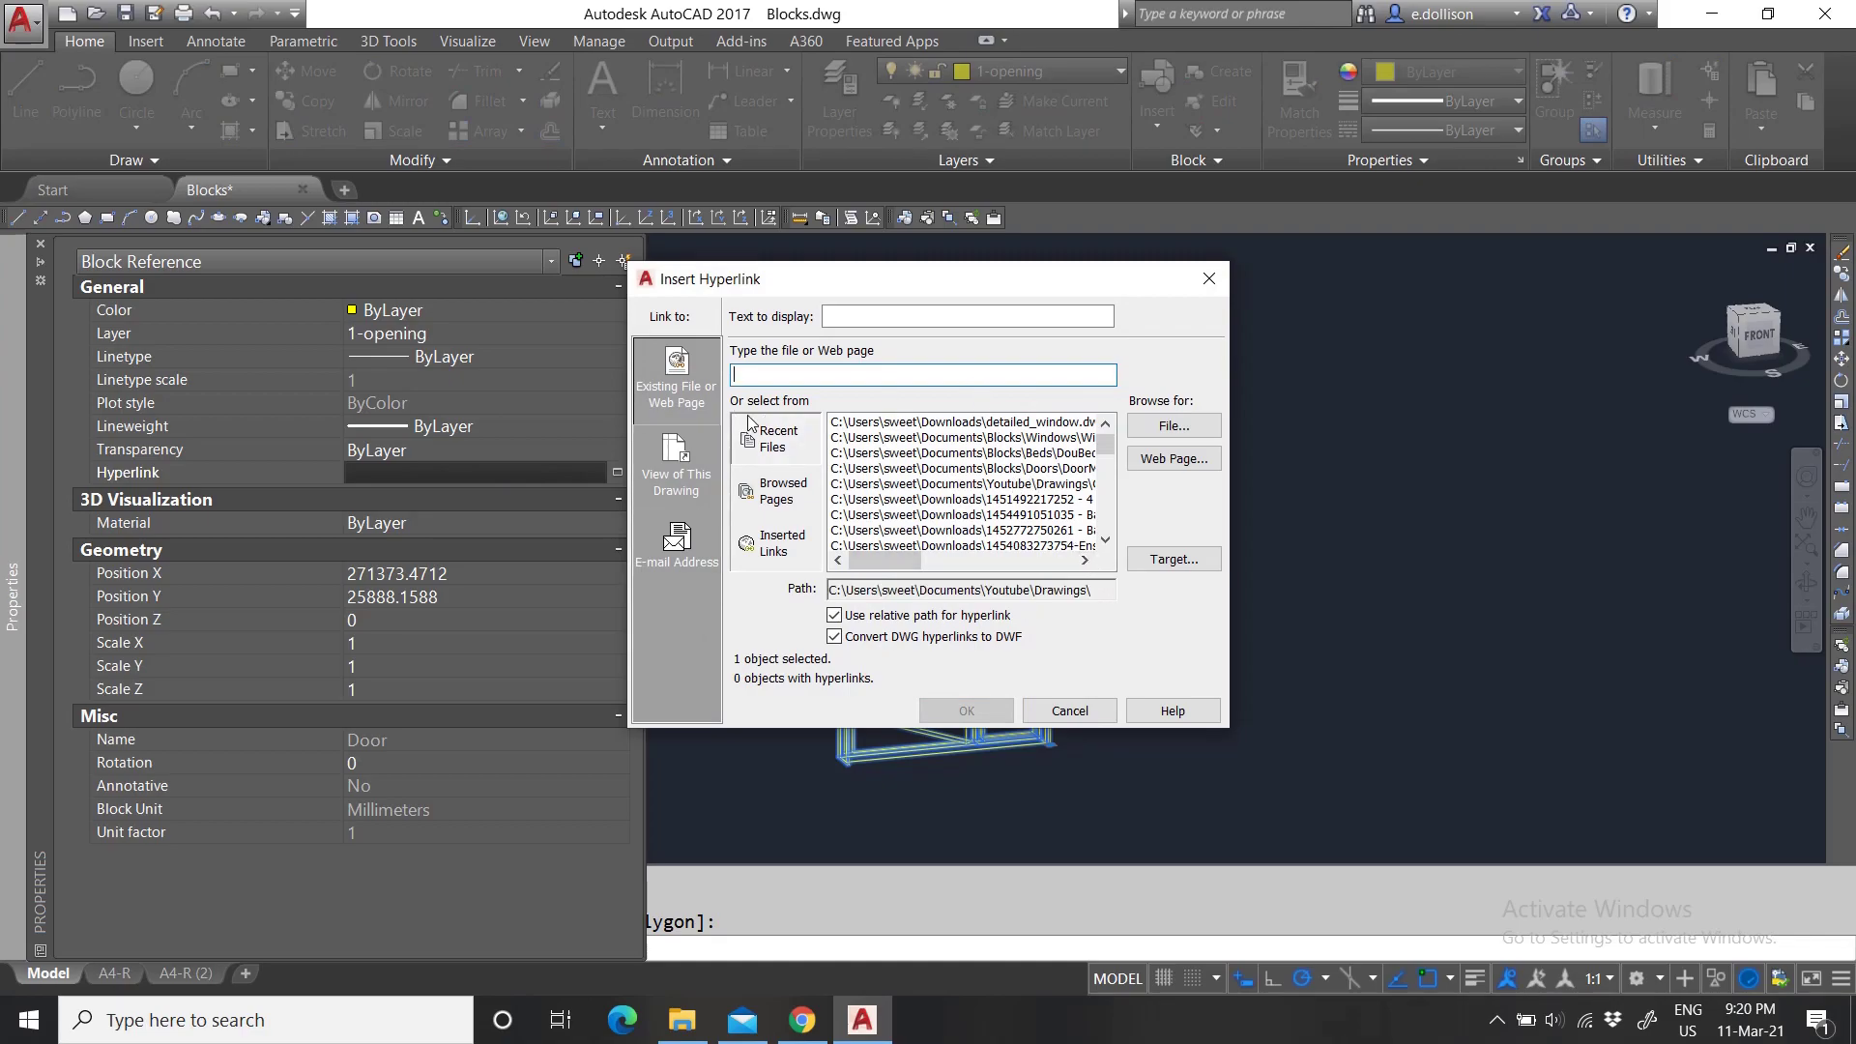
{"action": "mouse_move", "coordinate": [884, 562]}
{"action": "left_mouse_down"}
{"action": "mouse_move", "coordinate": [976, 565]}
{"action": "mouse_move", "coordinate": [867, 568]}
{"action": "left_mouse_up"}
{"action": "scroll", "coordinate": [909, 488], "scroll_direction": "down", "scroll_amount": 2}
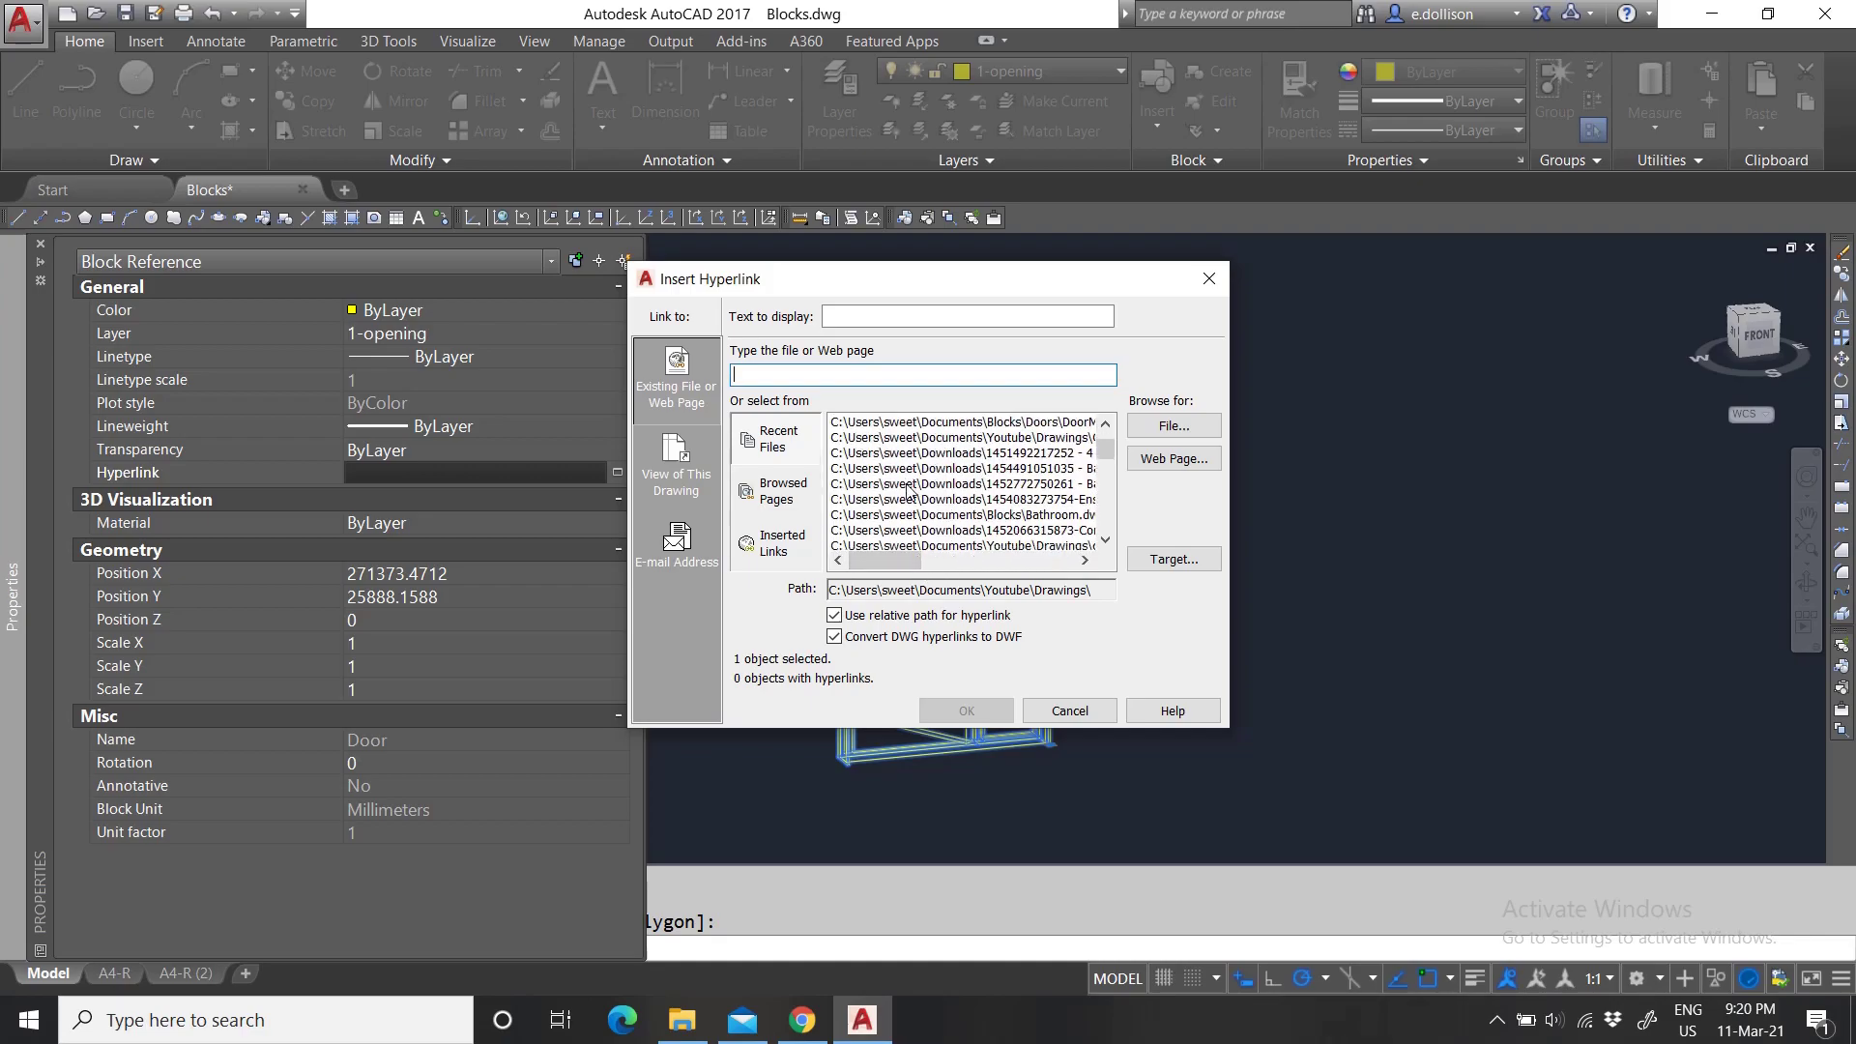
{"action": "scroll", "coordinate": [913, 504], "scroll_direction": "down", "scroll_amount": 1}
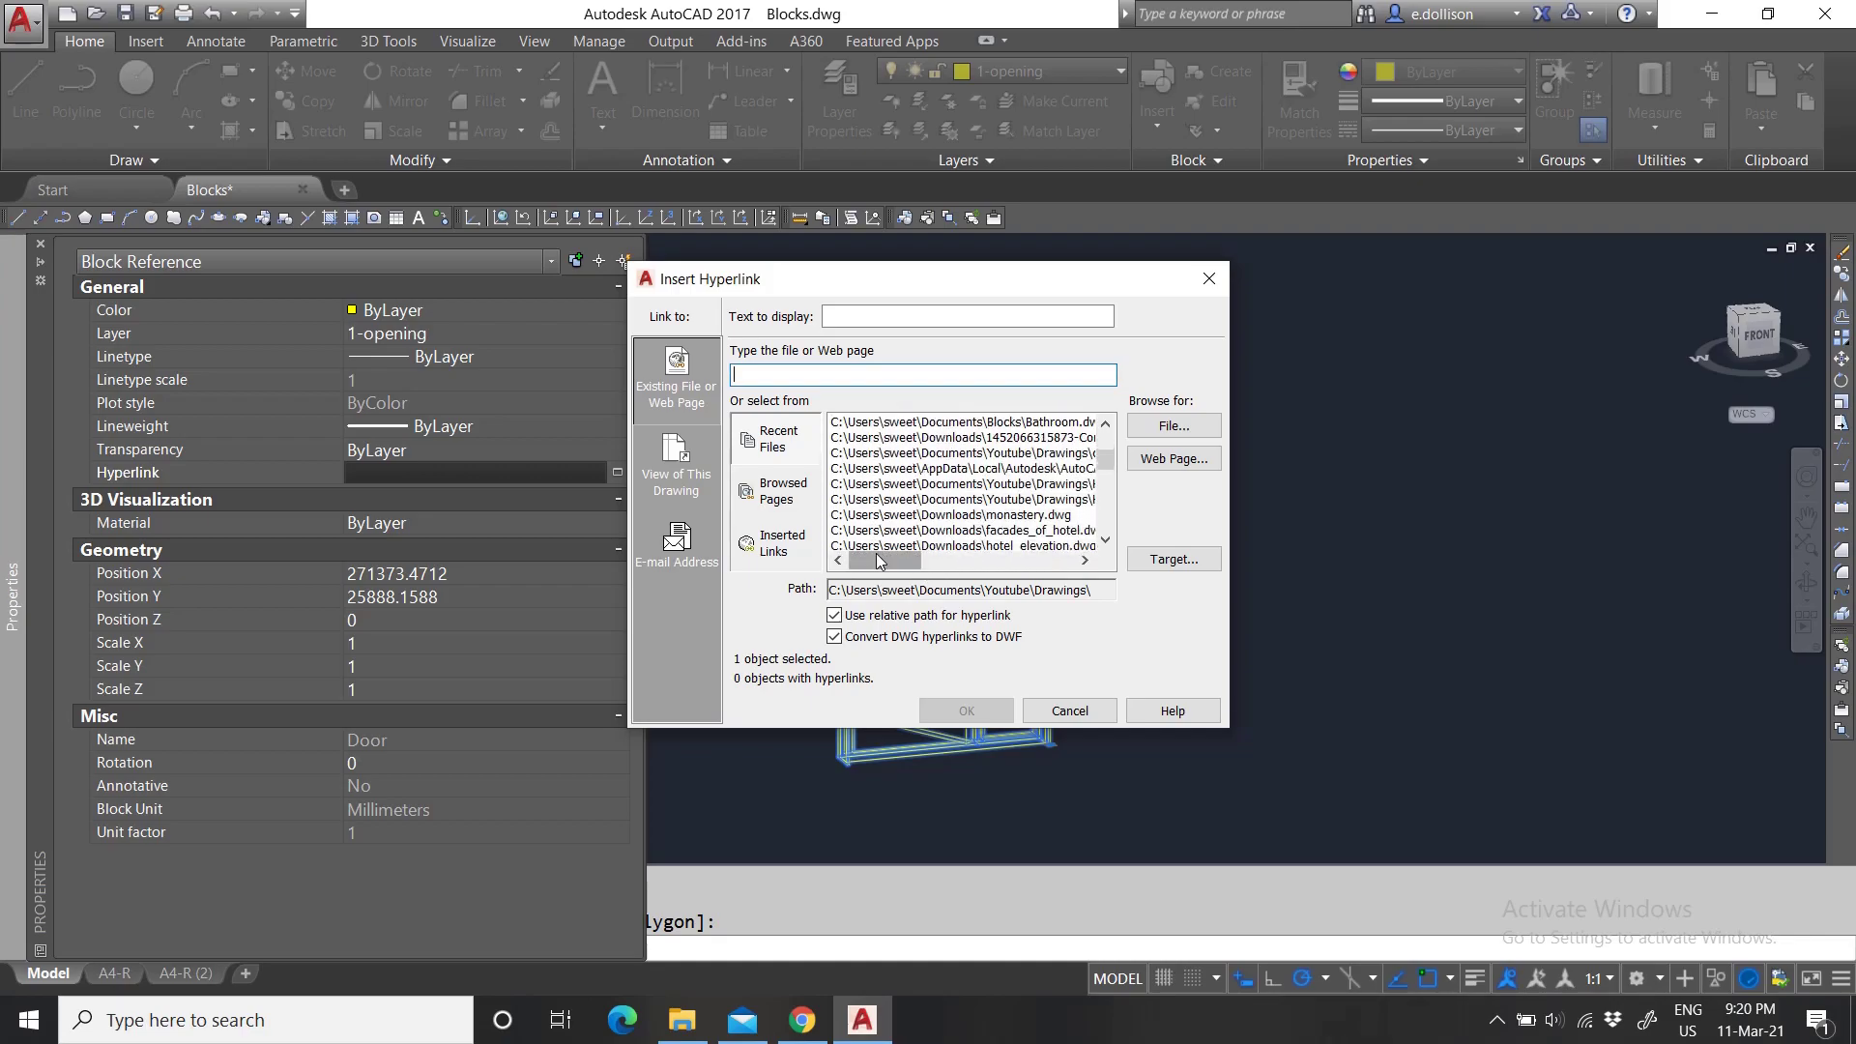
{"action": "left_click", "coordinate": [773, 497]}
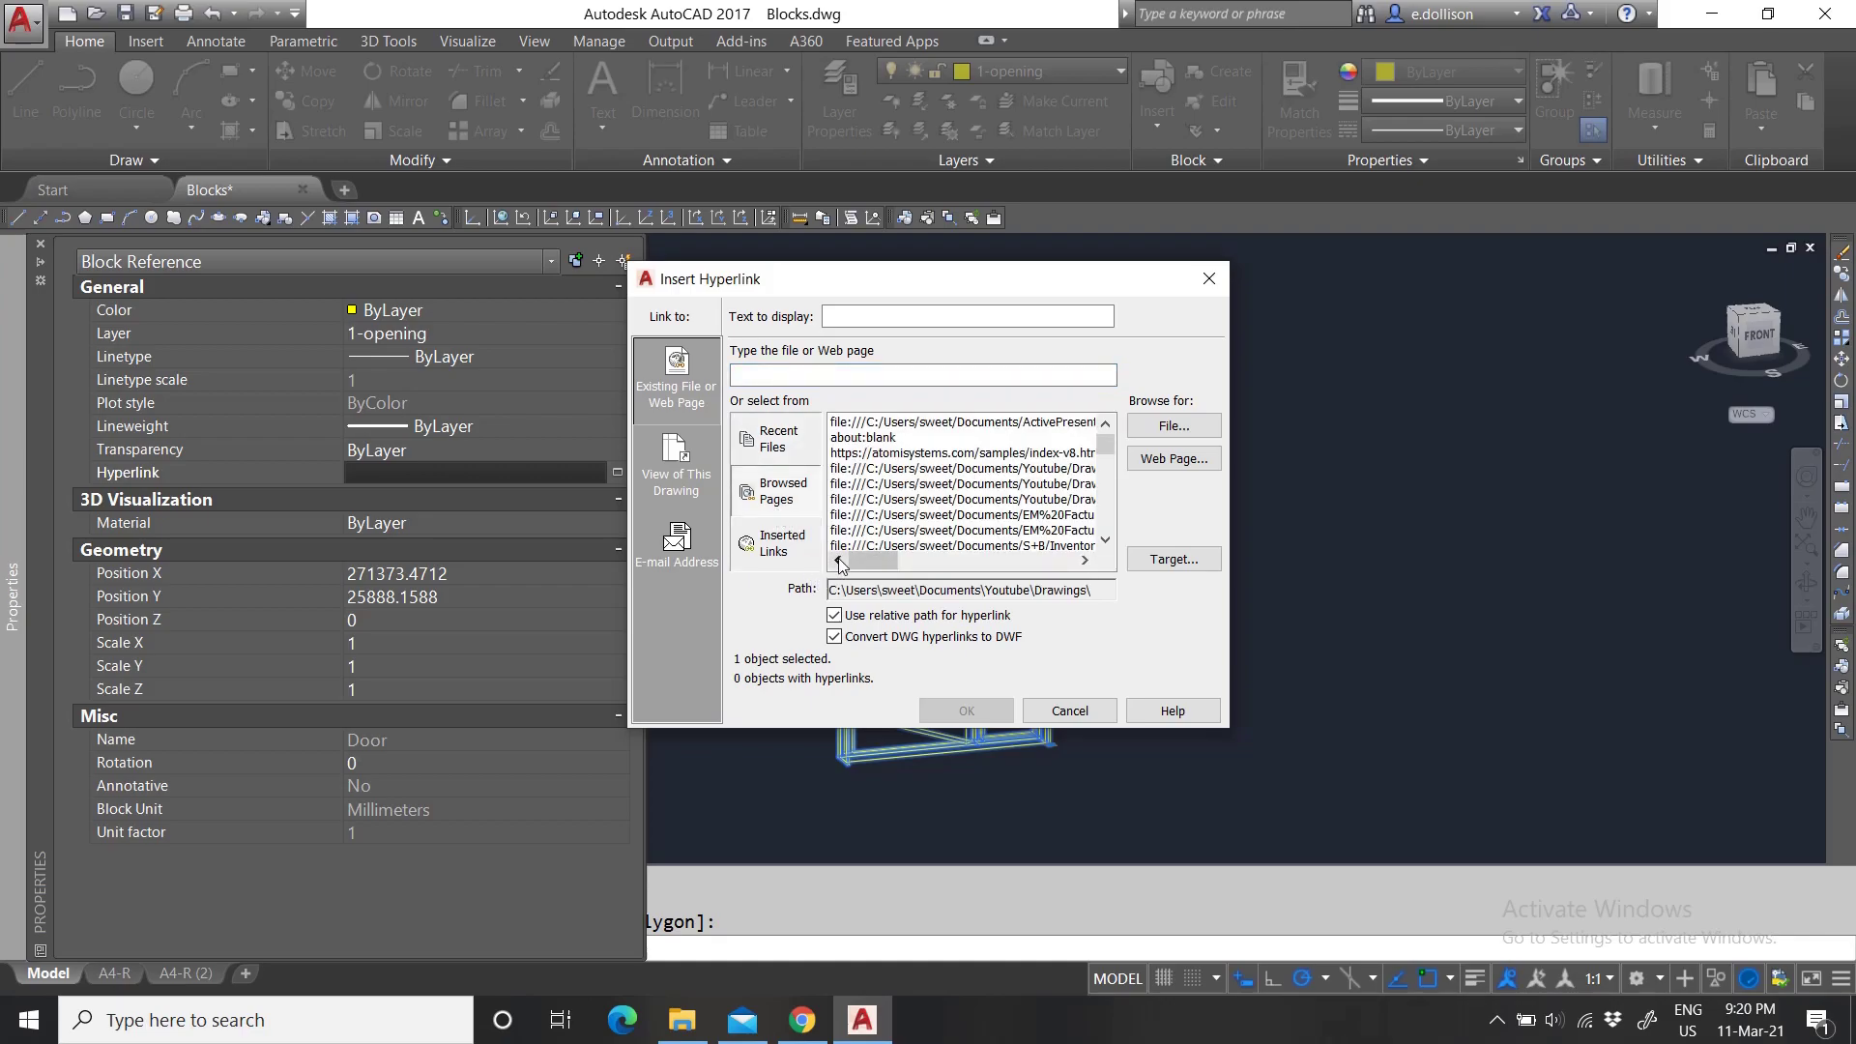
{"action": "left_click", "coordinate": [790, 566]}
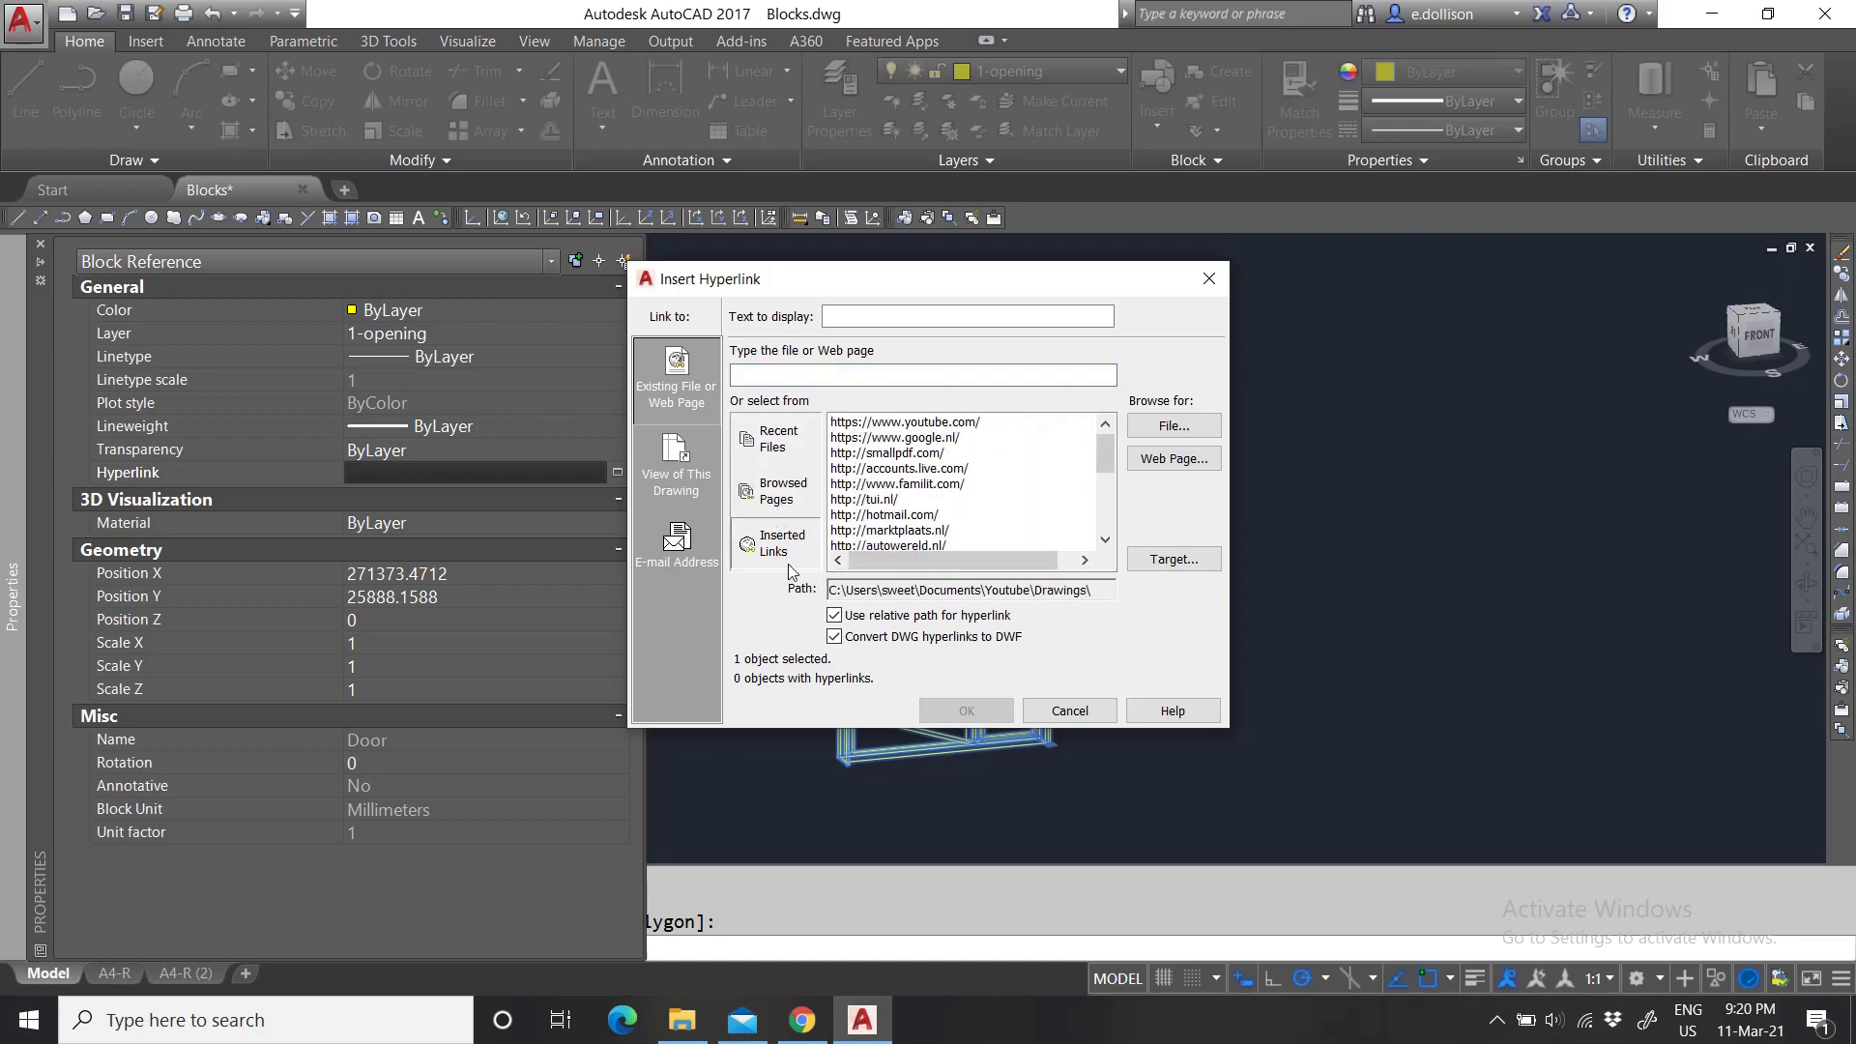
{"action": "left_click", "coordinate": [926, 422]}
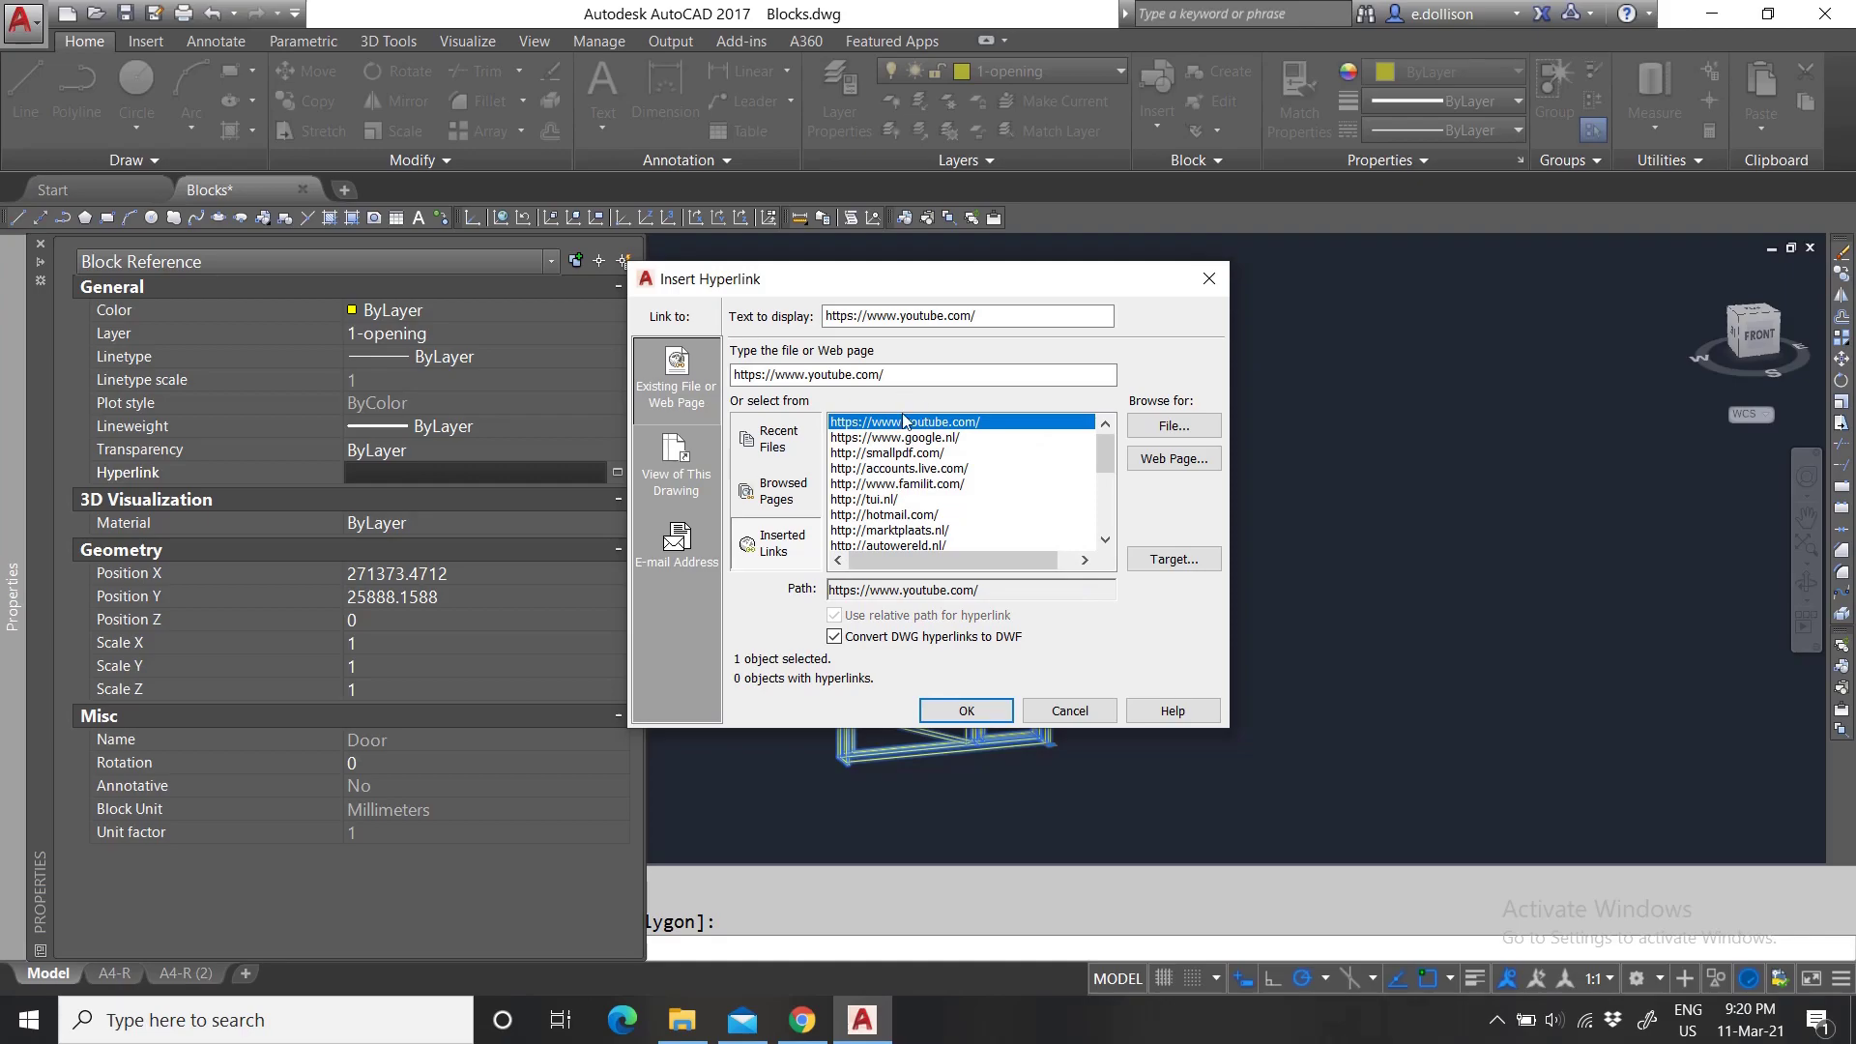
{"action": "left_click", "coordinate": [904, 438]}
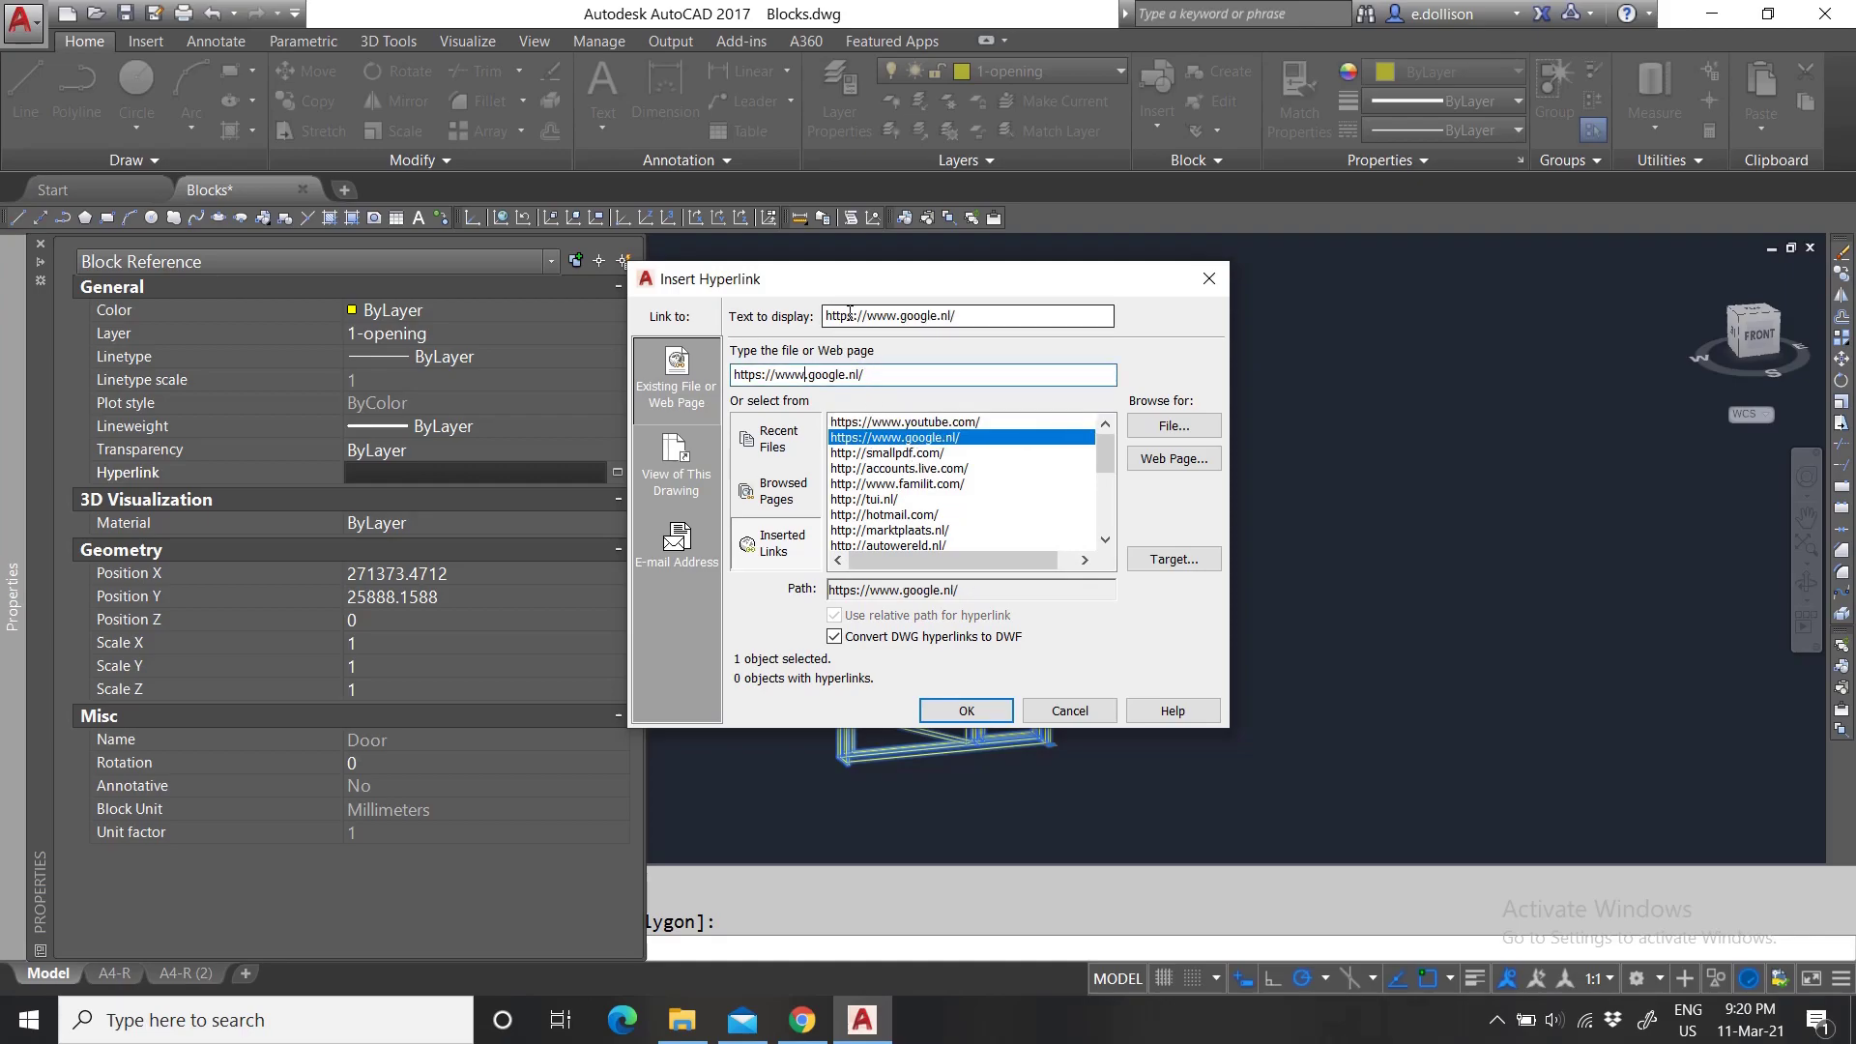
{"action": "left_click_drag", "start_coordinate": [864, 315], "coordinate": [894, 315]}
{"action": "scroll", "coordinate": [938, 510], "scroll_direction": "down", "scroll_amount": 5}
{"action": "left_click", "coordinate": [928, 470]}
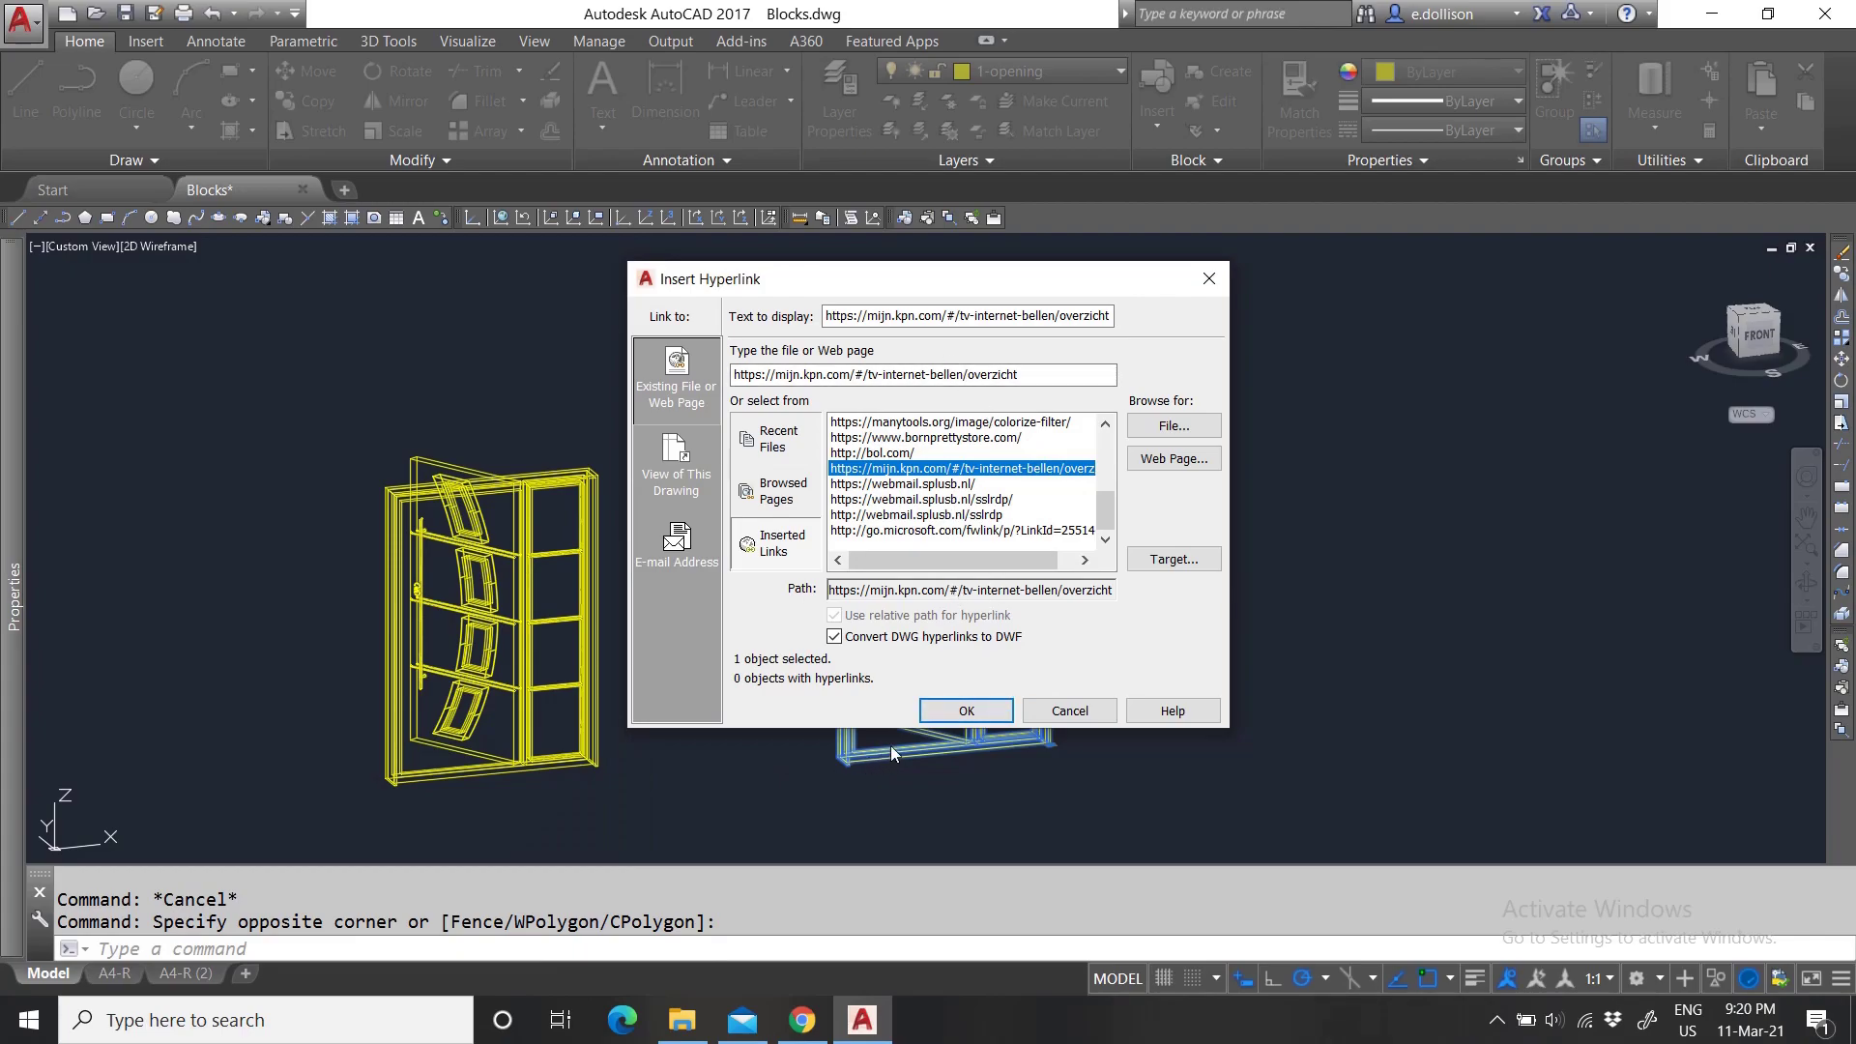
{"action": "left_click", "coordinate": [967, 714]}
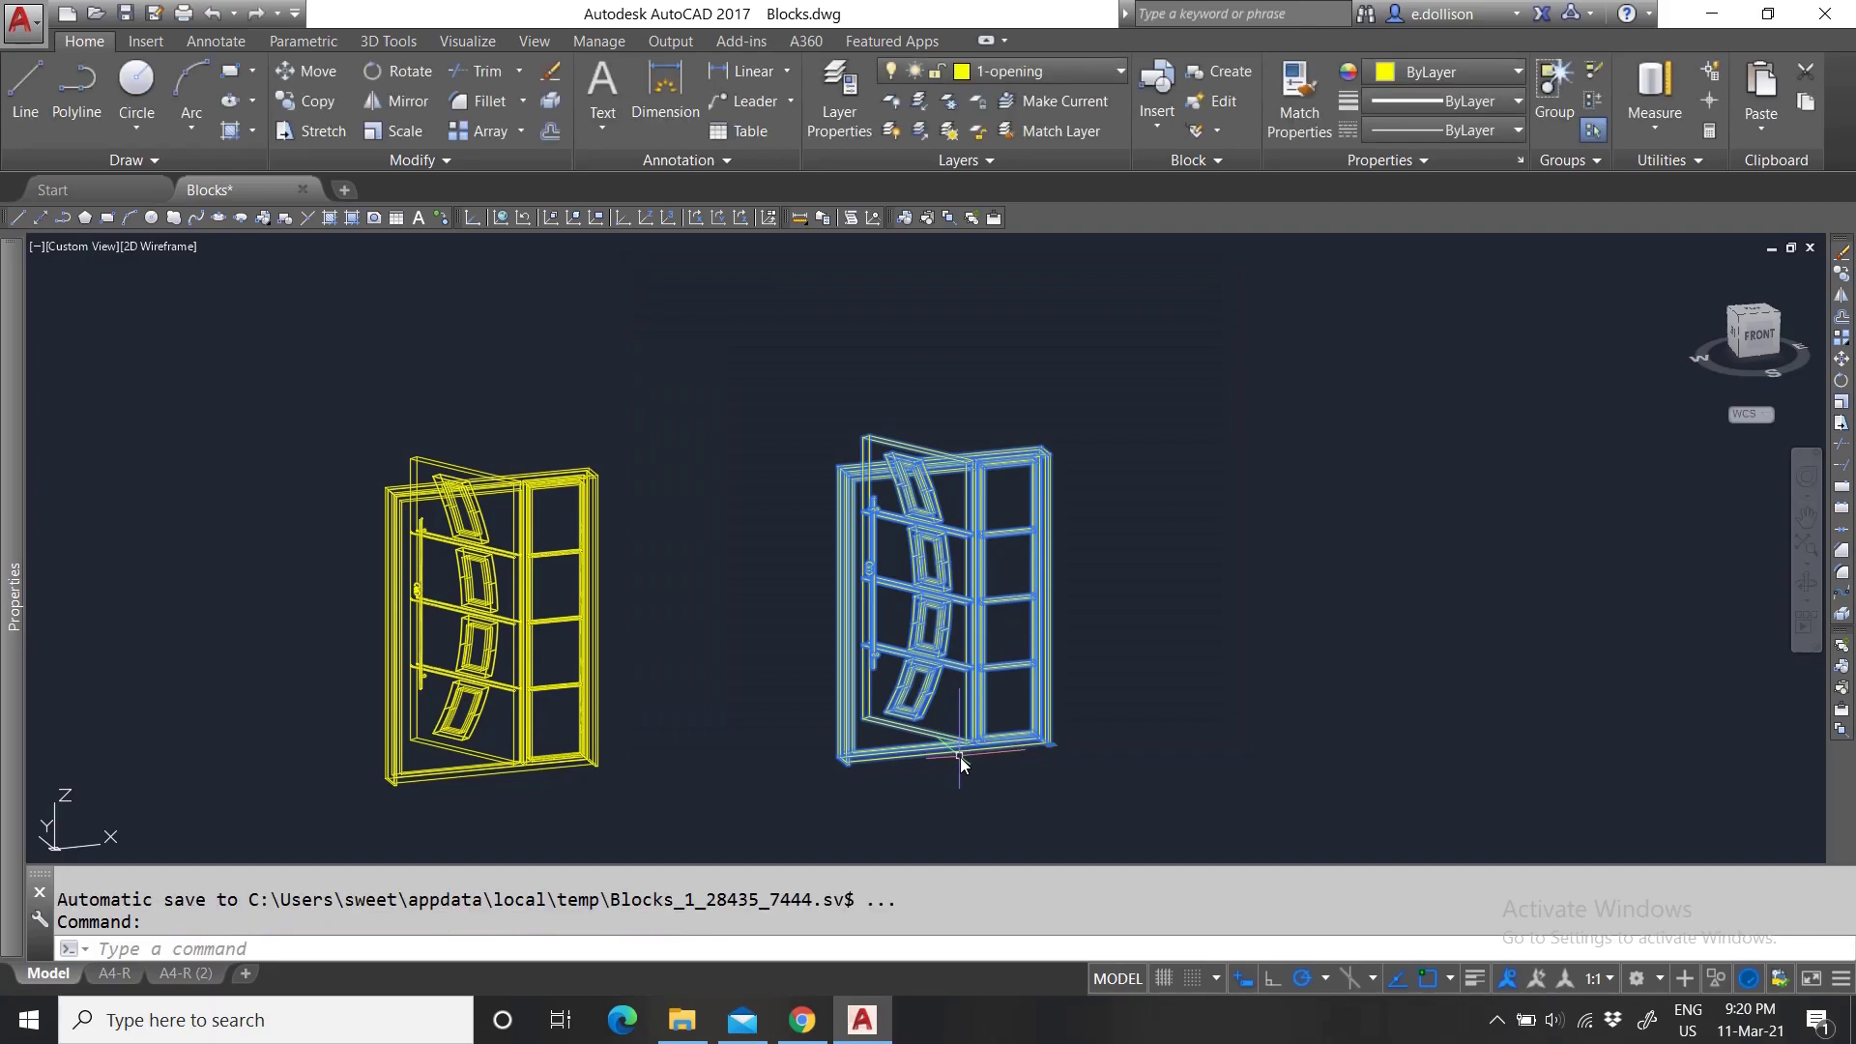
Reselect the Door block to check its hyperlink in the properties, then clear the selection.
{"action": "key", "text": "Escape"}
{"action": "scroll", "coordinate": [960, 756], "scroll_direction": "up", "scroll_amount": 4}
{"action": "left_click", "coordinate": [943, 747]}
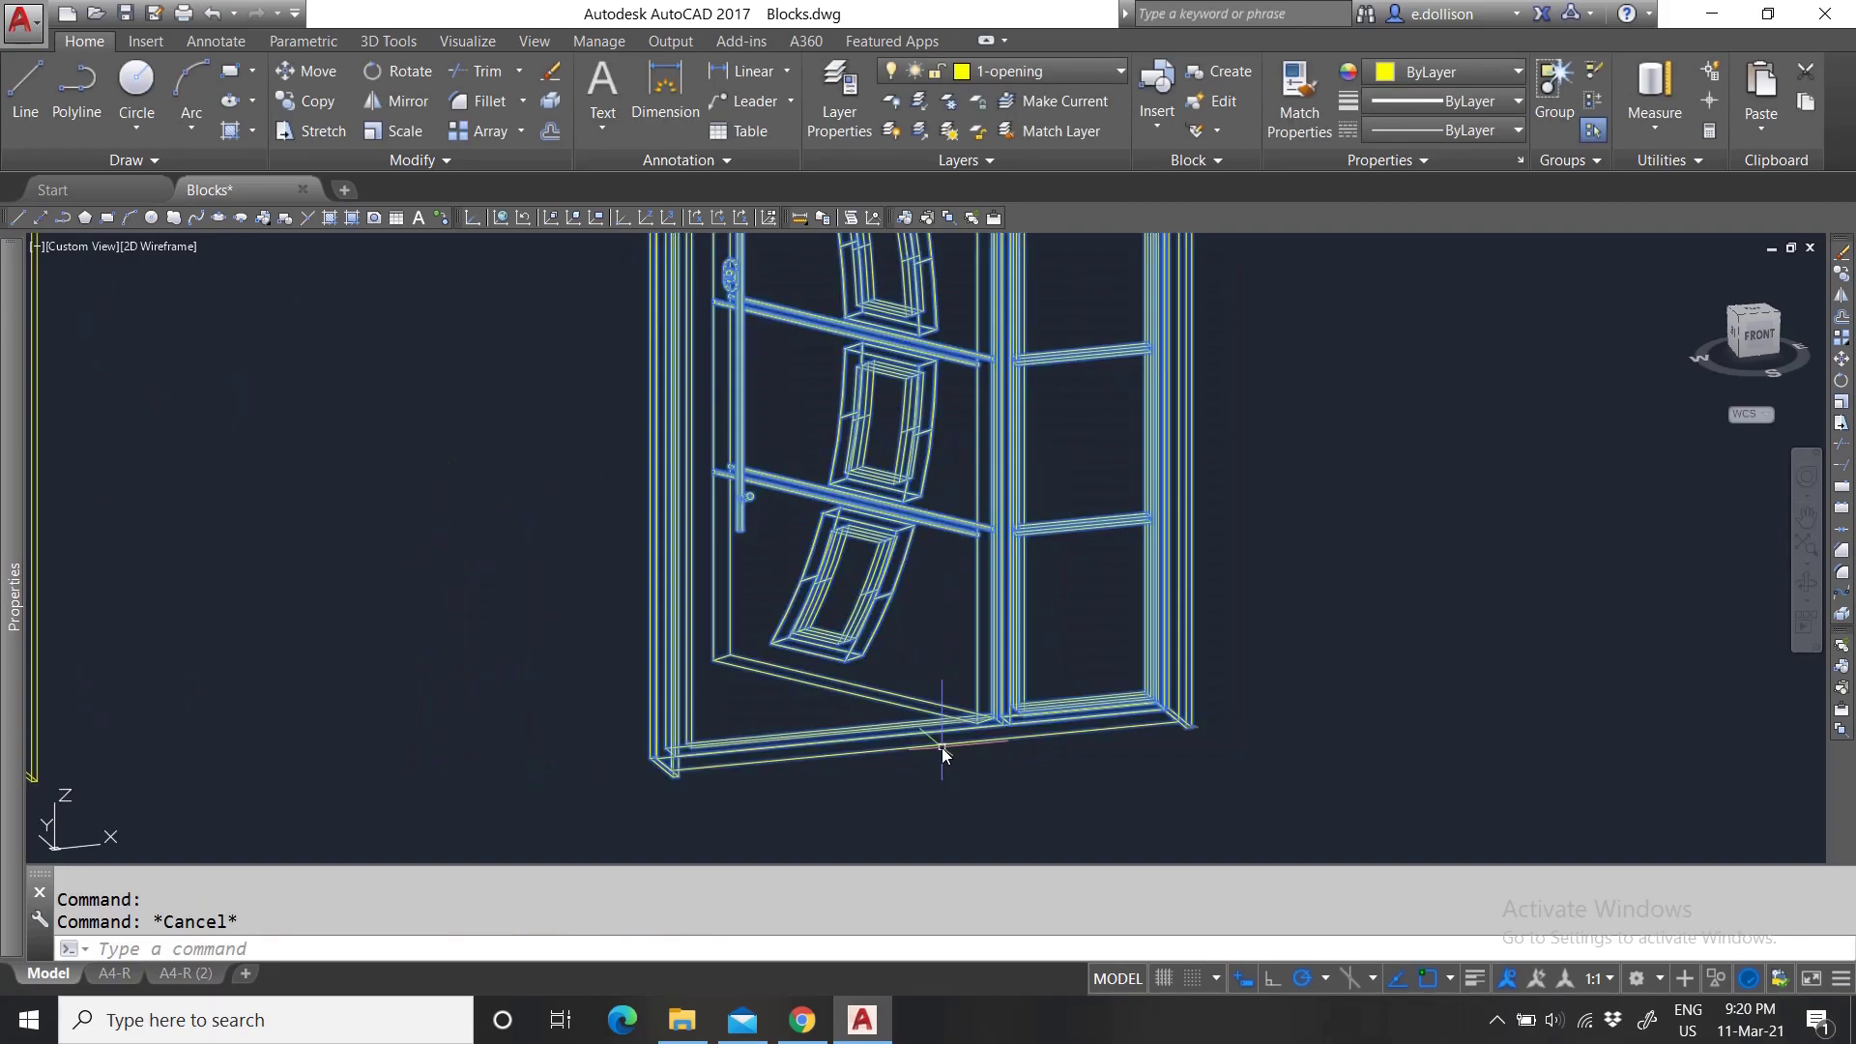
{"action": "key", "text": "Escape"}
{"action": "left_click", "coordinate": [921, 778]}
{"action": "left_click", "coordinate": [857, 716]}
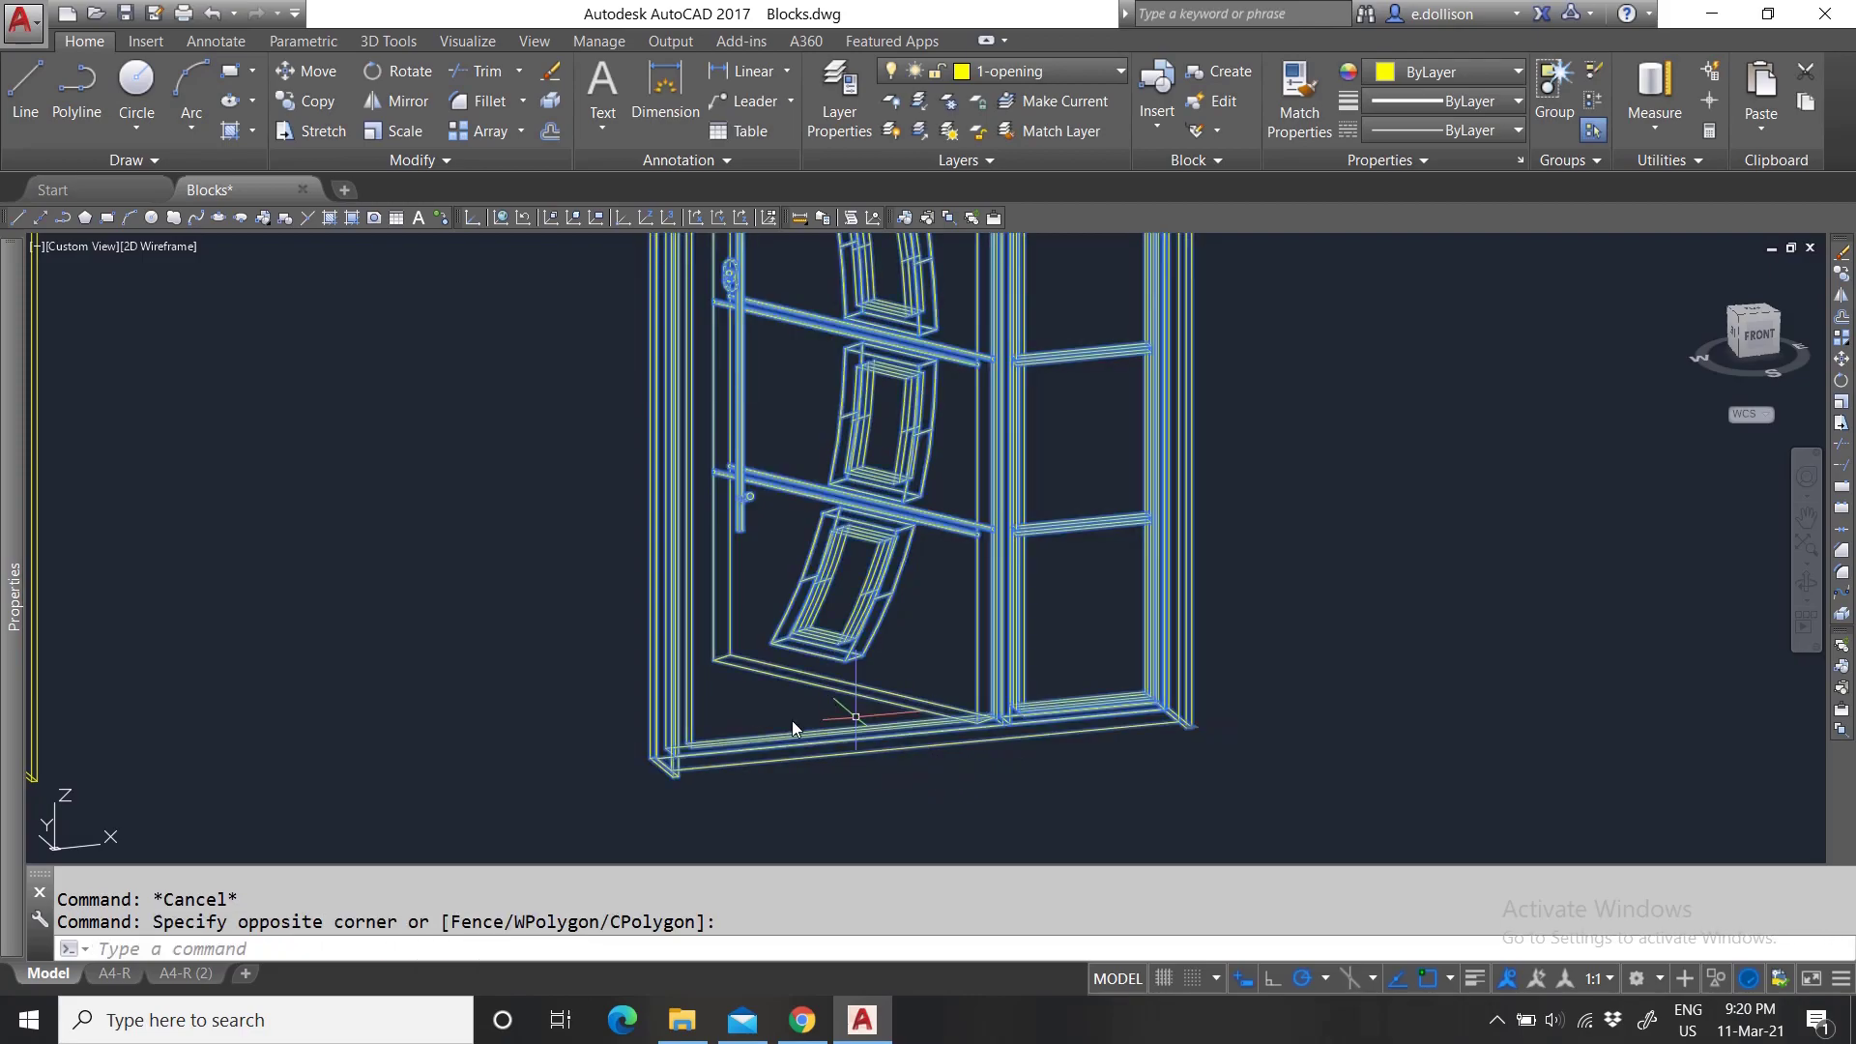
{"action": "mouse_move", "coordinate": [10, 491]}
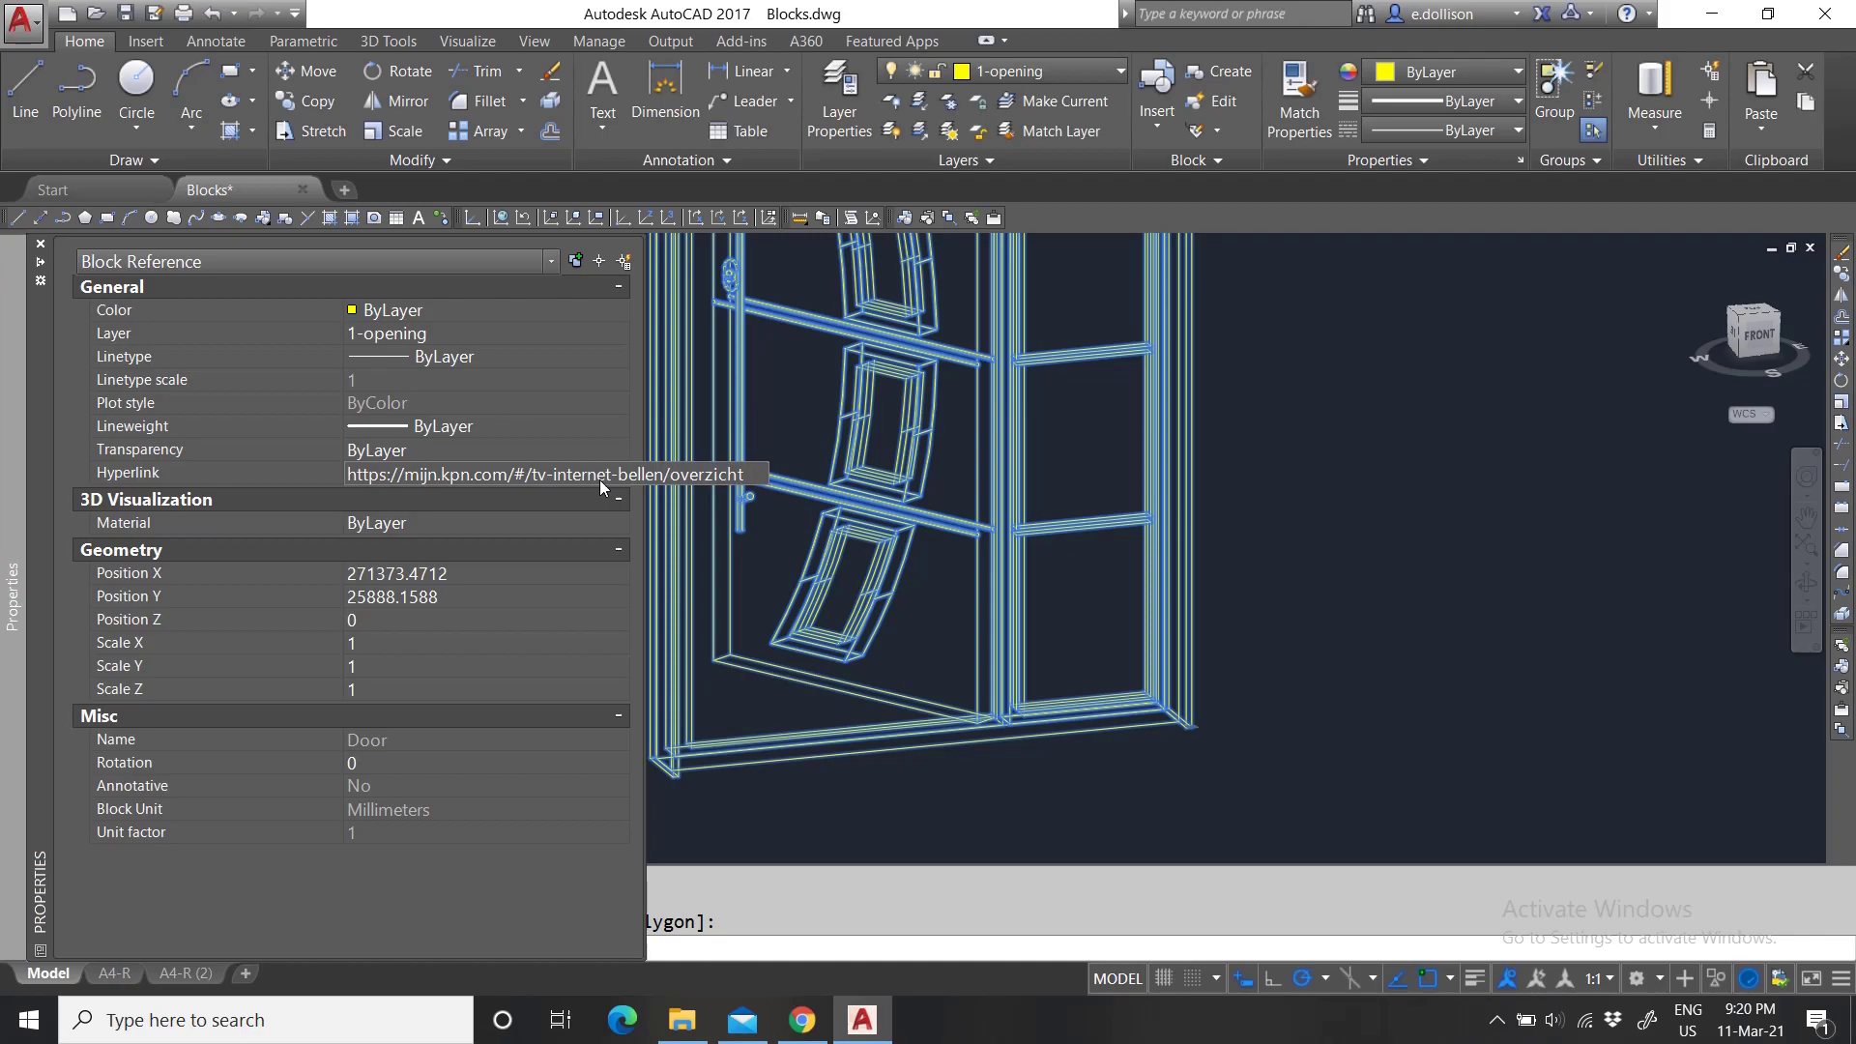
{"action": "key", "text": "Escape"}
Select the Door block again and try to follow its hyperlink from the drawing.
{"action": "left_click", "coordinate": [978, 746]}
{"action": "left_click", "coordinate": [924, 710]}
{"action": "scroll", "coordinate": [958, 740], "scroll_direction": "down", "scroll_amount": 4}
{"action": "scroll", "coordinate": [976, 769], "scroll_direction": "up", "scroll_amount": 4}
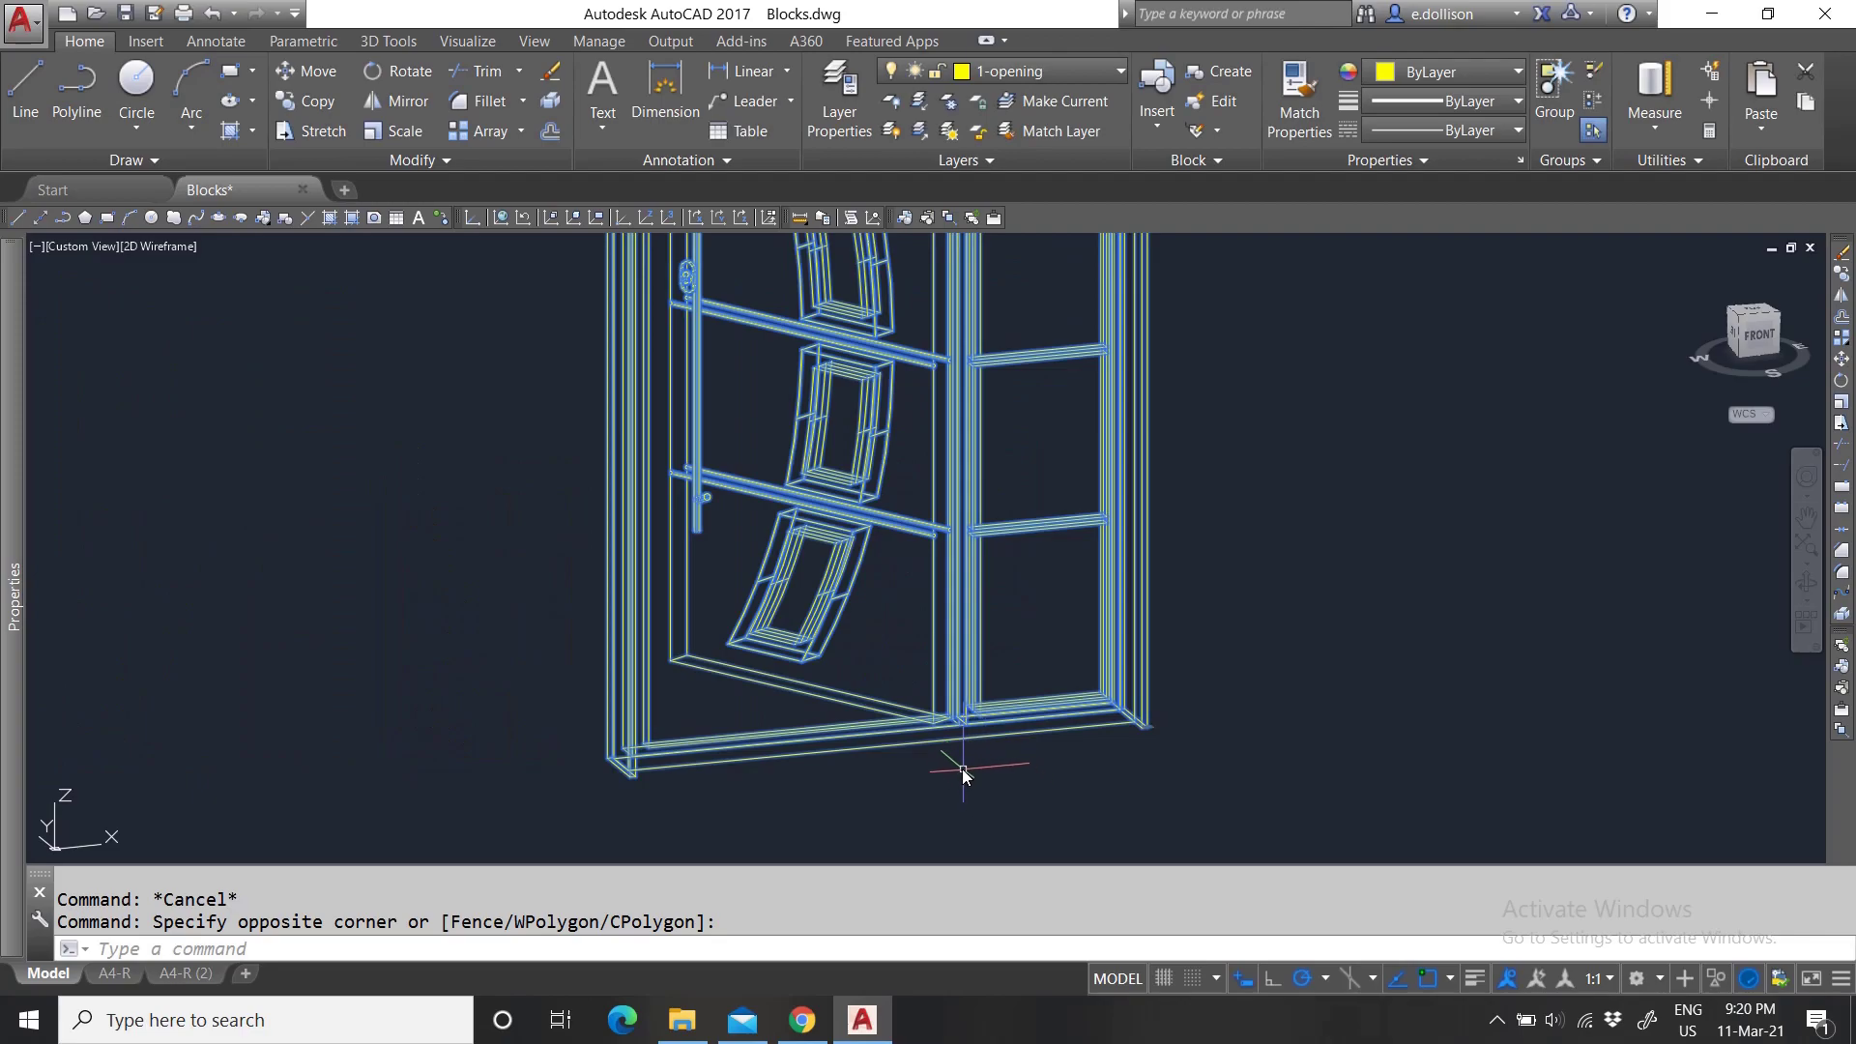
{"action": "left_click", "coordinate": [937, 720]}
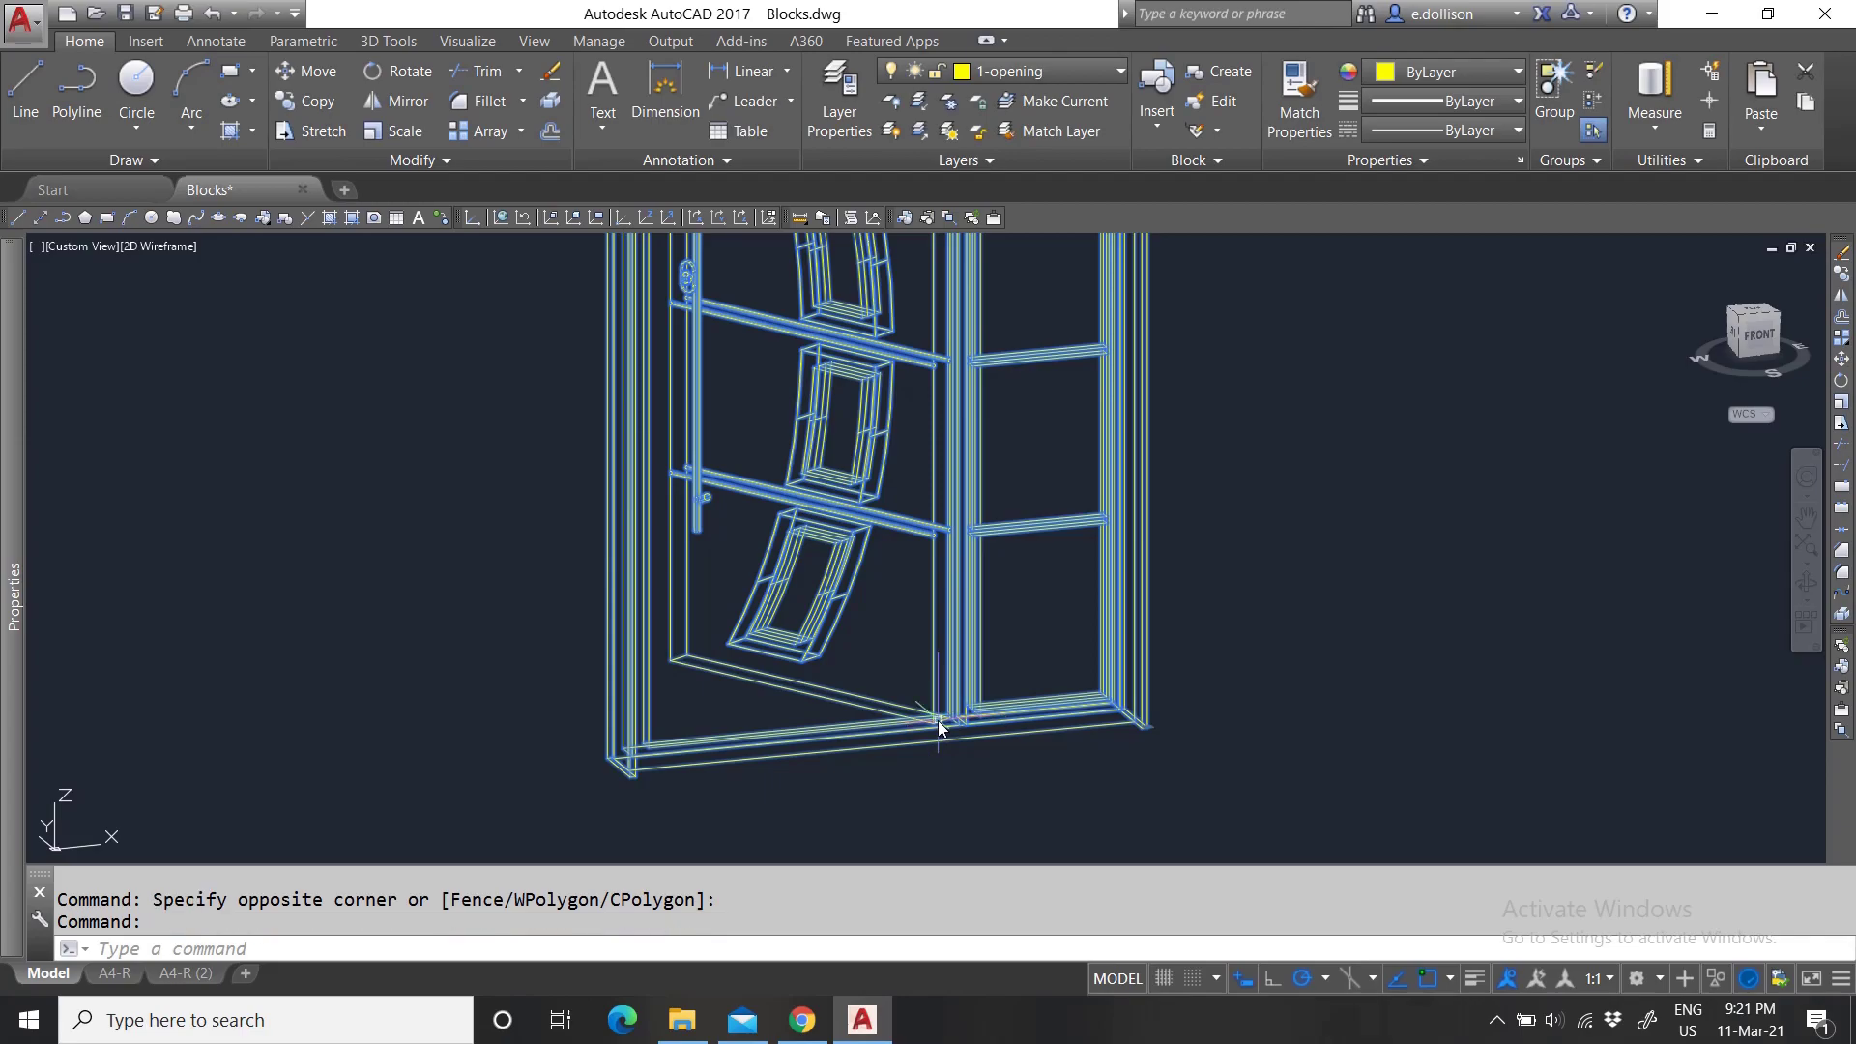
Switch to Chrome, close the AutoCAD volume tutorial tab and copy the address of the bol.com vidaXL door page.
{"action": "key", "text": "alt+Tab"}
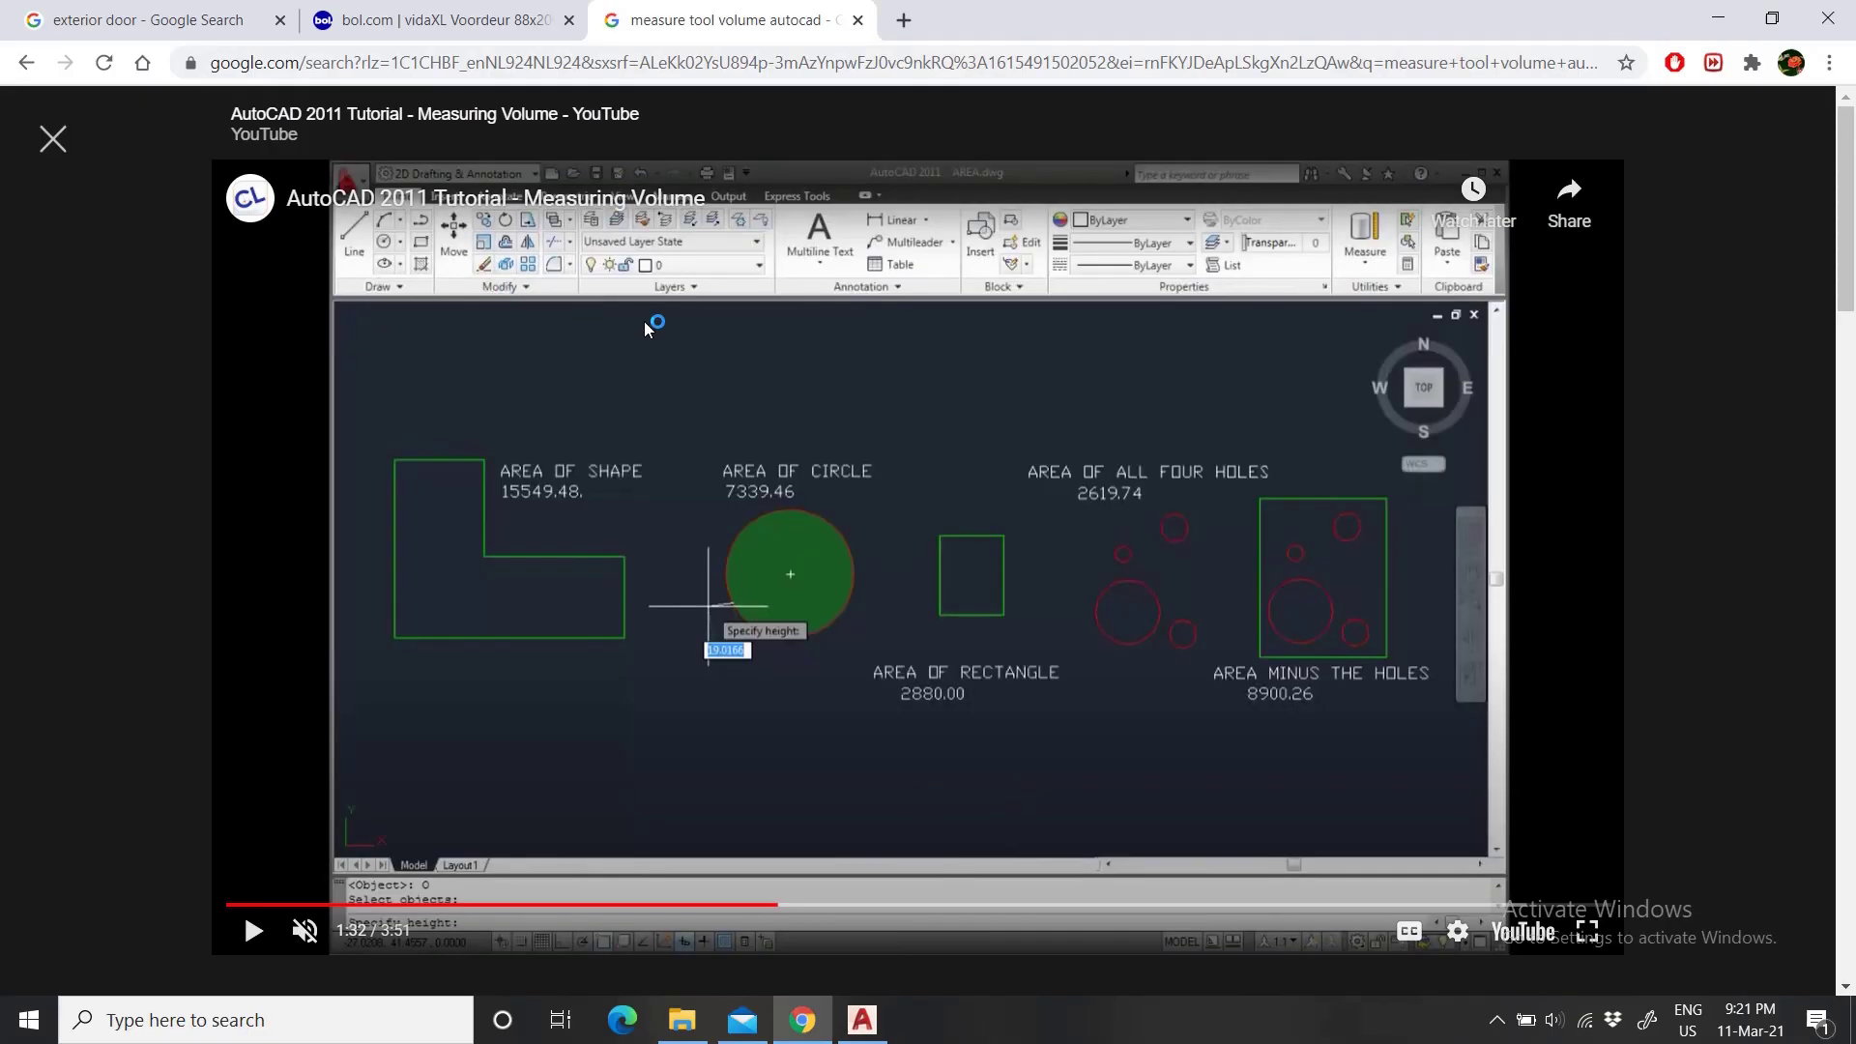
{"action": "left_click", "coordinate": [857, 26]}
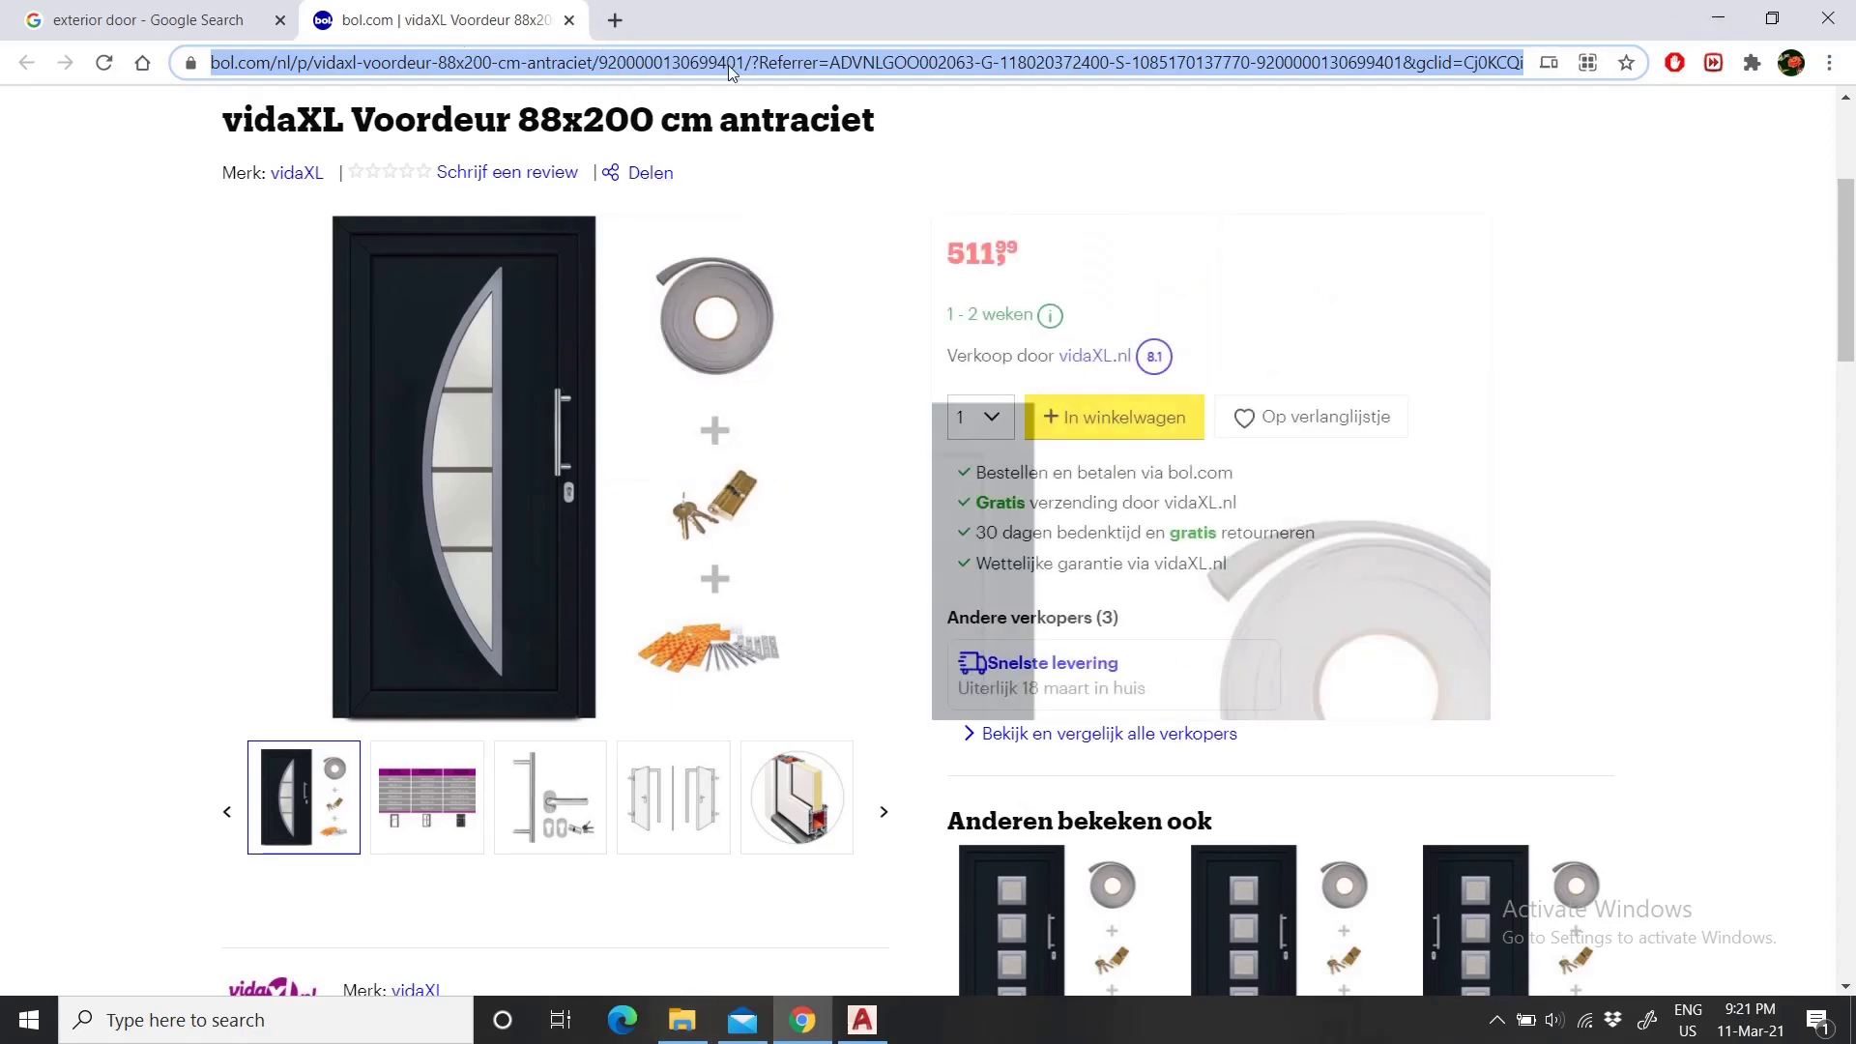
{"action": "right_click", "coordinate": [693, 63]}
{"action": "left_click", "coordinate": [808, 232]}
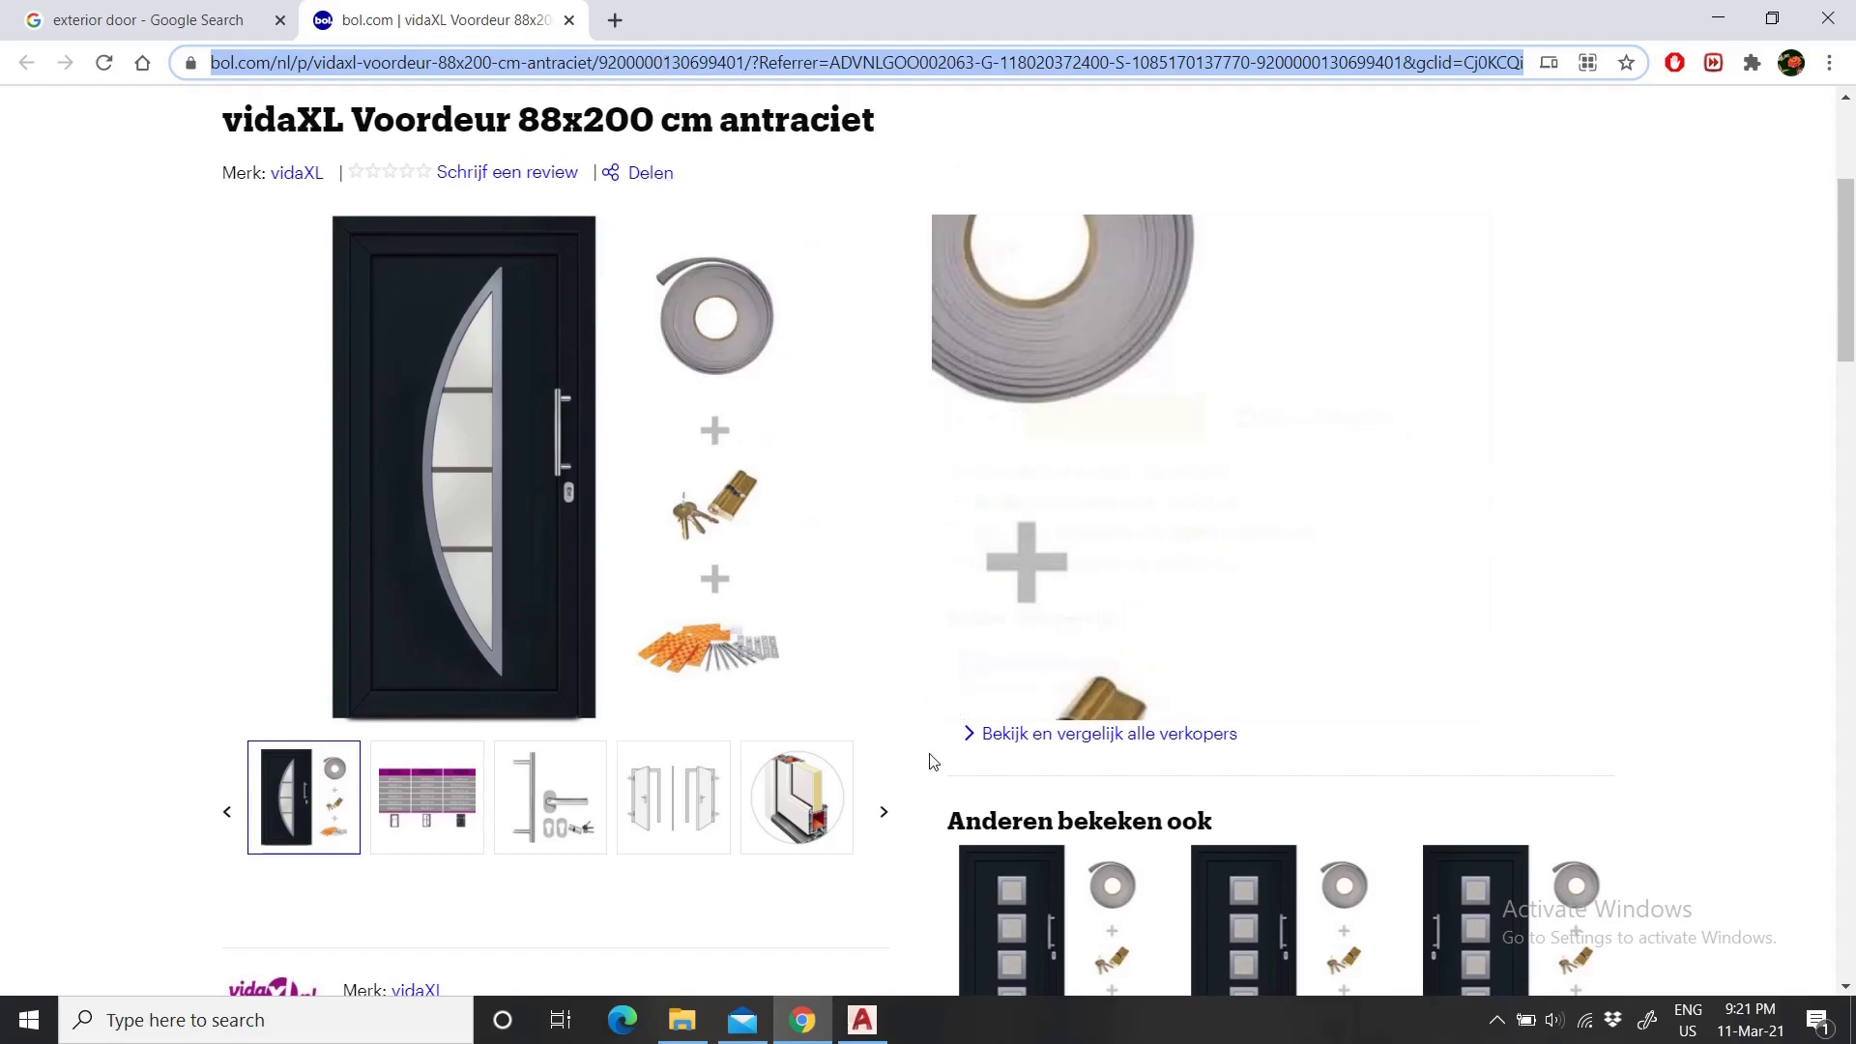
Switch back to AutoCAD and check the Edge browser window opened by the door's hyperlink.
{"action": "left_click", "coordinate": [798, 1026]}
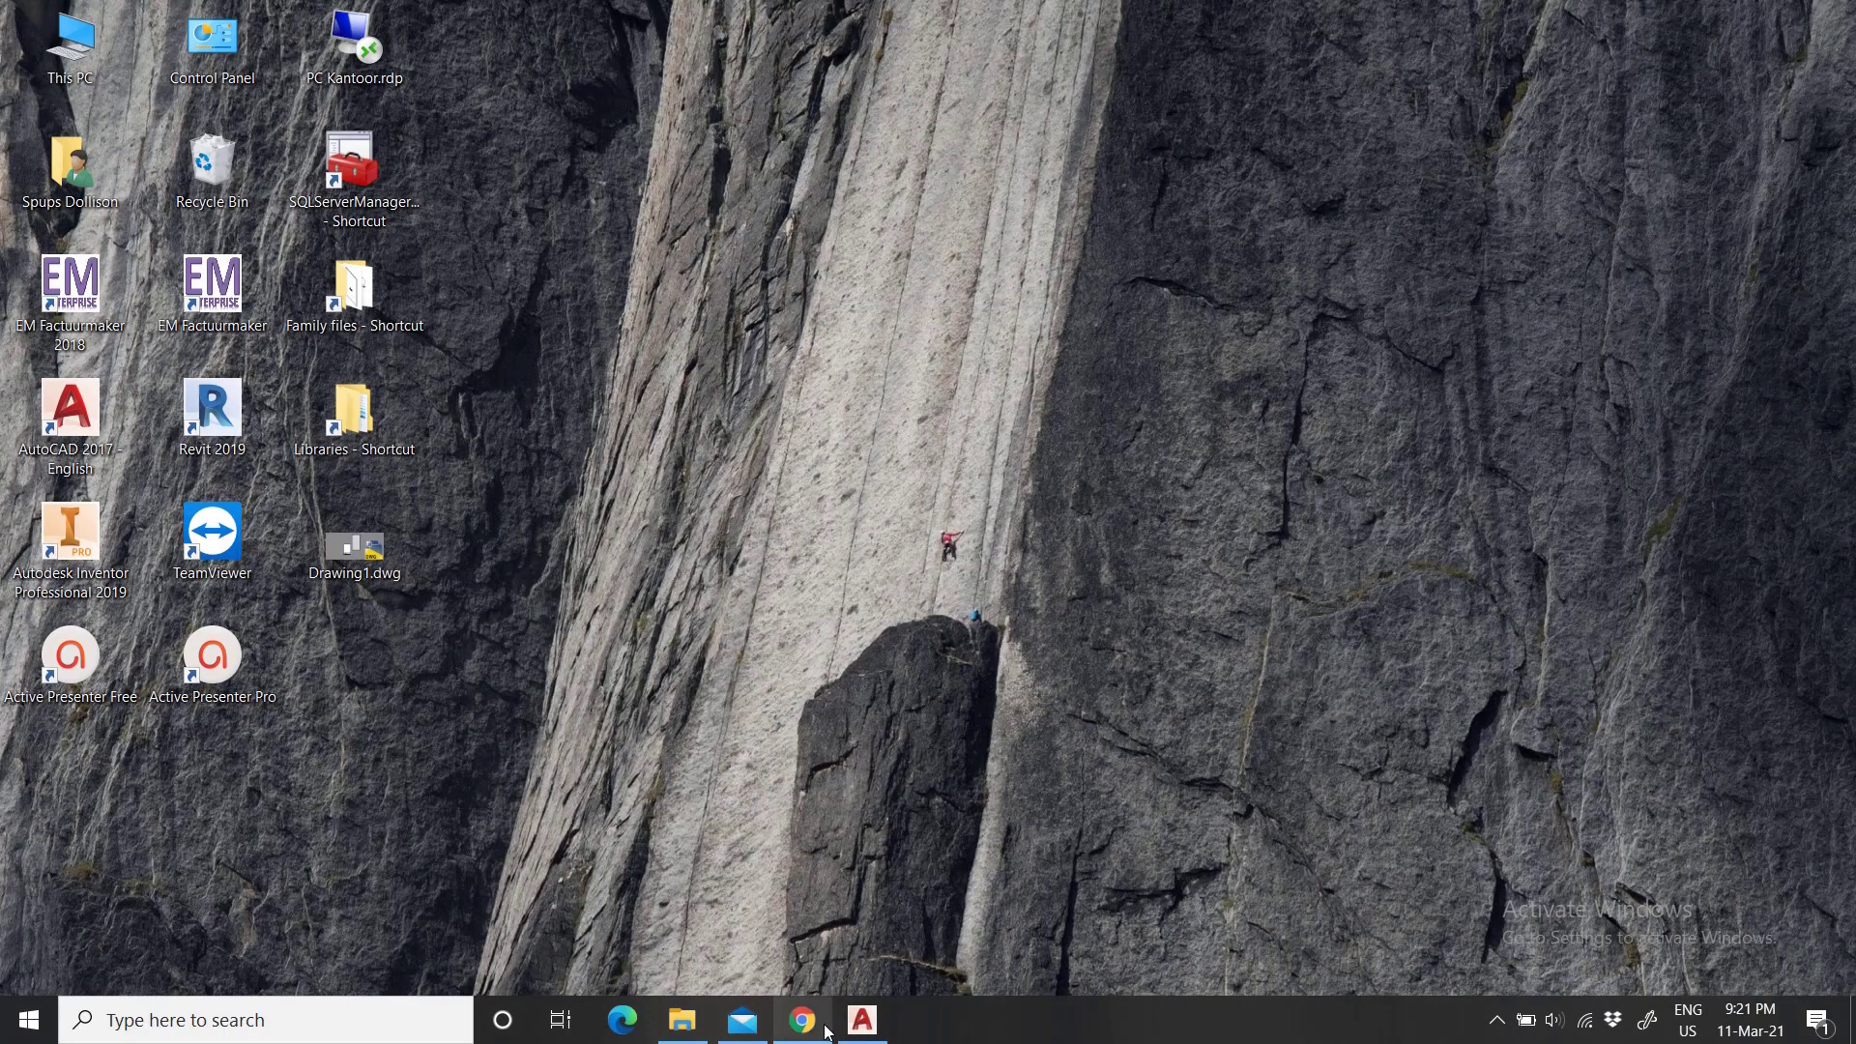
{"action": "left_click", "coordinate": [862, 1020]}
{"action": "scroll", "coordinate": [824, 440], "scroll_direction": "down", "scroll_amount": 3}
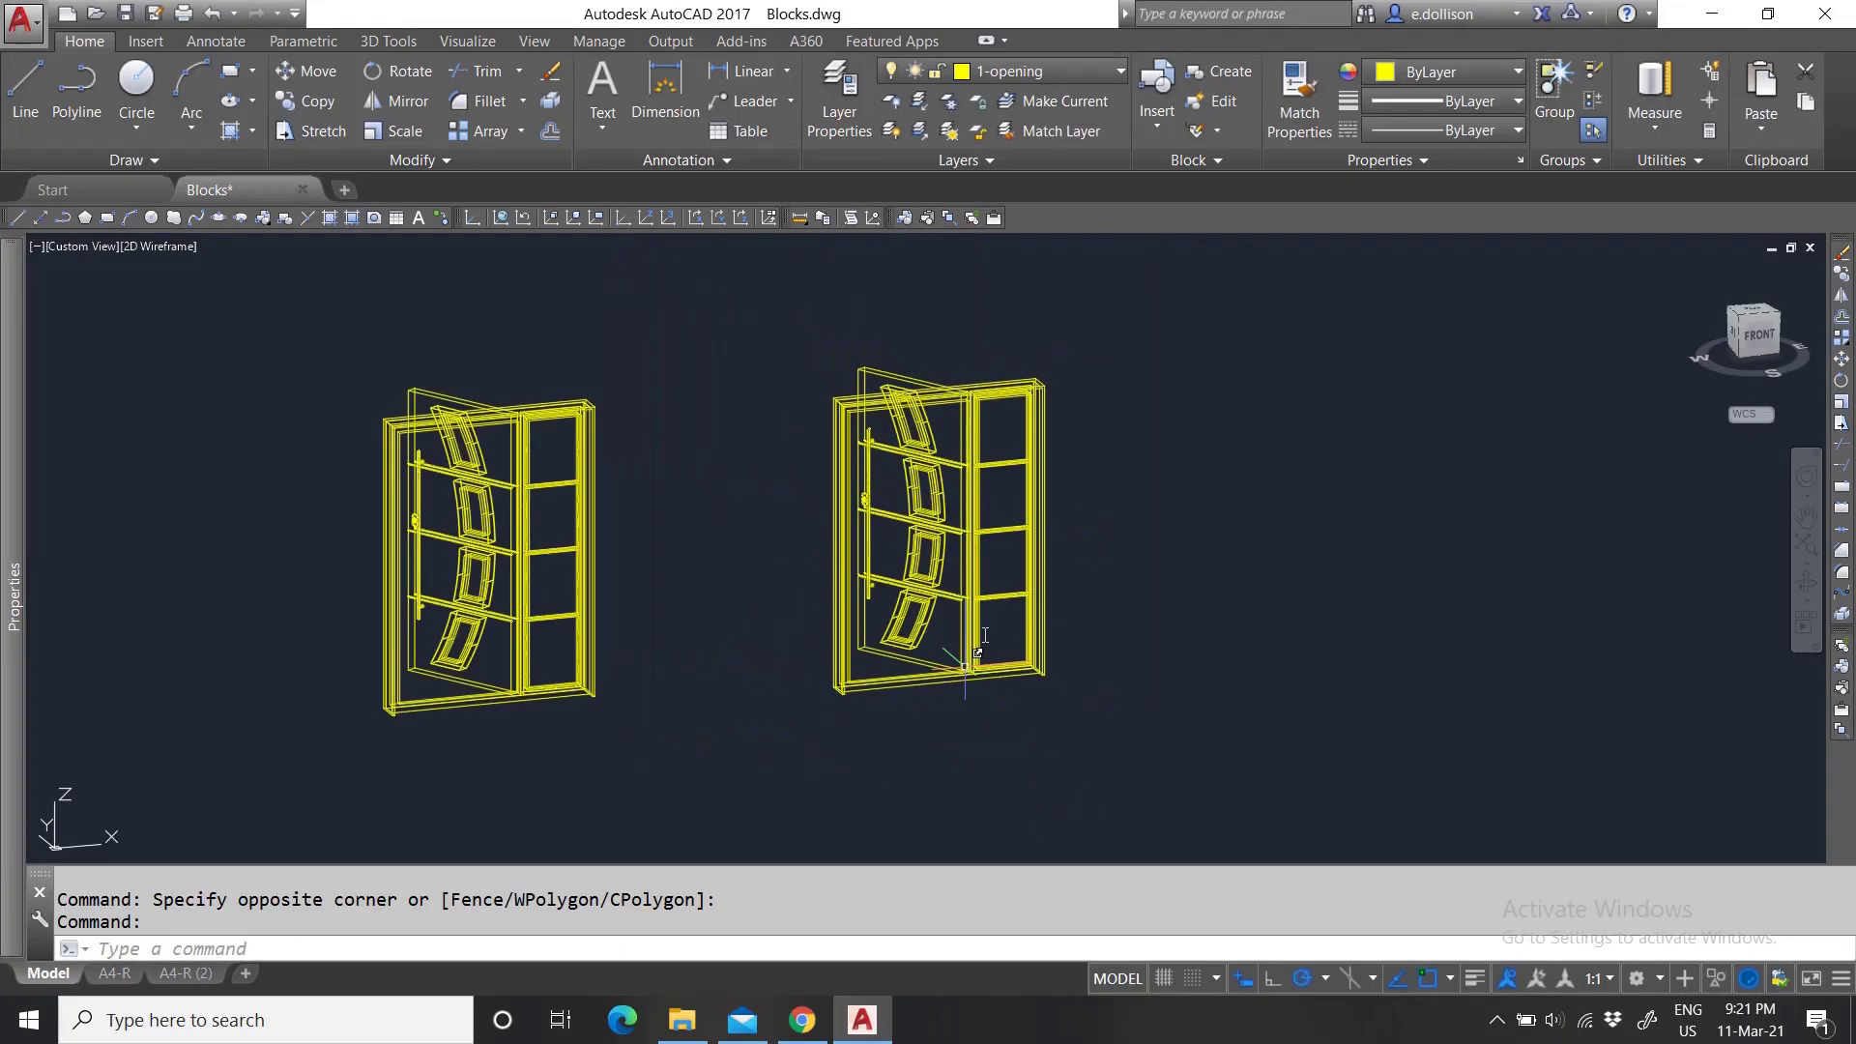
{"action": "scroll", "coordinate": [1057, 629], "scroll_direction": "up", "scroll_amount": 3}
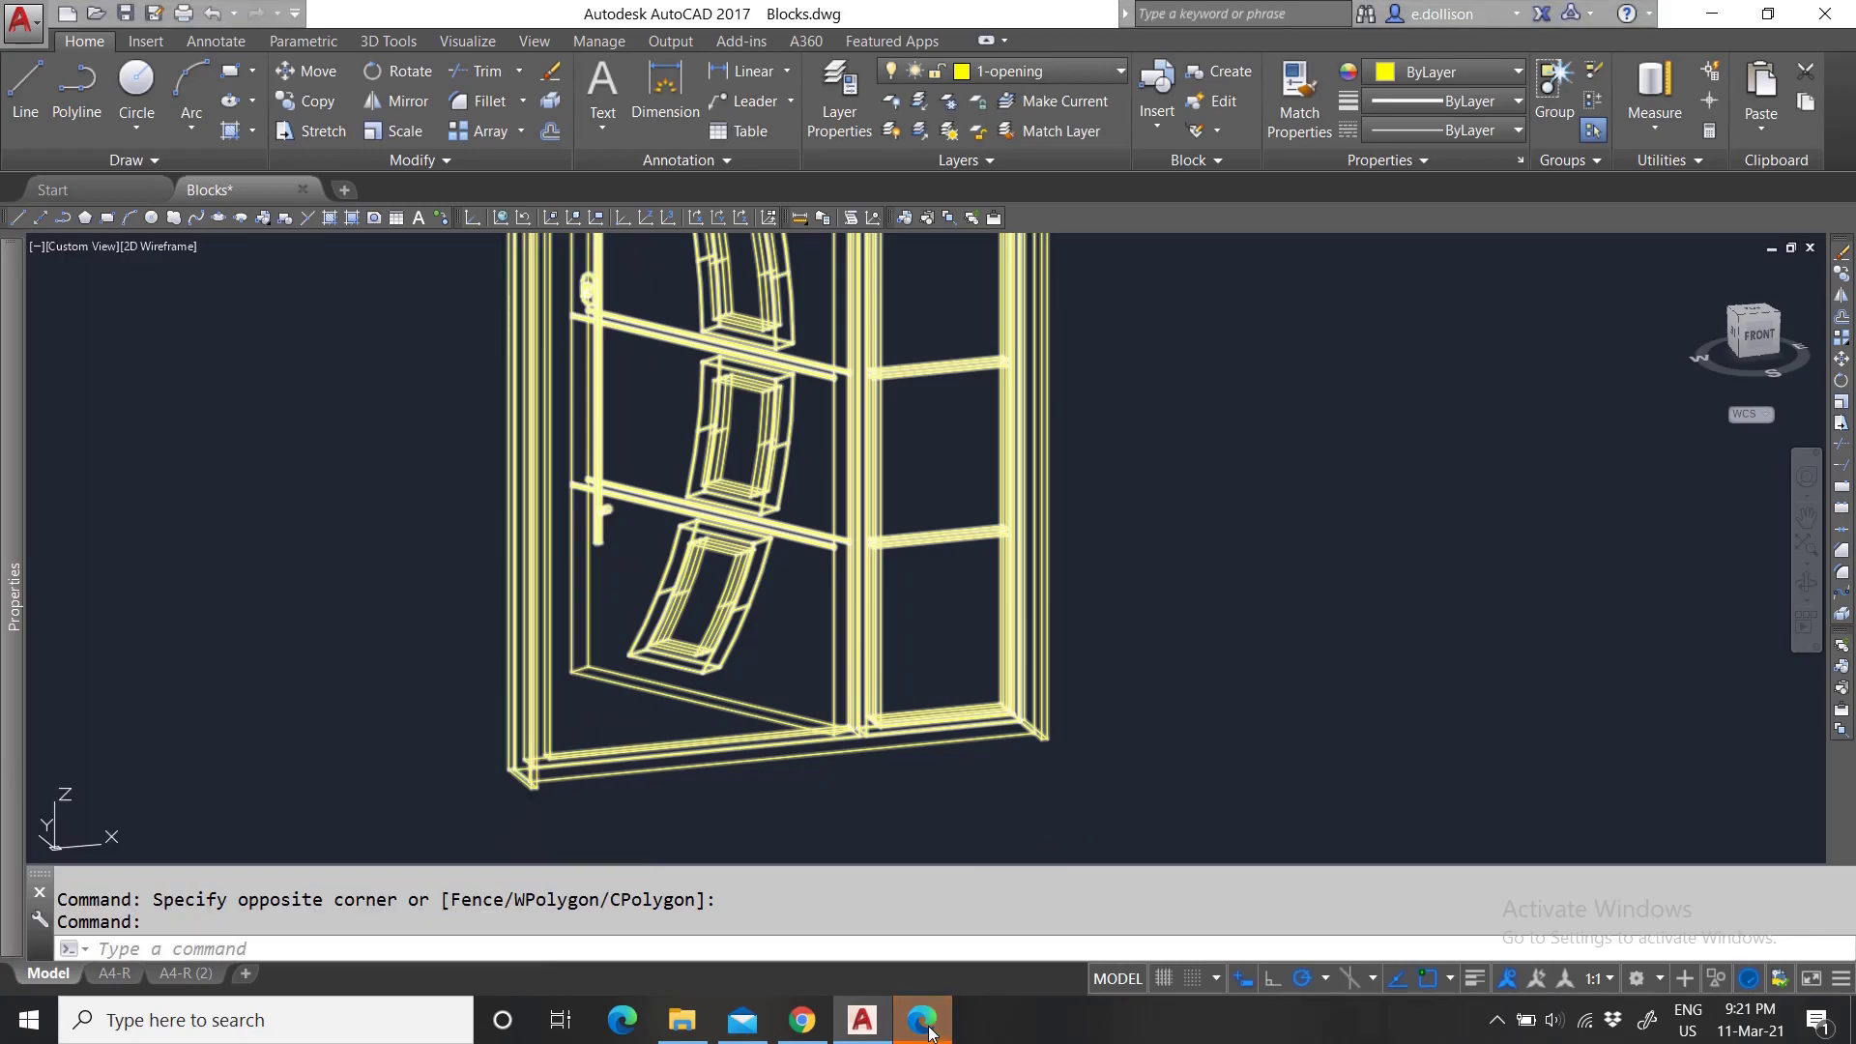
{"action": "left_click", "coordinate": [932, 1023]}
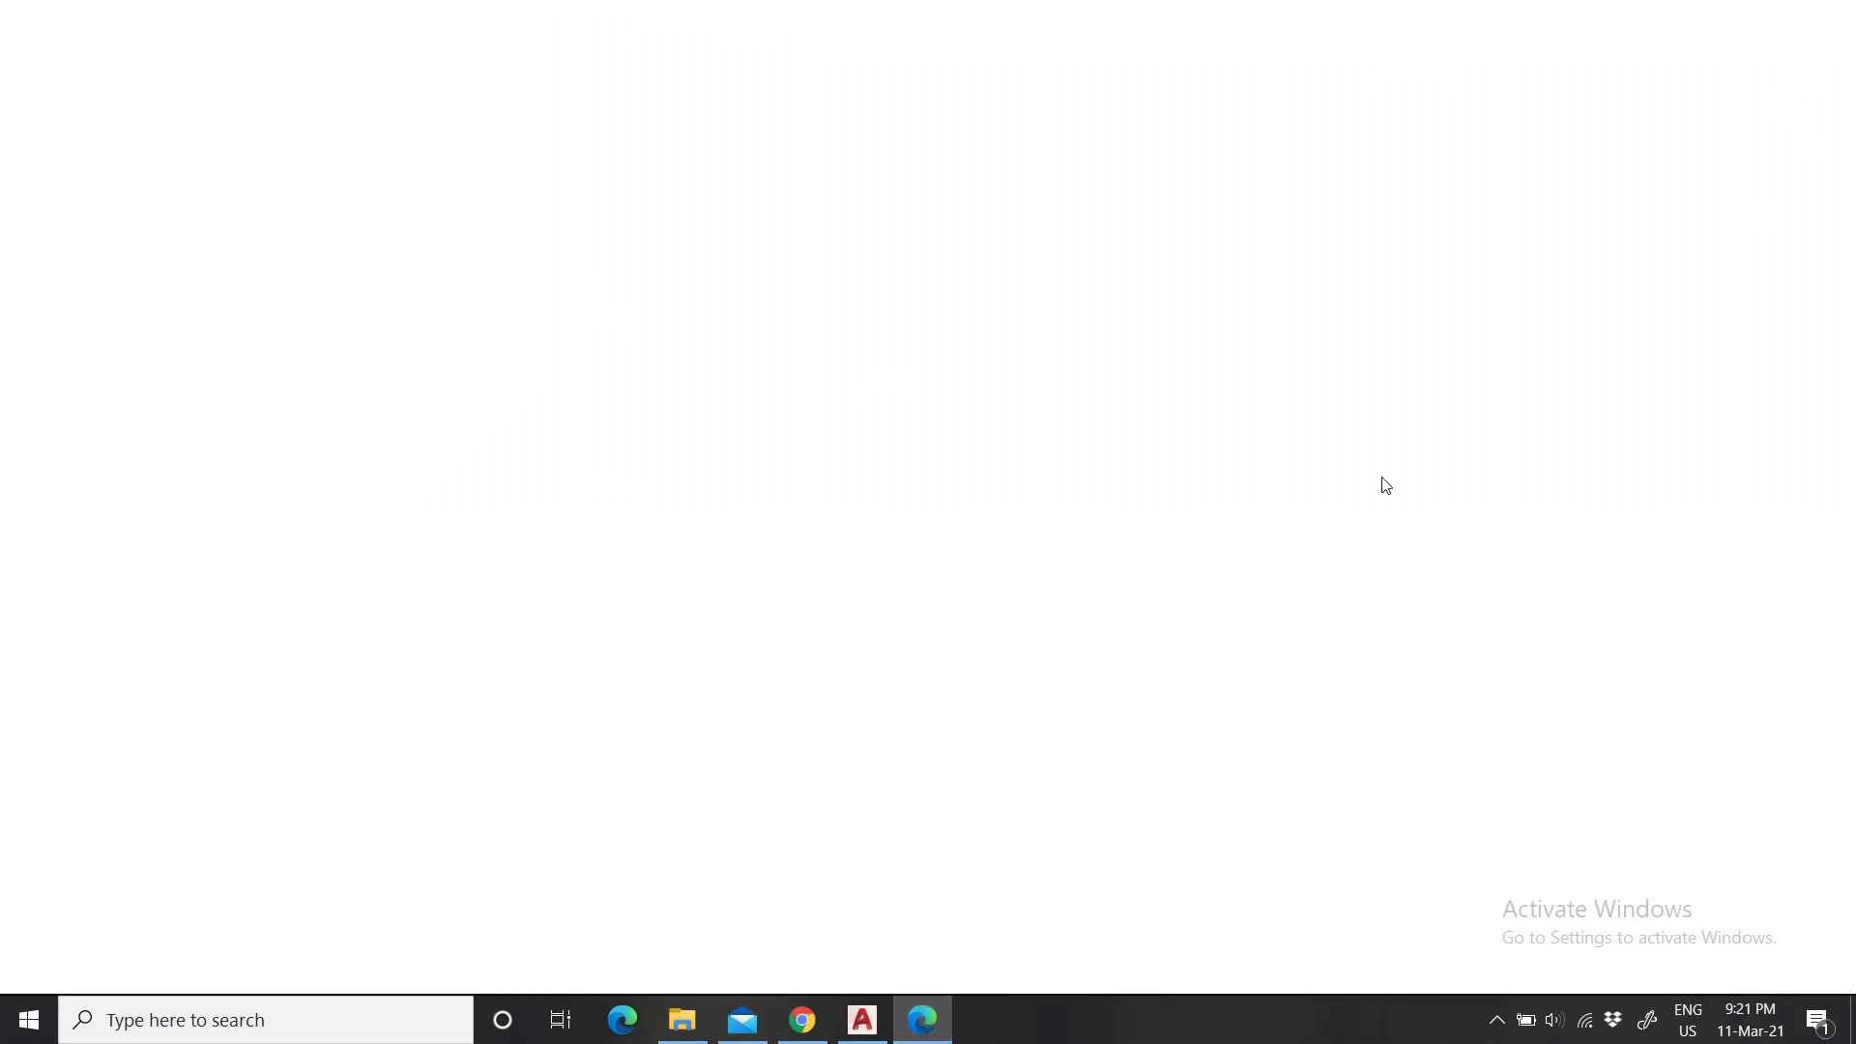
{"action": "left_click", "coordinate": [929, 1036]}
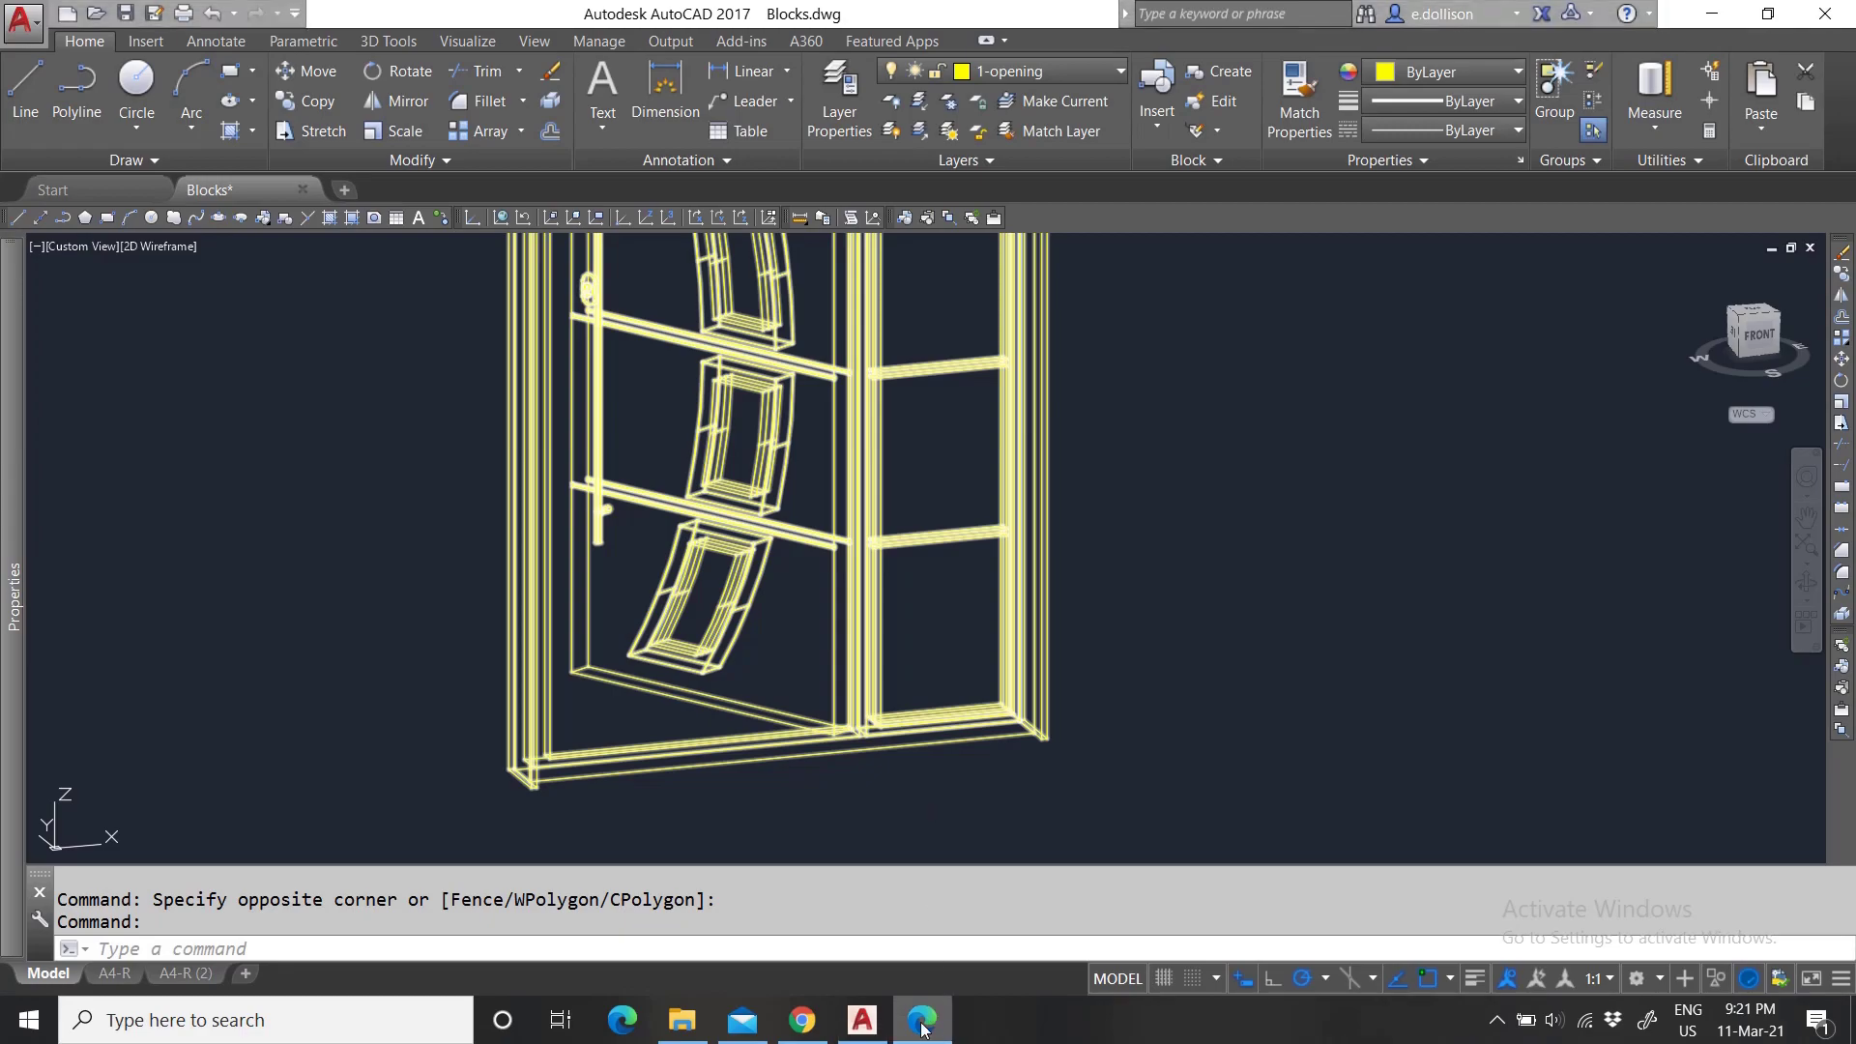
Close the Edge browser window, remove the existing web hyperlink from the Door block and clear the selection.
{"action": "right_click", "coordinate": [921, 1034]}
{"action": "left_click", "coordinate": [869, 963]}
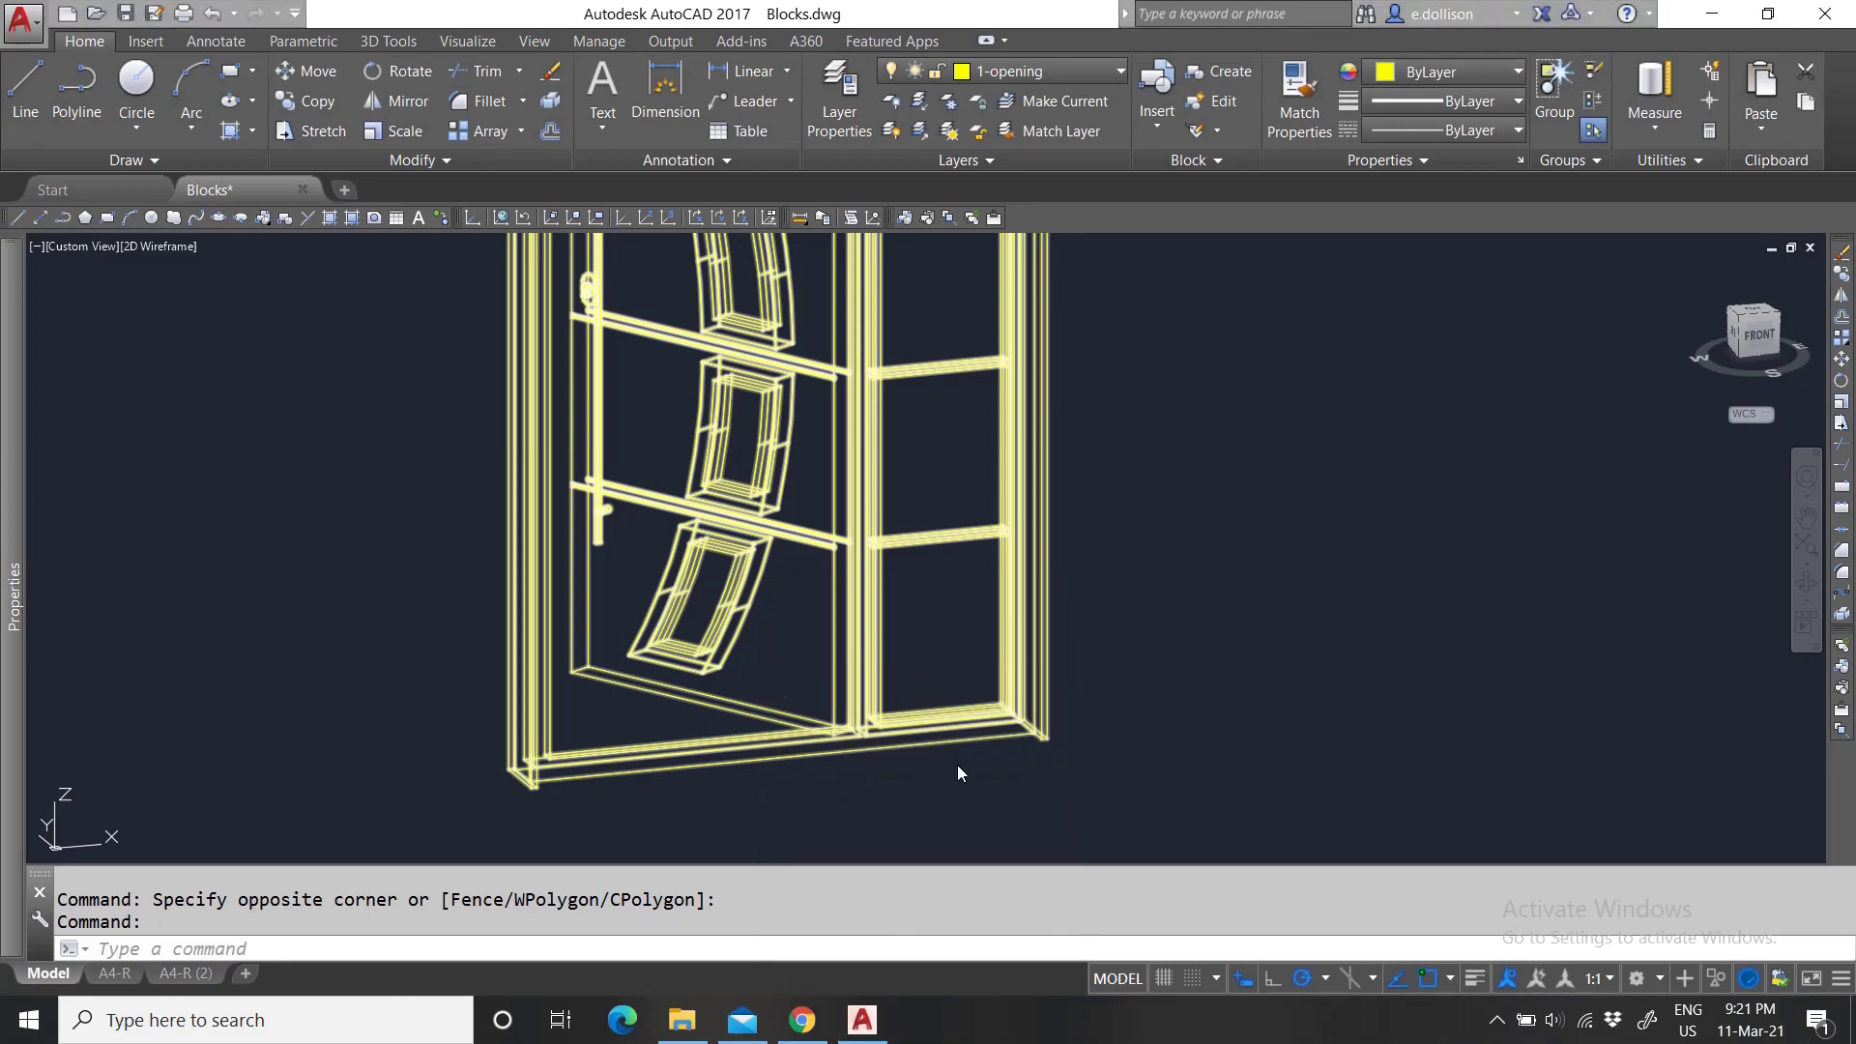
{"action": "left_click", "coordinate": [957, 774]}
{"action": "left_click", "coordinate": [1036, 799]}
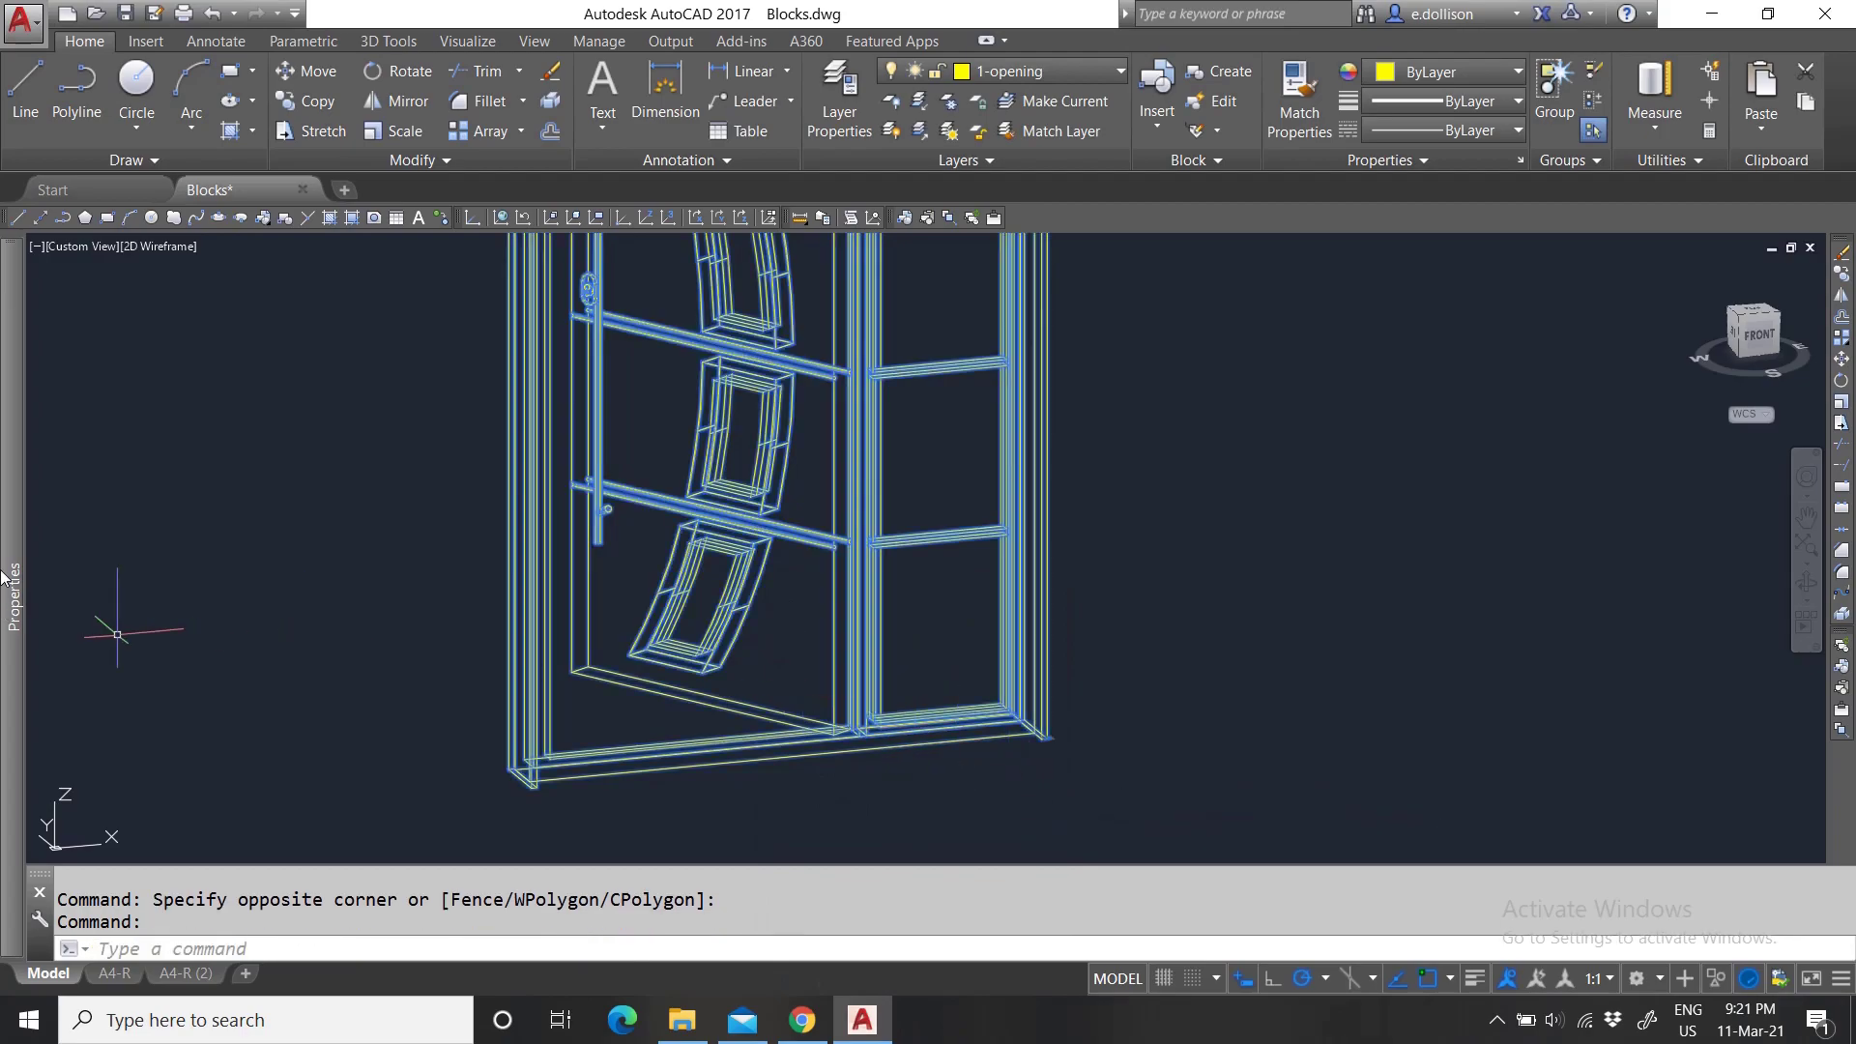
{"action": "mouse_move", "coordinate": [2, 577]}
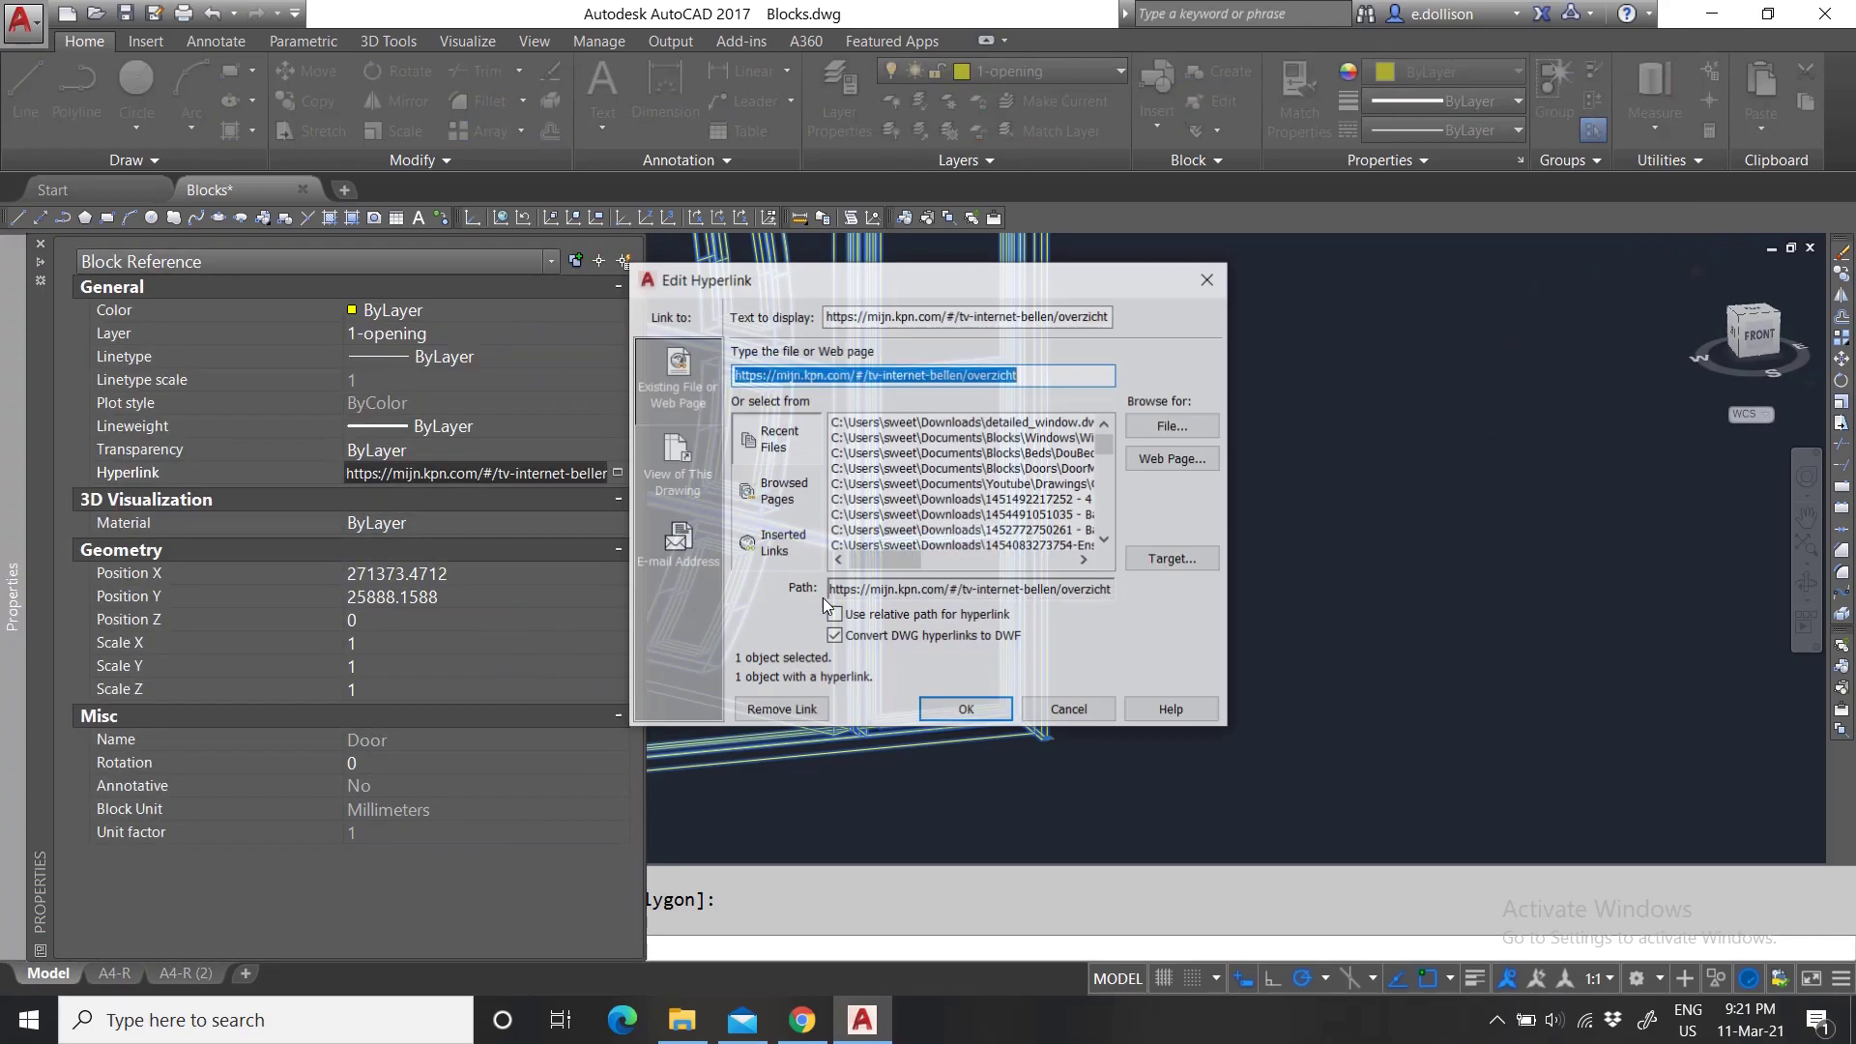
{"action": "left_click", "coordinate": [793, 715]}
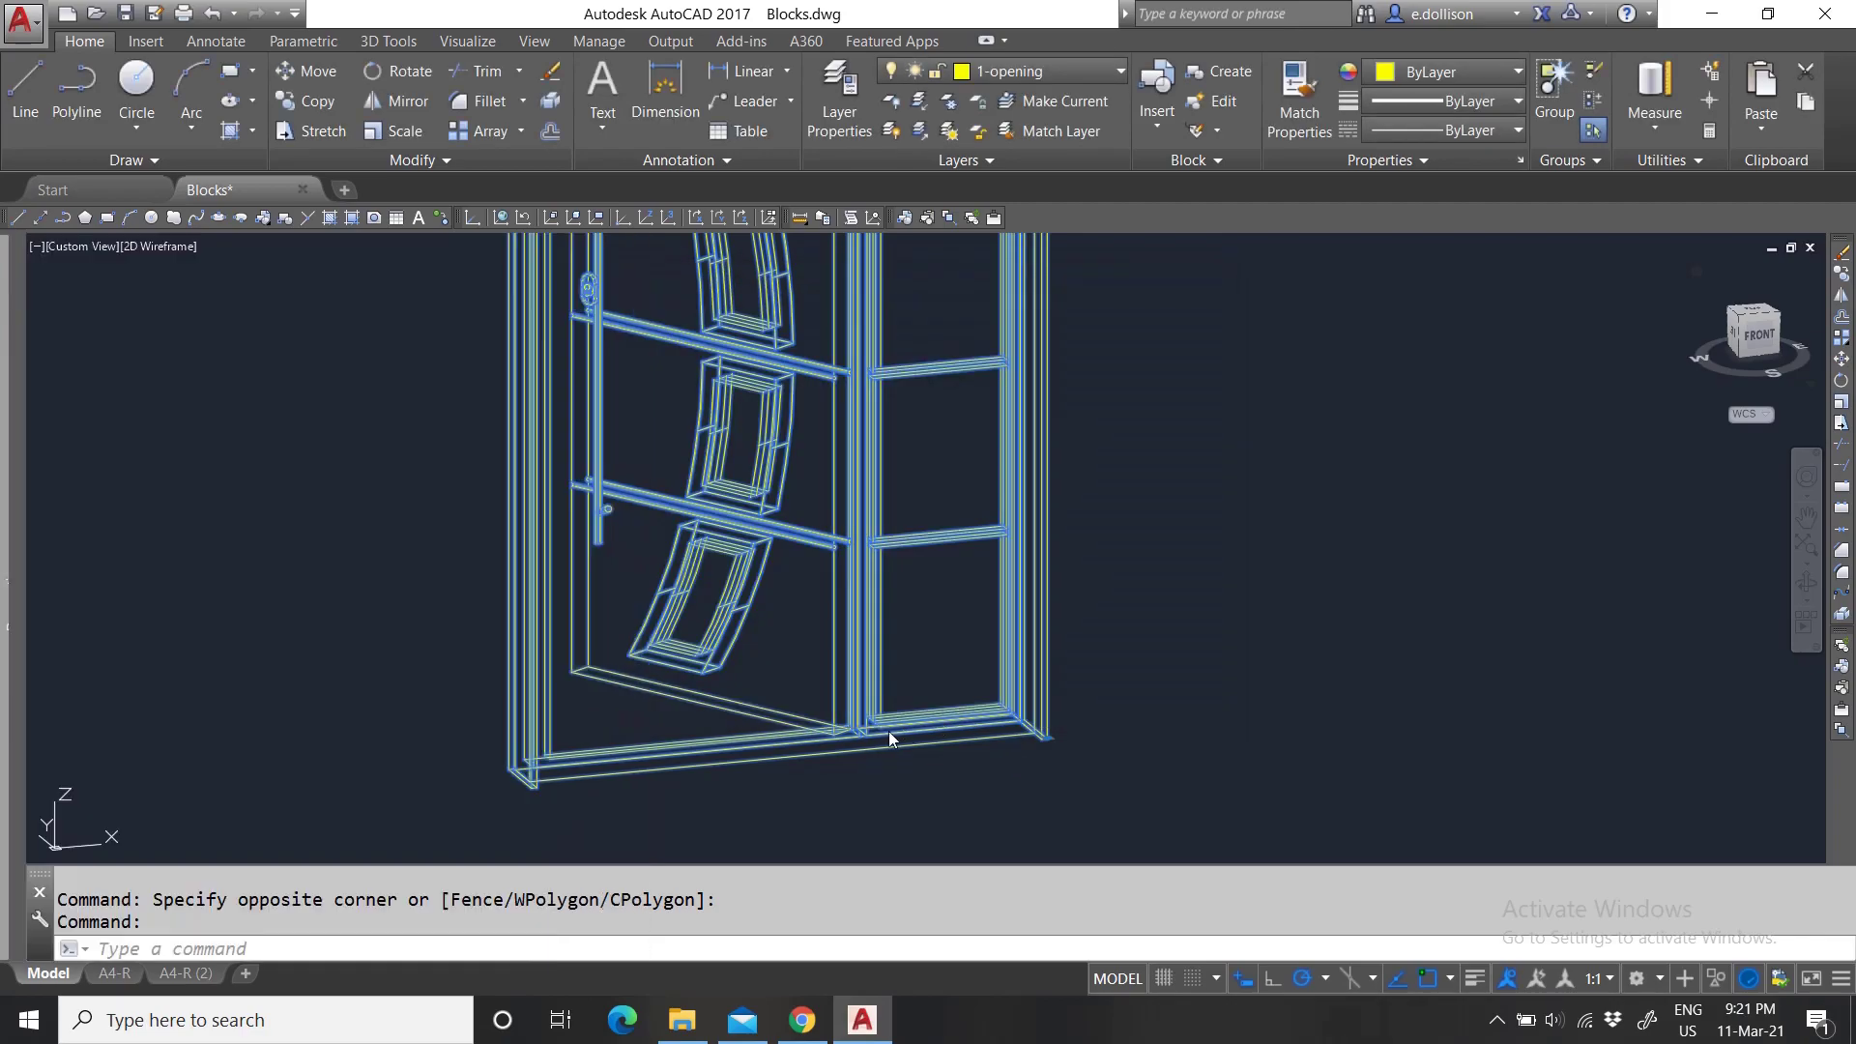
{"action": "key", "text": "Escape"}
{"action": "key", "text": "Escape"}
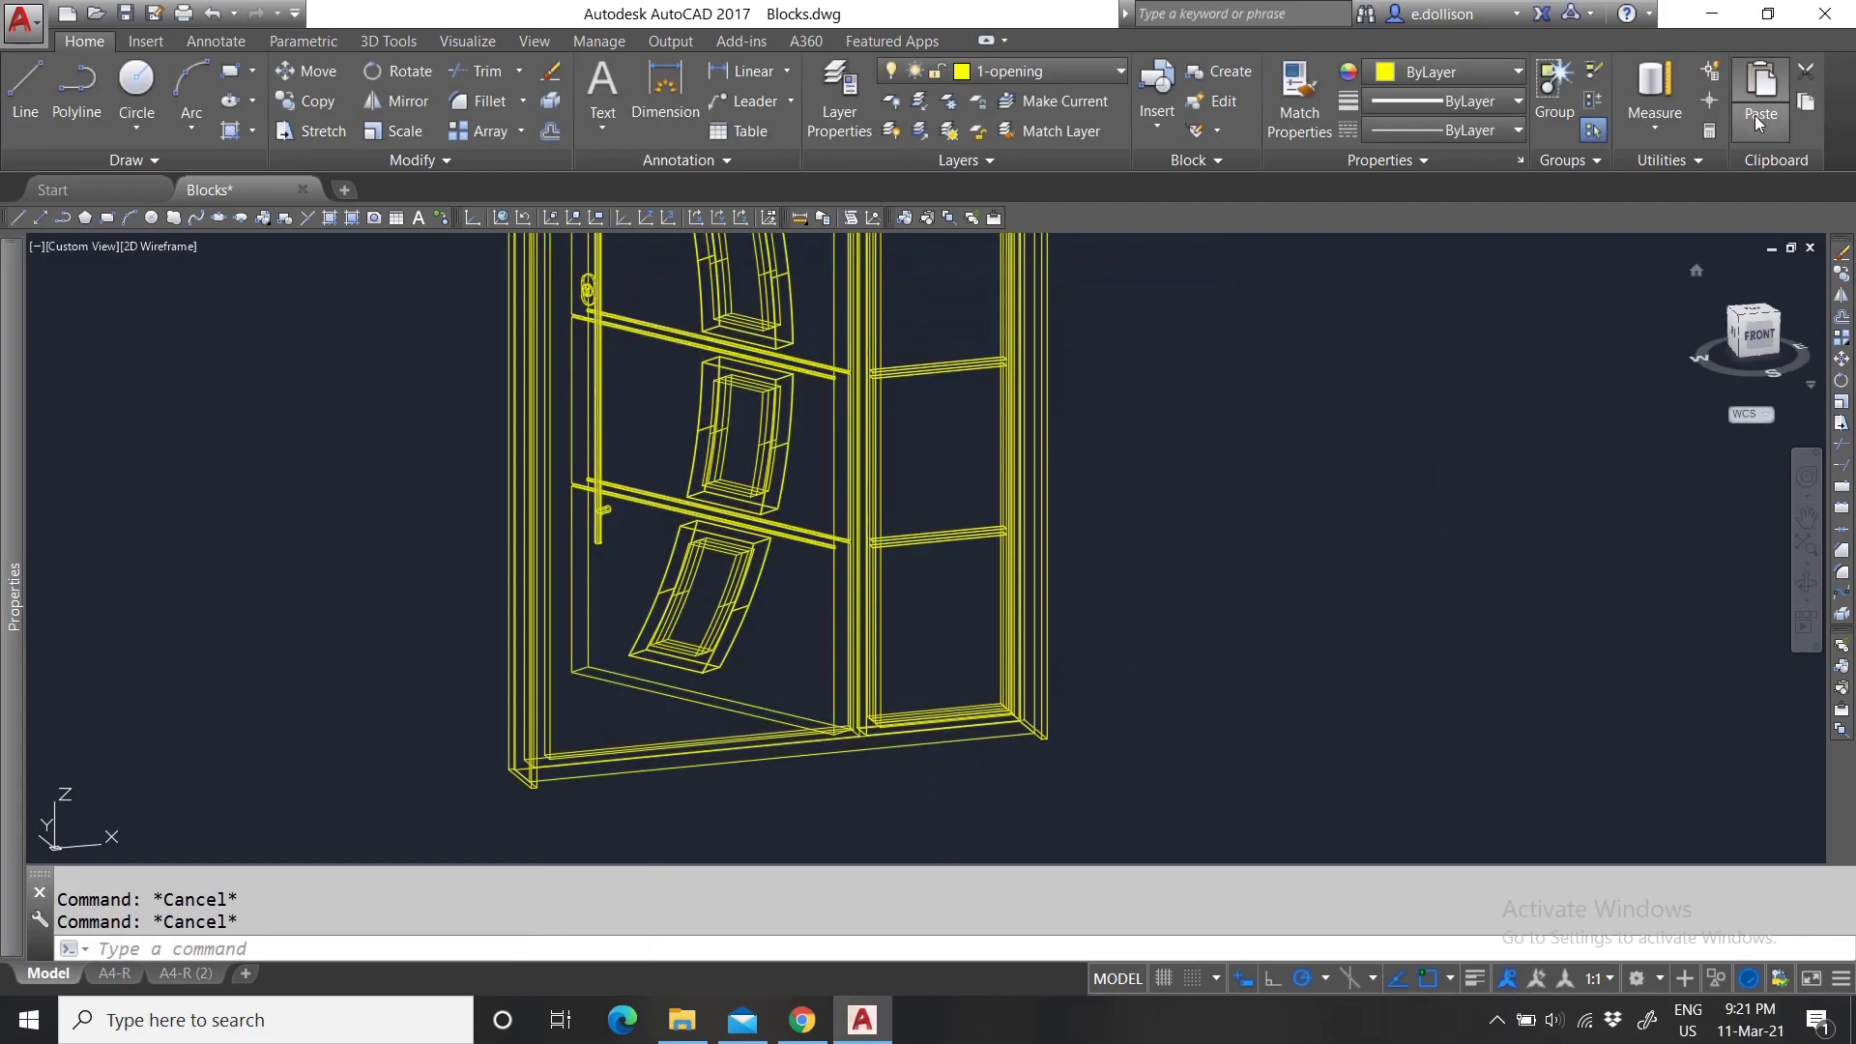
Switch to File Explorer, copy Exterior Door.pdf from the Drawings folder and minimize the window to return to AutoCAD.
{"action": "scroll", "coordinate": [937, 742], "scroll_direction": "down", "scroll_amount": 5}
{"action": "left_click", "coordinate": [680, 1024]}
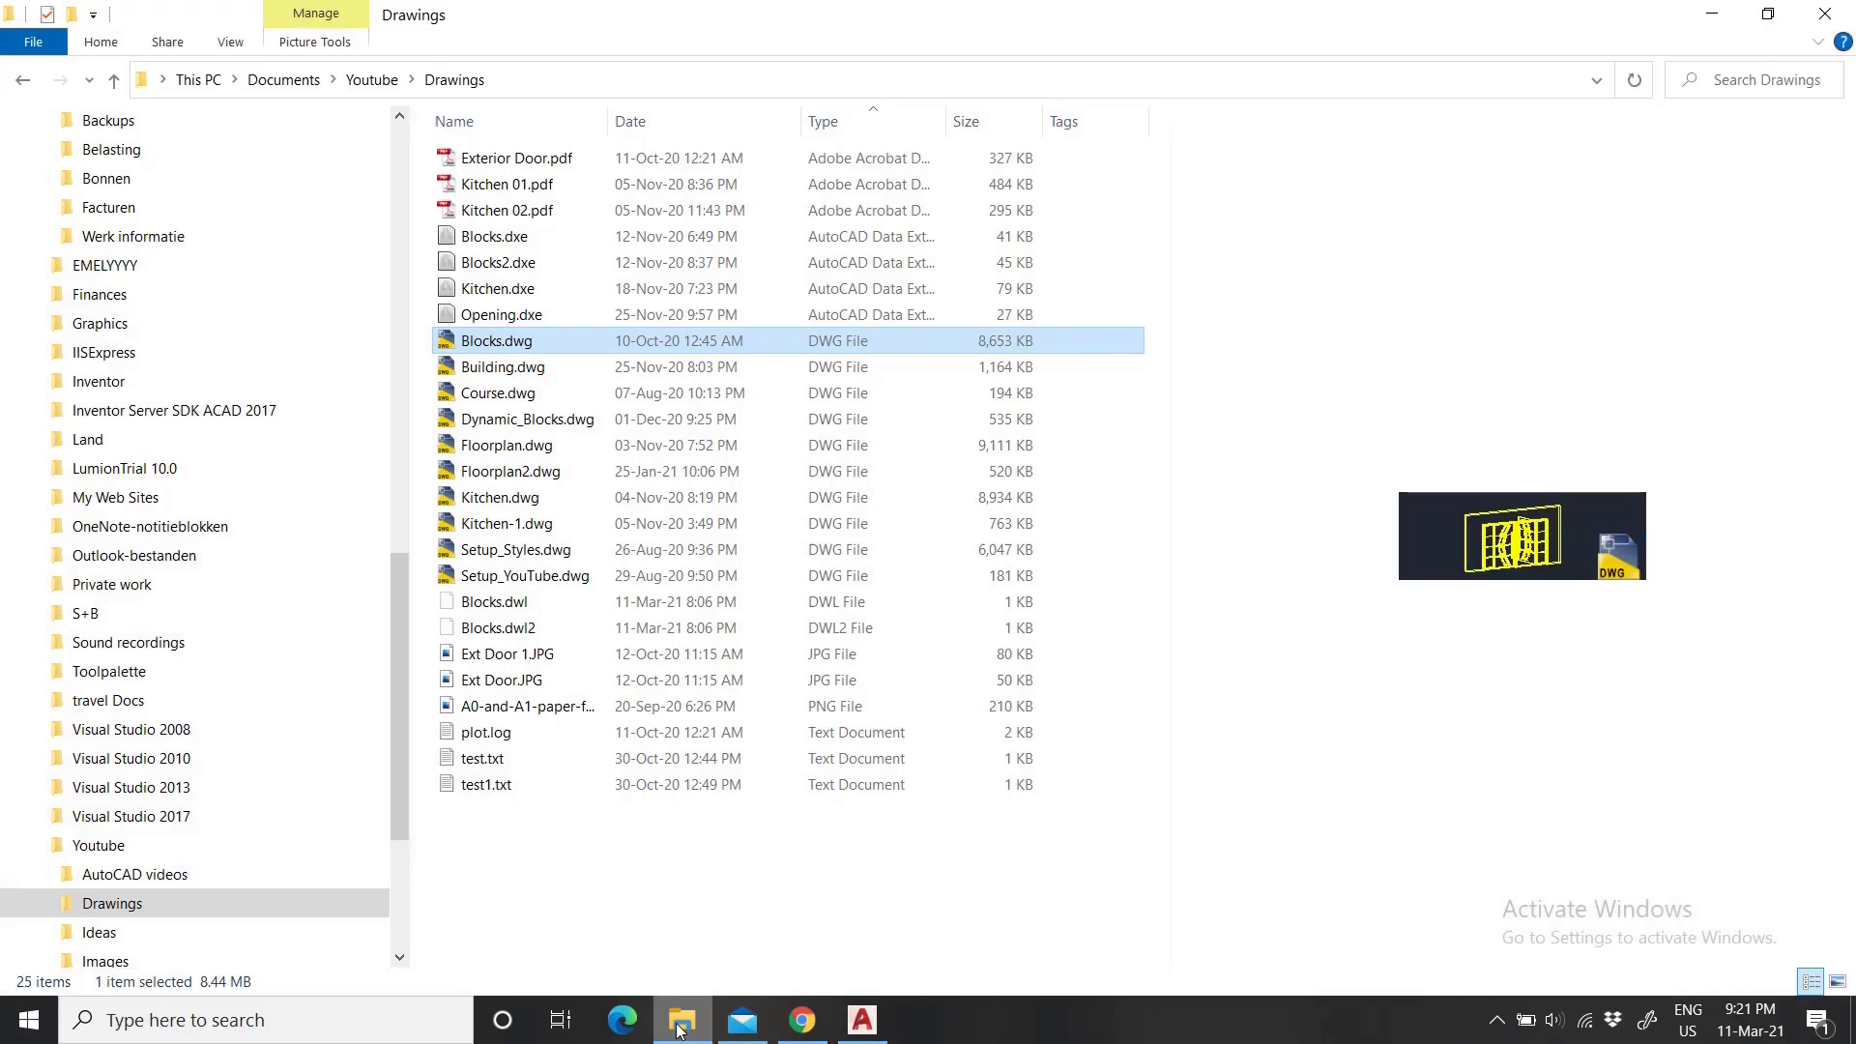
{"action": "left_click", "coordinate": [495, 167]}
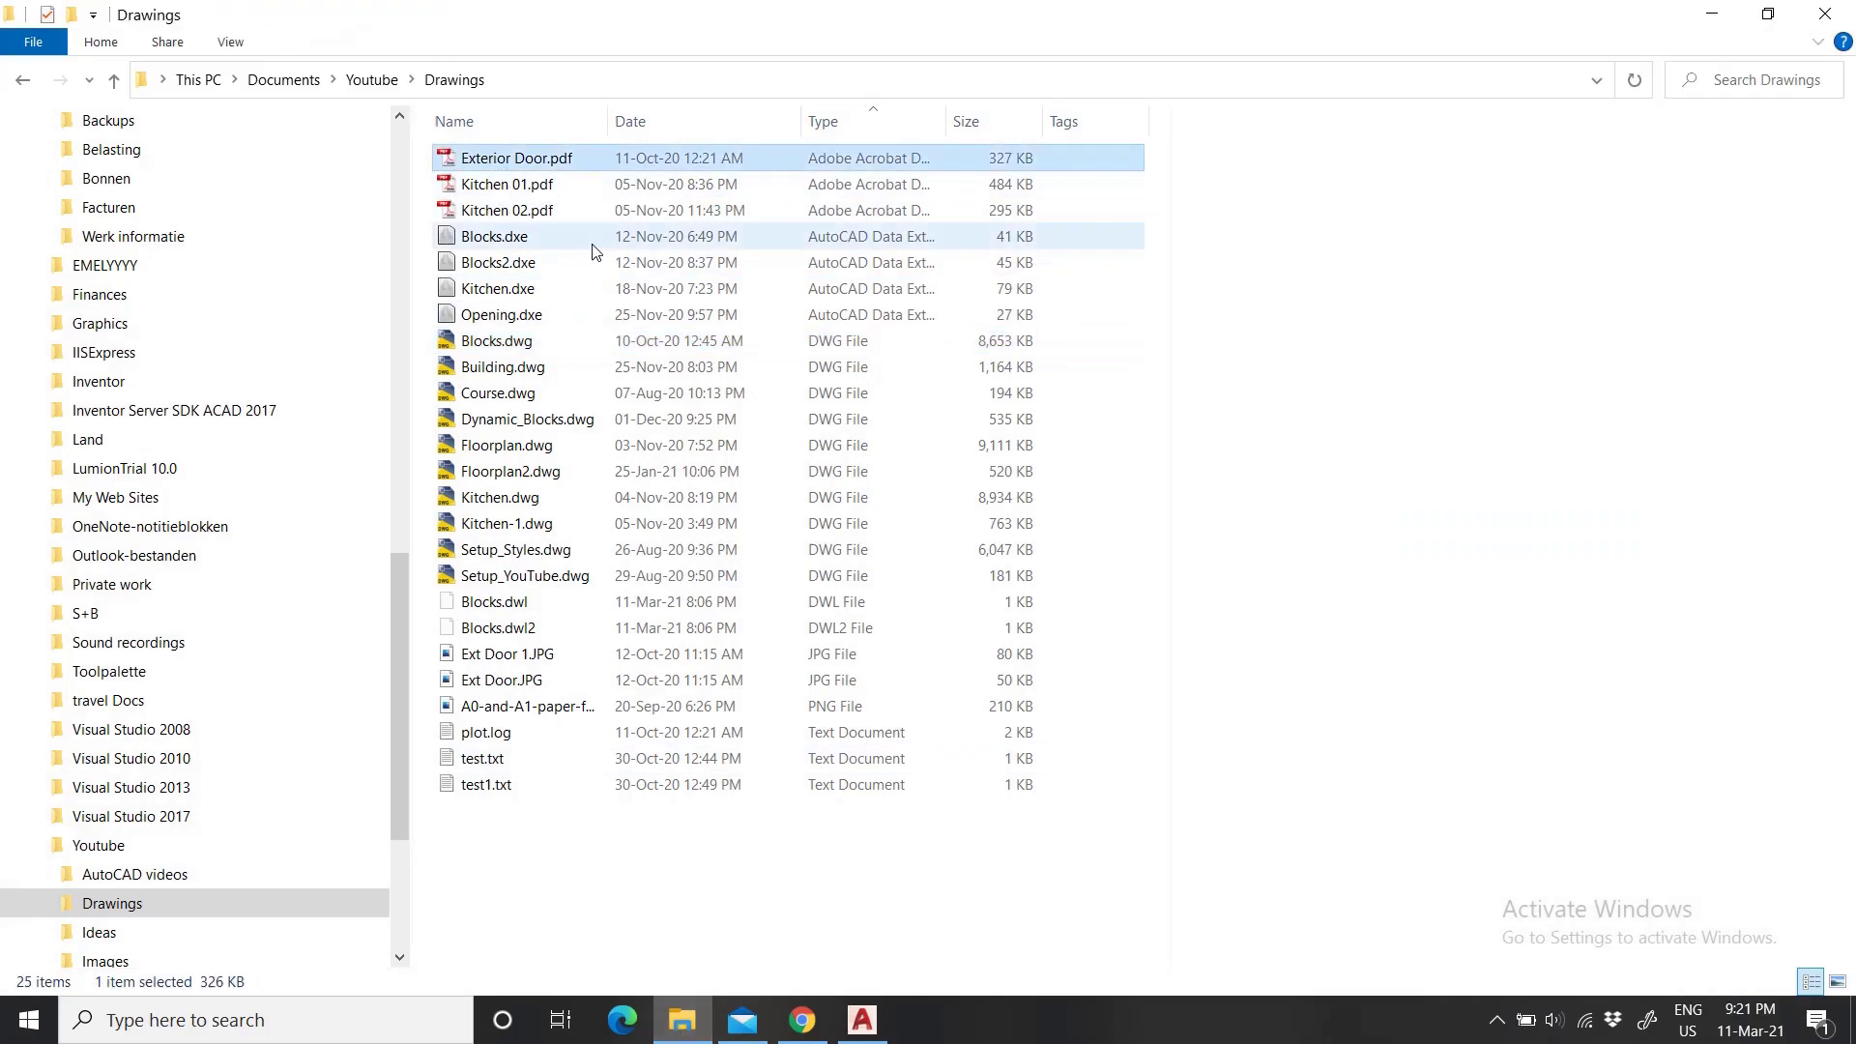
{"action": "scroll", "coordinate": [1535, 671], "scroll_direction": "down", "scroll_amount": 3}
{"action": "scroll", "coordinate": [1589, 715], "scroll_direction": "up", "scroll_amount": 3}
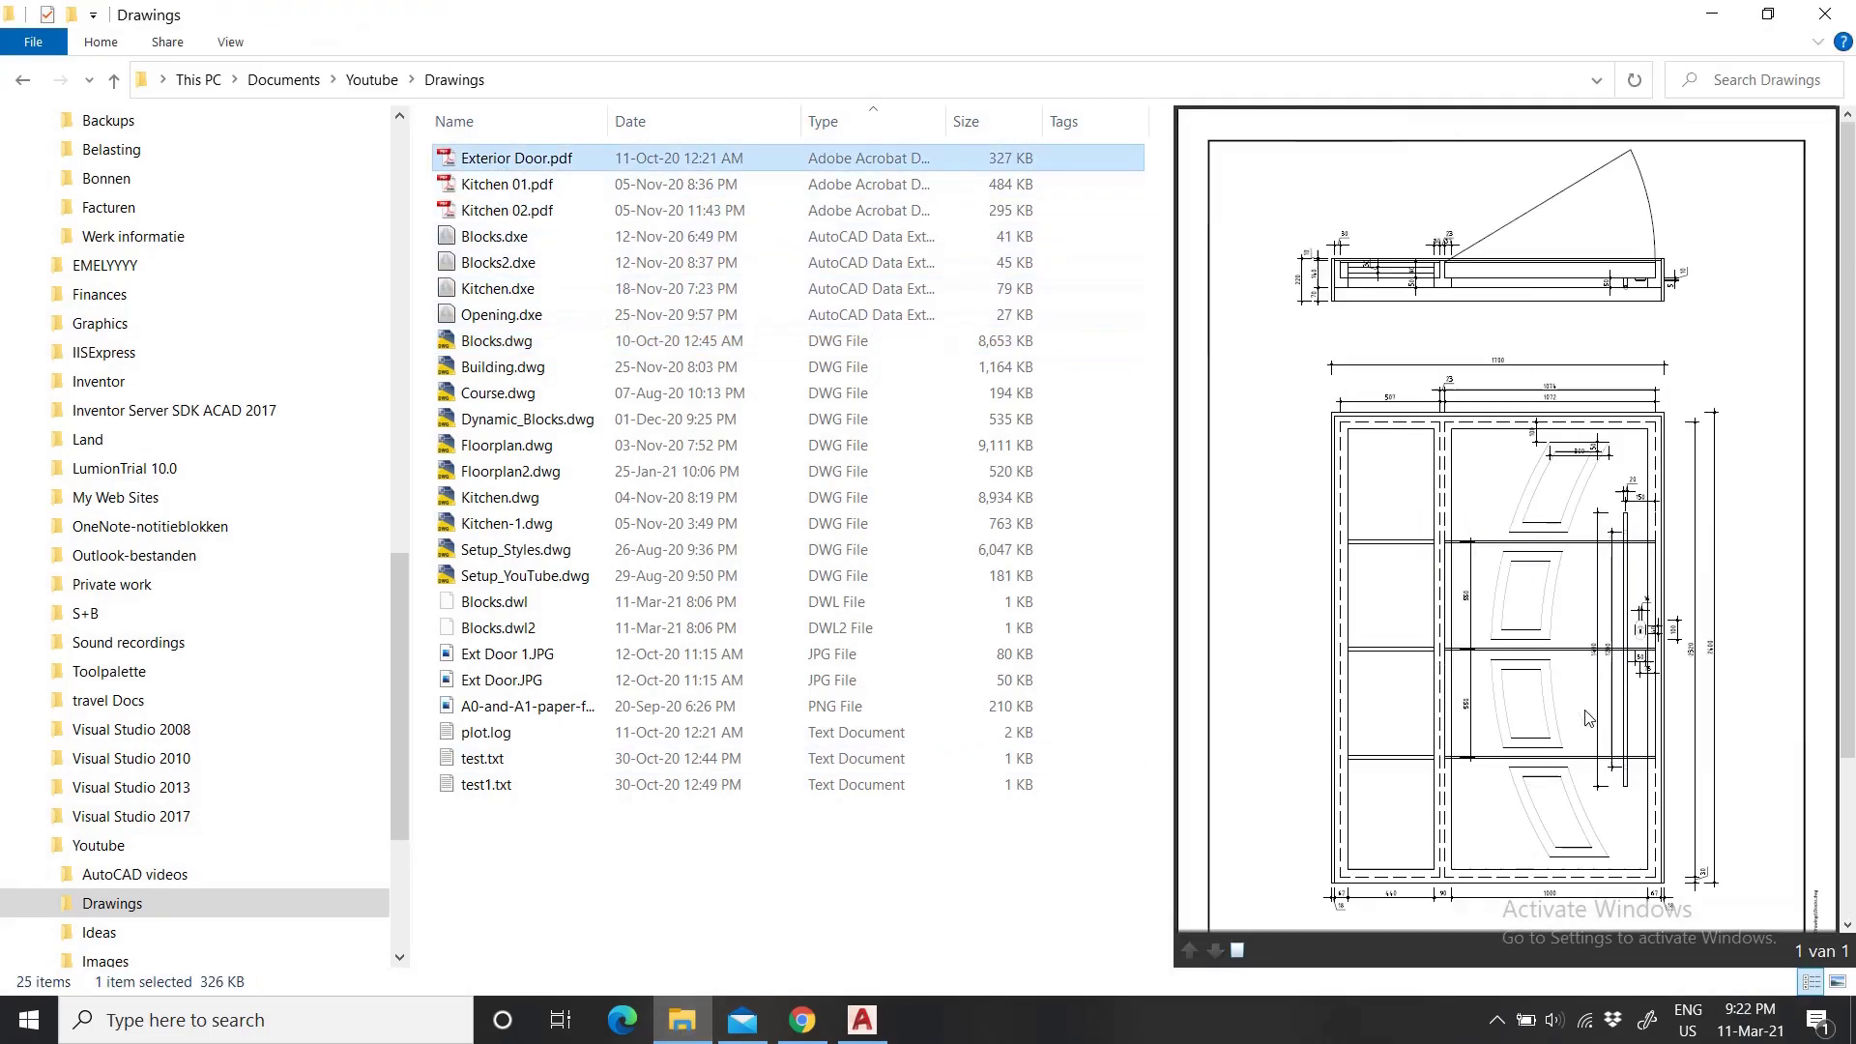
{"action": "right_click", "coordinate": [500, 166]}
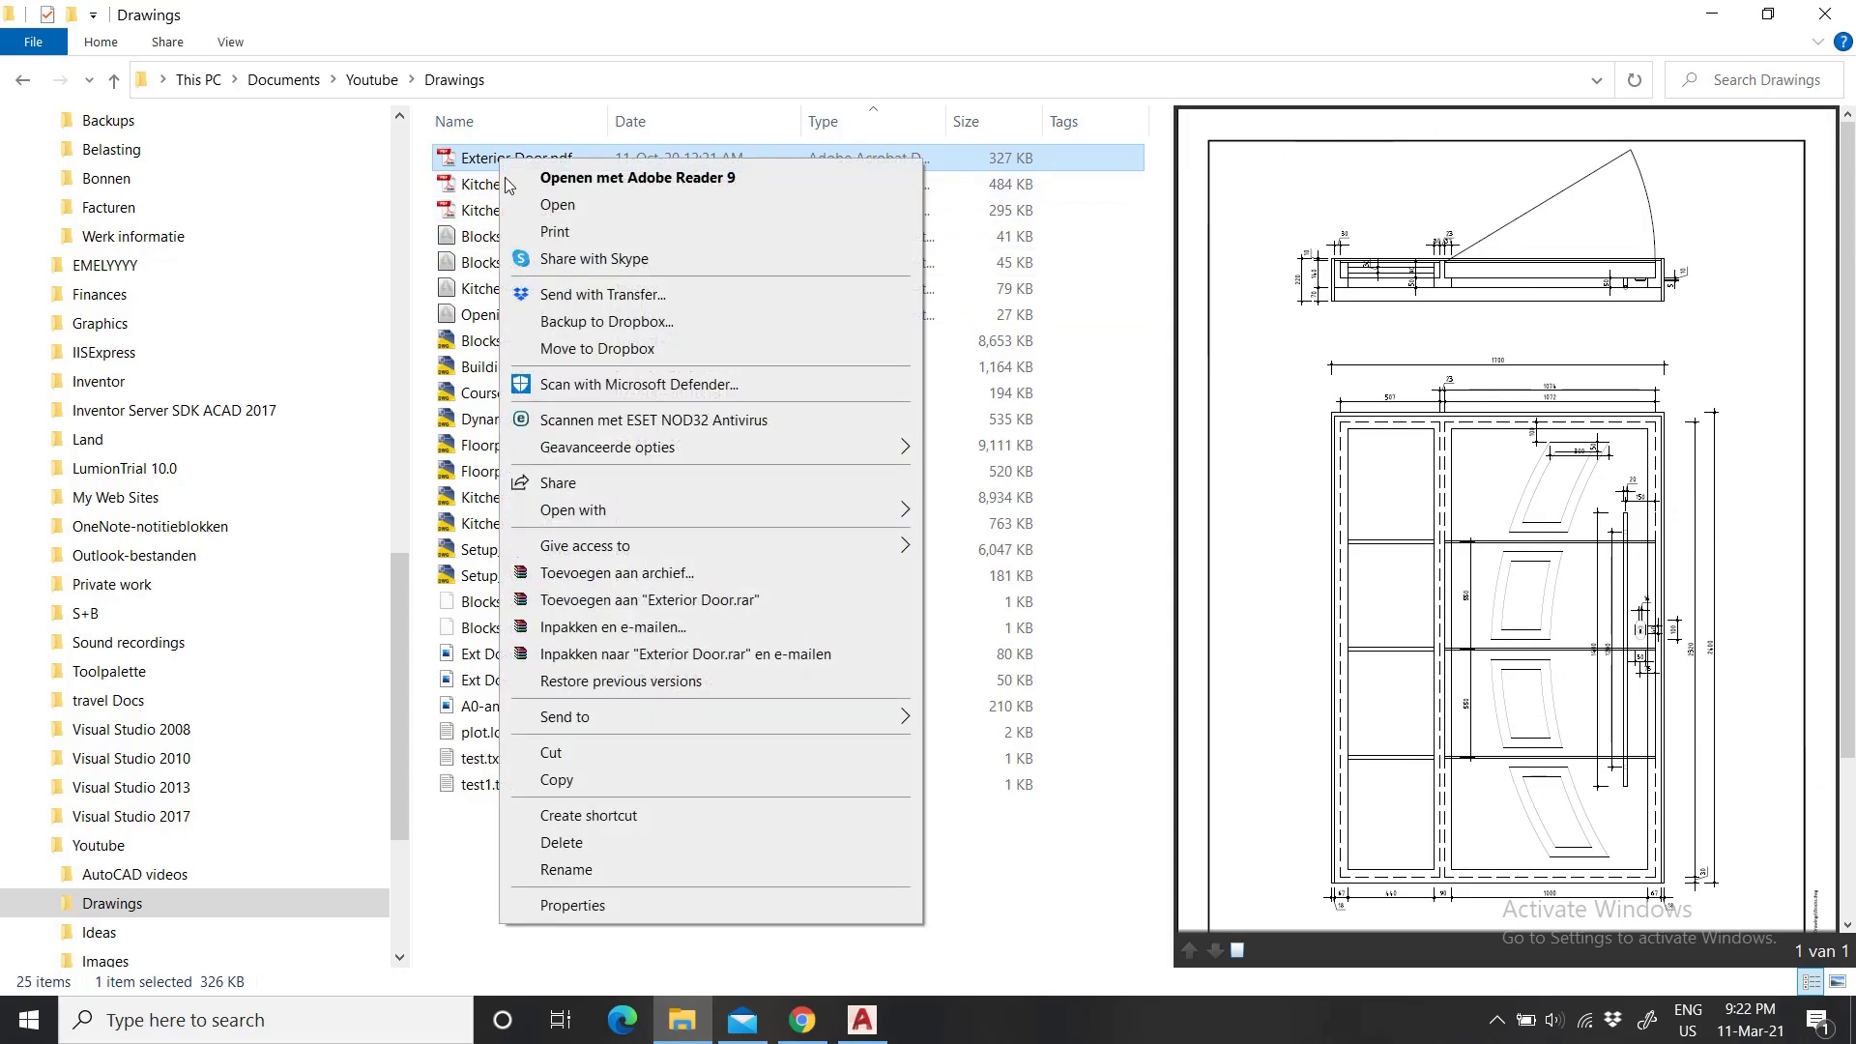
{"action": "left_click", "coordinate": [585, 781]}
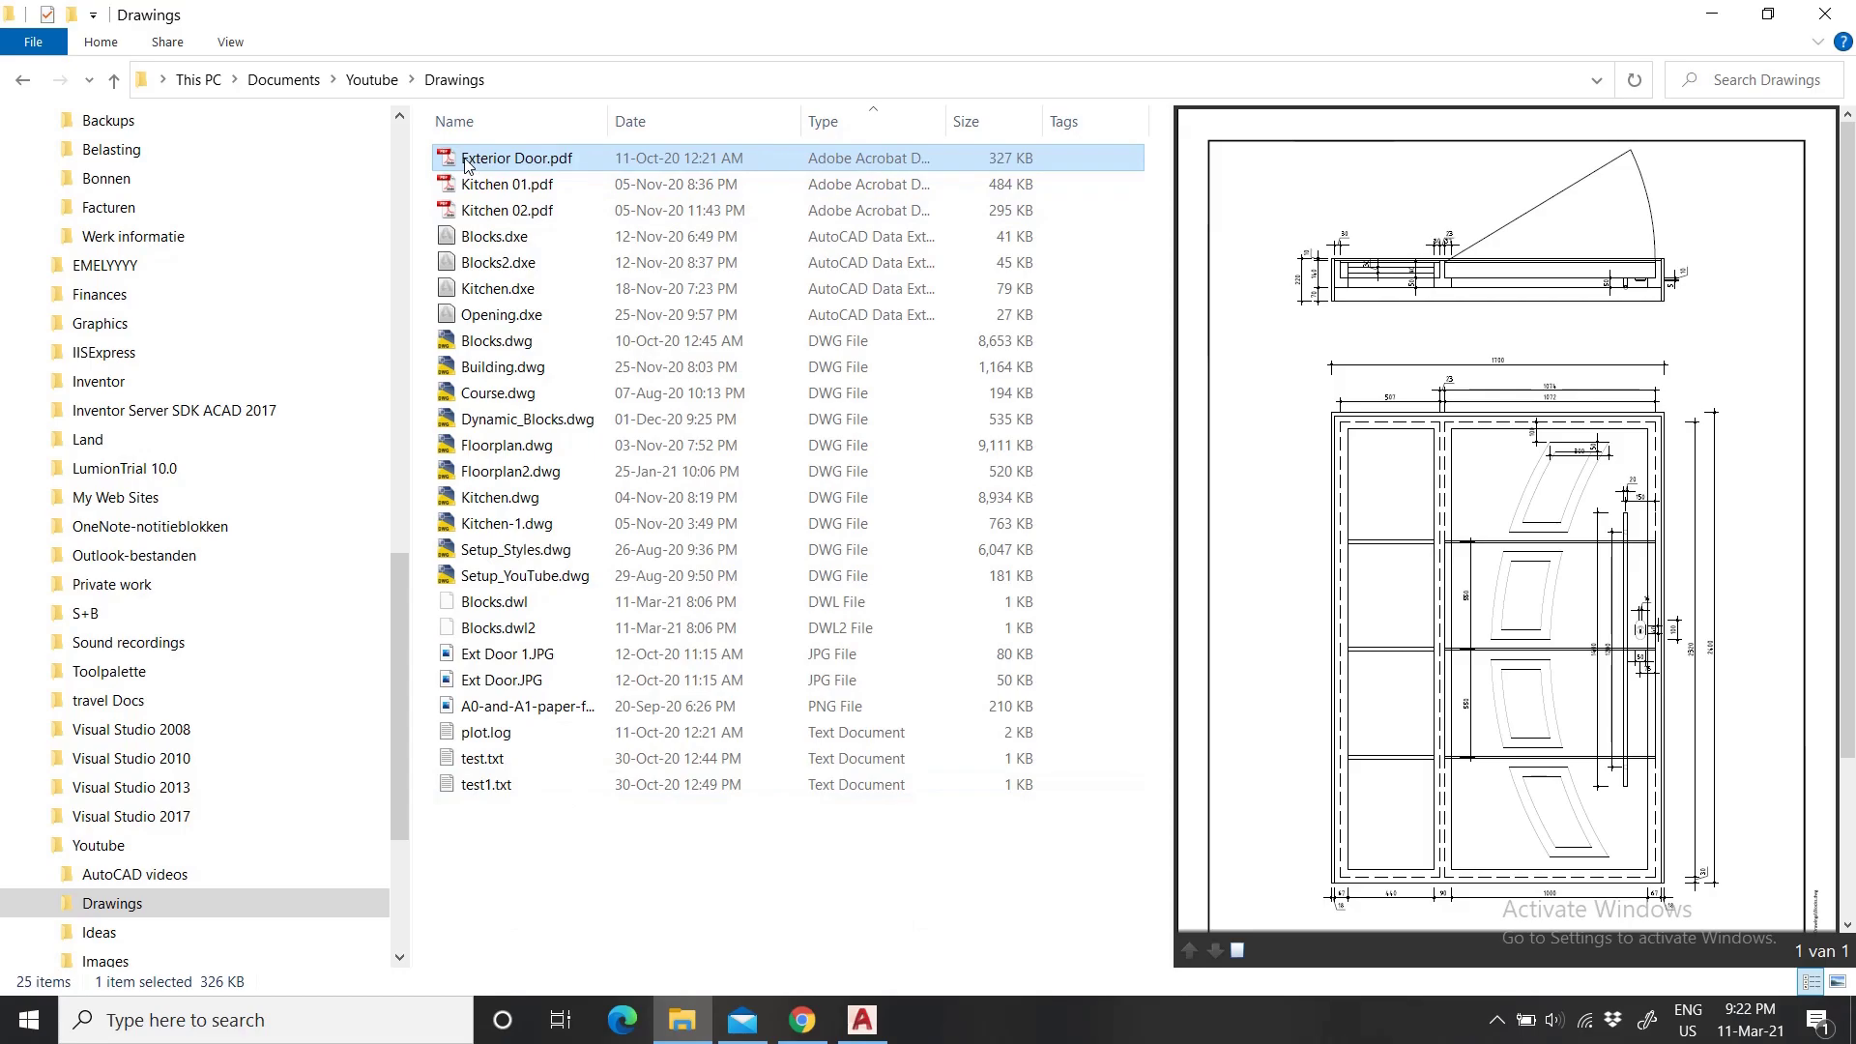
{"action": "left_click", "coordinate": [1712, 13]}
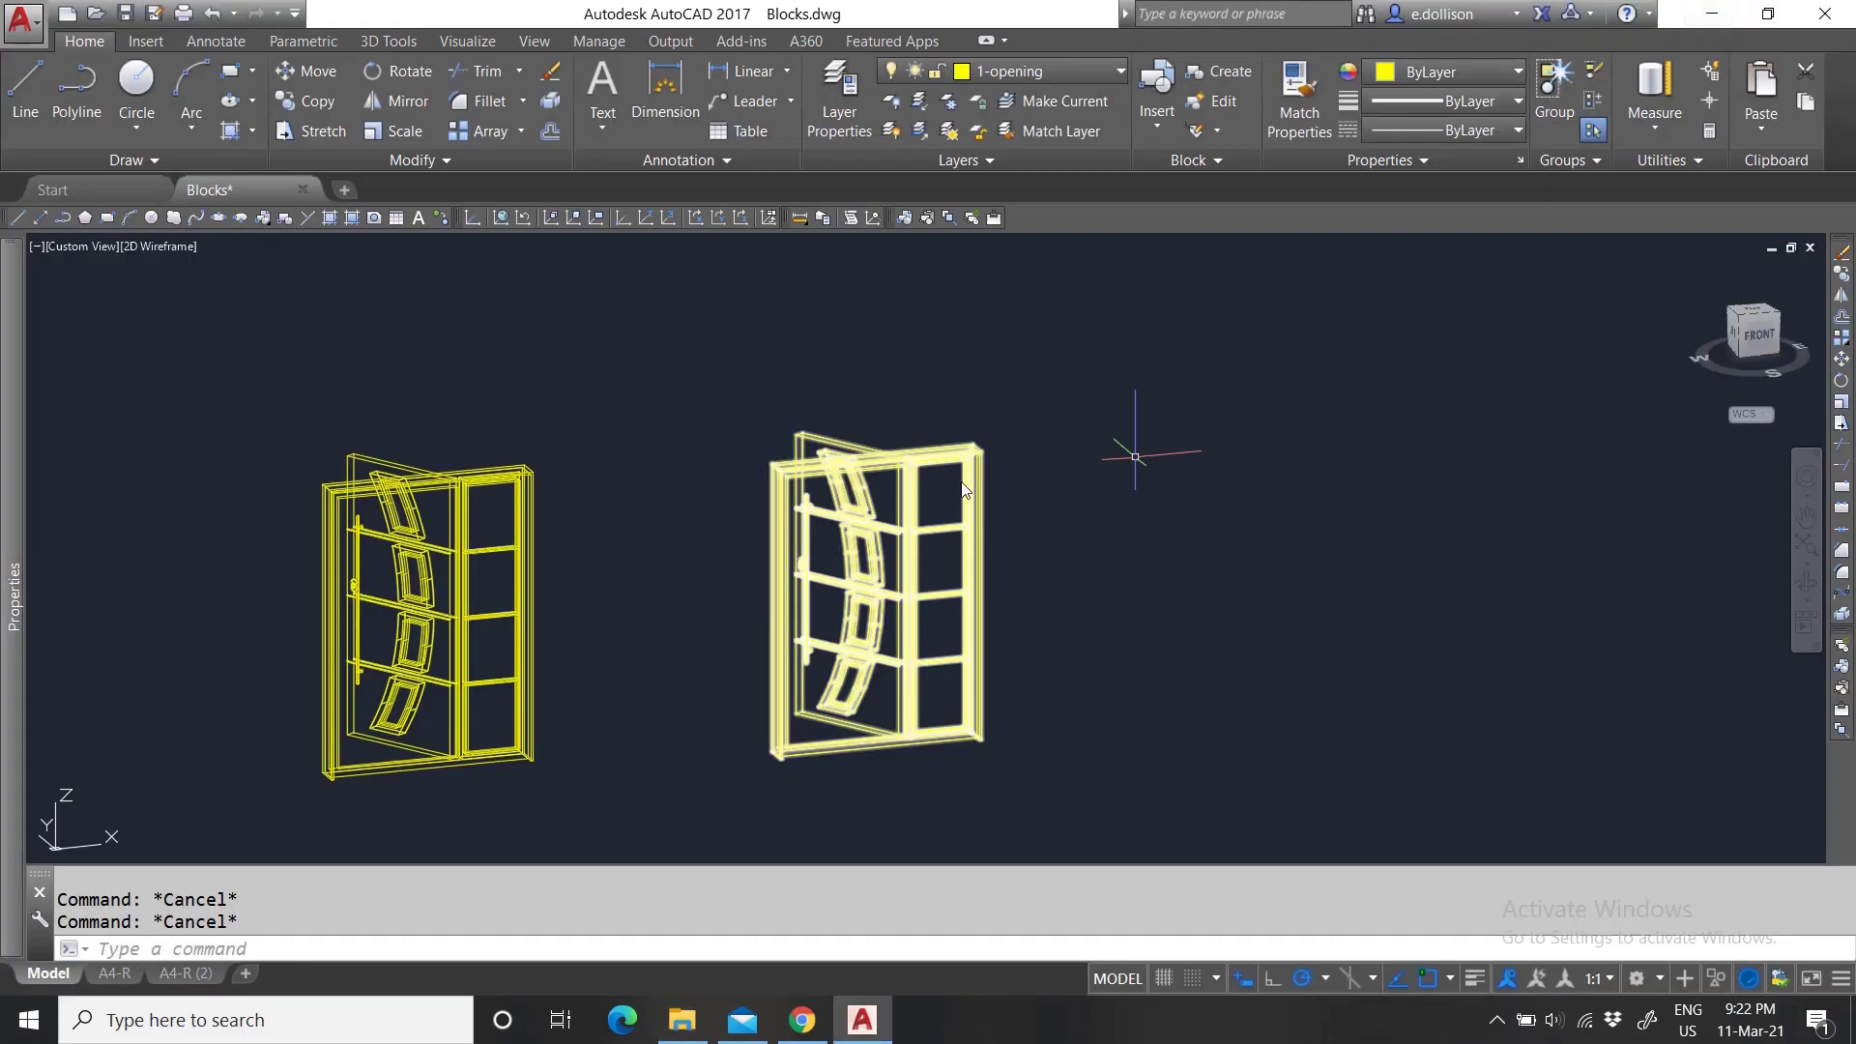
Attach the copied PDF to the rightmost Door block with Paste as Hyperlink.
{"action": "left_click", "coordinate": [1768, 123]}
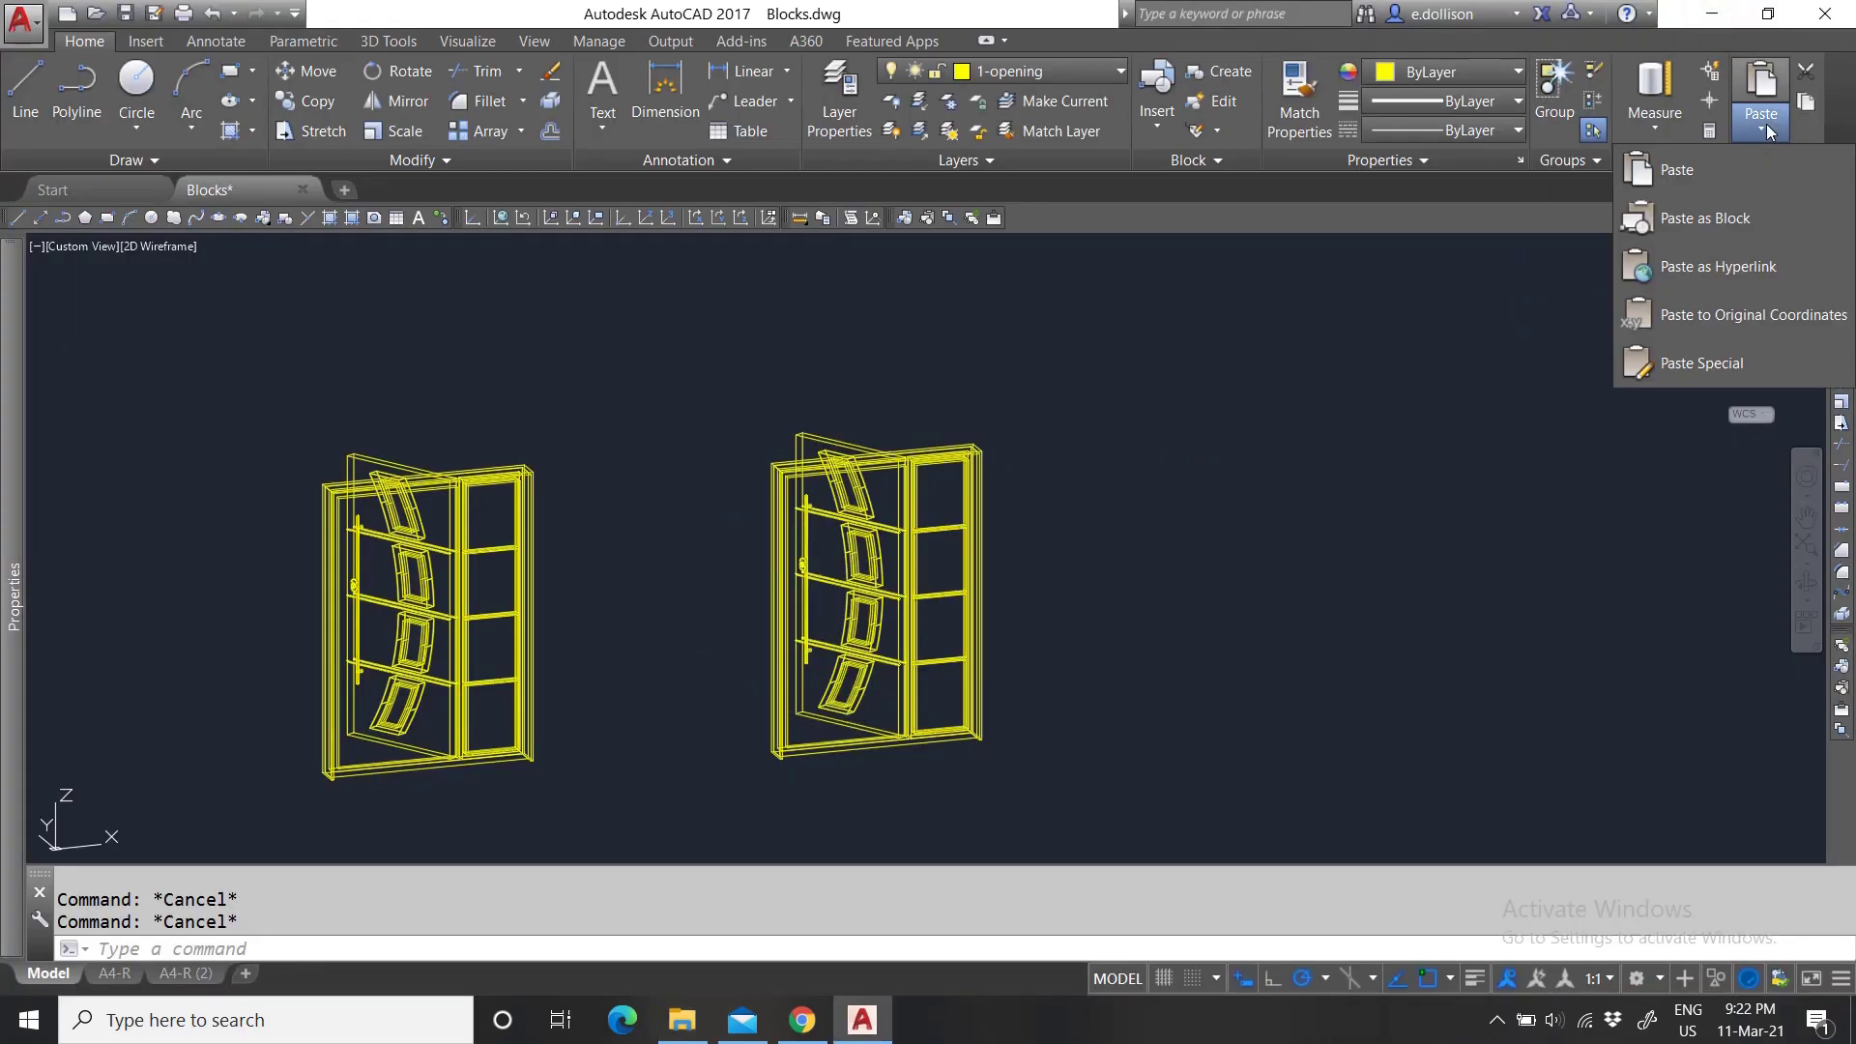
{"action": "left_click", "coordinate": [1742, 275]}
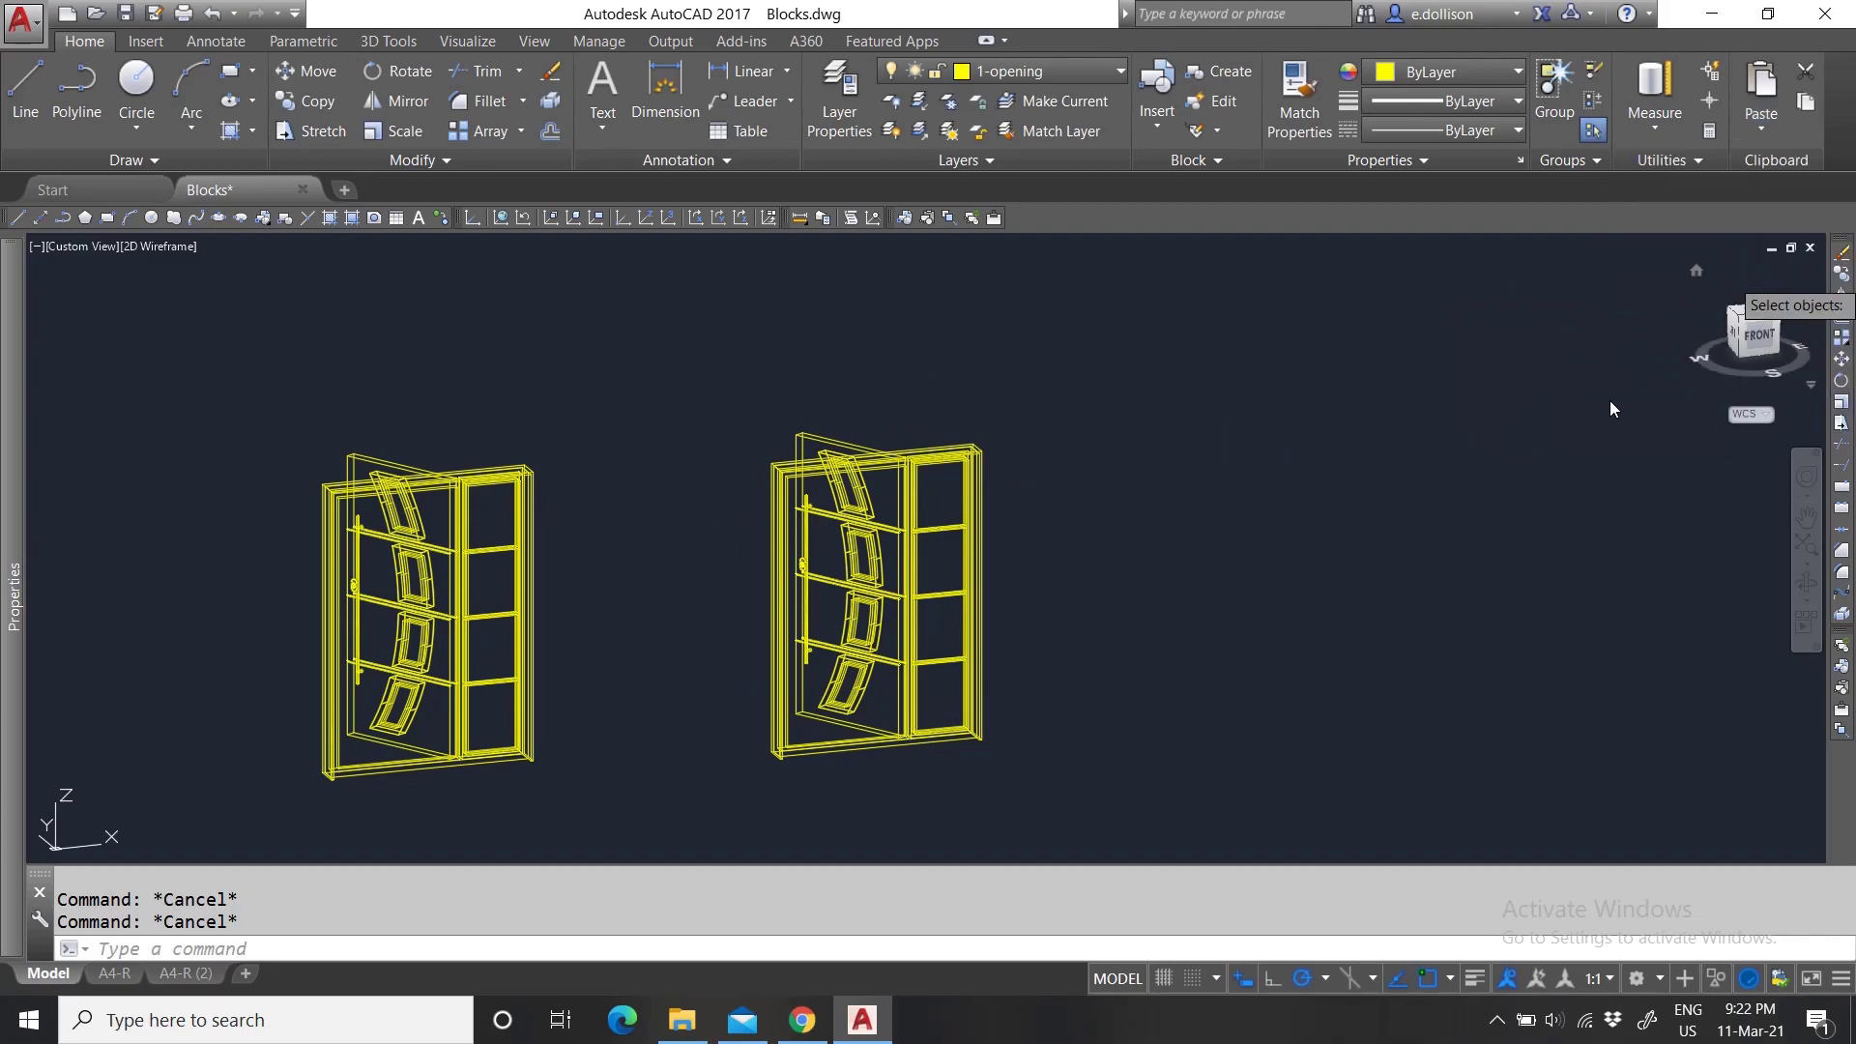
{"action": "left_click", "coordinate": [982, 572]}
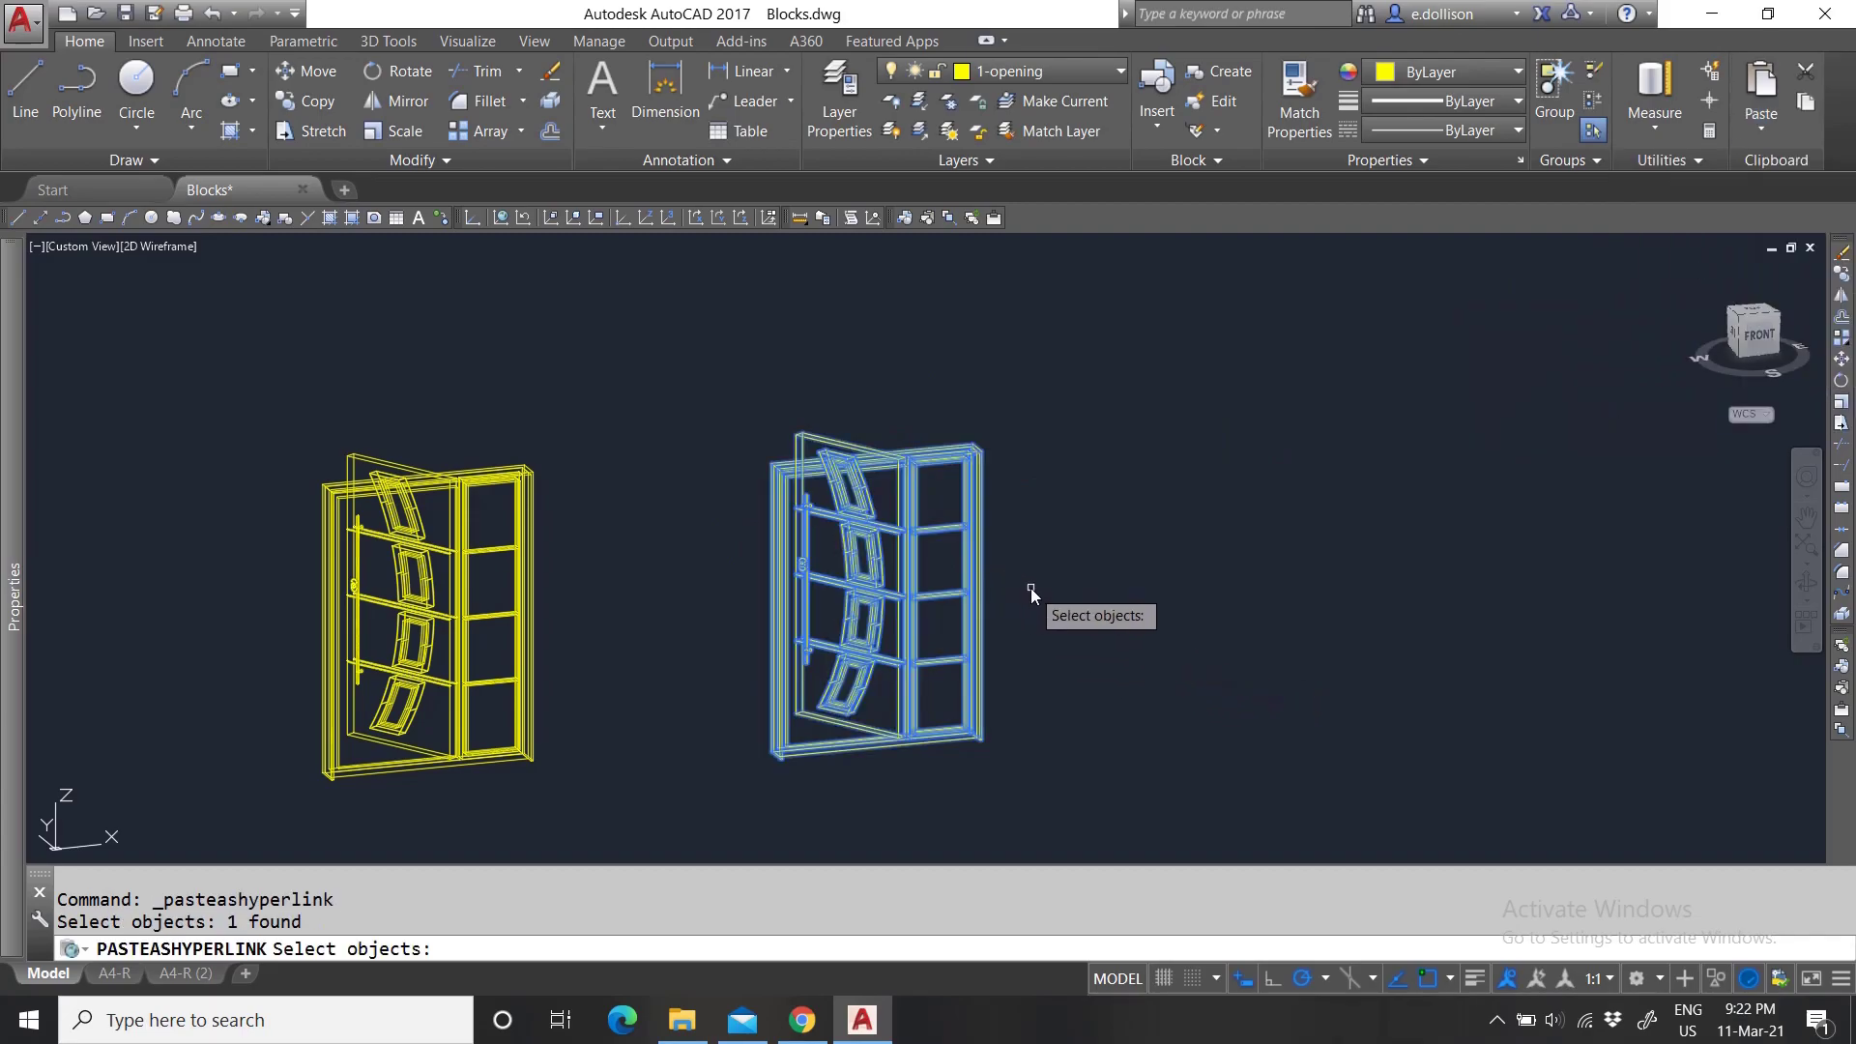
{"action": "key", "text": "Return"}
Select the rightmost door, check its hyperlink in the properties and clear the selection.
{"action": "left_click", "coordinate": [1031, 588]}
{"action": "left_click", "coordinate": [946, 585]}
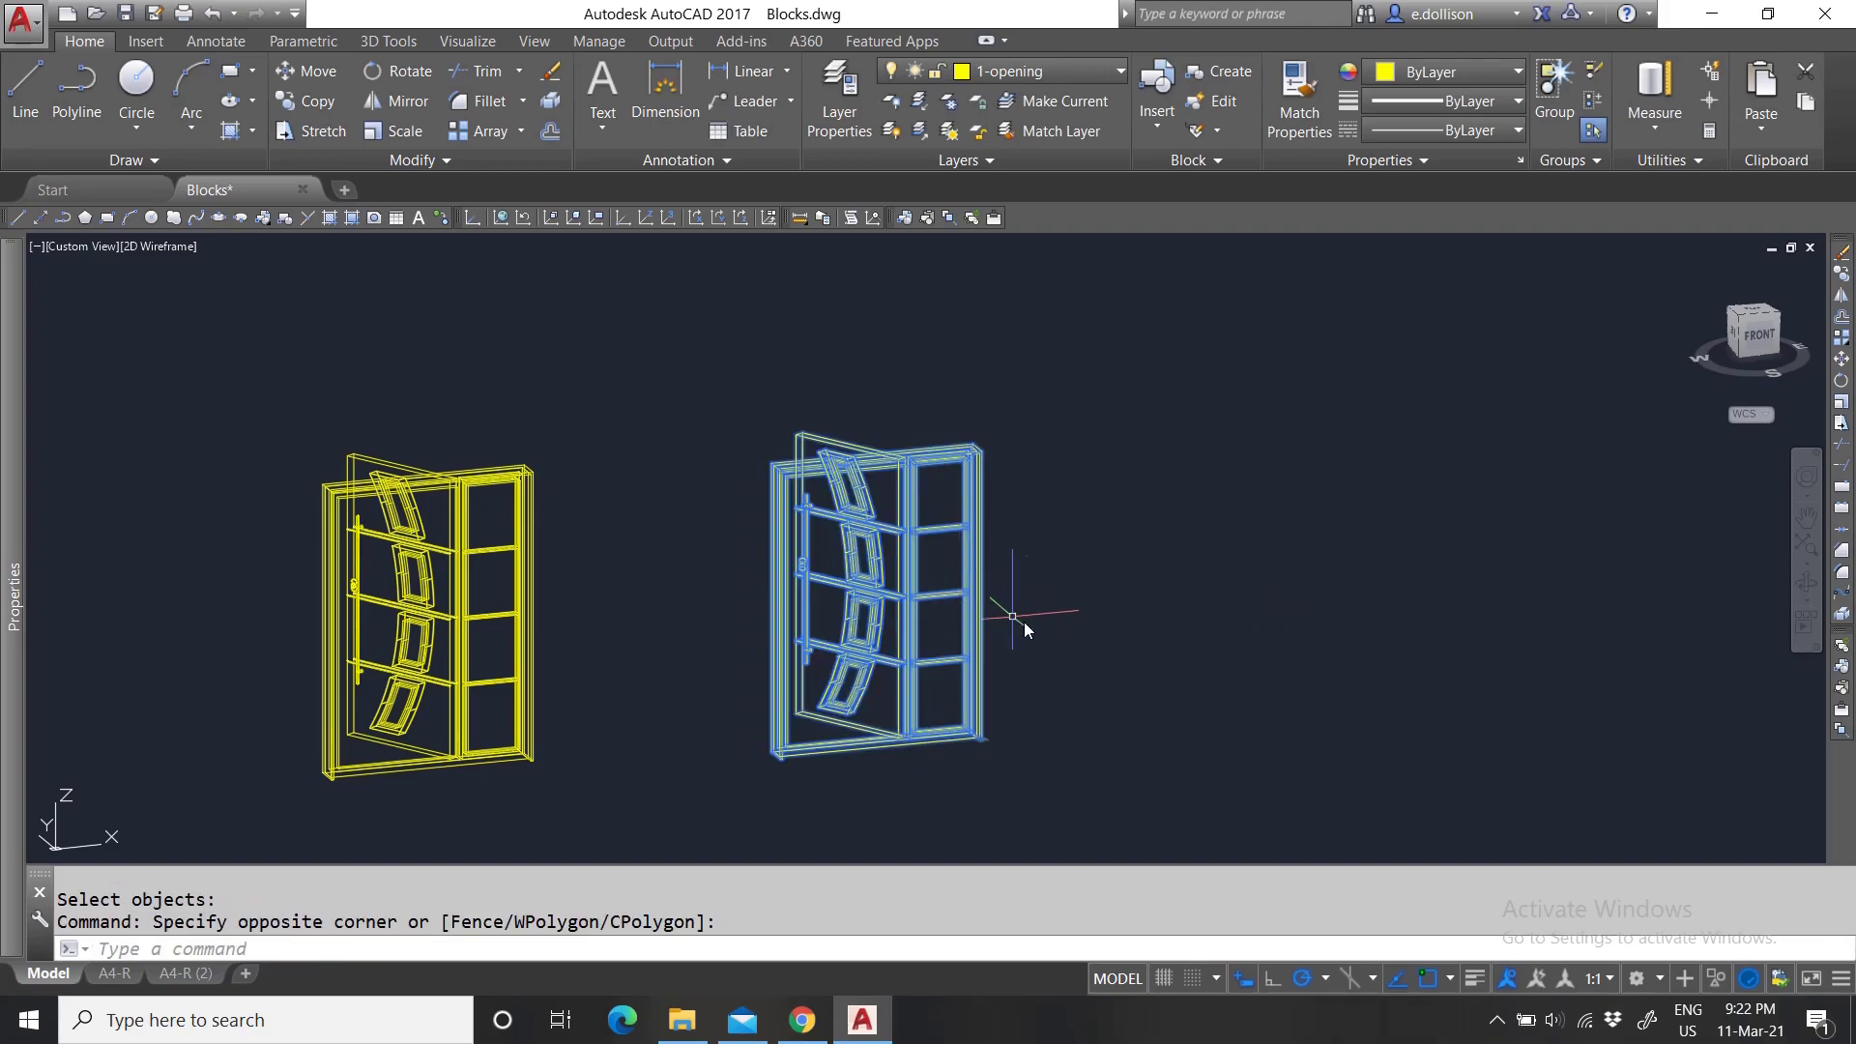
{"action": "mouse_move", "coordinate": [23, 613]}
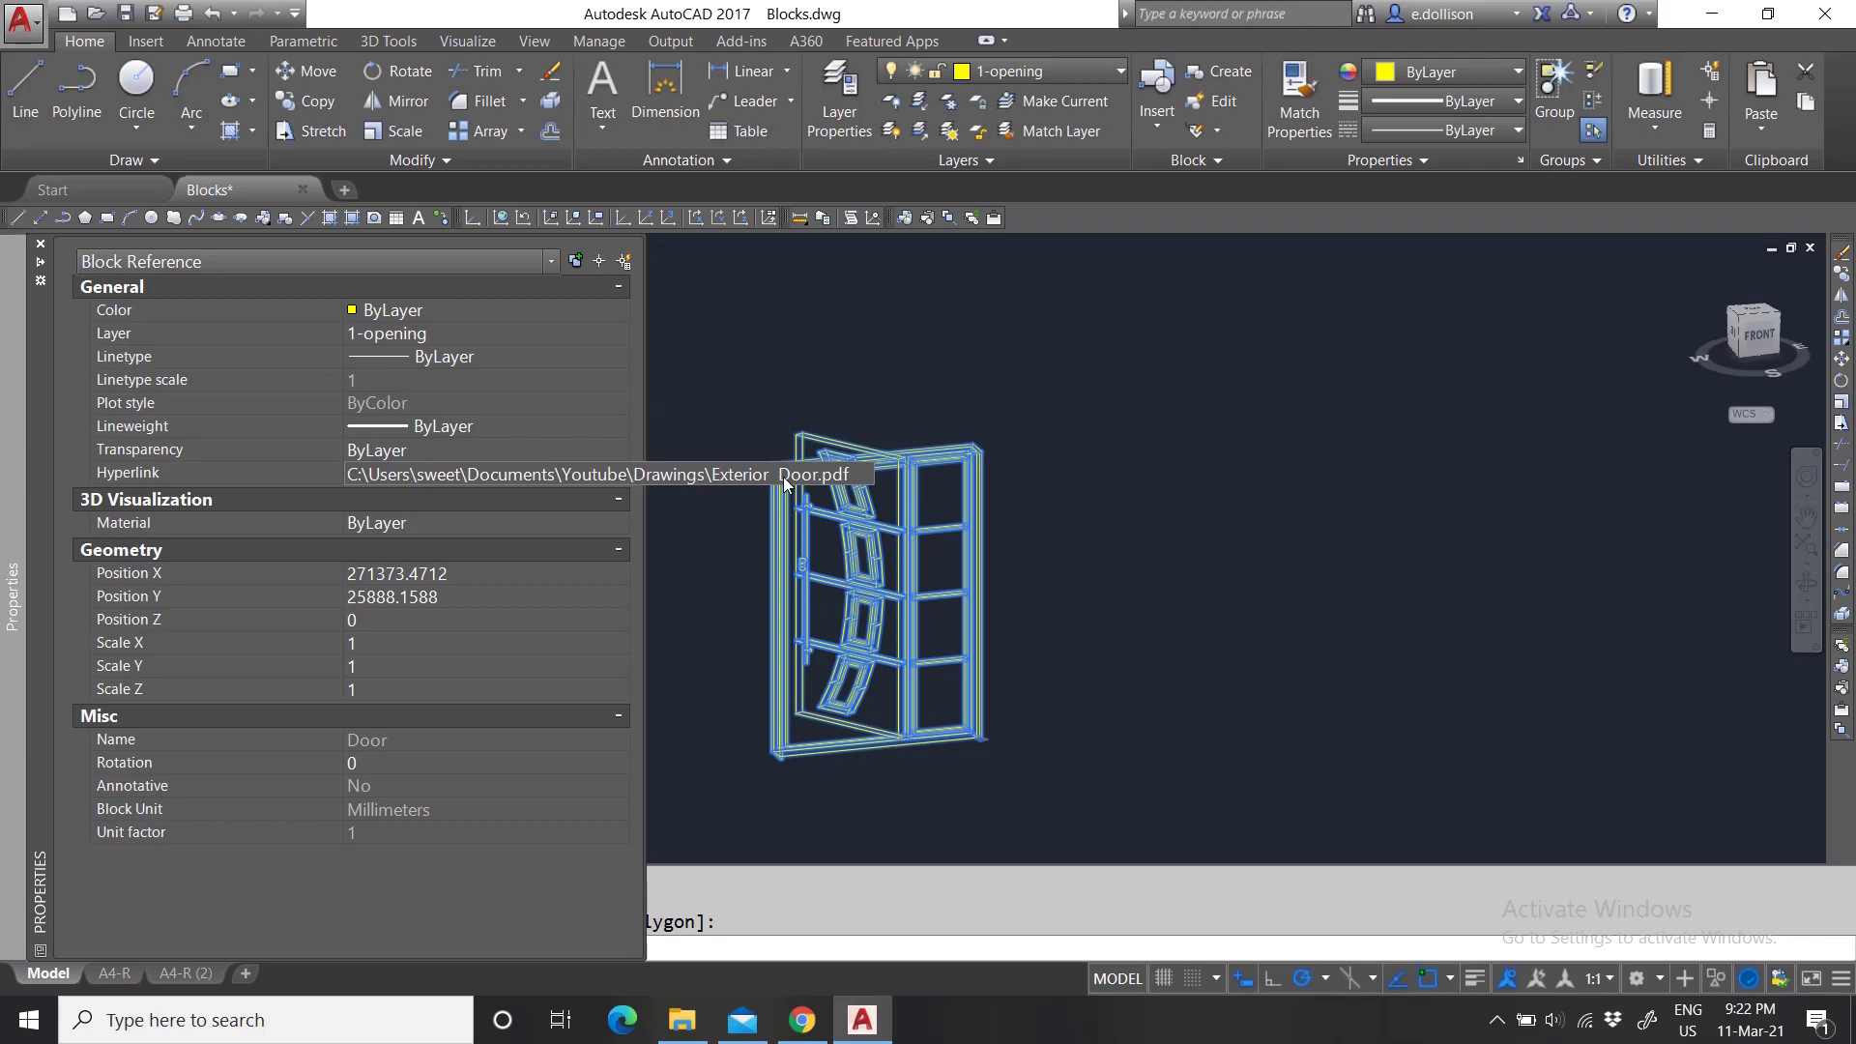
{"action": "key", "text": "Escape"}
Follow the door's hyperlink from the drawing to view Exterior Door.pdf, then close Adobe Reader.
{"action": "scroll", "coordinate": [990, 642], "scroll_direction": "up", "scroll_amount": 2}
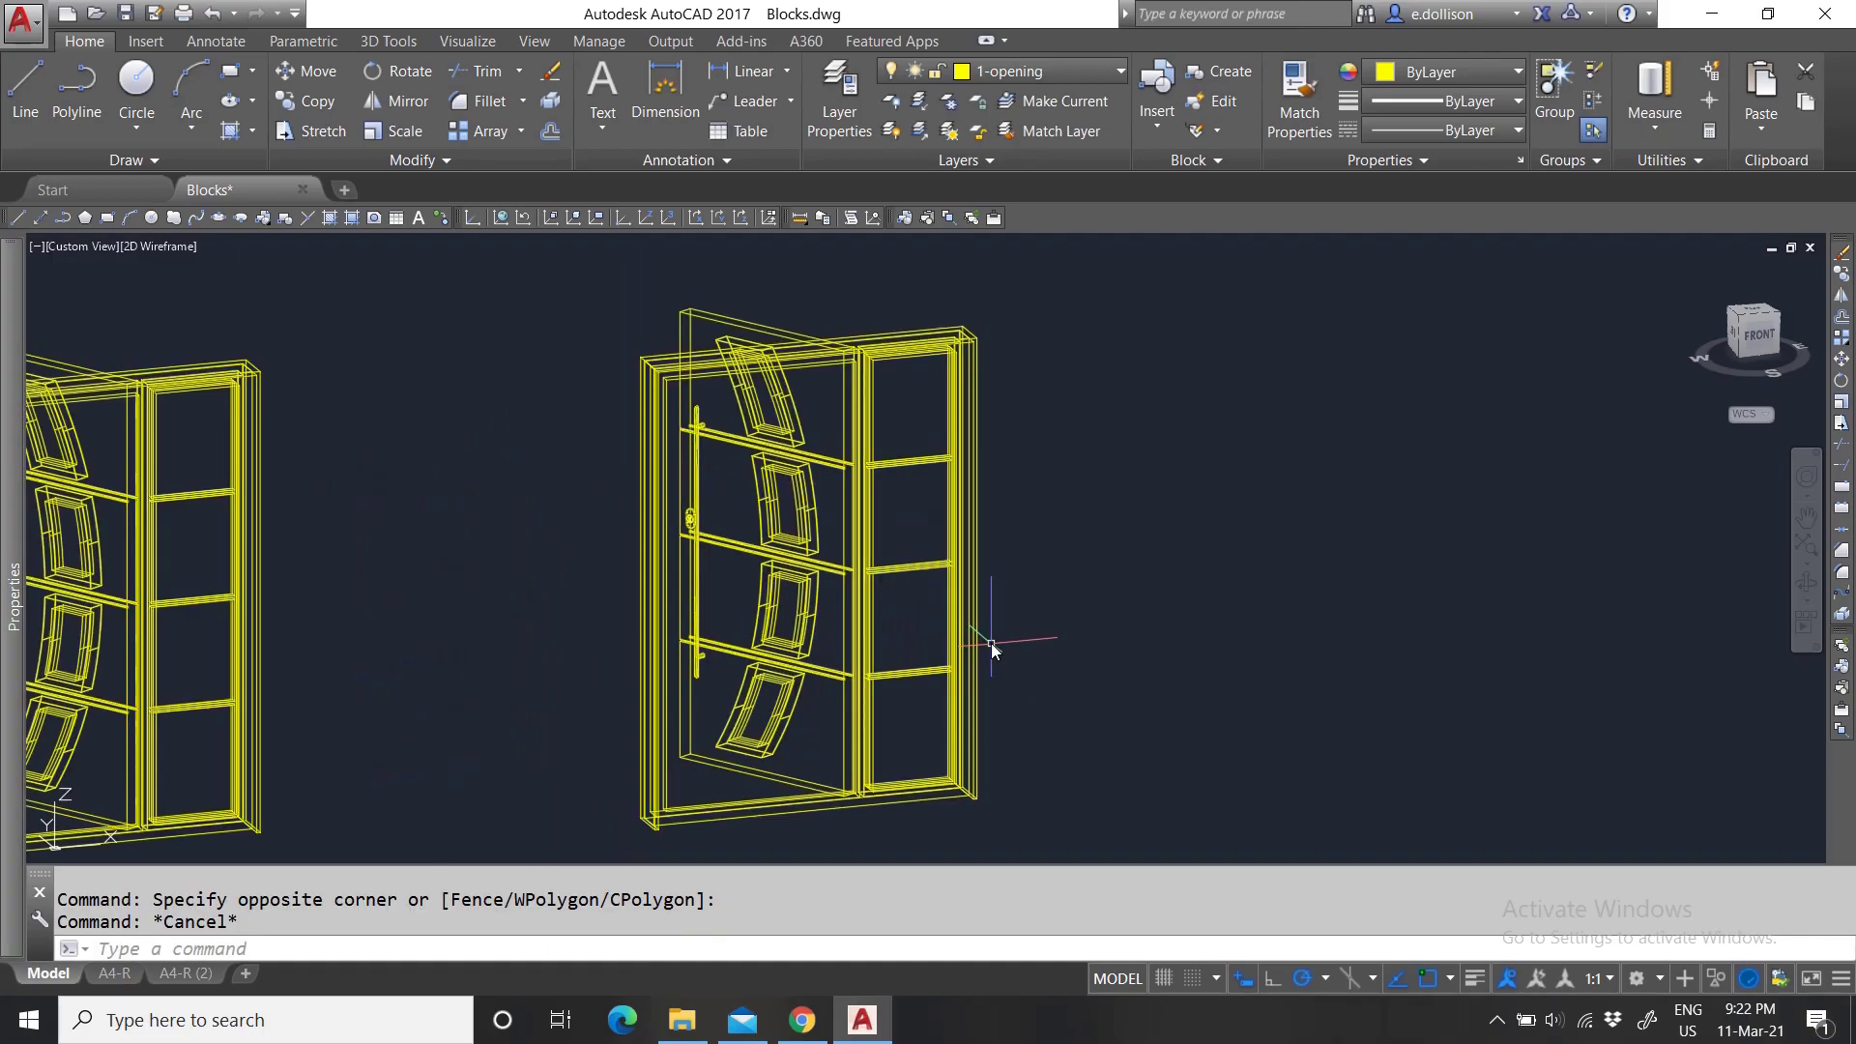
{"action": "left_click", "coordinate": [977, 639], "text": "ctrl"}
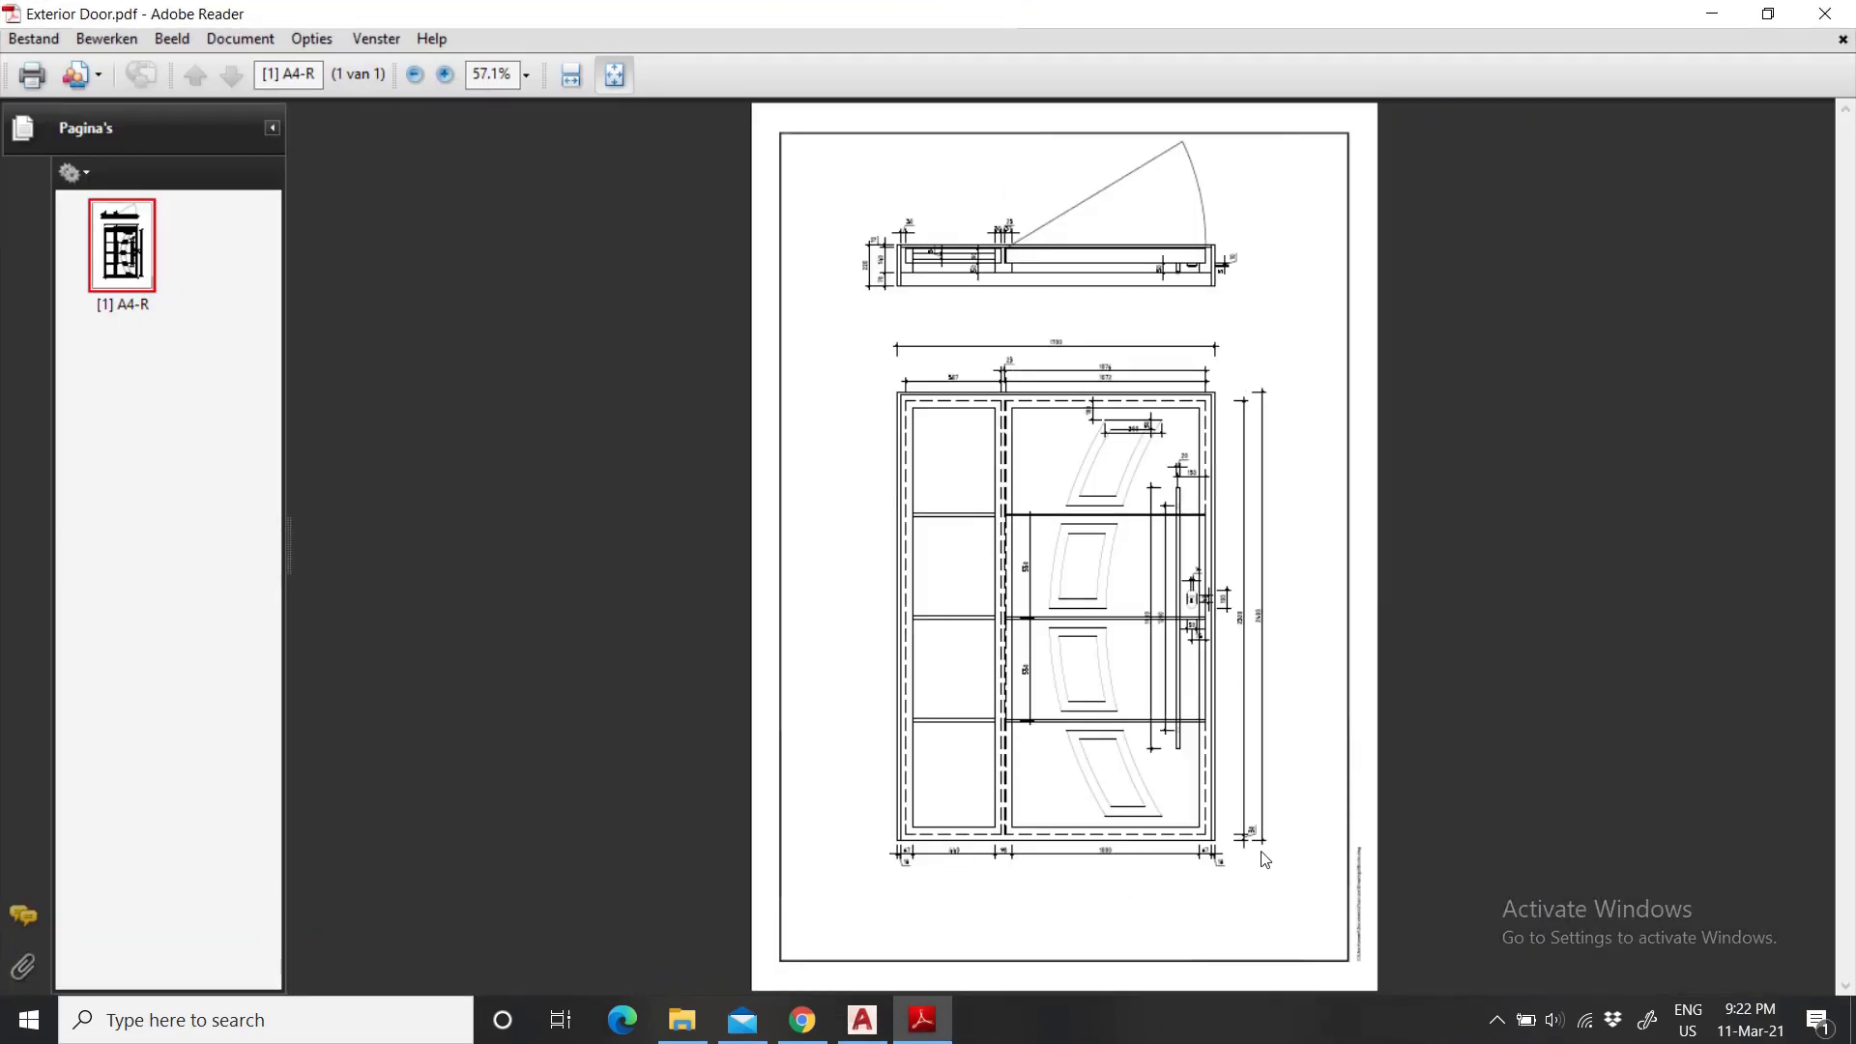
{"action": "left_click", "coordinate": [1825, 14]}
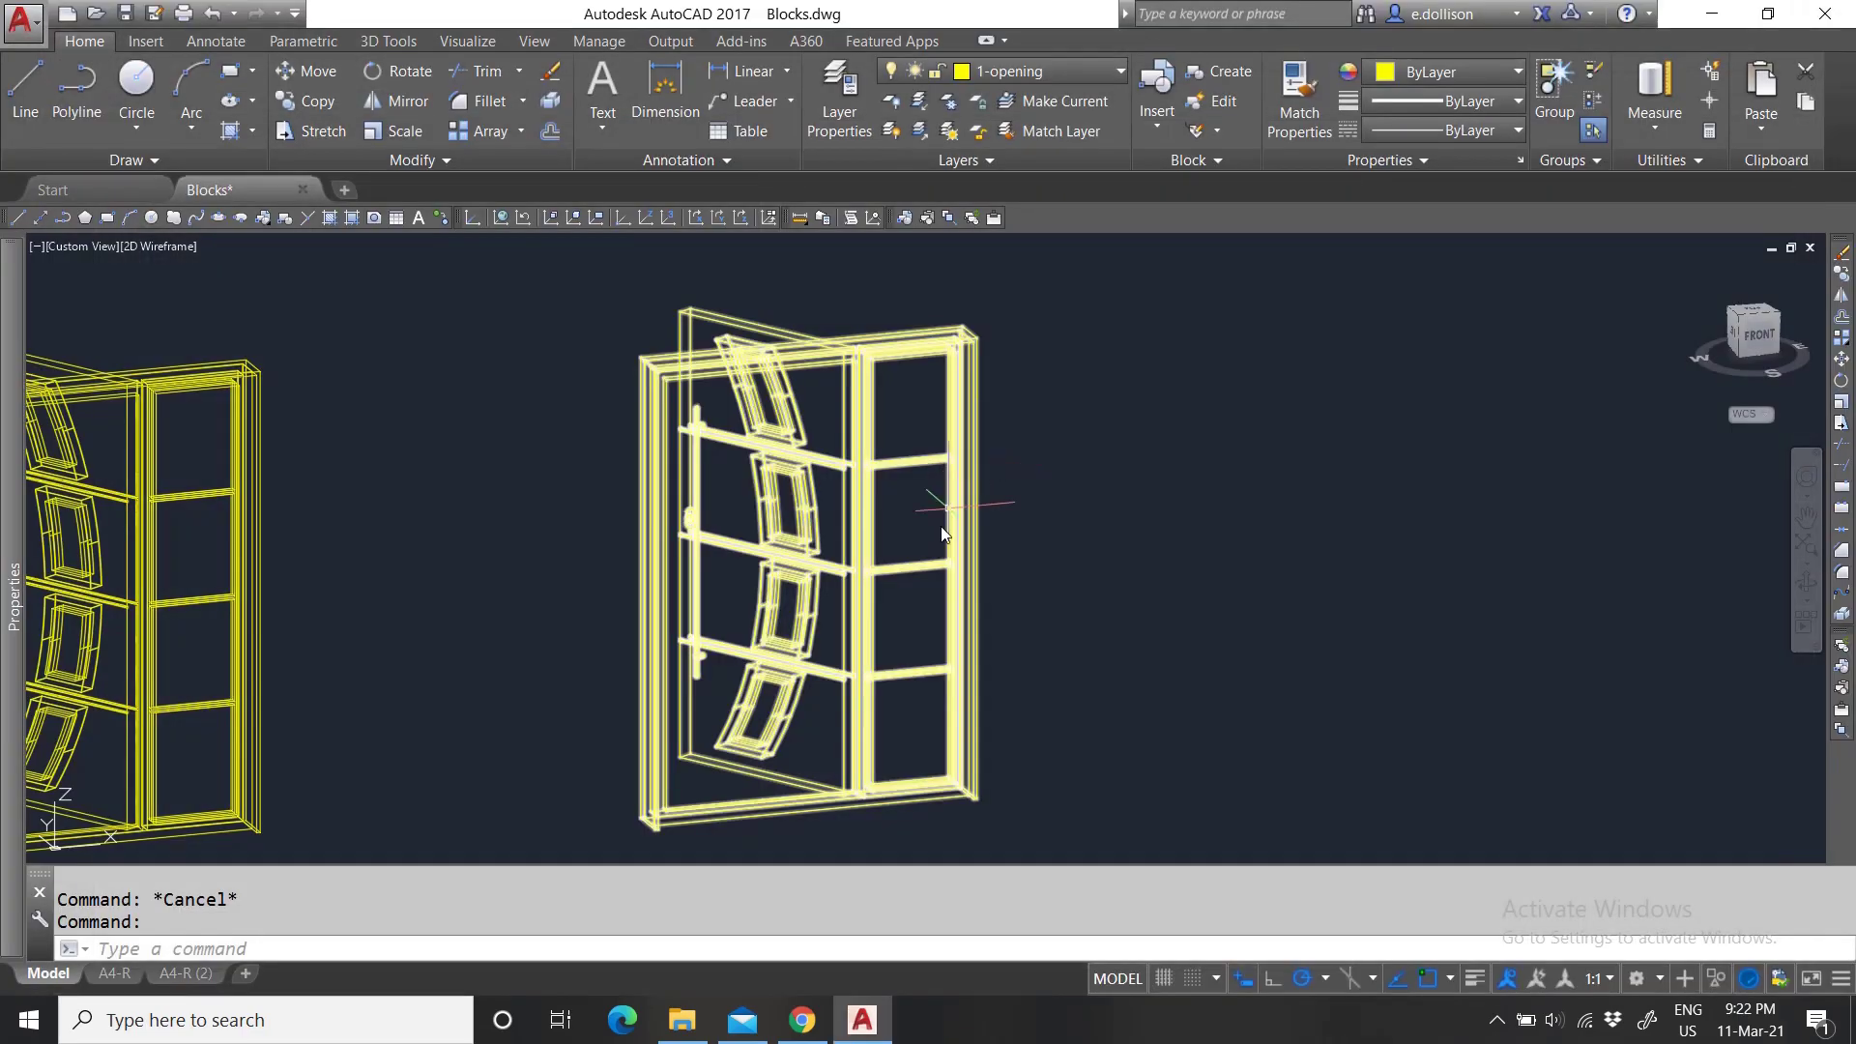
{"action": "left_click", "coordinate": [1069, 590]}
{"action": "key", "text": "Escape"}
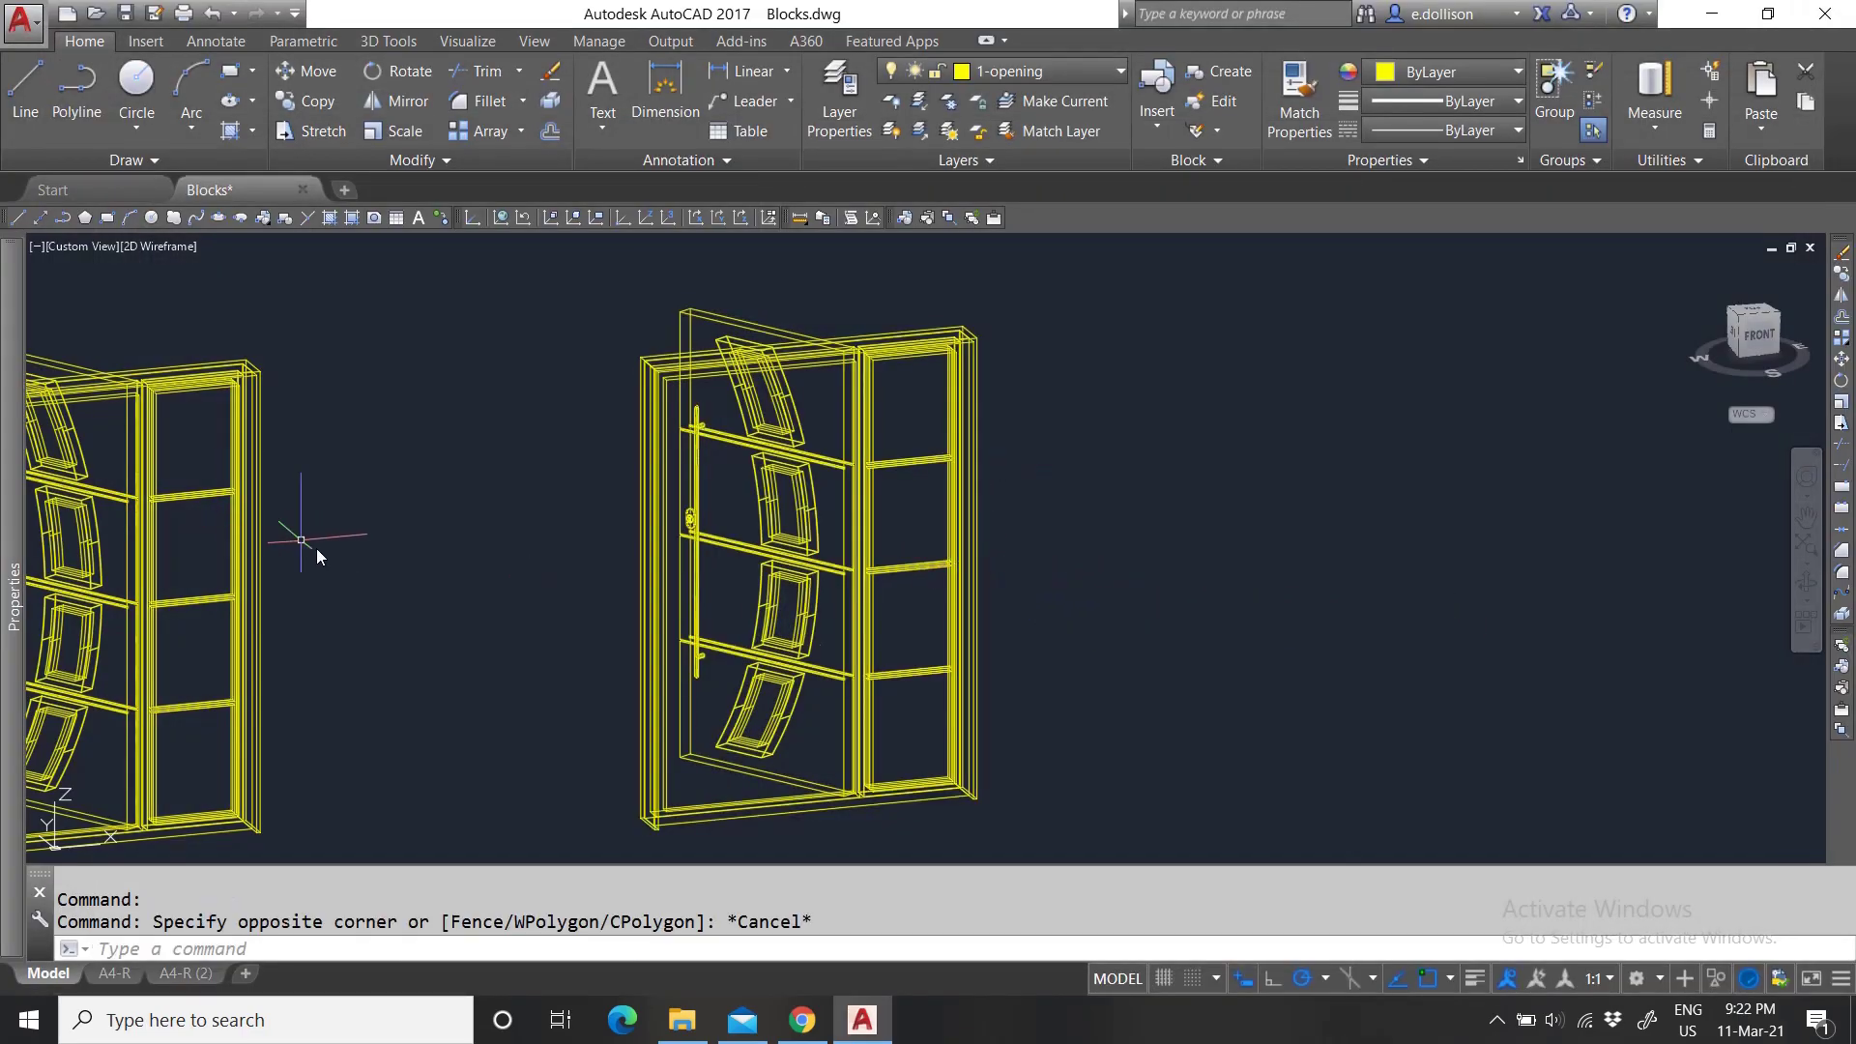
Reselect the linked Door block to review its PDF path in the properties, then deselect it.
{"action": "scroll", "coordinate": [899, 596], "scroll_direction": "down", "scroll_amount": 3}
{"action": "scroll", "coordinate": [901, 601], "scroll_direction": "up", "scroll_amount": 1}
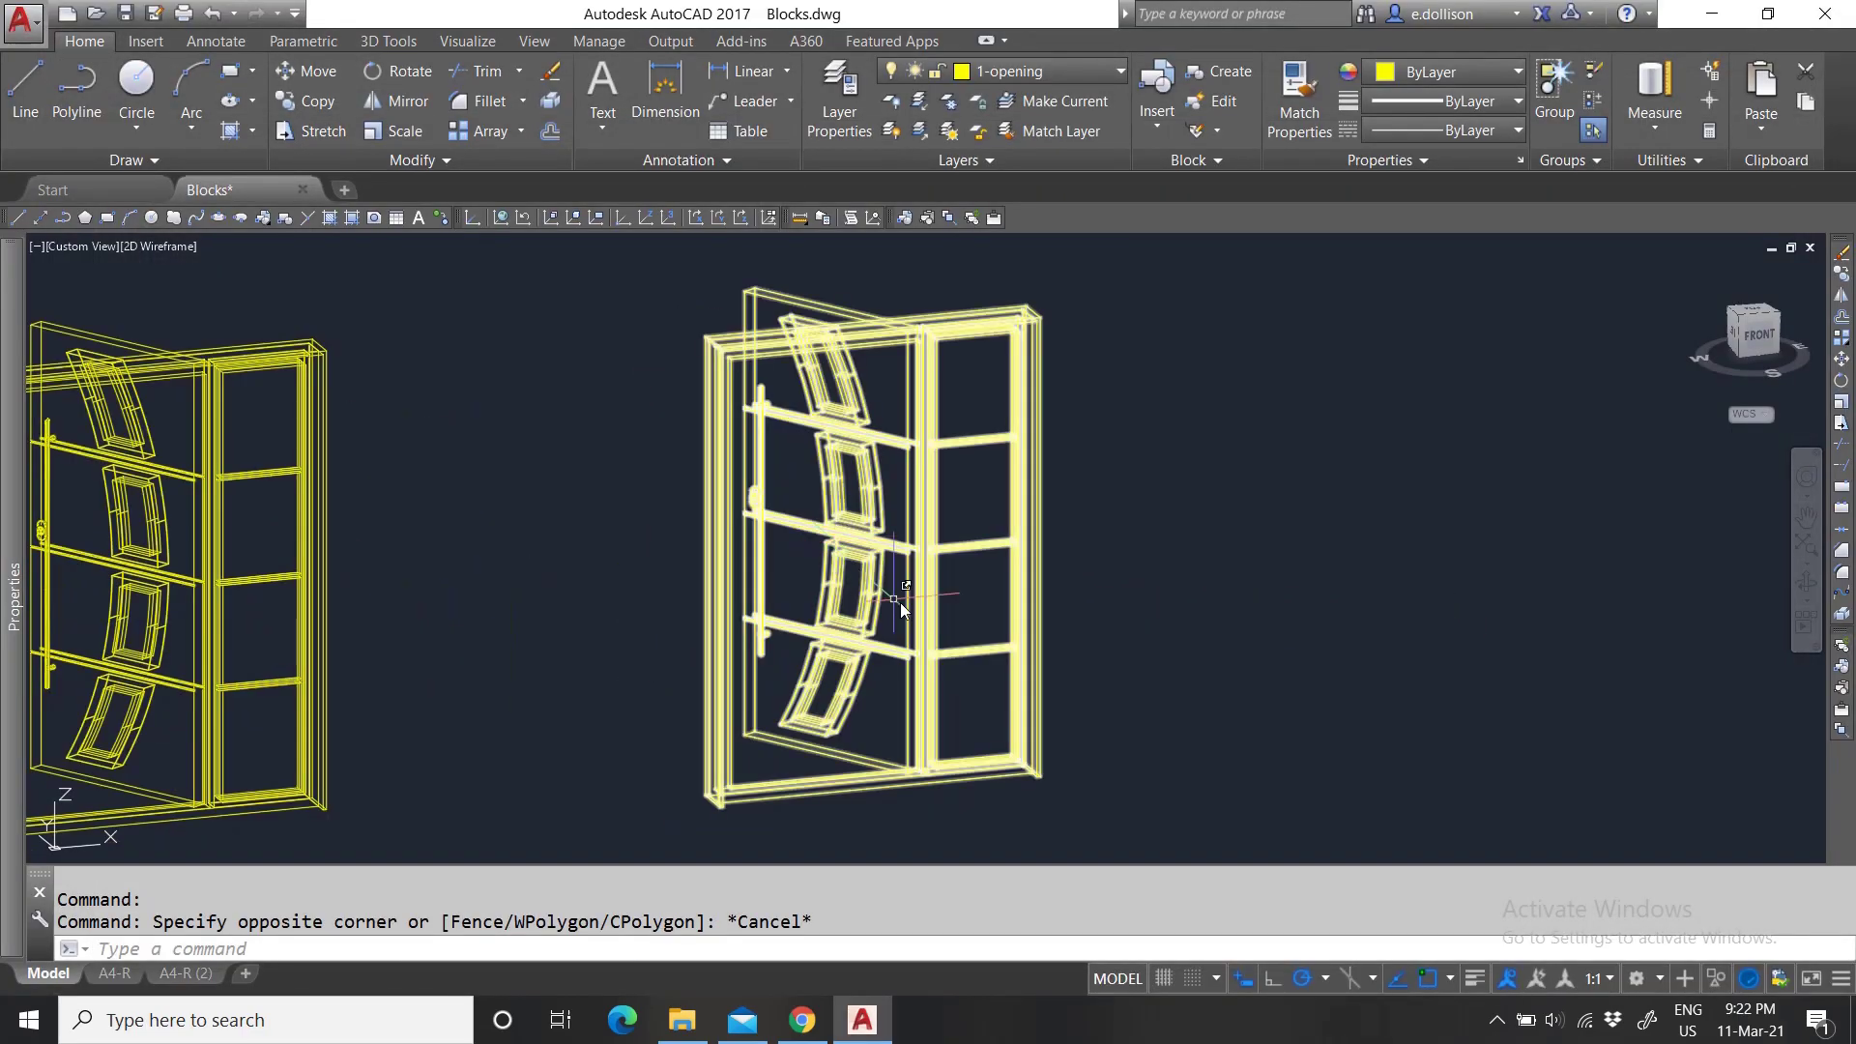
{"action": "scroll", "coordinate": [684, 584], "scroll_direction": "down", "scroll_amount": 3}
{"action": "scroll", "coordinate": [895, 559], "scroll_direction": "up", "scroll_amount": 2}
{"action": "scroll", "coordinate": [966, 600], "scroll_direction": "up", "scroll_amount": 2}
{"action": "scroll", "coordinate": [949, 642], "scroll_direction": "down", "scroll_amount": 3}
{"action": "scroll", "coordinate": [949, 642], "scroll_direction": "up", "scroll_amount": 3}
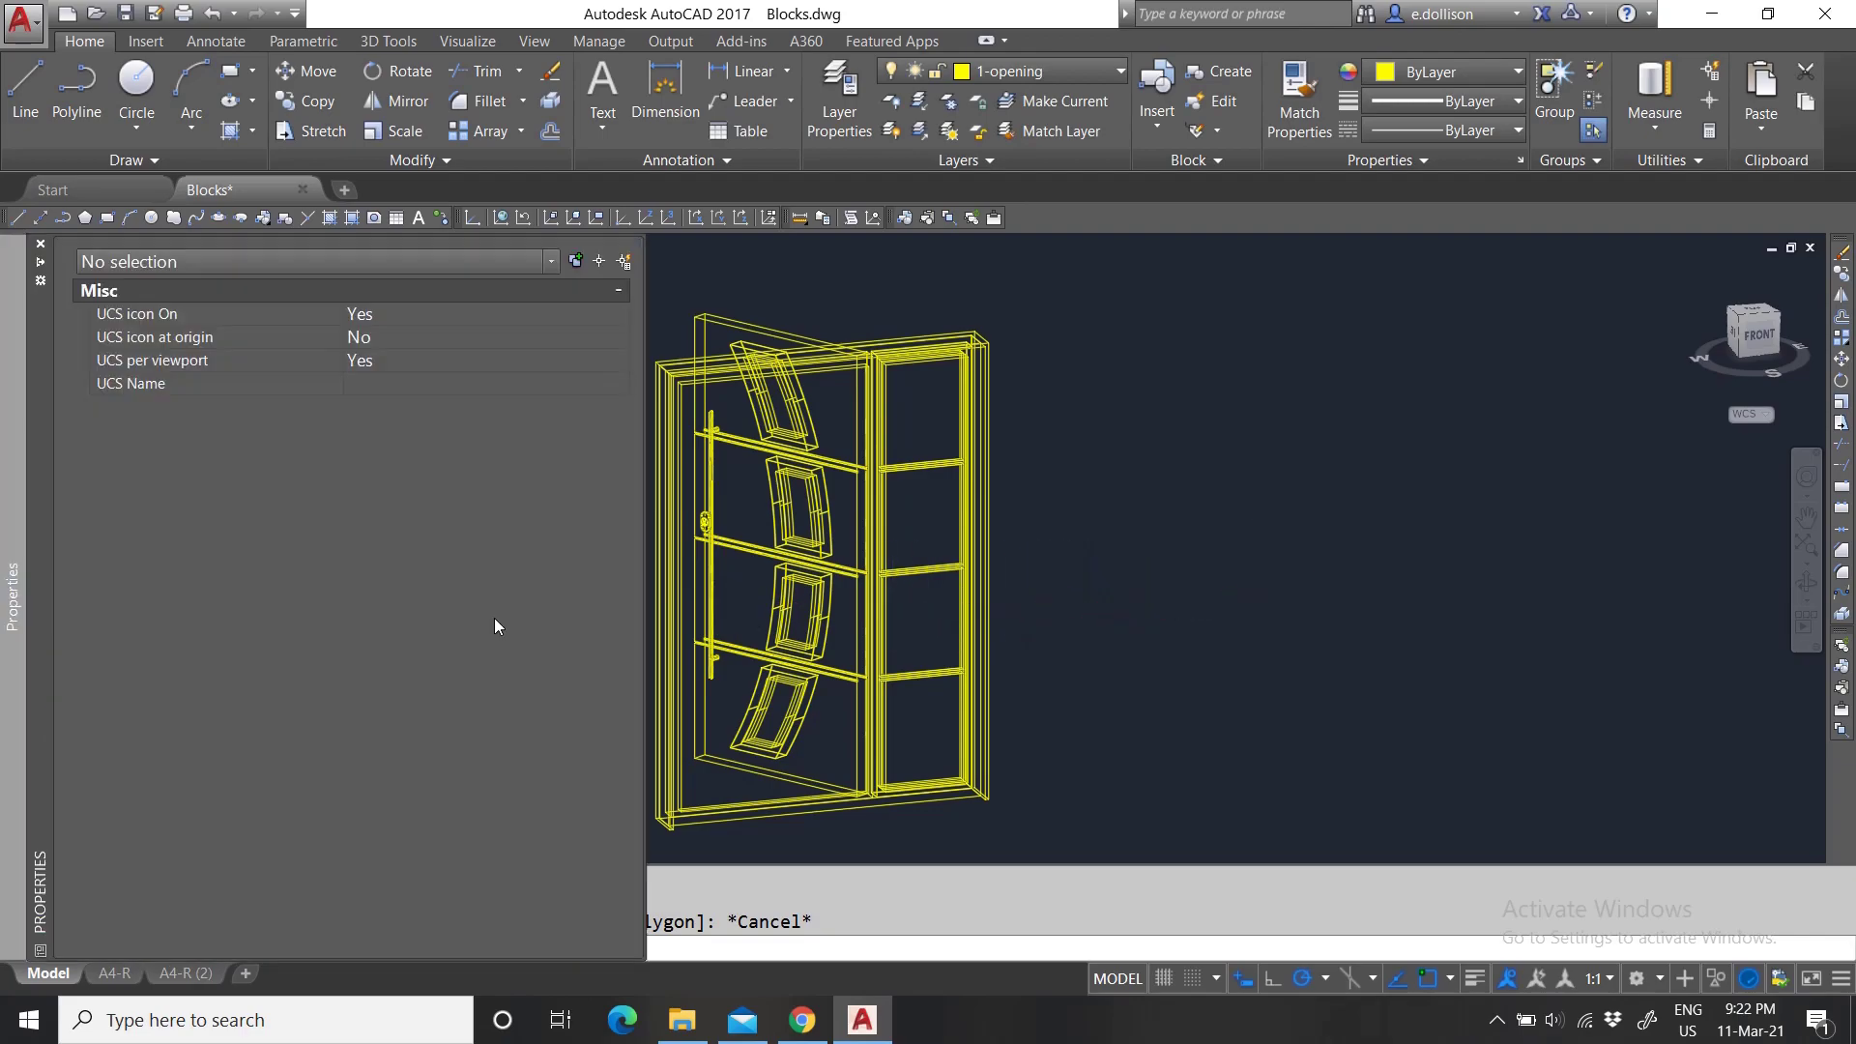
{"action": "left_click", "coordinate": [780, 604]}
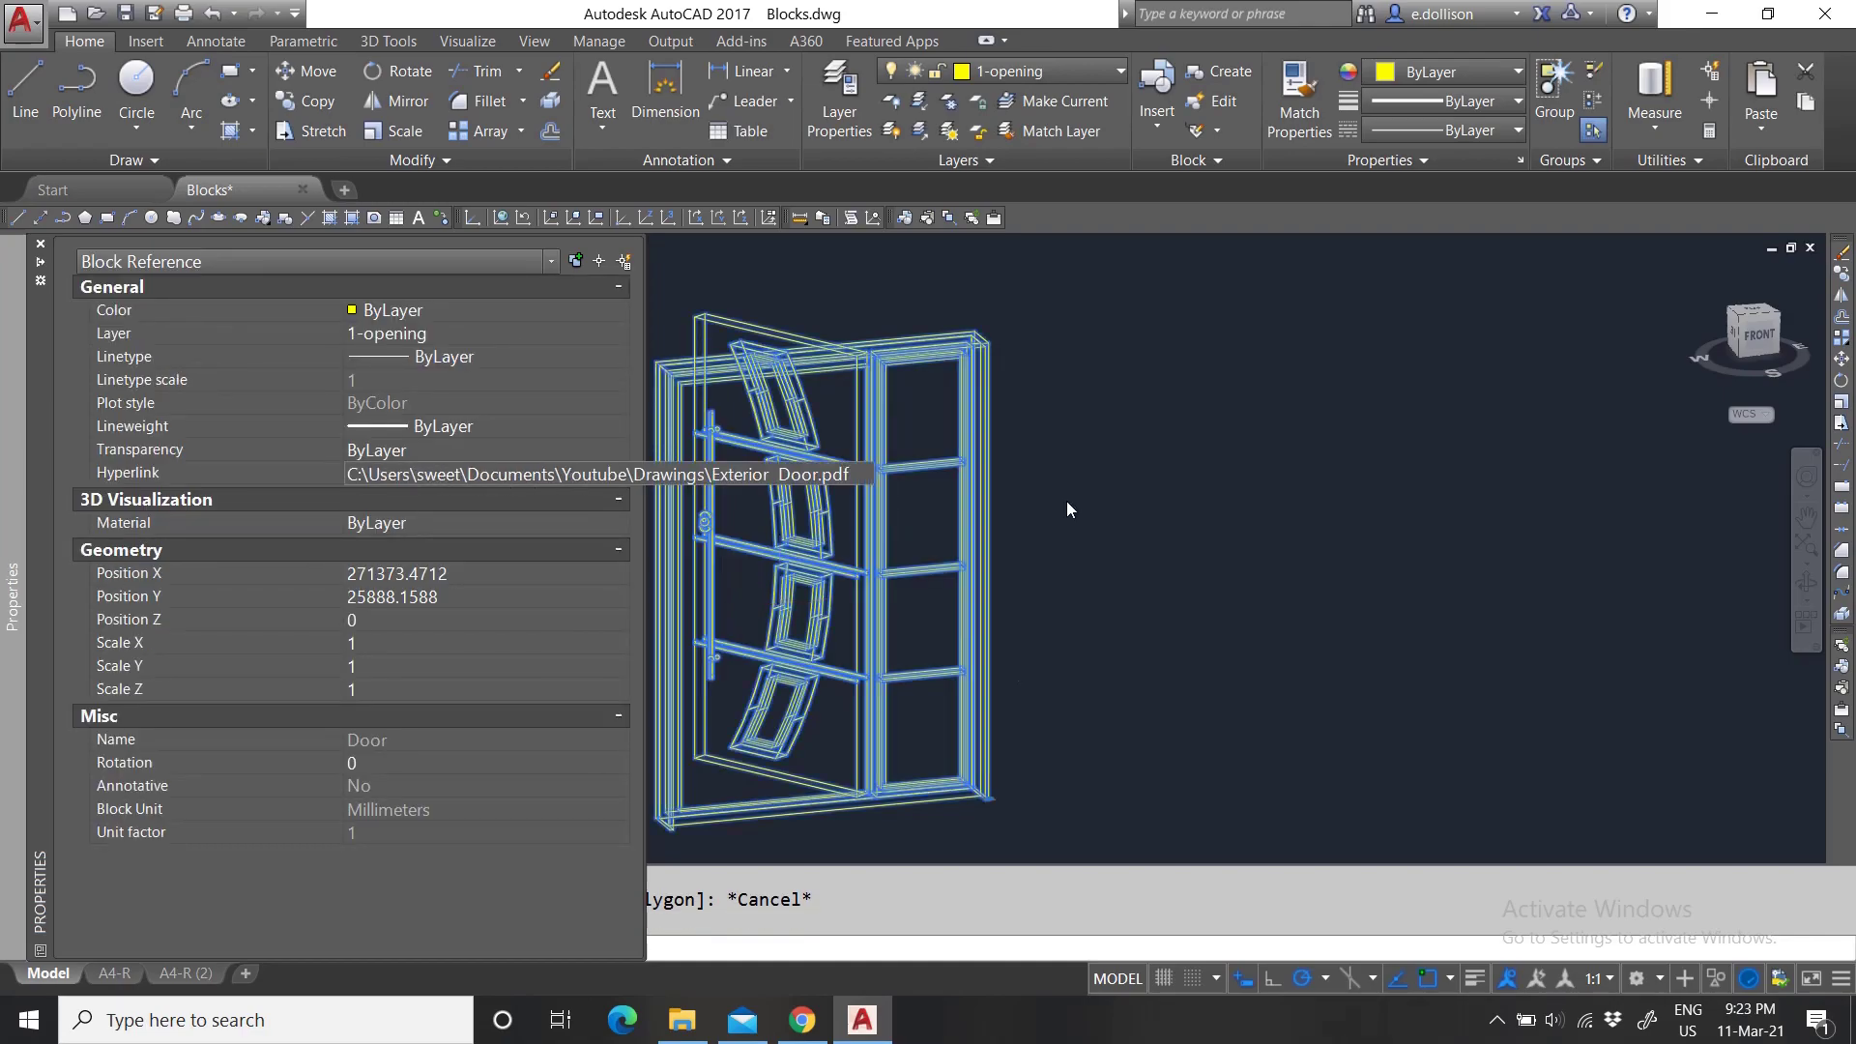
{"action": "key", "text": "Escape"}
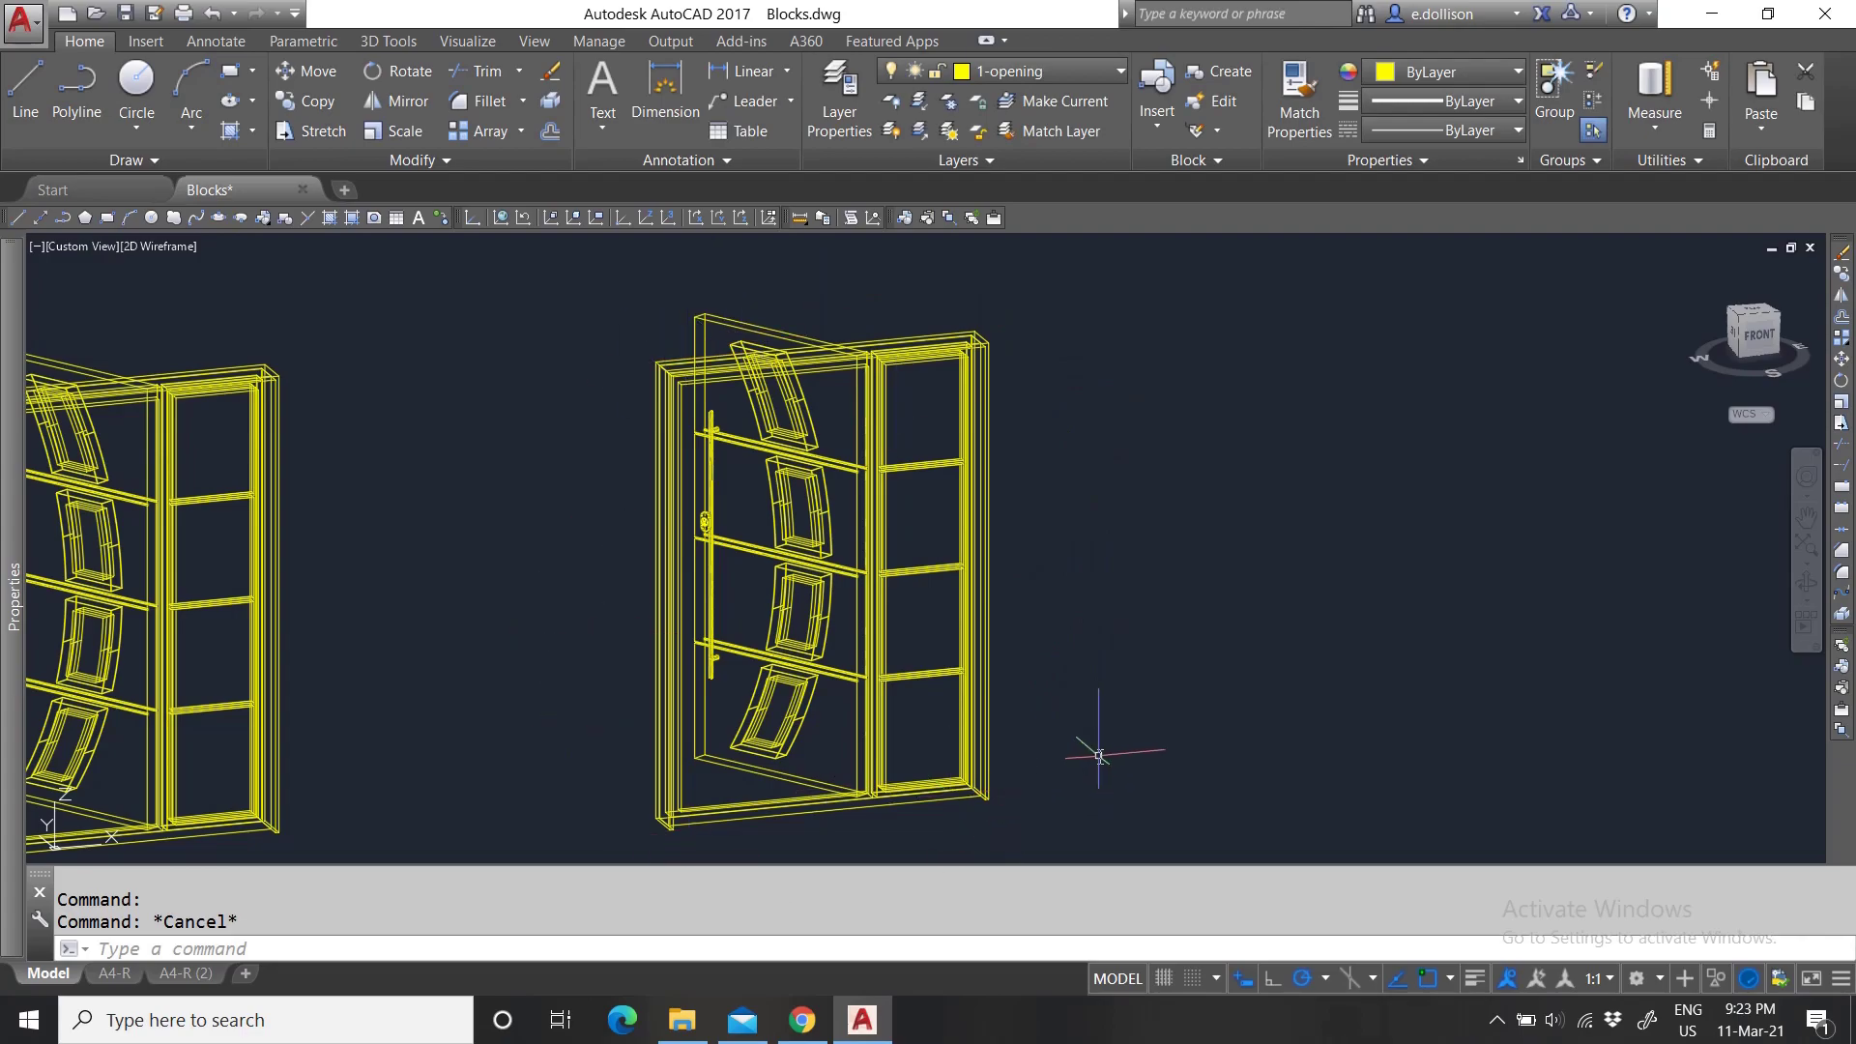
{"action": "left_click", "coordinate": [1058, 605]}
{"action": "key", "text": "Escape"}
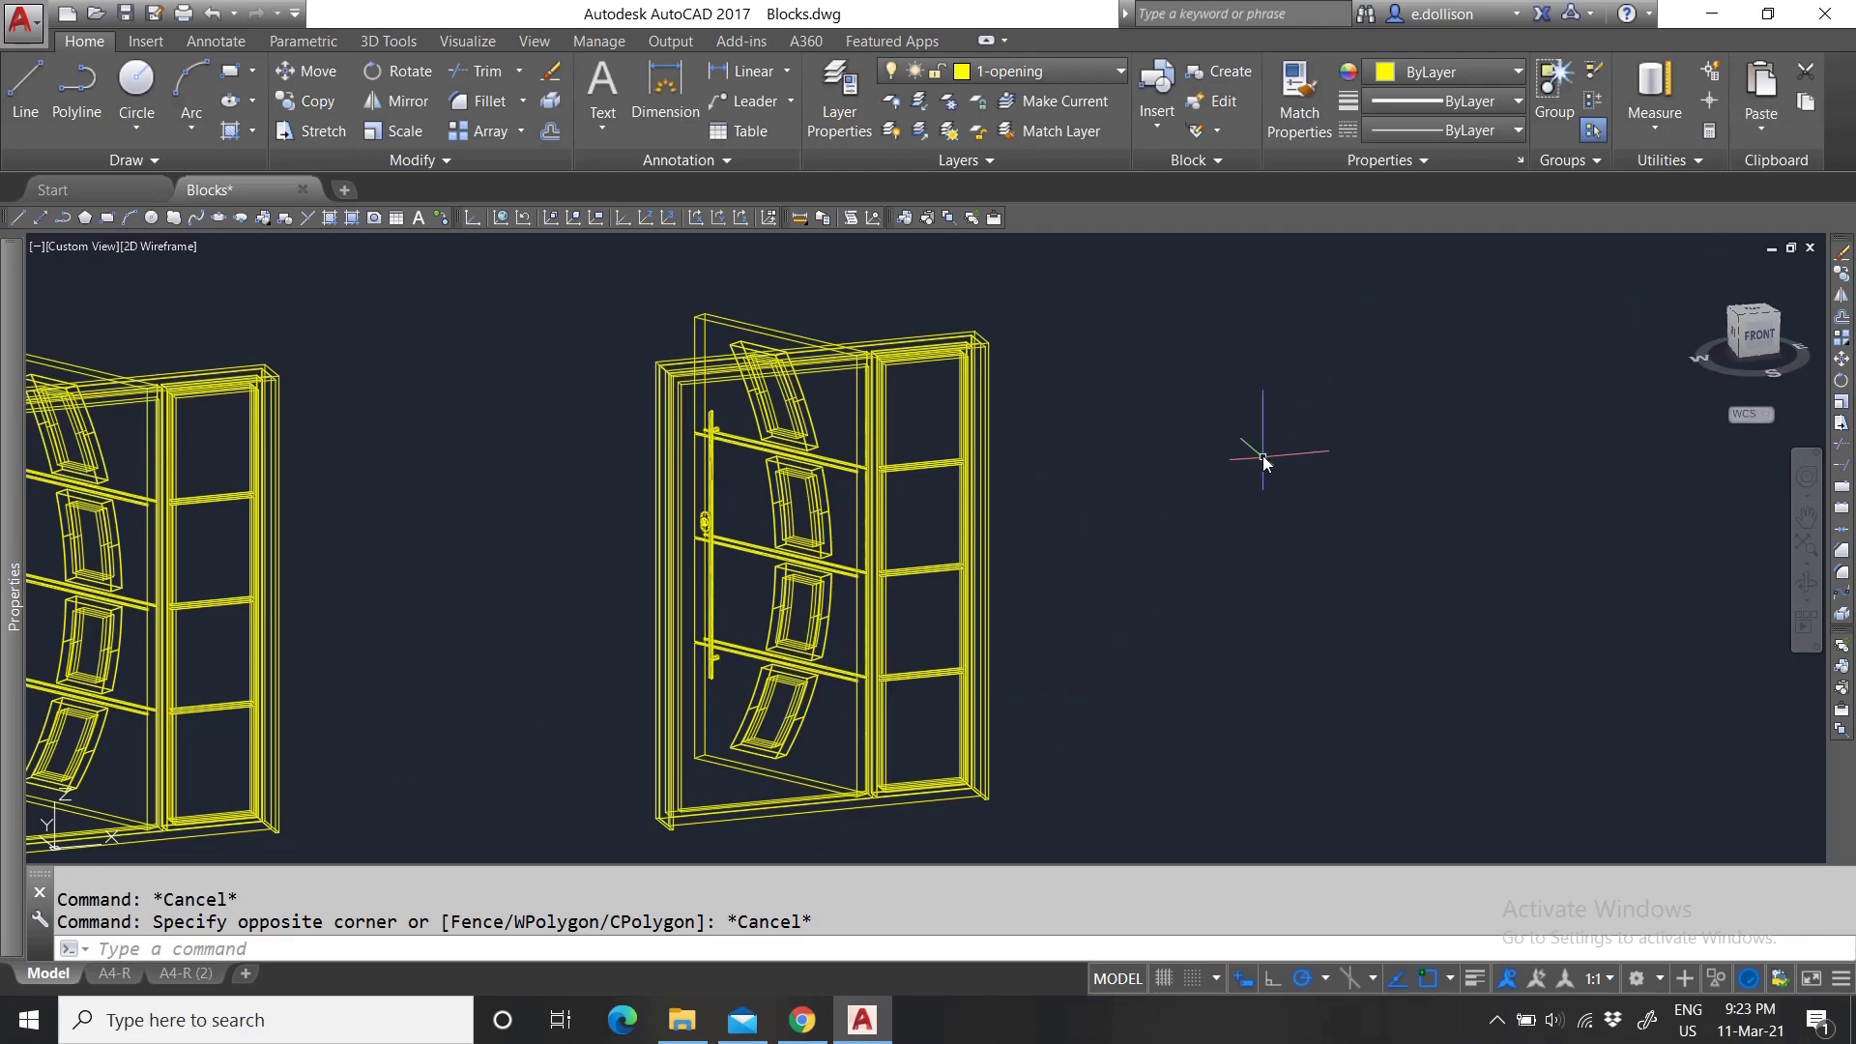
{"action": "left_click", "coordinate": [1001, 611]}
{"action": "key", "text": "Escape"}
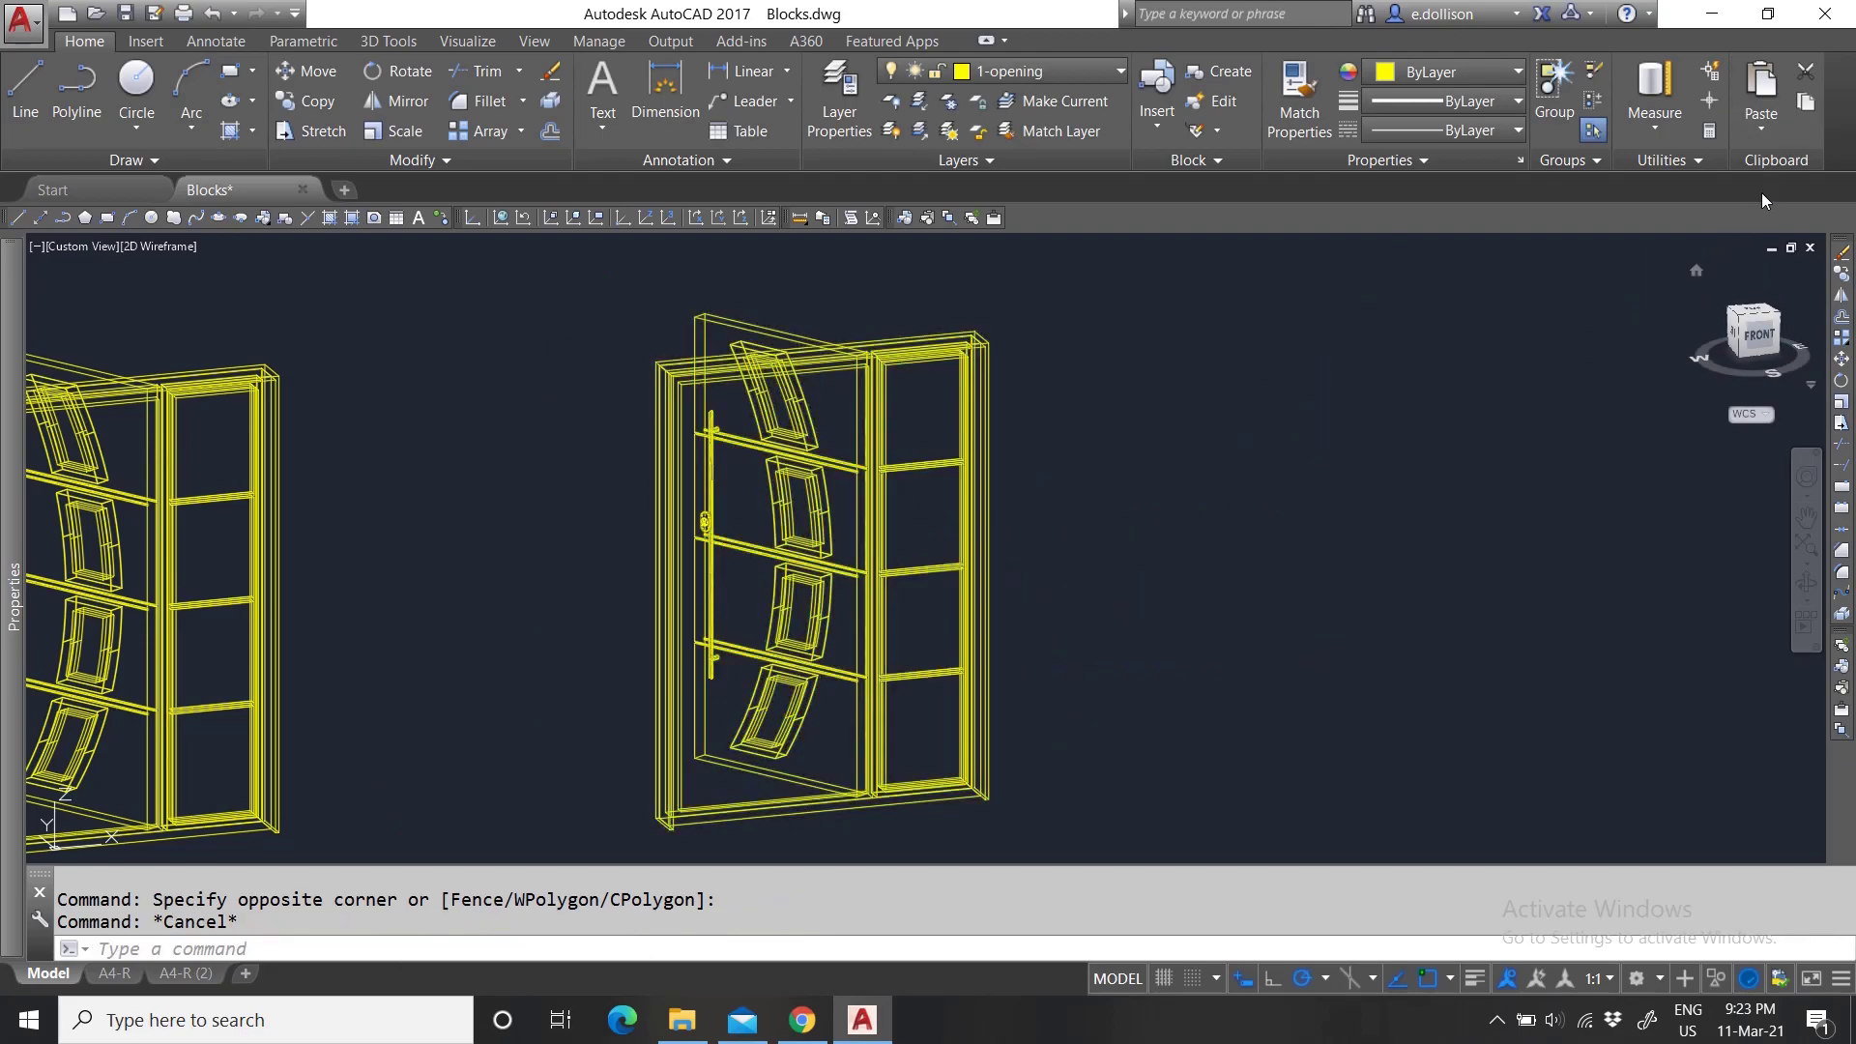
{"action": "left_click", "coordinate": [1763, 126]}
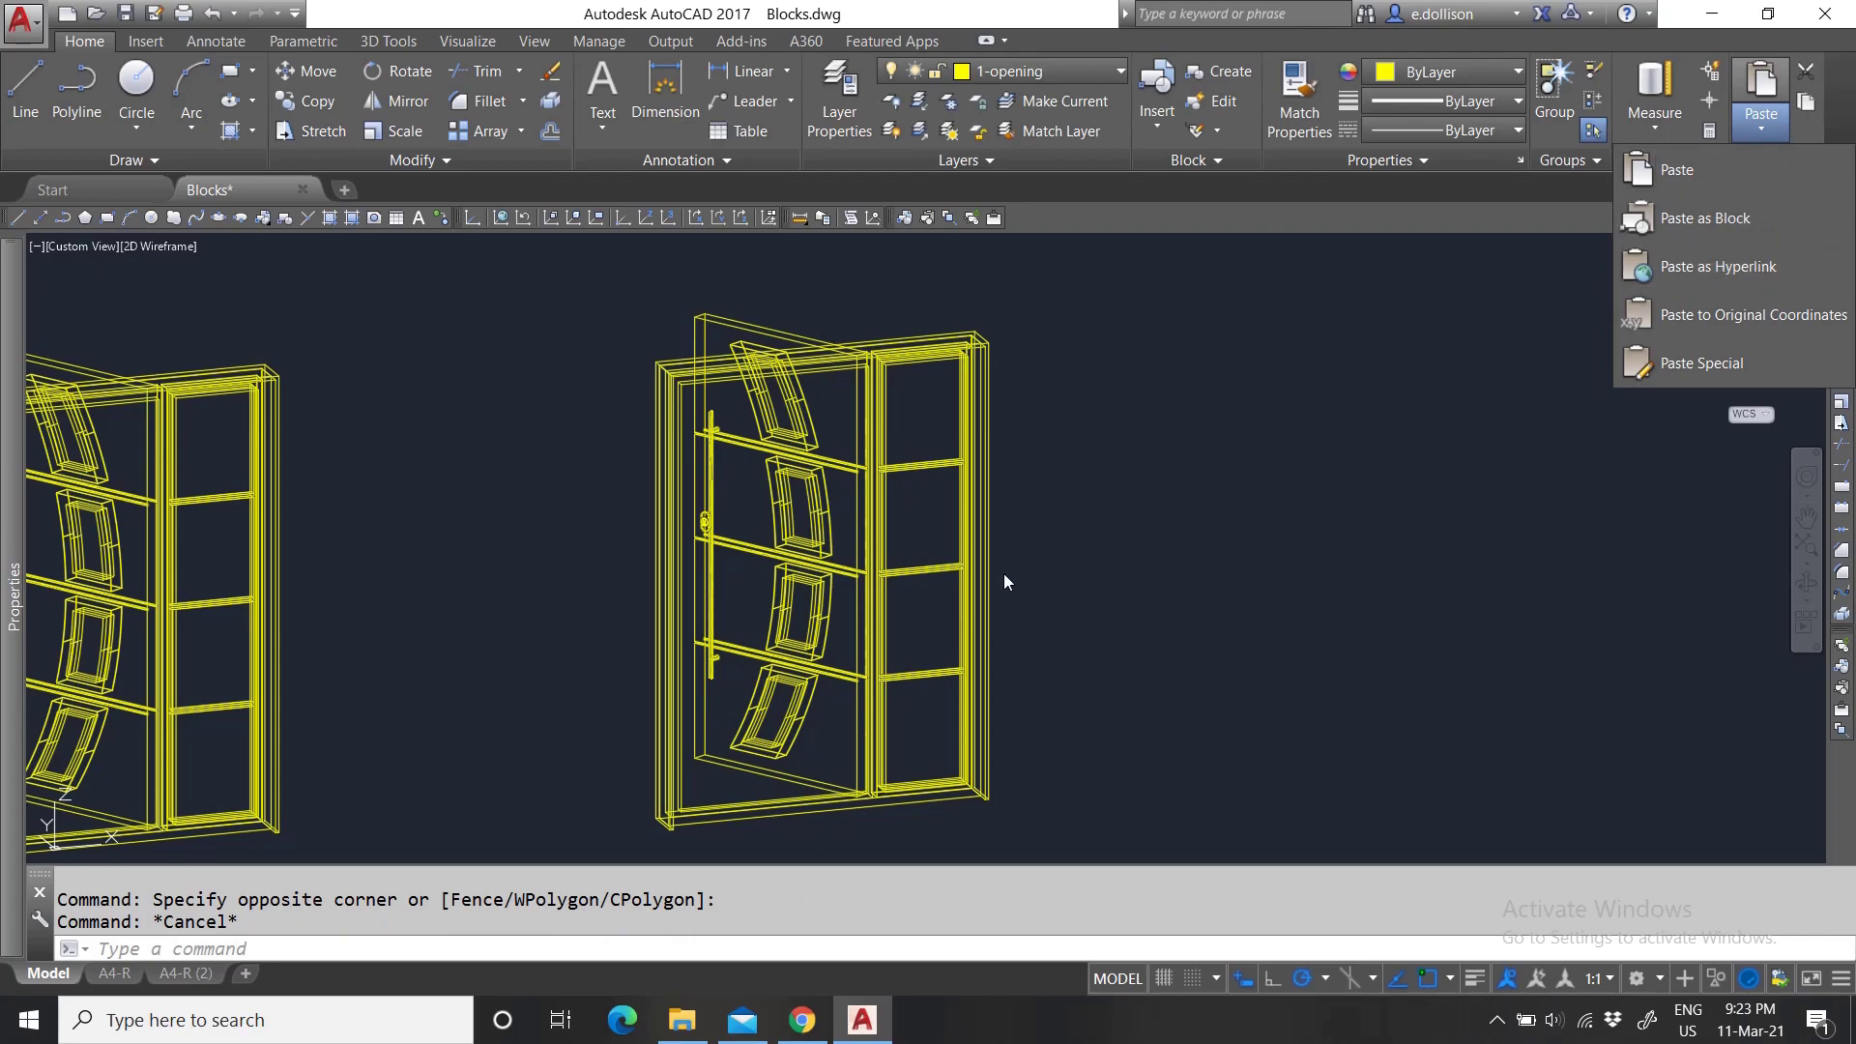
{"action": "key", "text": "Escape"}
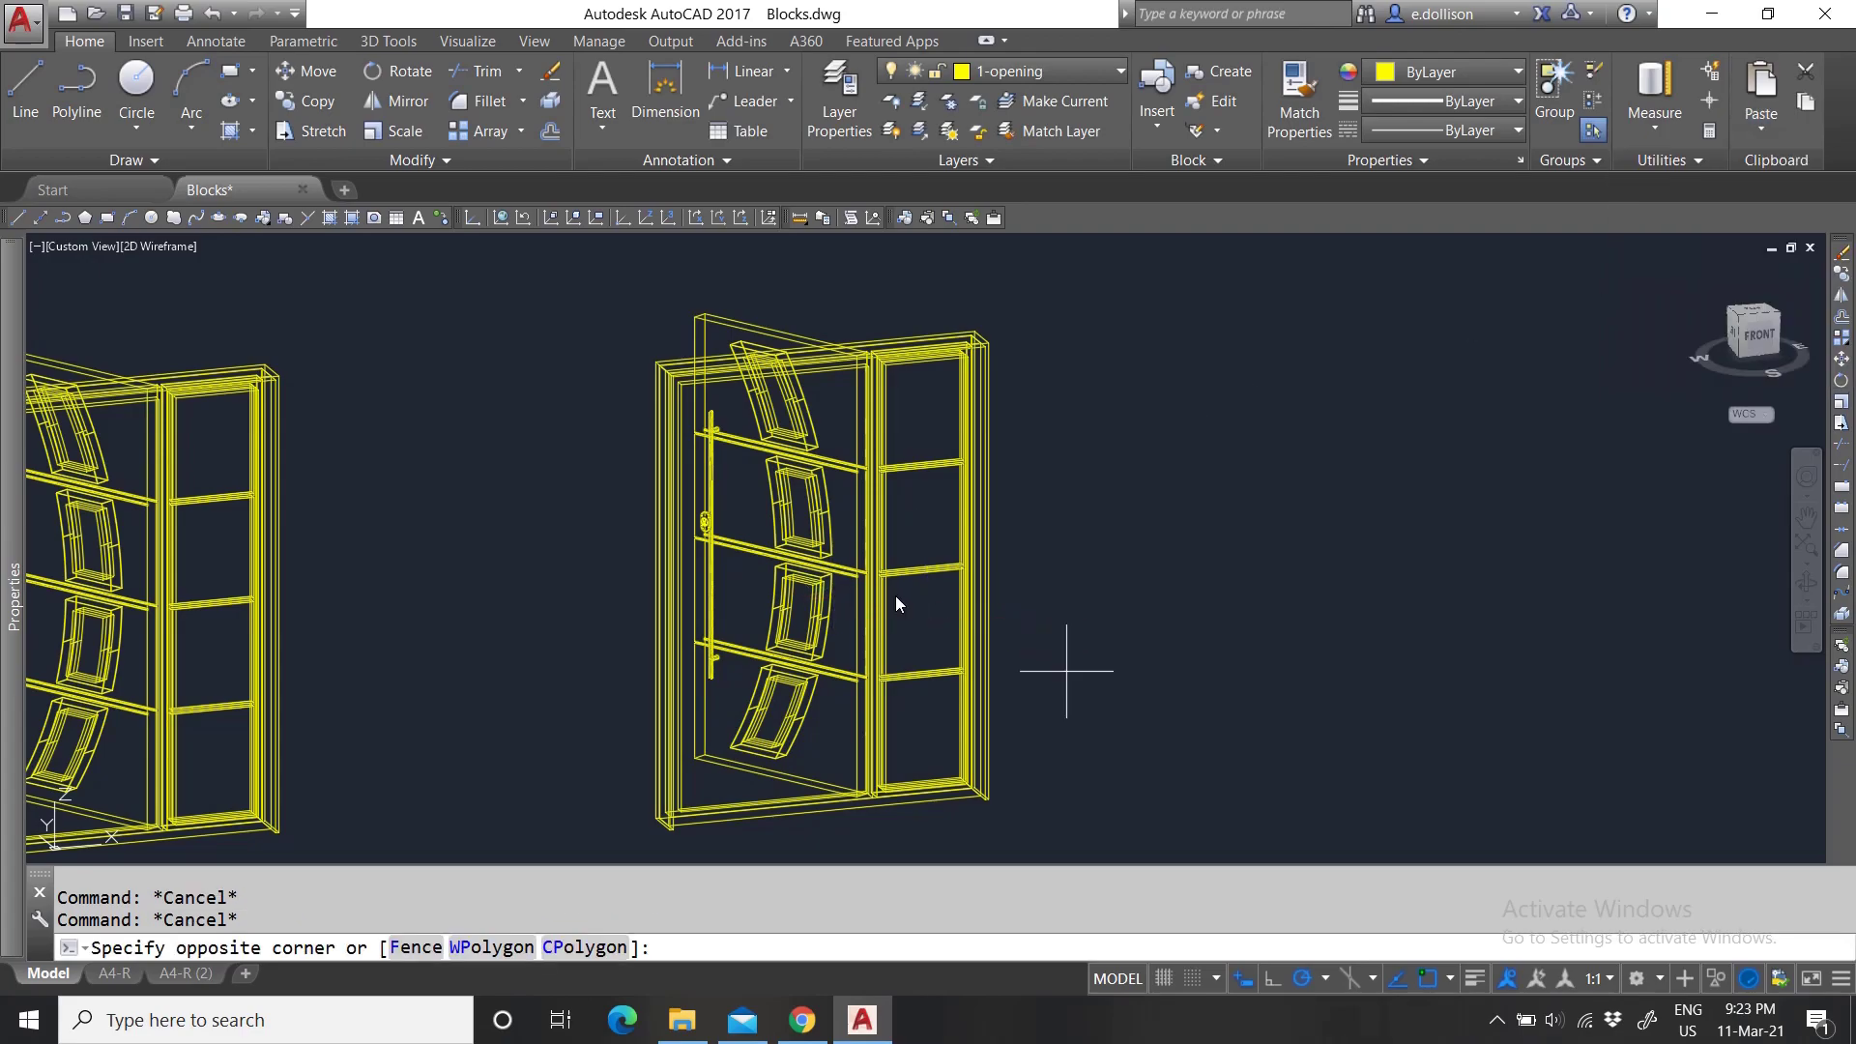
Inspect the Door block's link in the Edit Hyperlink dialog, then close the dialog and clear the selection.
{"action": "left_click", "coordinate": [1067, 670]}
{"action": "left_click", "coordinate": [399, 606]}
{"action": "key", "text": "ctrl+1"}
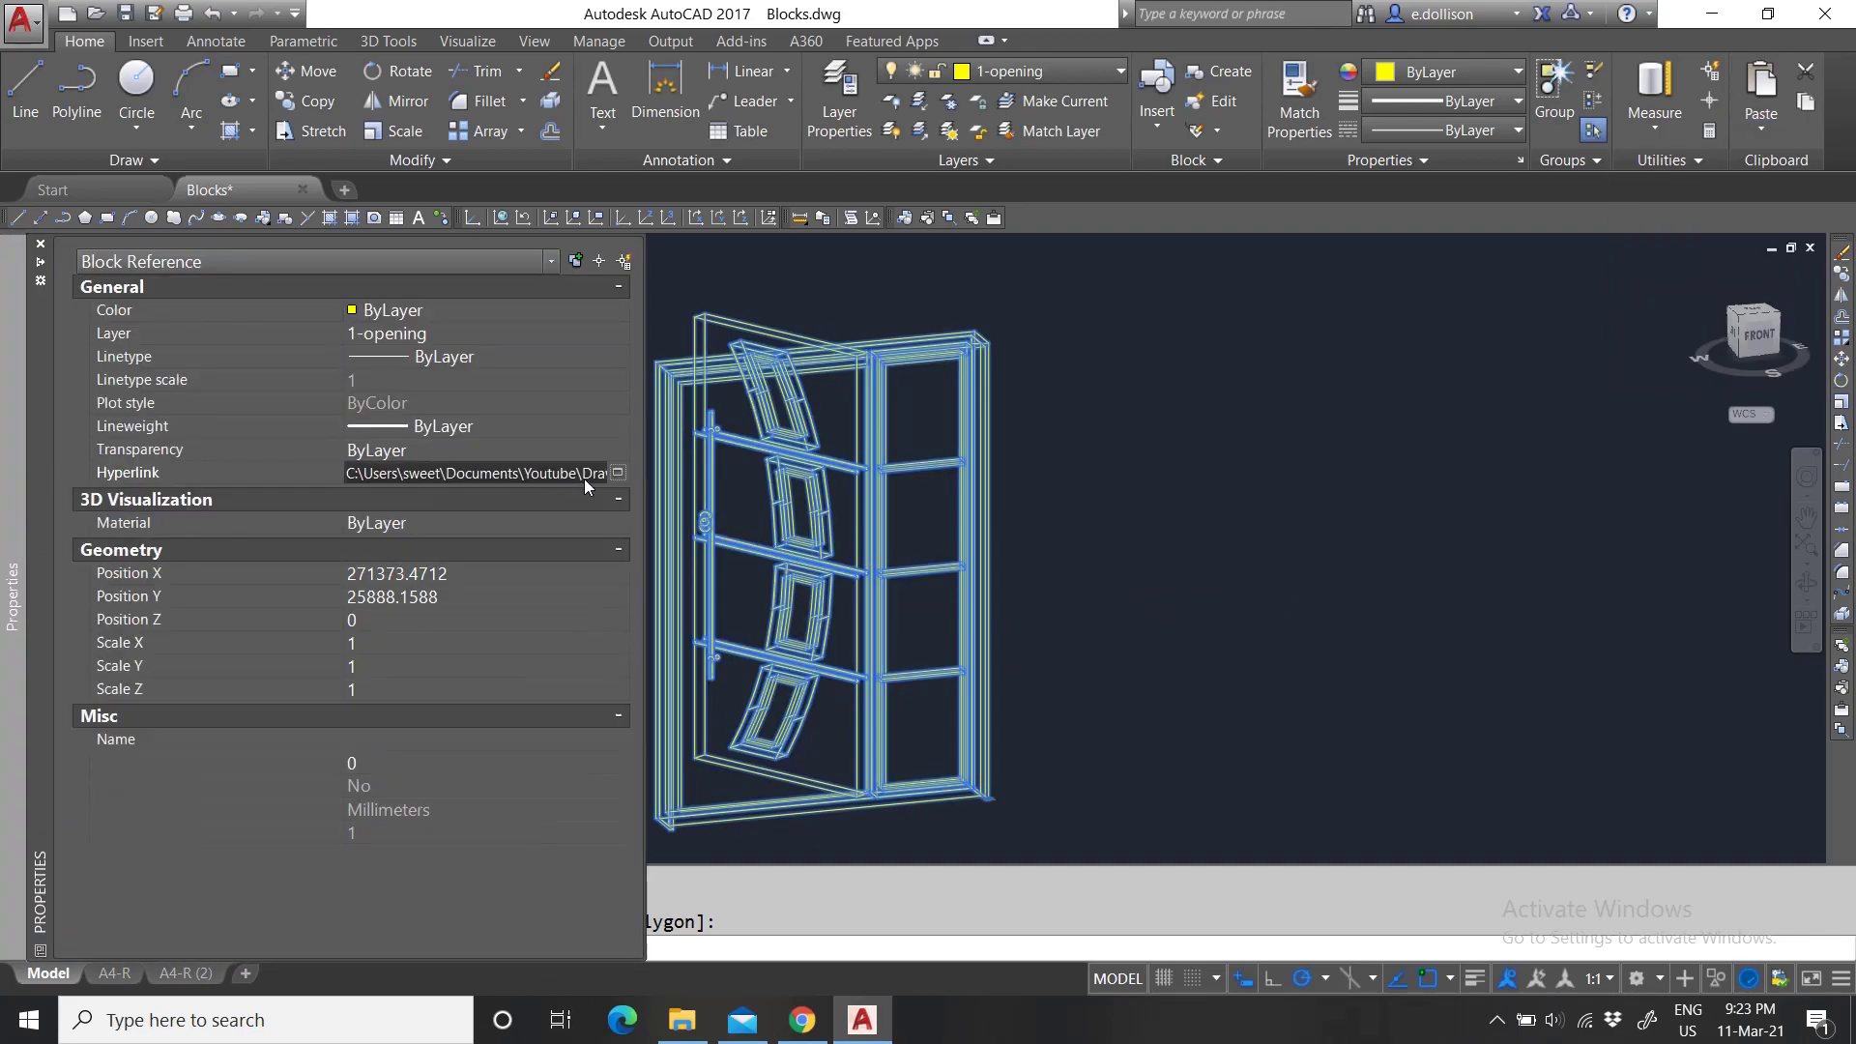
{"action": "left_click", "coordinate": [620, 477]}
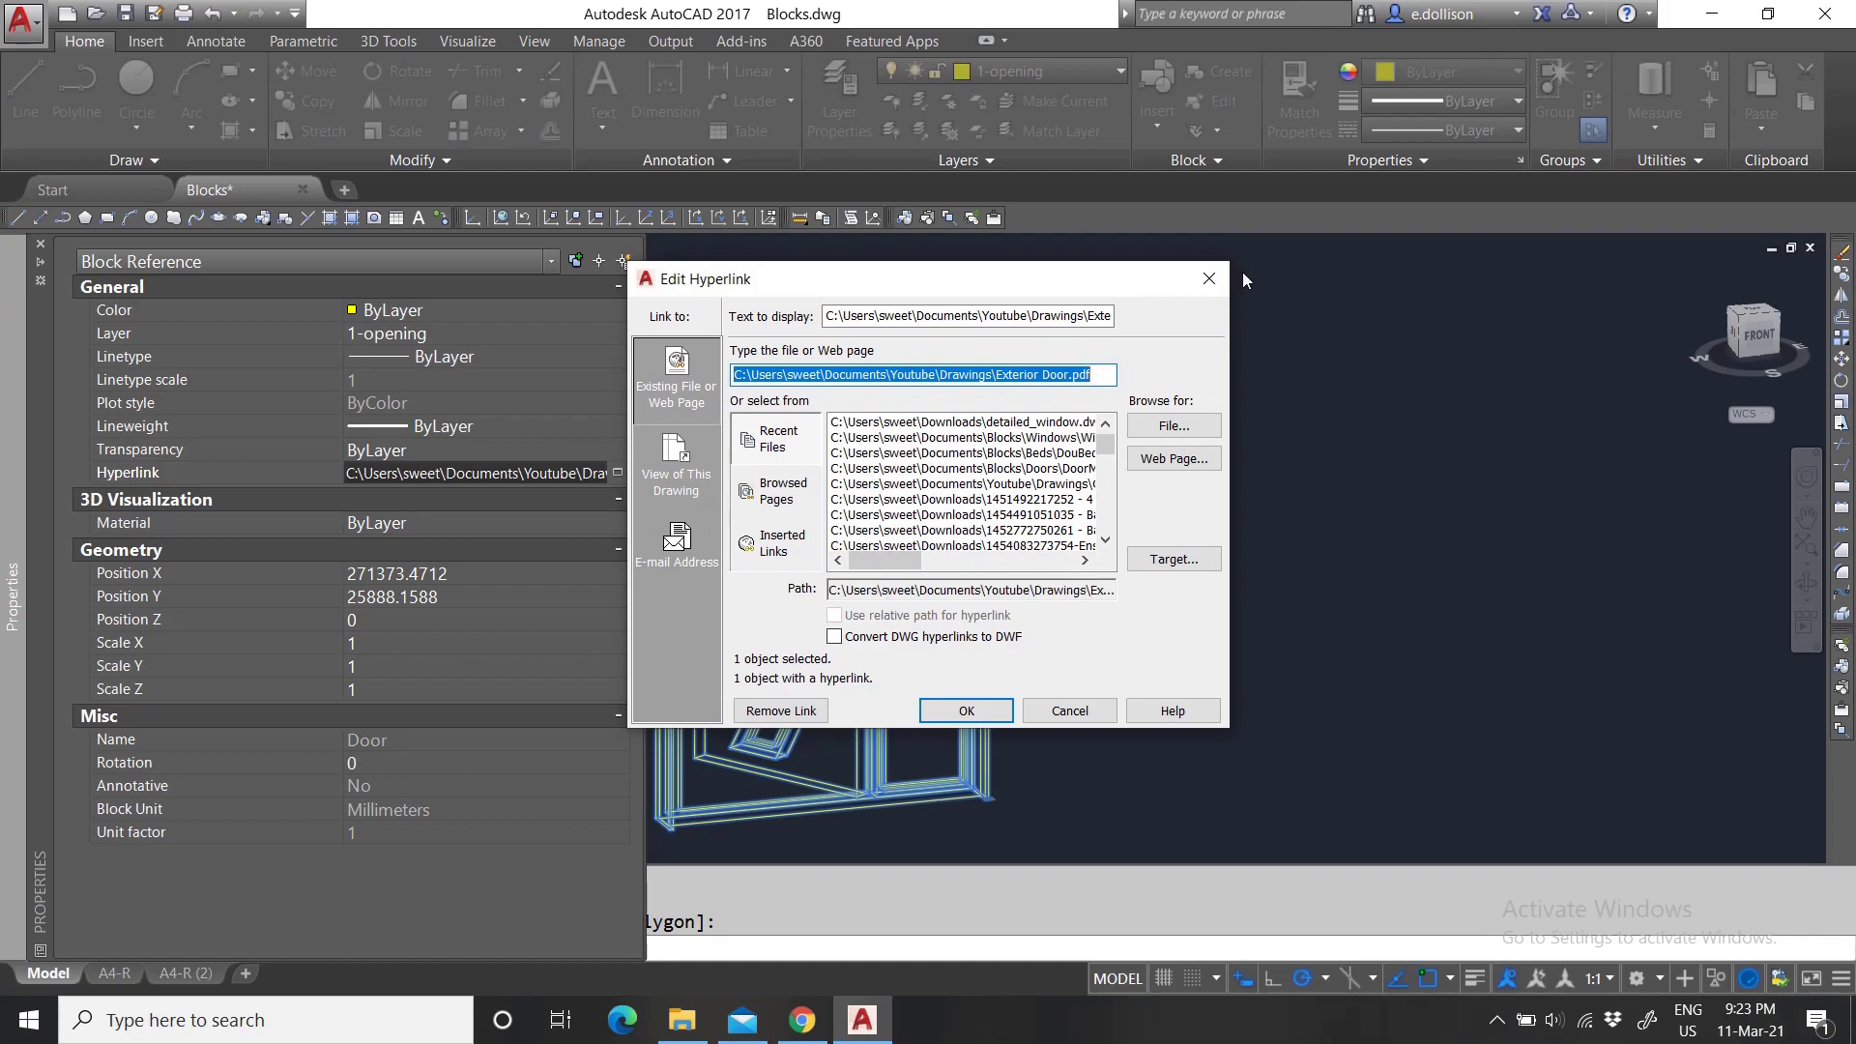
{"action": "left_click", "coordinate": [1208, 278]}
{"action": "key", "text": "ctrl+1"}
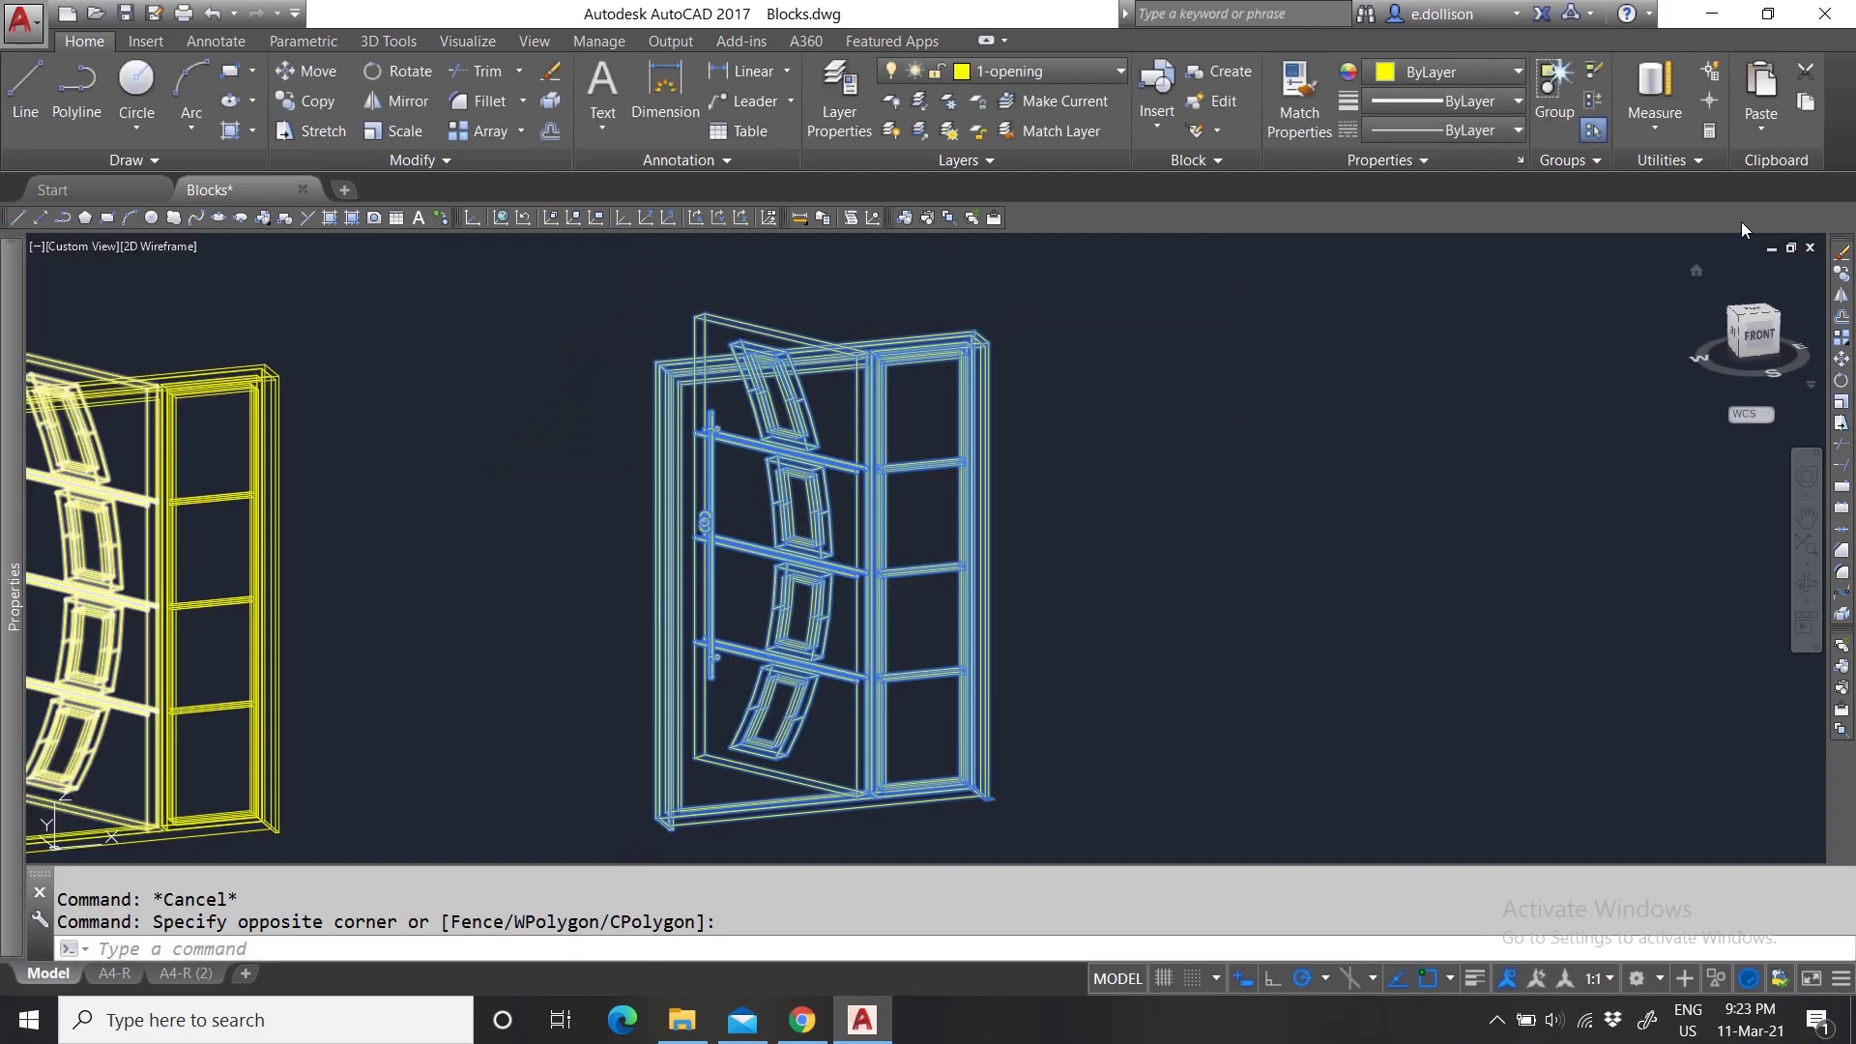
{"action": "key", "text": "Escape"}
{"action": "left_click", "coordinate": [1760, 121]}
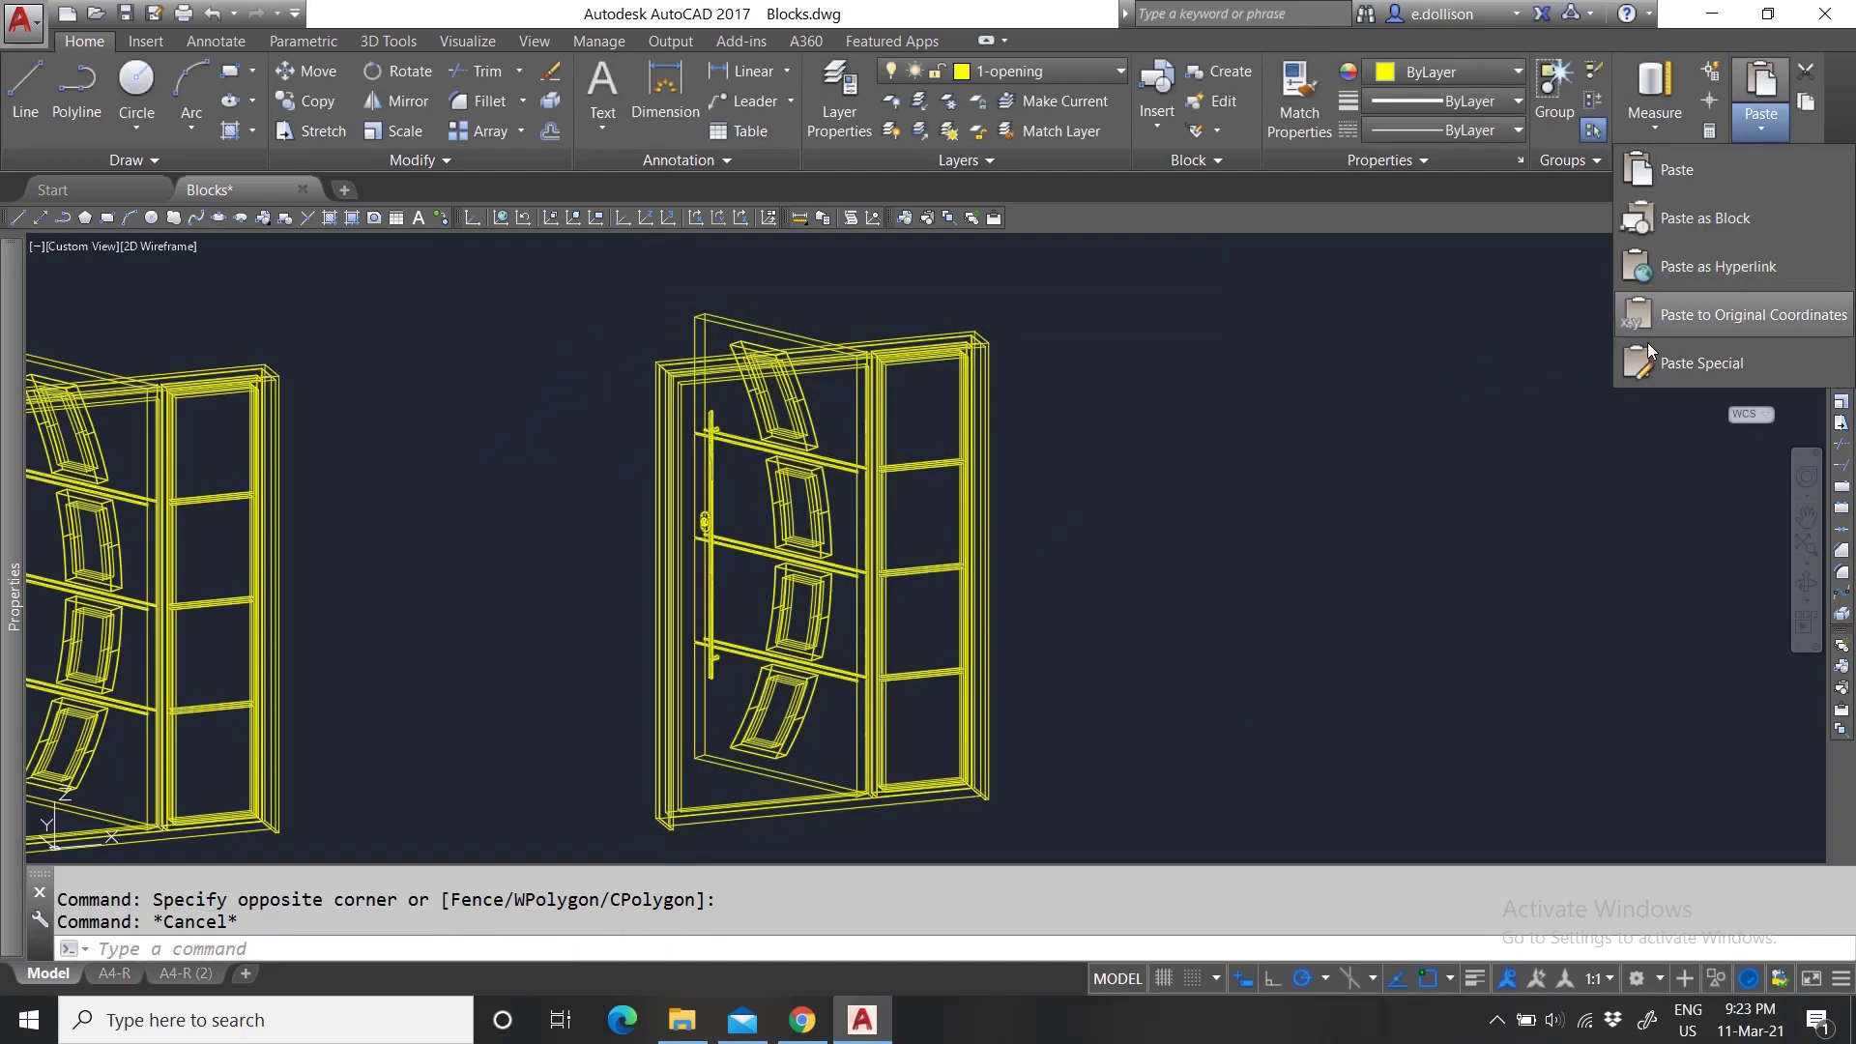
{"action": "key", "text": "Escape"}
{"action": "scroll", "coordinate": [1063, 532], "scroll_direction": "down", "scroll_amount": 5}
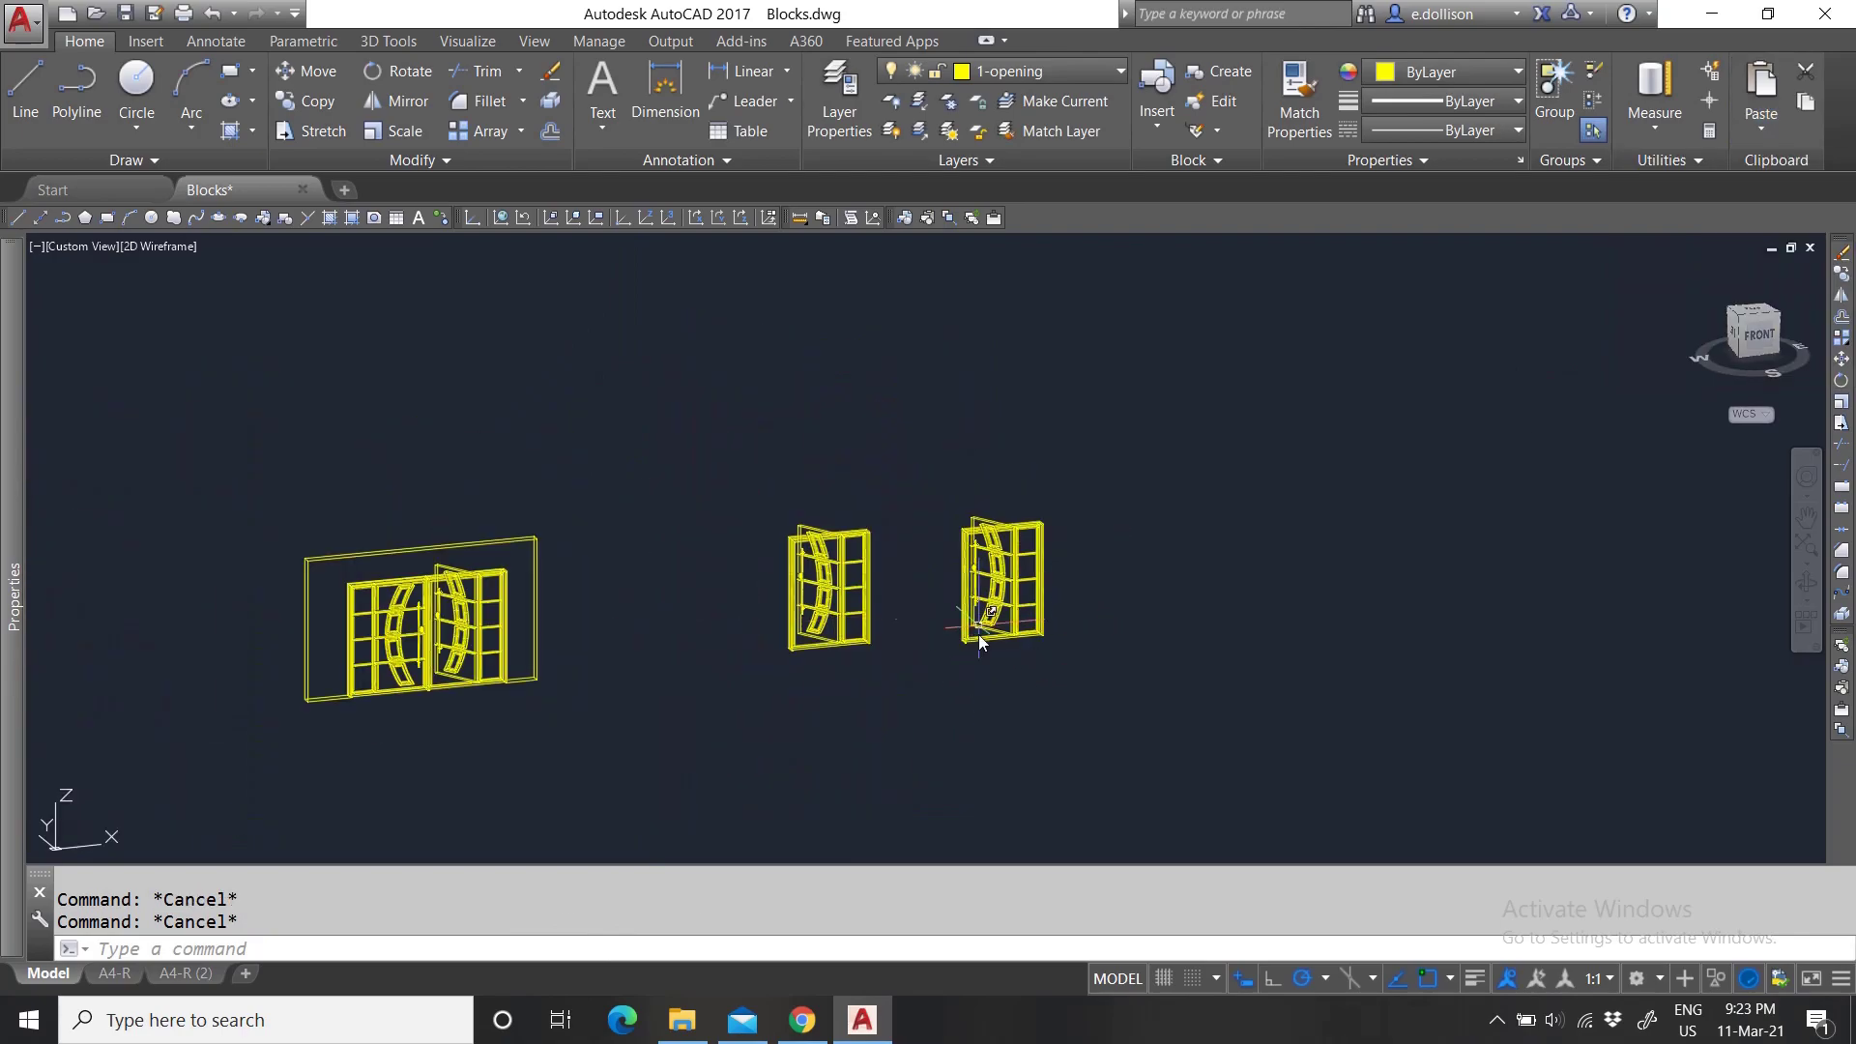
{"action": "scroll", "coordinate": [979, 627], "scroll_direction": "down", "scroll_amount": 4}
{"action": "scroll", "coordinate": [978, 625], "scroll_direction": "up", "scroll_amount": 9}
{"action": "left_click", "coordinate": [1289, 755]}
{"action": "left_click", "coordinate": [986, 517]}
{"action": "scroll", "coordinate": [976, 715], "scroll_direction": "down", "scroll_amount": 4}
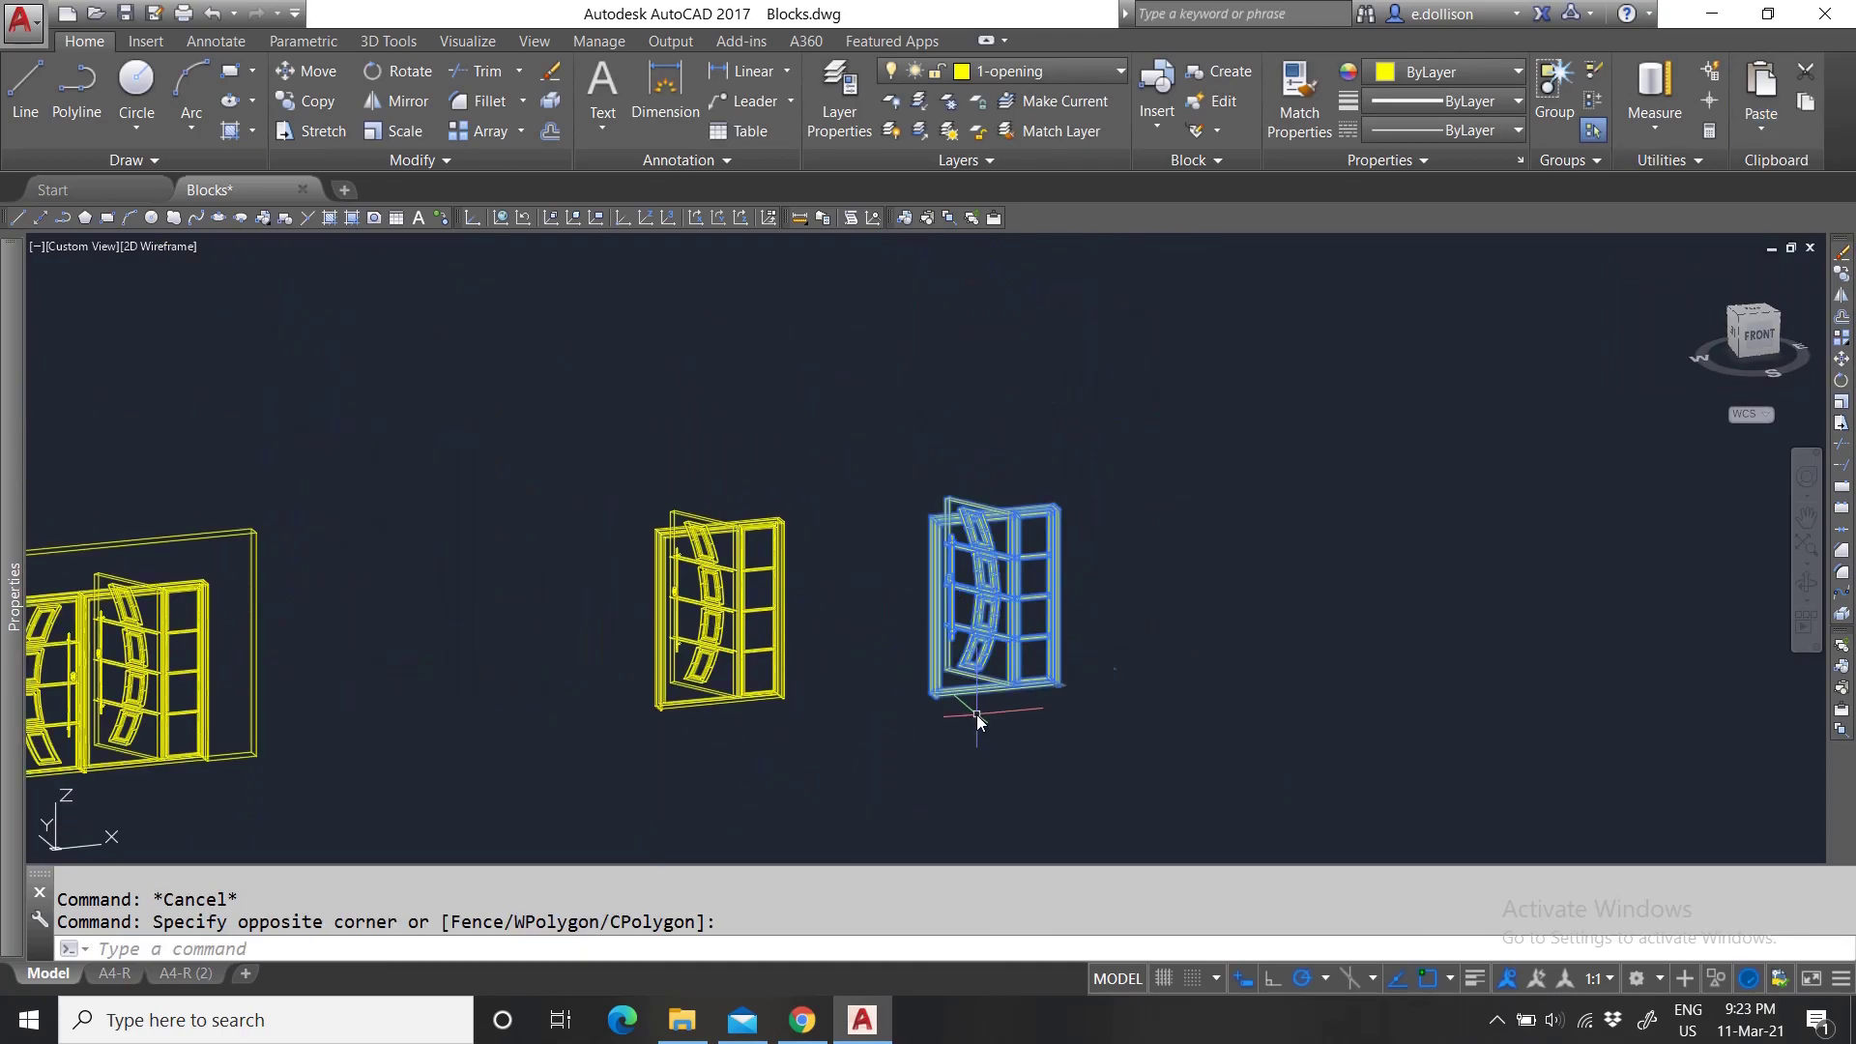
{"action": "scroll", "coordinate": [1006, 650], "scroll_direction": "up", "scroll_amount": 4}
{"action": "key", "text": "Escape"}
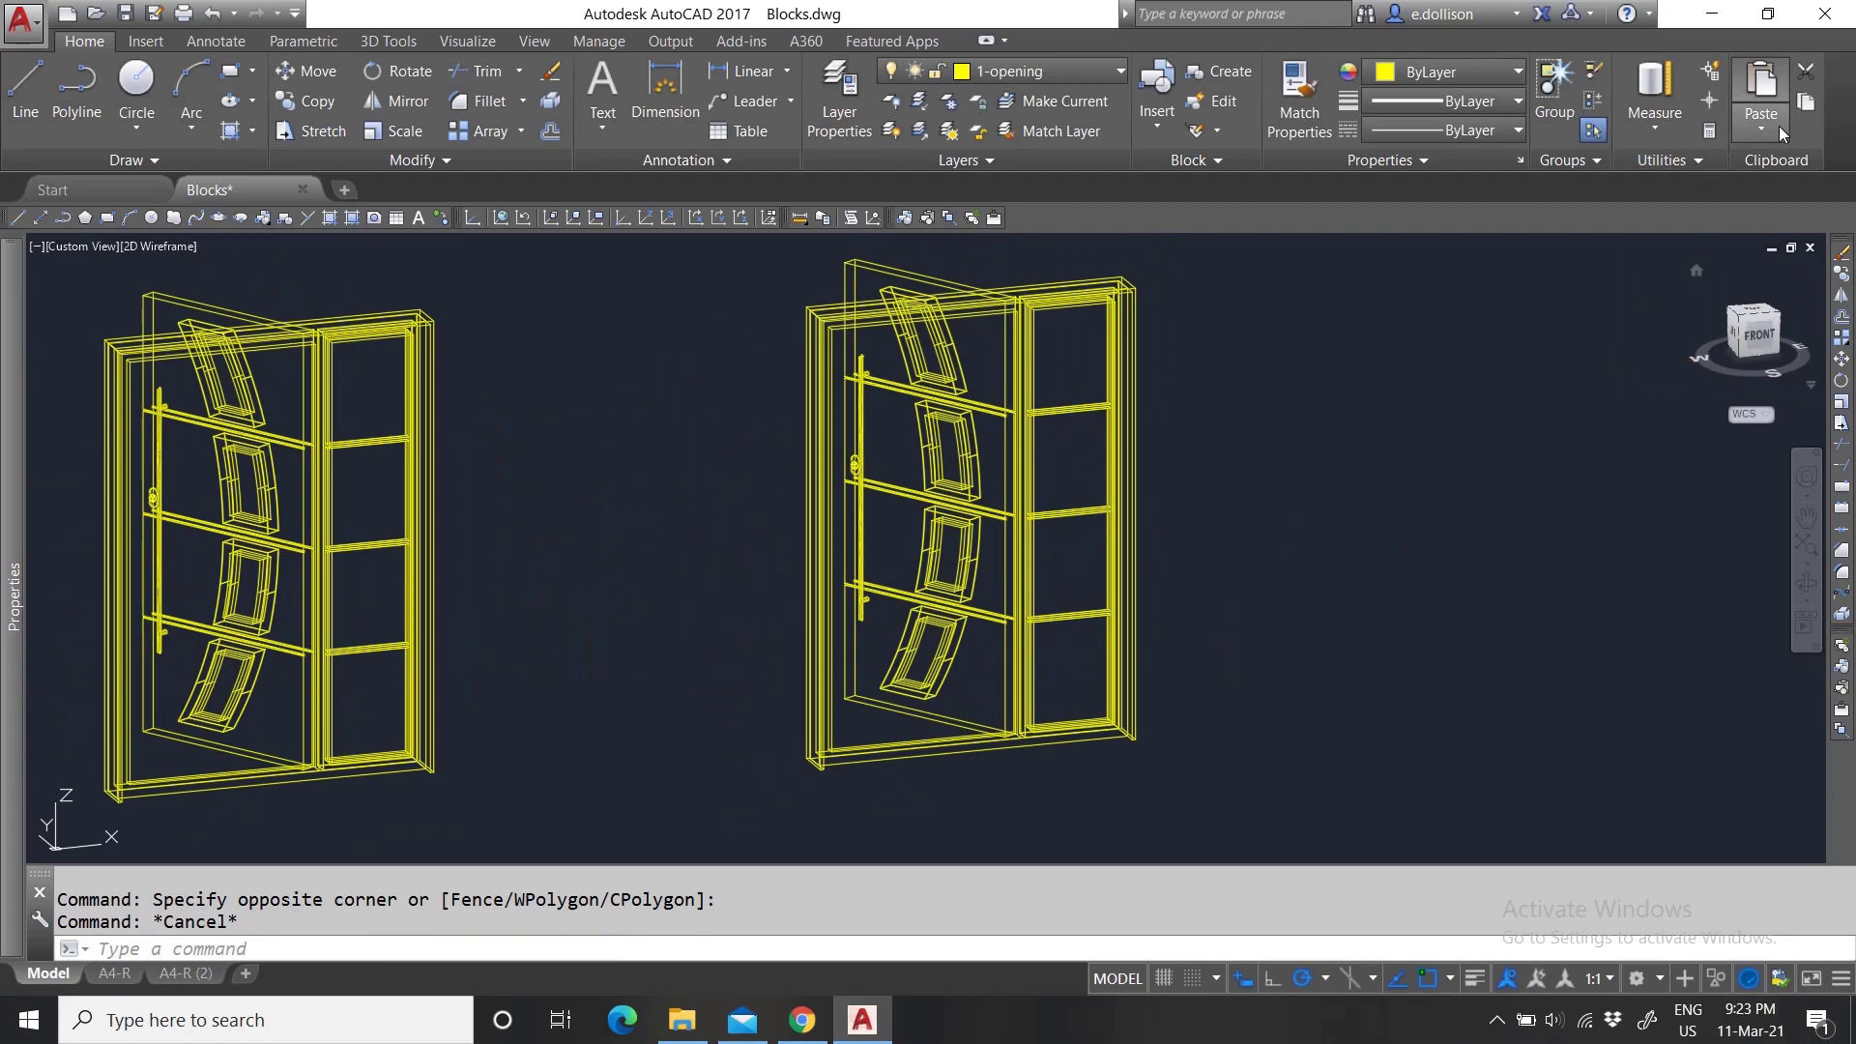
{"action": "left_click", "coordinate": [1768, 134]}
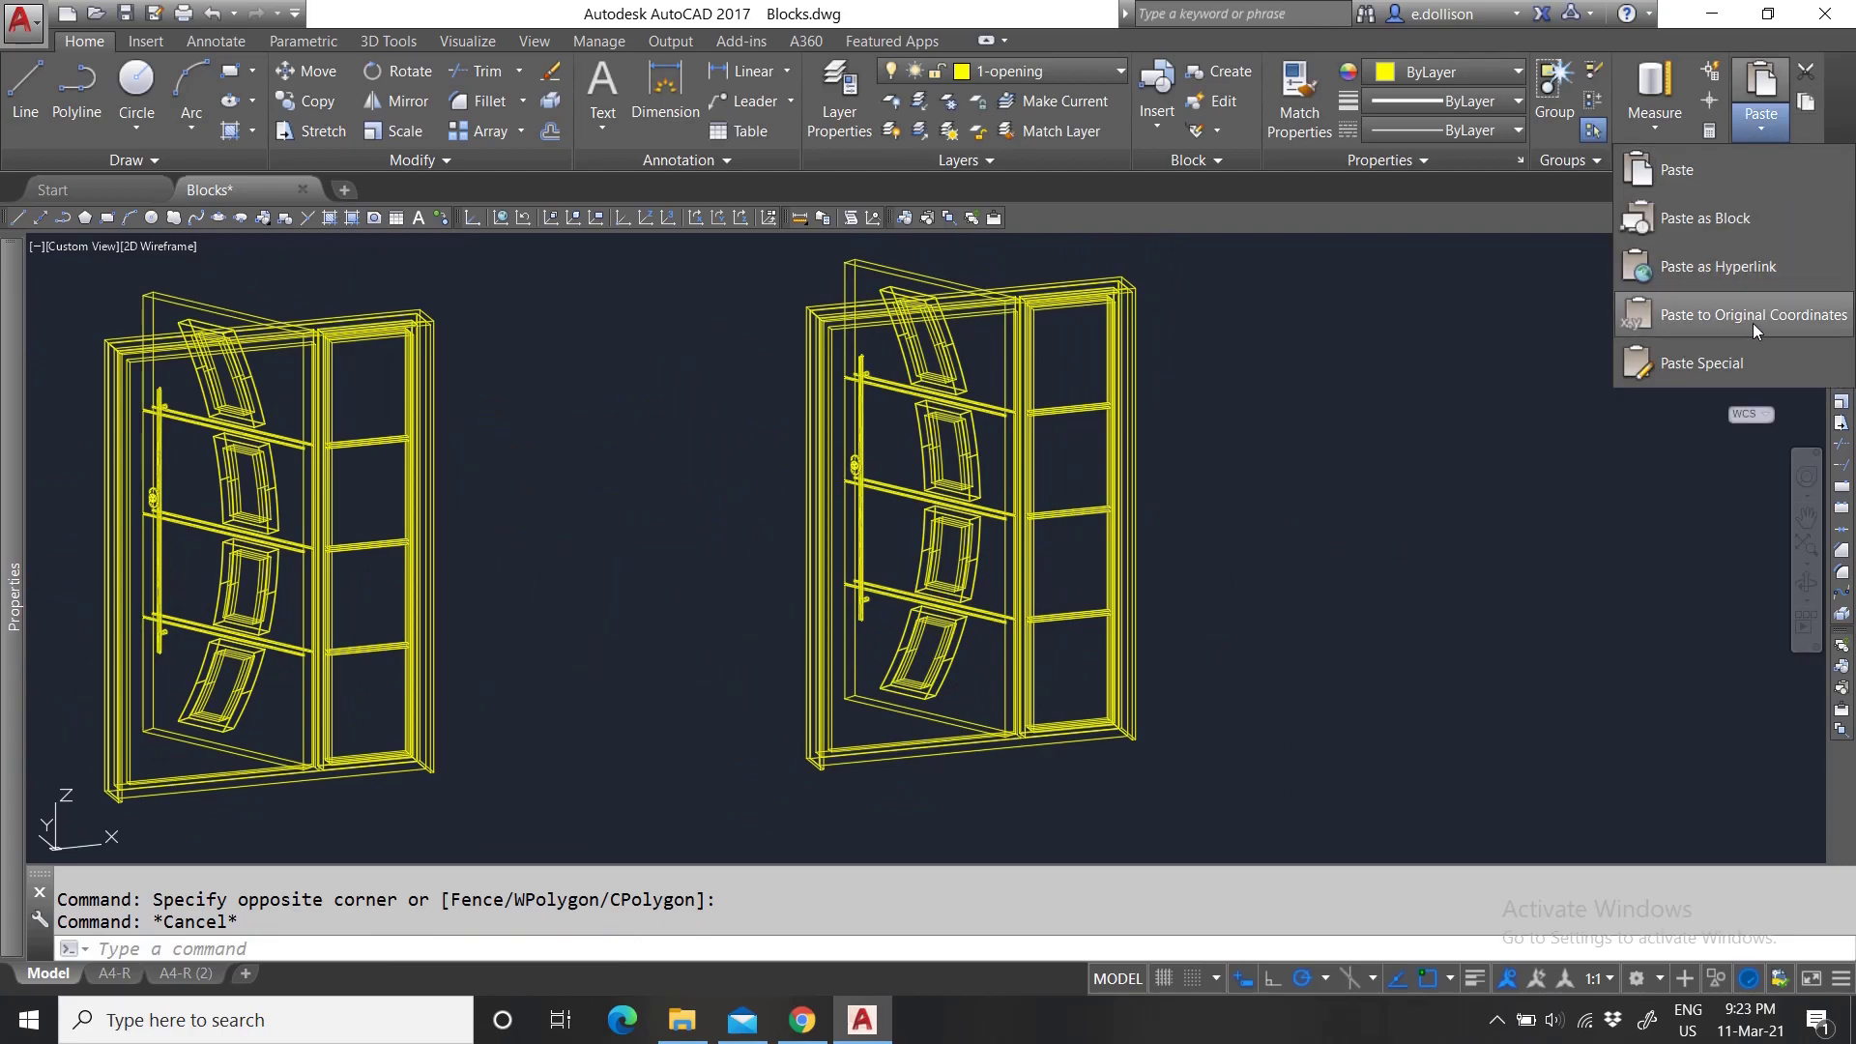
{"action": "left_click", "coordinate": [1268, 611]}
{"action": "scroll", "coordinate": [1189, 620], "scroll_direction": "down", "scroll_amount": 5}
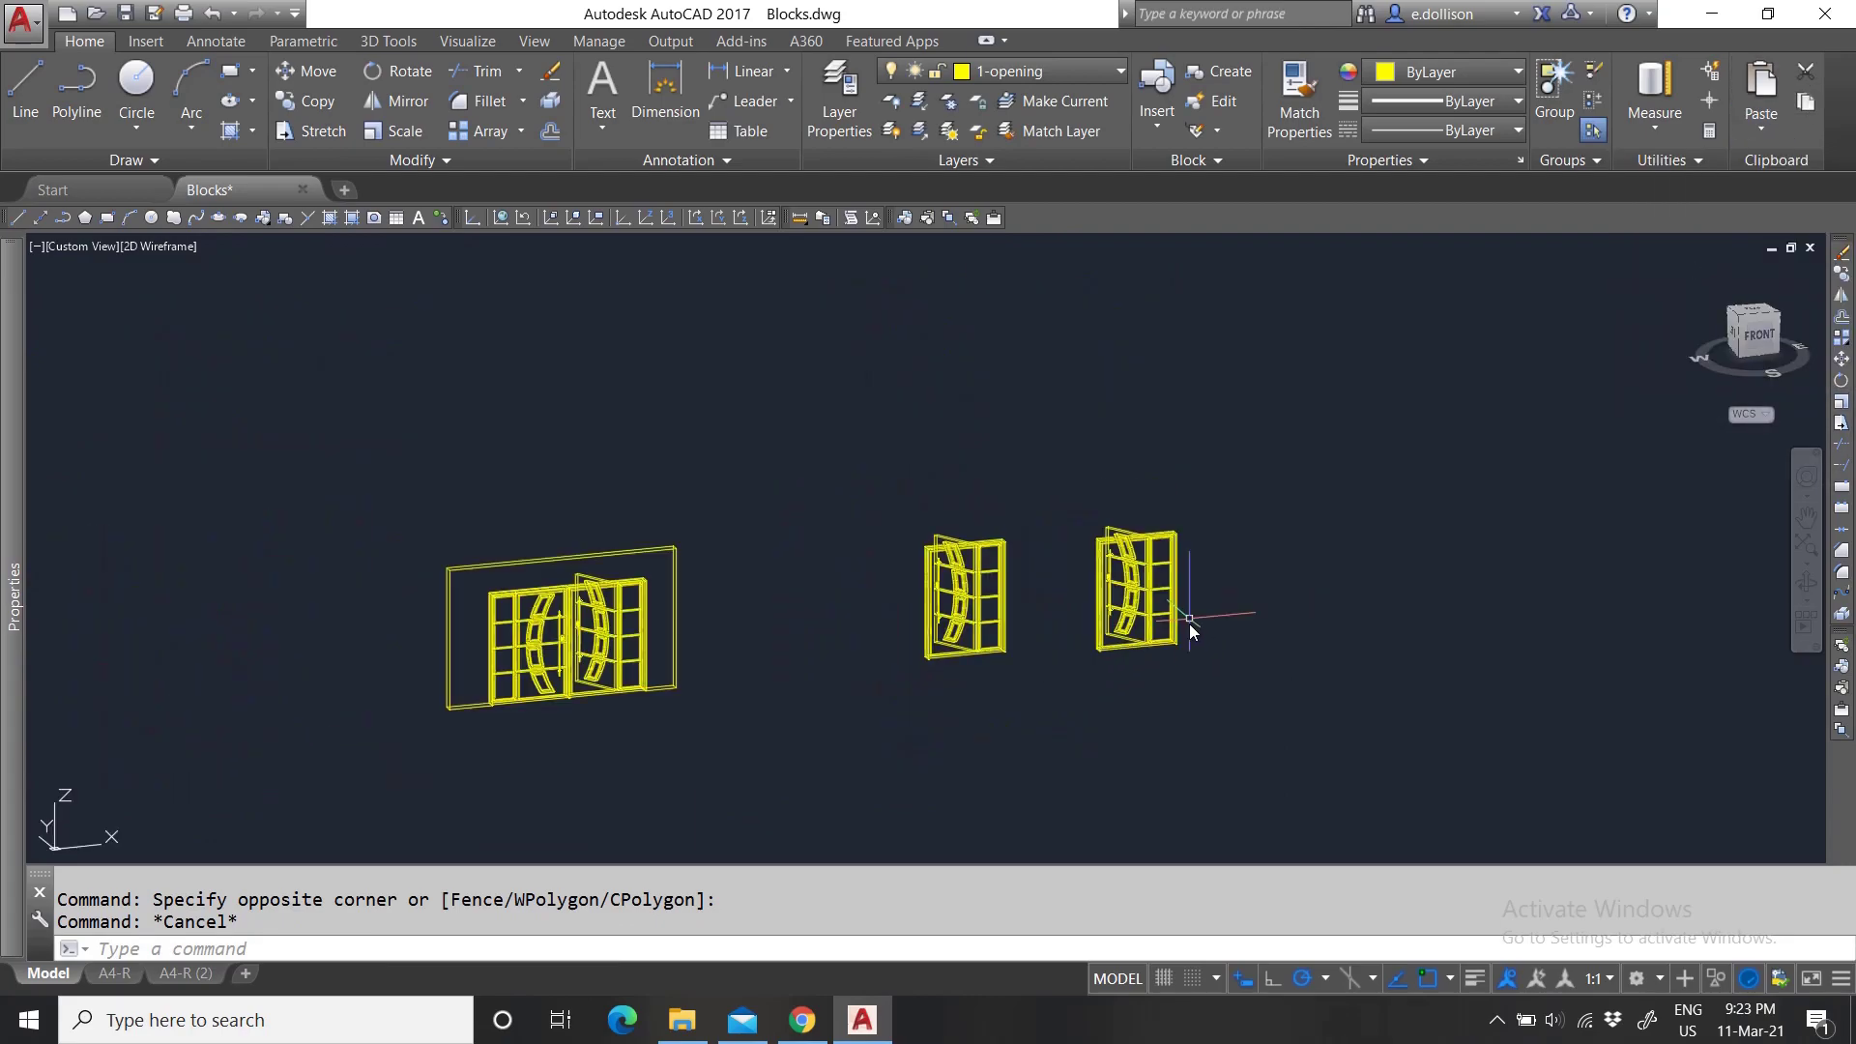
{"action": "scroll", "coordinate": [1208, 661], "scroll_direction": "up", "scroll_amount": 5}
{"action": "left_click", "coordinate": [1208, 667]}
{"action": "left_click", "coordinate": [812, 472]}
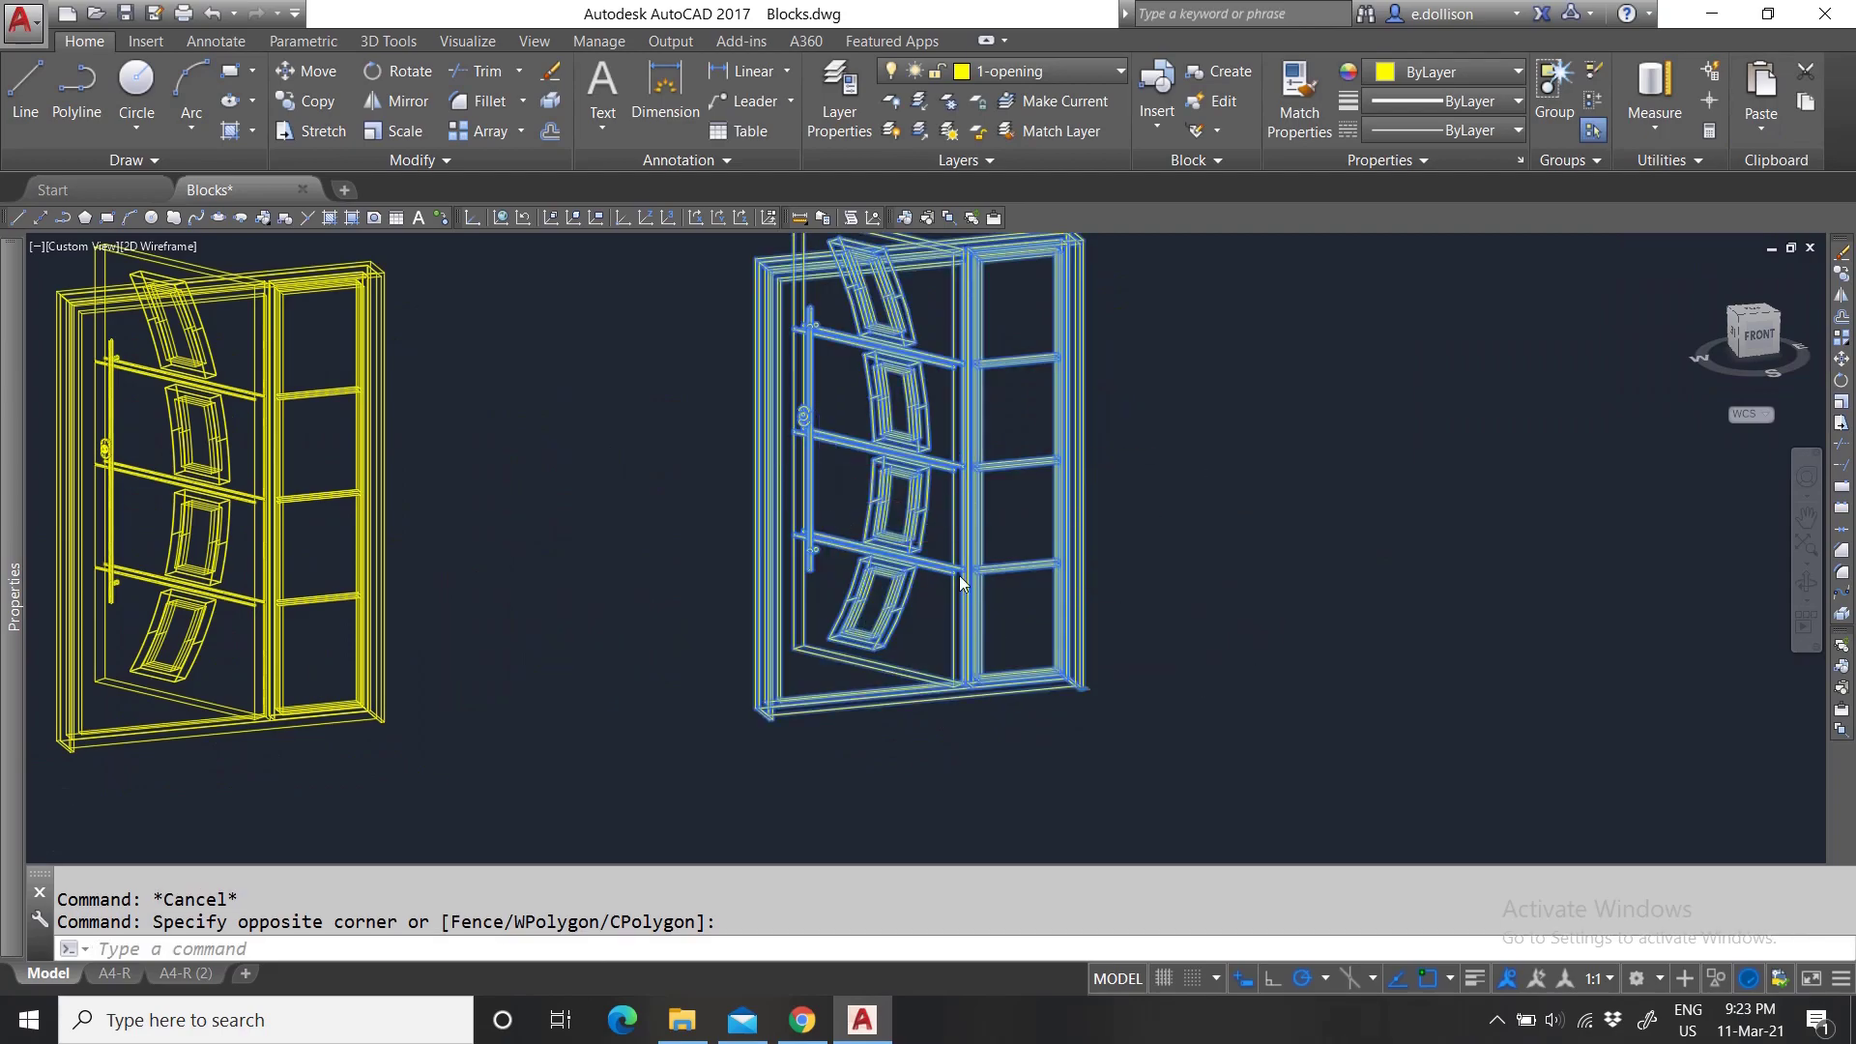
{"action": "scroll", "coordinate": [962, 581], "scroll_direction": "down", "scroll_amount": 4}
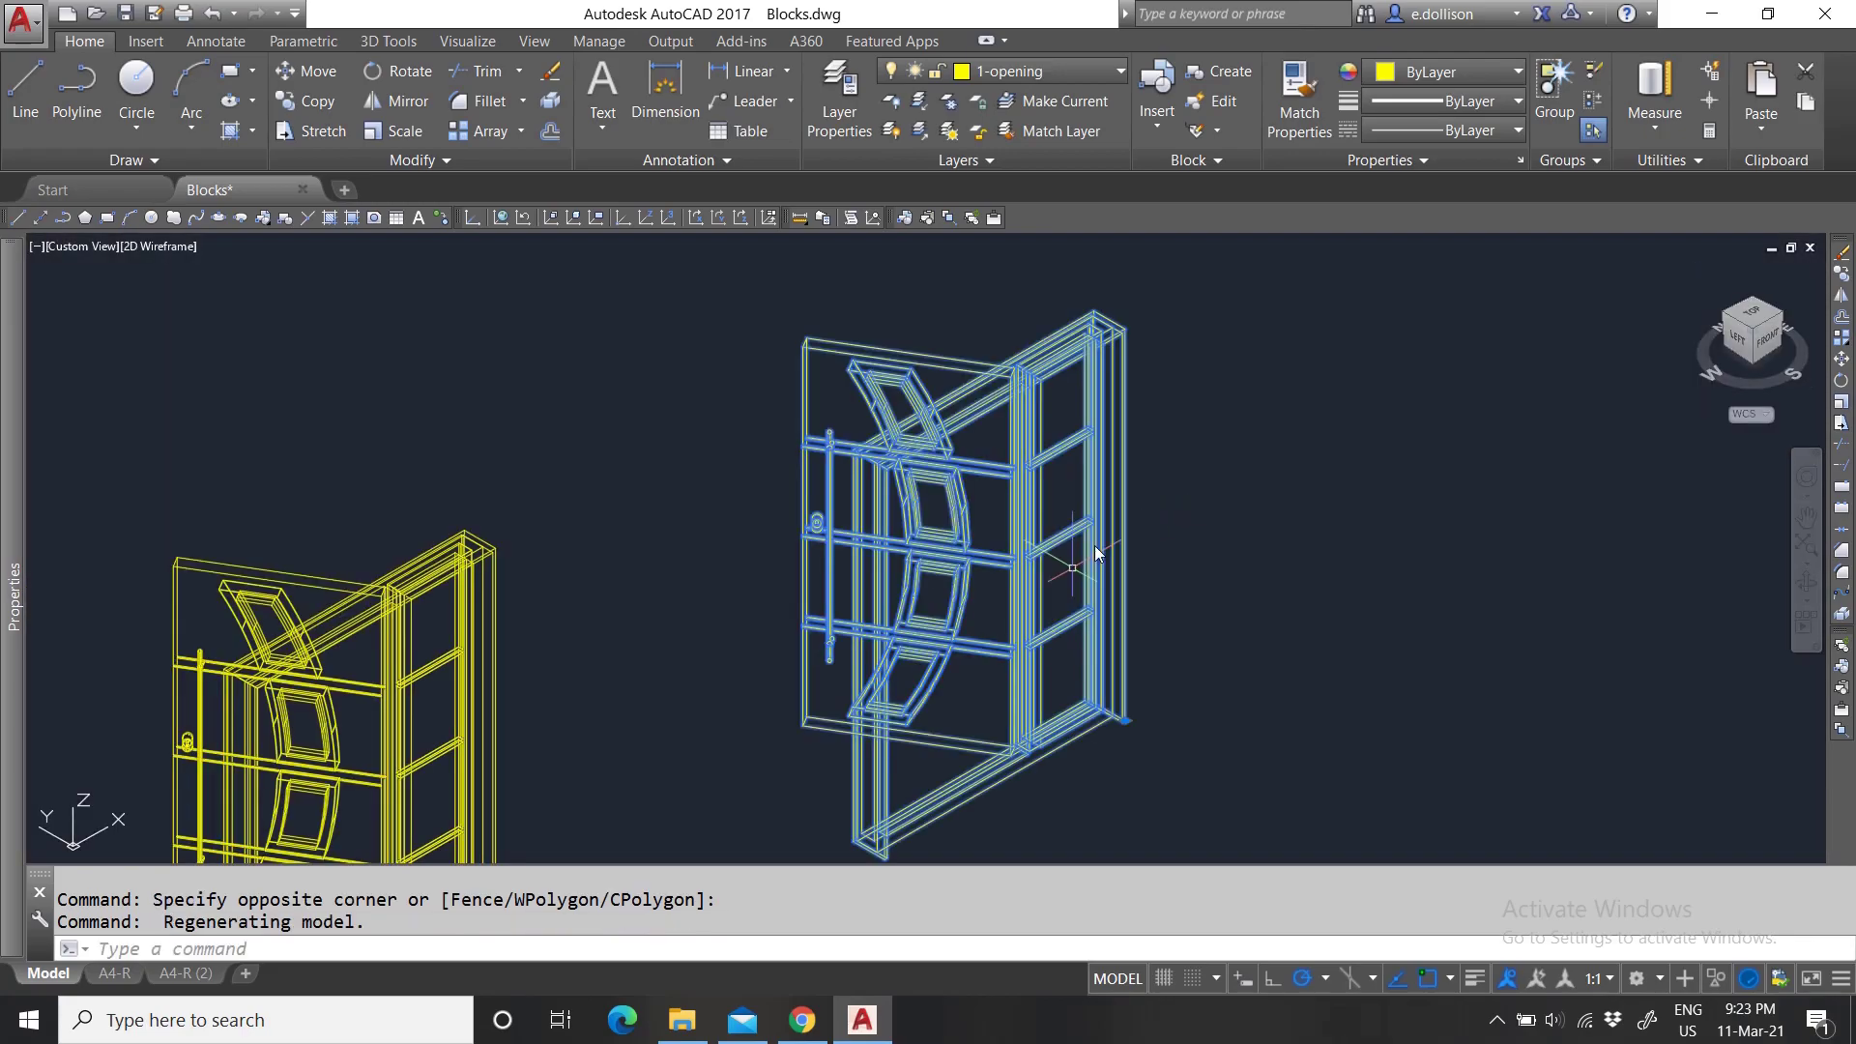
{"action": "scroll", "coordinate": [1008, 553], "scroll_direction": "down", "scroll_amount": 3}
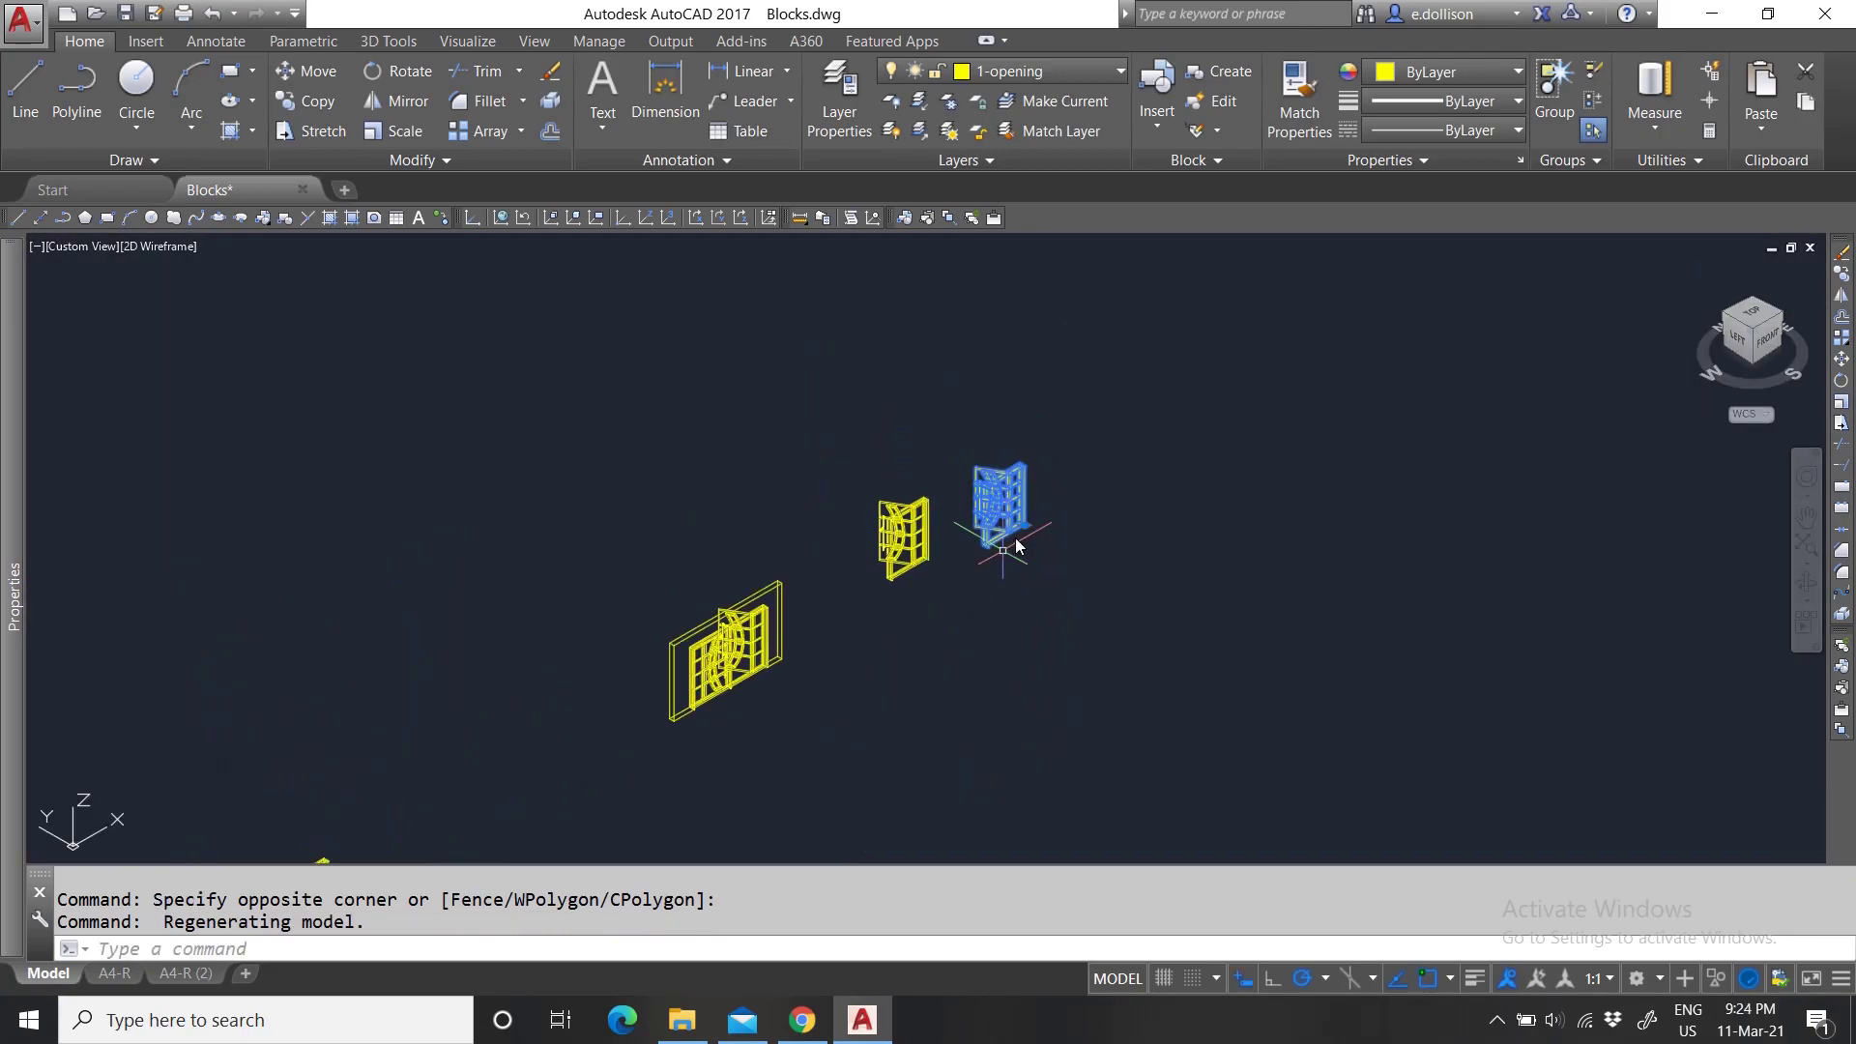
{"action": "scroll", "coordinate": [1002, 558], "scroll_direction": "down", "scroll_amount": 3}
{"action": "scroll", "coordinate": [1005, 541], "scroll_direction": "up", "scroll_amount": 6}
{"action": "key", "text": "Escape"}
Select the rightmost 3D door, copy it to the clipboard and clear the selection.
{"action": "left_click", "coordinate": [1240, 605]}
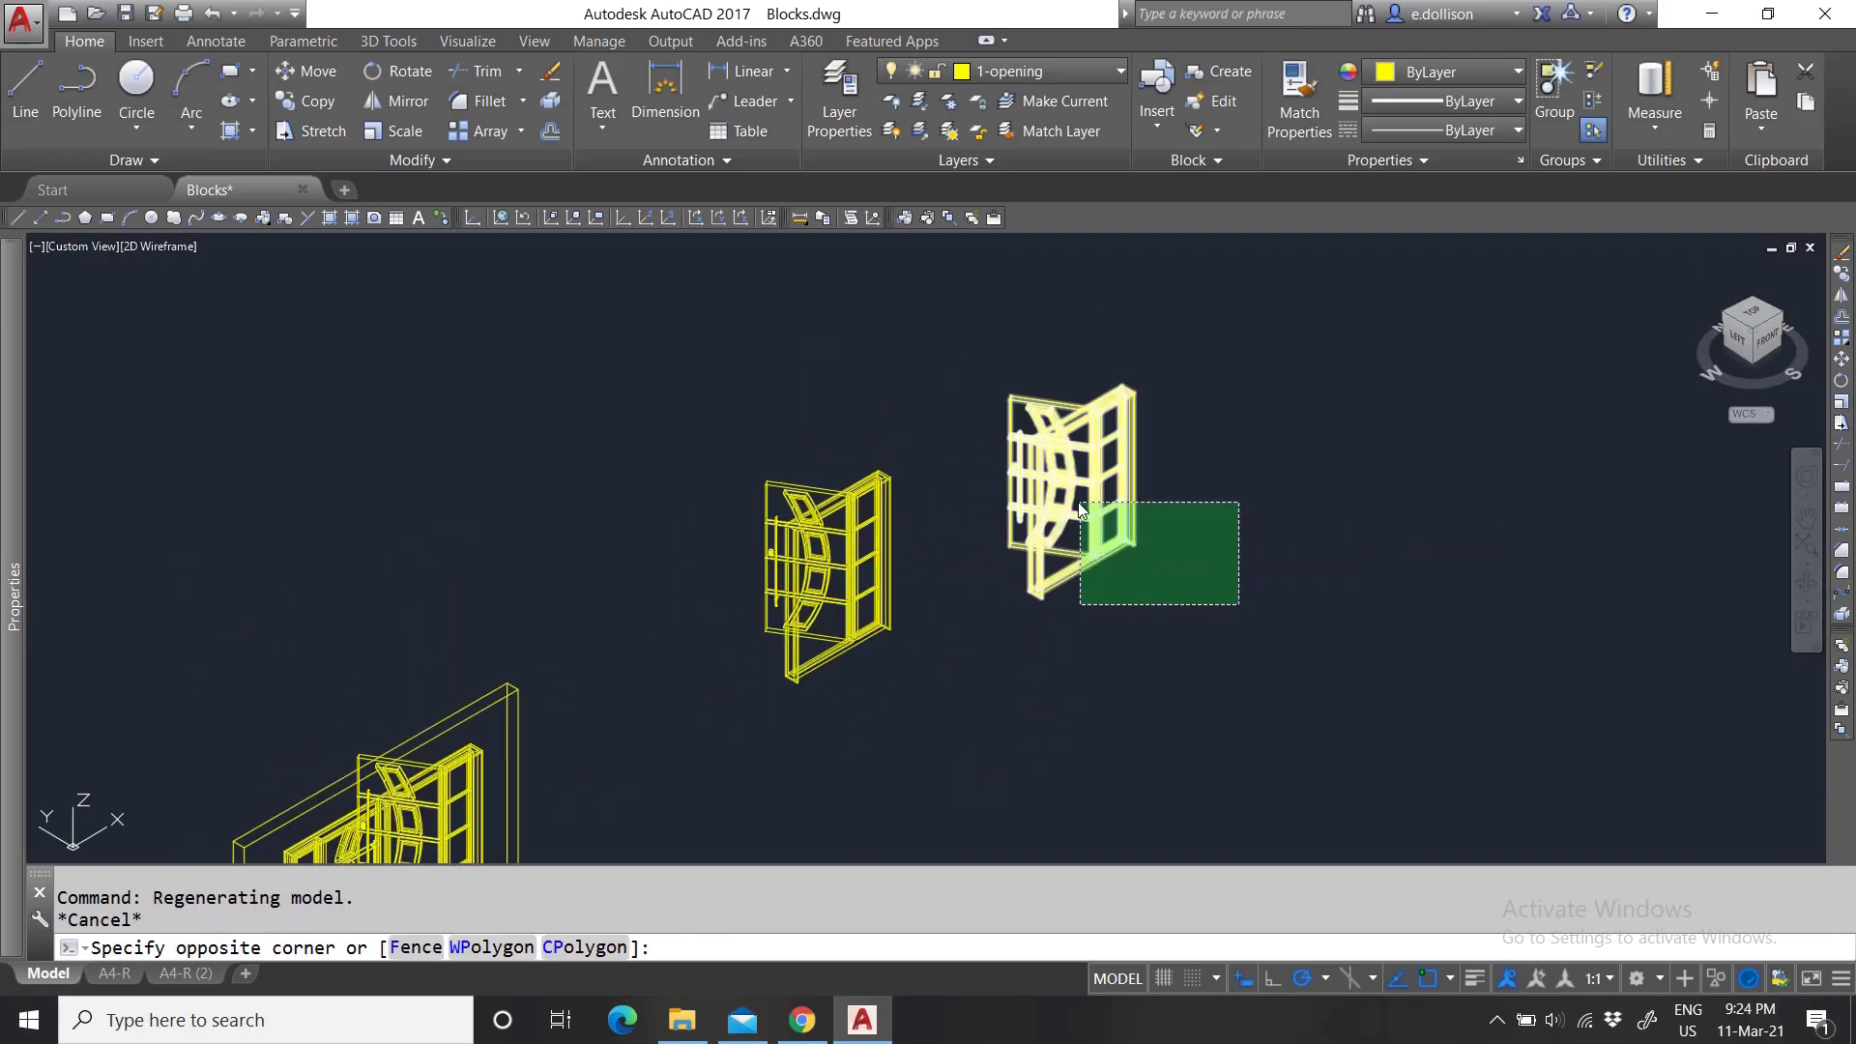
{"action": "left_click", "coordinate": [1080, 509]}
{"action": "scroll", "coordinate": [1130, 611], "scroll_direction": "up", "scroll_amount": 5}
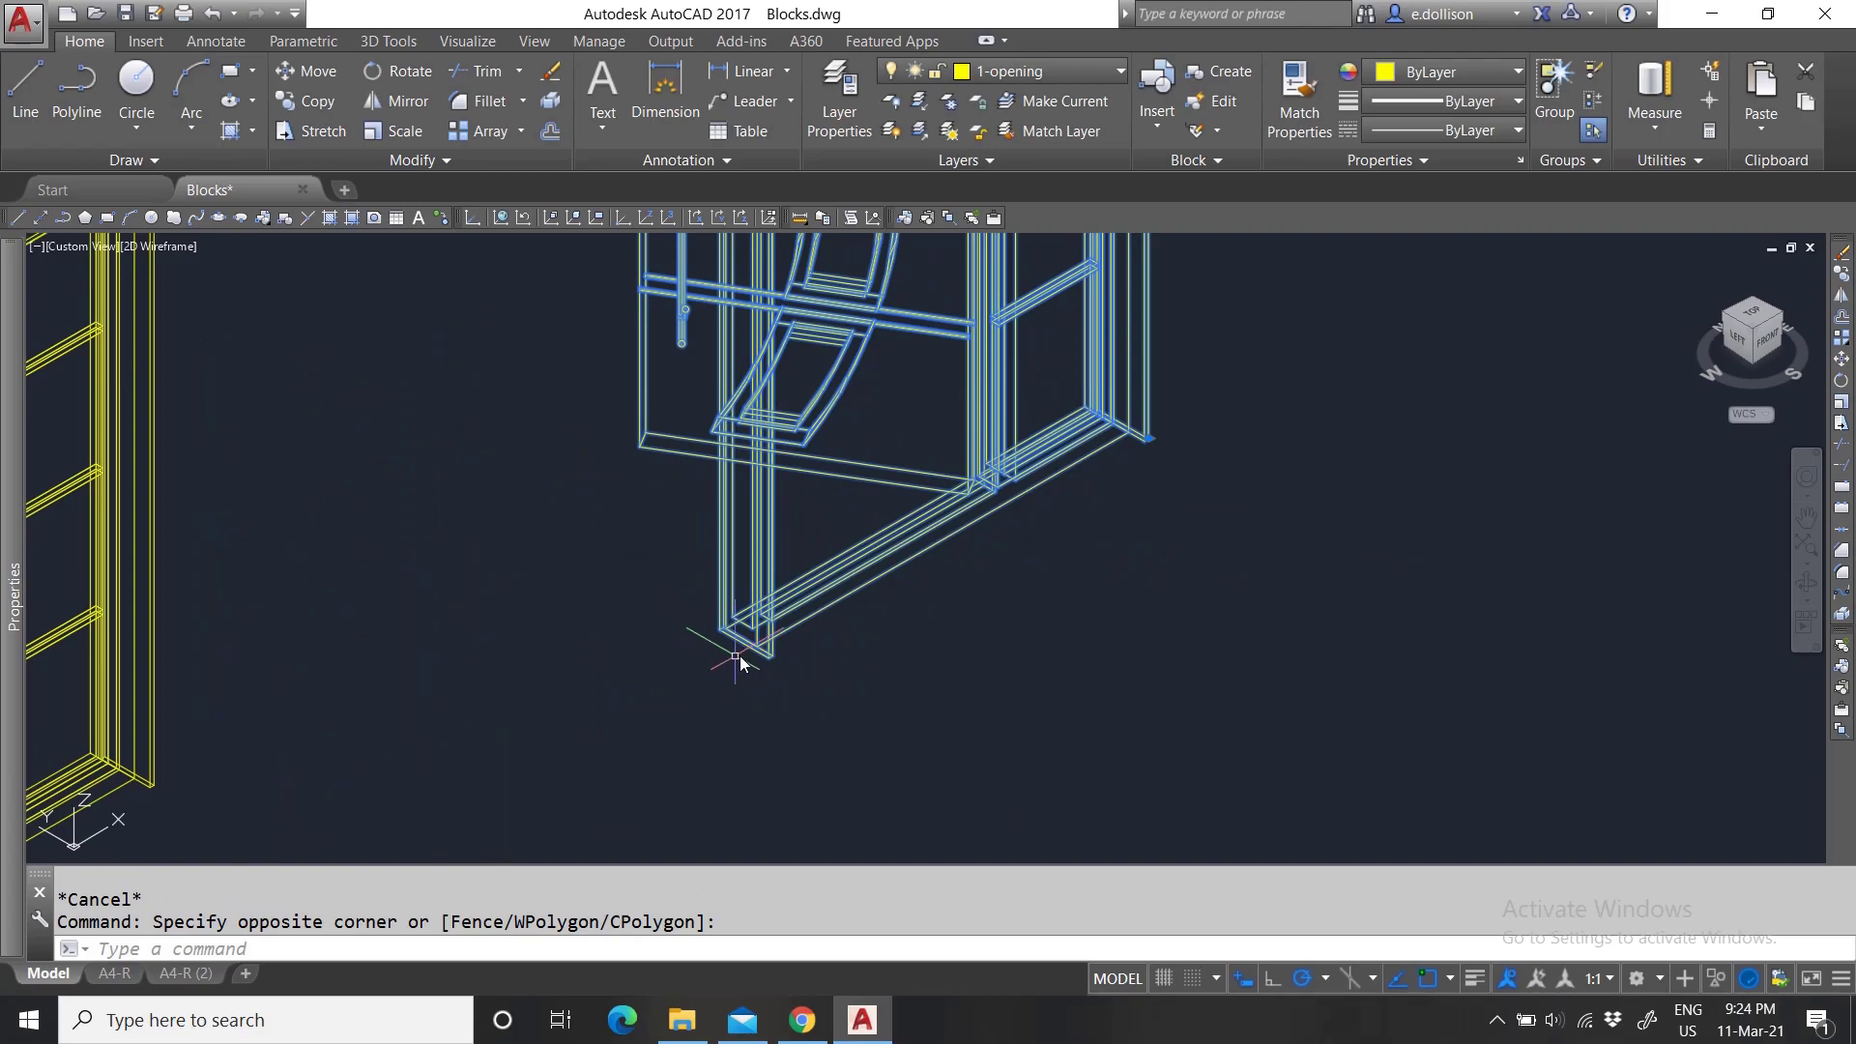
{"action": "scroll", "coordinate": [910, 692], "scroll_direction": "down", "scroll_amount": 4}
{"action": "scroll", "coordinate": [966, 677], "scroll_direction": "up", "scroll_amount": 4}
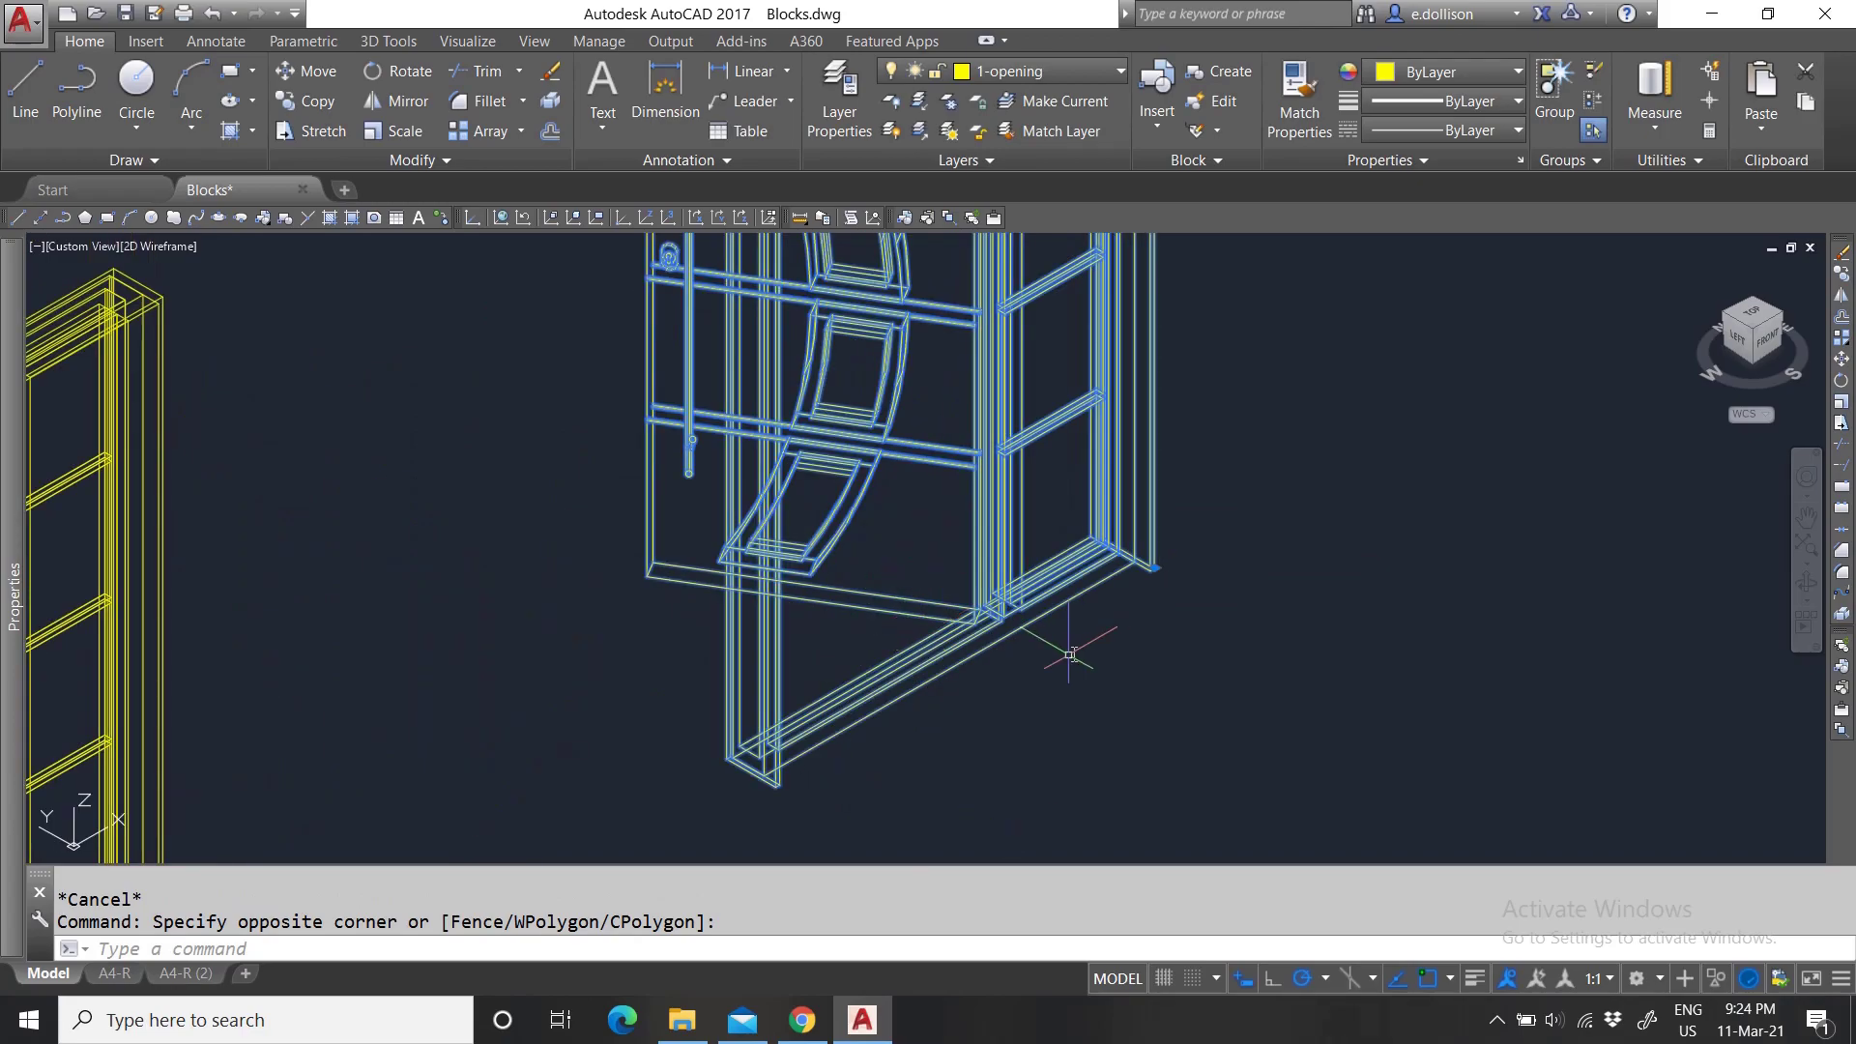
{"action": "left_click", "coordinate": [1806, 103]}
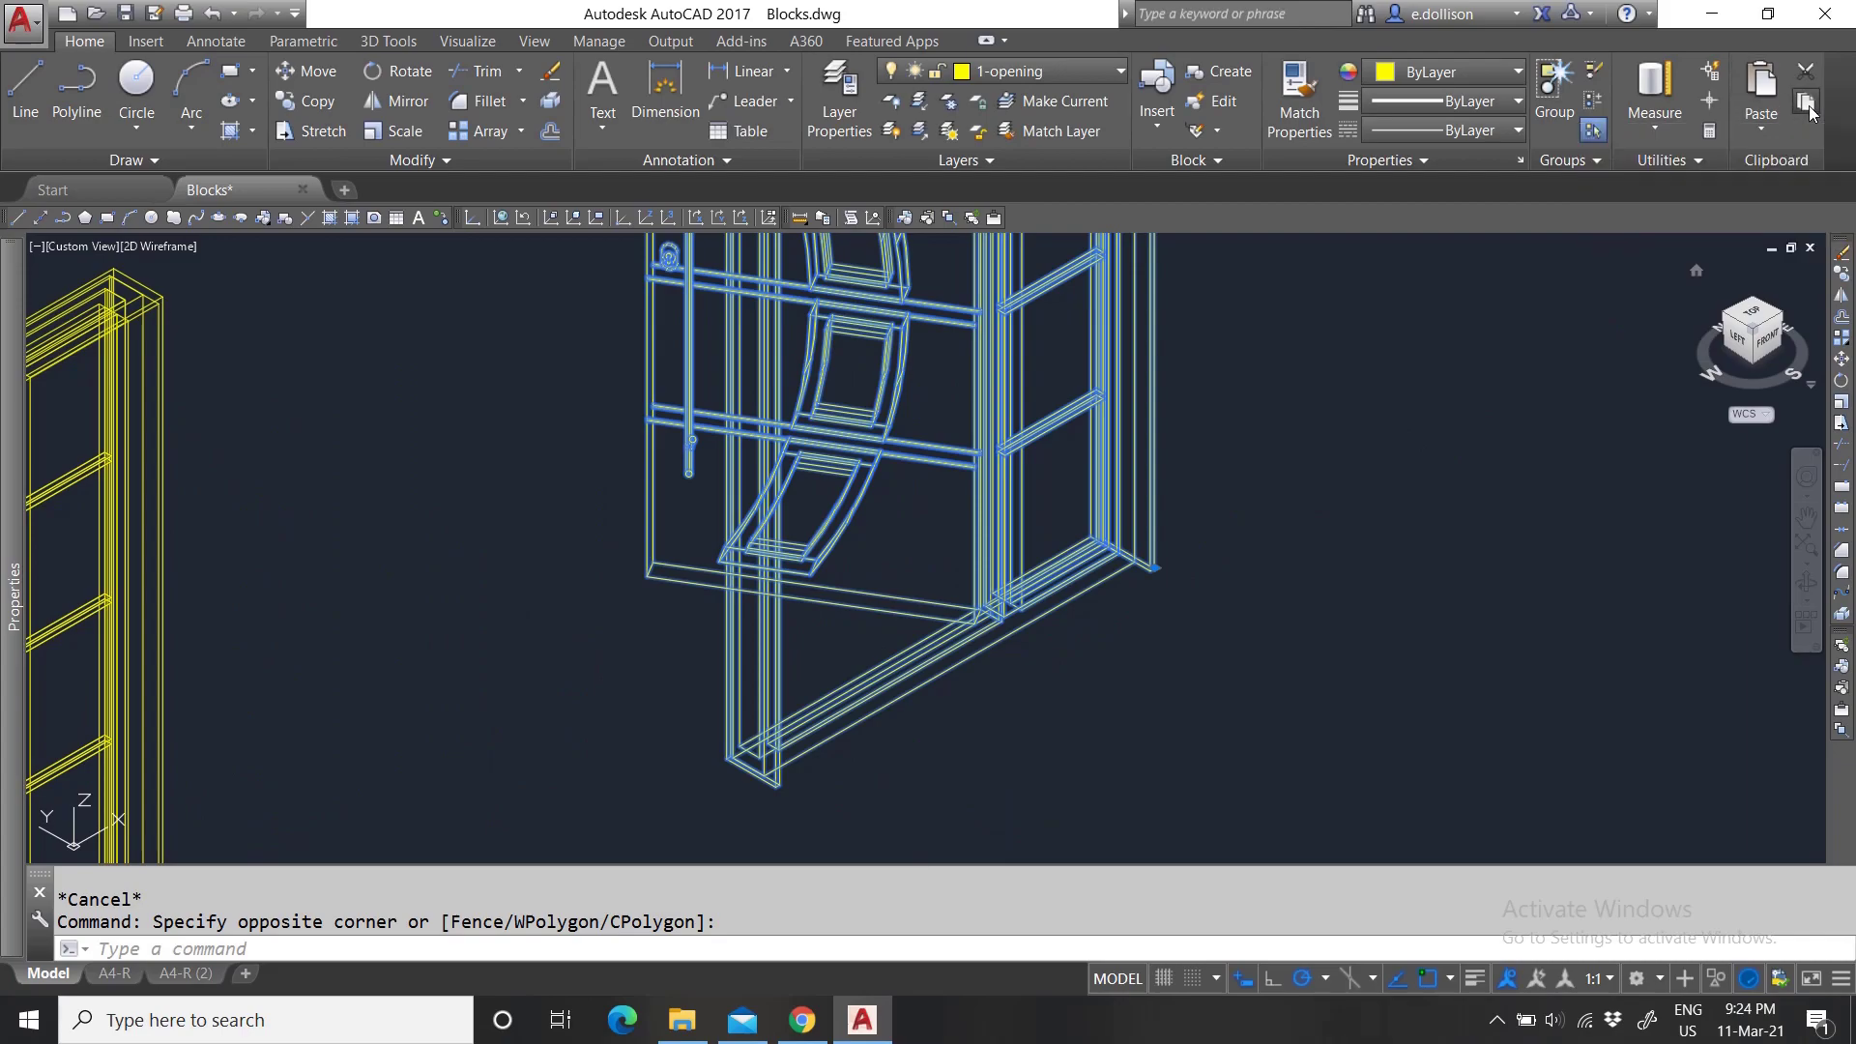
{"action": "key", "text": "Escape"}
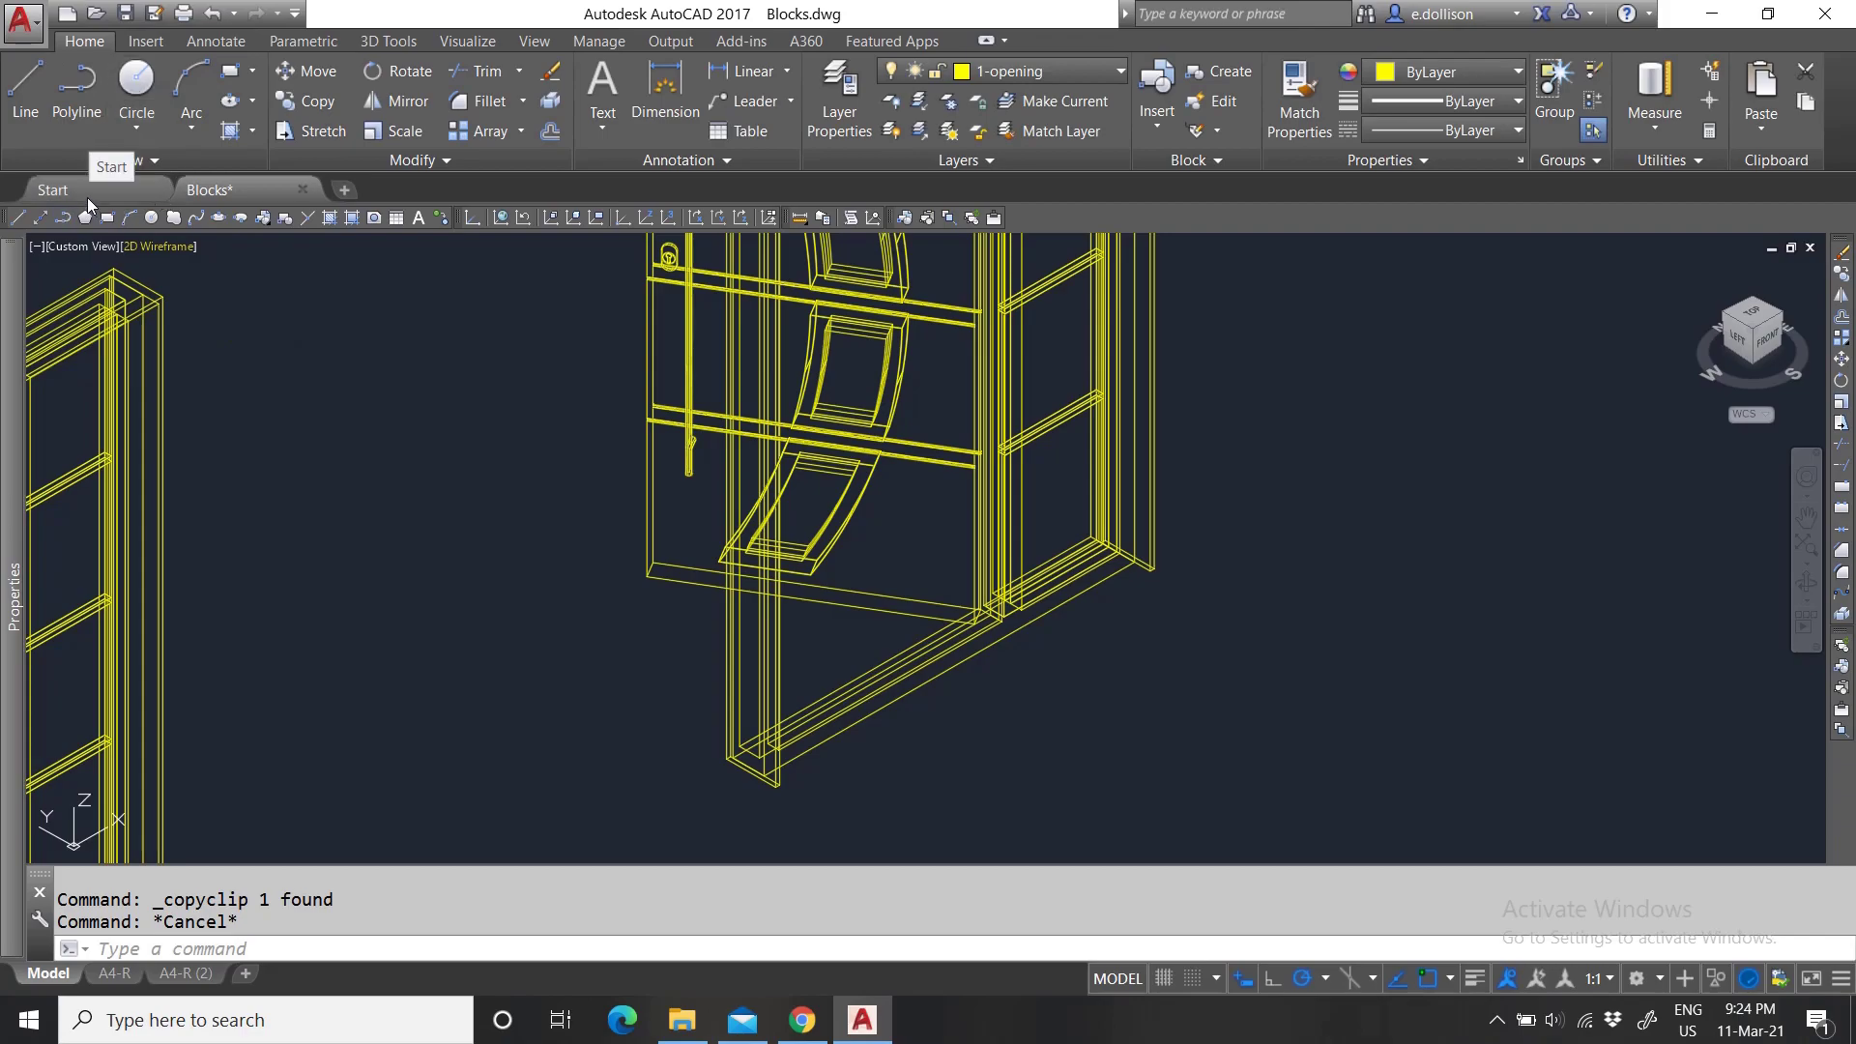
Create a new drawing and paste the copied door inside the second-smallest sheet frame.
{"action": "left_click", "coordinate": [67, 14]}
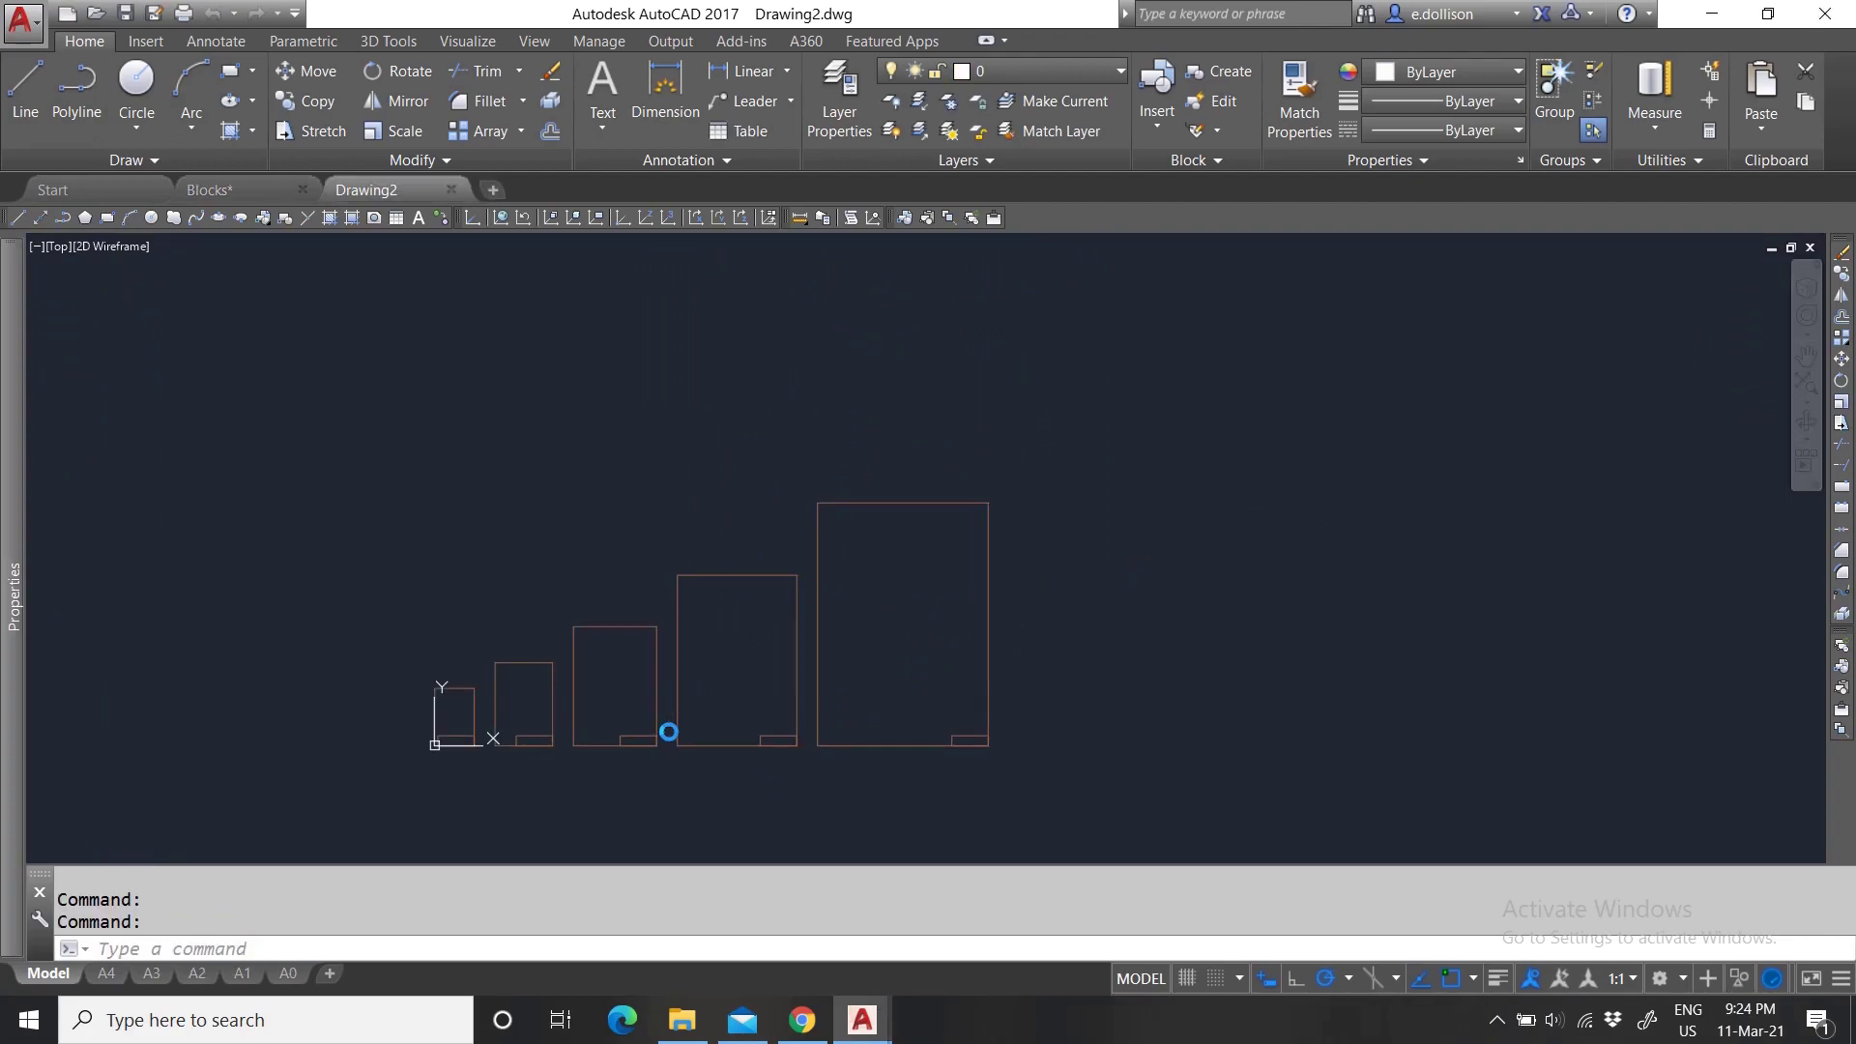
{"action": "key", "text": "ctrl+v"}
{"action": "scroll", "coordinate": [595, 758], "scroll_direction": "up", "scroll_amount": 3}
{"action": "scroll", "coordinate": [542, 735], "scroll_direction": "up", "scroll_amount": 4}
{"action": "scroll", "coordinate": [588, 677], "scroll_direction": "down", "scroll_amount": 3}
{"action": "scroll", "coordinate": [559, 647], "scroll_direction": "up", "scroll_amount": 5}
{"action": "key", "text": "Escape"}
Move the pasted door by its grip so its corner snaps to the lower-right corner of the second sheet frame.
{"action": "left_click", "coordinate": [636, 665]}
{"action": "left_click", "coordinate": [592, 635]}
{"action": "left_click", "coordinate": [782, 690]}
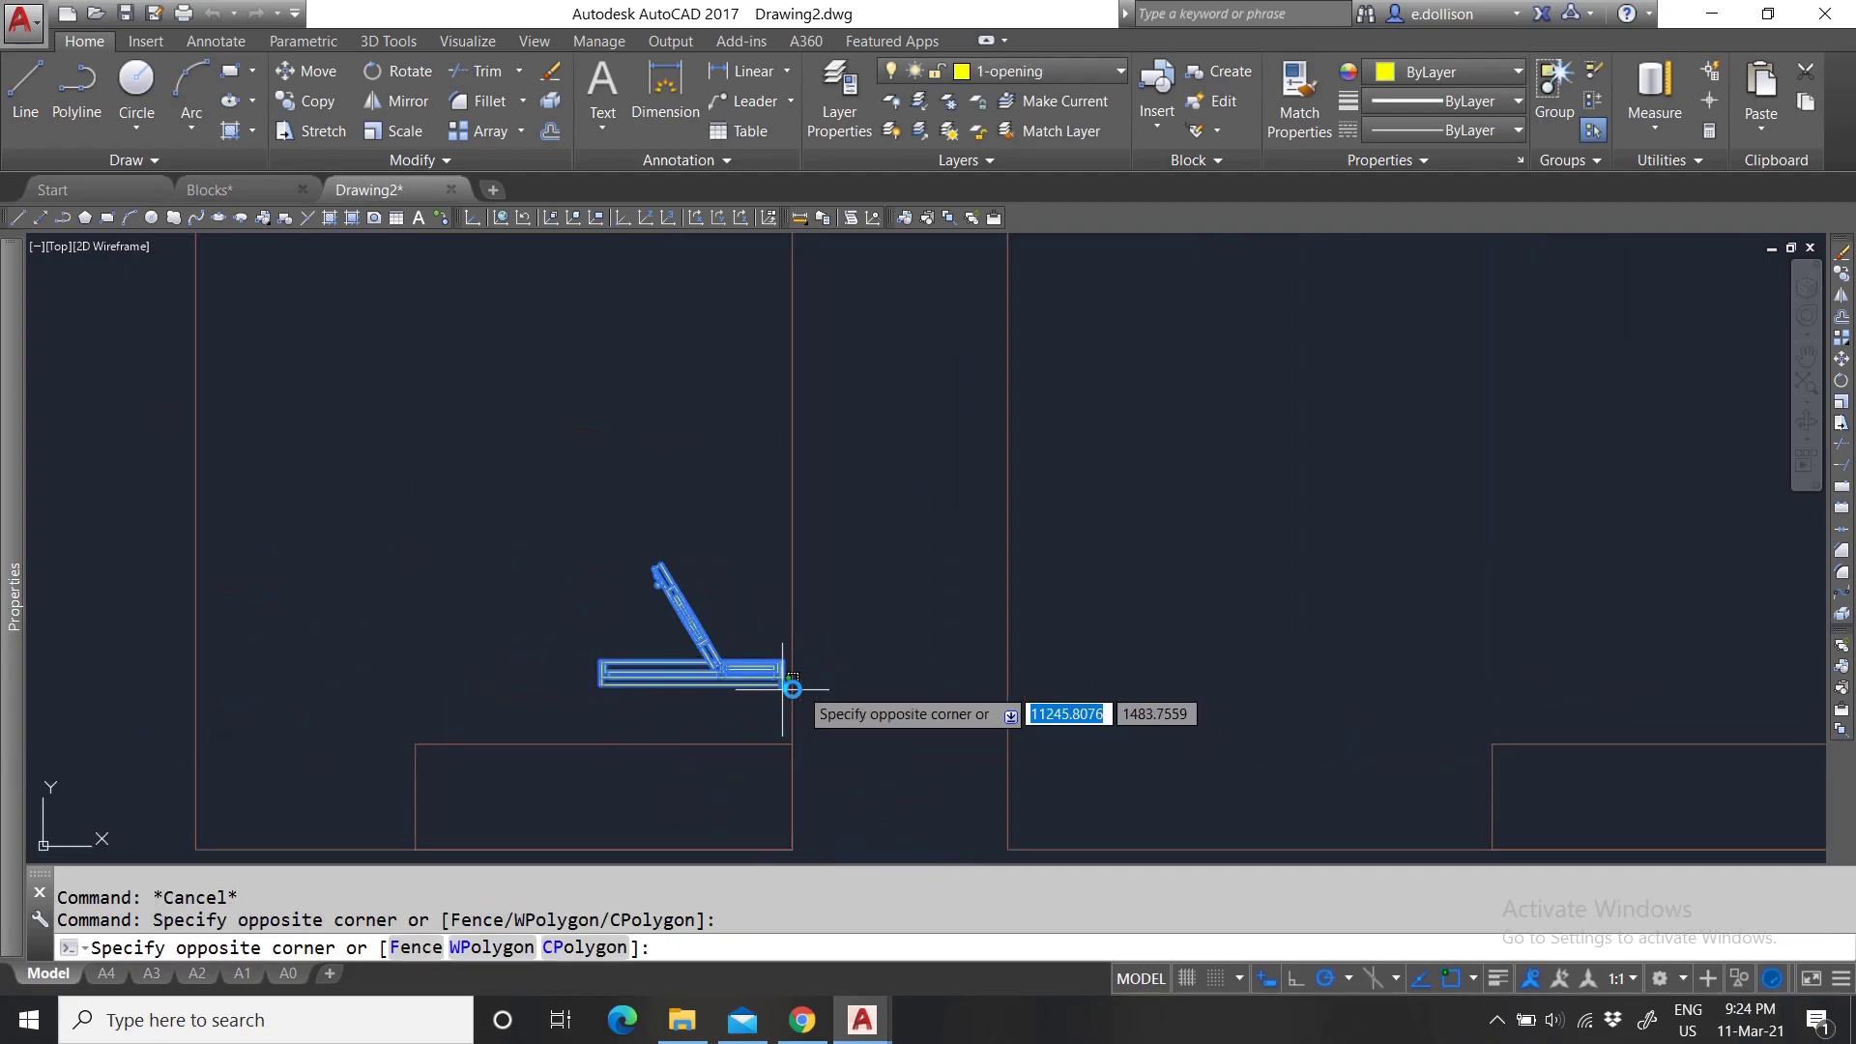
{"action": "scroll", "coordinate": [797, 706], "scroll_direction": "down", "scroll_amount": 2}
{"action": "scroll", "coordinate": [787, 745], "scroll_direction": "up", "scroll_amount": 2}
{"action": "key", "text": "Escape"}
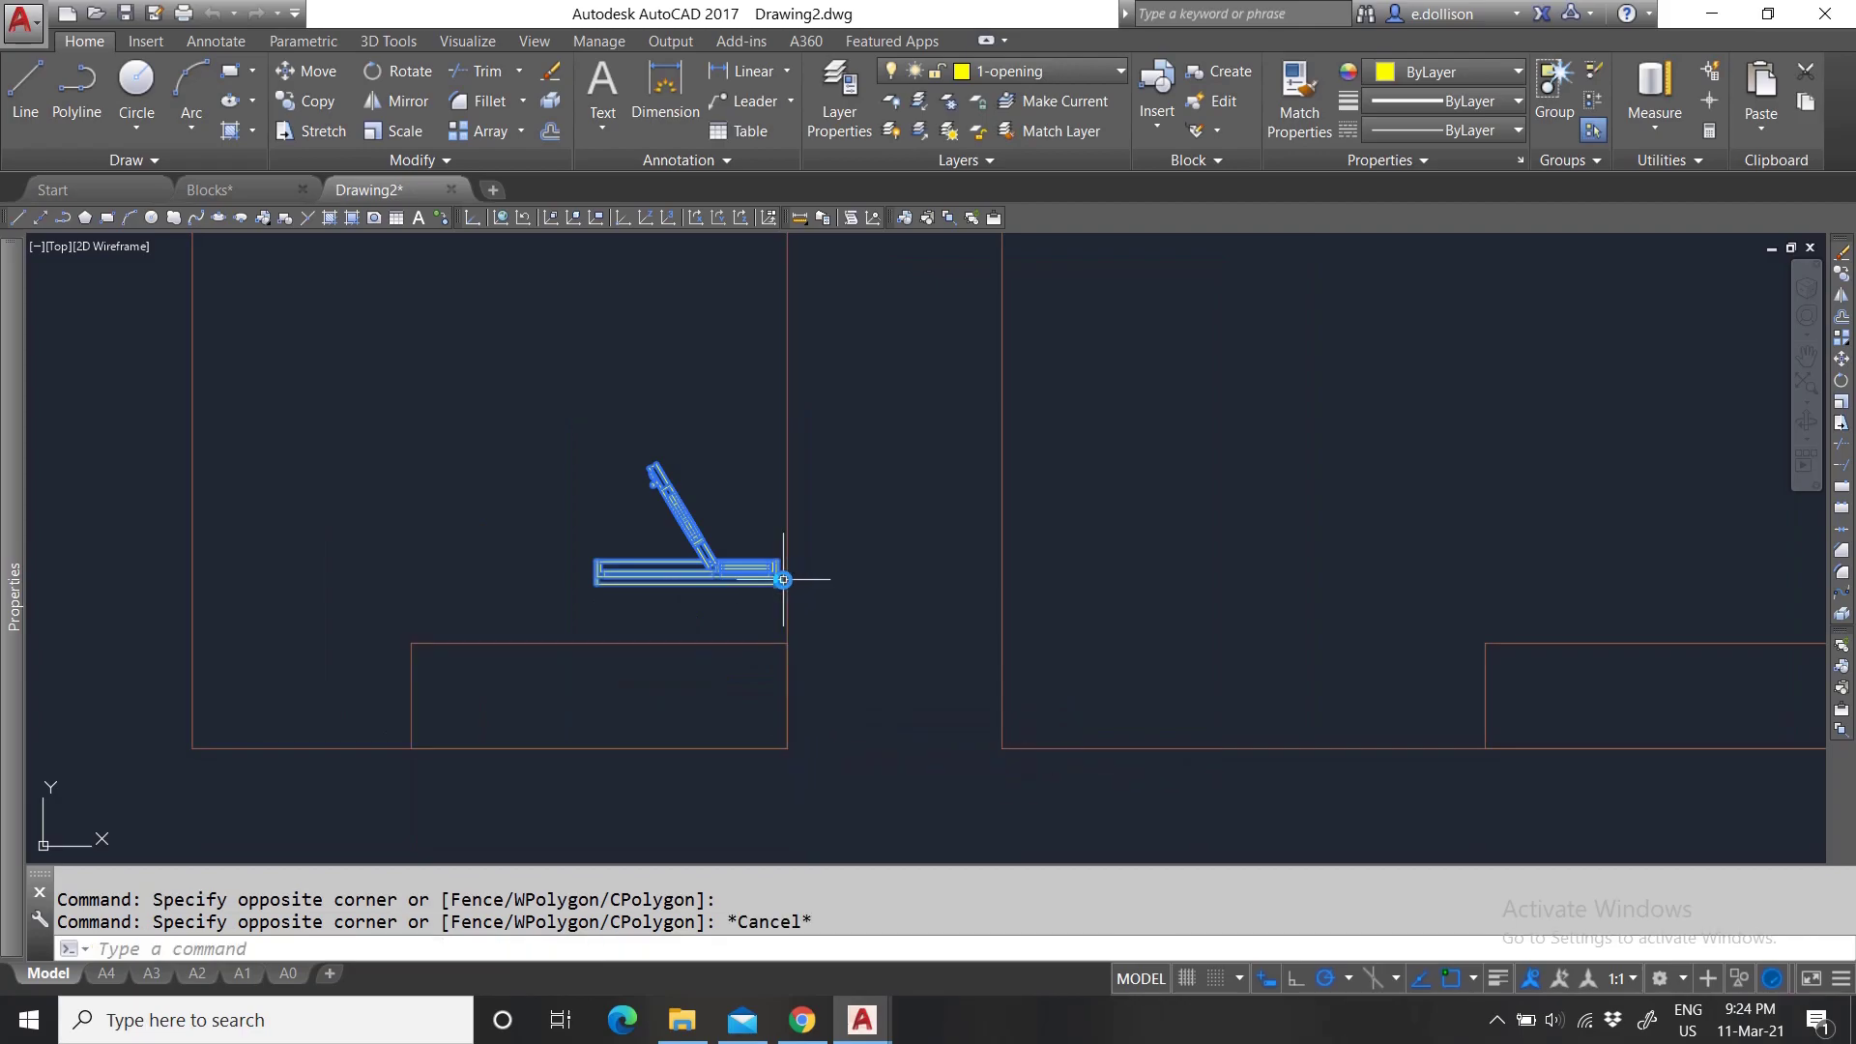
{"action": "left_click", "coordinate": [783, 579]}
{"action": "left_click", "coordinate": [783, 754]}
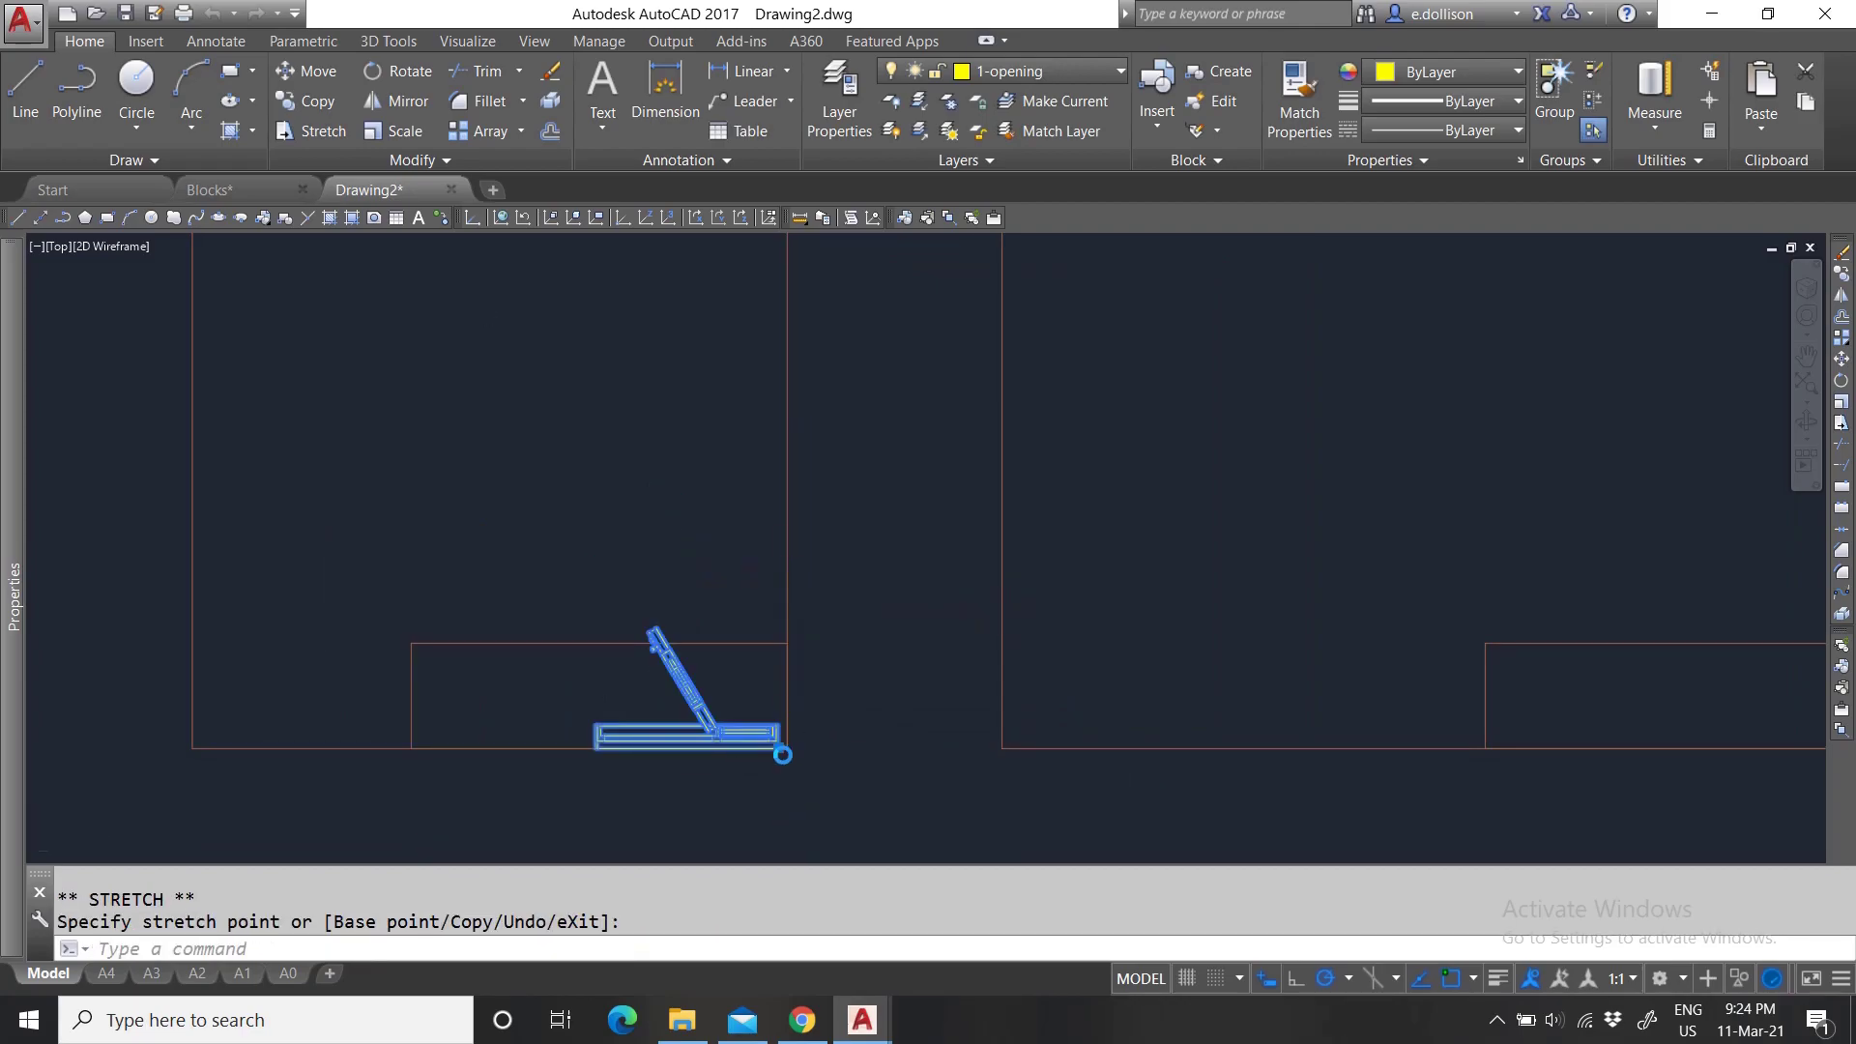
{"action": "scroll", "coordinate": [783, 754], "scroll_direction": "up", "scroll_amount": 5}
{"action": "left_click", "coordinate": [800, 737]}
{"action": "key", "text": "Escape"}
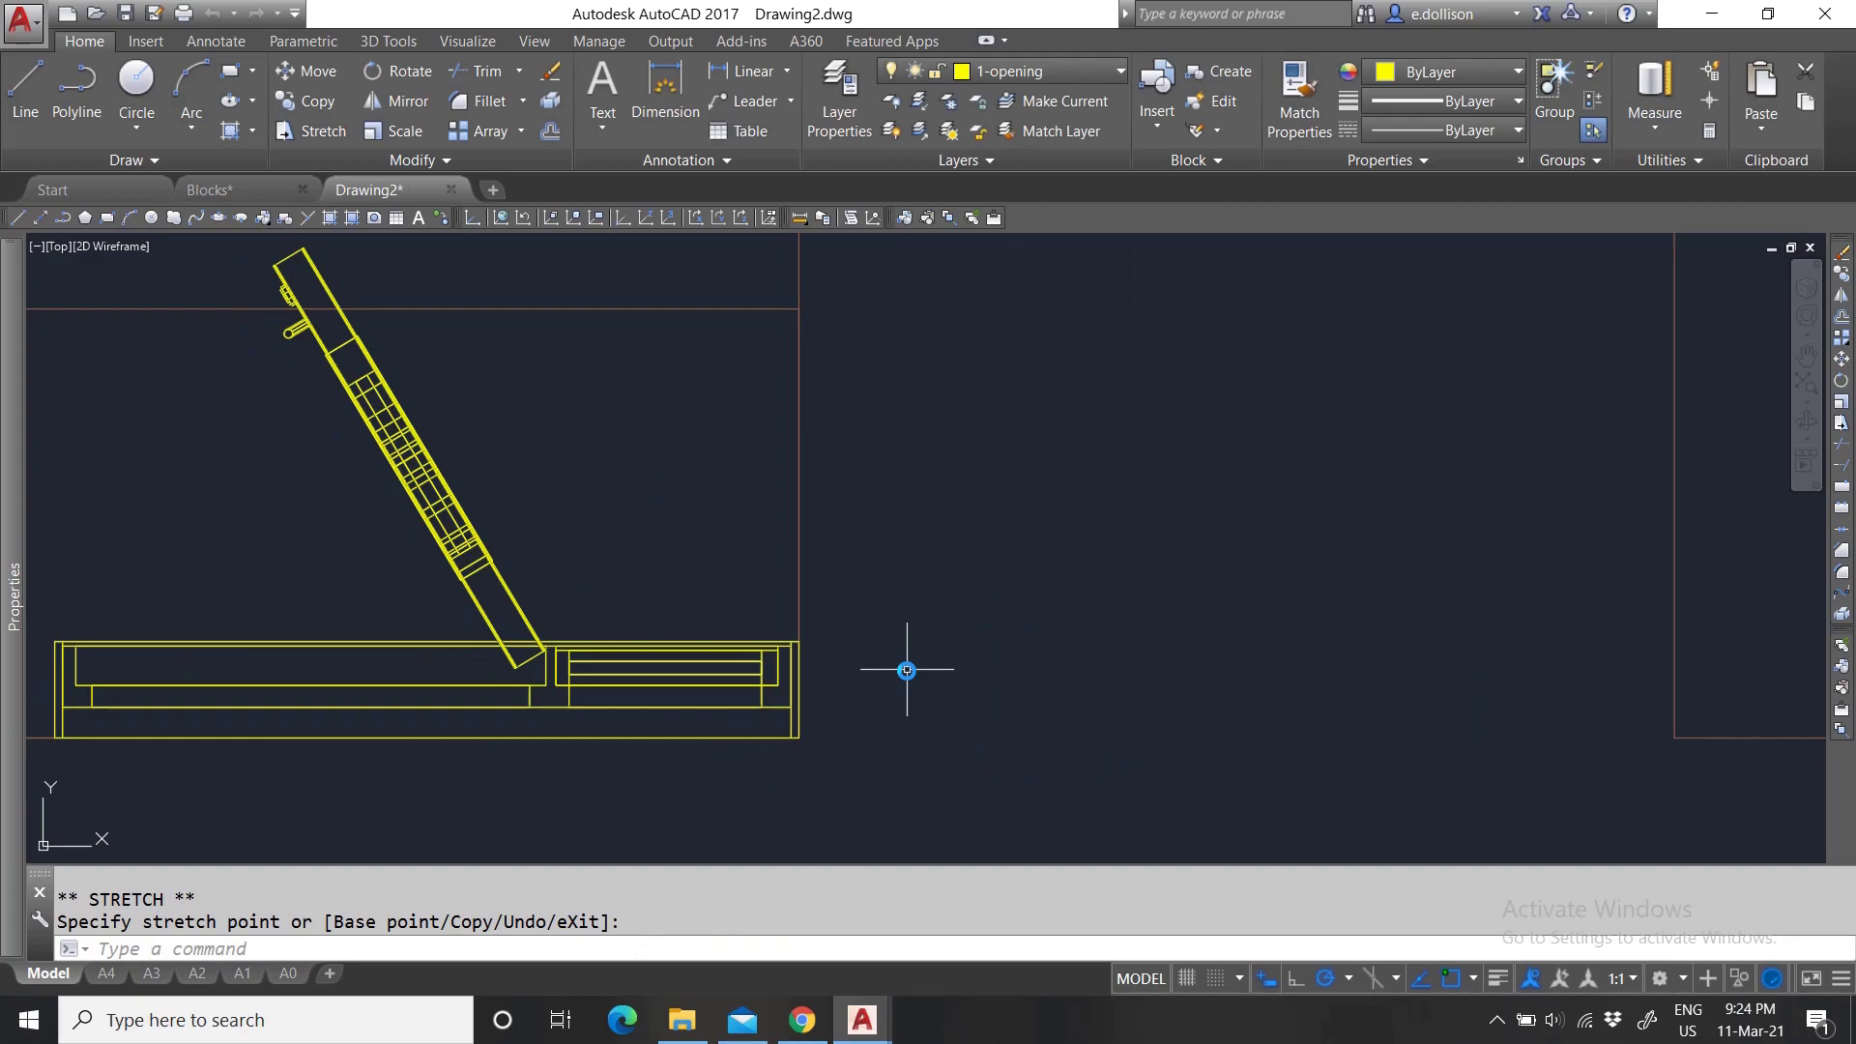
{"action": "key", "text": "Escape"}
Copy the repositioned door in Drawing2 to the clipboard and clear the selection.
{"action": "scroll", "coordinate": [906, 670], "scroll_direction": "down", "scroll_amount": 5}
{"action": "left_click", "coordinate": [843, 674]}
{"action": "left_click", "coordinate": [1806, 102]}
{"action": "key", "text": "Escape"}
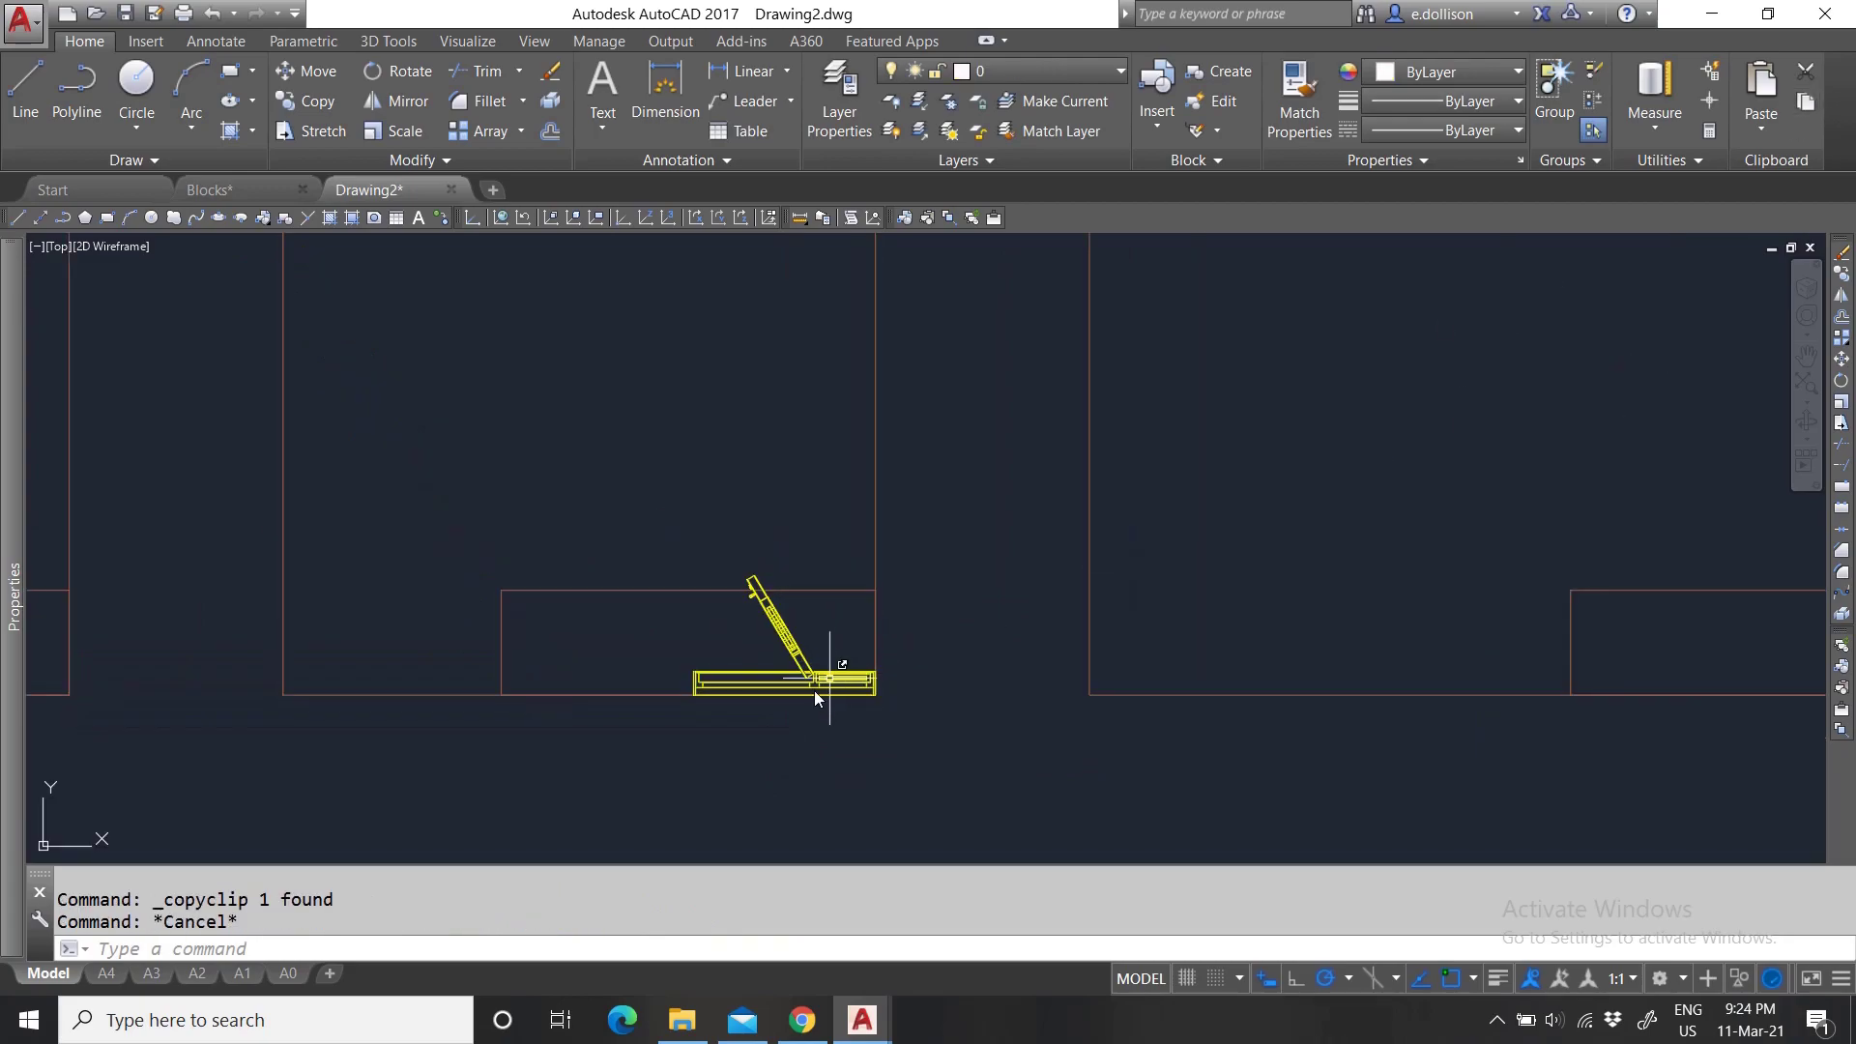
Create another new drawing and try a regular paste of the door with a manually picked insertion point.
{"action": "scroll", "coordinate": [814, 690], "scroll_direction": "down", "scroll_amount": 5}
{"action": "scroll", "coordinate": [799, 688], "scroll_direction": "up", "scroll_amount": 1}
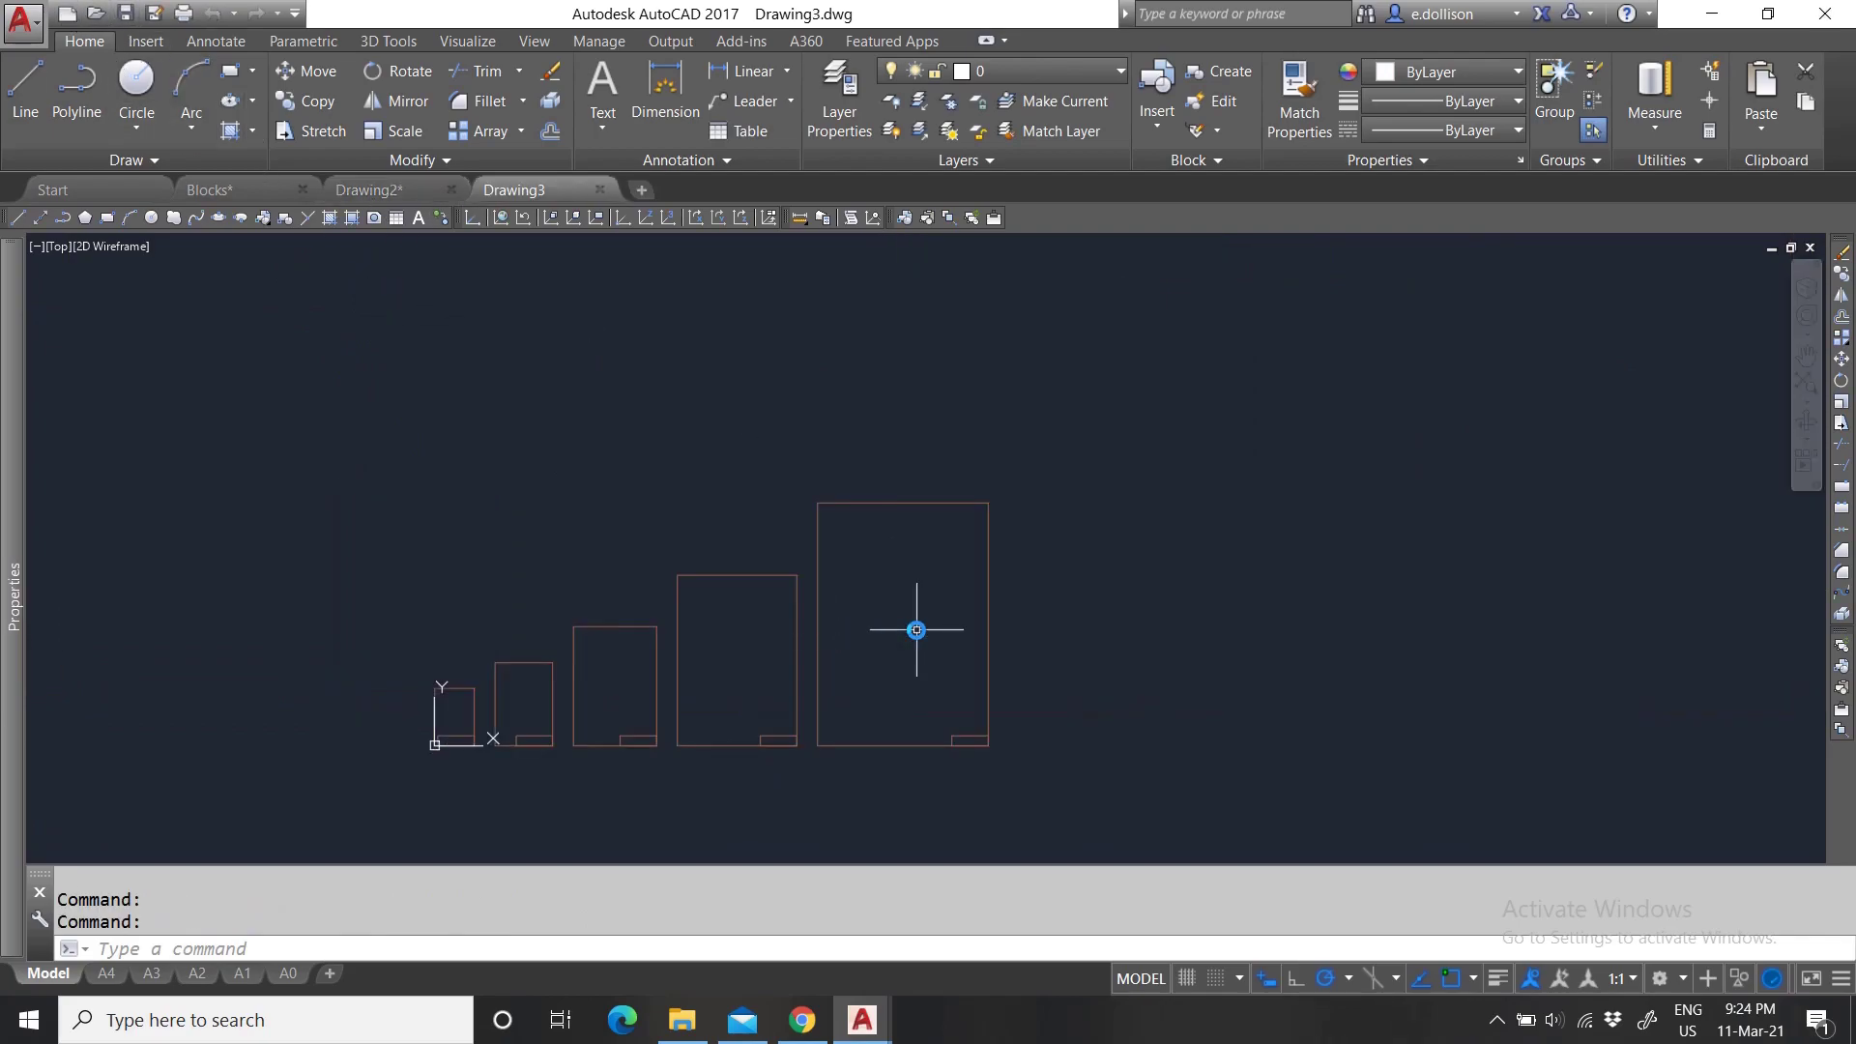
{"action": "key", "text": "ctrl+v"}
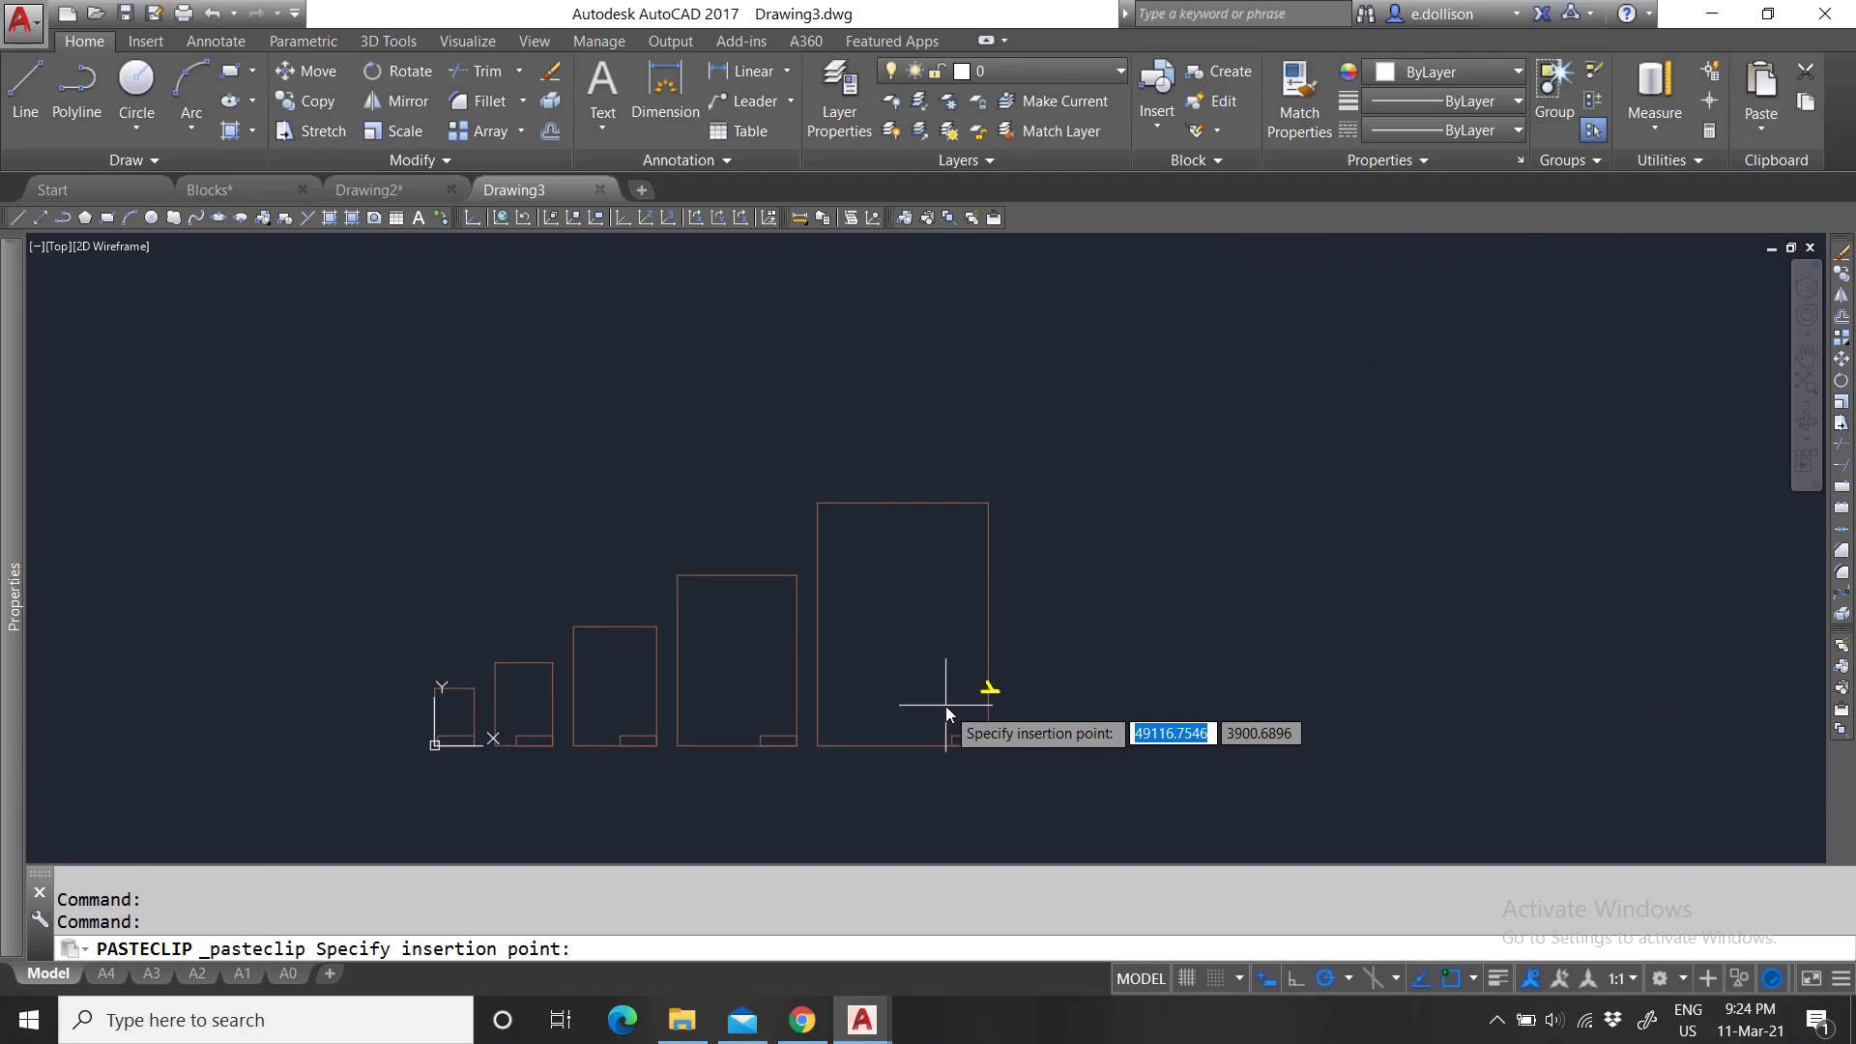
{"action": "scroll", "coordinate": [580, 754], "scroll_direction": "up", "scroll_amount": 5}
{"action": "scroll", "coordinate": [1032, 723], "scroll_direction": "down", "scroll_amount": 4}
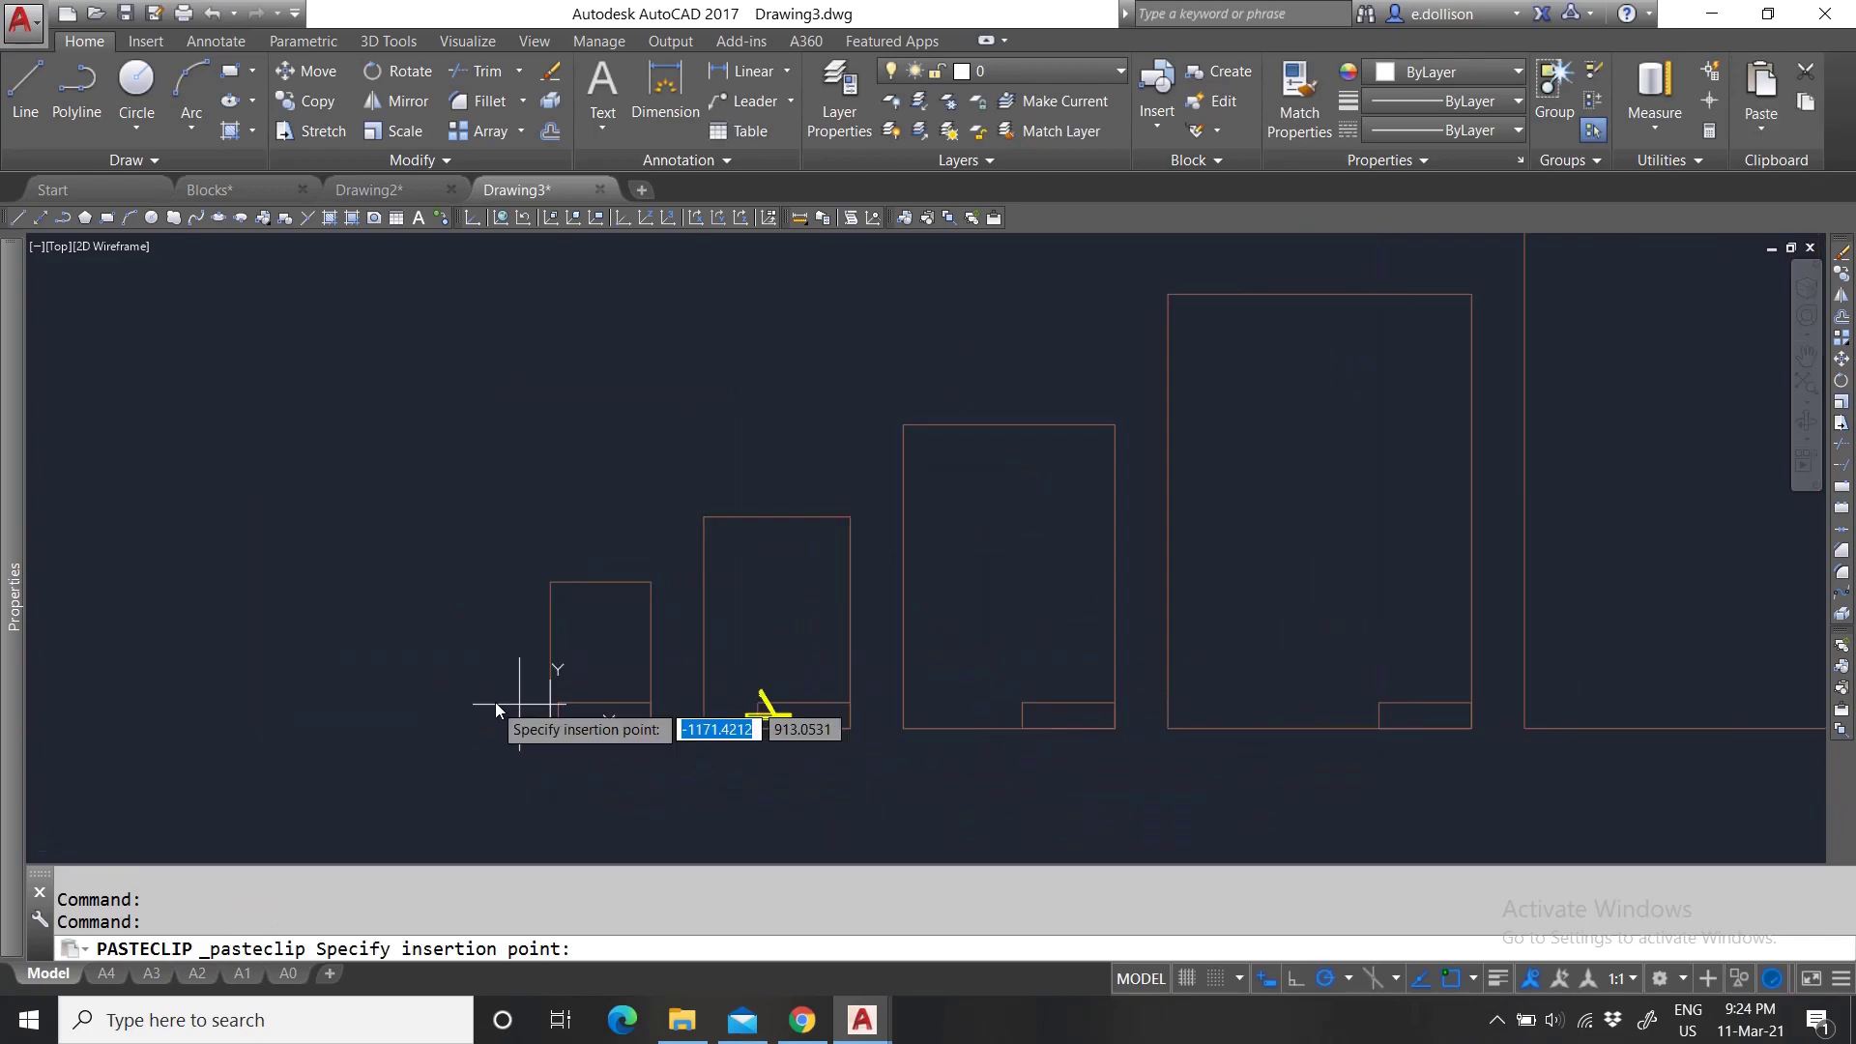
{"action": "scroll", "coordinate": [882, 725], "scroll_direction": "up", "scroll_amount": 3}
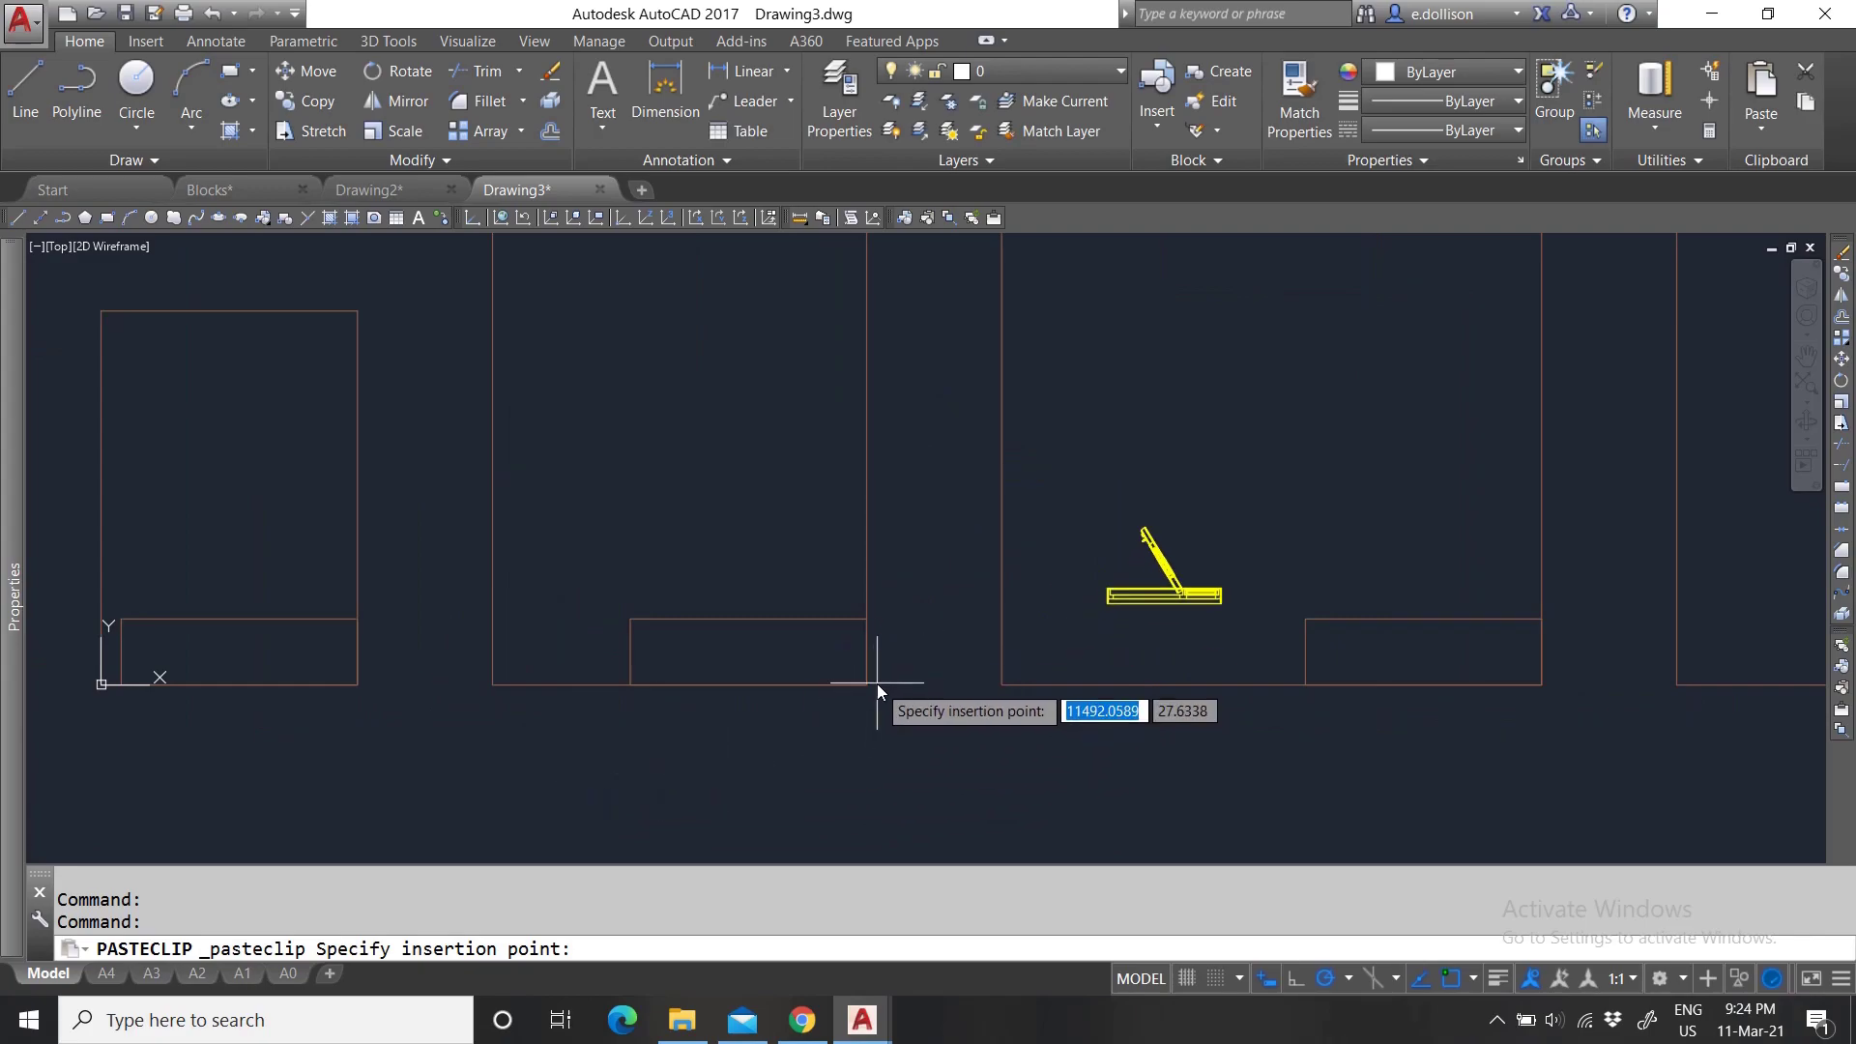
{"action": "key", "text": "Escape"}
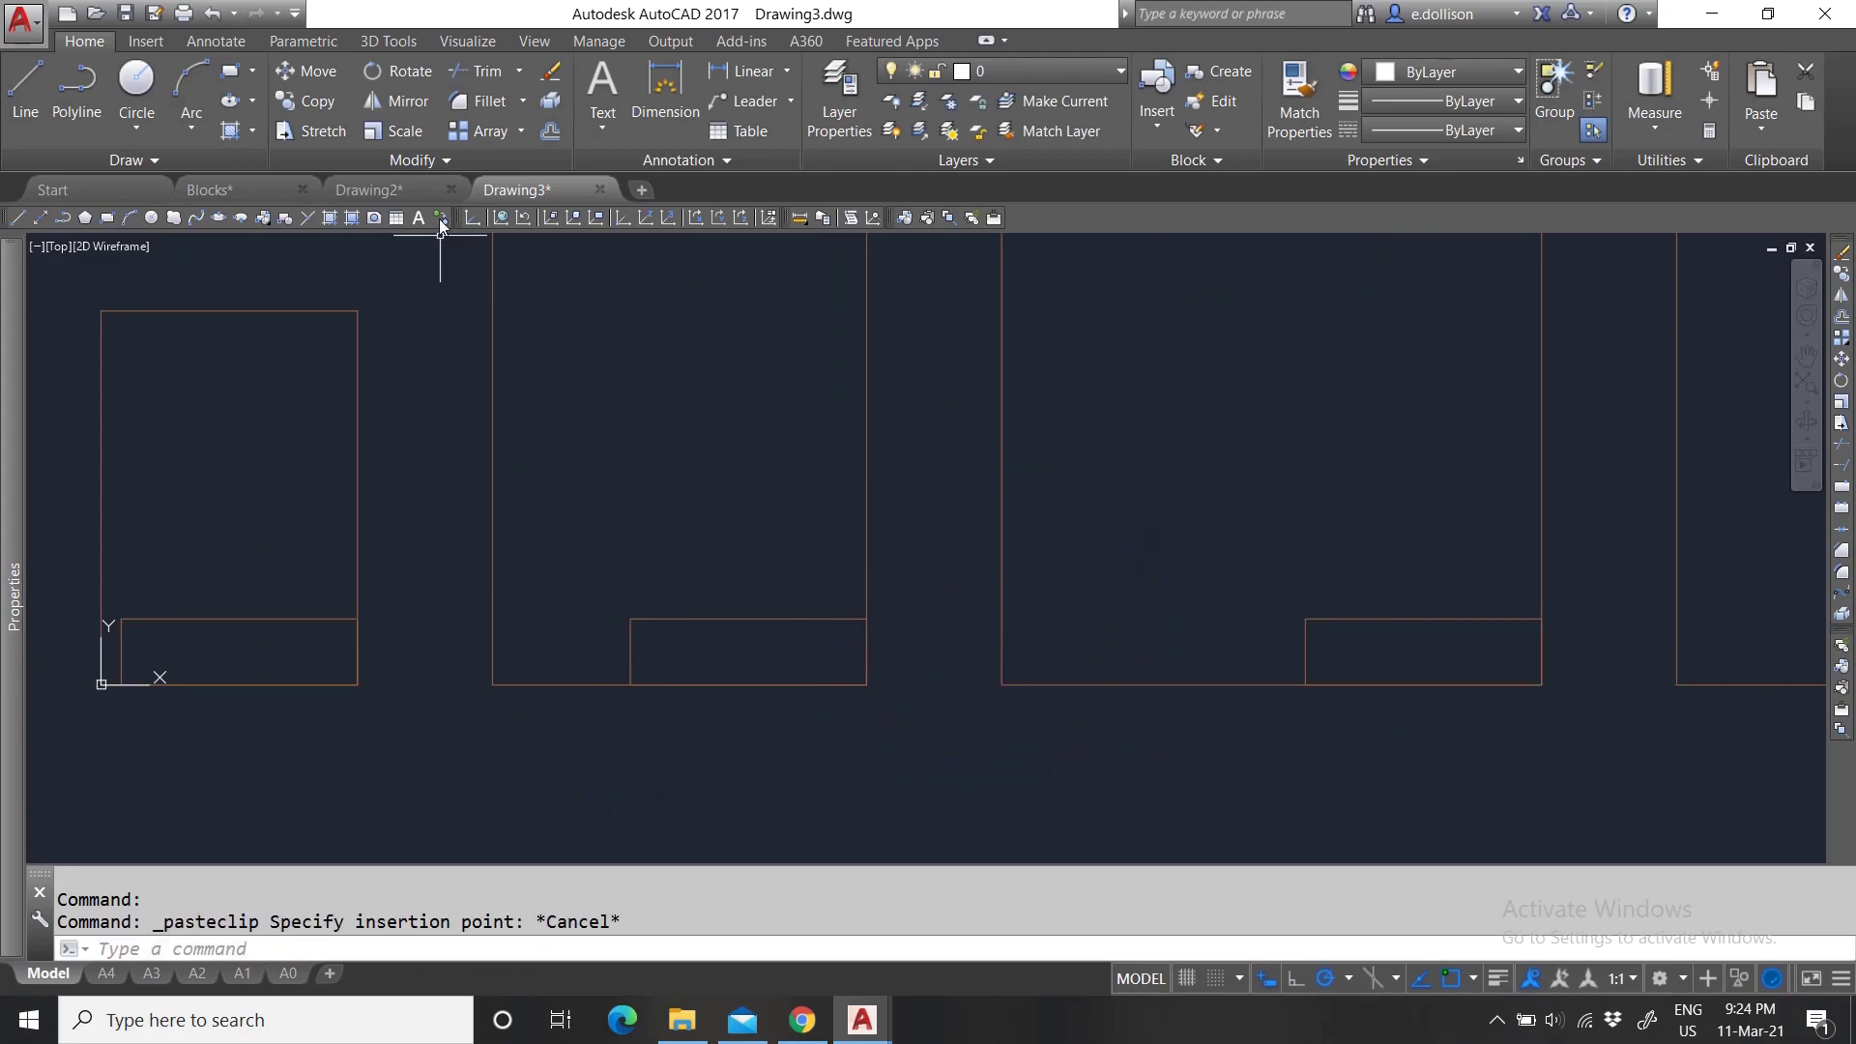
Switch back to Drawing2 and examine where the door sits relative to the second sheet frame's corner.
{"action": "left_click", "coordinate": [389, 190]}
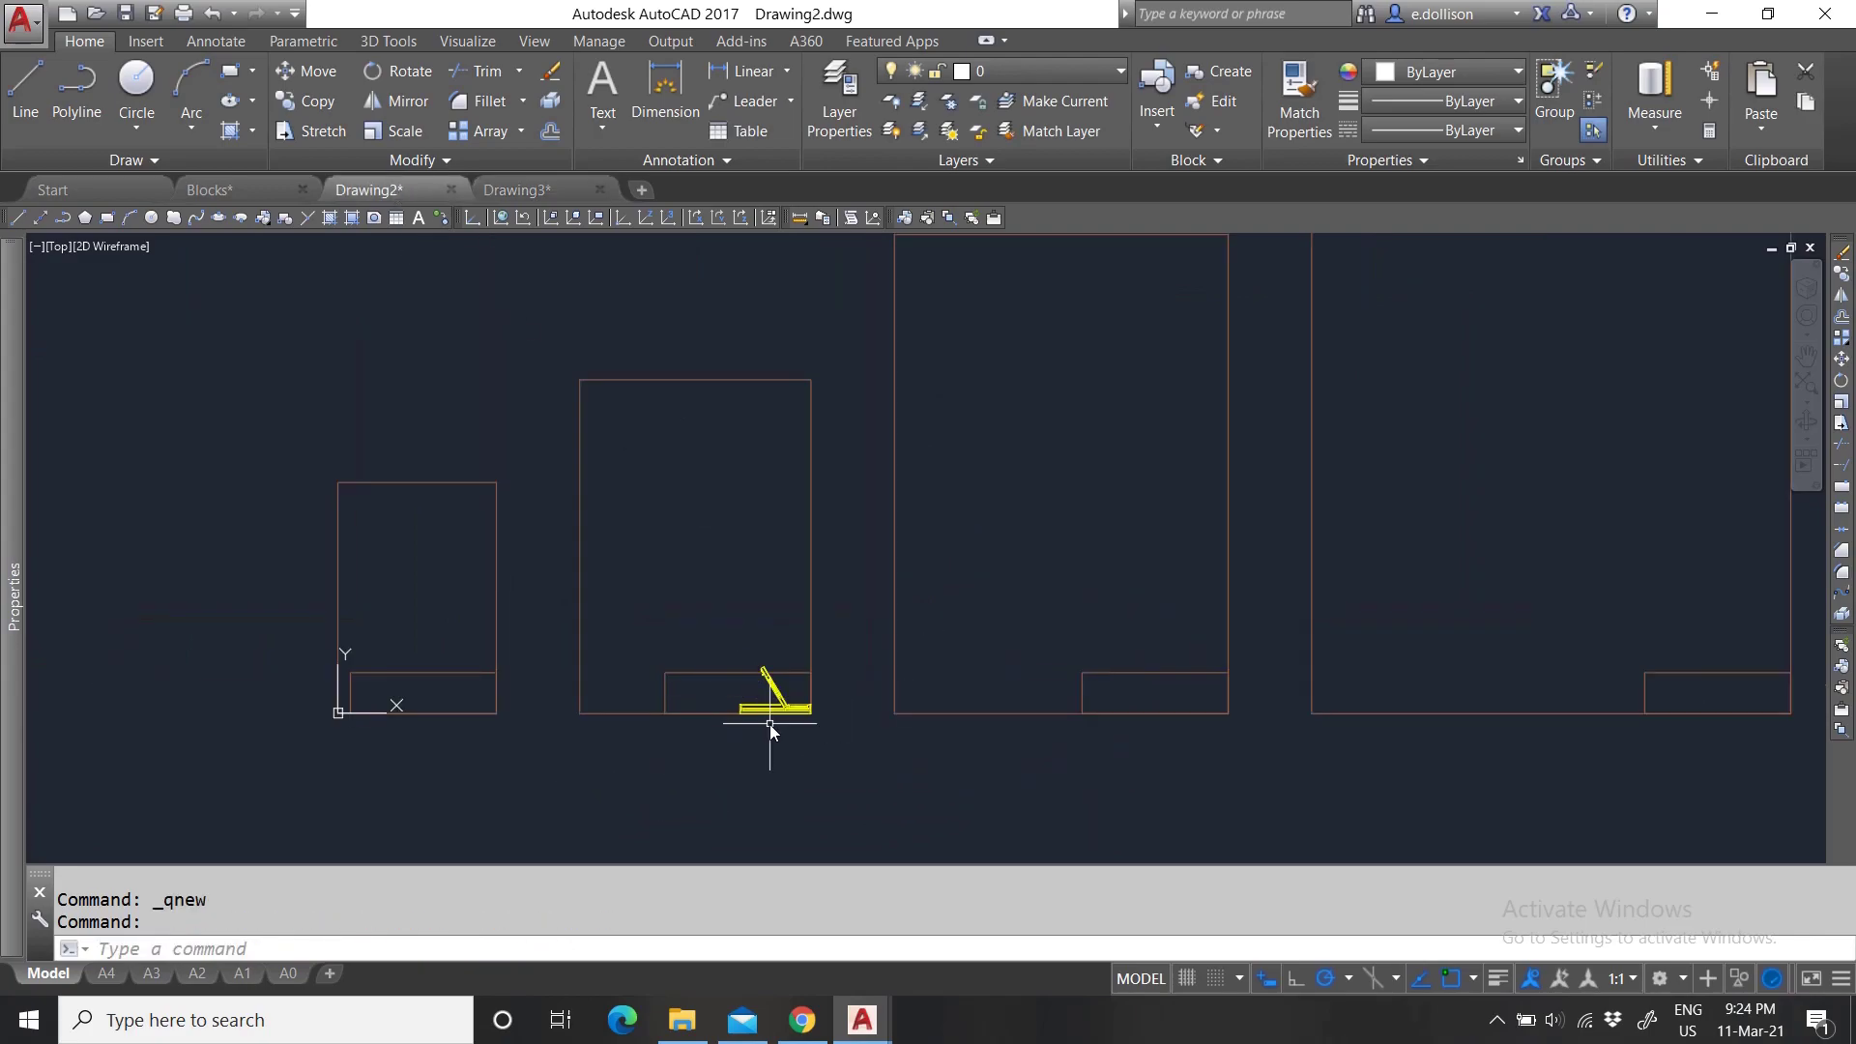
{"action": "scroll", "coordinate": [802, 725], "scroll_direction": "up", "scroll_amount": 4}
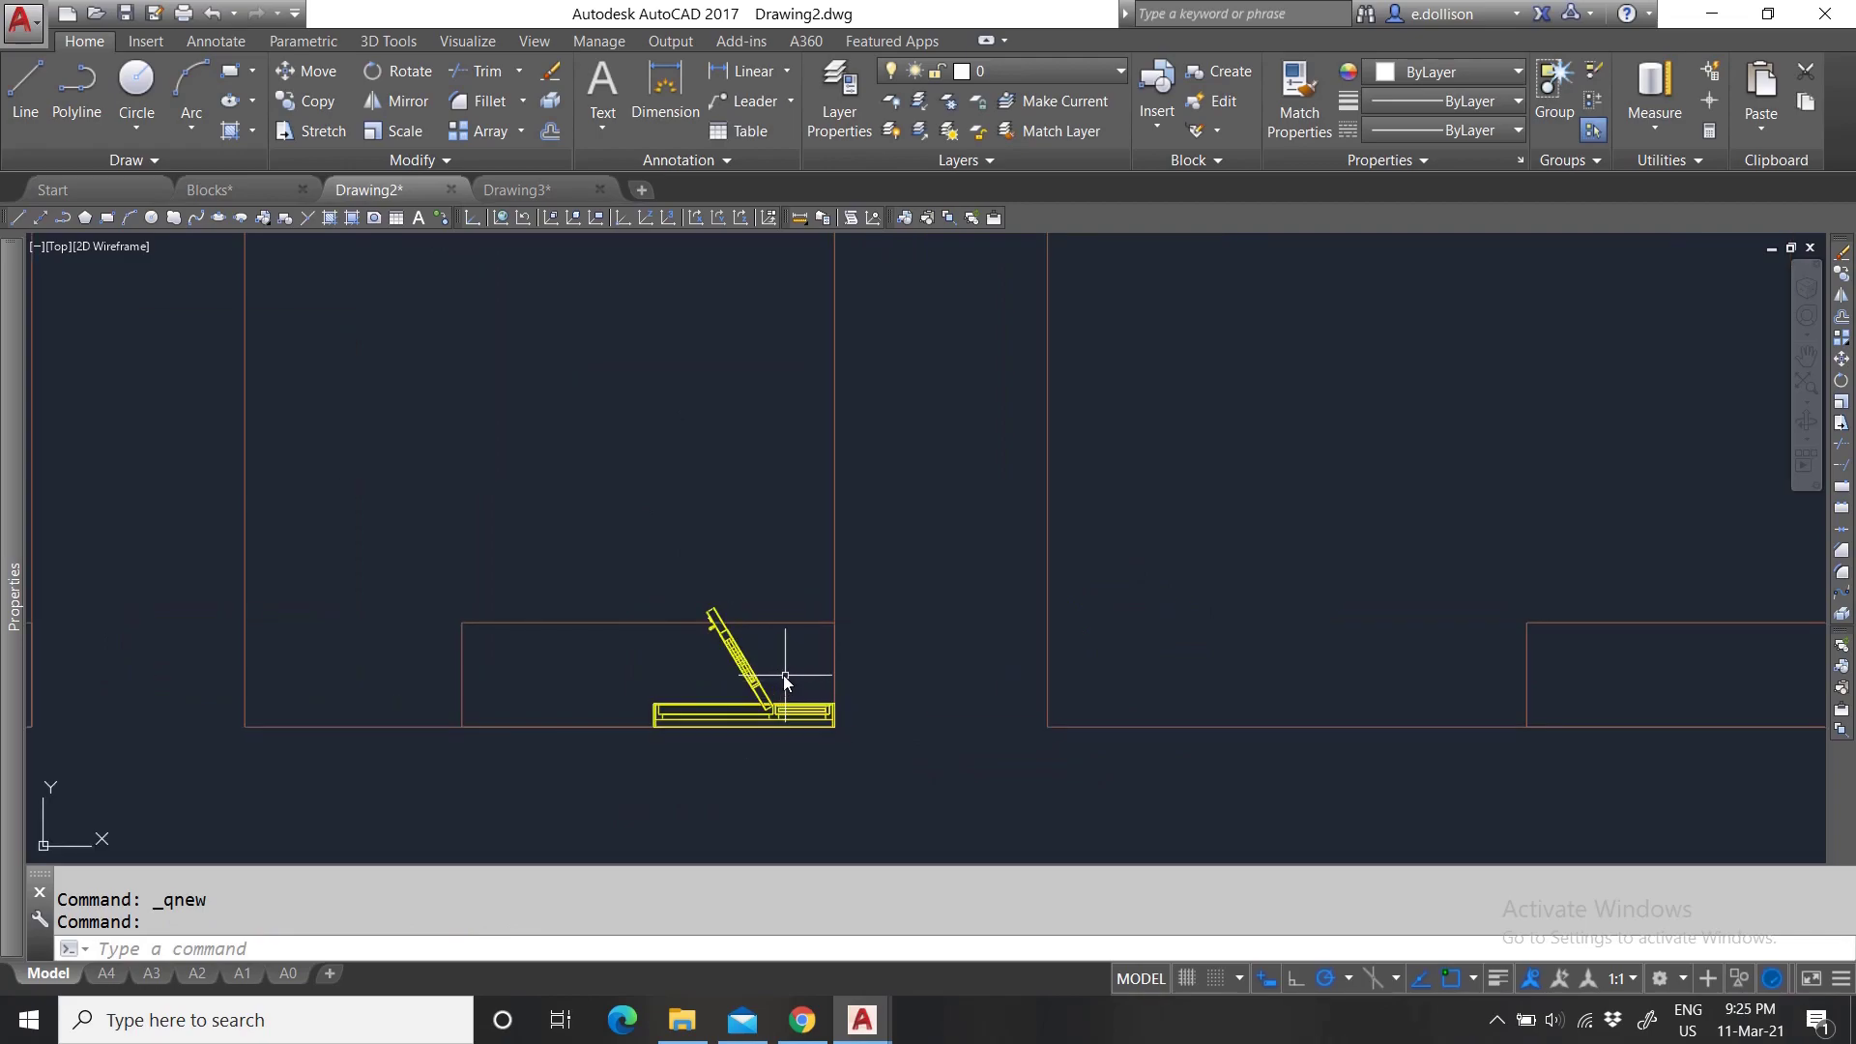
{"action": "scroll", "coordinate": [745, 724], "scroll_direction": "down", "scroll_amount": 5}
{"action": "scroll", "coordinate": [686, 622], "scroll_direction": "down", "scroll_amount": 2}
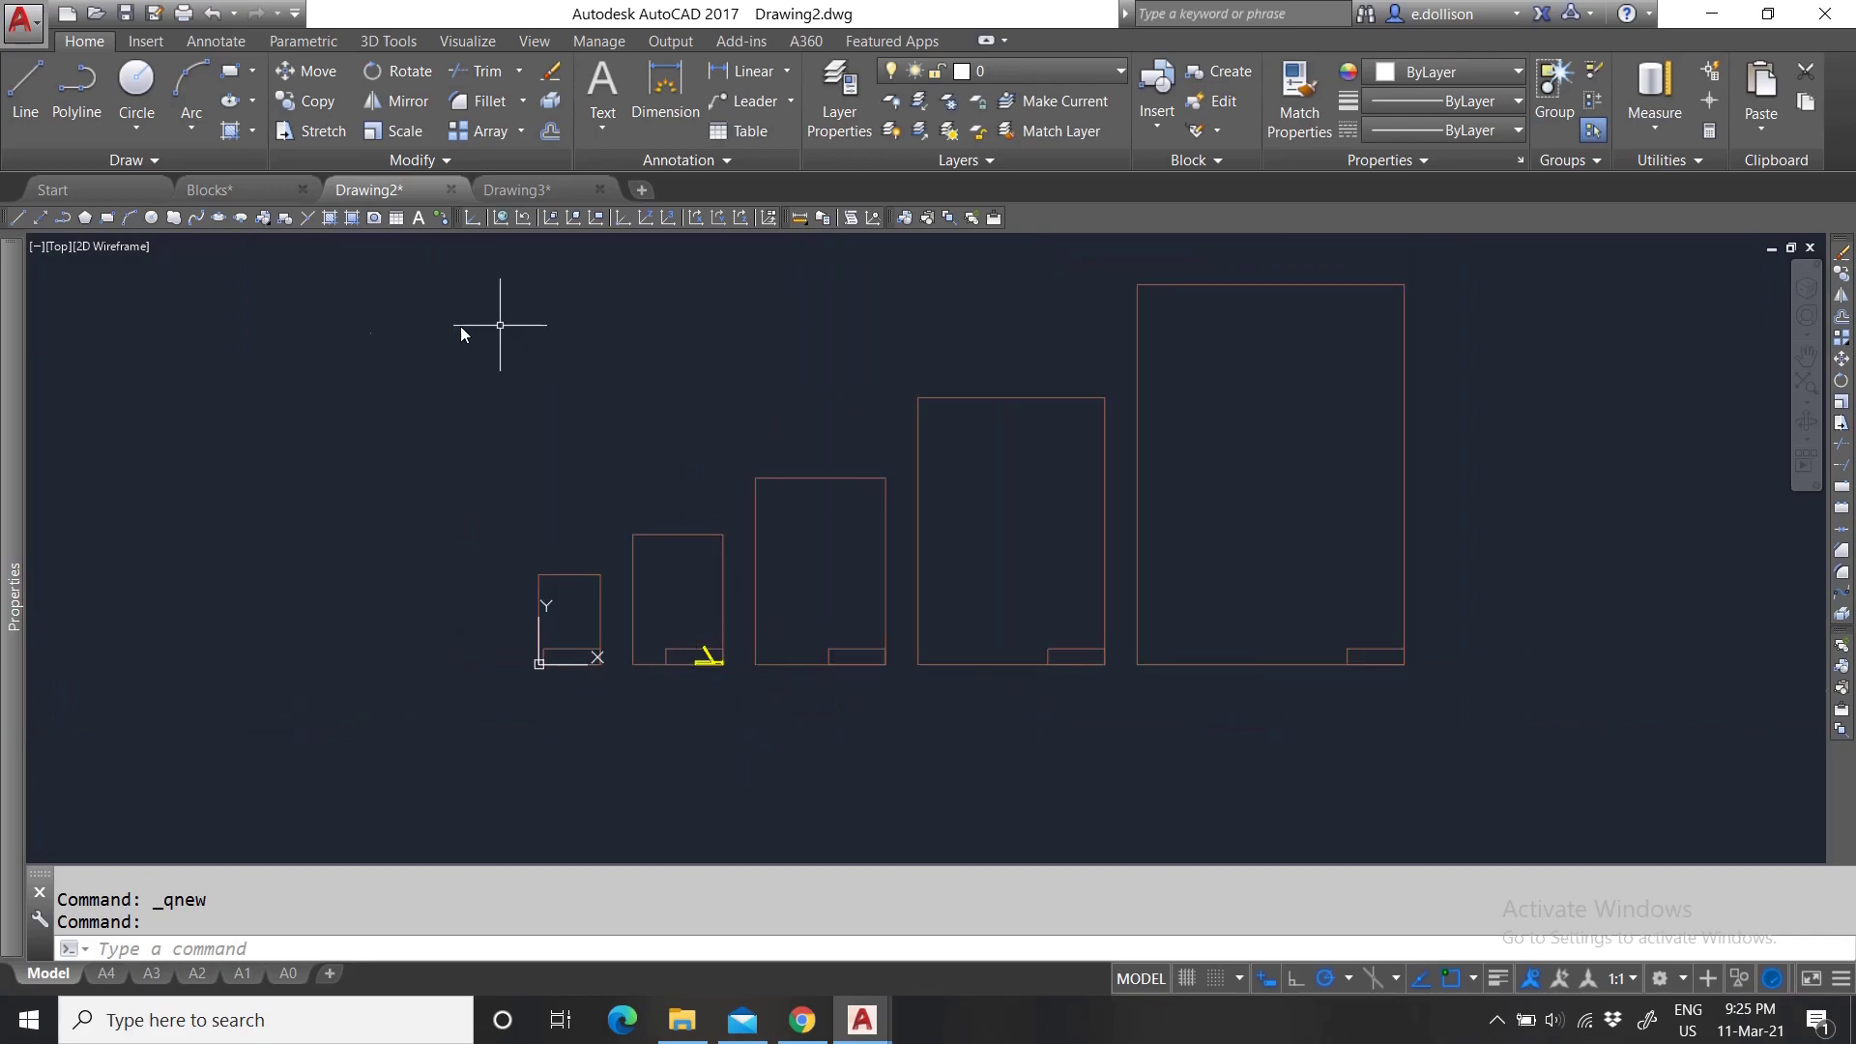
{"action": "scroll", "coordinate": [844, 681], "scroll_direction": "up", "scroll_amount": 2}
{"action": "scroll", "coordinate": [844, 681], "scroll_direction": "up", "scroll_amount": 2}
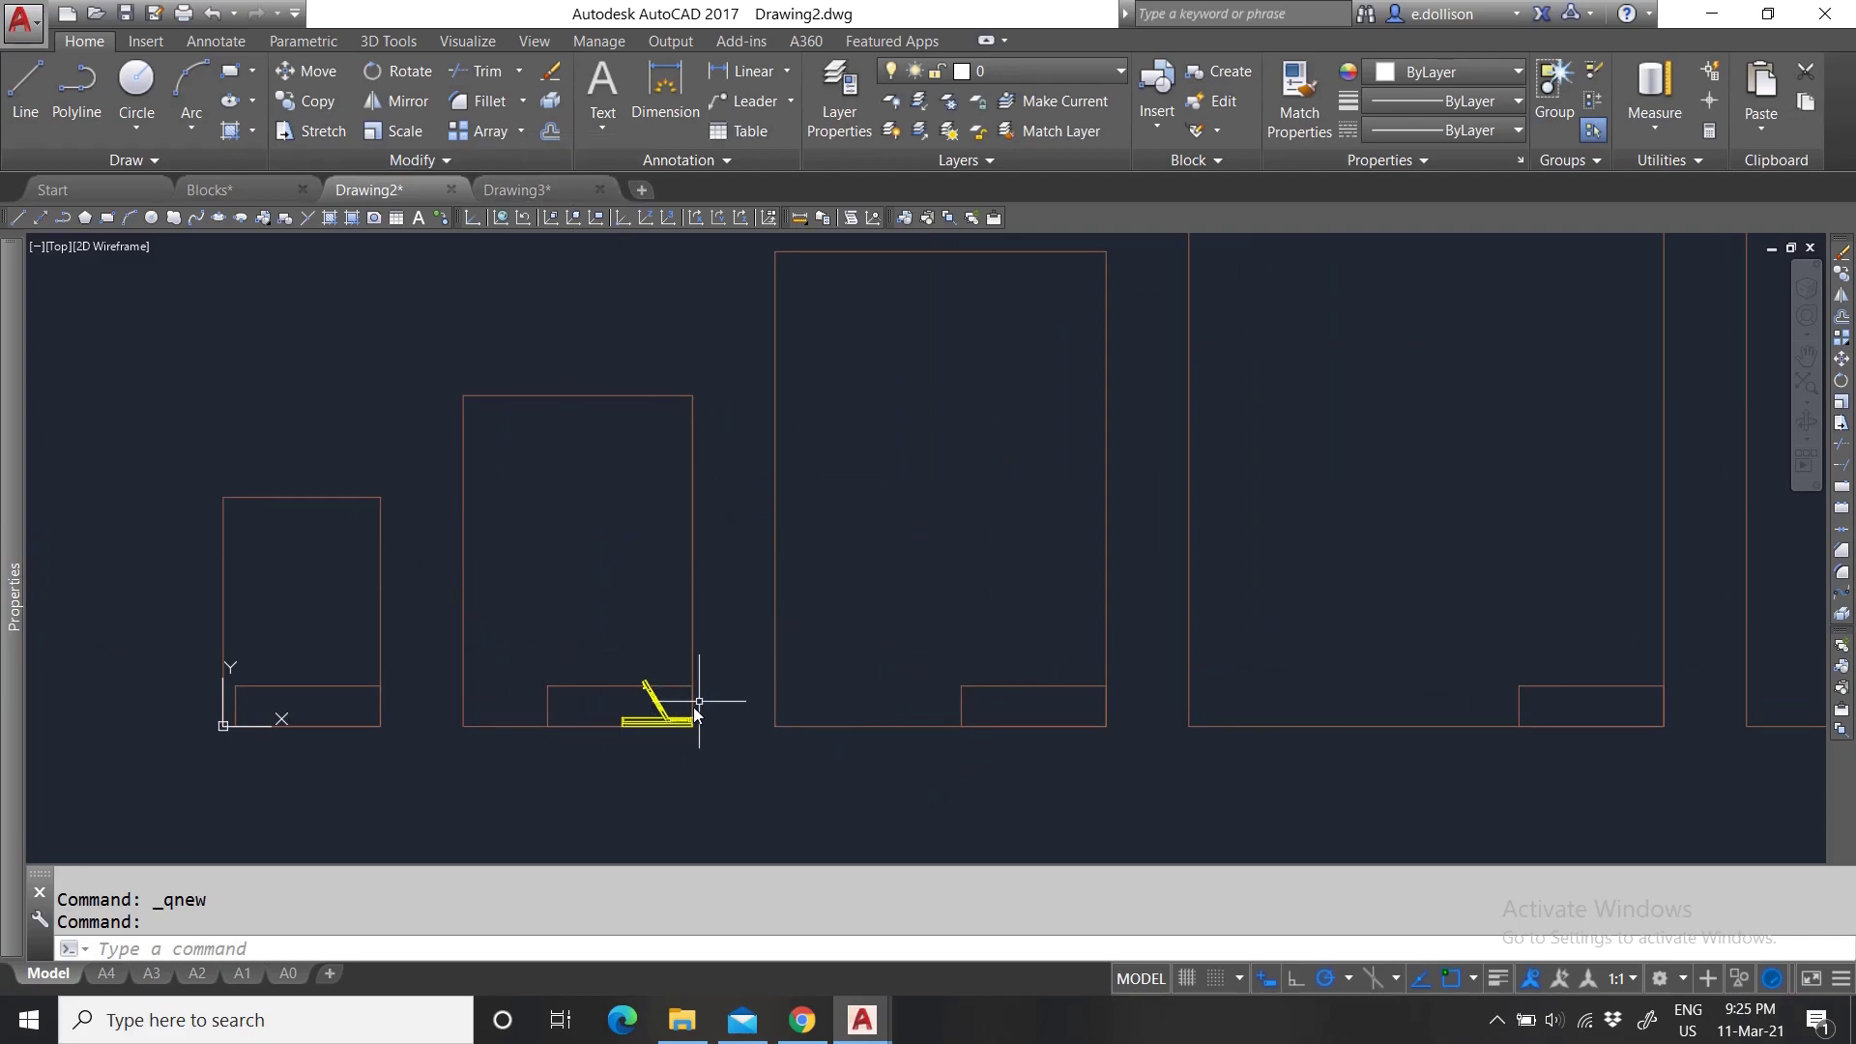
{"action": "left_click", "coordinate": [657, 713]}
{"action": "key", "text": "Escape"}
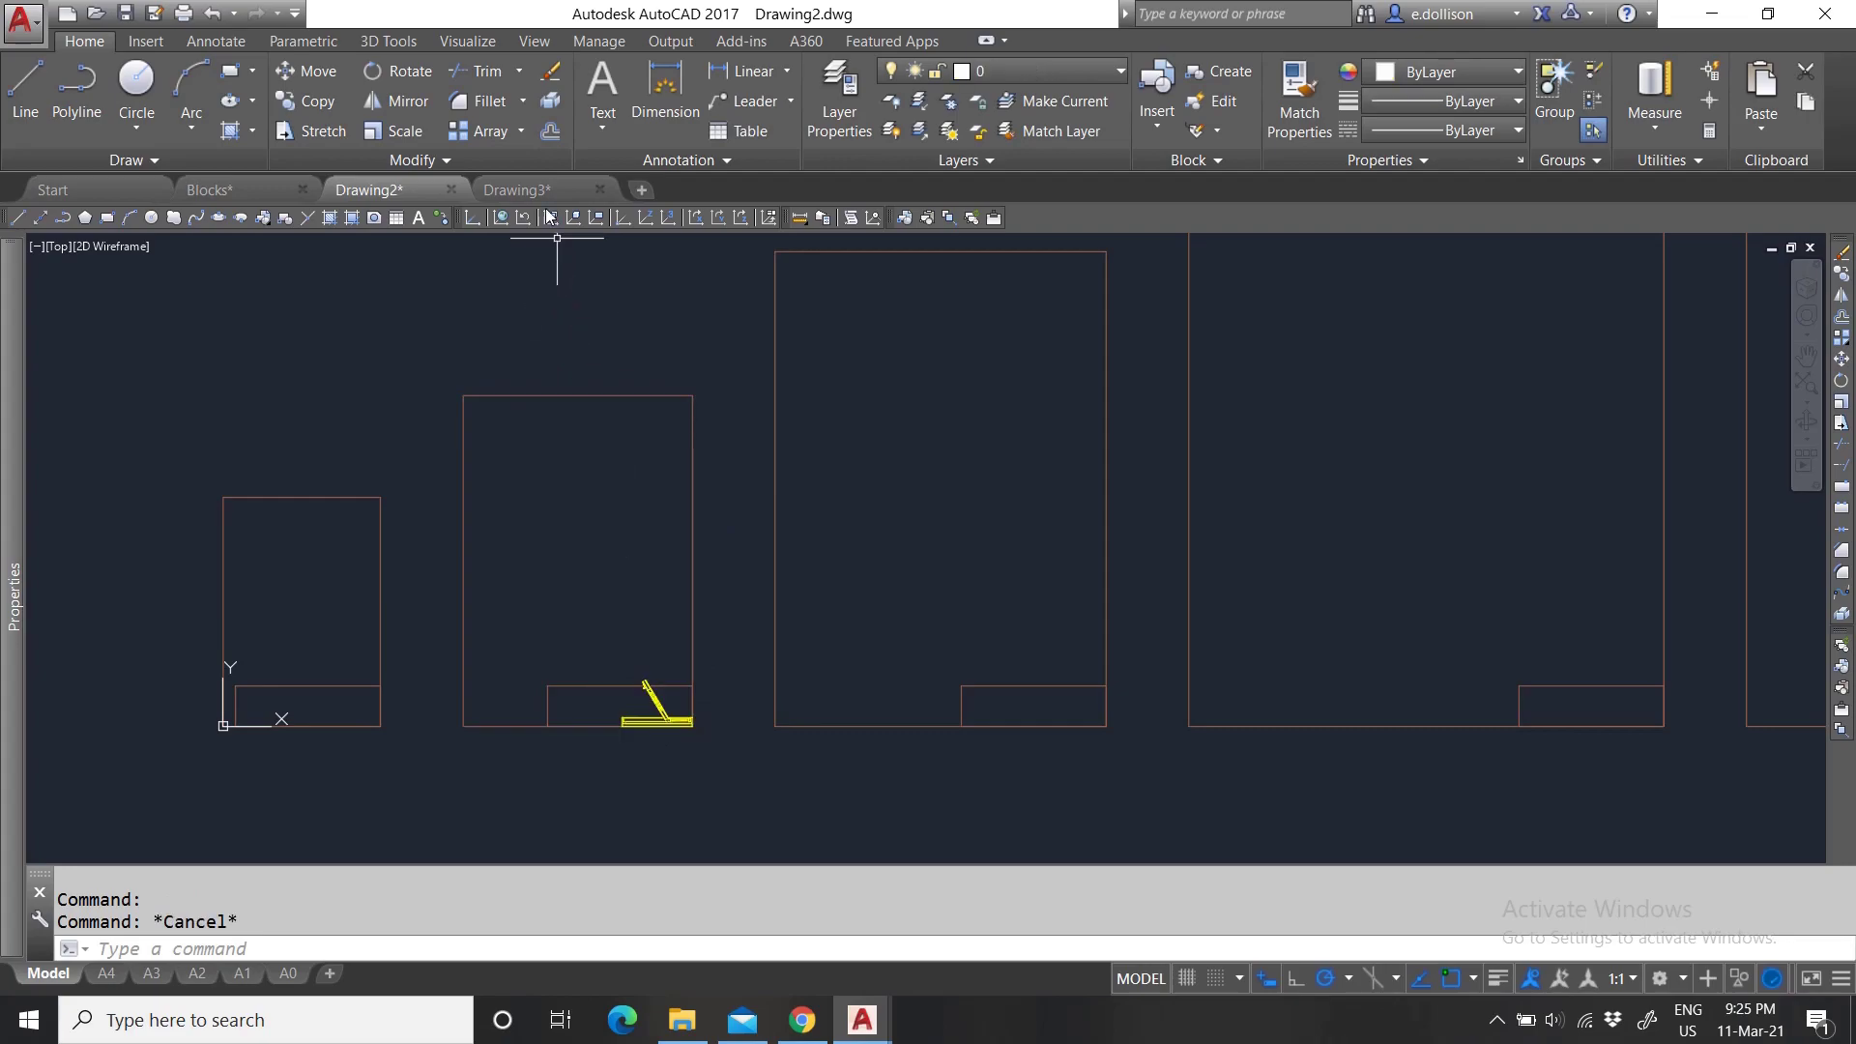
Paste the door into Drawing3 with Paste to Original Coordinates and inspect its placement at the frame's corner.
{"action": "left_click", "coordinate": [542, 194]}
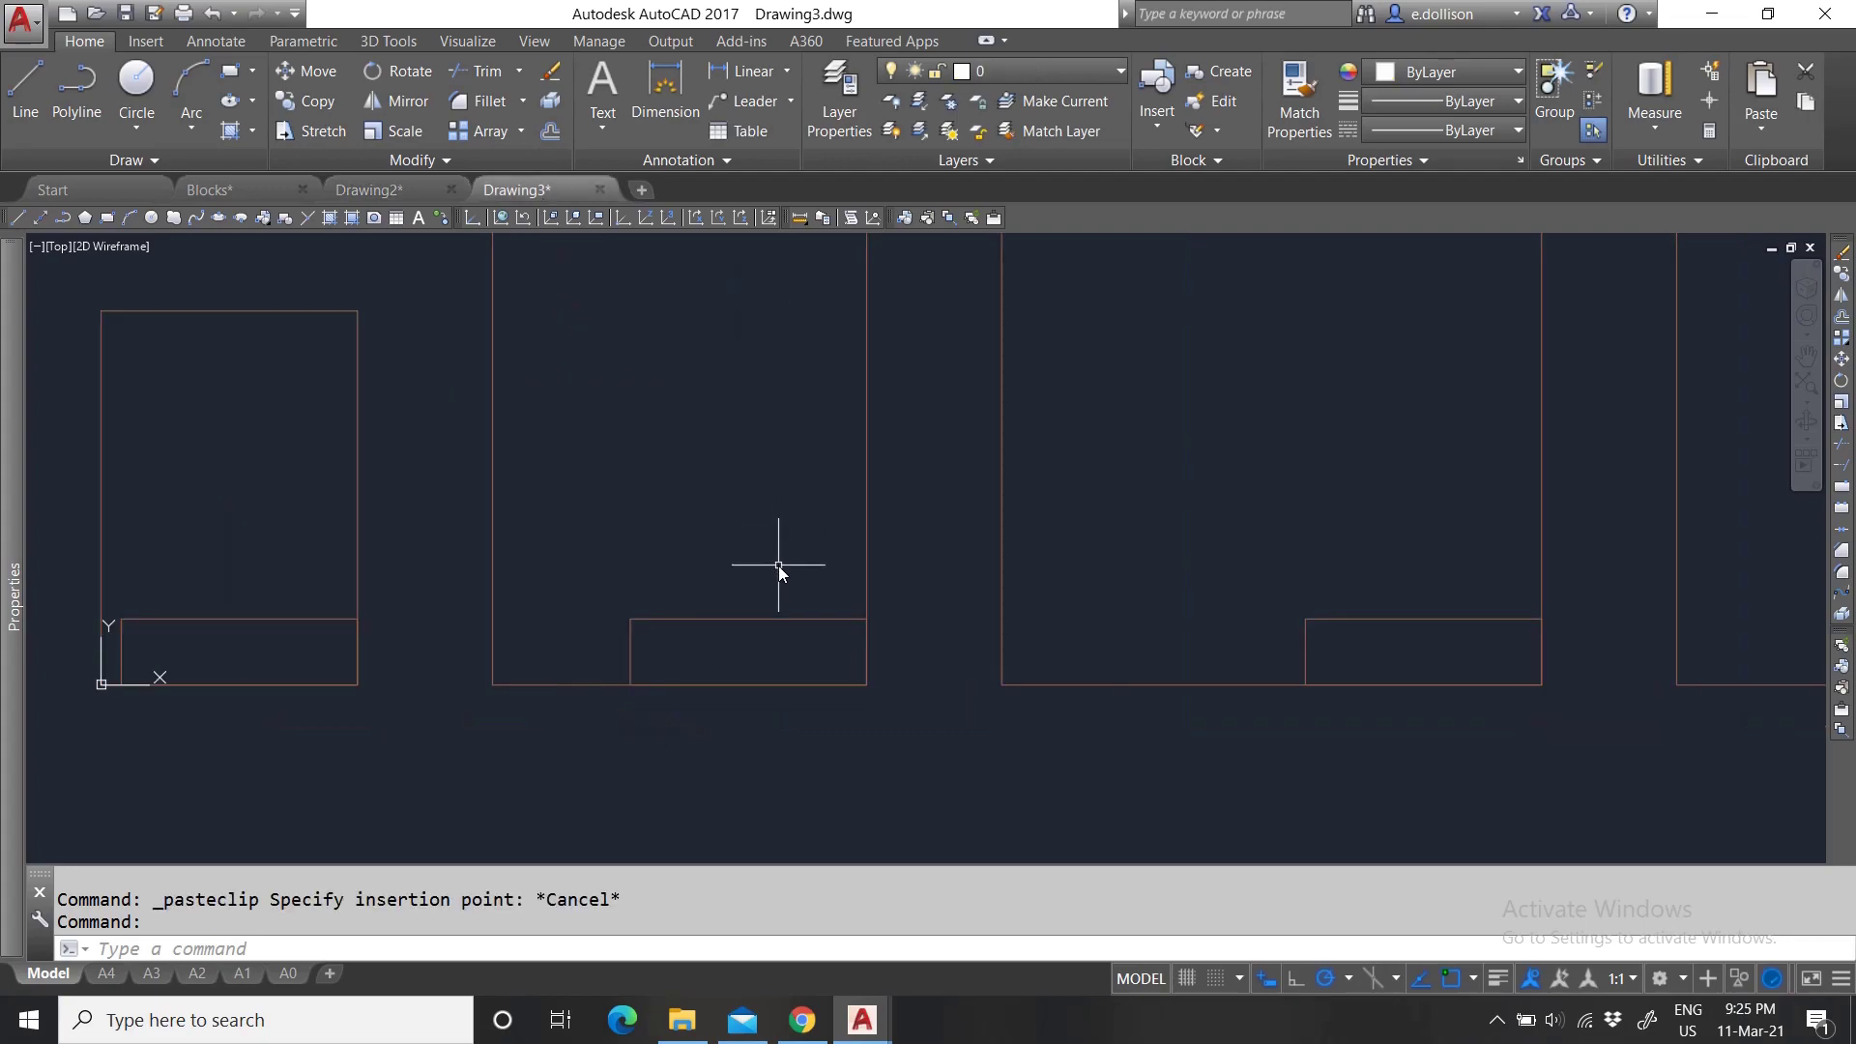
{"action": "left_click", "coordinate": [1760, 123]}
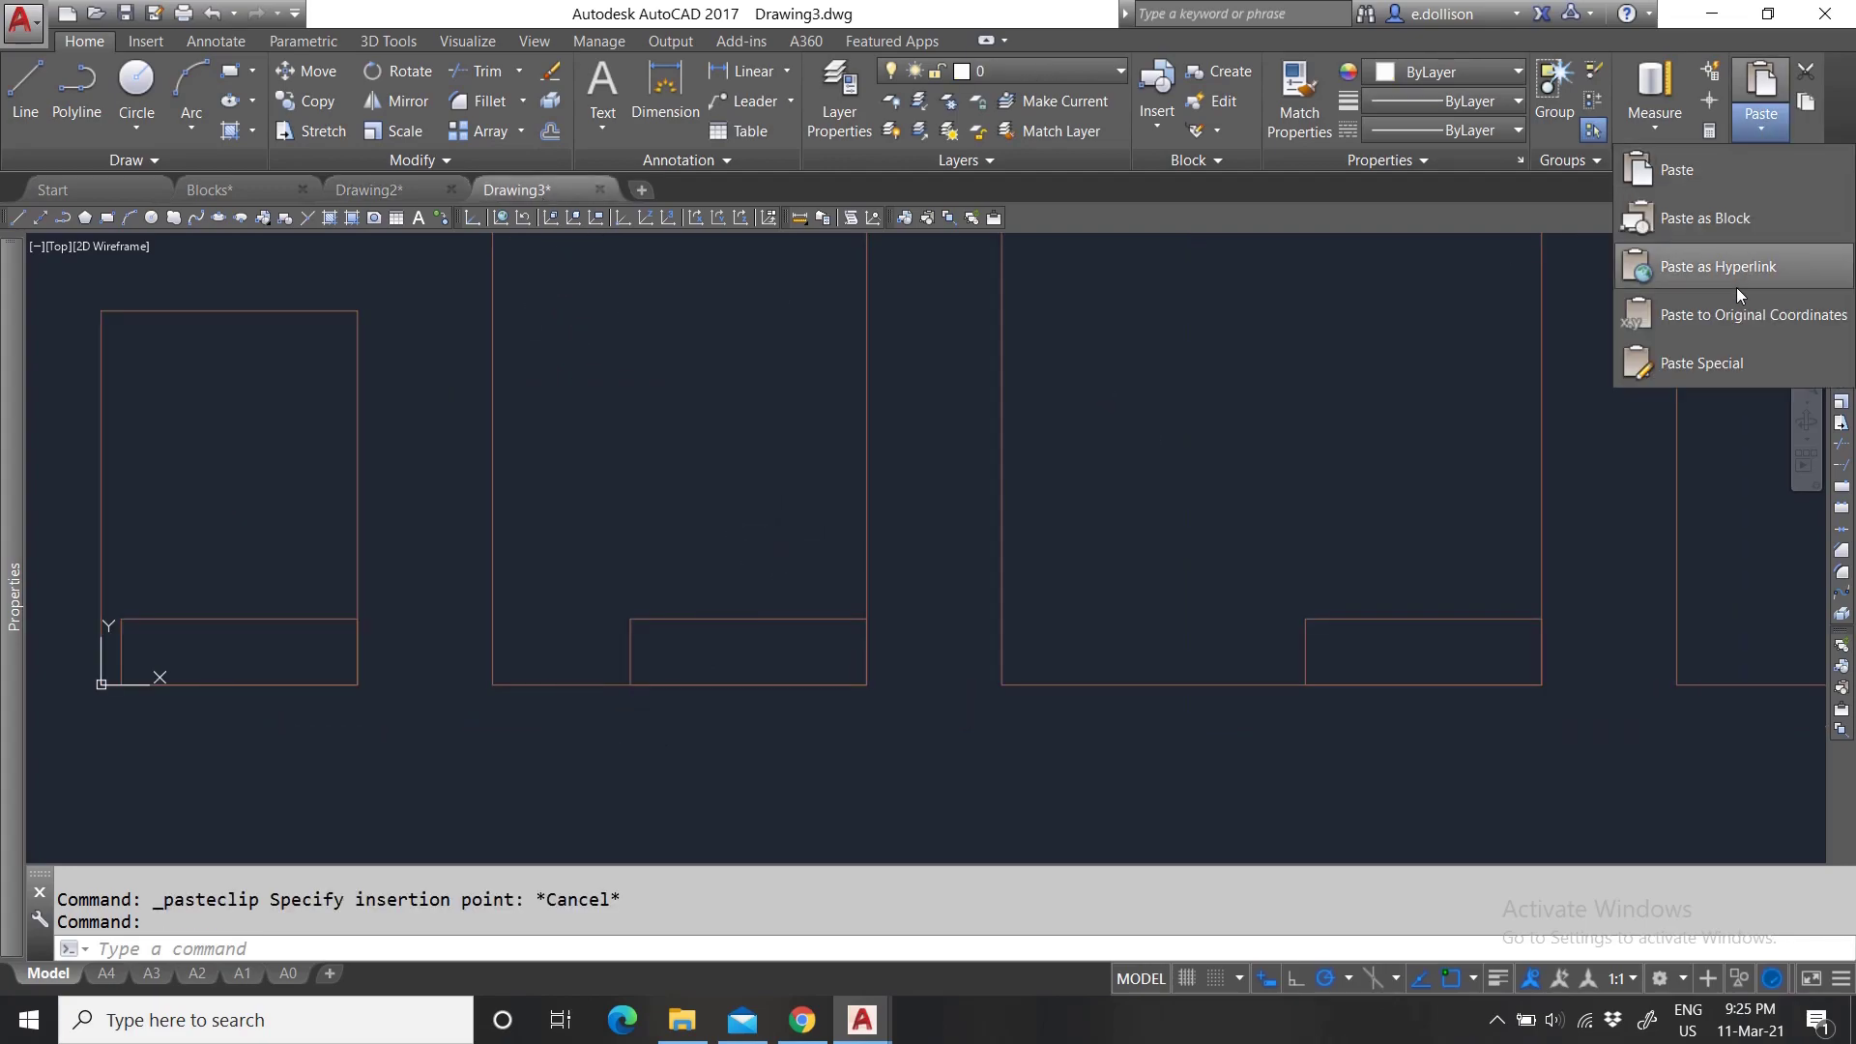
{"action": "left_click", "coordinate": [1727, 311]}
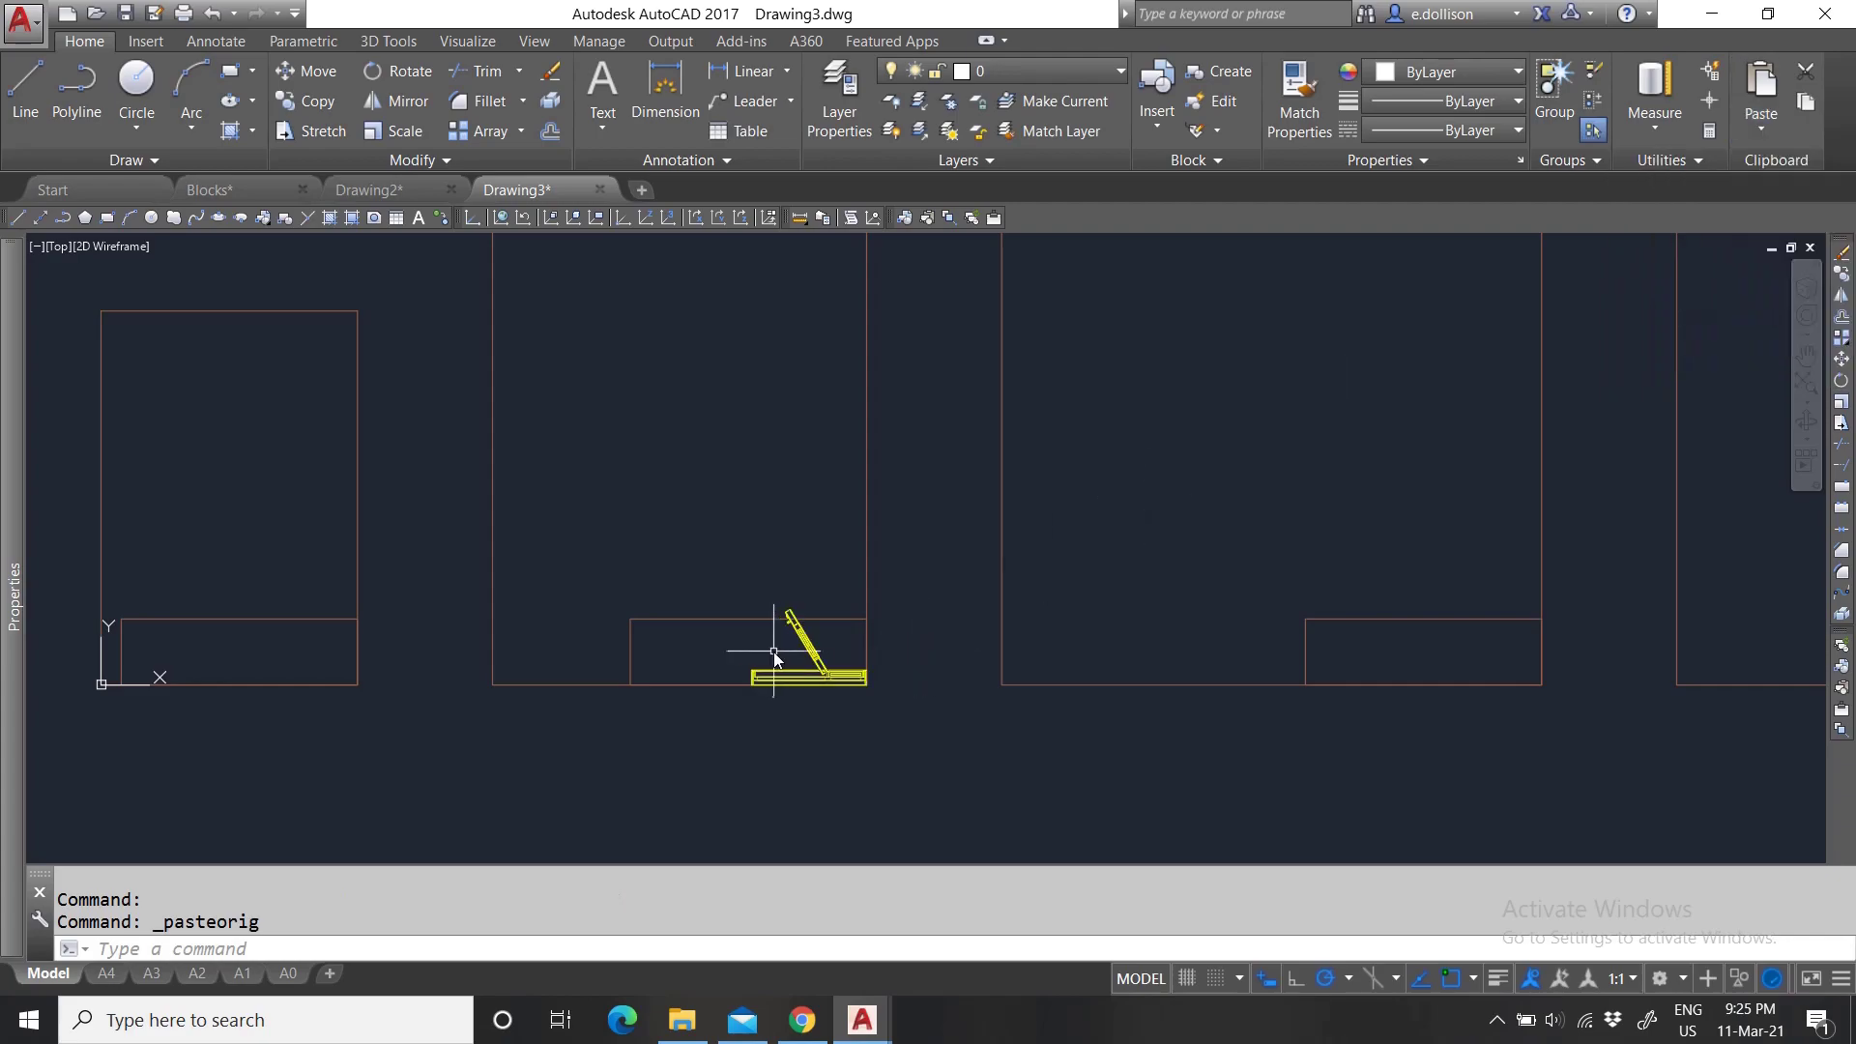
{"action": "scroll", "coordinate": [786, 633], "scroll_direction": "up", "scroll_amount": 4}
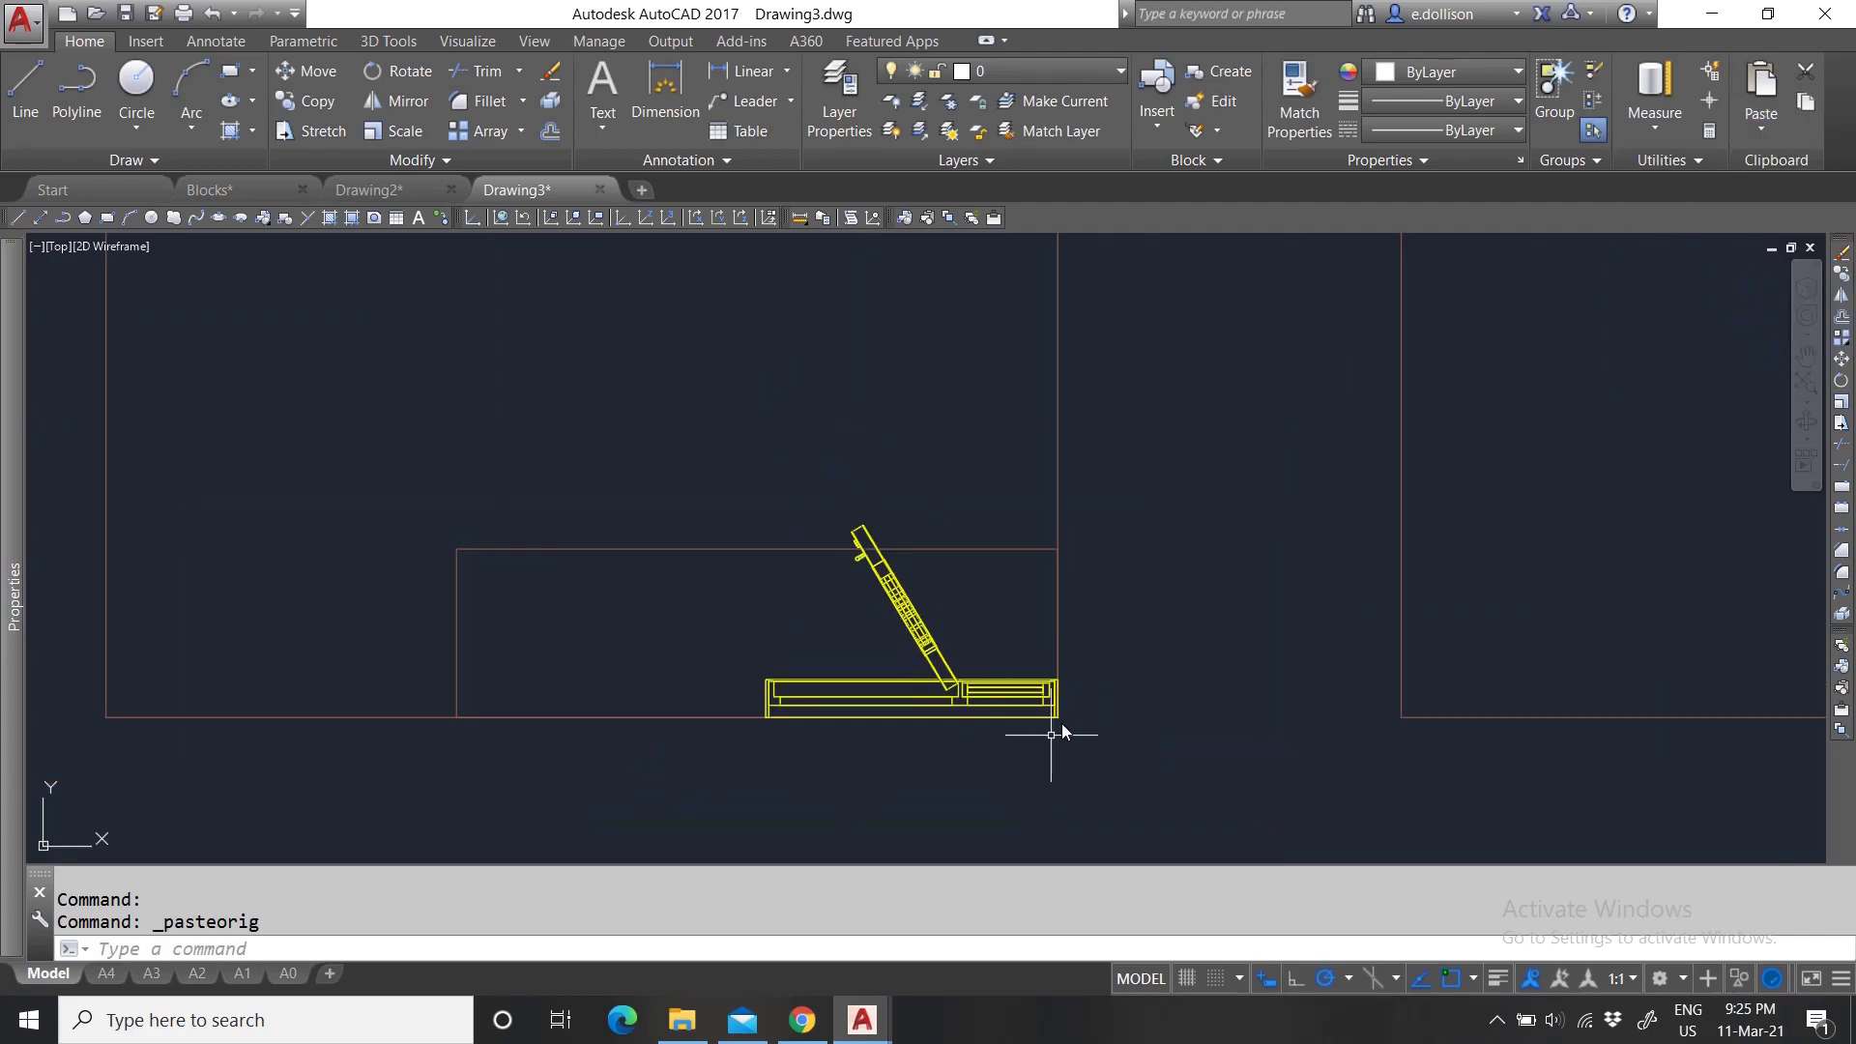
{"action": "scroll", "coordinate": [775, 750], "scroll_direction": "down", "scroll_amount": 4}
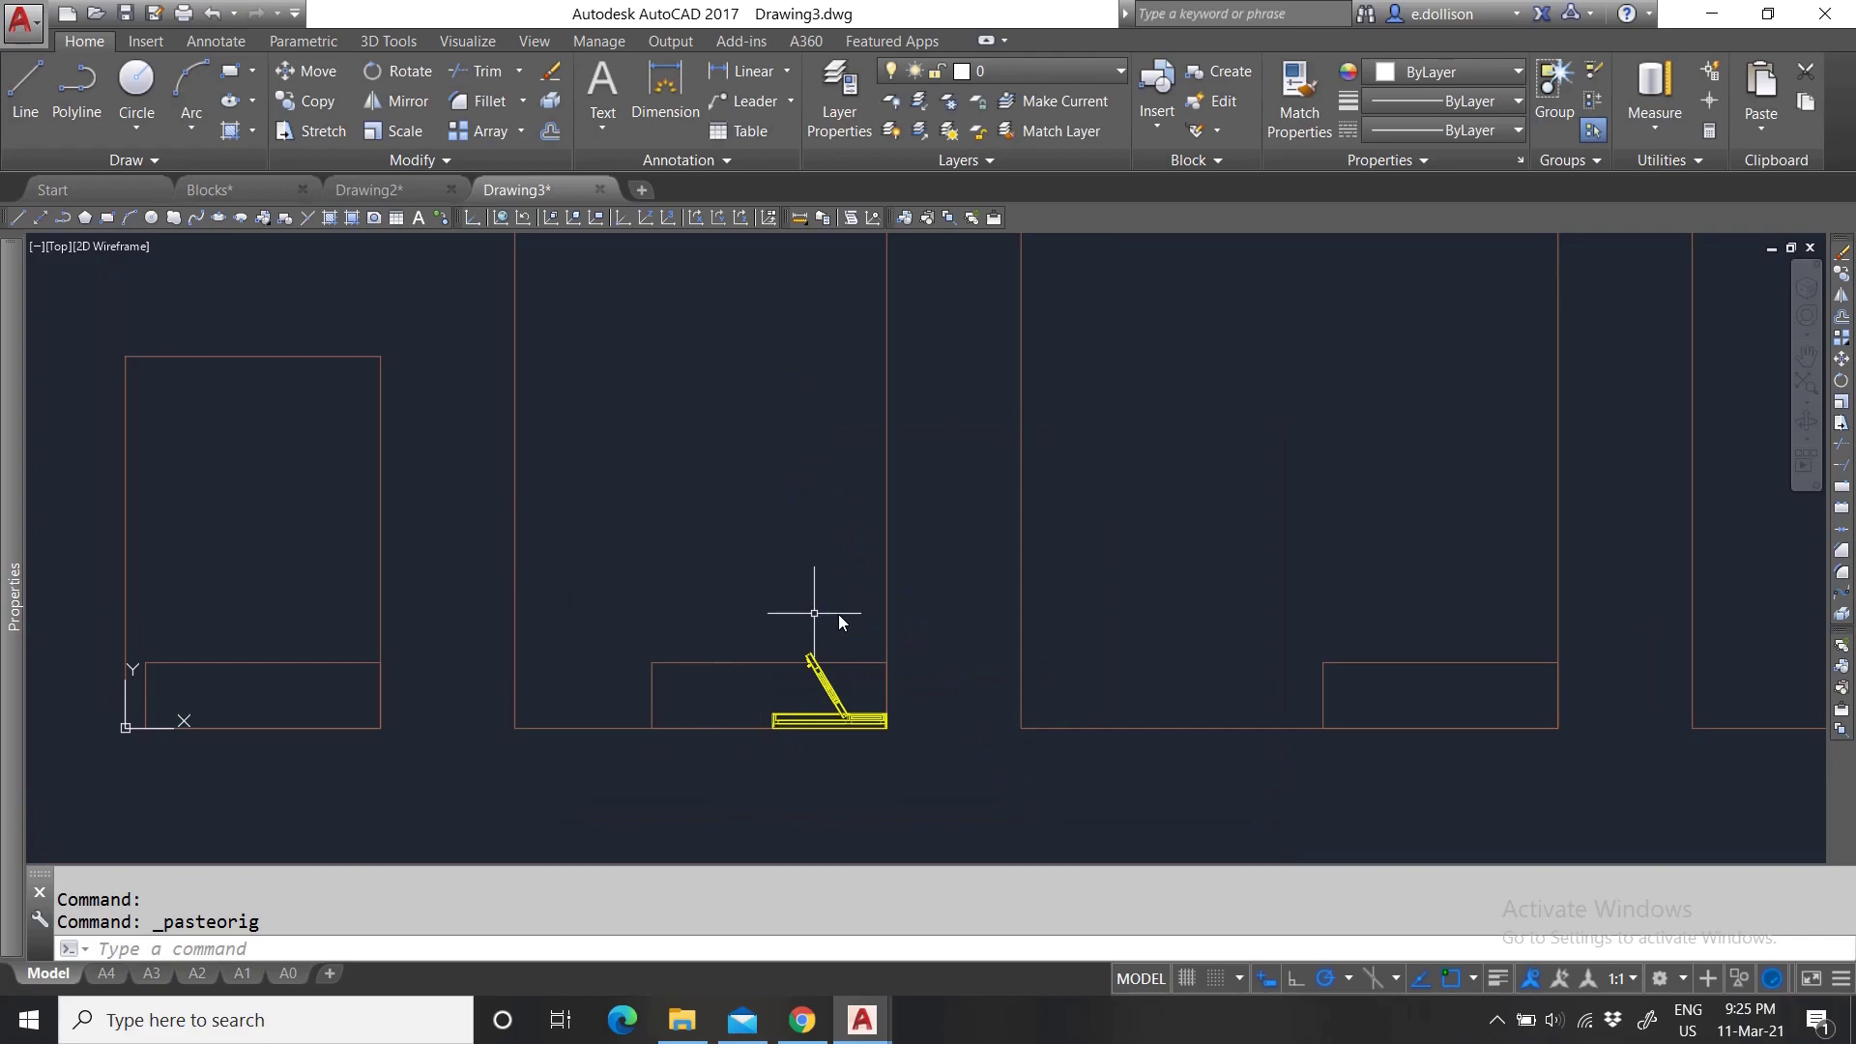
Return to Drawing2 and compare the original door's position with the copy pasted in Drawing3.
{"action": "left_click", "coordinate": [363, 190]}
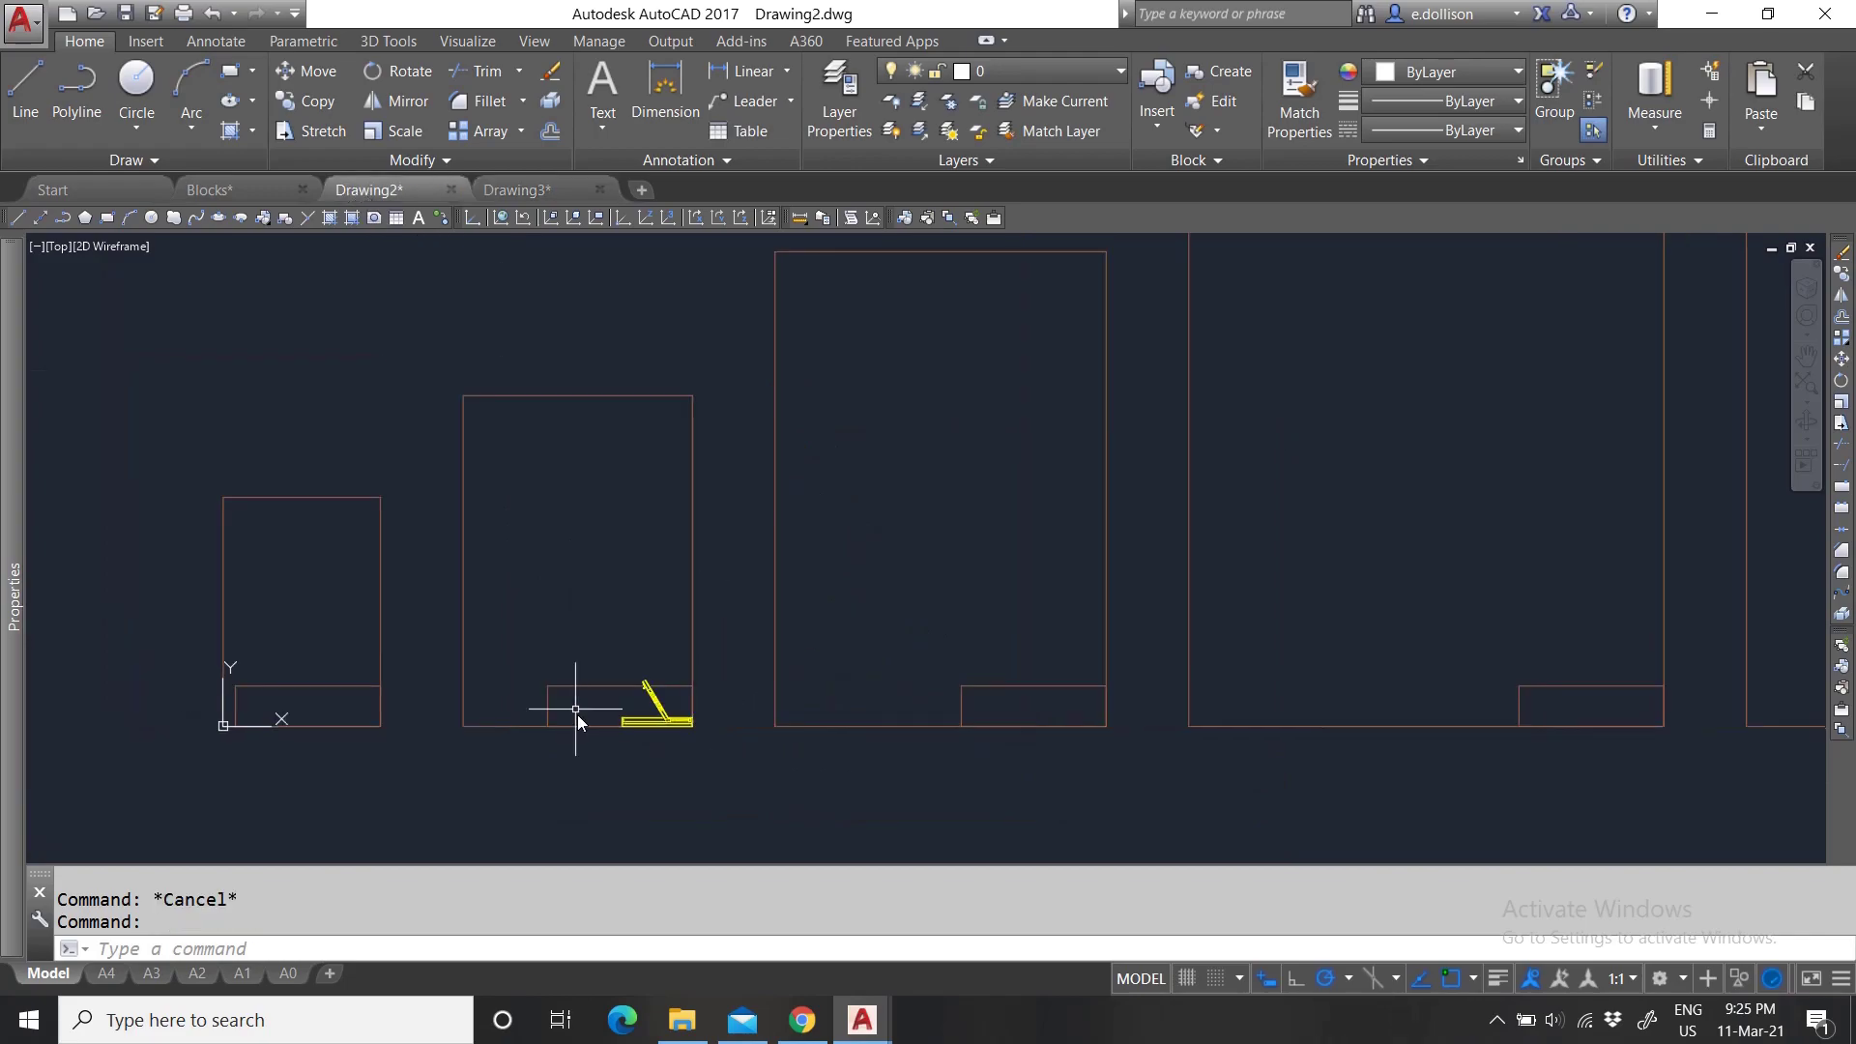
{"action": "scroll", "coordinate": [577, 716], "scroll_direction": "up", "scroll_amount": 4}
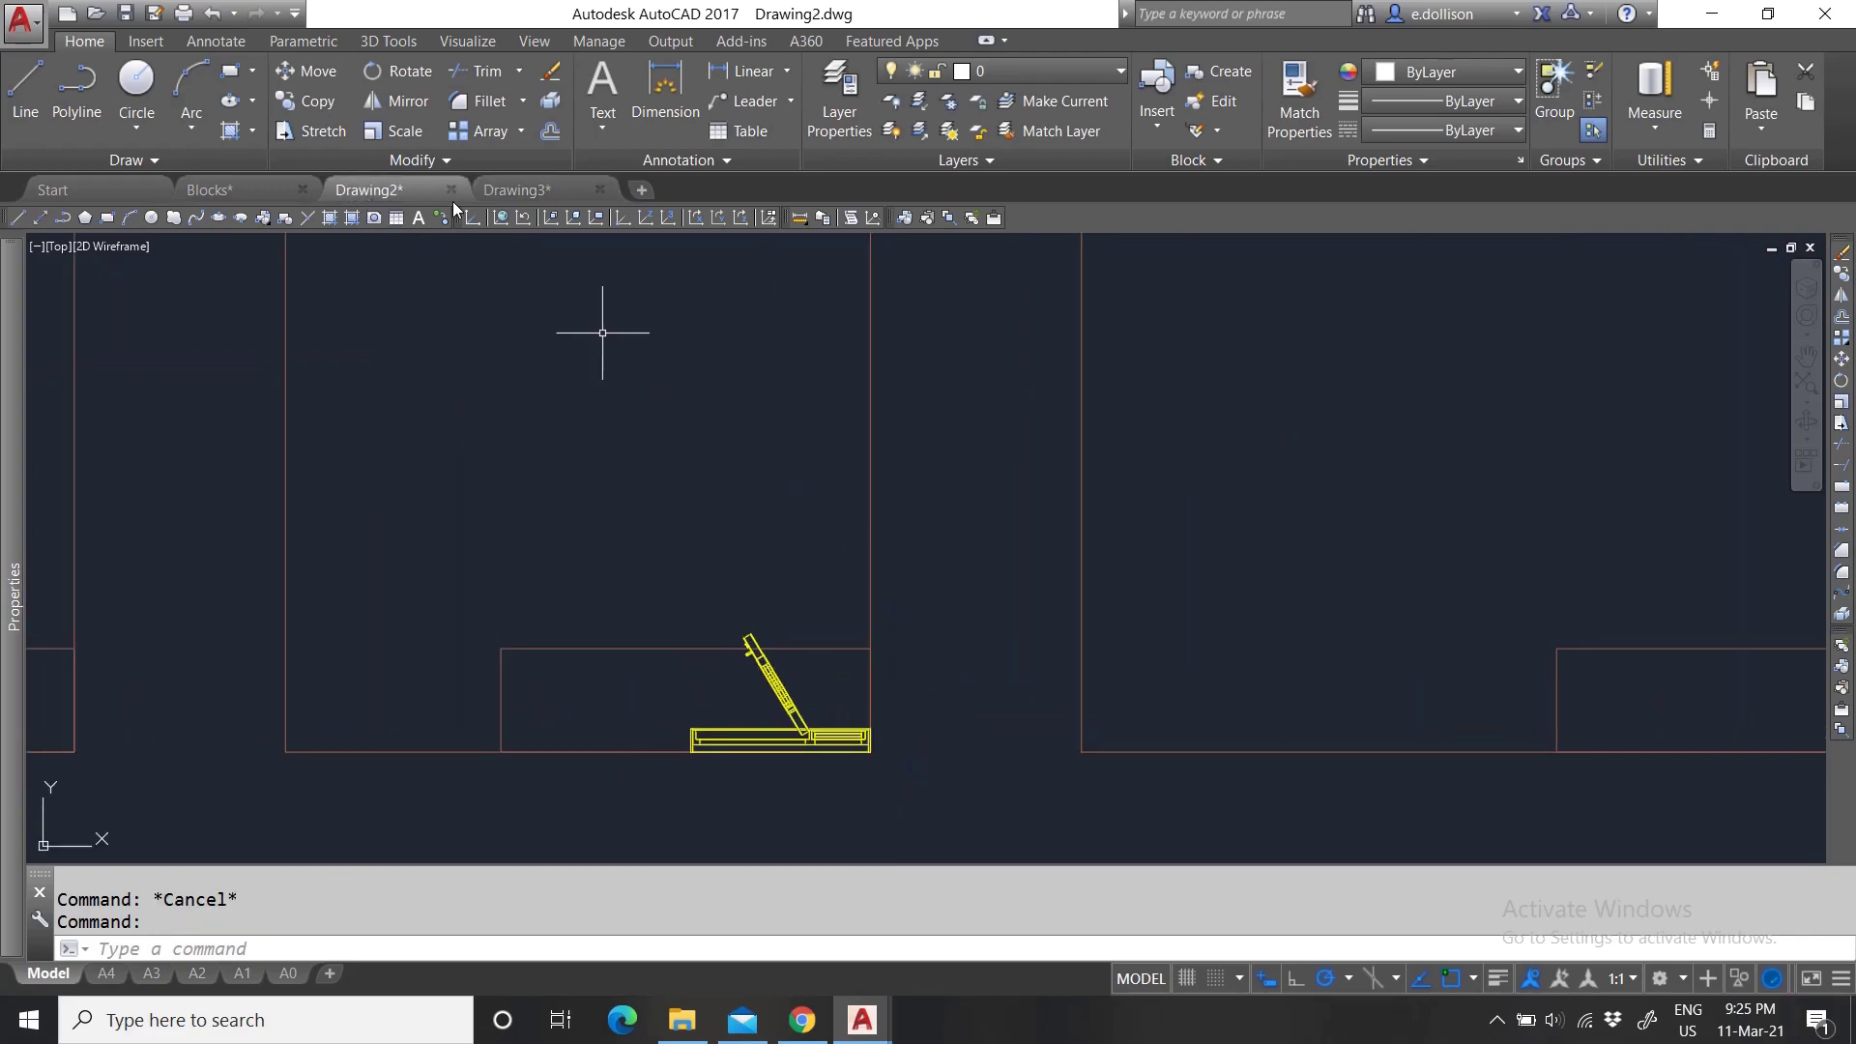
{"action": "scroll", "coordinate": [735, 735], "scroll_direction": "down", "scroll_amount": 4}
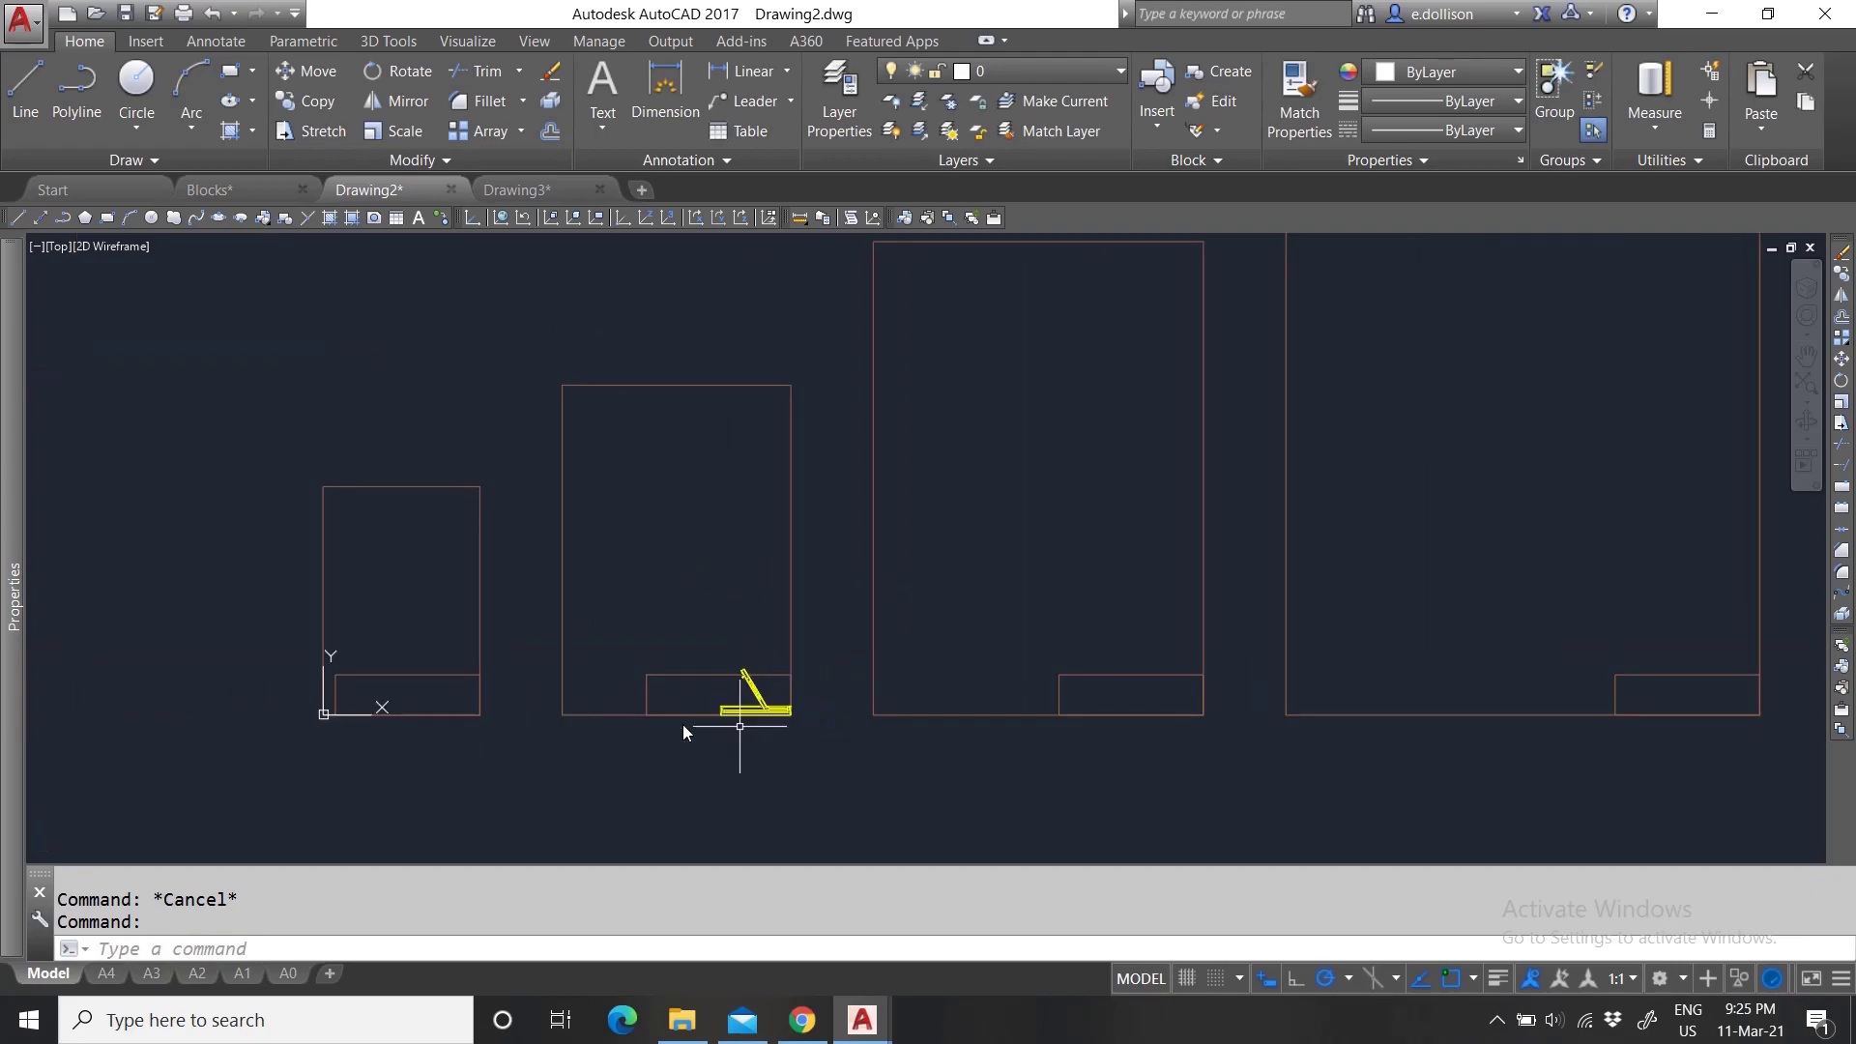
{"action": "scroll", "coordinate": [749, 744], "scroll_direction": "up", "scroll_amount": 2}
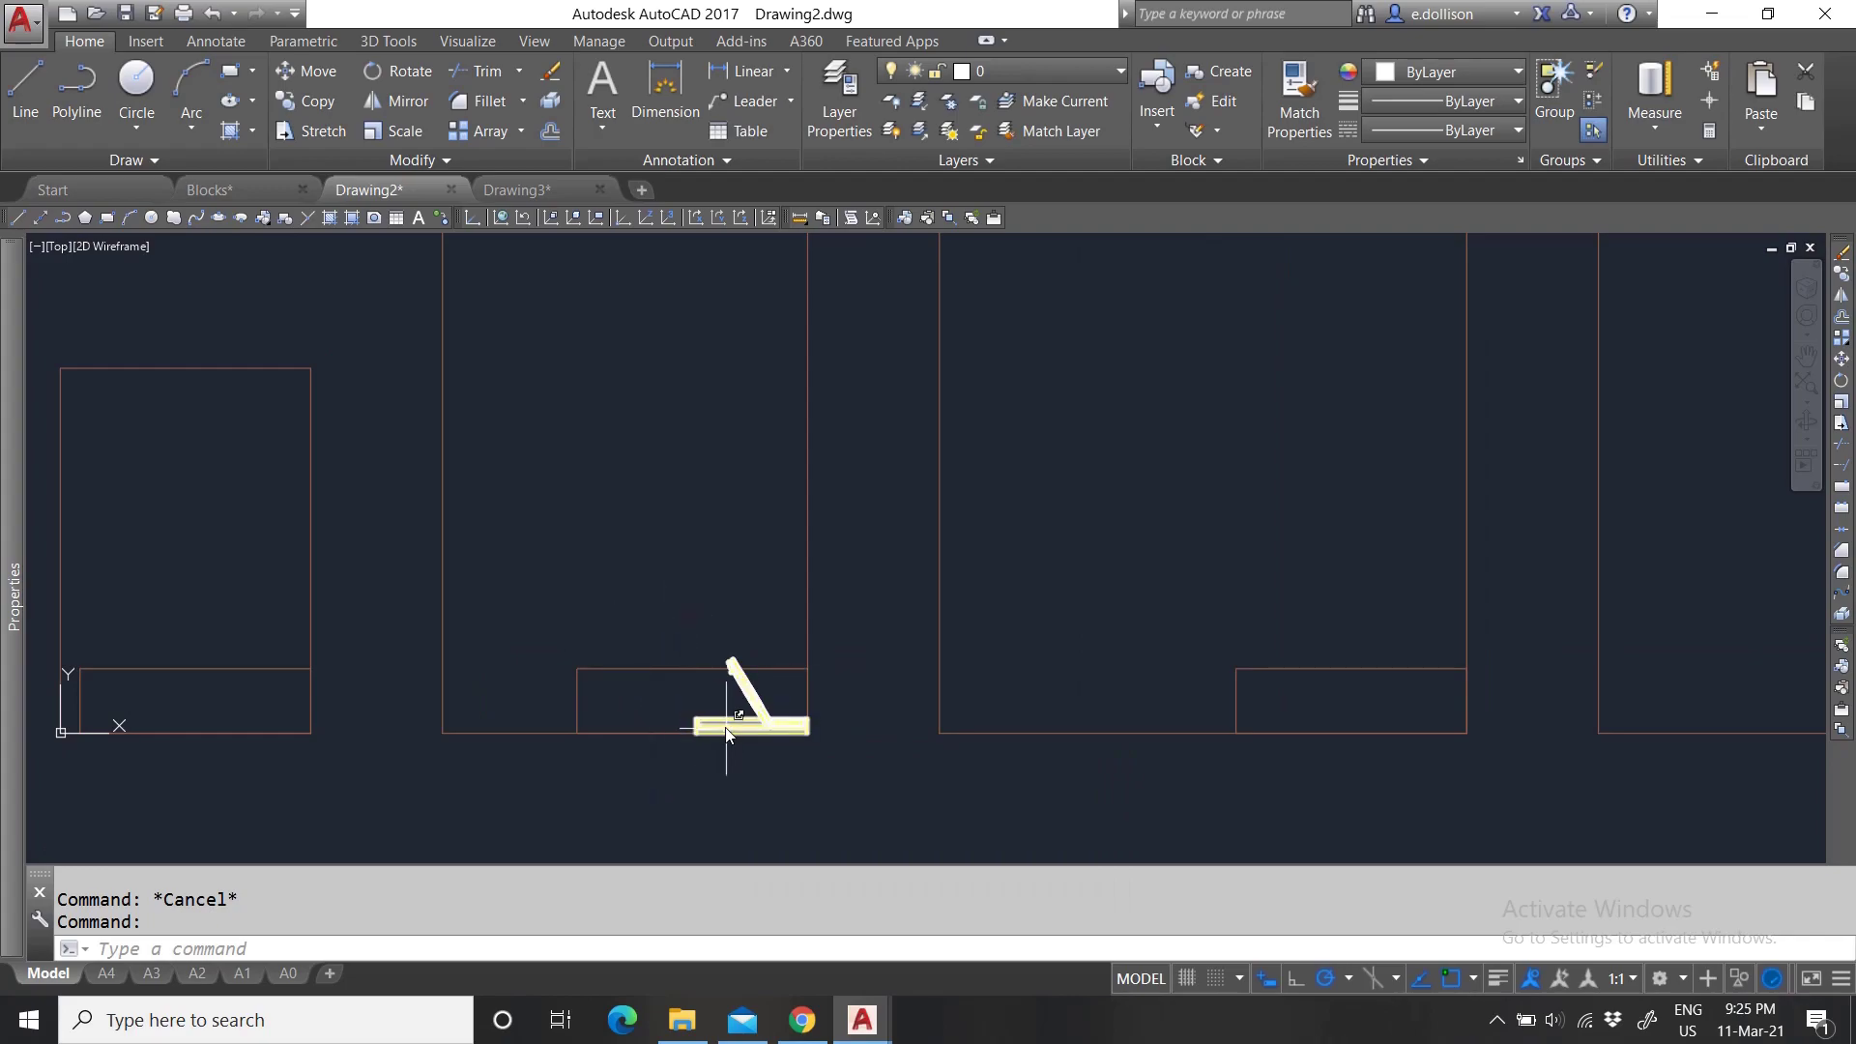
Close Drawing3 and Drawing2 without saving their changes.
{"action": "left_click", "coordinate": [763, 730]}
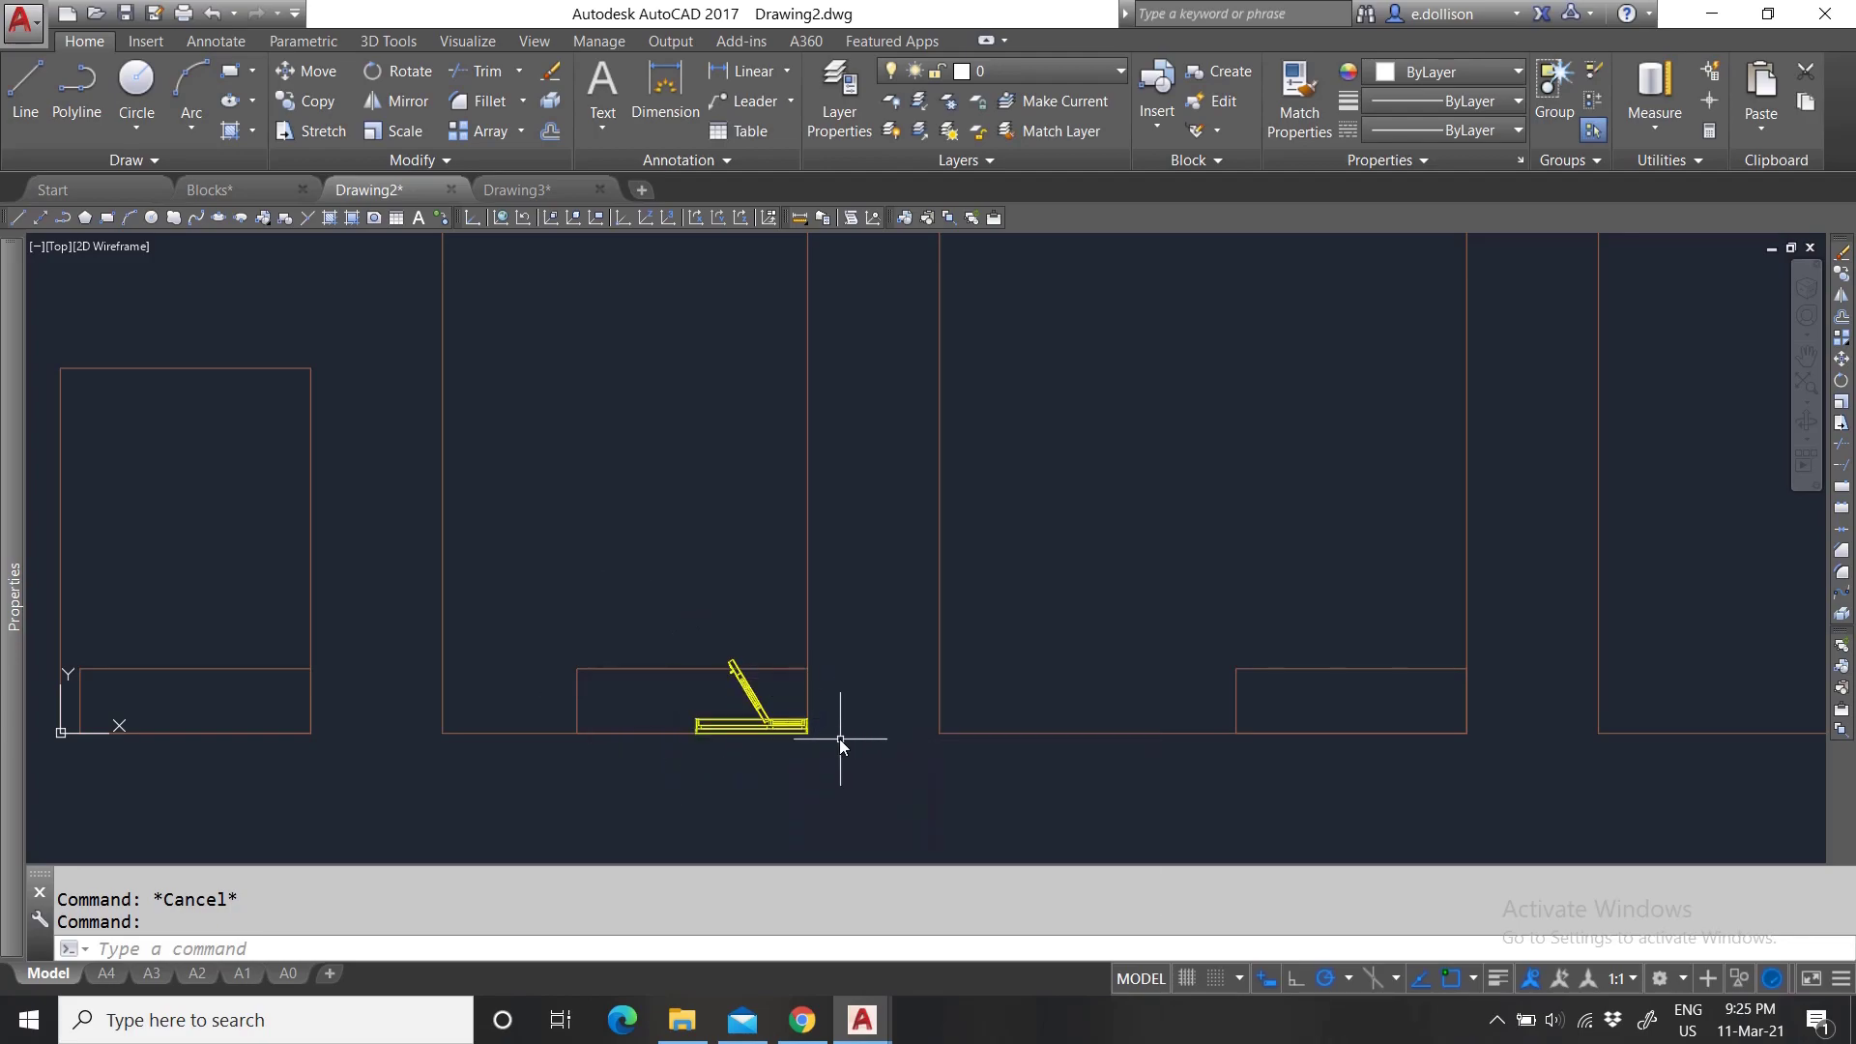
{"action": "left_click", "coordinate": [557, 193]}
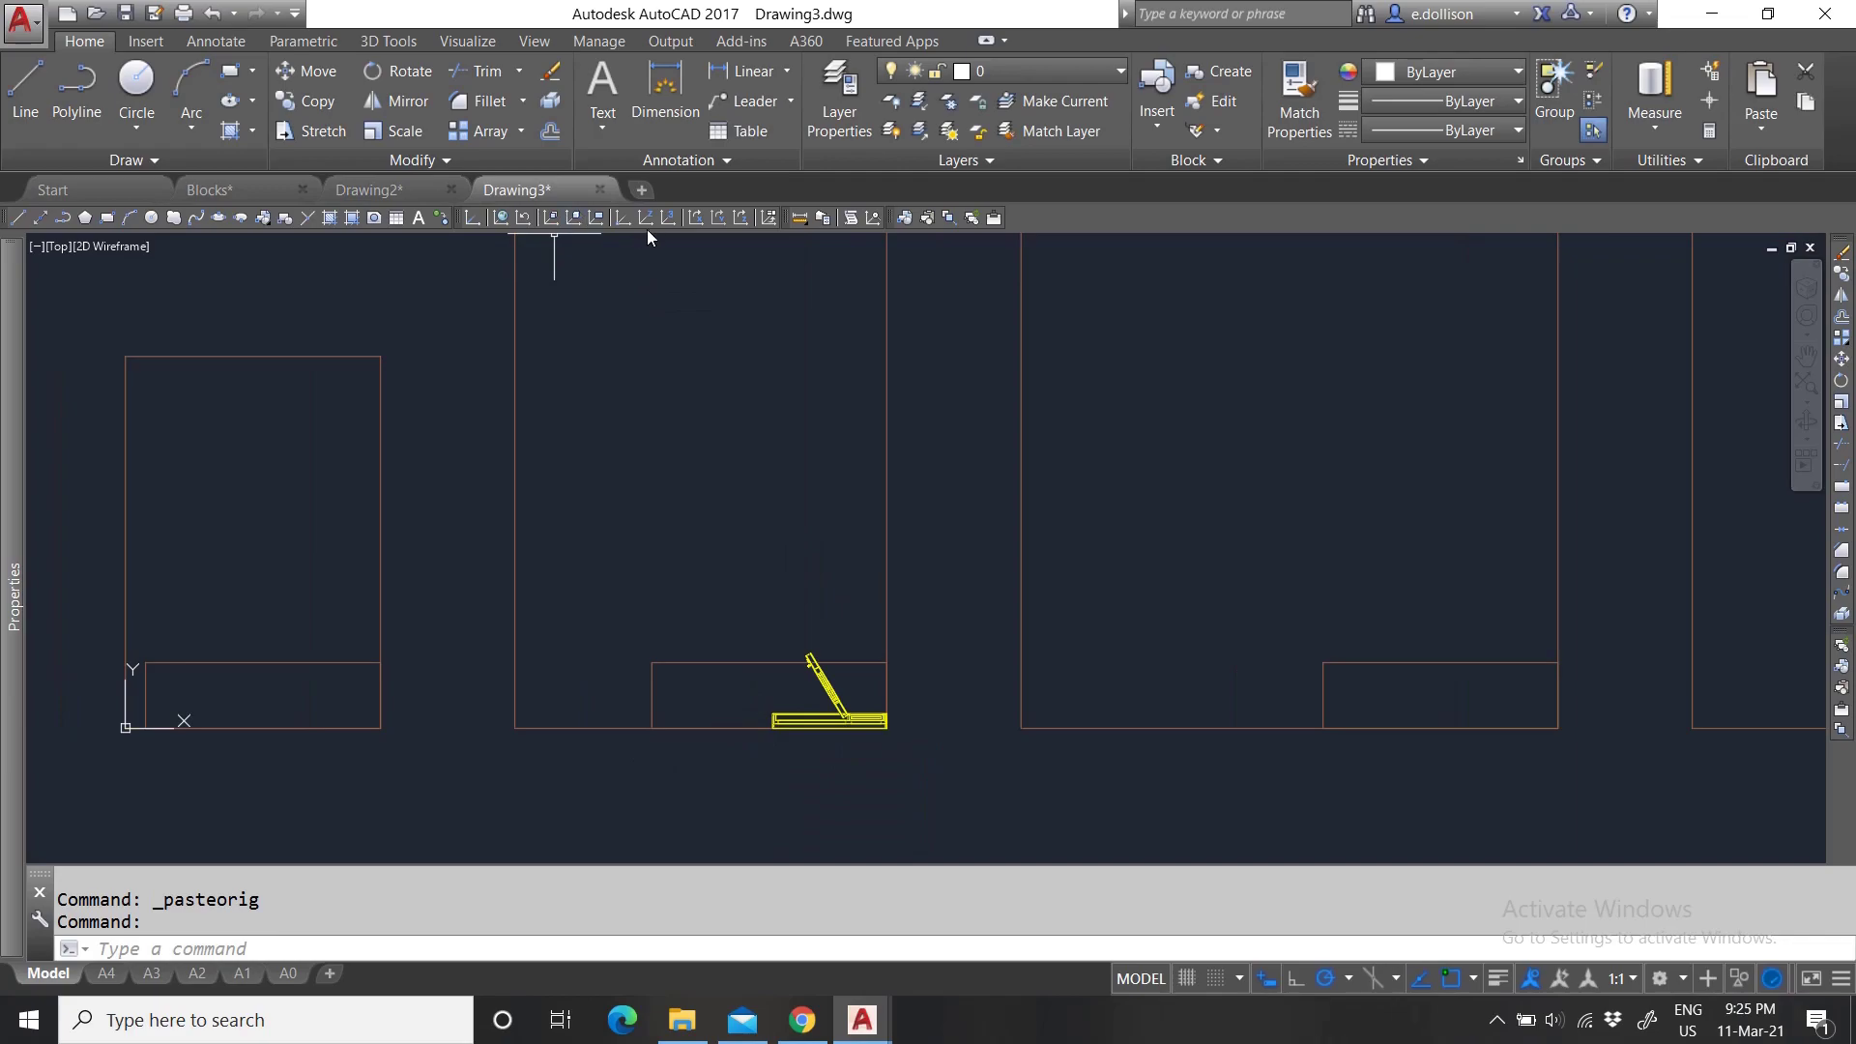
{"action": "left_click", "coordinate": [599, 190]}
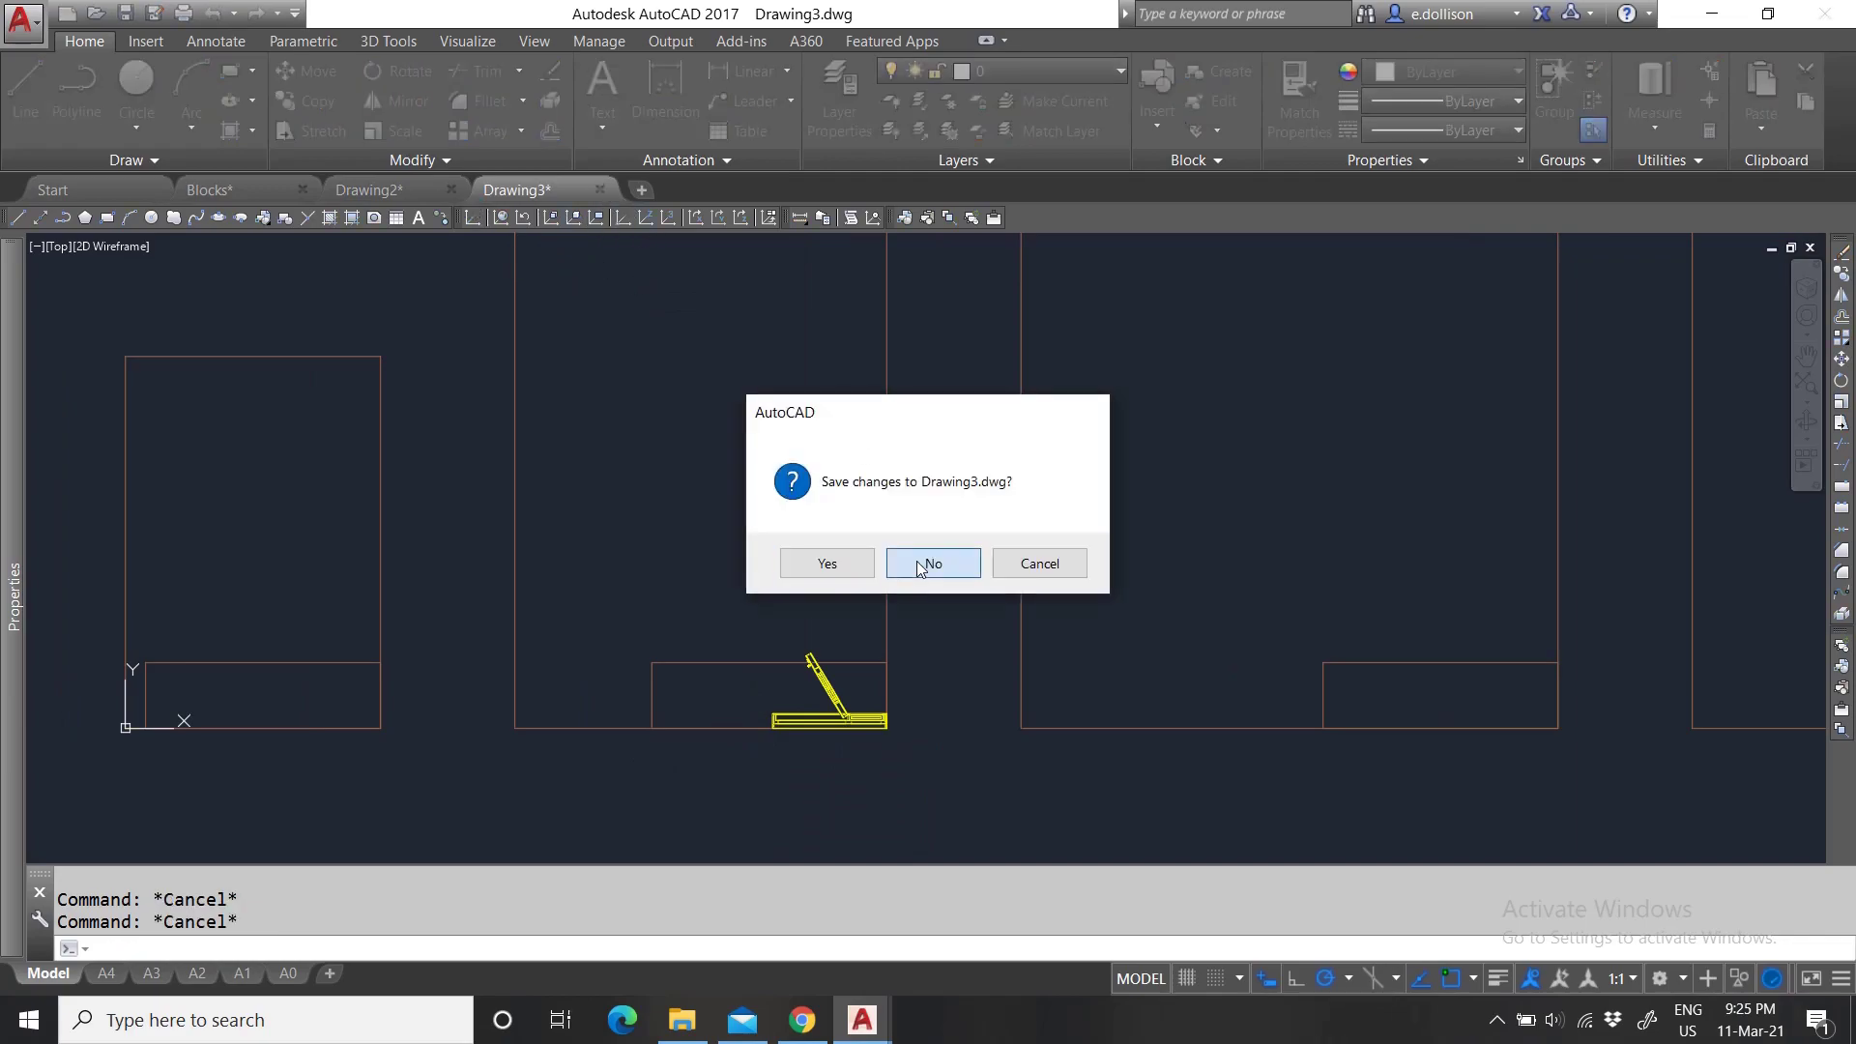
{"action": "left_click", "coordinate": [918, 564]}
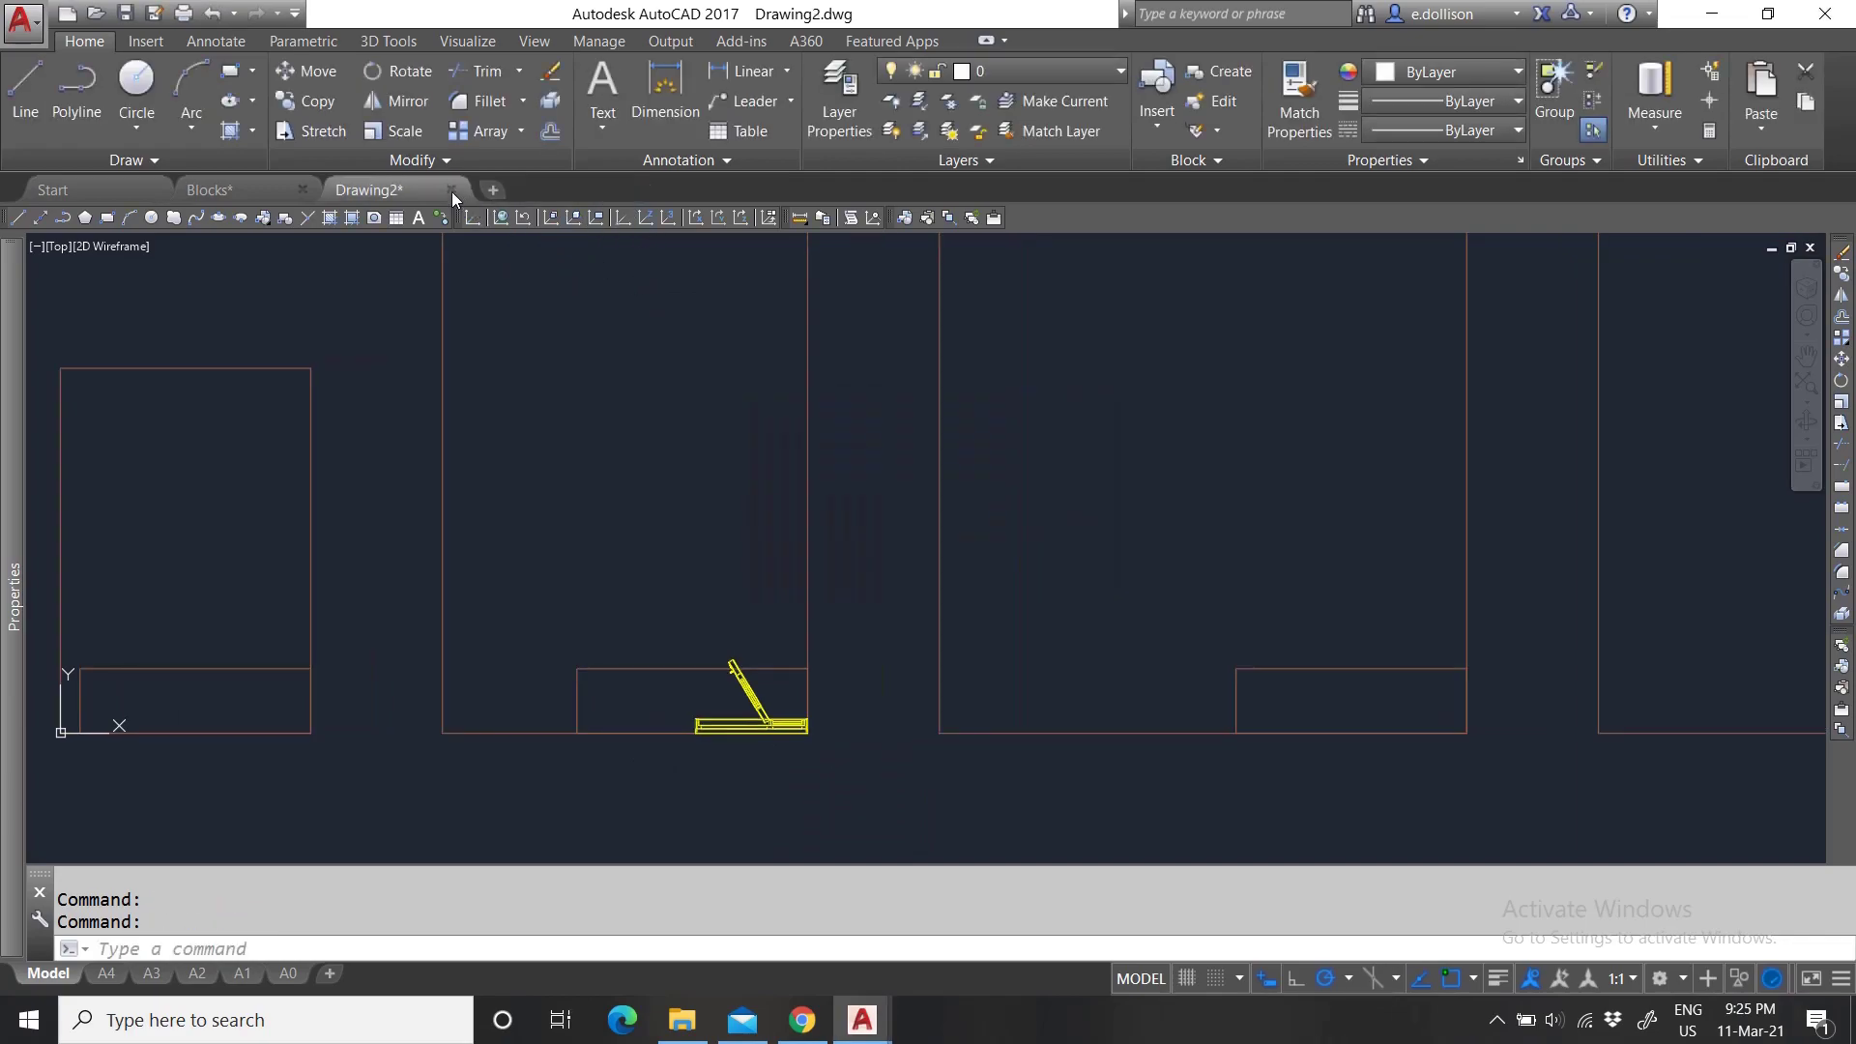
{"action": "left_click", "coordinate": [934, 563]}
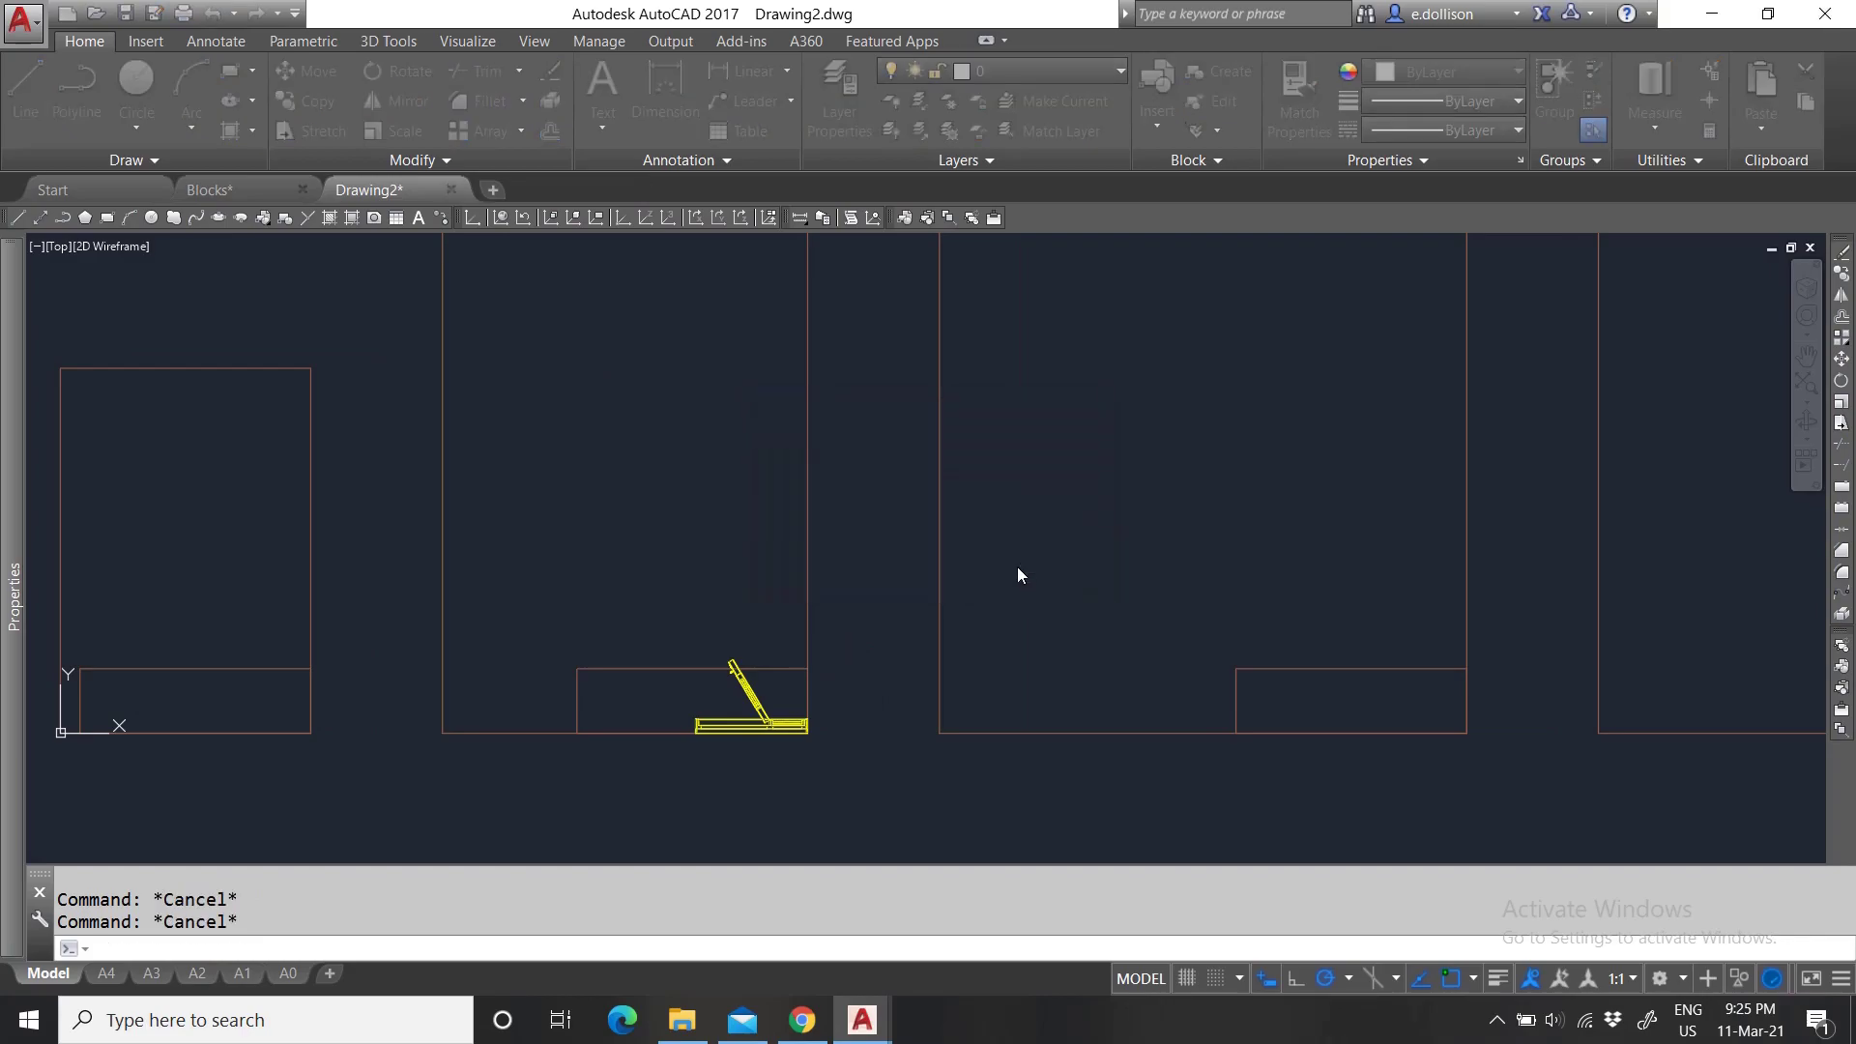
Review the paste options in the Blocks drawing and switch to its A4-R layout.
{"action": "scroll", "coordinate": [978, 561], "scroll_direction": "down", "scroll_amount": 10}
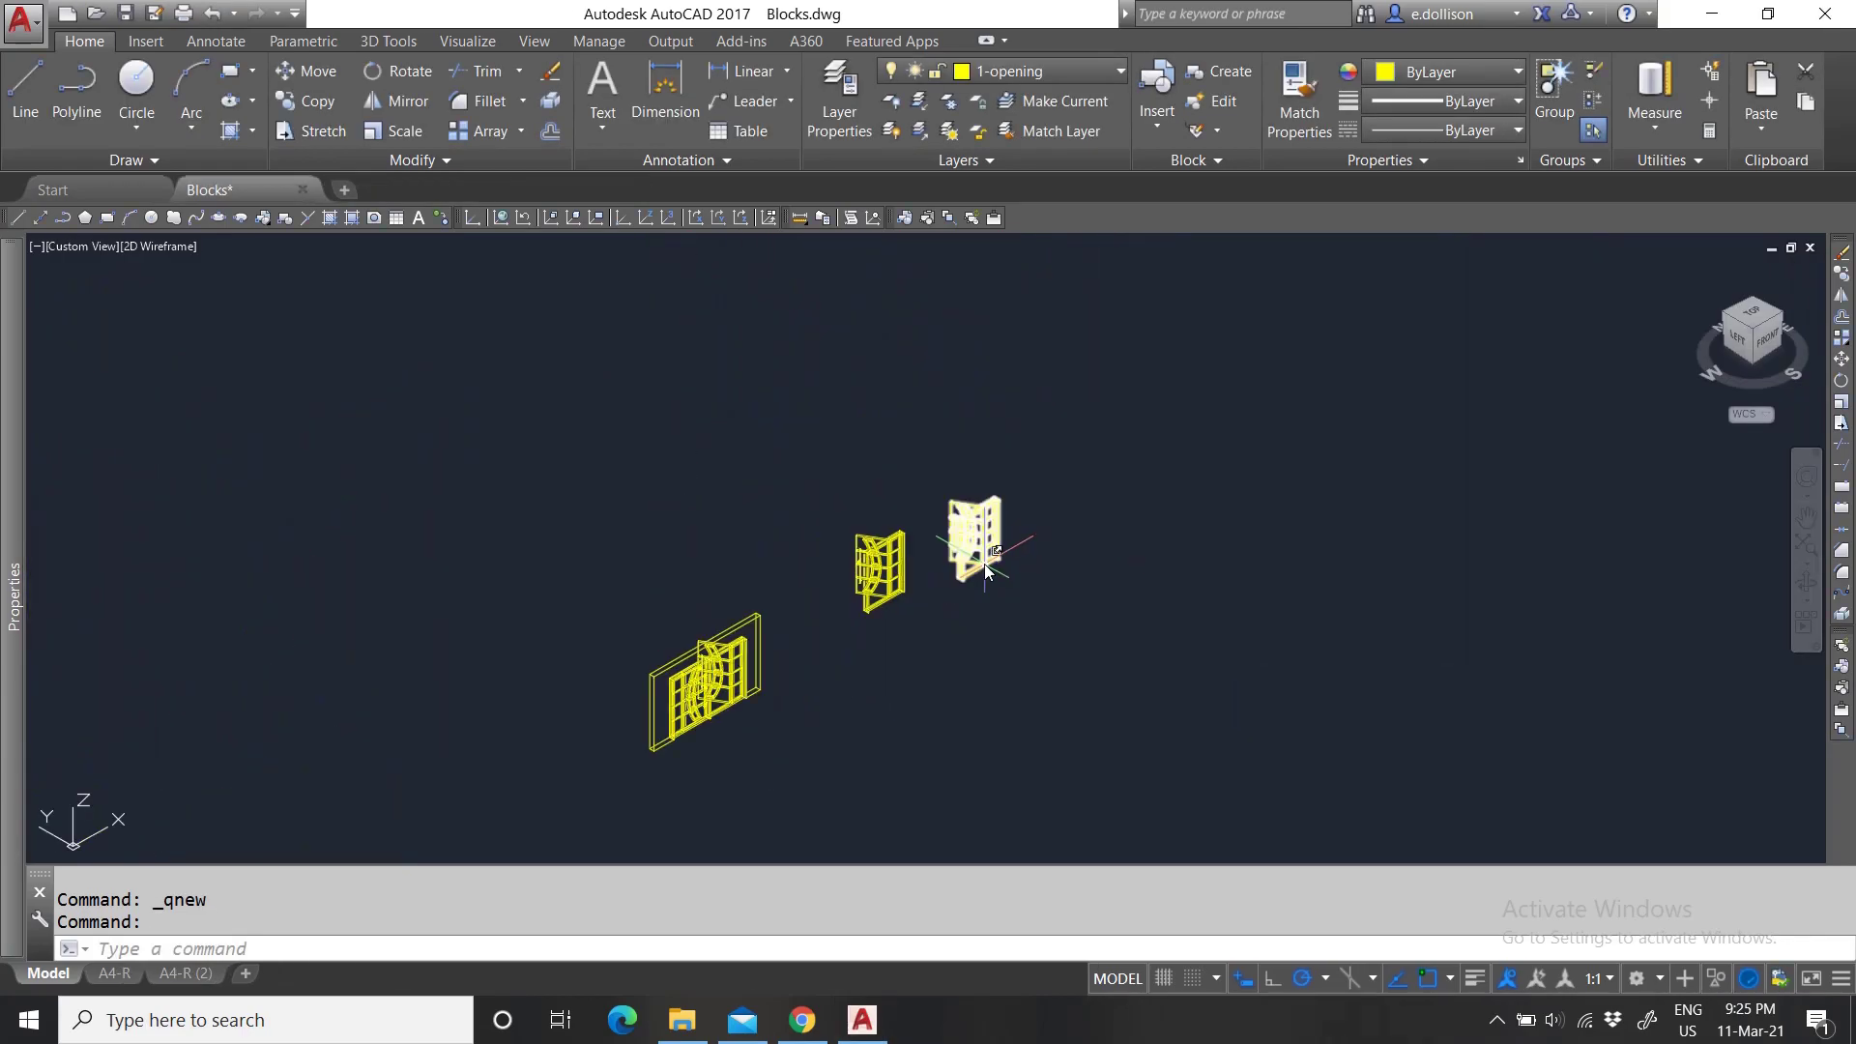
{"action": "scroll", "coordinate": [899, 633], "scroll_direction": "up", "scroll_amount": 5}
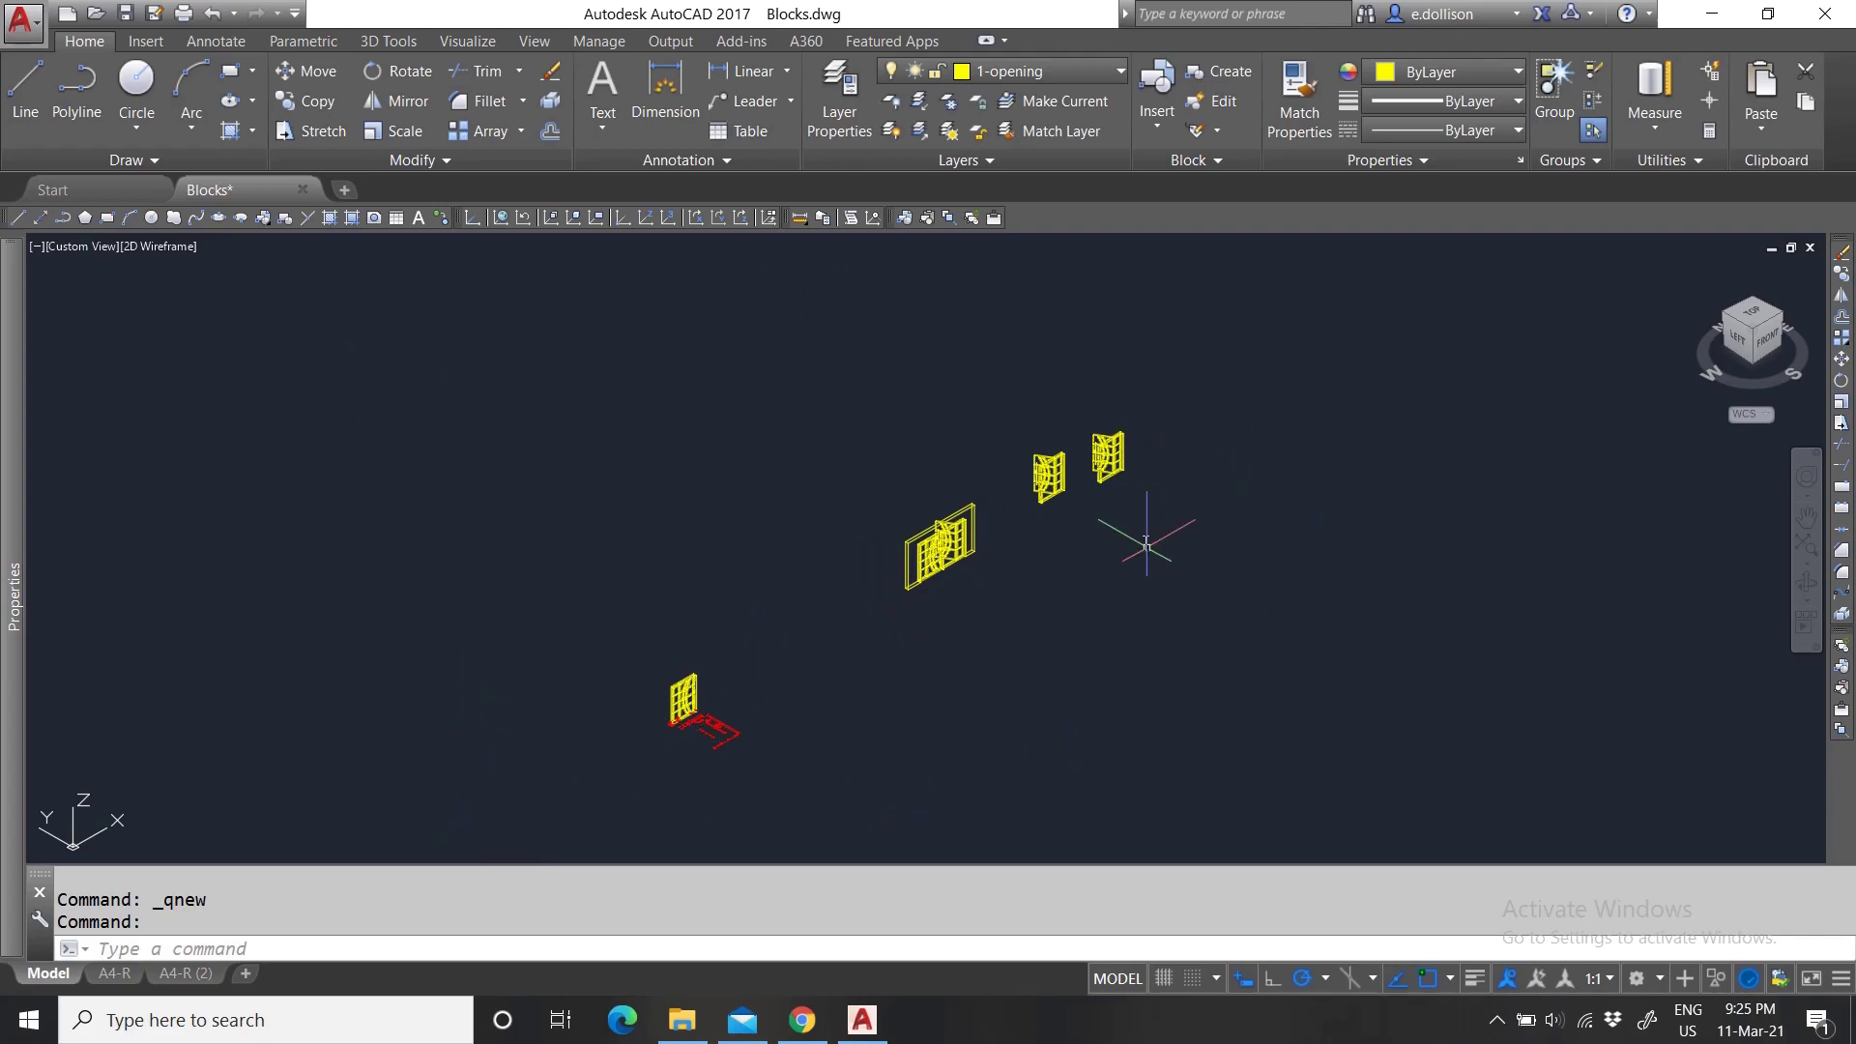
{"action": "left_click", "coordinate": [1761, 129]}
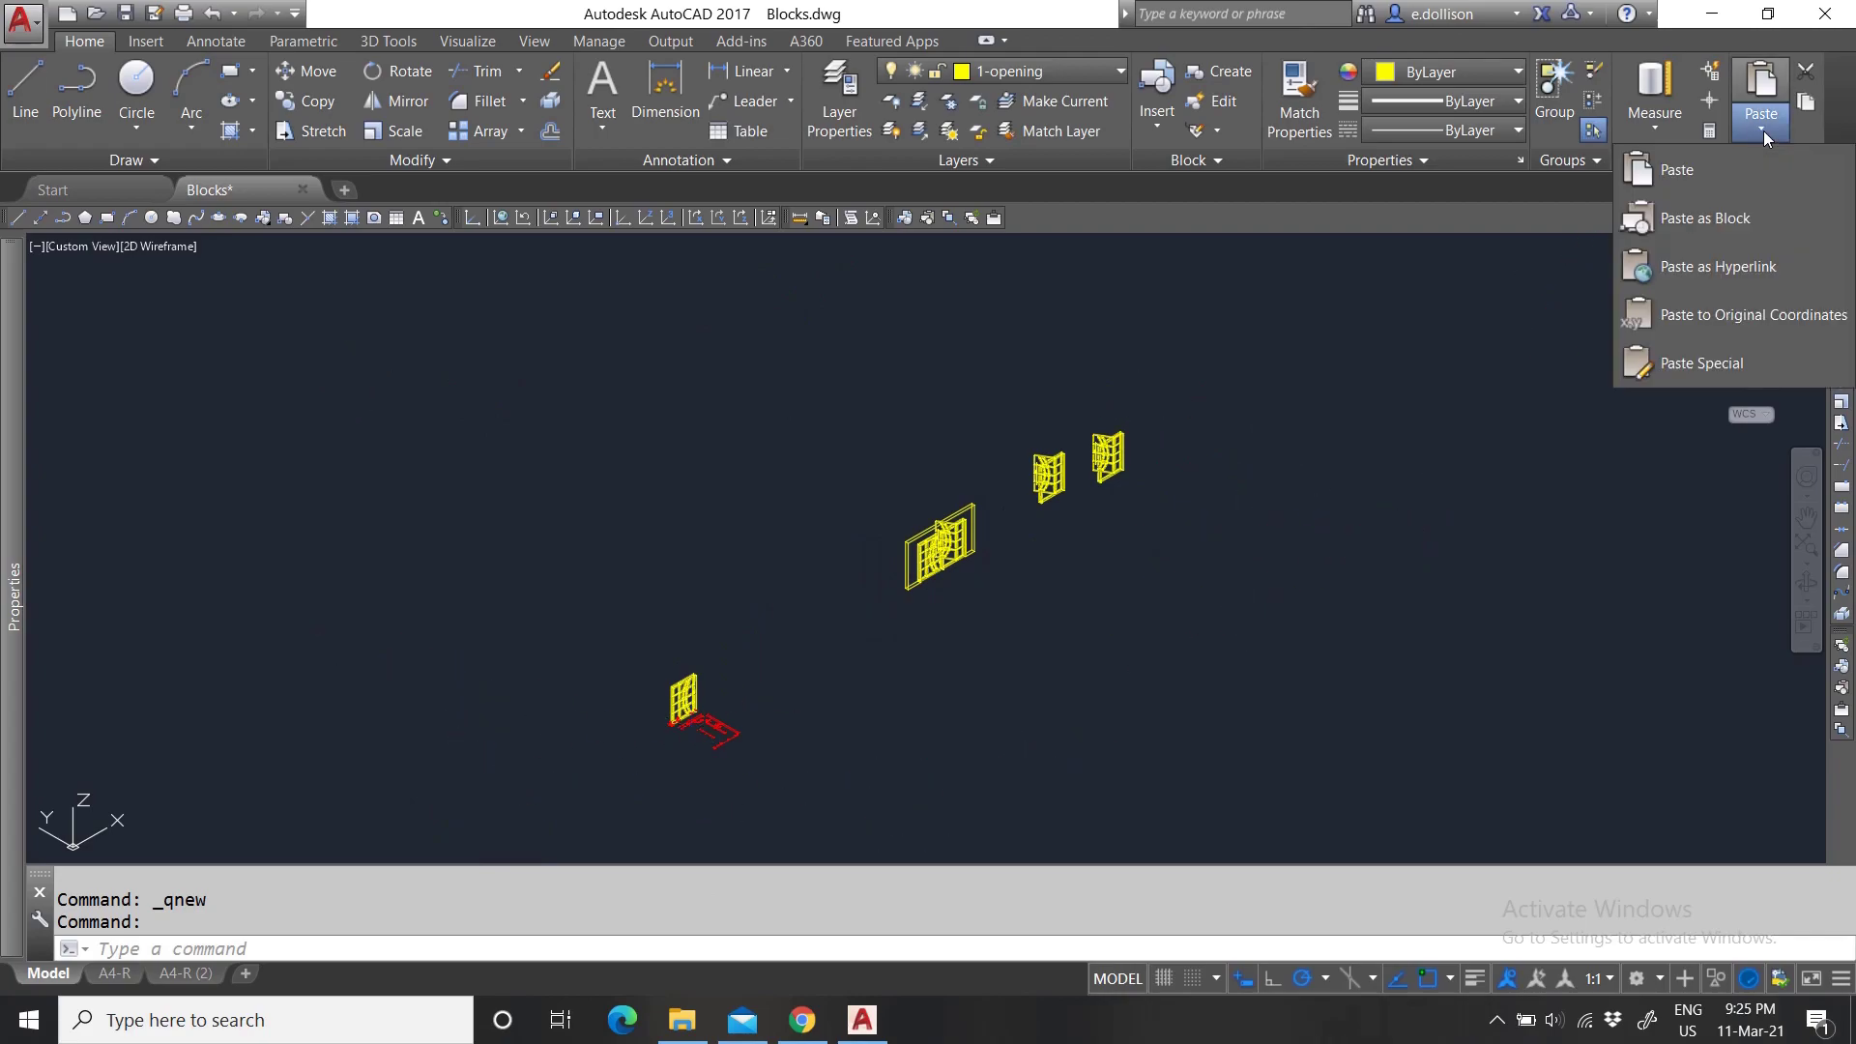
{"action": "key", "text": "Escape"}
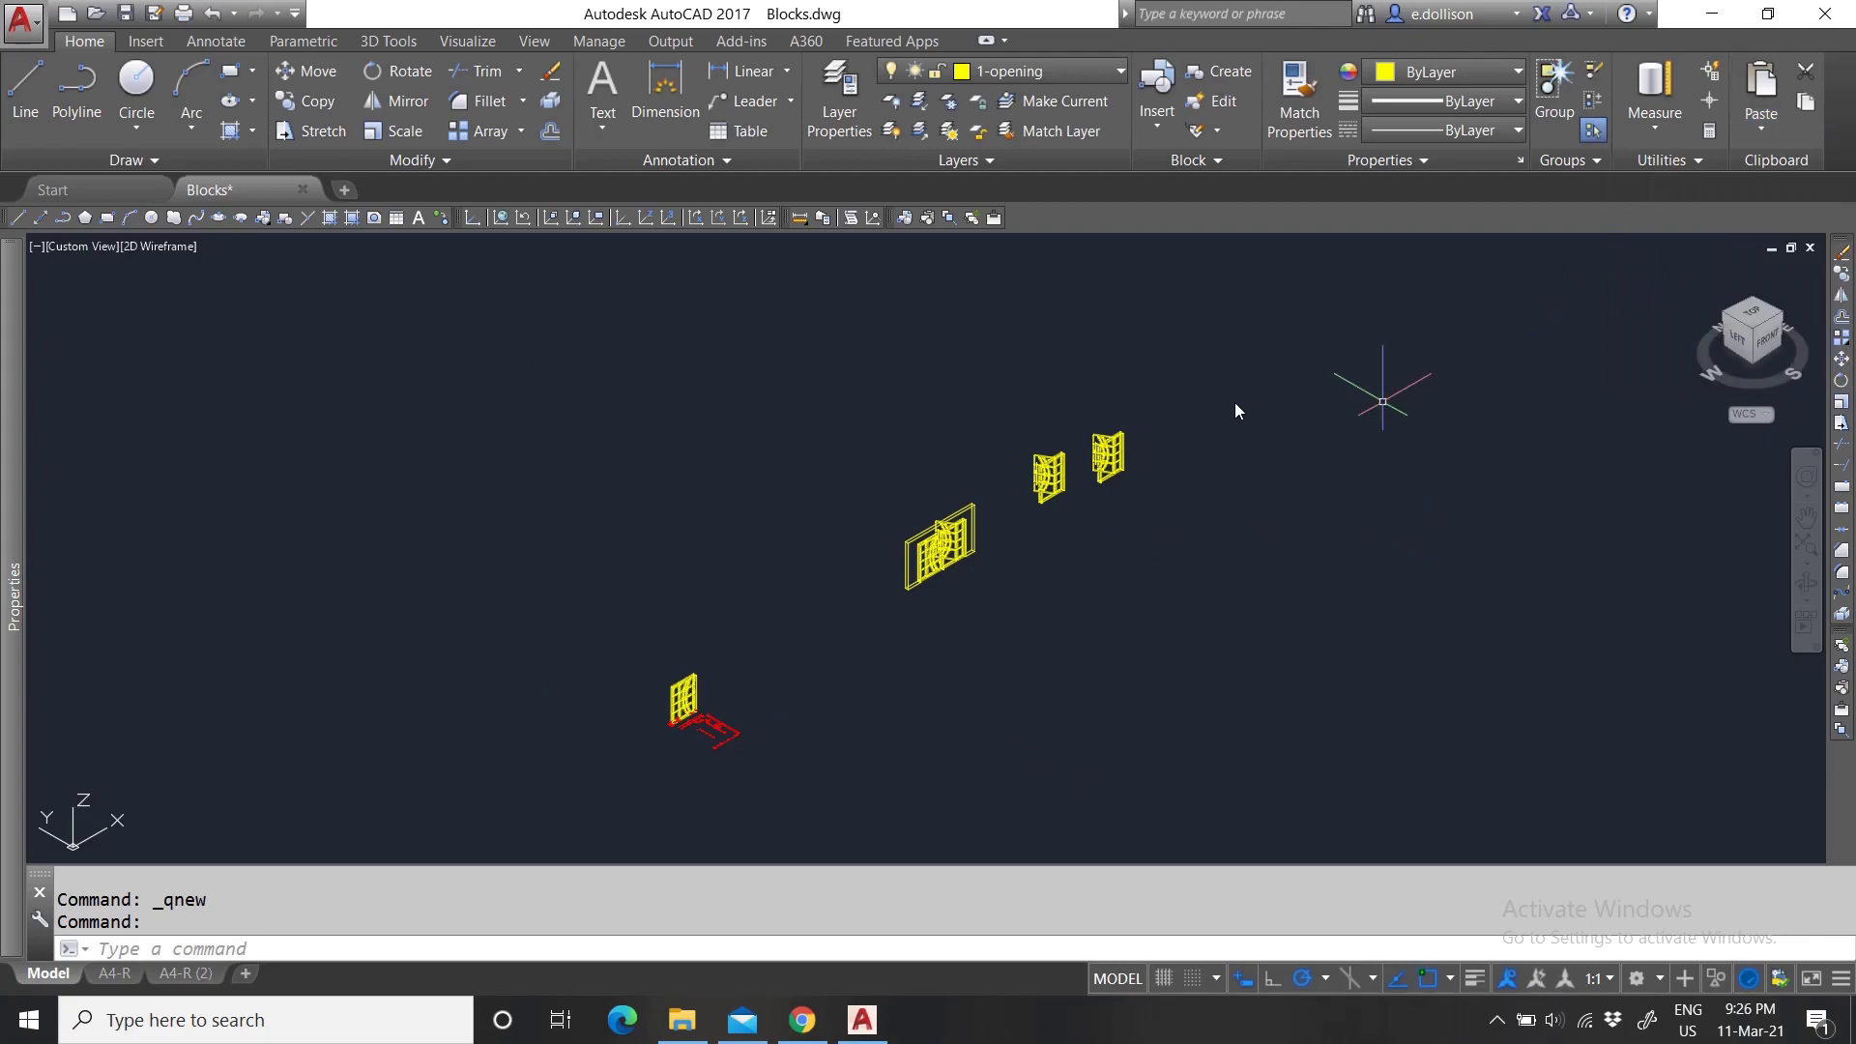
{"action": "left_click", "coordinate": [115, 973]}
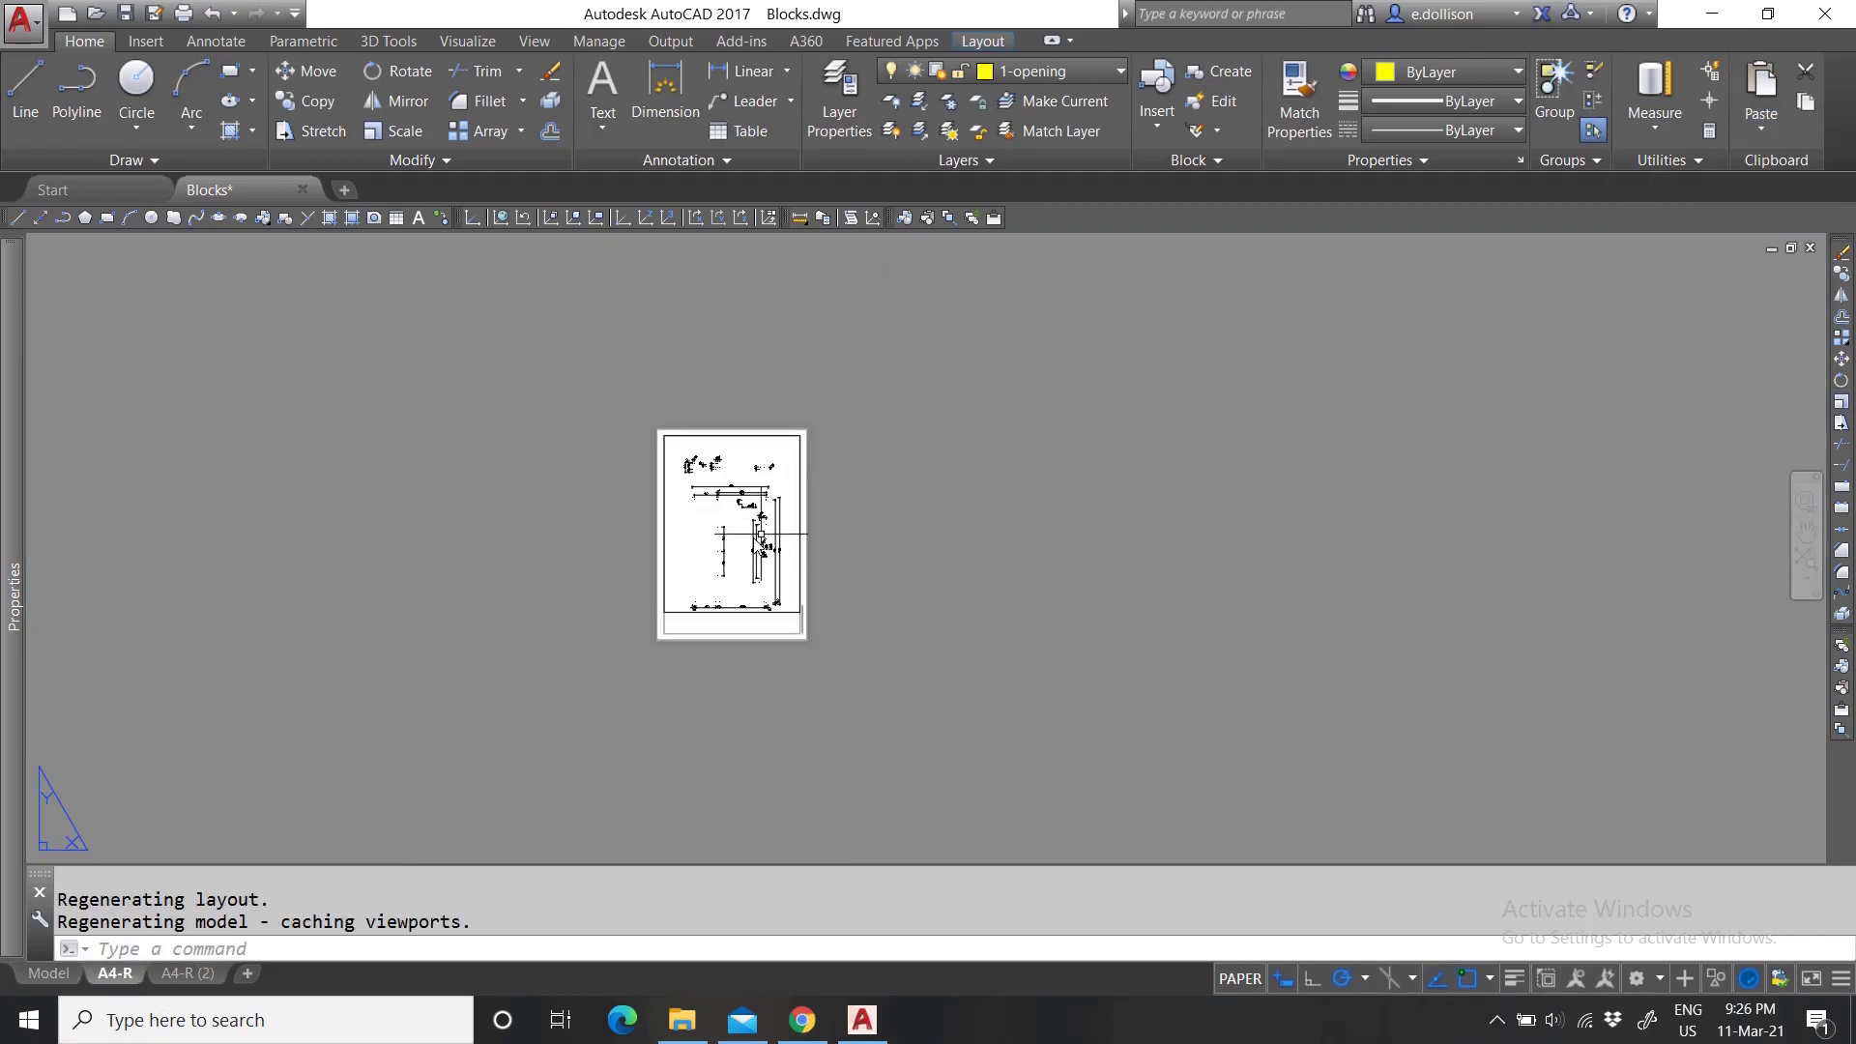
{"action": "scroll", "coordinate": [761, 536], "scroll_direction": "up", "scroll_amount": 4}
{"action": "scroll", "coordinate": [802, 542], "scroll_direction": "up", "scroll_amount": 2}
{"action": "scroll", "coordinate": [802, 541], "scroll_direction": "down", "scroll_amount": 6}
{"action": "scroll", "coordinate": [794, 554], "scroll_direction": "up", "scroll_amount": 1}
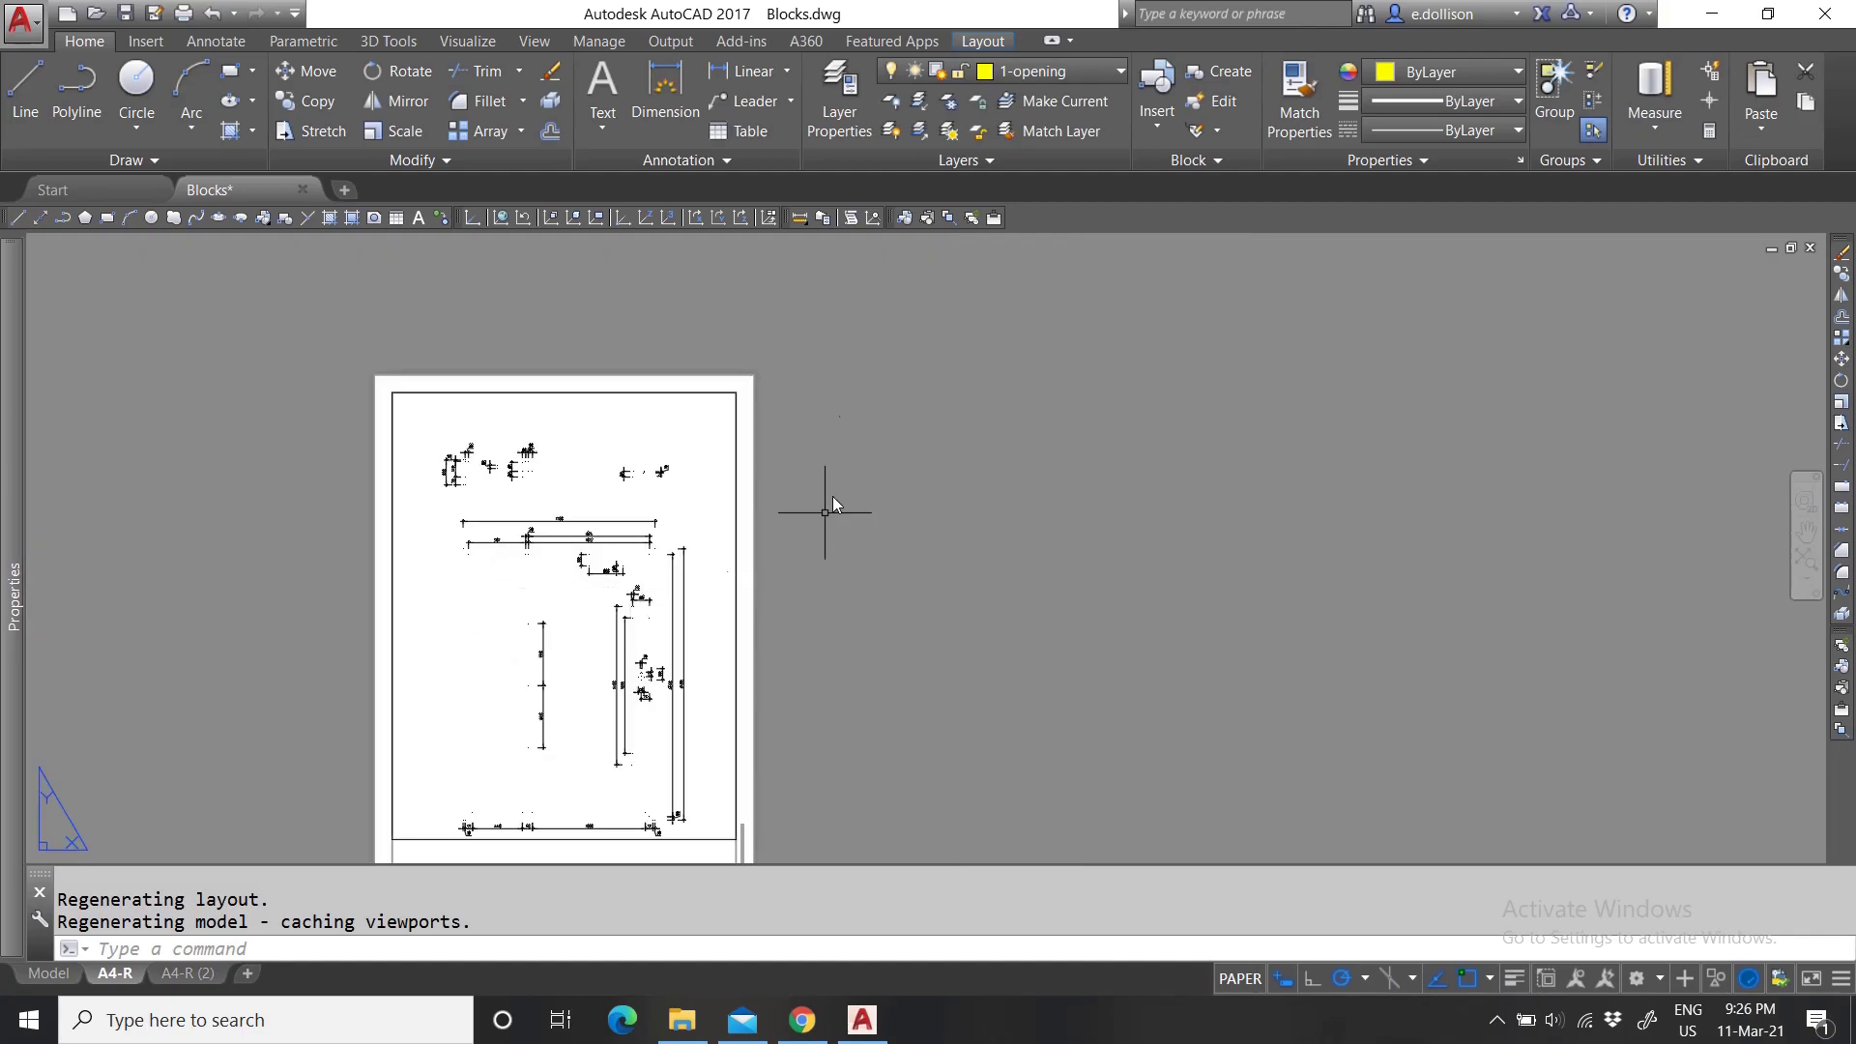
Copy Exterior Door.pdf from the Drawings folder in File Explorer and return to AutoCAD.
{"action": "left_click", "coordinate": [681, 1019]}
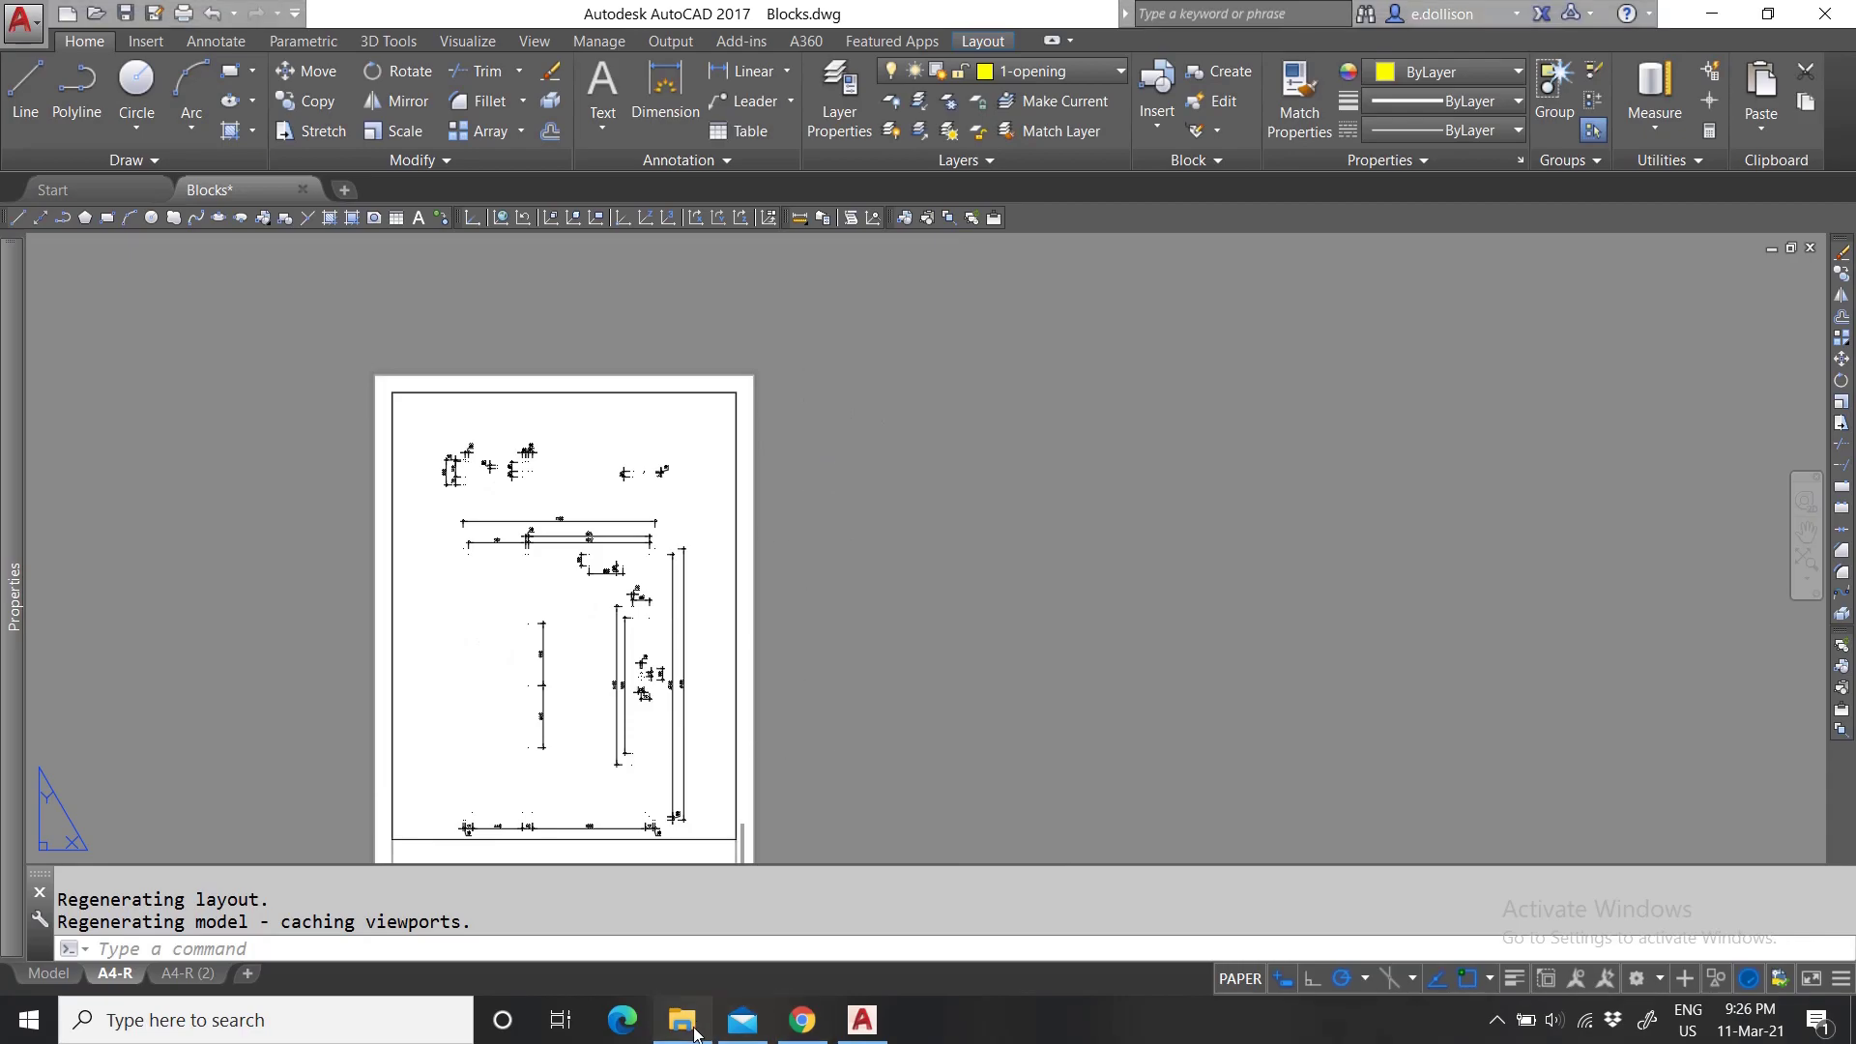
{"action": "right_click", "coordinate": [516, 161]}
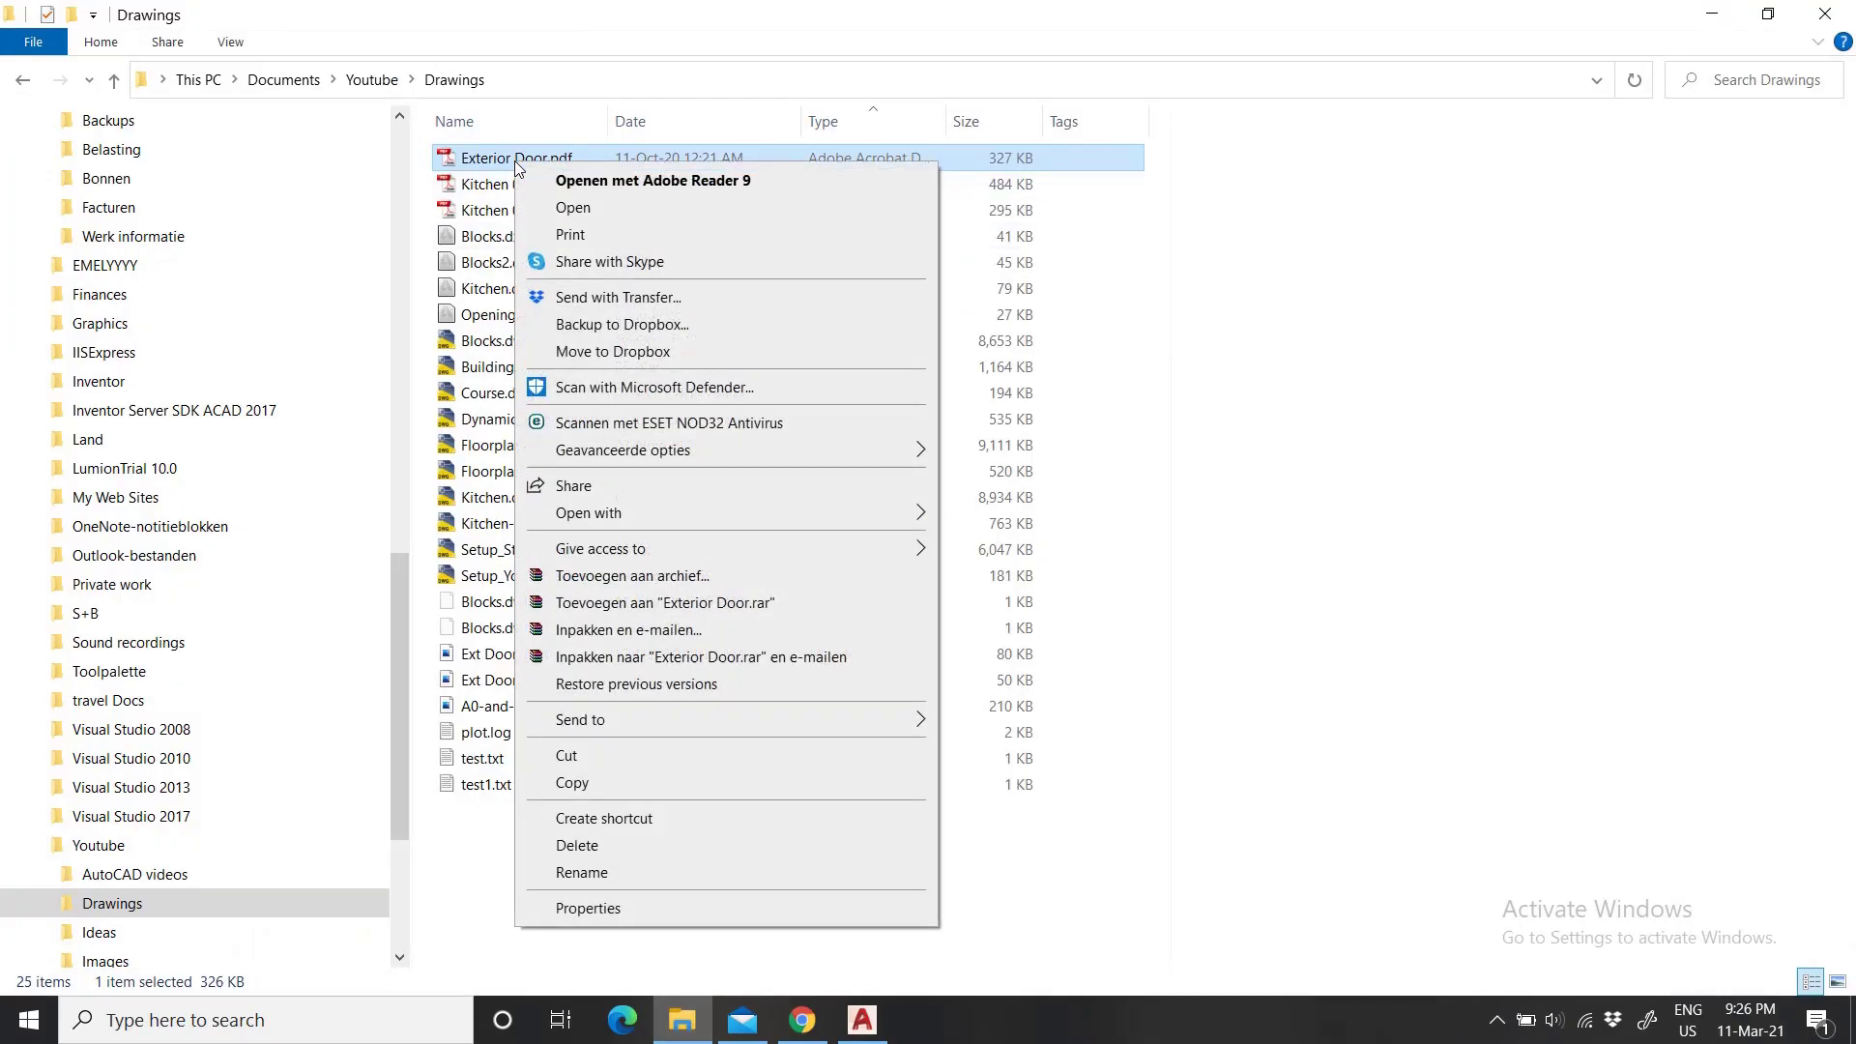
{"action": "left_click", "coordinate": [572, 783]}
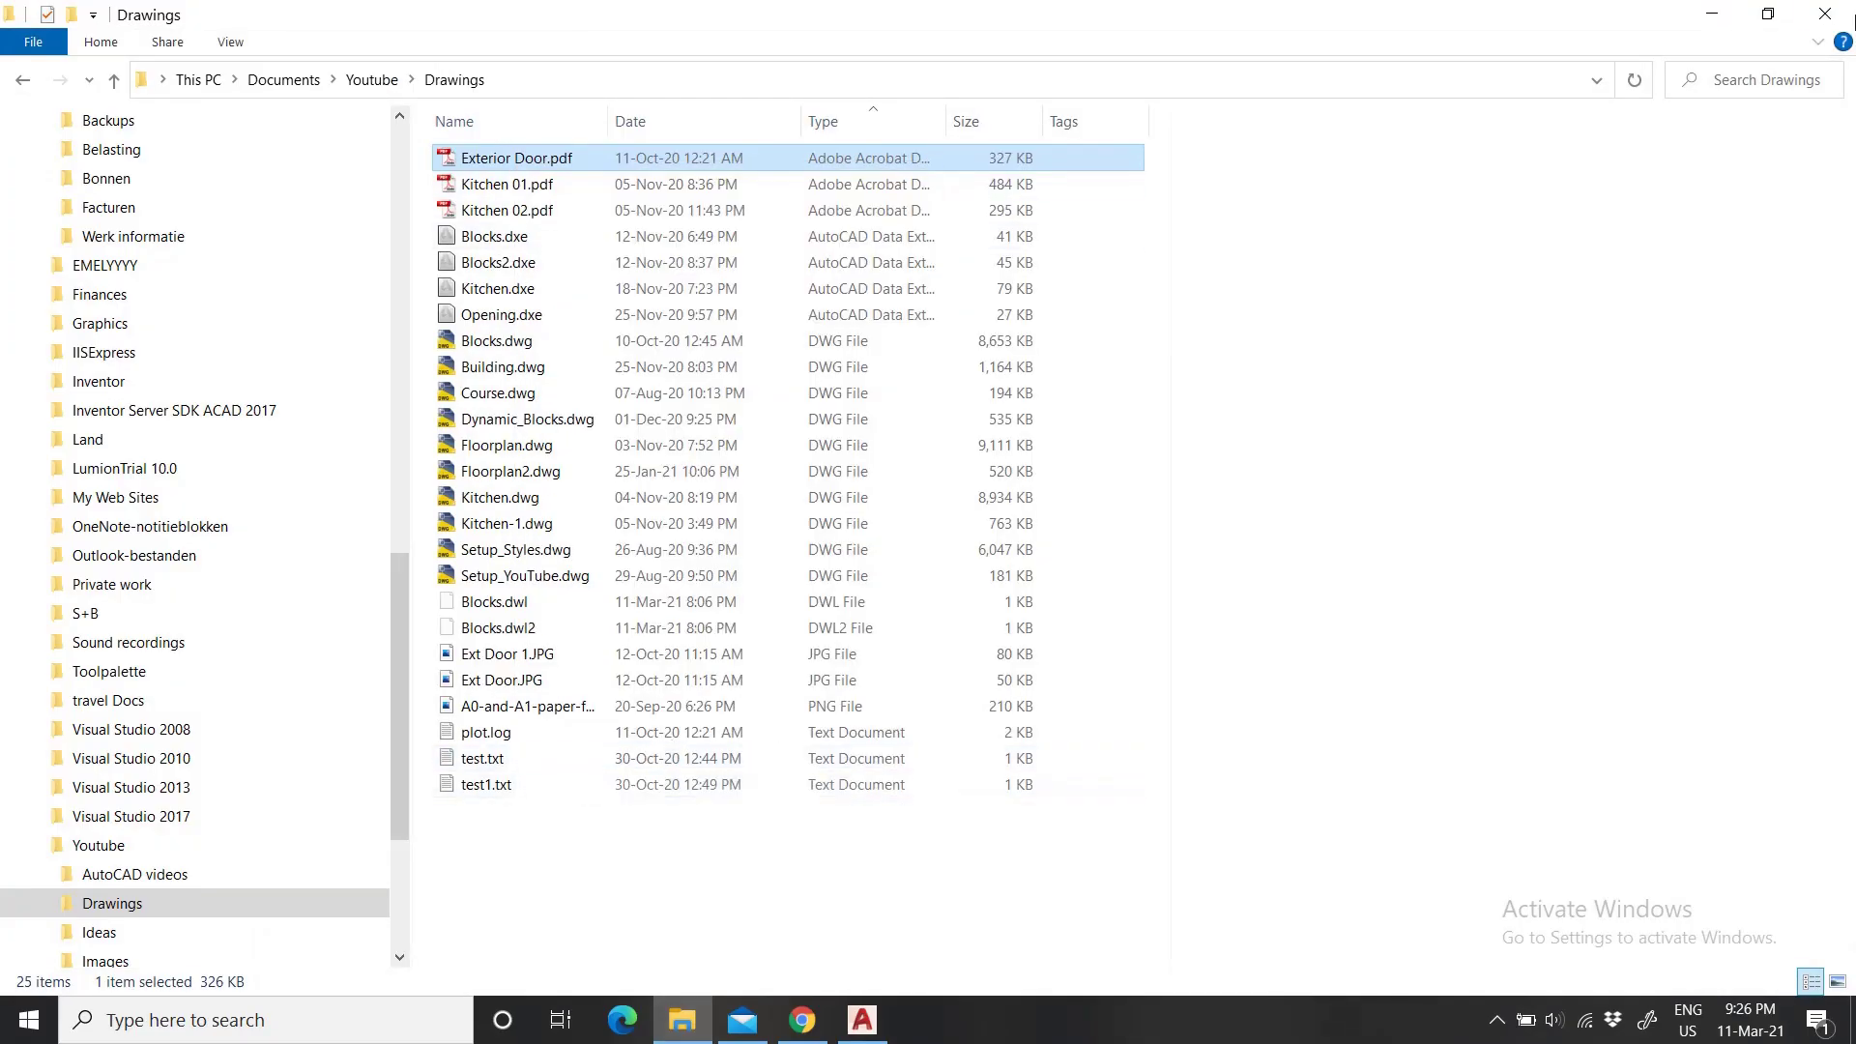
{"action": "left_click", "coordinate": [1712, 13]}
Paste the copied PDF with Paste Special as an unlinked Adobe Acrobat Document beside the A4-R sheet.
{"action": "left_click", "coordinate": [1765, 130]}
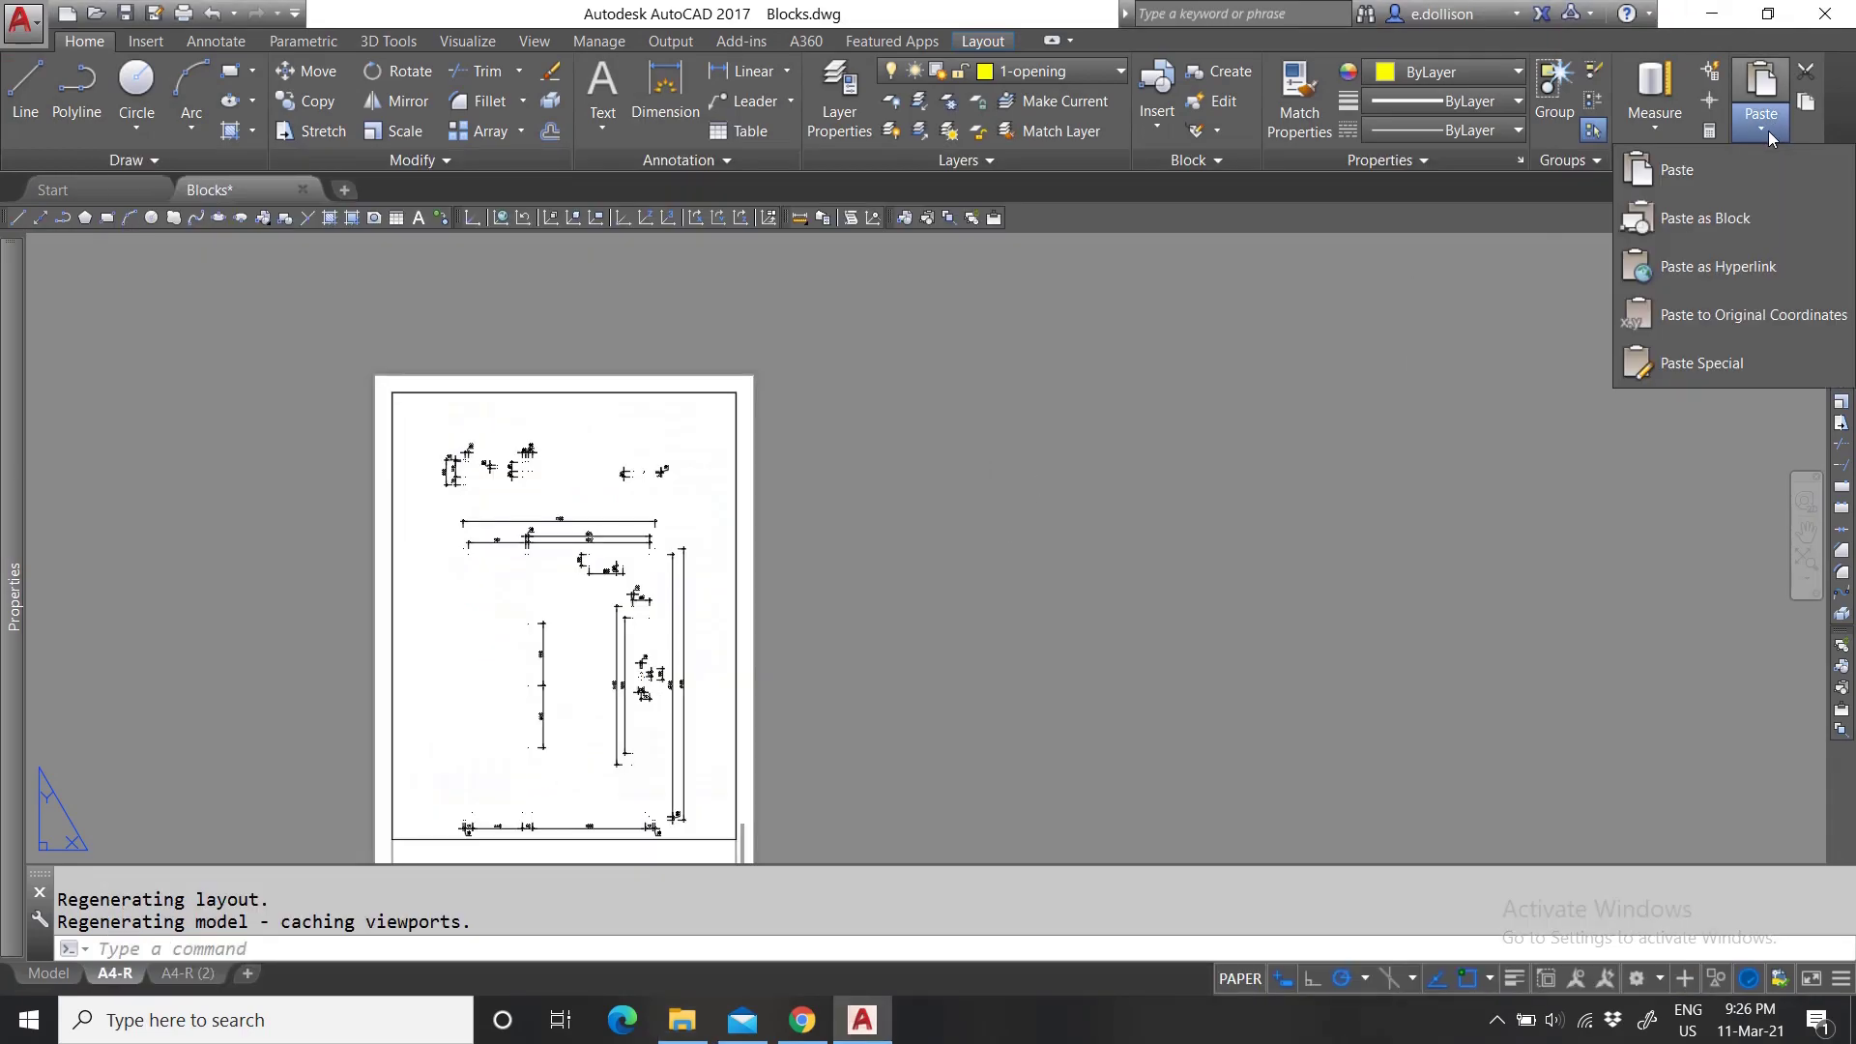
{"action": "left_click", "coordinate": [1692, 365]}
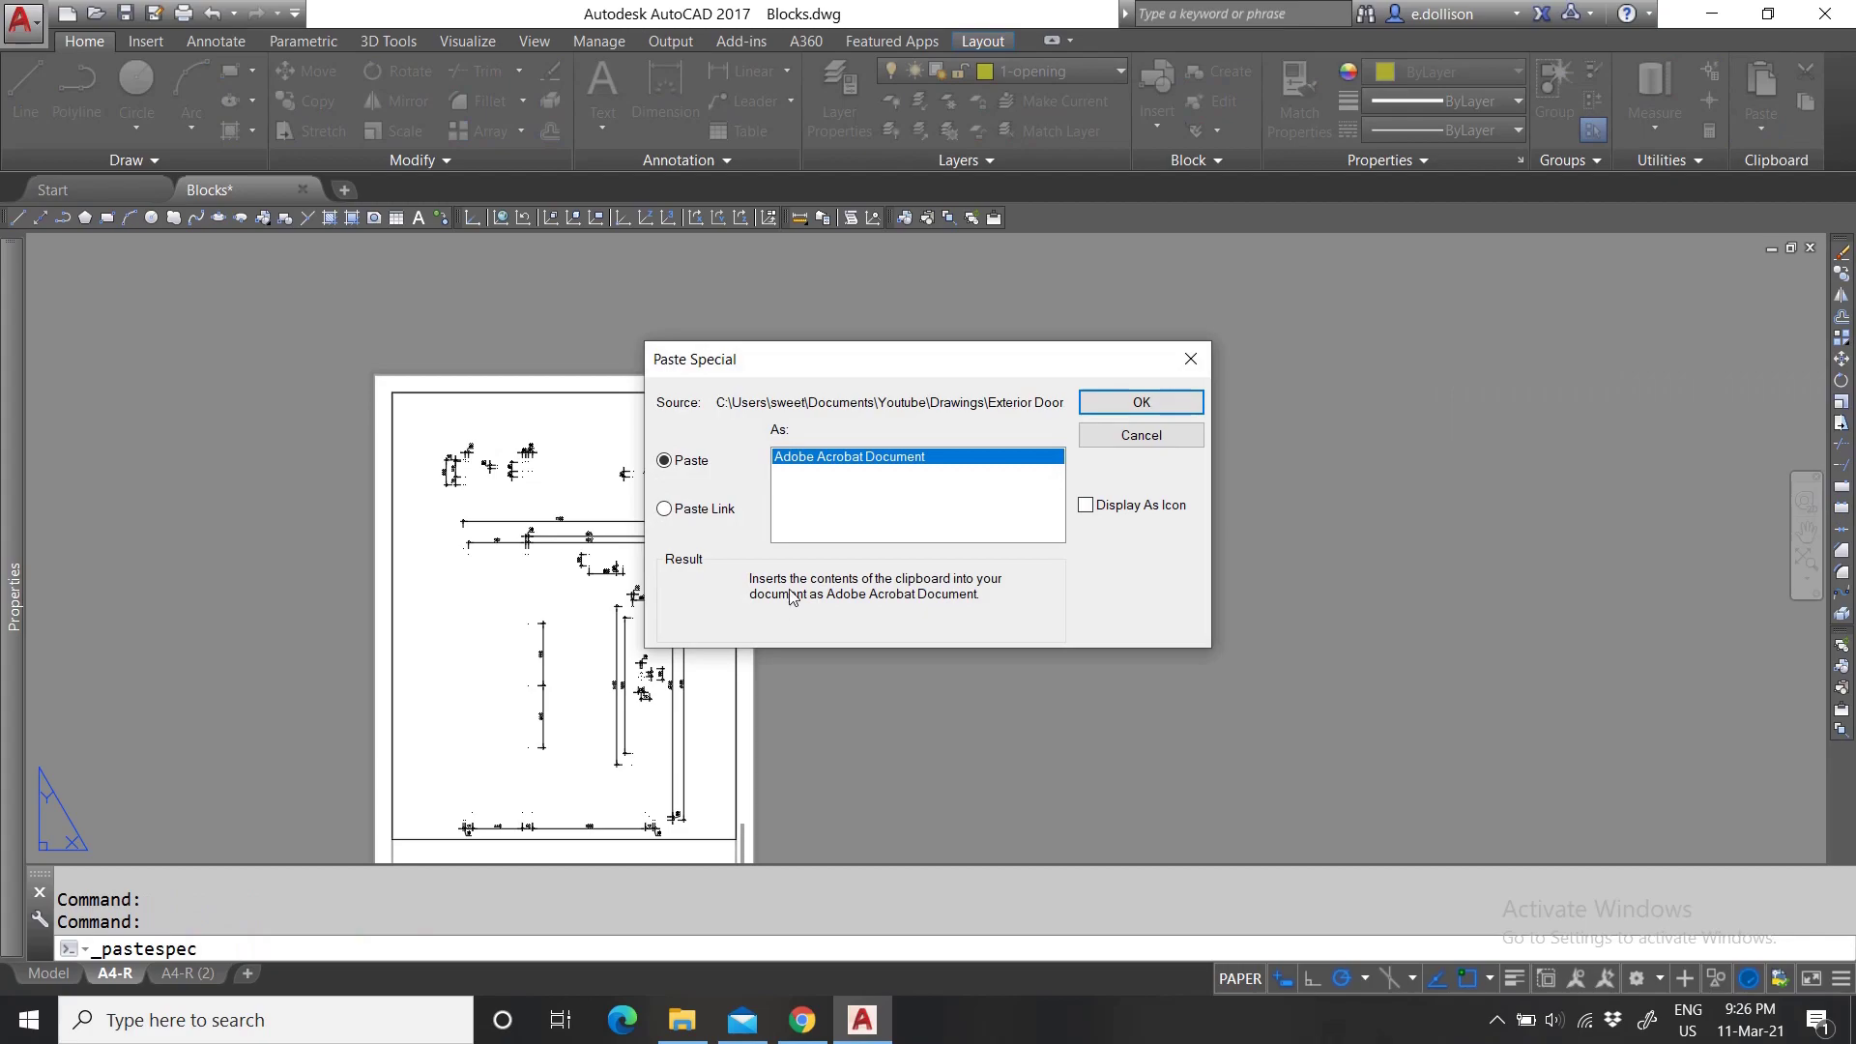
{"action": "left_click", "coordinate": [681, 513]}
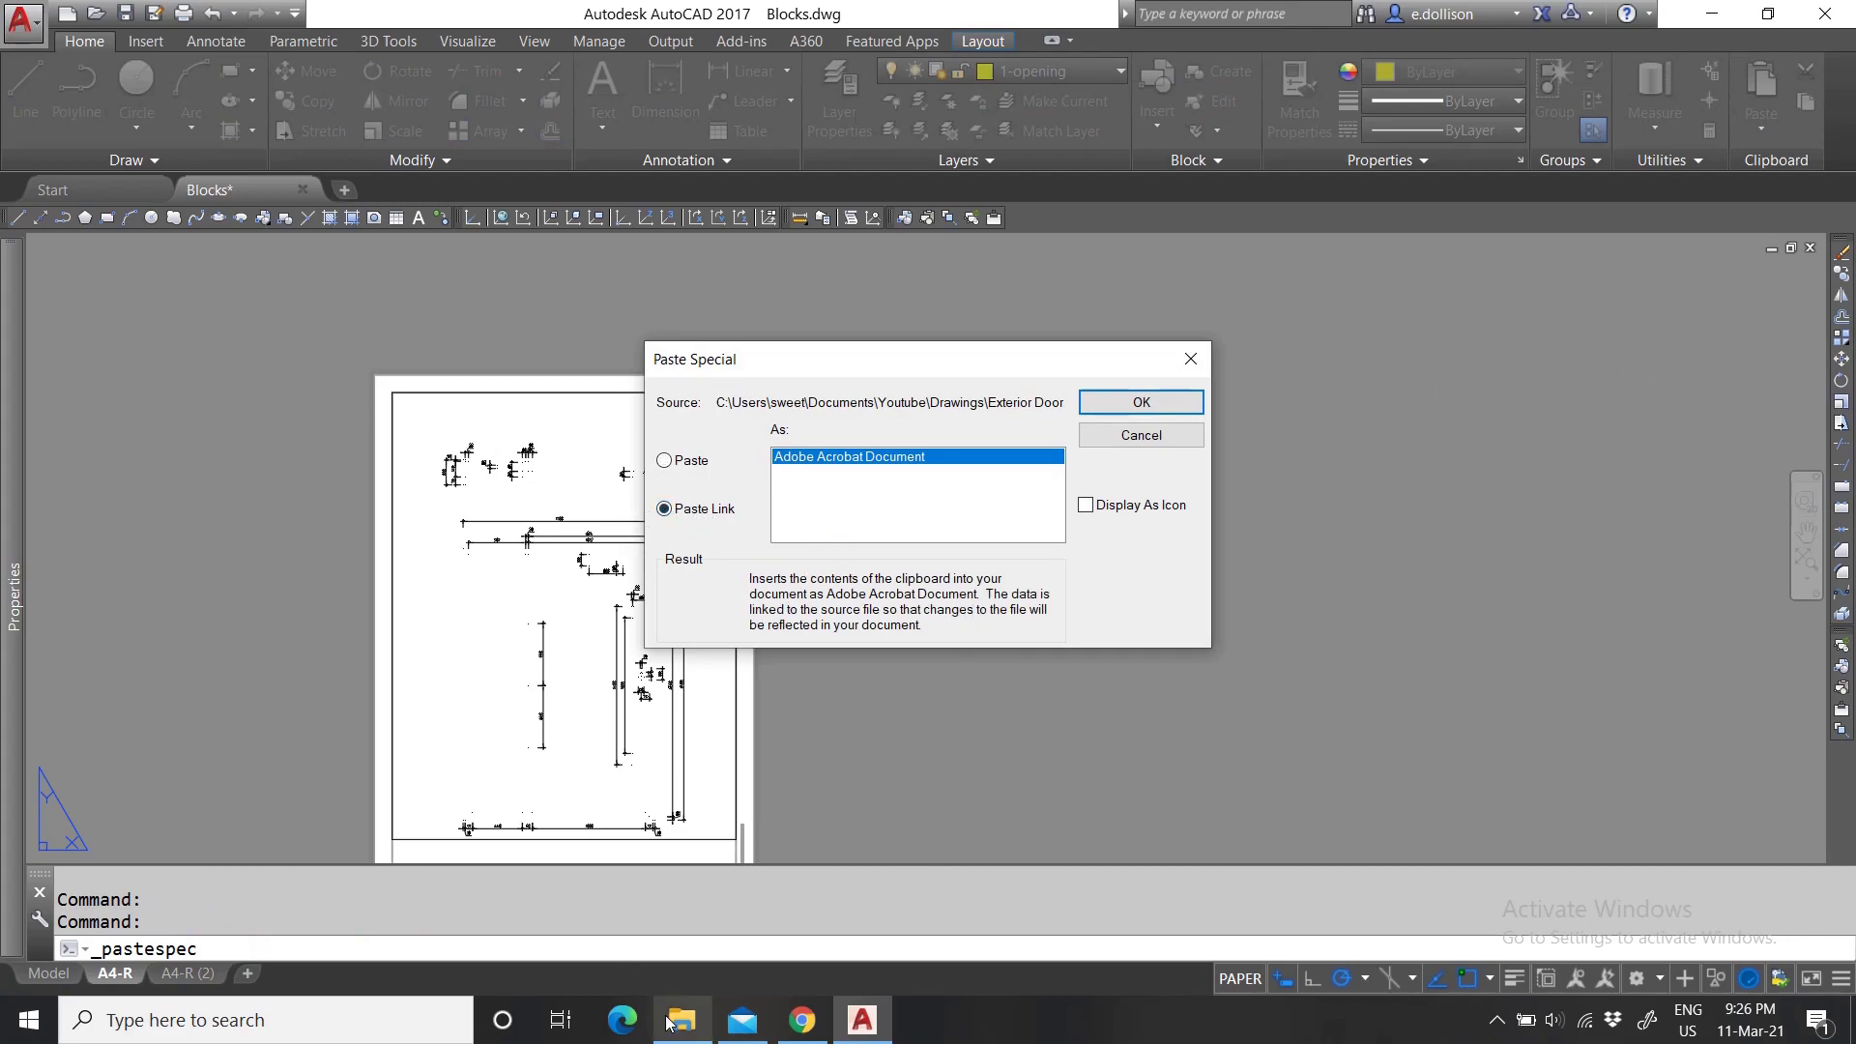
{"action": "left_click", "coordinate": [676, 468]}
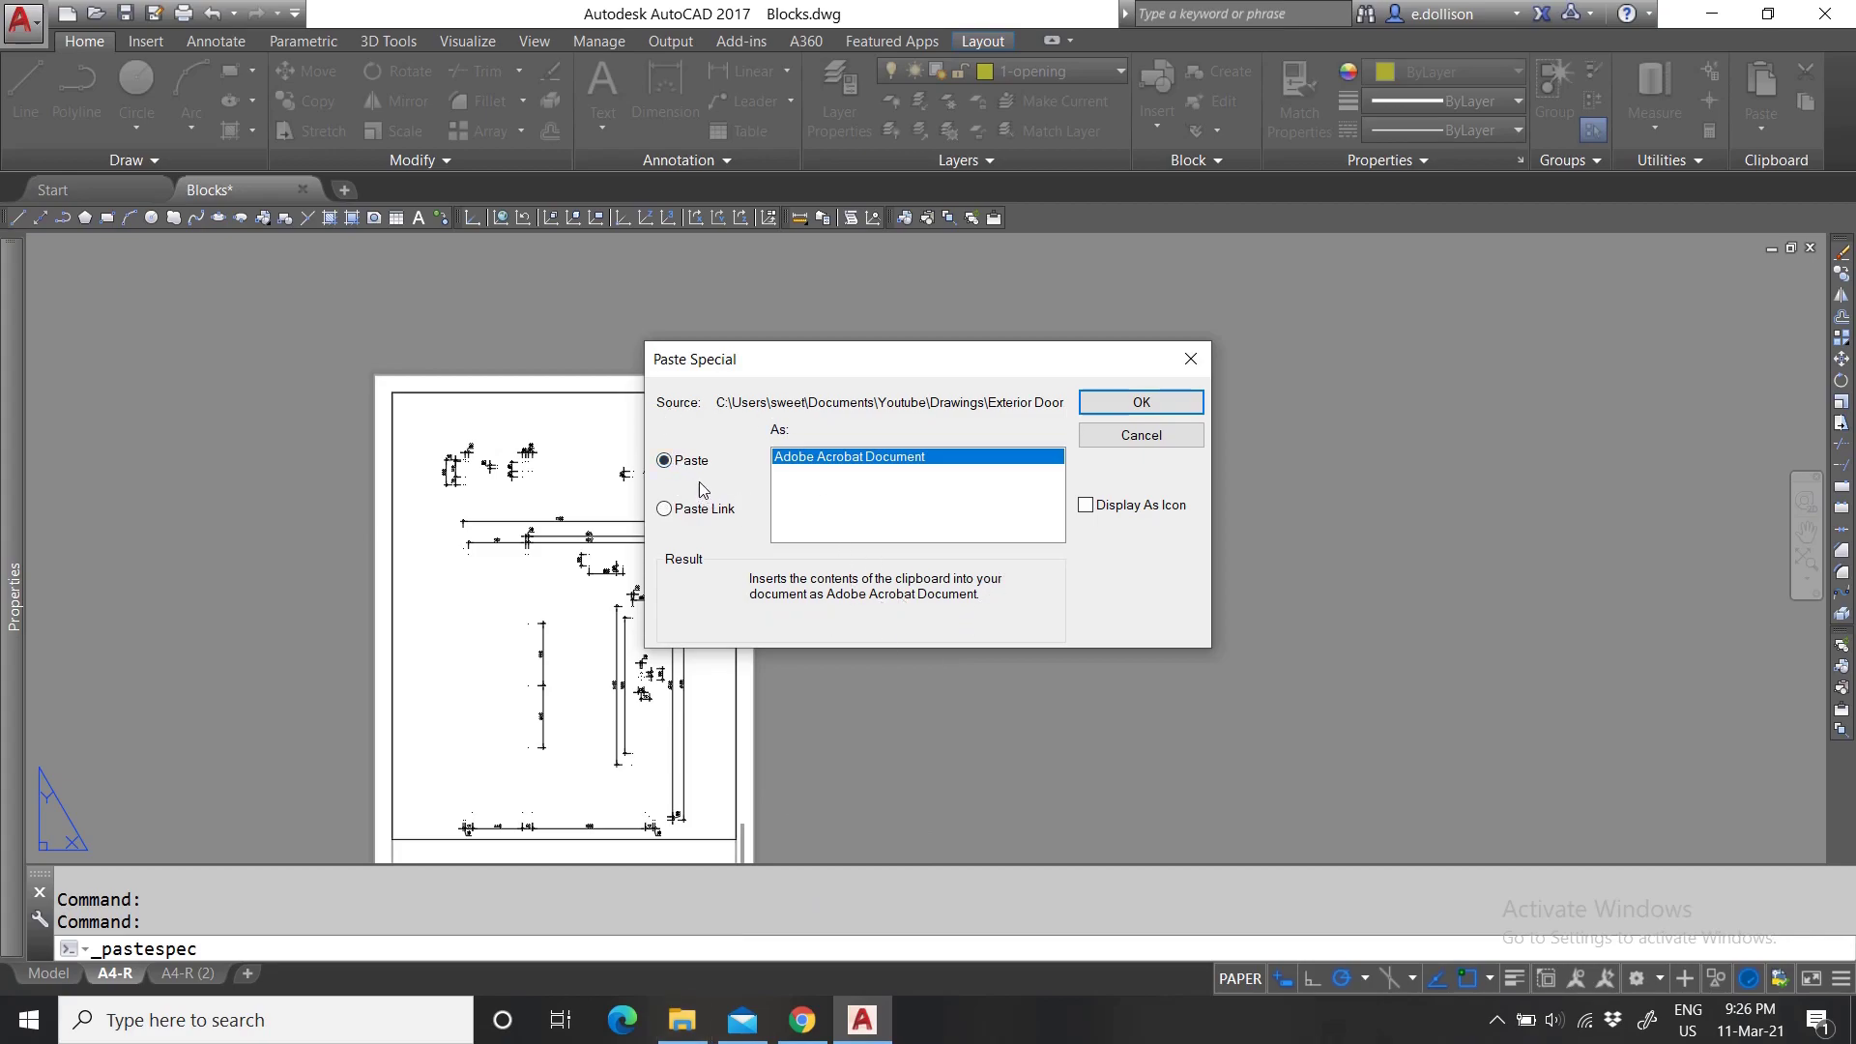
{"action": "left_click", "coordinate": [1116, 408]}
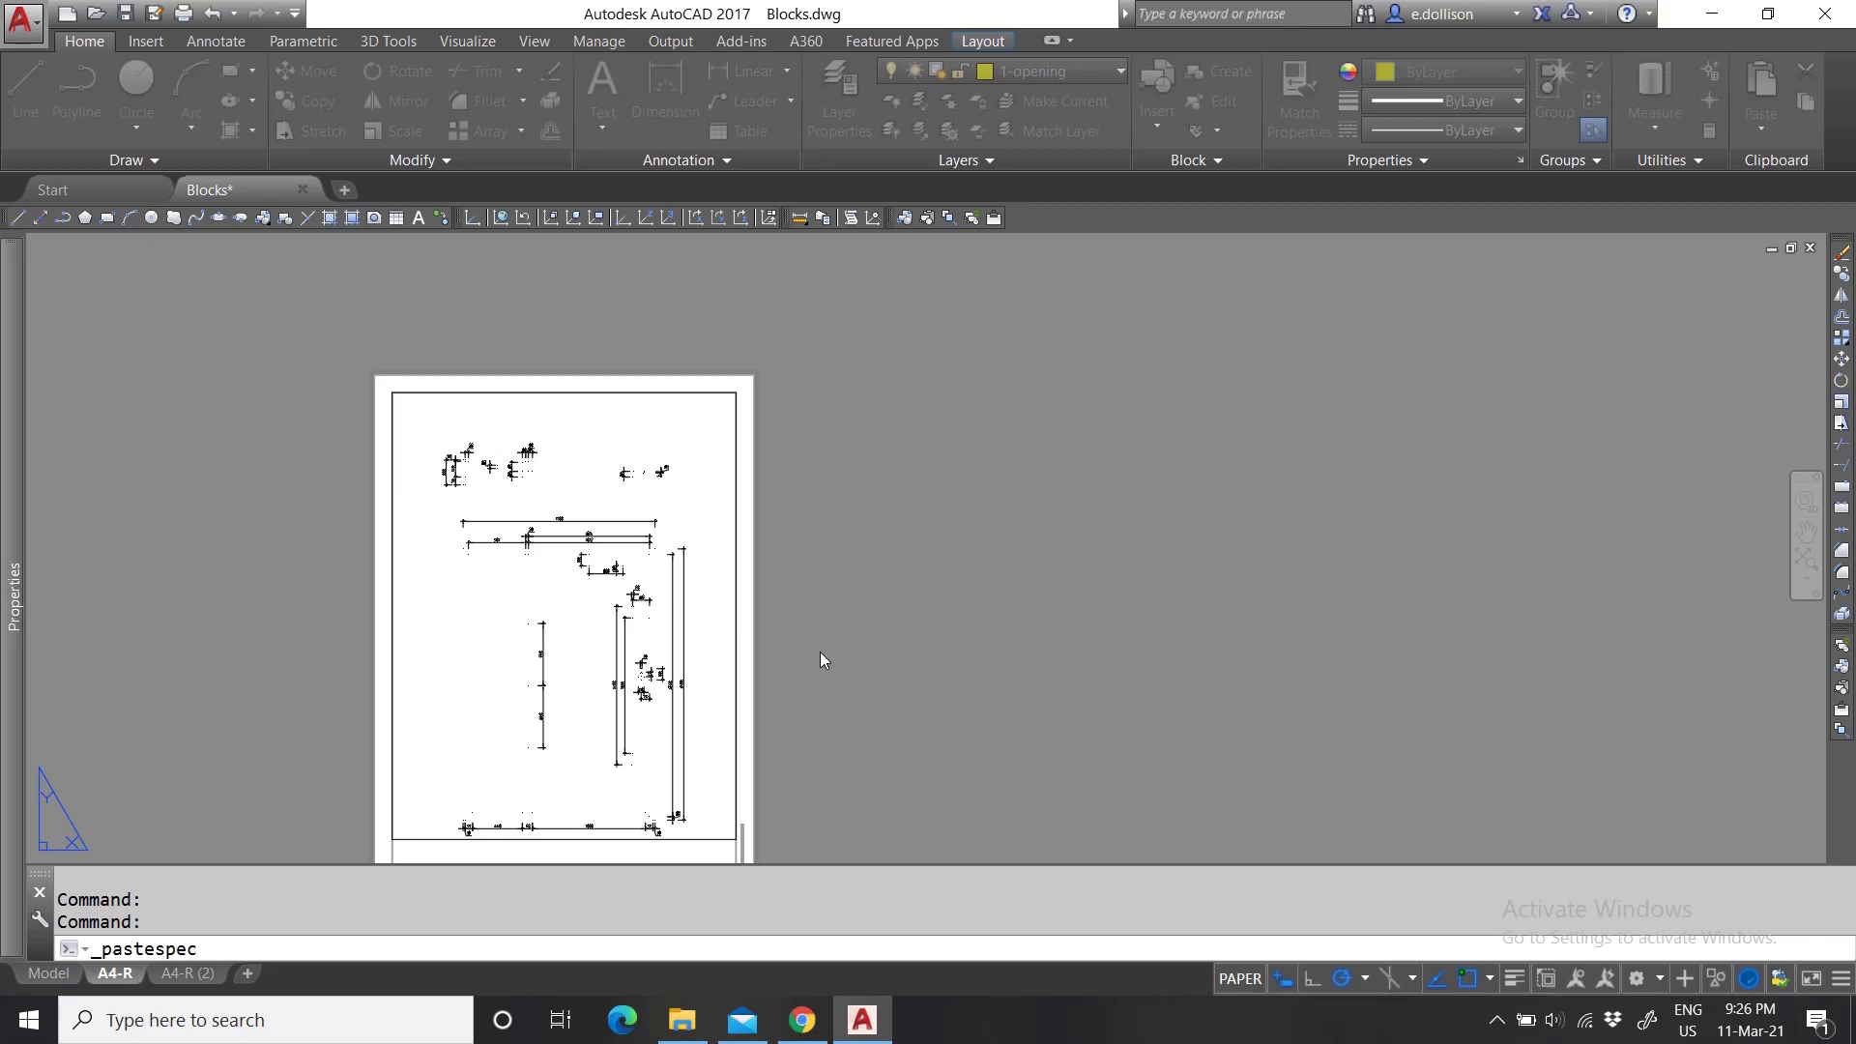
{"action": "scroll", "coordinate": [769, 672], "scroll_direction": "down", "scroll_amount": 4}
{"action": "scroll", "coordinate": [792, 693], "scroll_direction": "up", "scroll_amount": 2}
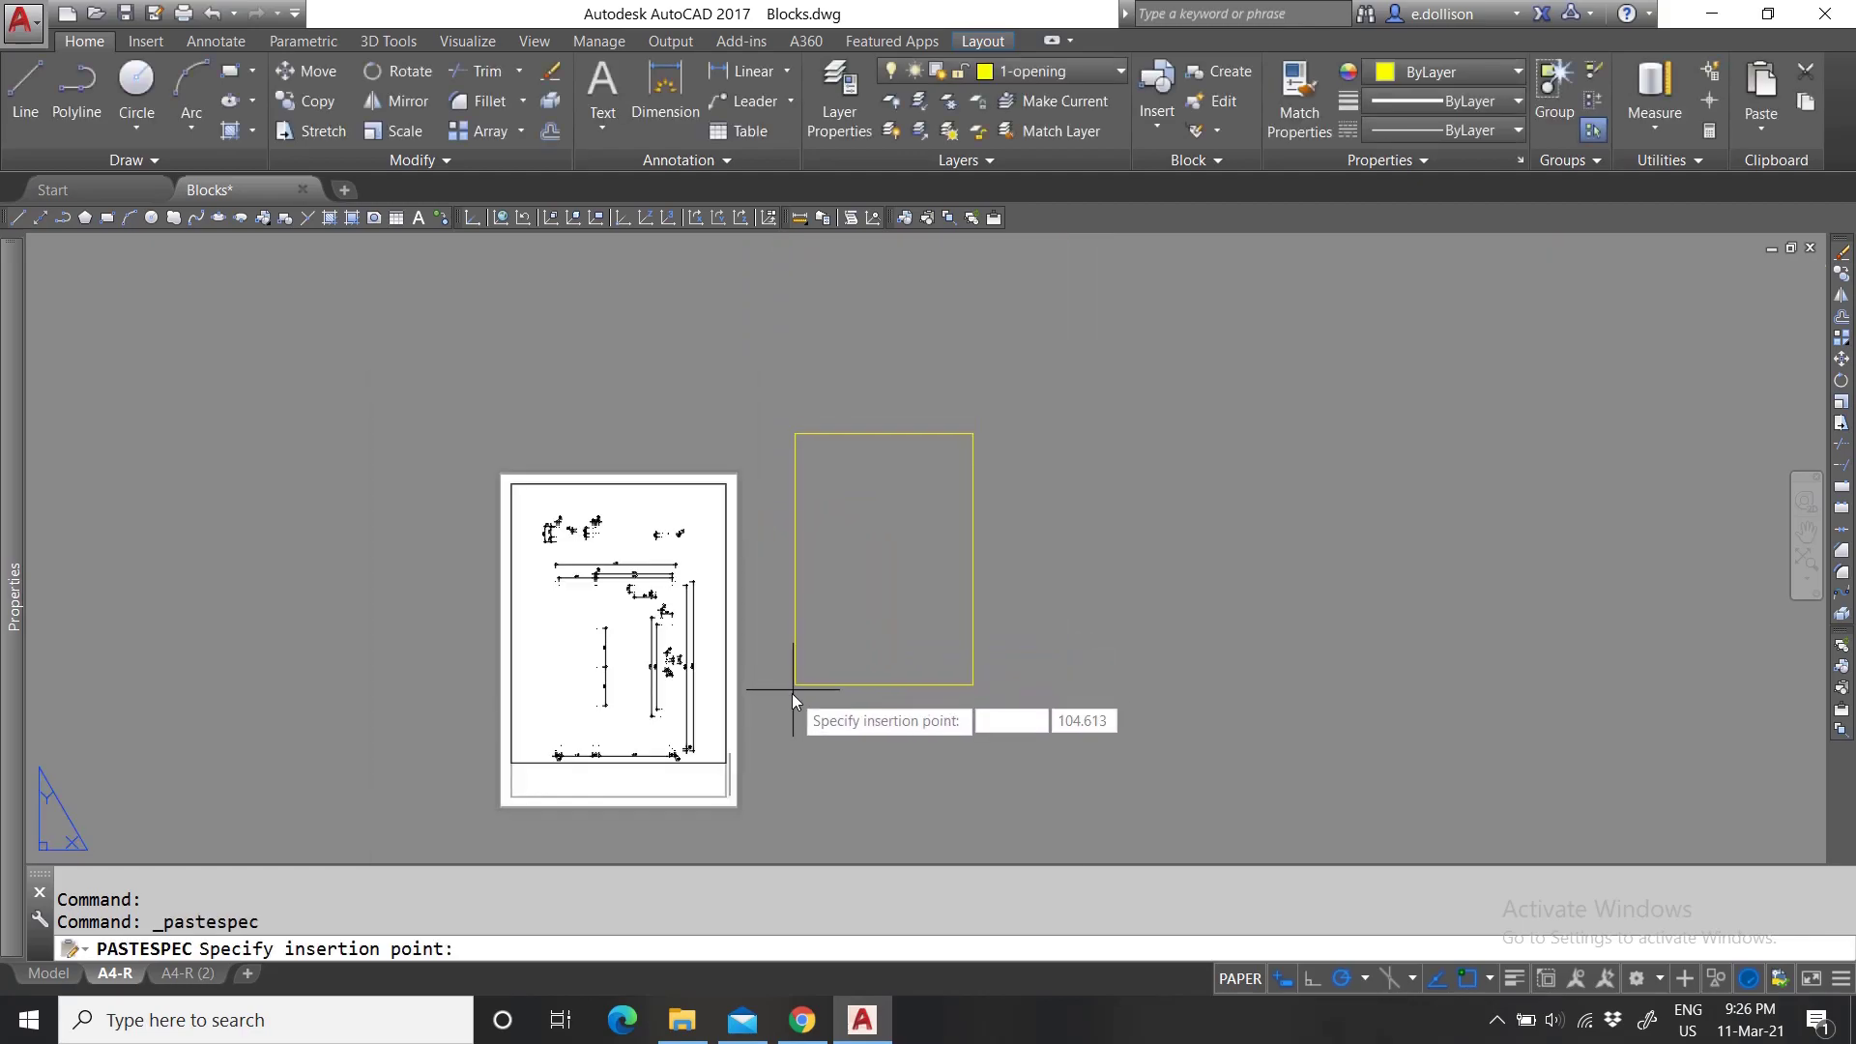
{"action": "left_click", "coordinate": [768, 752]}
{"action": "scroll", "coordinate": [879, 742], "scroll_direction": "up", "scroll_amount": 5}
{"action": "key", "text": "Escape"}
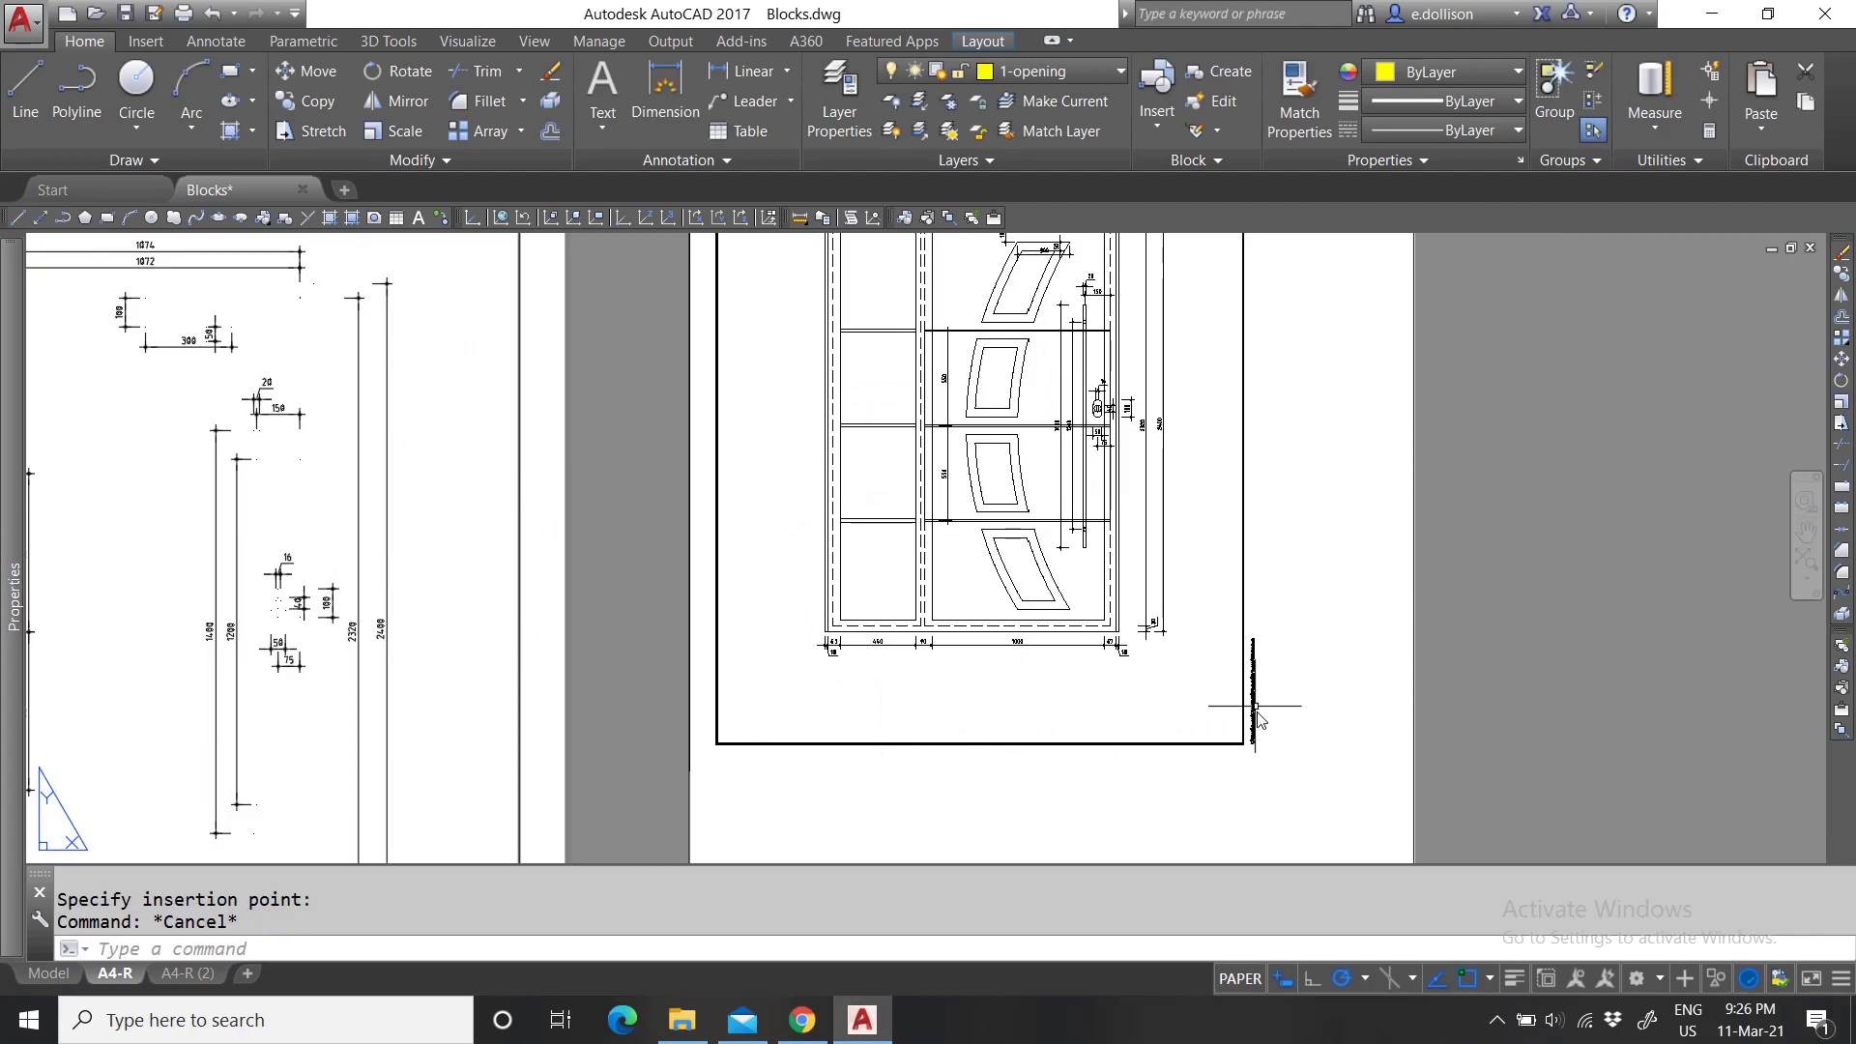
Preview Exterior Door.pdf in File Explorer and compare it with the page pasted in the AutoCAD layout.
{"action": "left_click", "coordinate": [696, 1030]}
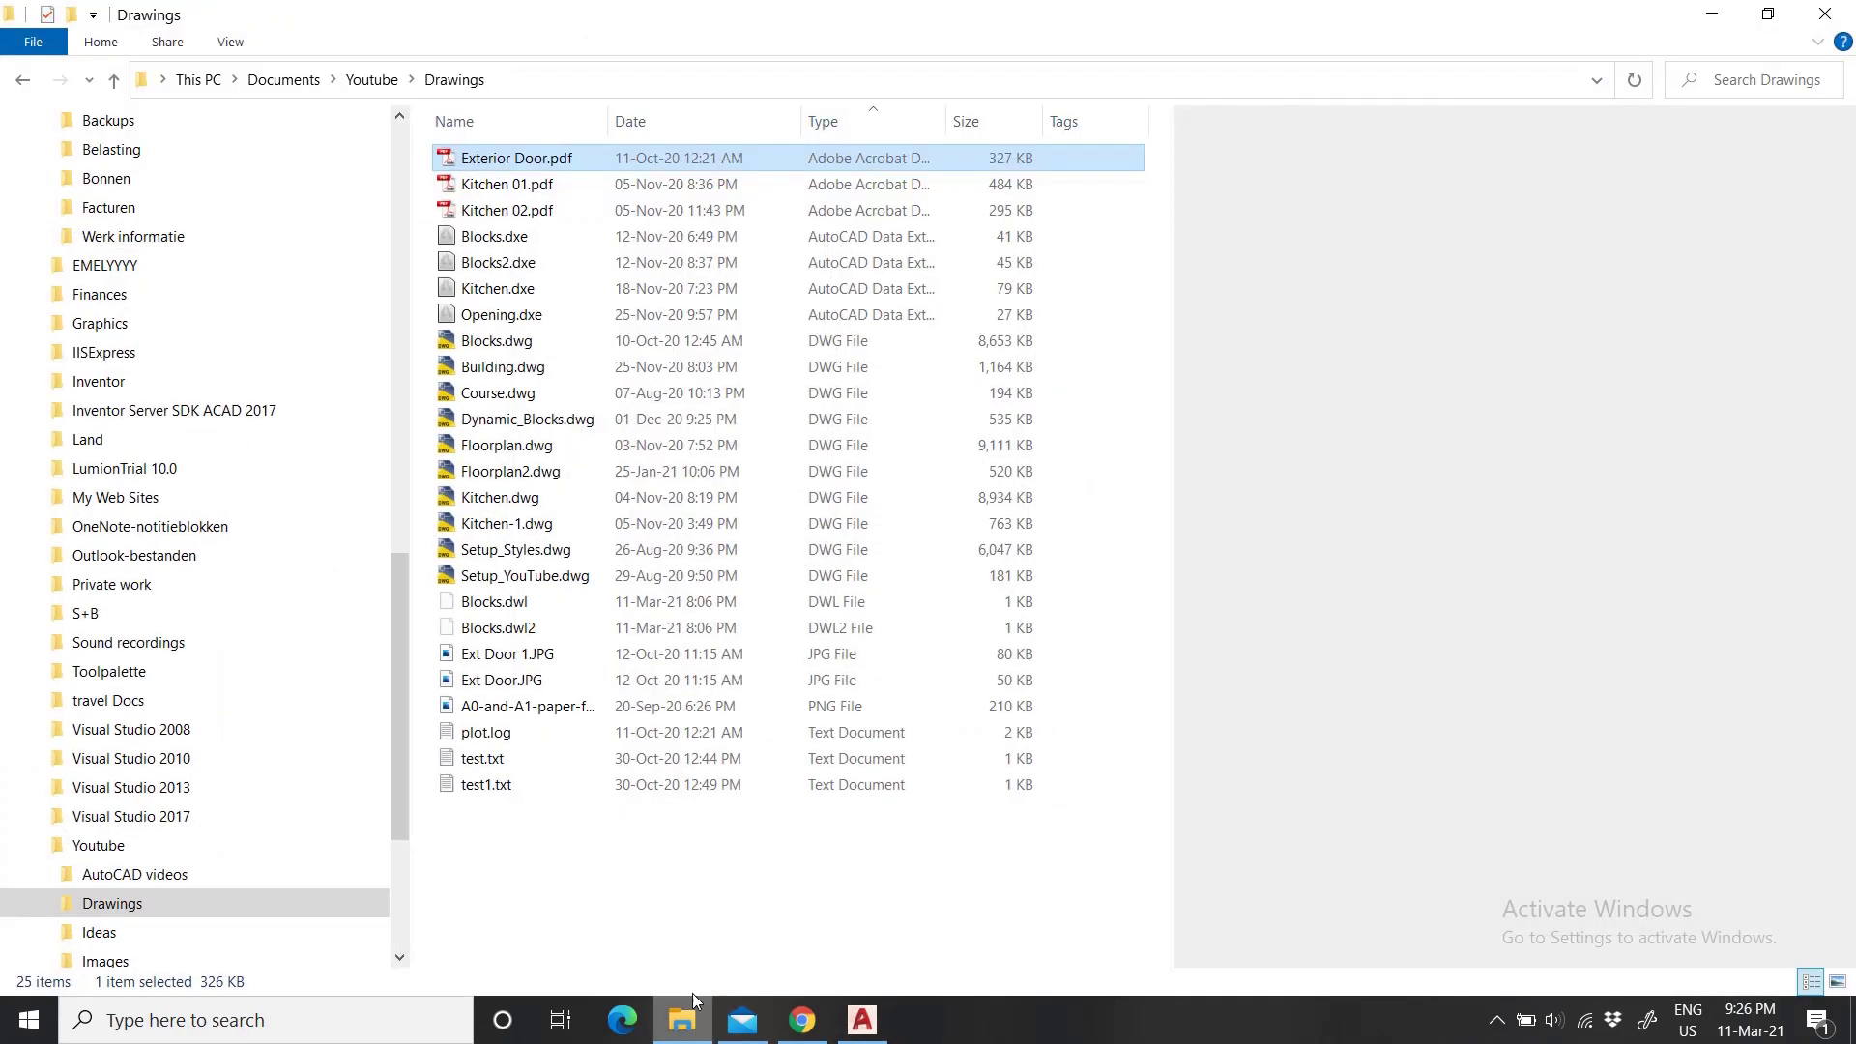
{"action": "left_click", "coordinate": [513, 160]}
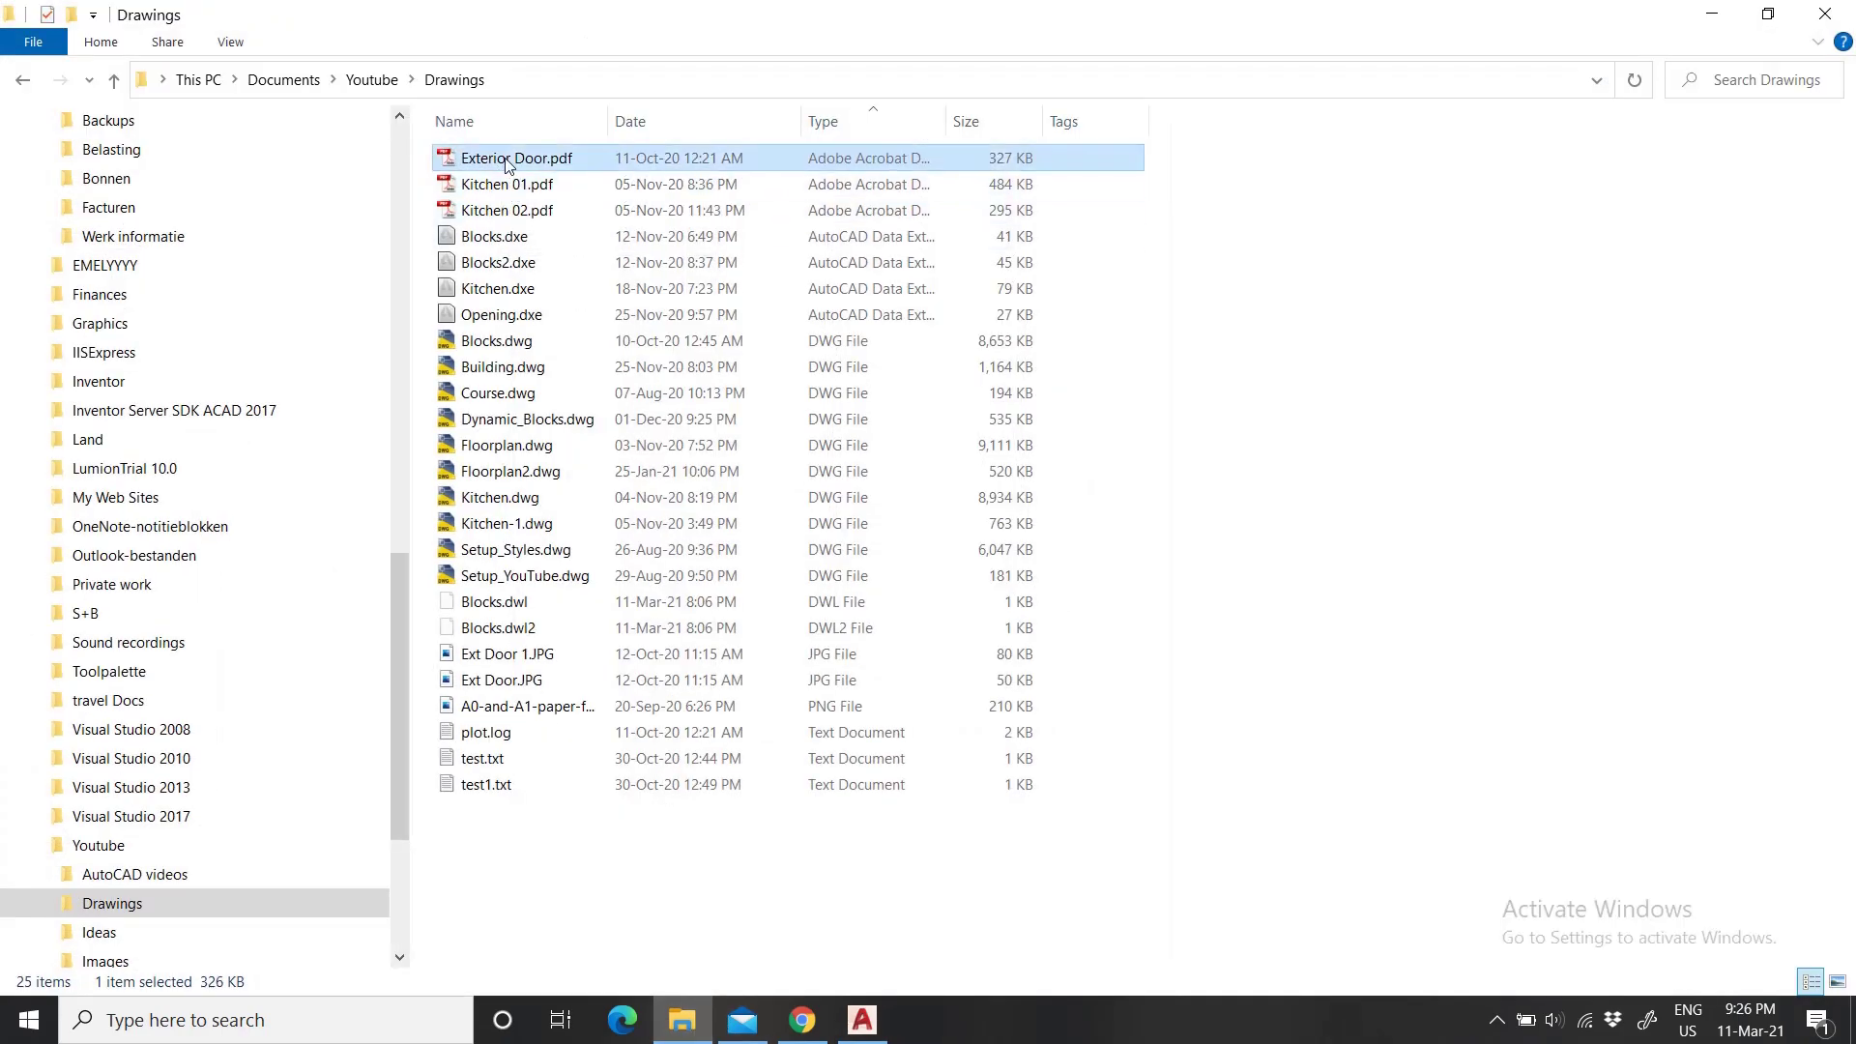
{"action": "scroll", "coordinate": [1573, 600], "scroll_direction": "down", "scroll_amount": 1}
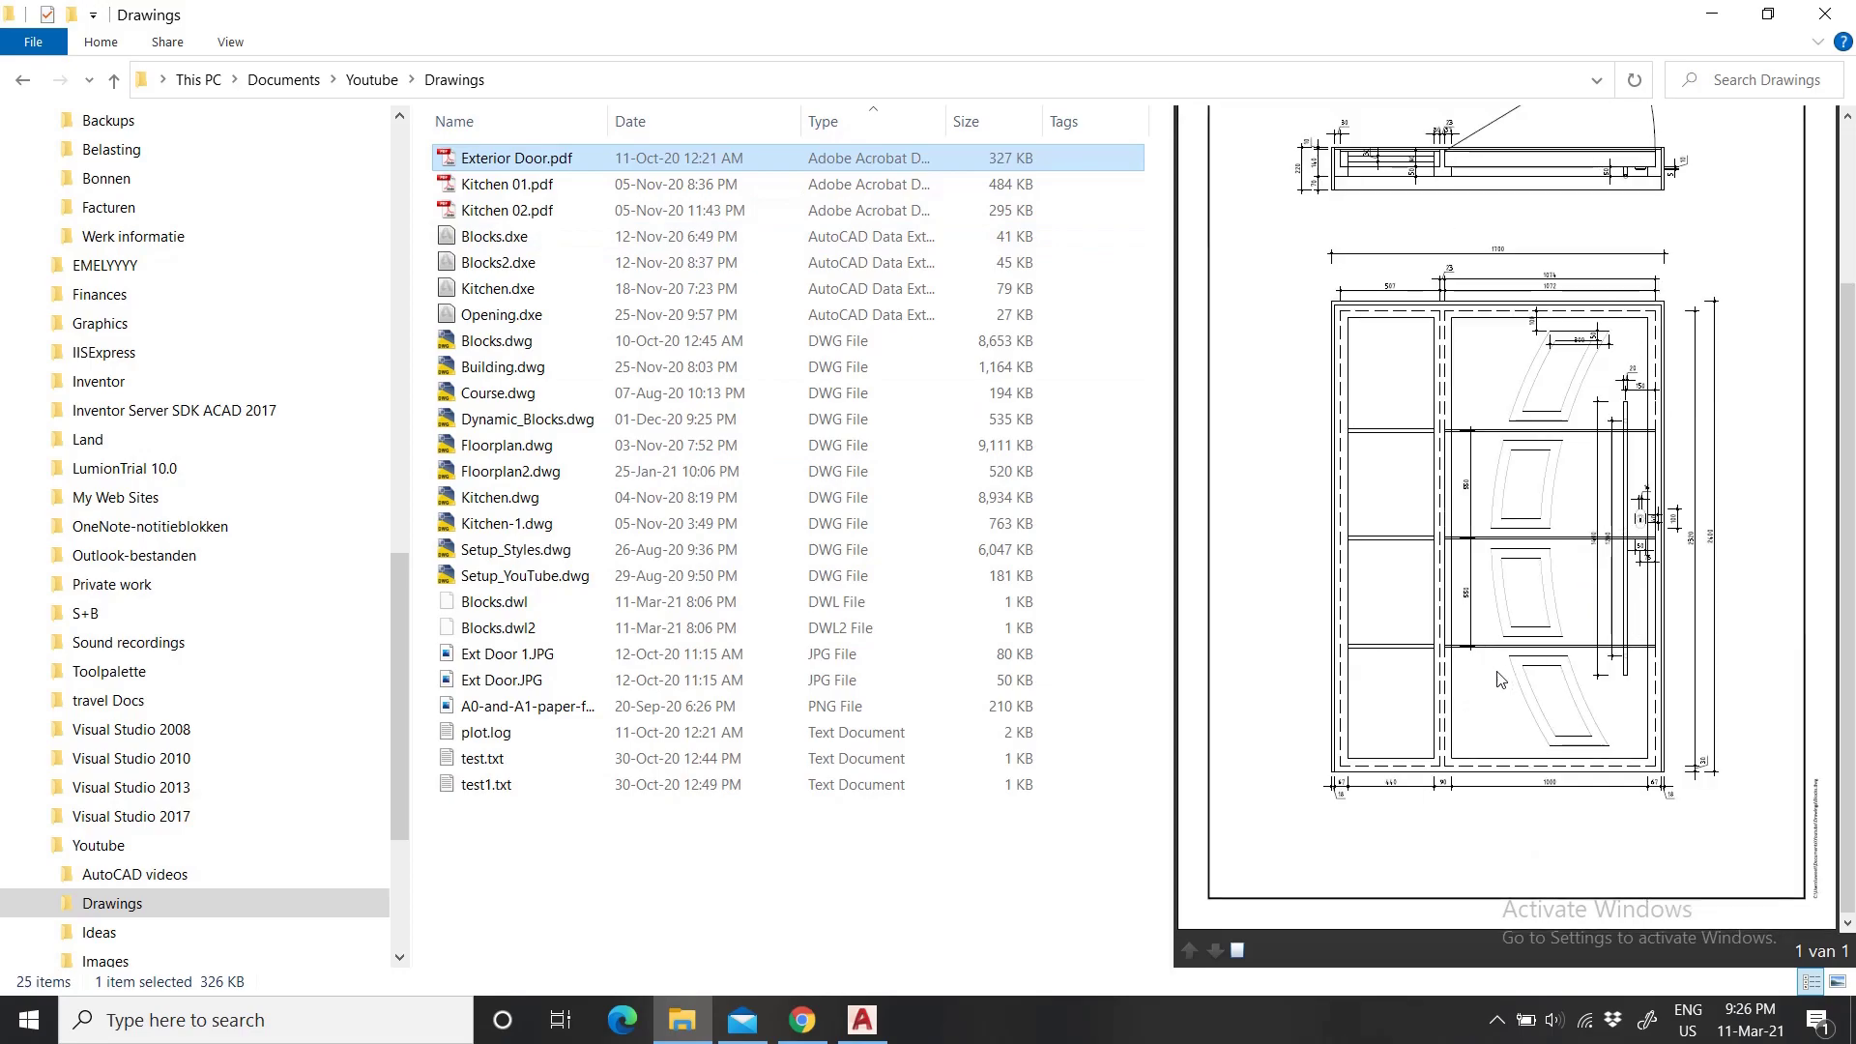
{"action": "left_click", "coordinate": [1712, 14]}
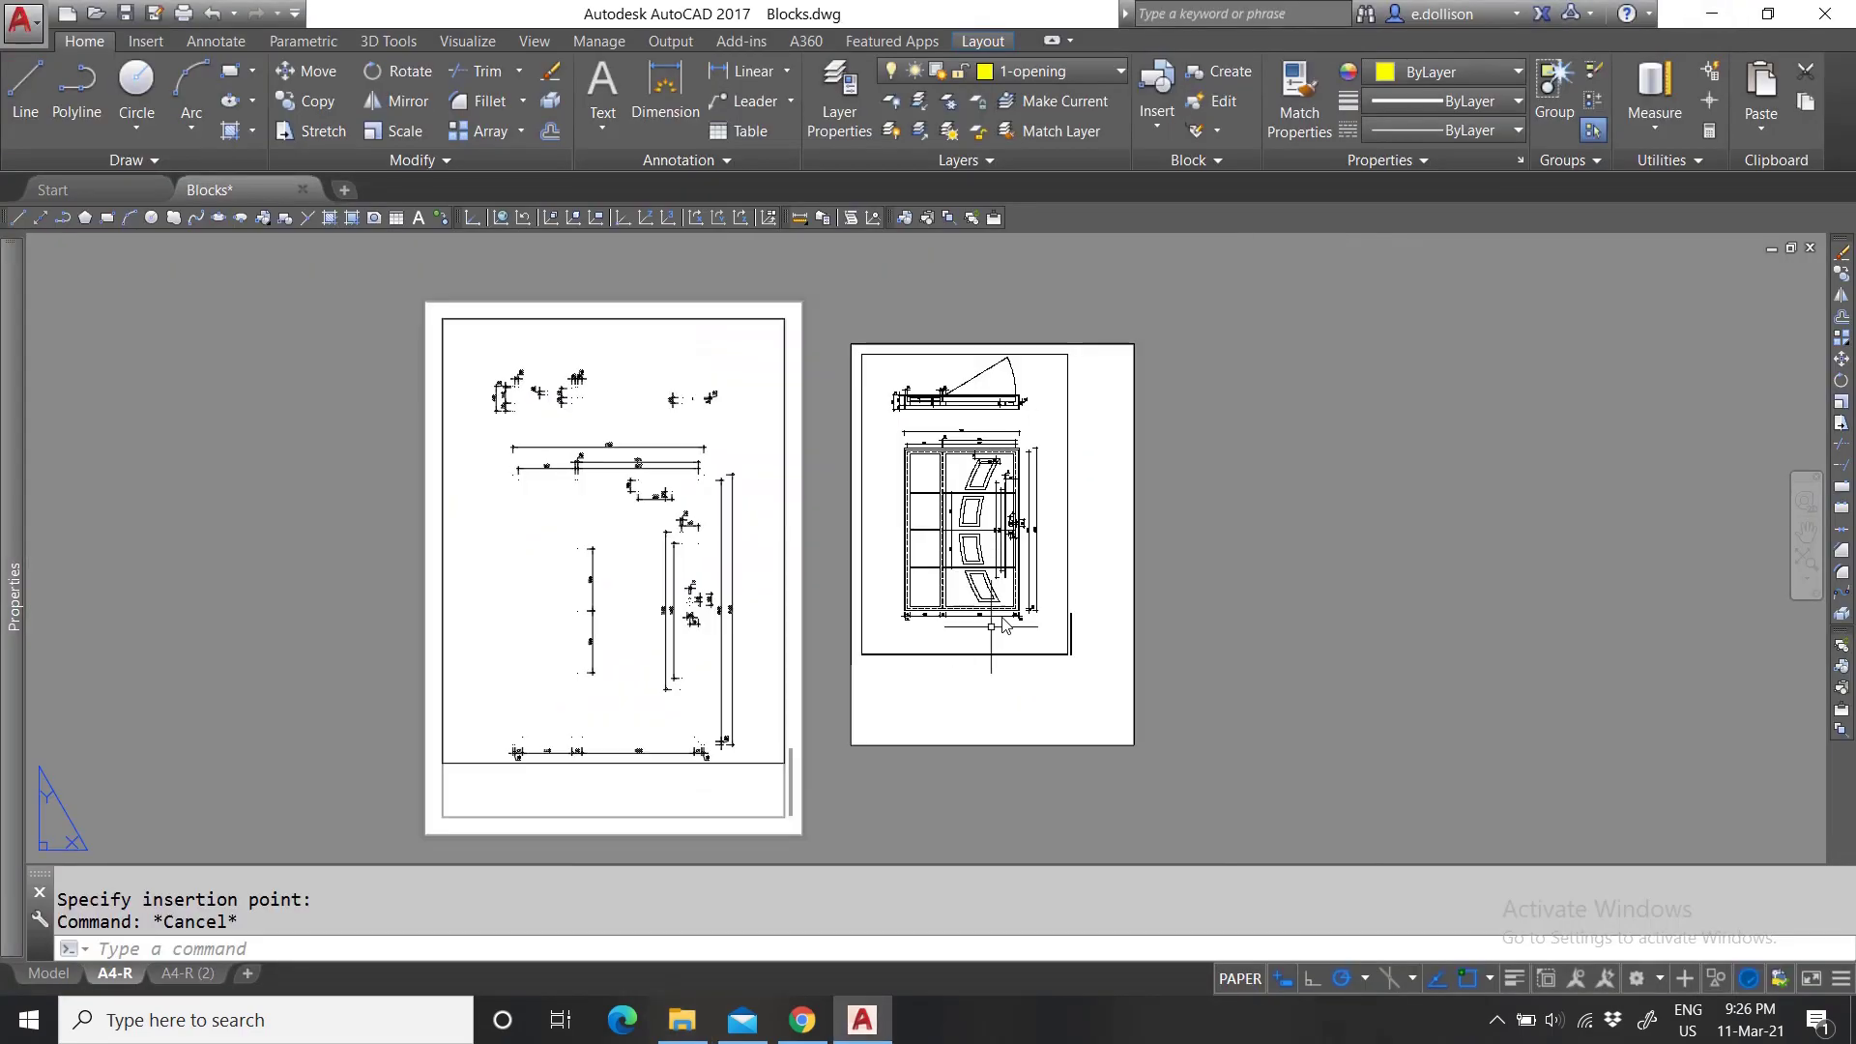
{"action": "scroll", "coordinate": [995, 623], "scroll_direction": "up", "scroll_amount": 2}
{"action": "key", "text": "Escape"}
{"action": "left_click", "coordinate": [1210, 631]}
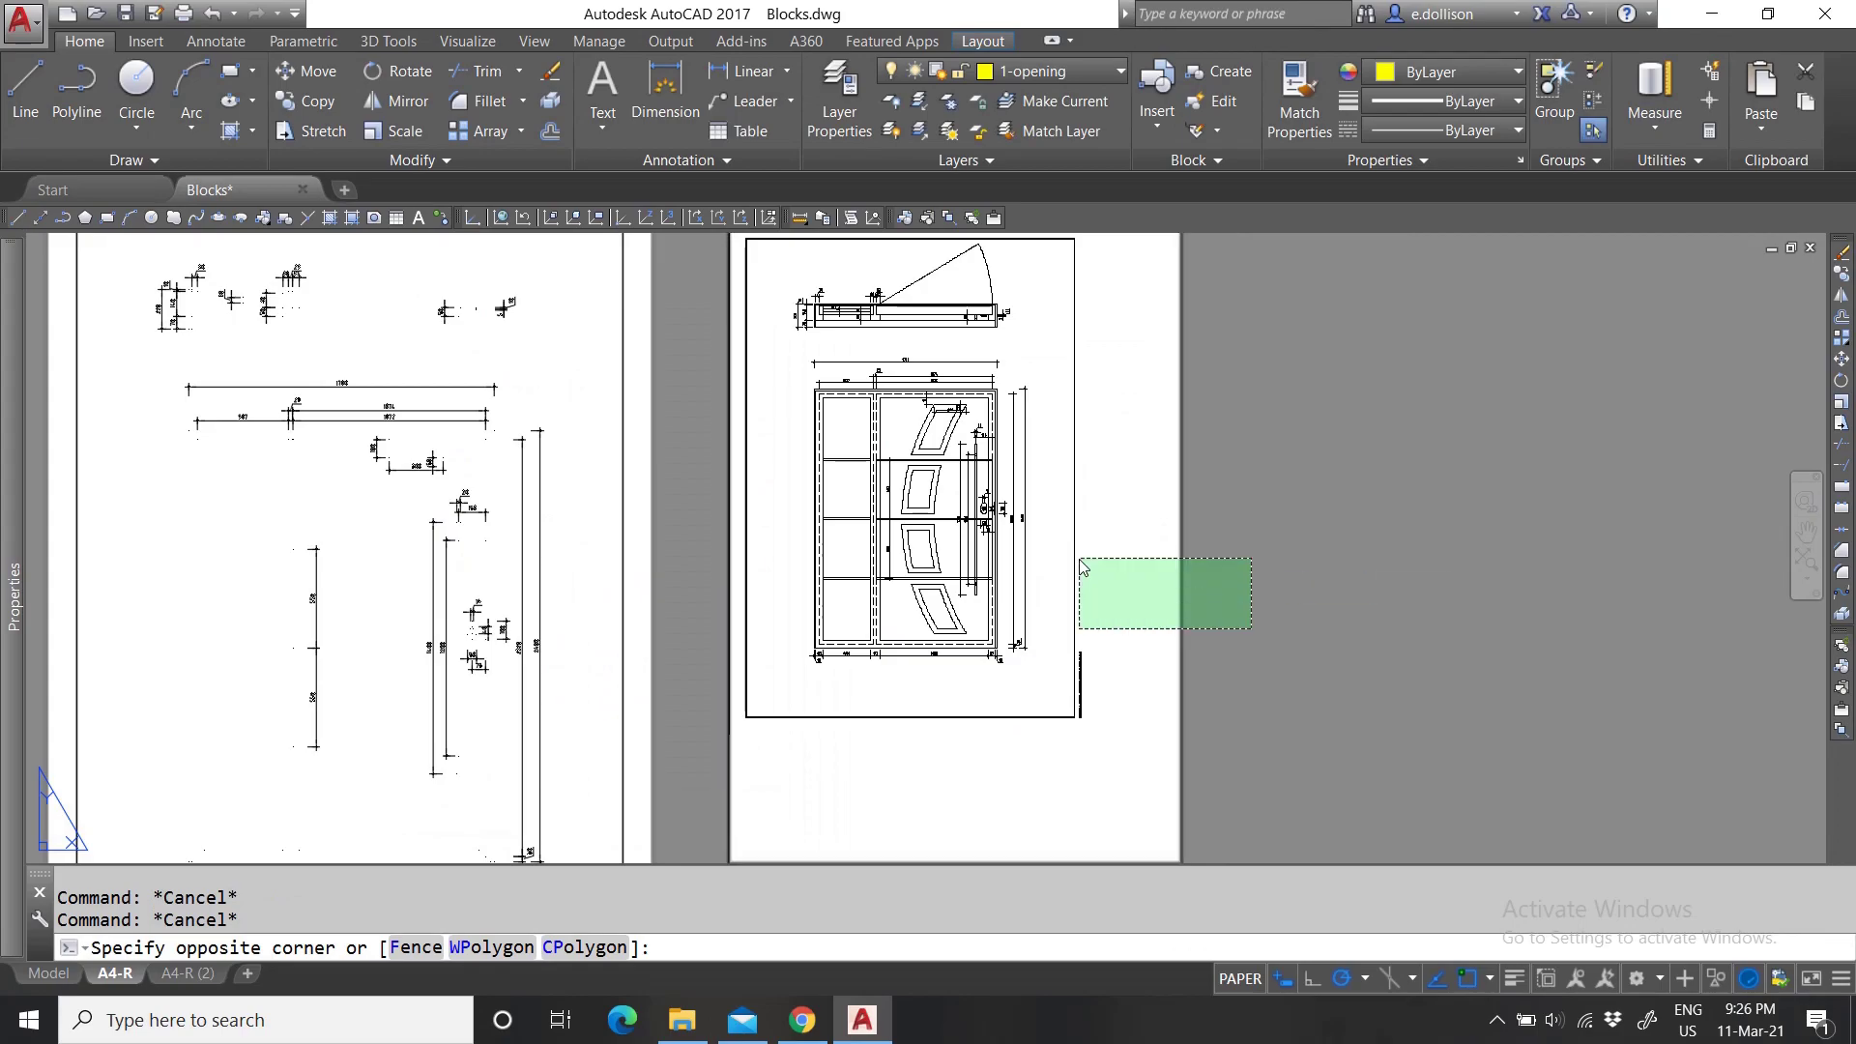
{"action": "key", "text": "Escape"}
{"action": "scroll", "coordinate": [976, 638], "scroll_direction": "down", "scroll_amount": 4}
{"action": "scroll", "coordinate": [972, 652], "scroll_direction": "up", "scroll_amount": 3}
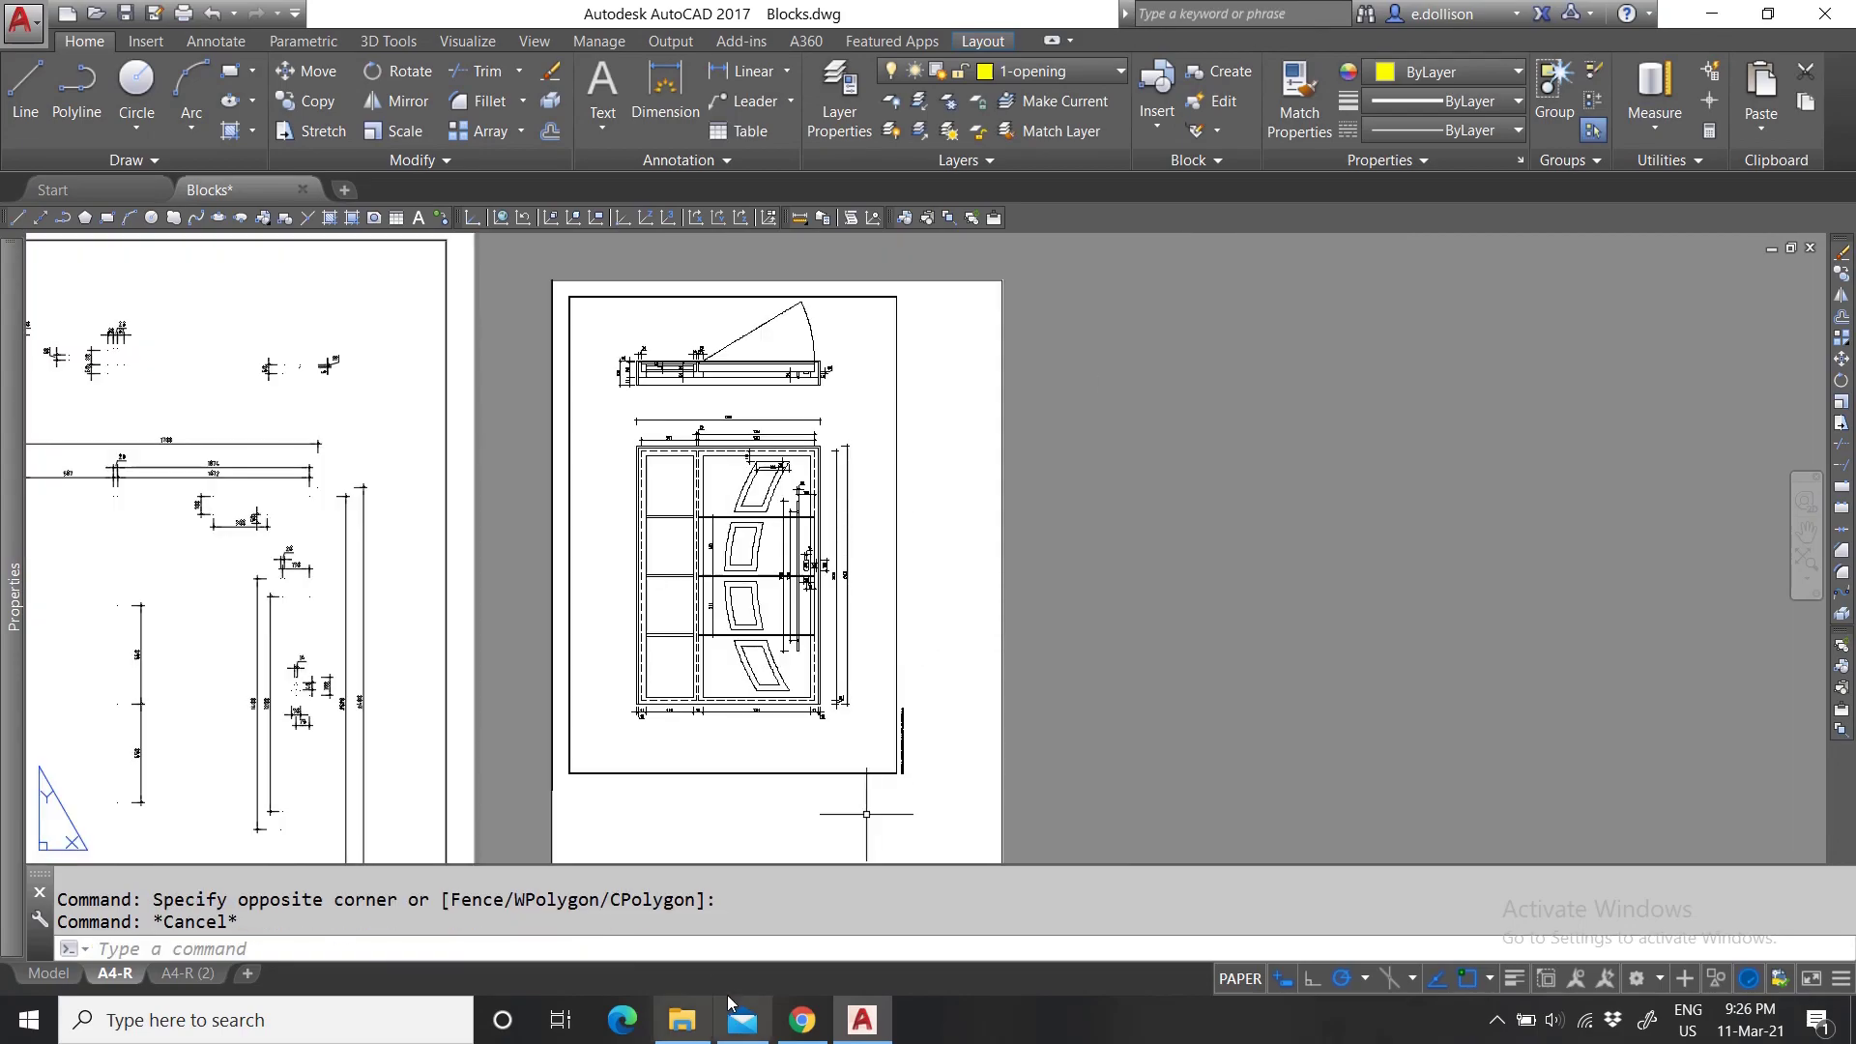
Switch to File Explorer and preview the door JPG images and the paper-format PNG in the Drawings folder.
{"action": "left_click", "coordinate": [700, 1010]}
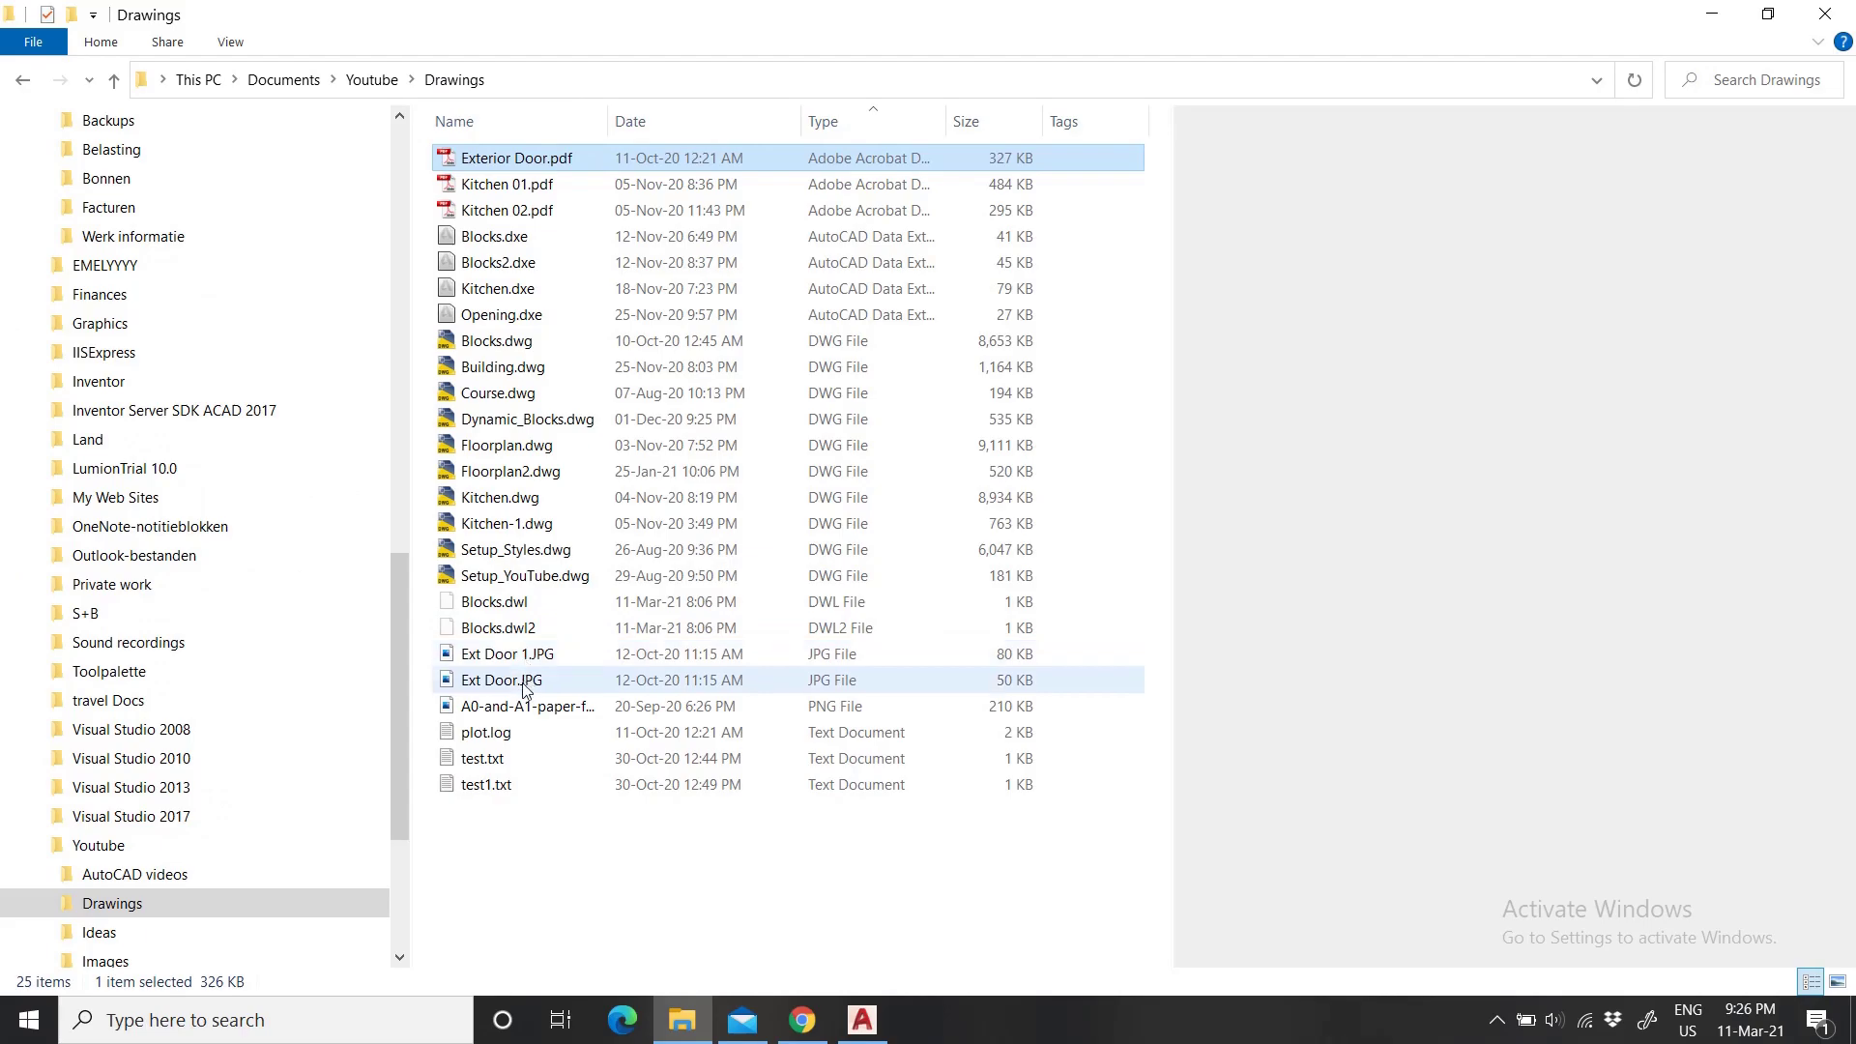
{"action": "left_click", "coordinate": [491, 658]}
{"action": "left_click", "coordinate": [497, 682]}
{"action": "left_click", "coordinate": [503, 701]}
{"action": "left_click", "coordinate": [502, 682]}
{"action": "left_click", "coordinate": [509, 659]}
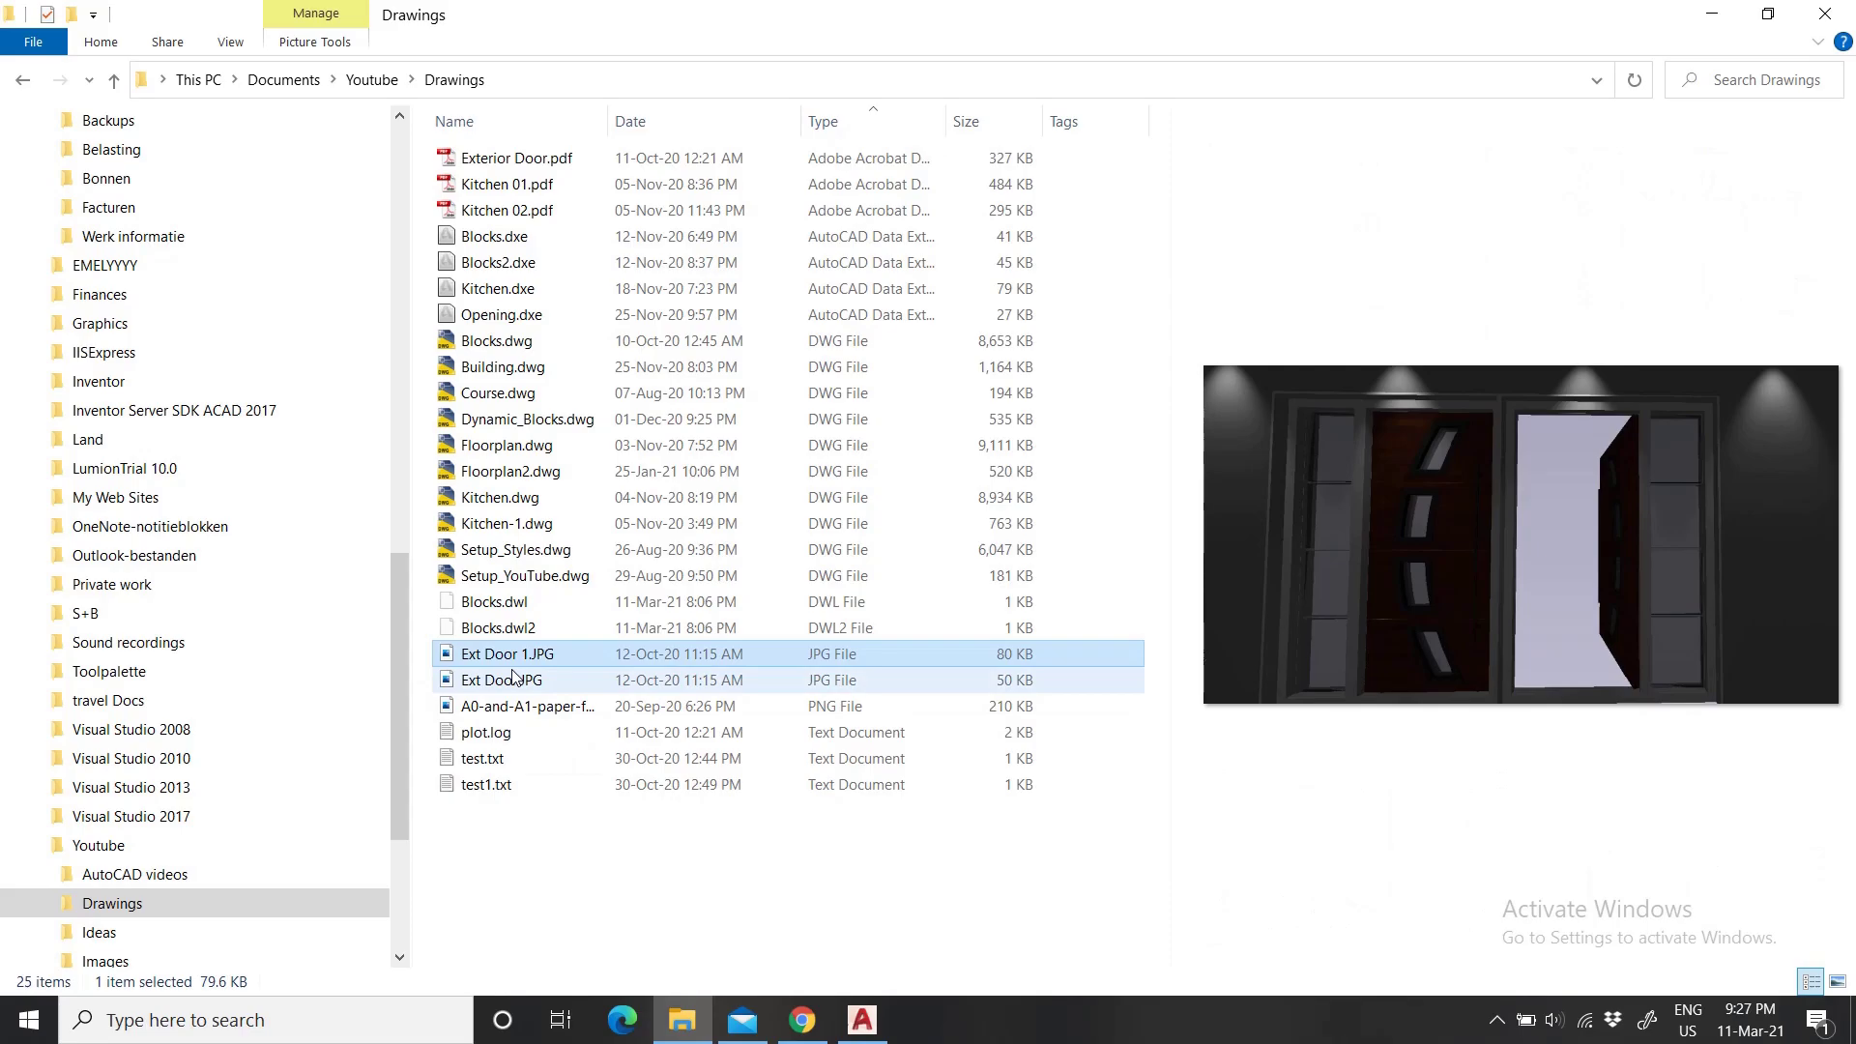
Browse to the Youtube folder and preview Tutorials.docx and Setup_Styles.docx.
{"action": "left_click", "coordinate": [372, 82]}
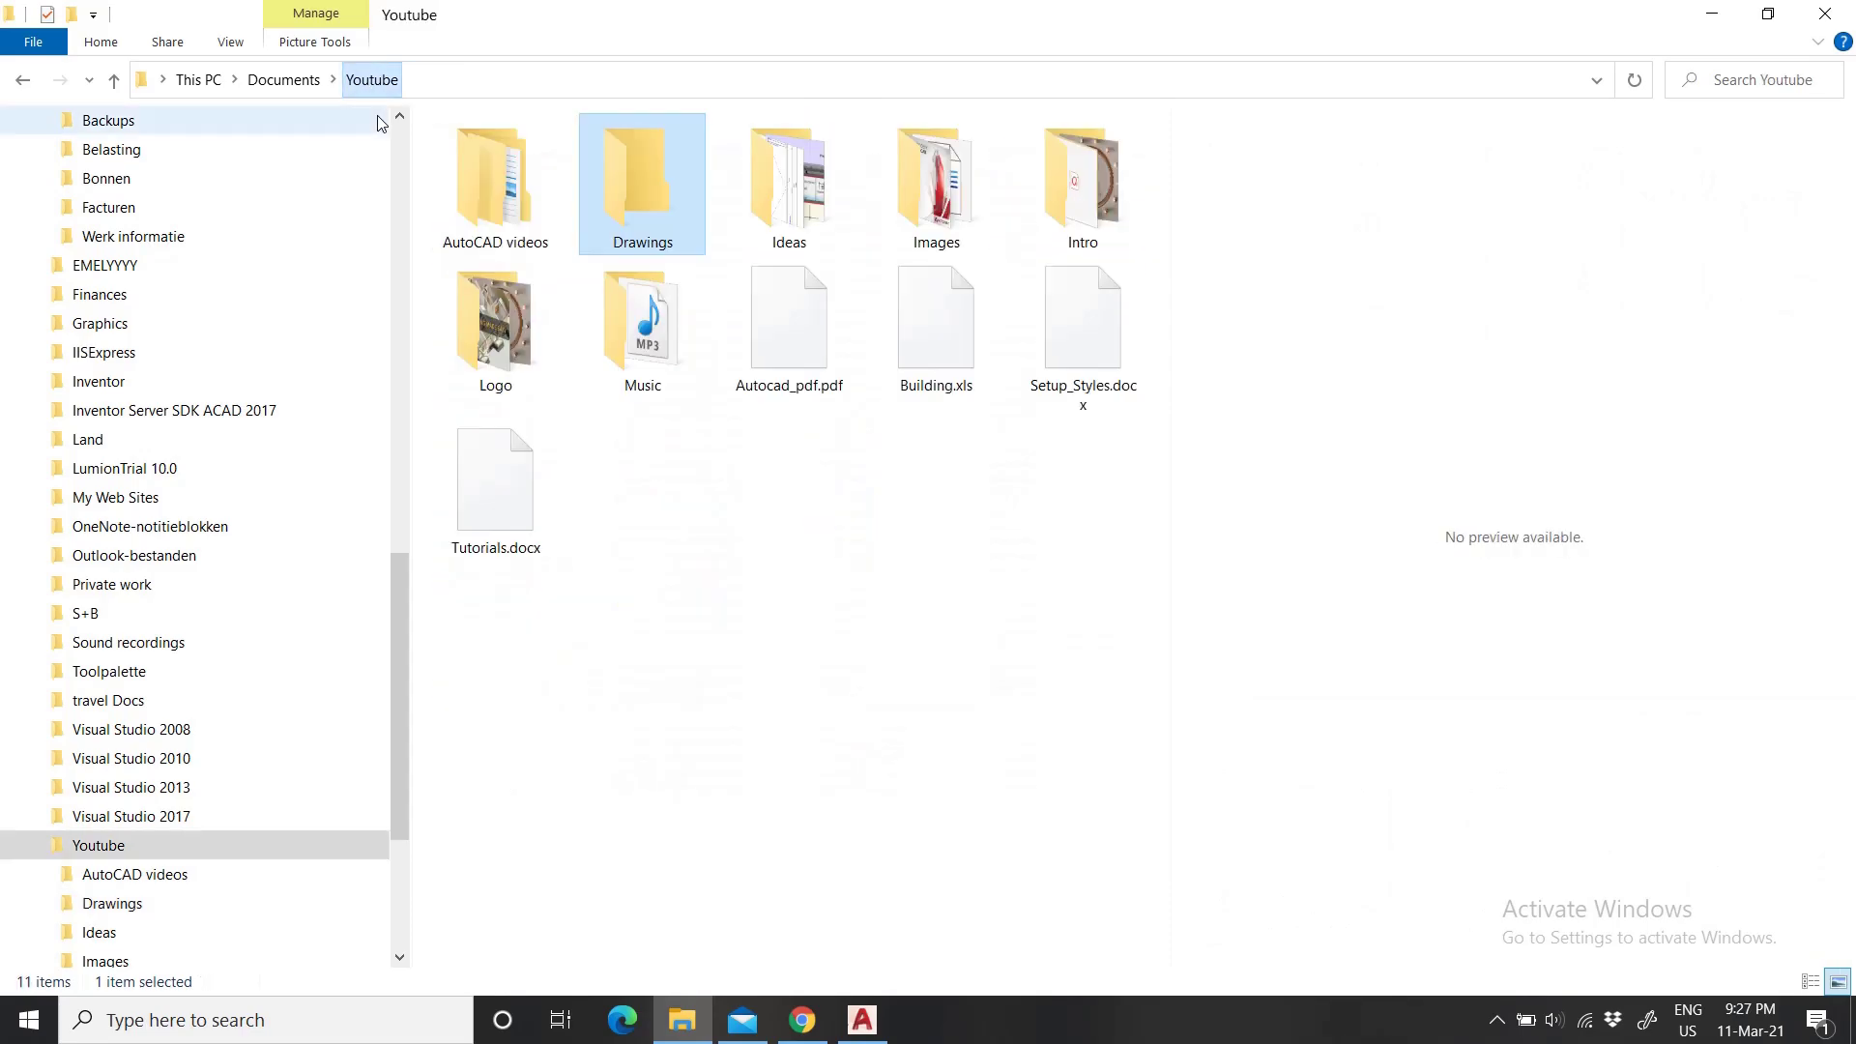
{"action": "left_click", "coordinate": [510, 509]}
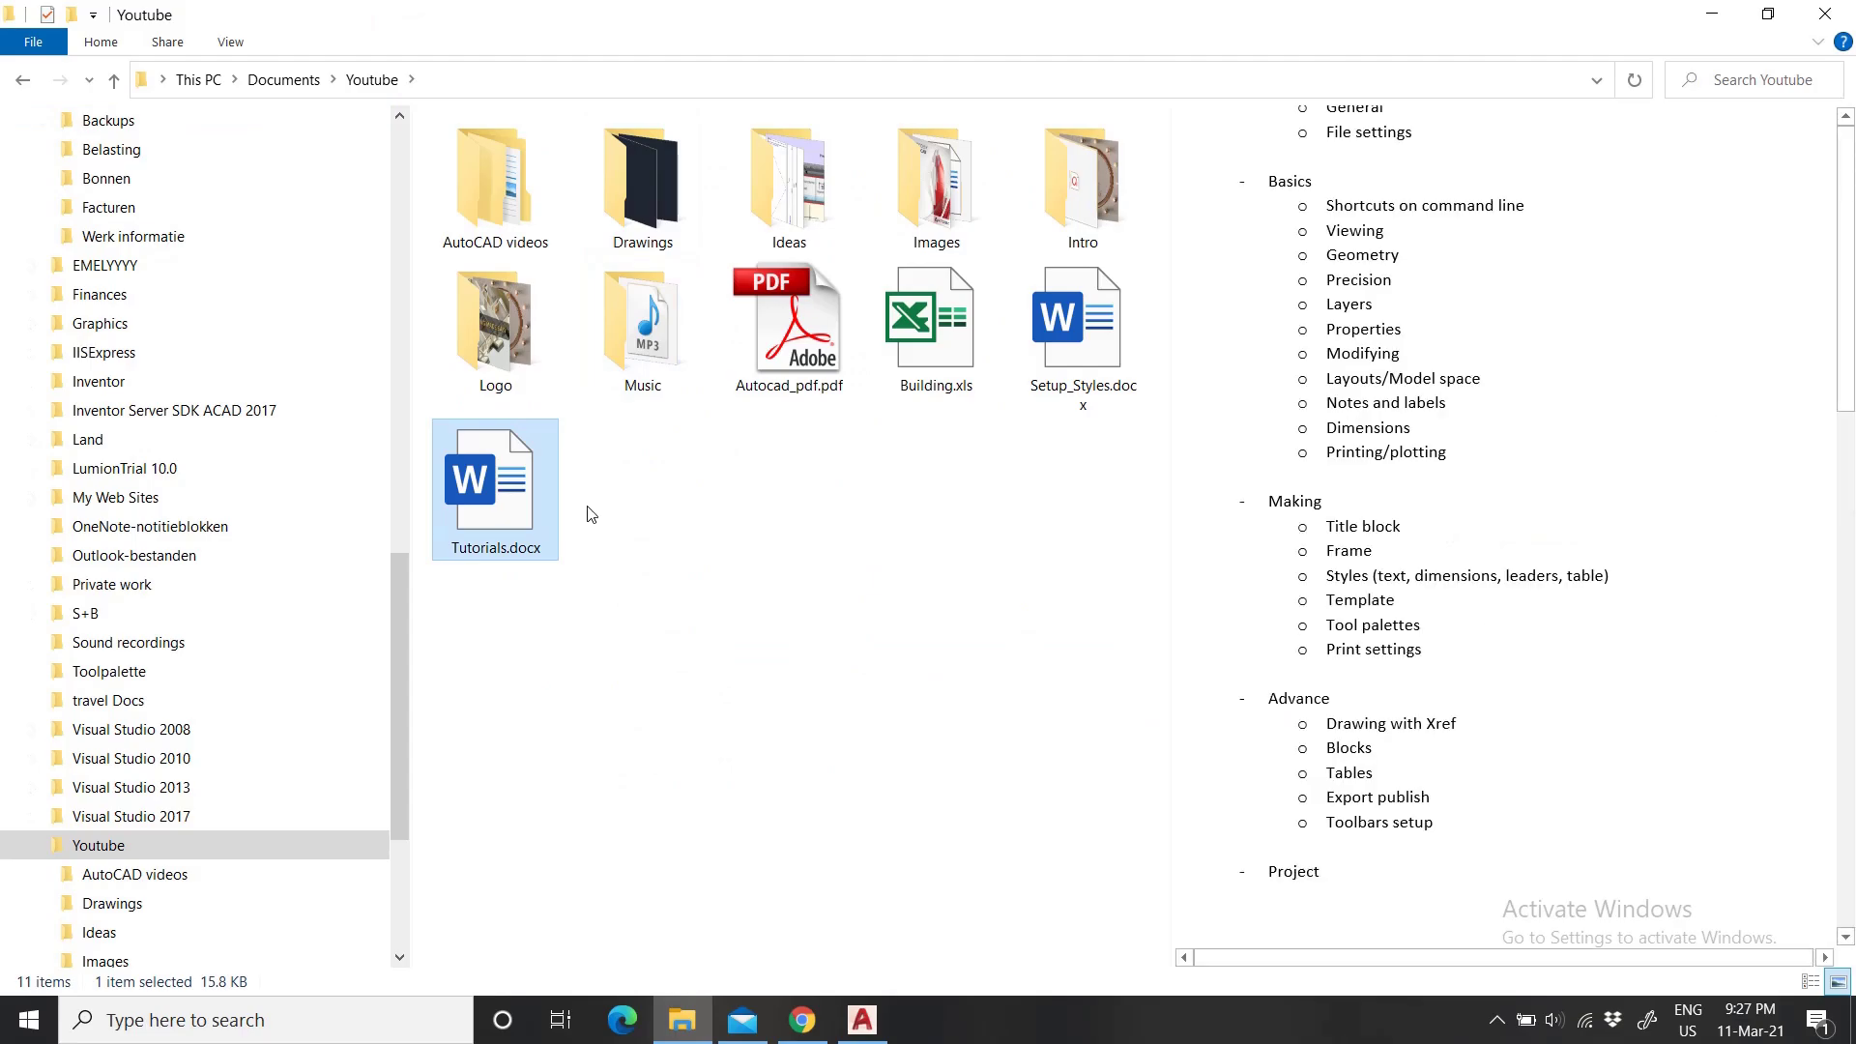
{"action": "right_click", "coordinate": [528, 489]}
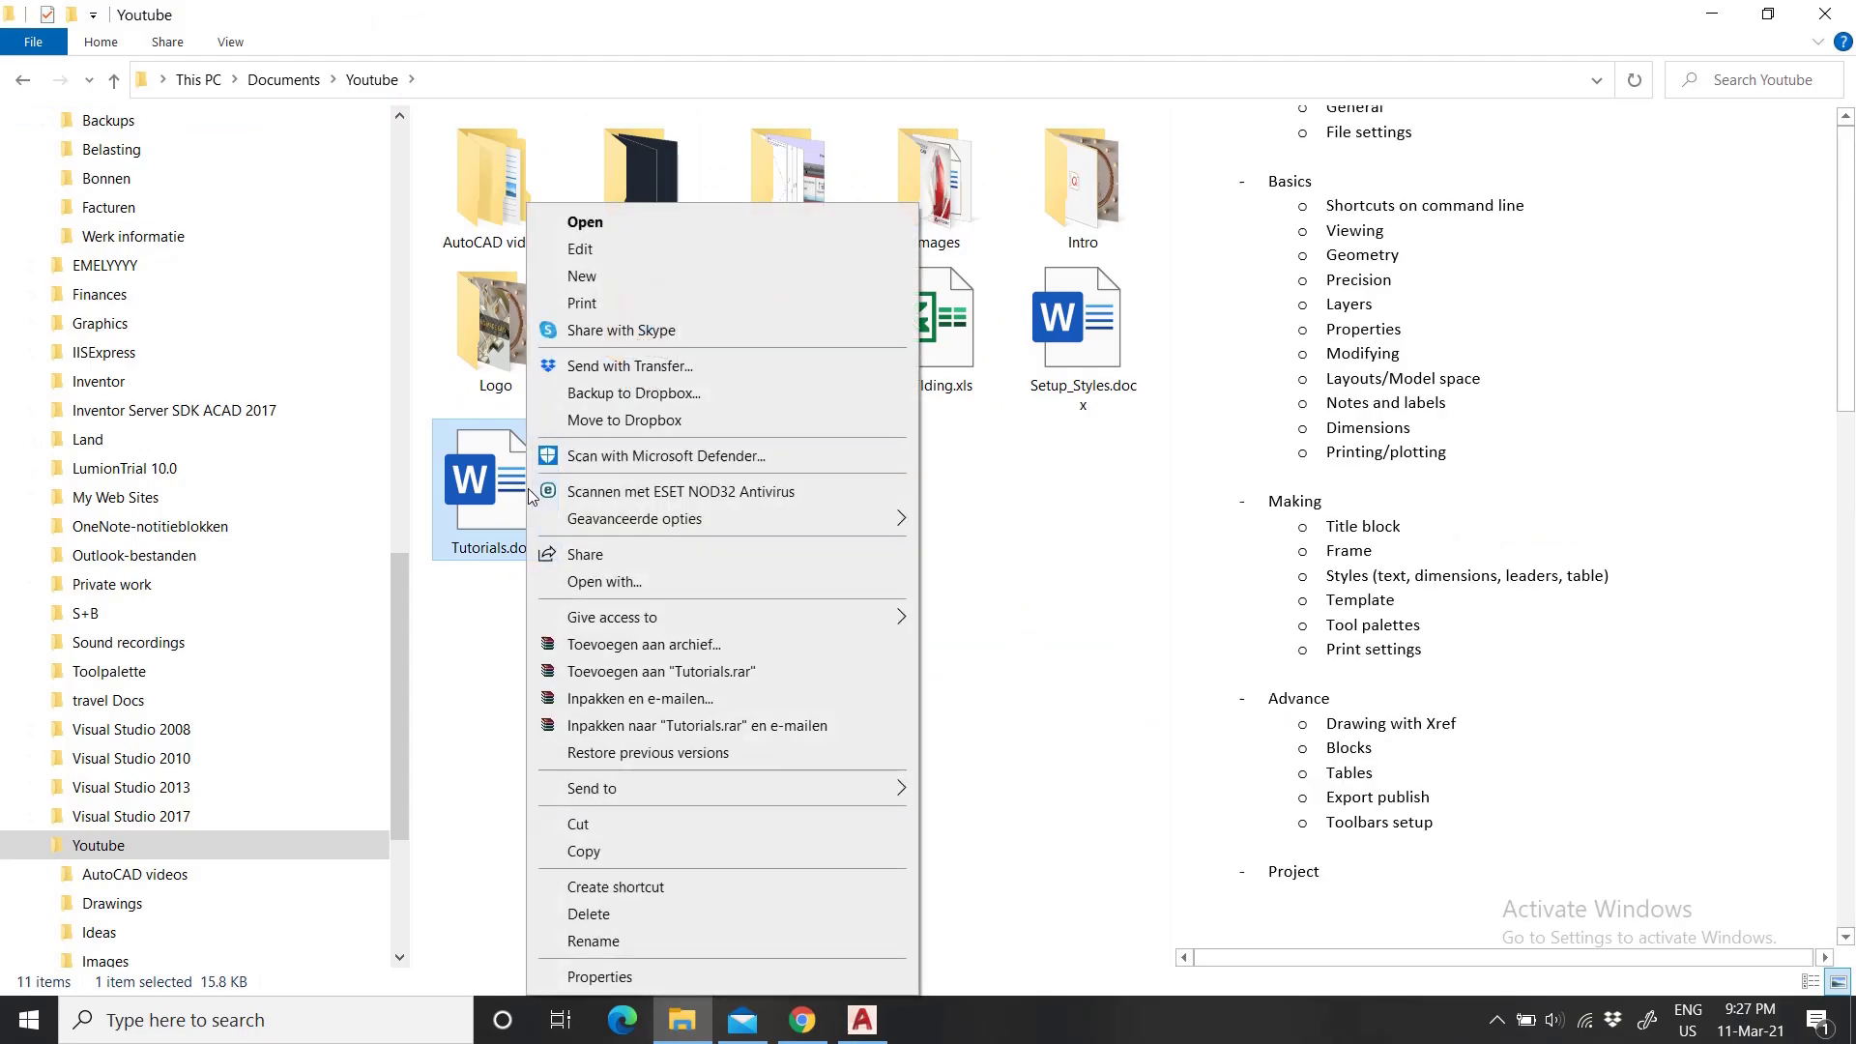
{"action": "left_click", "coordinate": [522, 604]}
{"action": "left_click", "coordinate": [787, 631]}
{"action": "left_click", "coordinate": [1068, 406]}
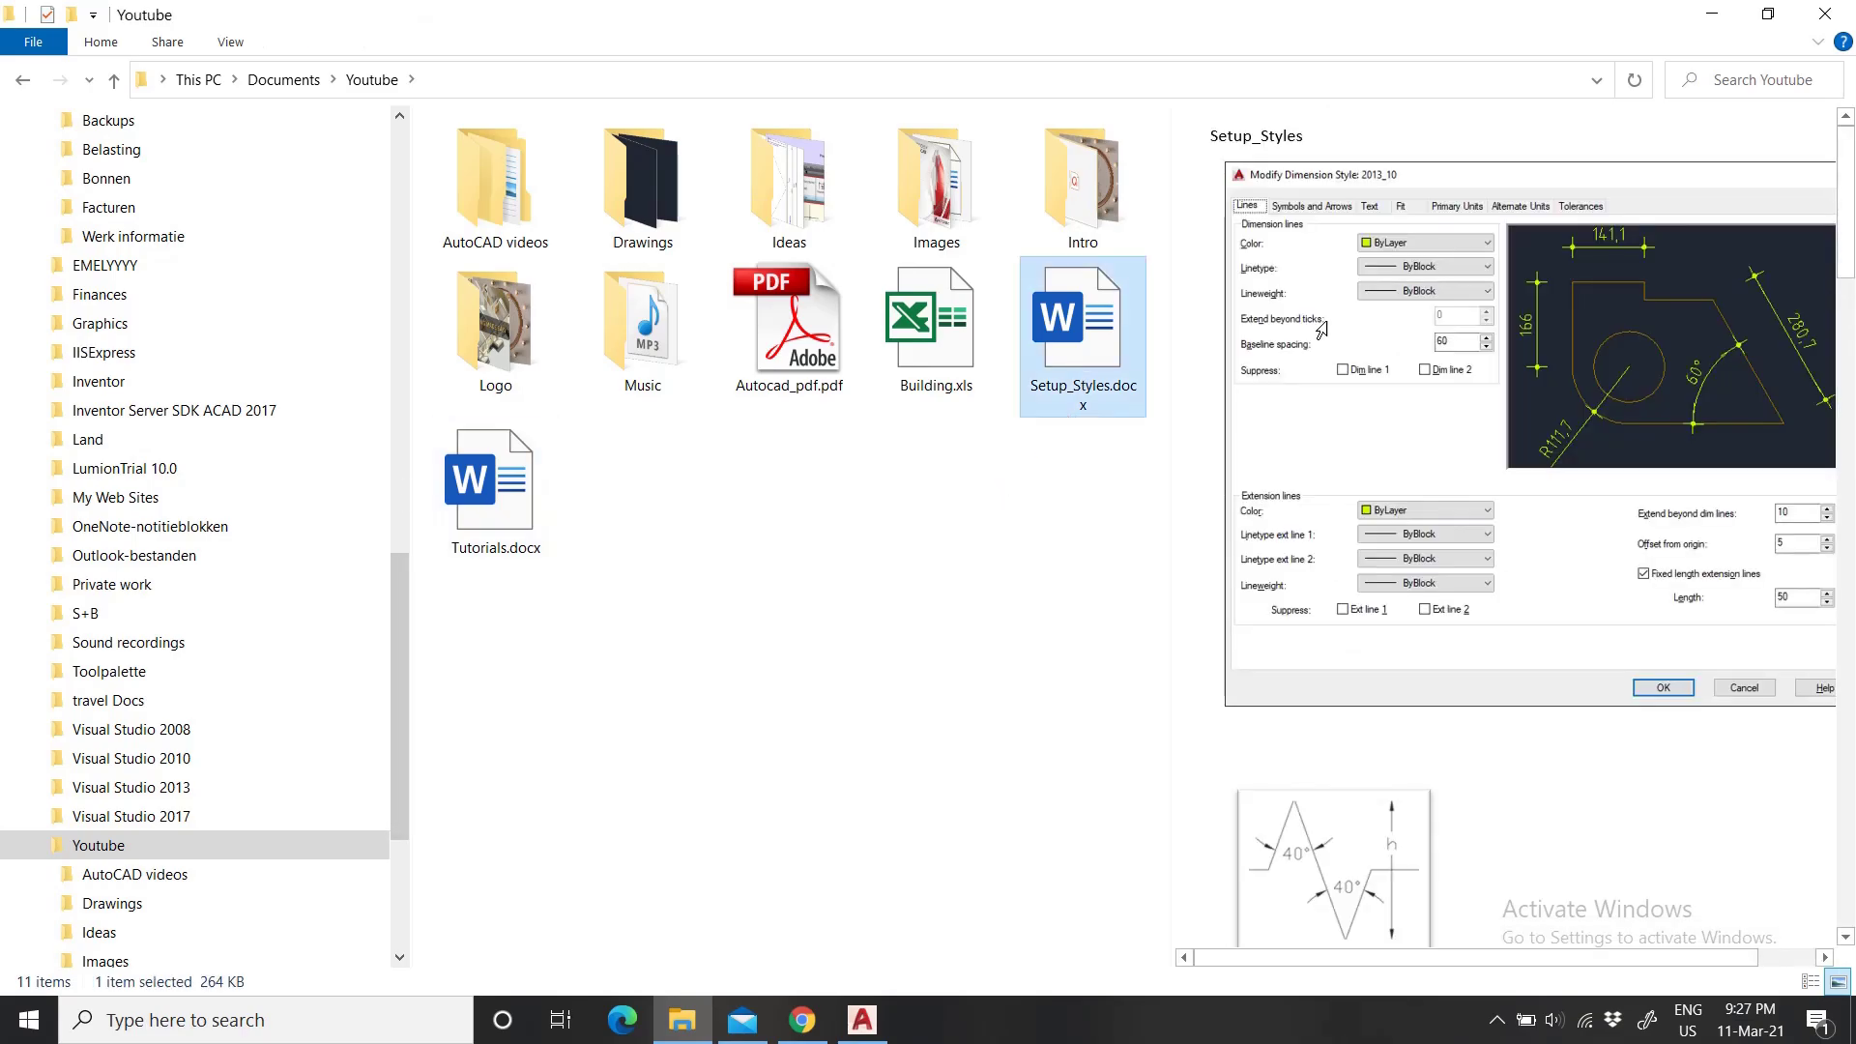
{"action": "right_click", "coordinate": [1085, 348]}
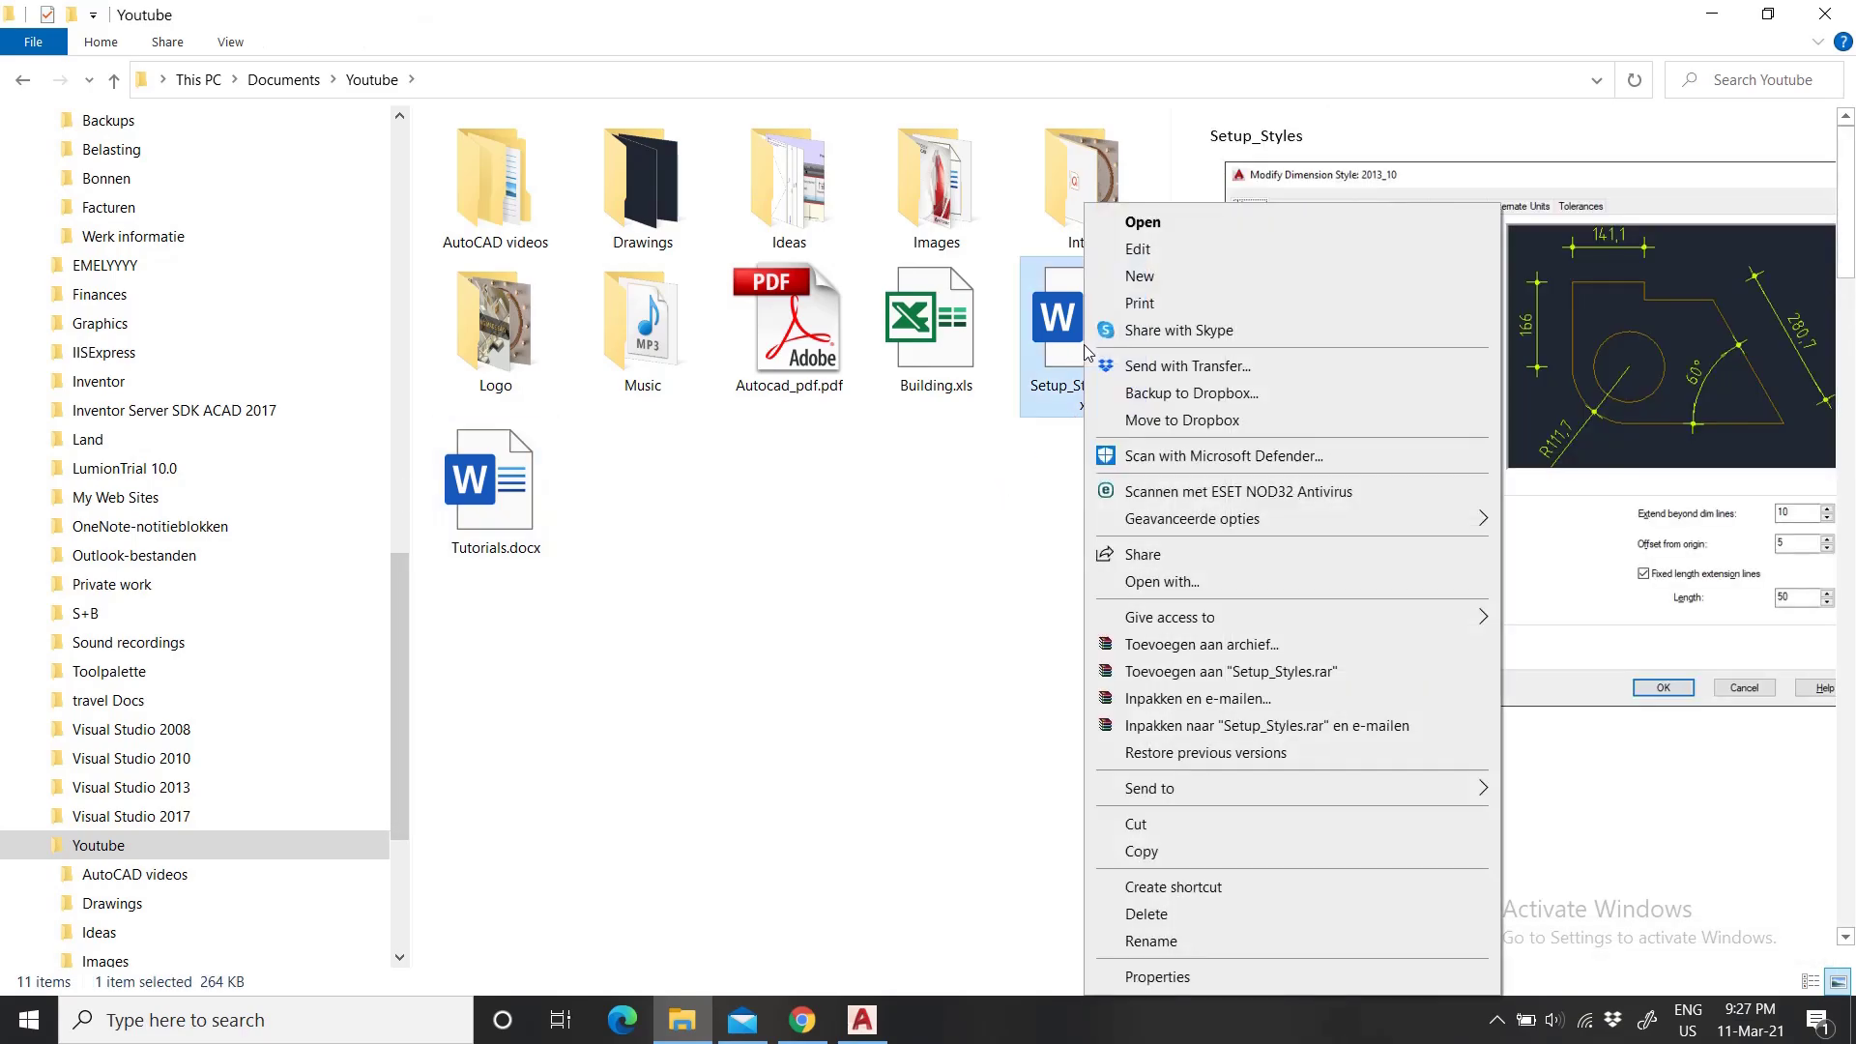
{"action": "left_click", "coordinate": [1140, 303]}
Preview Building.xls in the Youtube folder and copy the file to the clipboard.
{"action": "left_click", "coordinate": [996, 379]}
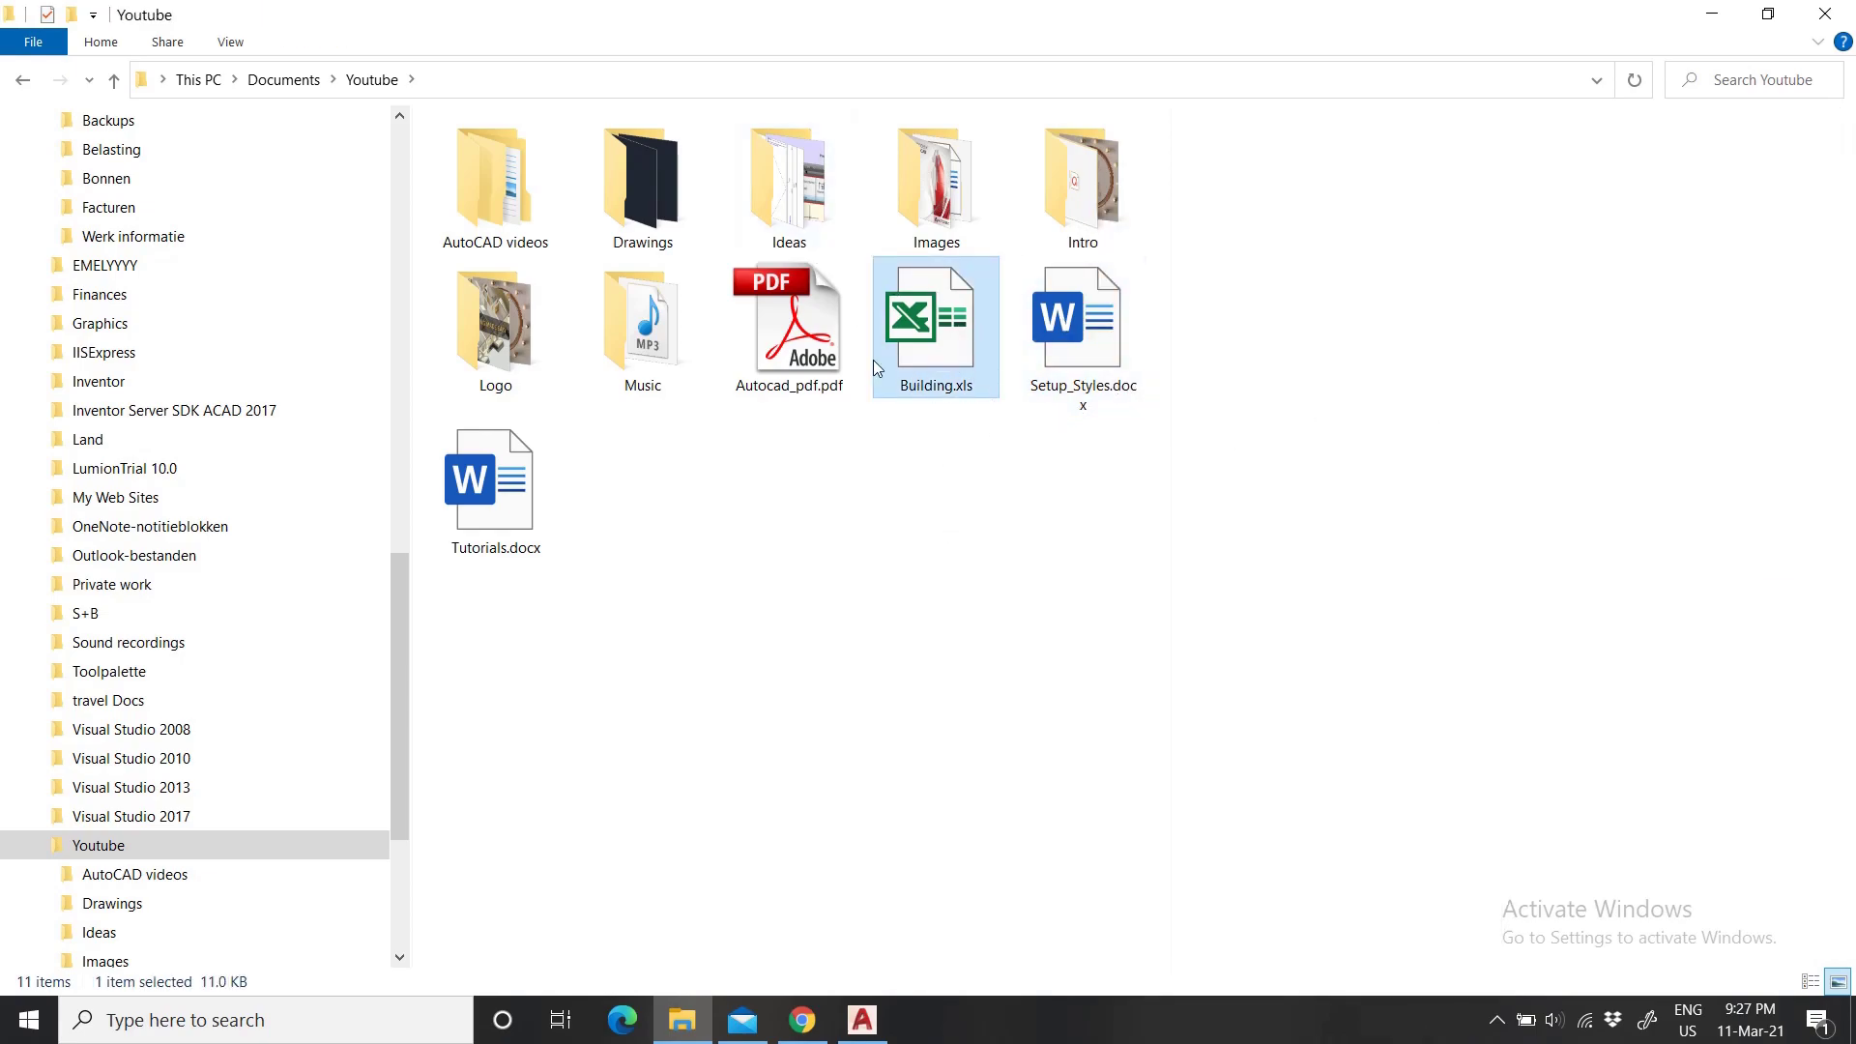
{"action": "left_click", "coordinate": [837, 477]}
{"action": "left_click", "coordinate": [917, 397]}
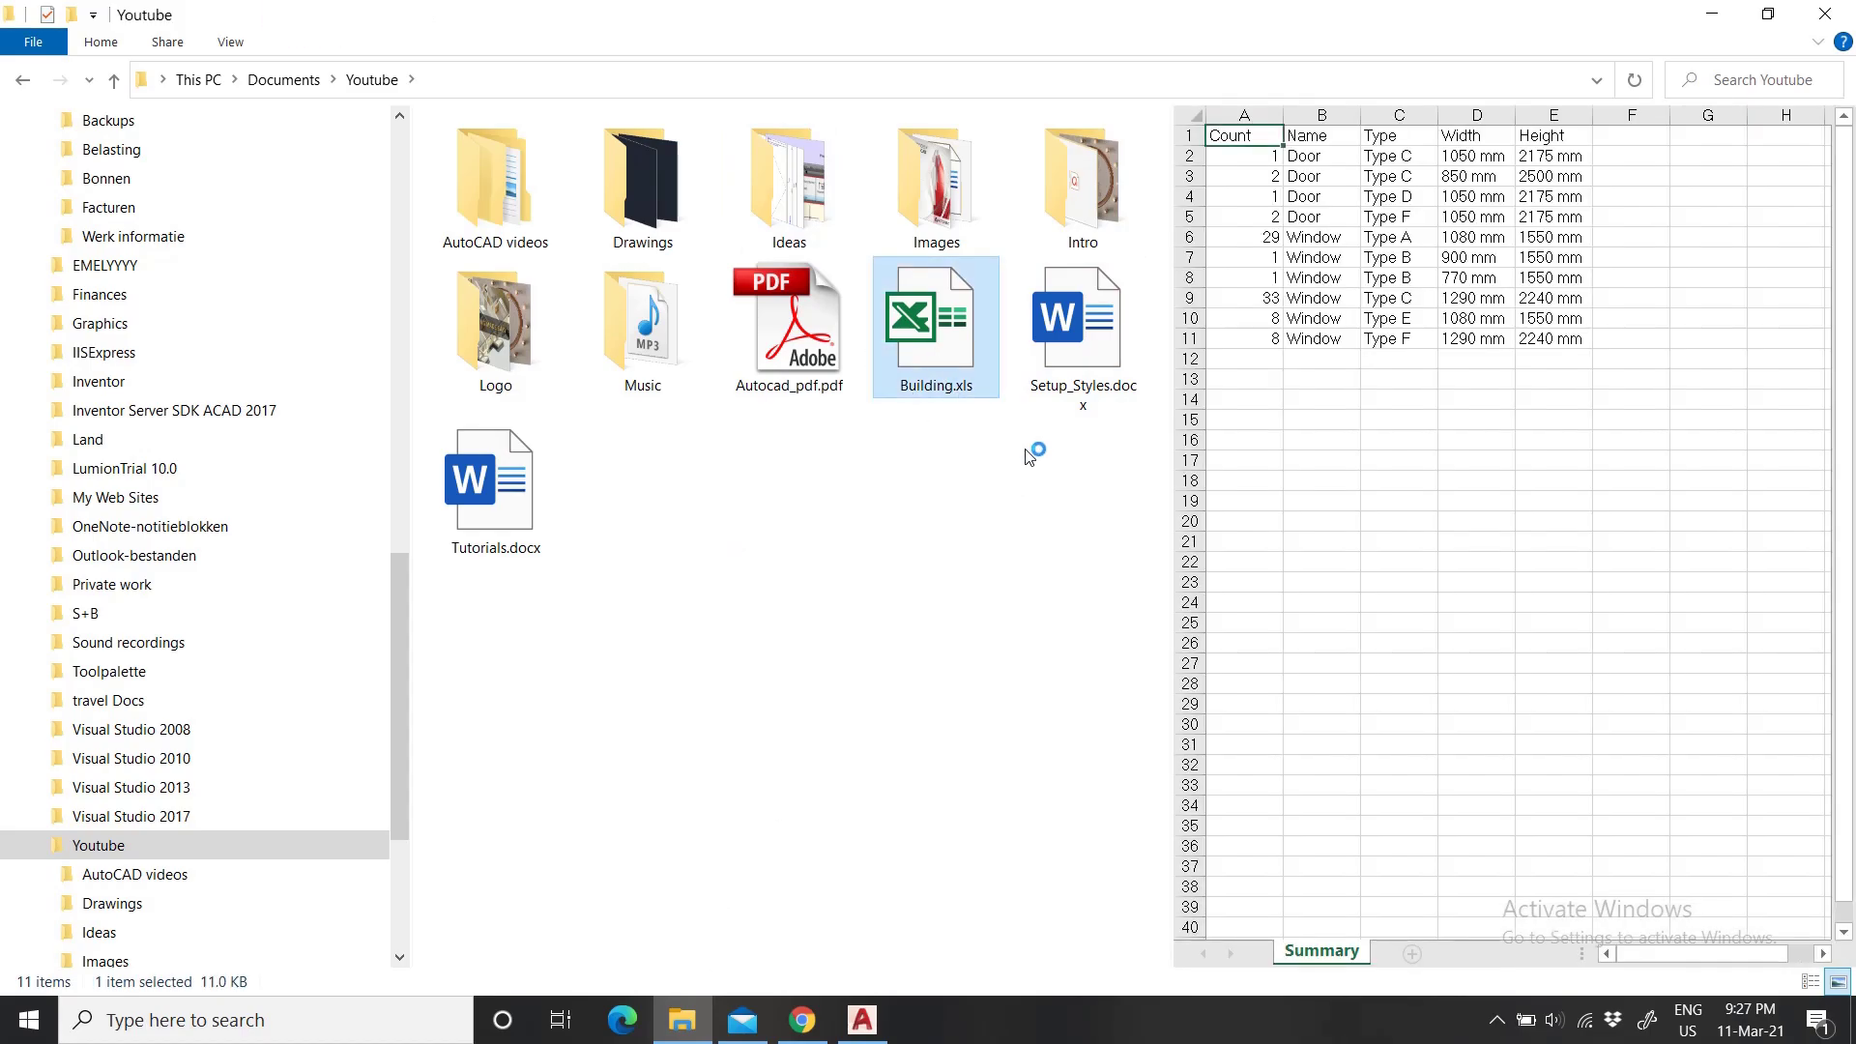
{"action": "double_click", "coordinate": [911, 303]}
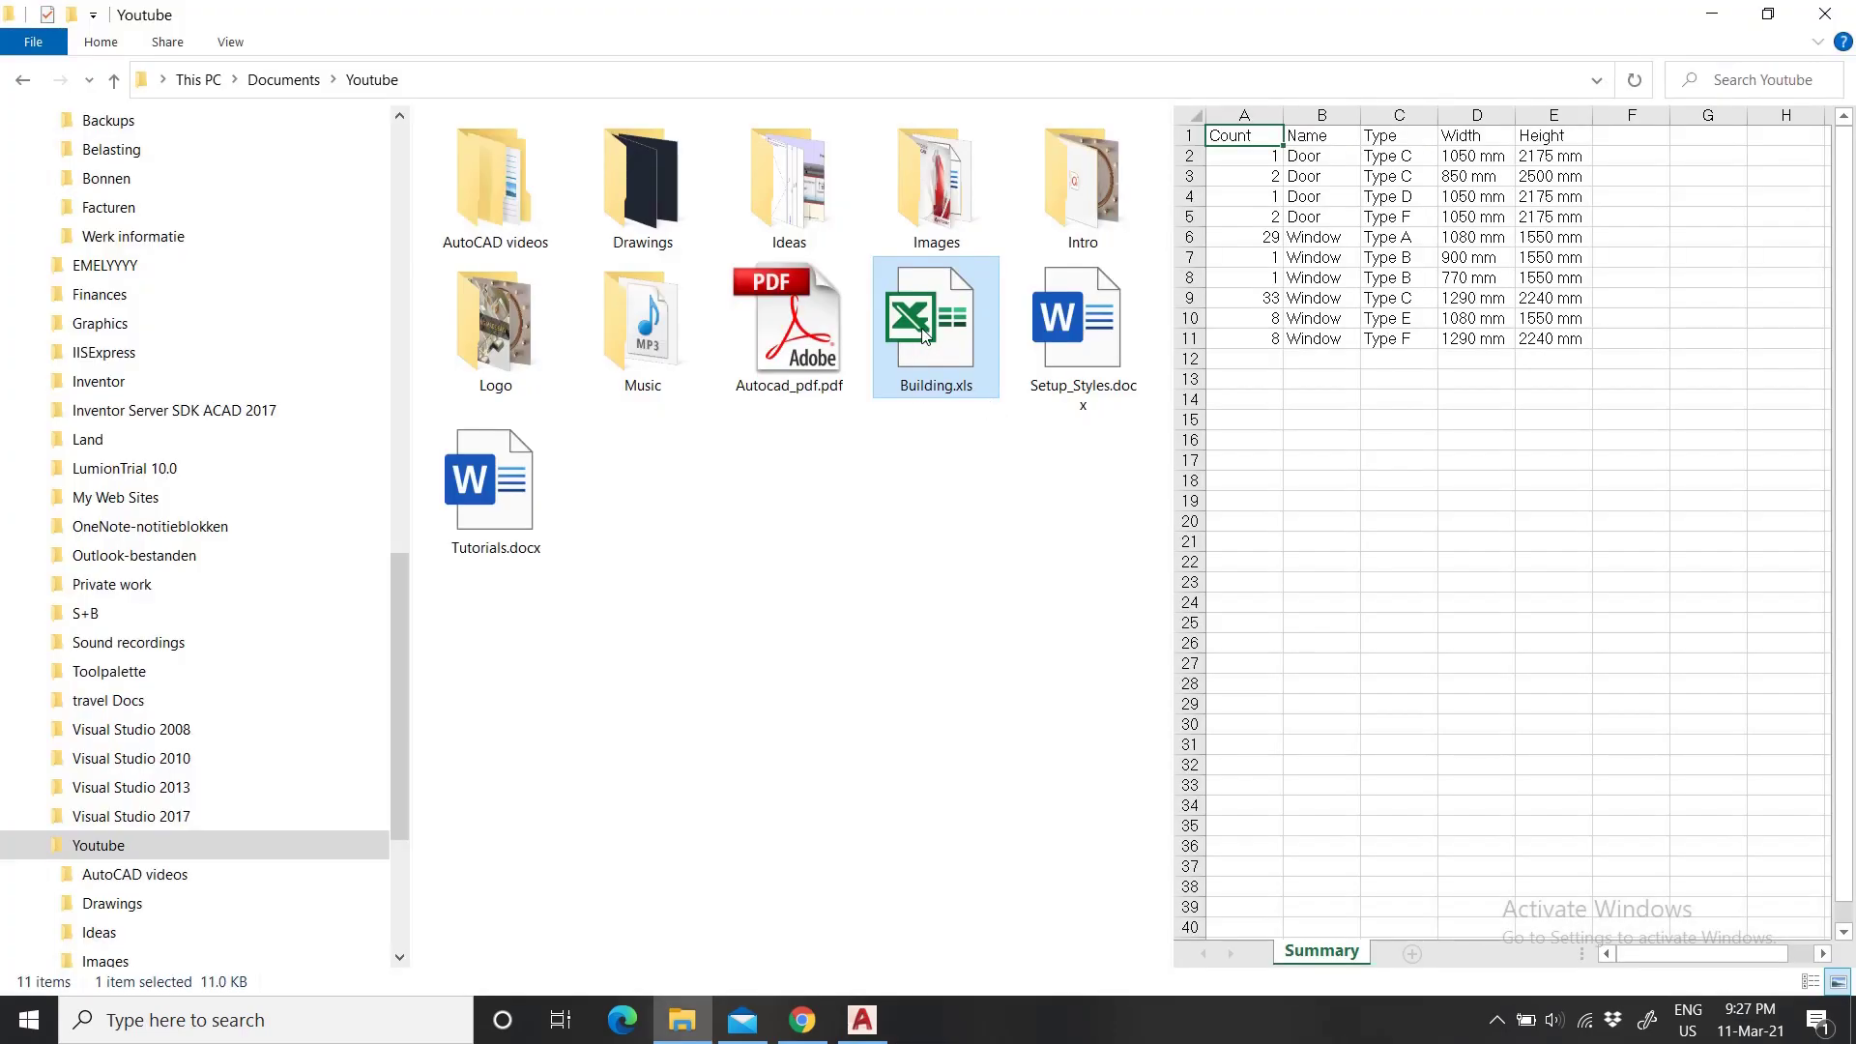
{"action": "right_click", "coordinate": [923, 335]}
{"action": "left_click", "coordinate": [986, 856]}
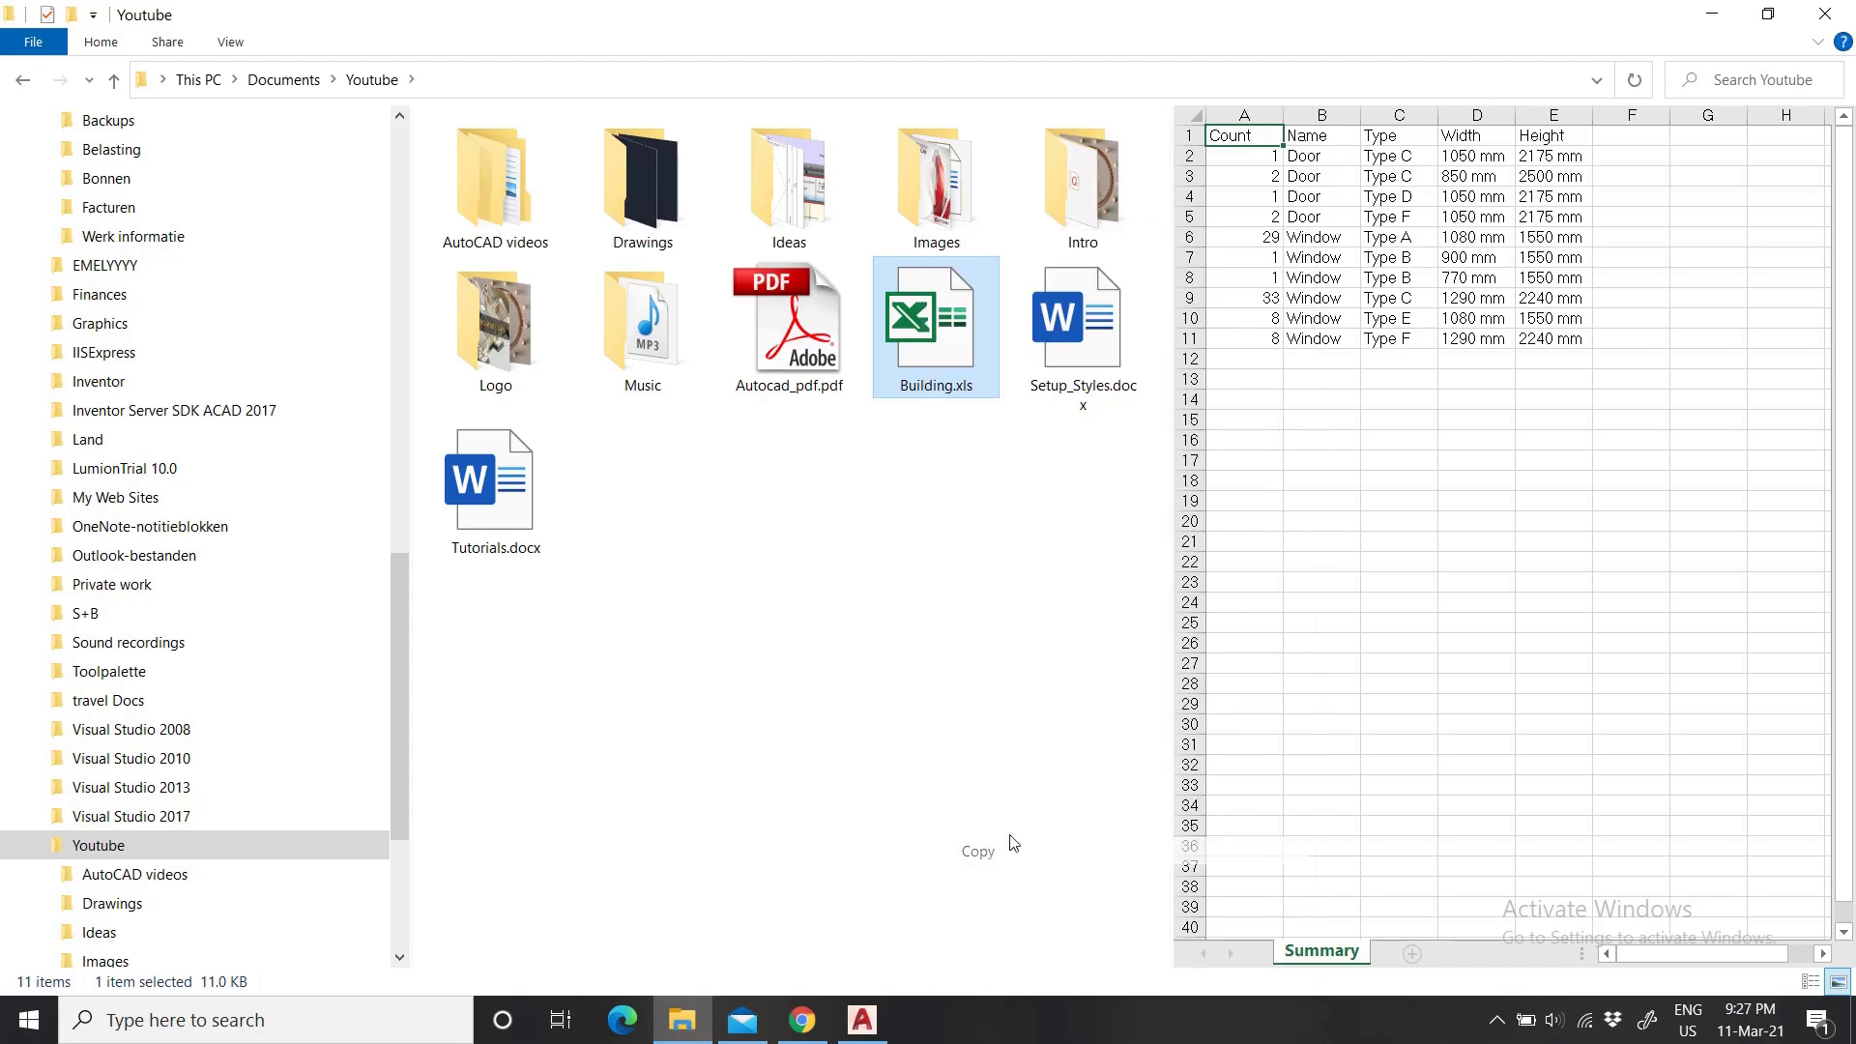
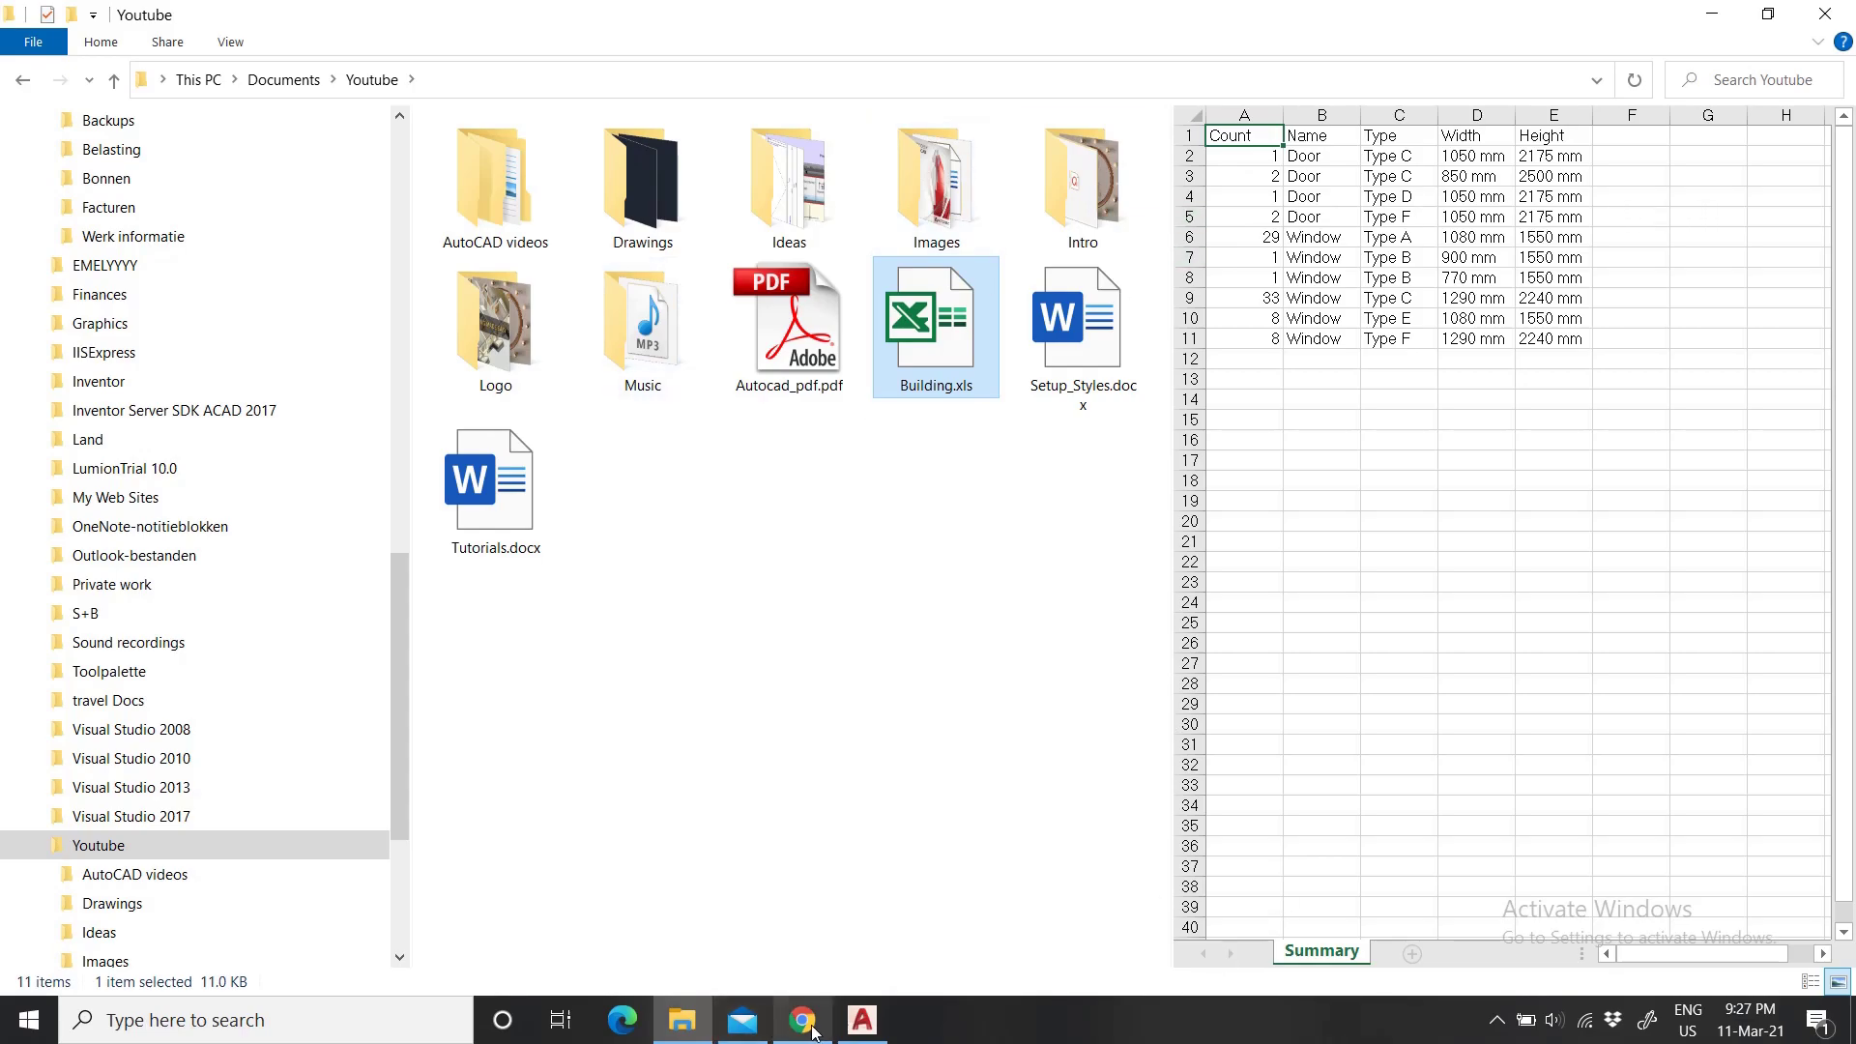
Return to AutoCAD and erase the pasted PDF page beside the A4-R sheet.
{"action": "left_click", "coordinate": [862, 1020]}
{"action": "key", "text": "Escape"}
{"action": "left_click", "coordinate": [1057, 635]}
{"action": "left_click", "coordinate": [937, 541]}
{"action": "key", "text": "Delete"}
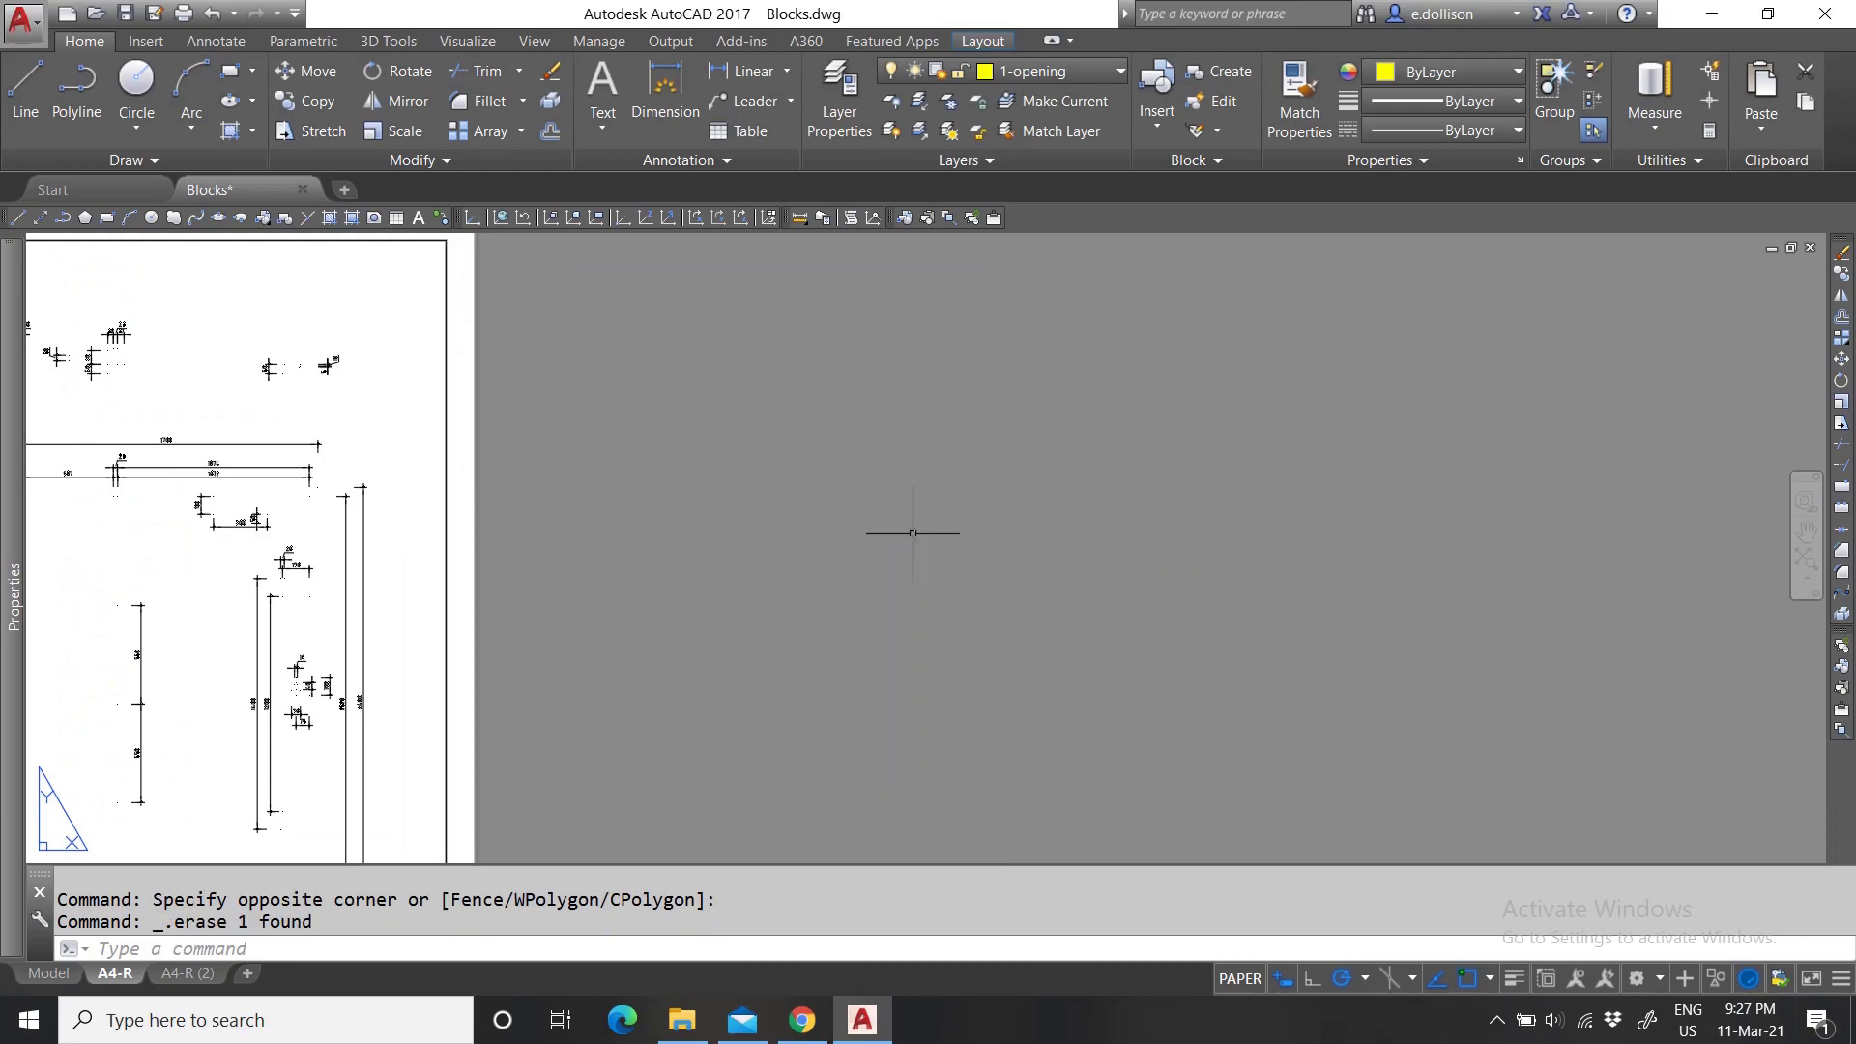
Paste the copied file with Paste Special as a linked Microsoft Excel 97-2003 Worksheet beside the A4-R sheet.
{"action": "left_click", "coordinate": [1760, 128]}
{"action": "left_click", "coordinate": [1723, 359]}
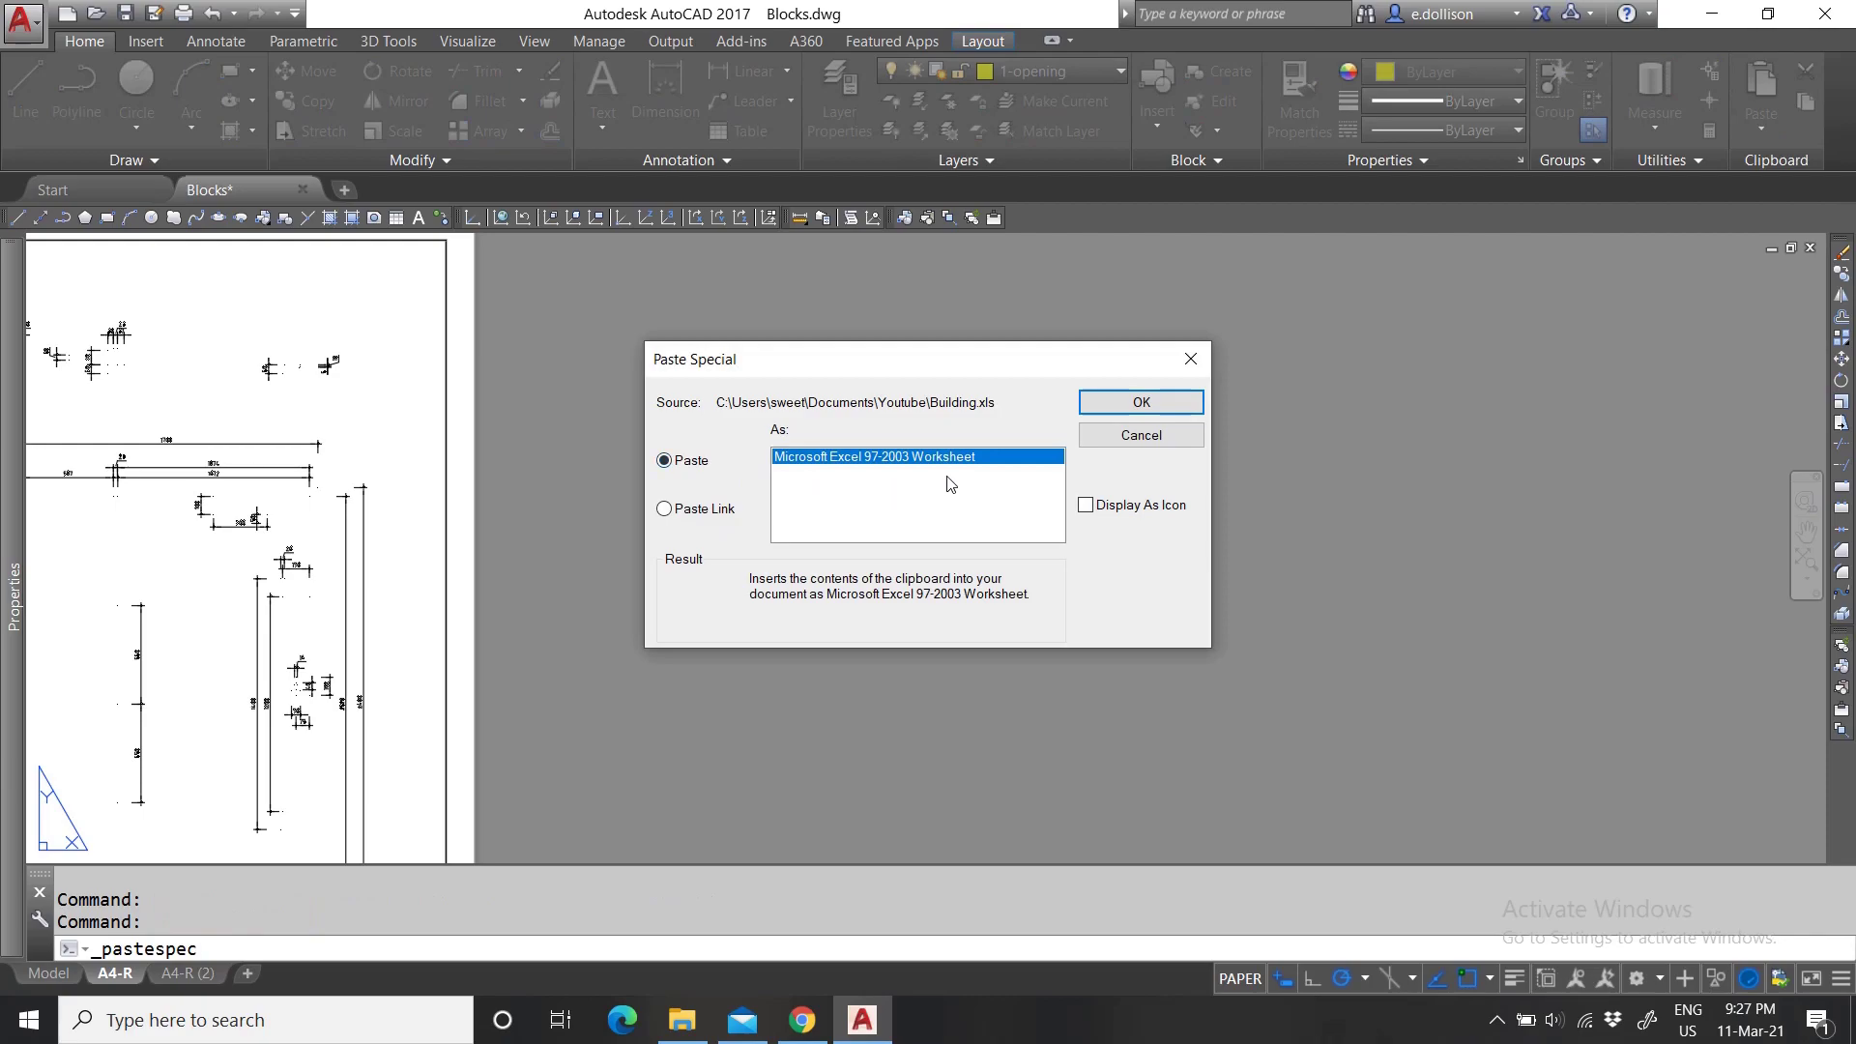
{"action": "left_click", "coordinate": [687, 522]}
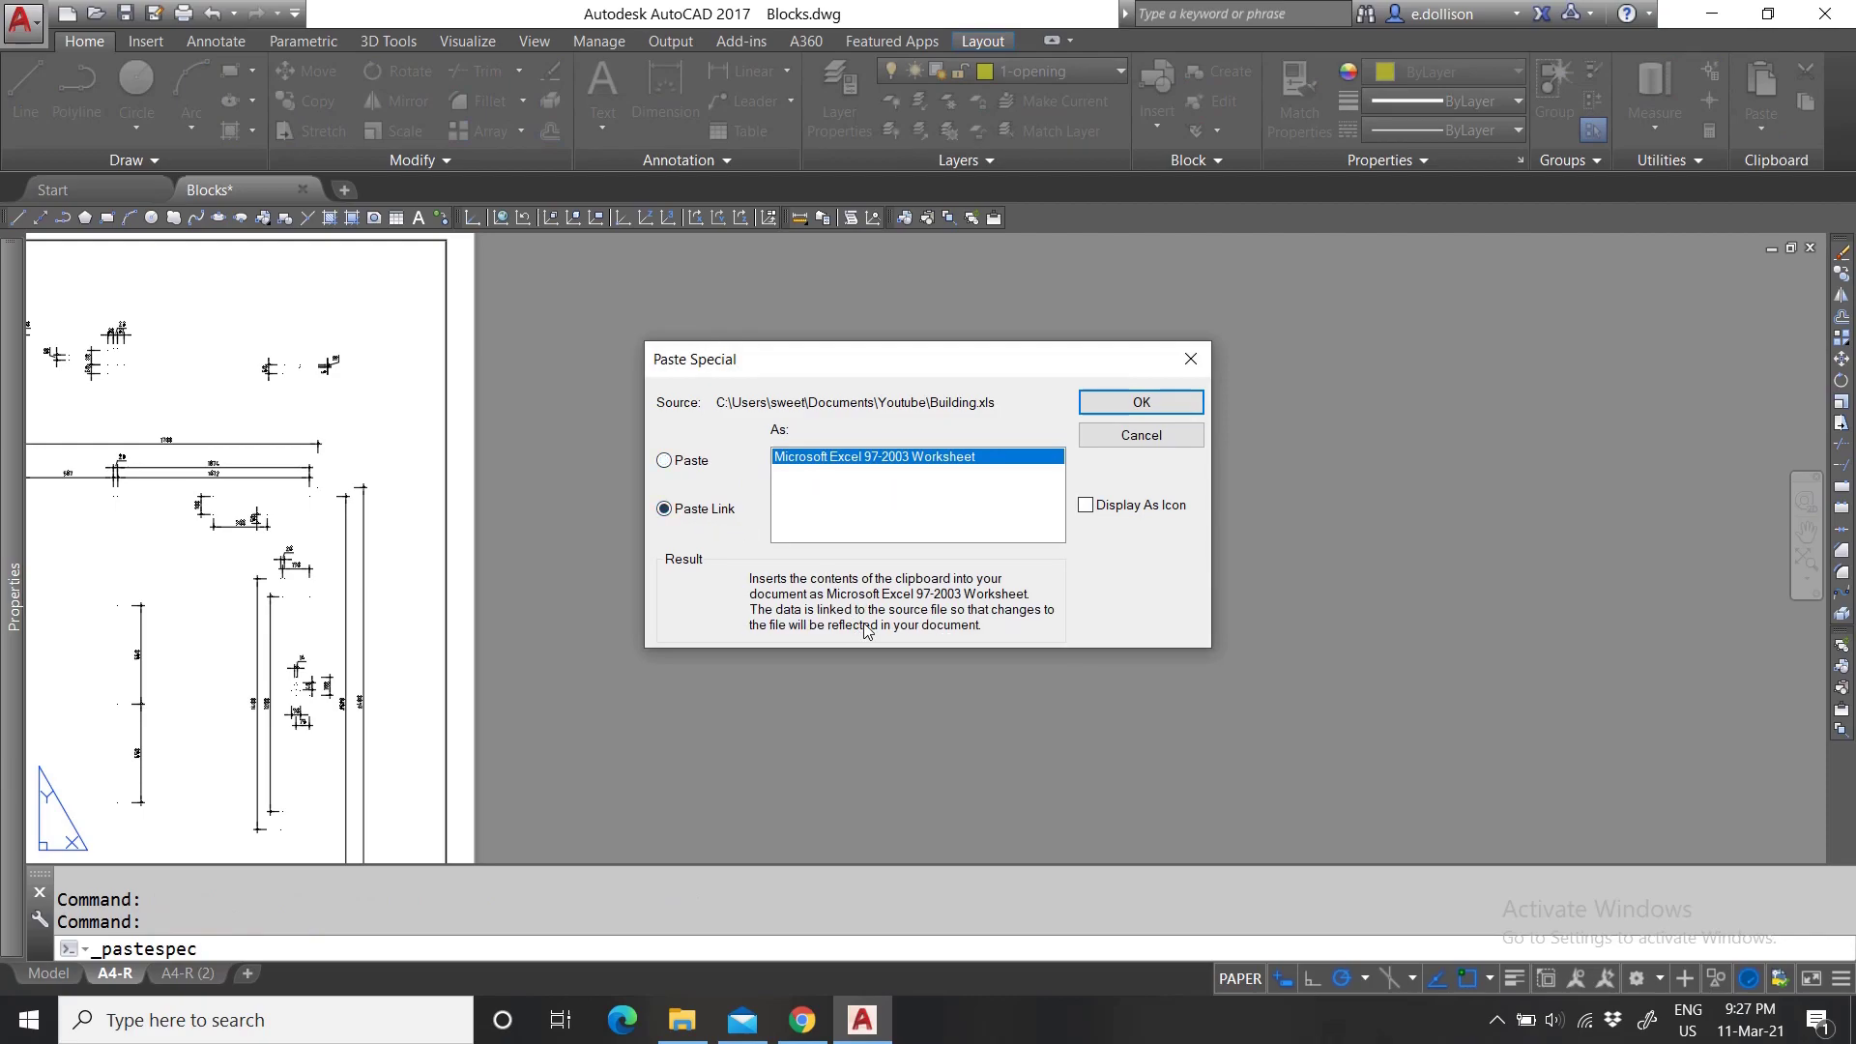
{"action": "left_click", "coordinate": [1098, 436]}
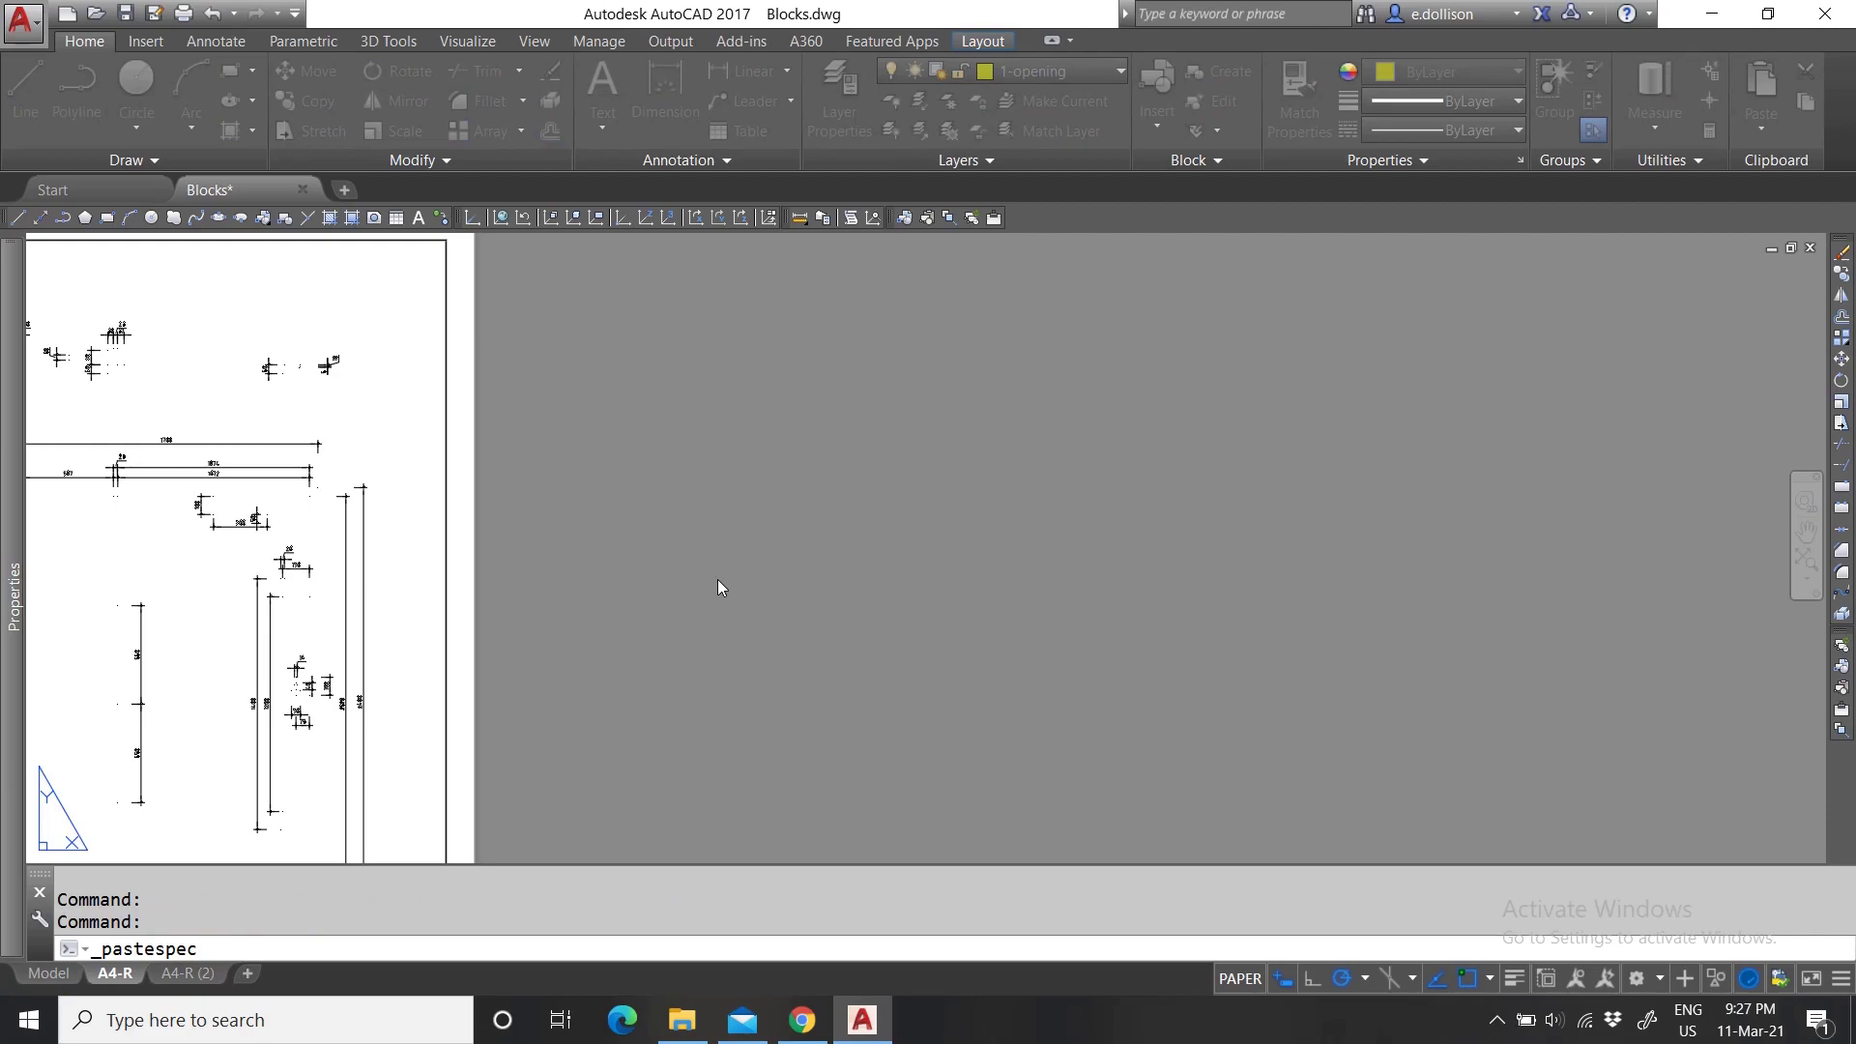
{"action": "scroll", "coordinate": [831, 565], "scroll_direction": "down", "scroll_amount": 5}
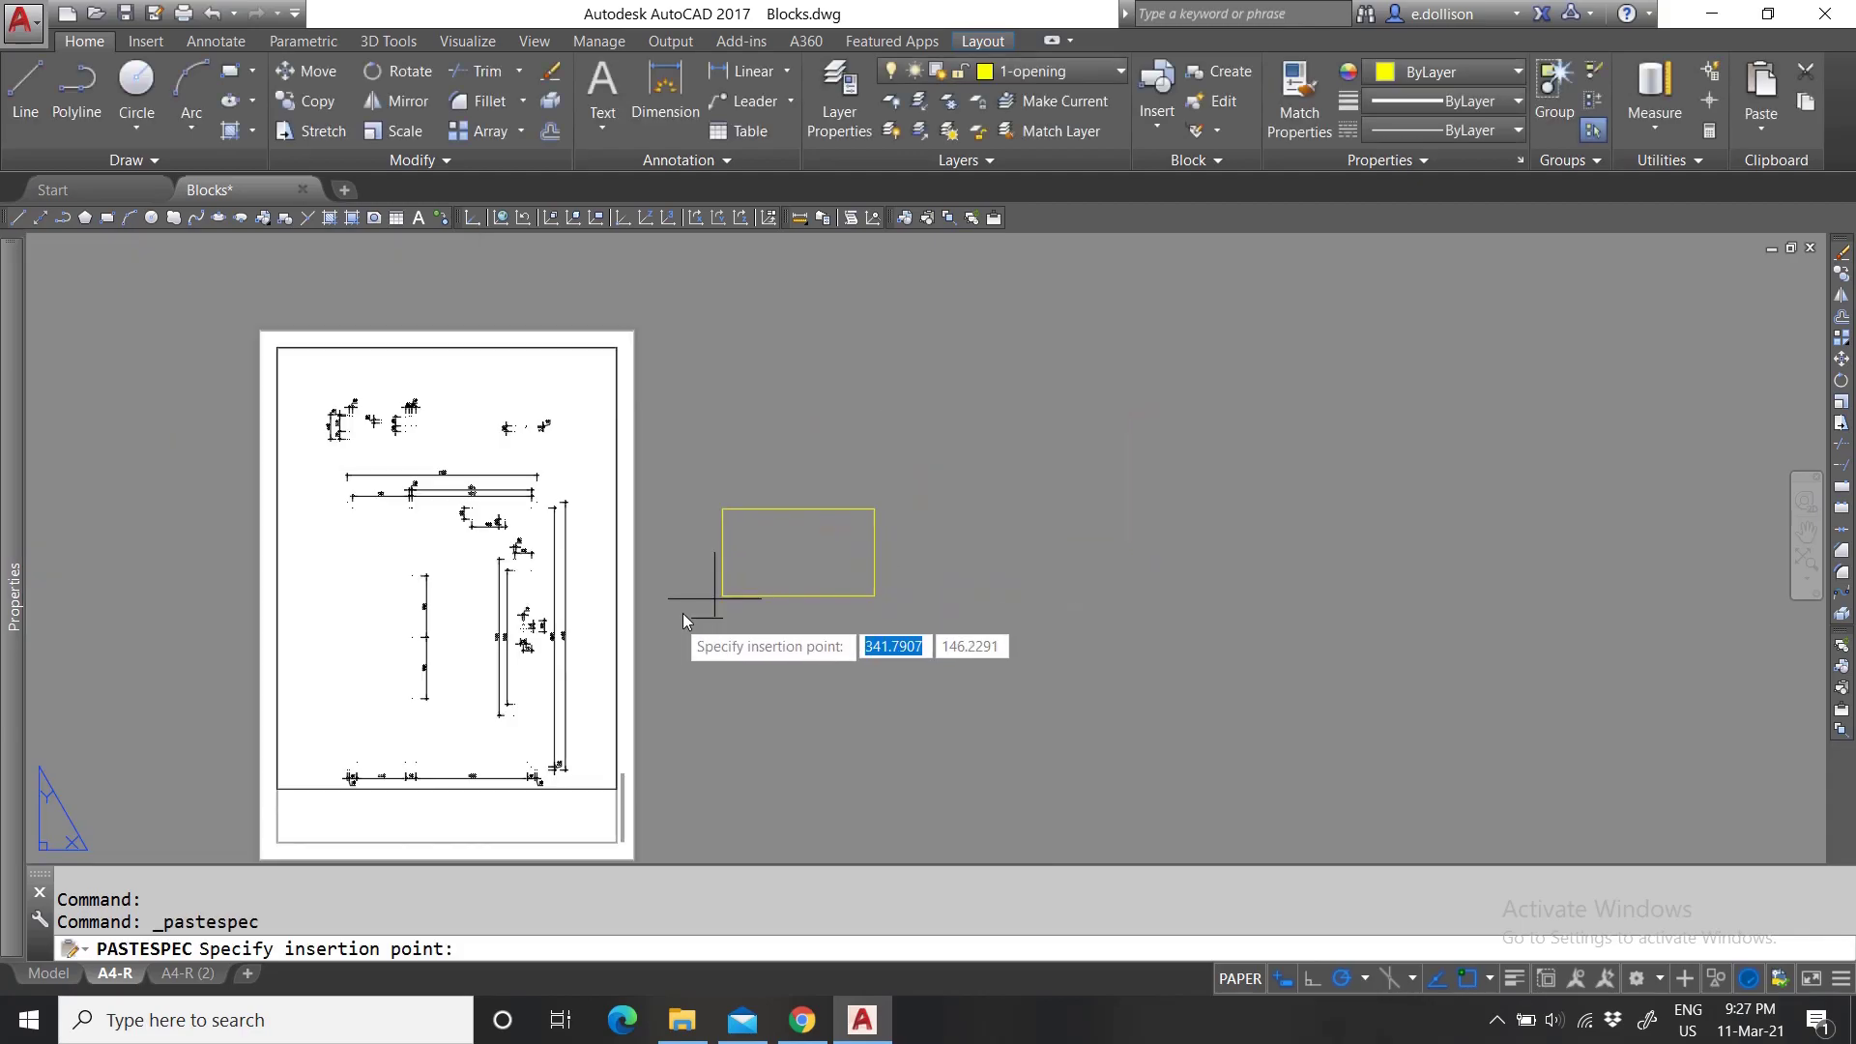
{"action": "left_click", "coordinate": [679, 630]}
{"action": "scroll", "coordinate": [679, 601], "scroll_direction": "up", "scroll_amount": 4}
{"action": "key", "text": "Escape"}
{"action": "scroll", "coordinate": [1054, 587], "scroll_direction": "down", "scroll_amount": 1}
{"action": "scroll", "coordinate": [1174, 578], "scroll_direction": "up", "scroll_amount": 1}
{"action": "scroll", "coordinate": [833, 630], "scroll_direction": "down", "scroll_amount": 3}
{"action": "scroll", "coordinate": [822, 542], "scroll_direction": "up", "scroll_amount": 1}
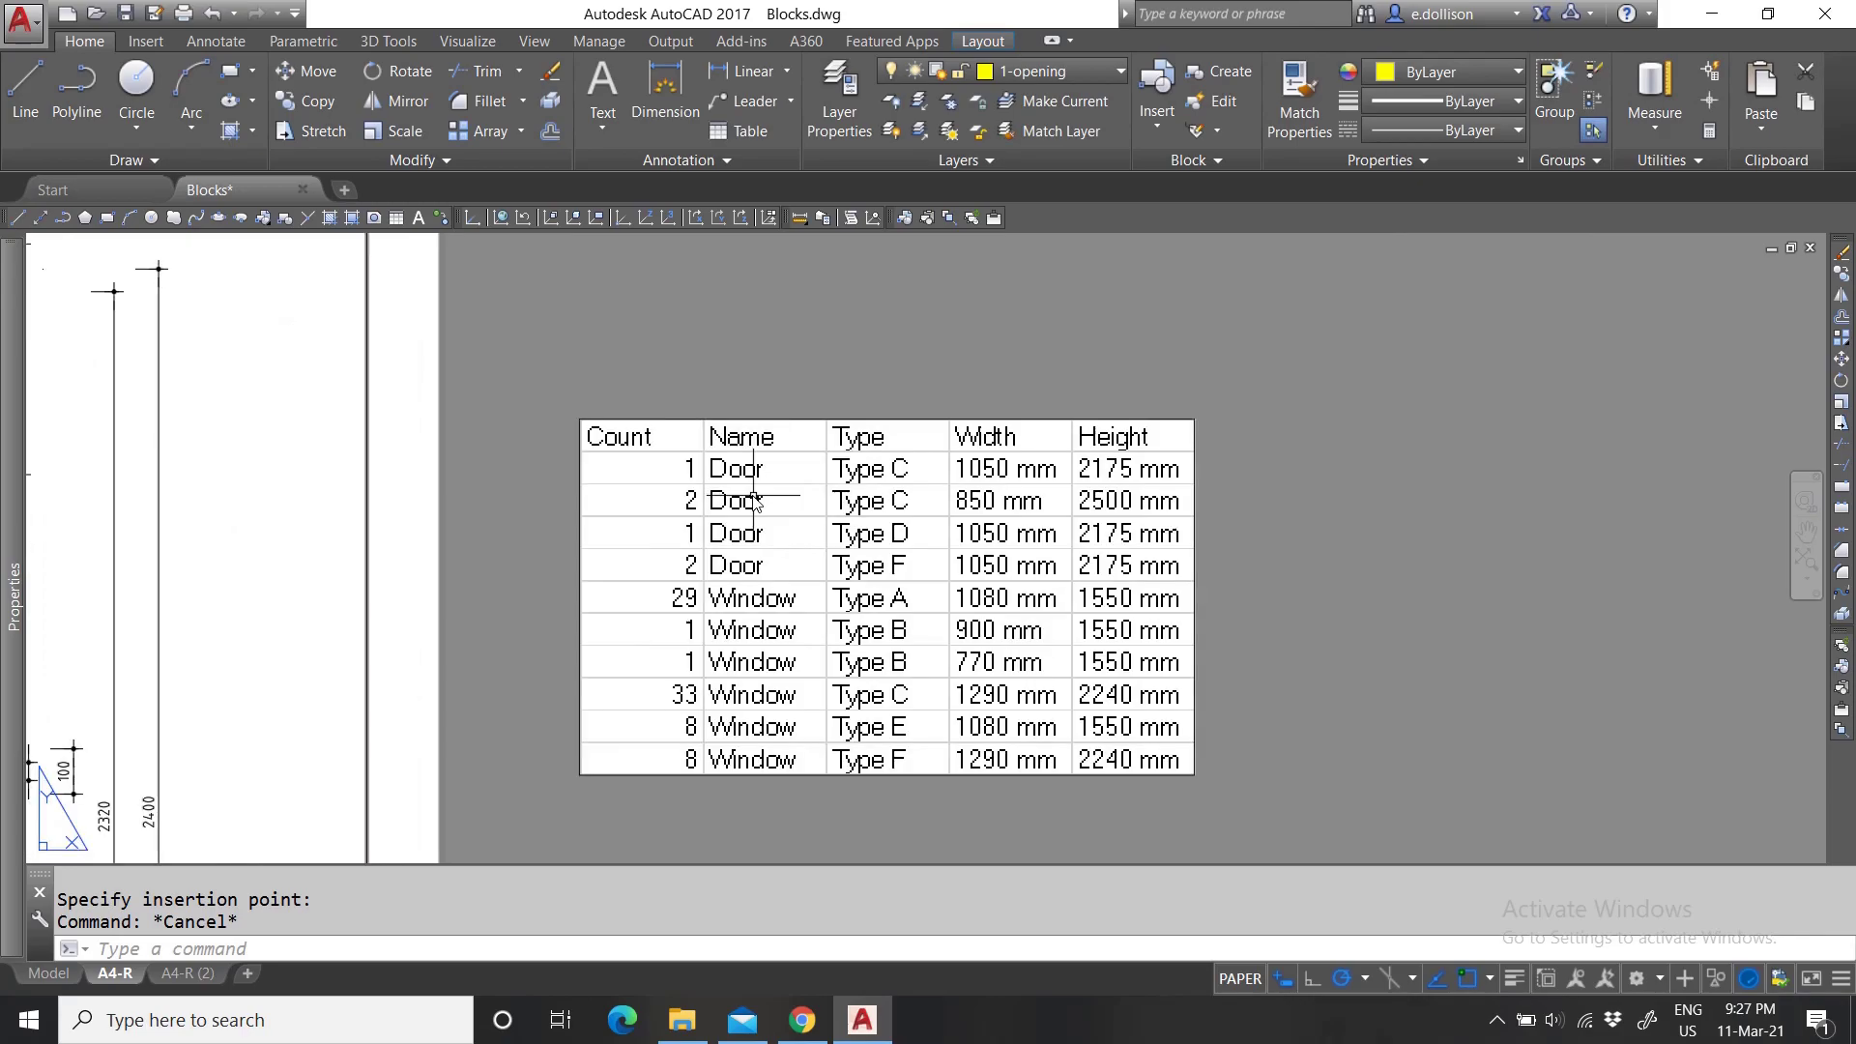
Open Building.xls from the Youtube folder in File Explorer and return to AutoCAD.
{"action": "left_click", "coordinate": [683, 1022]}
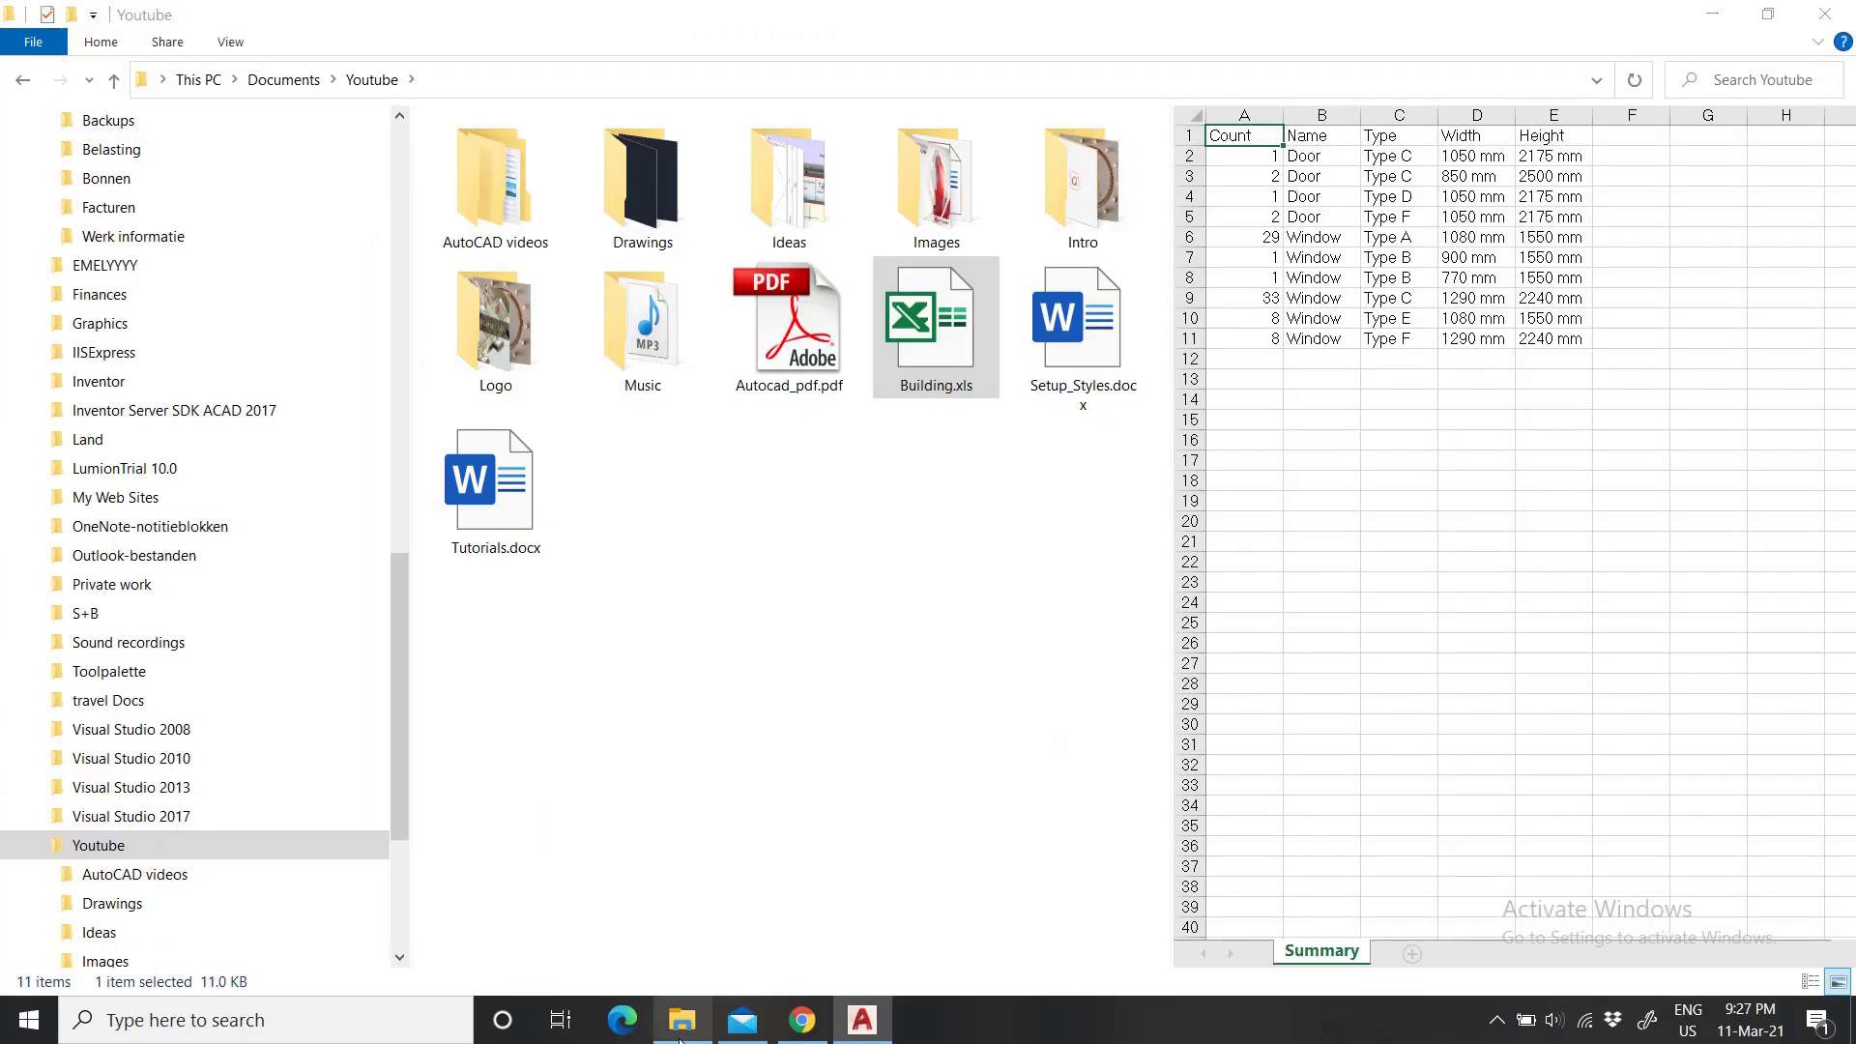
{"action": "double_click", "coordinate": [949, 363]}
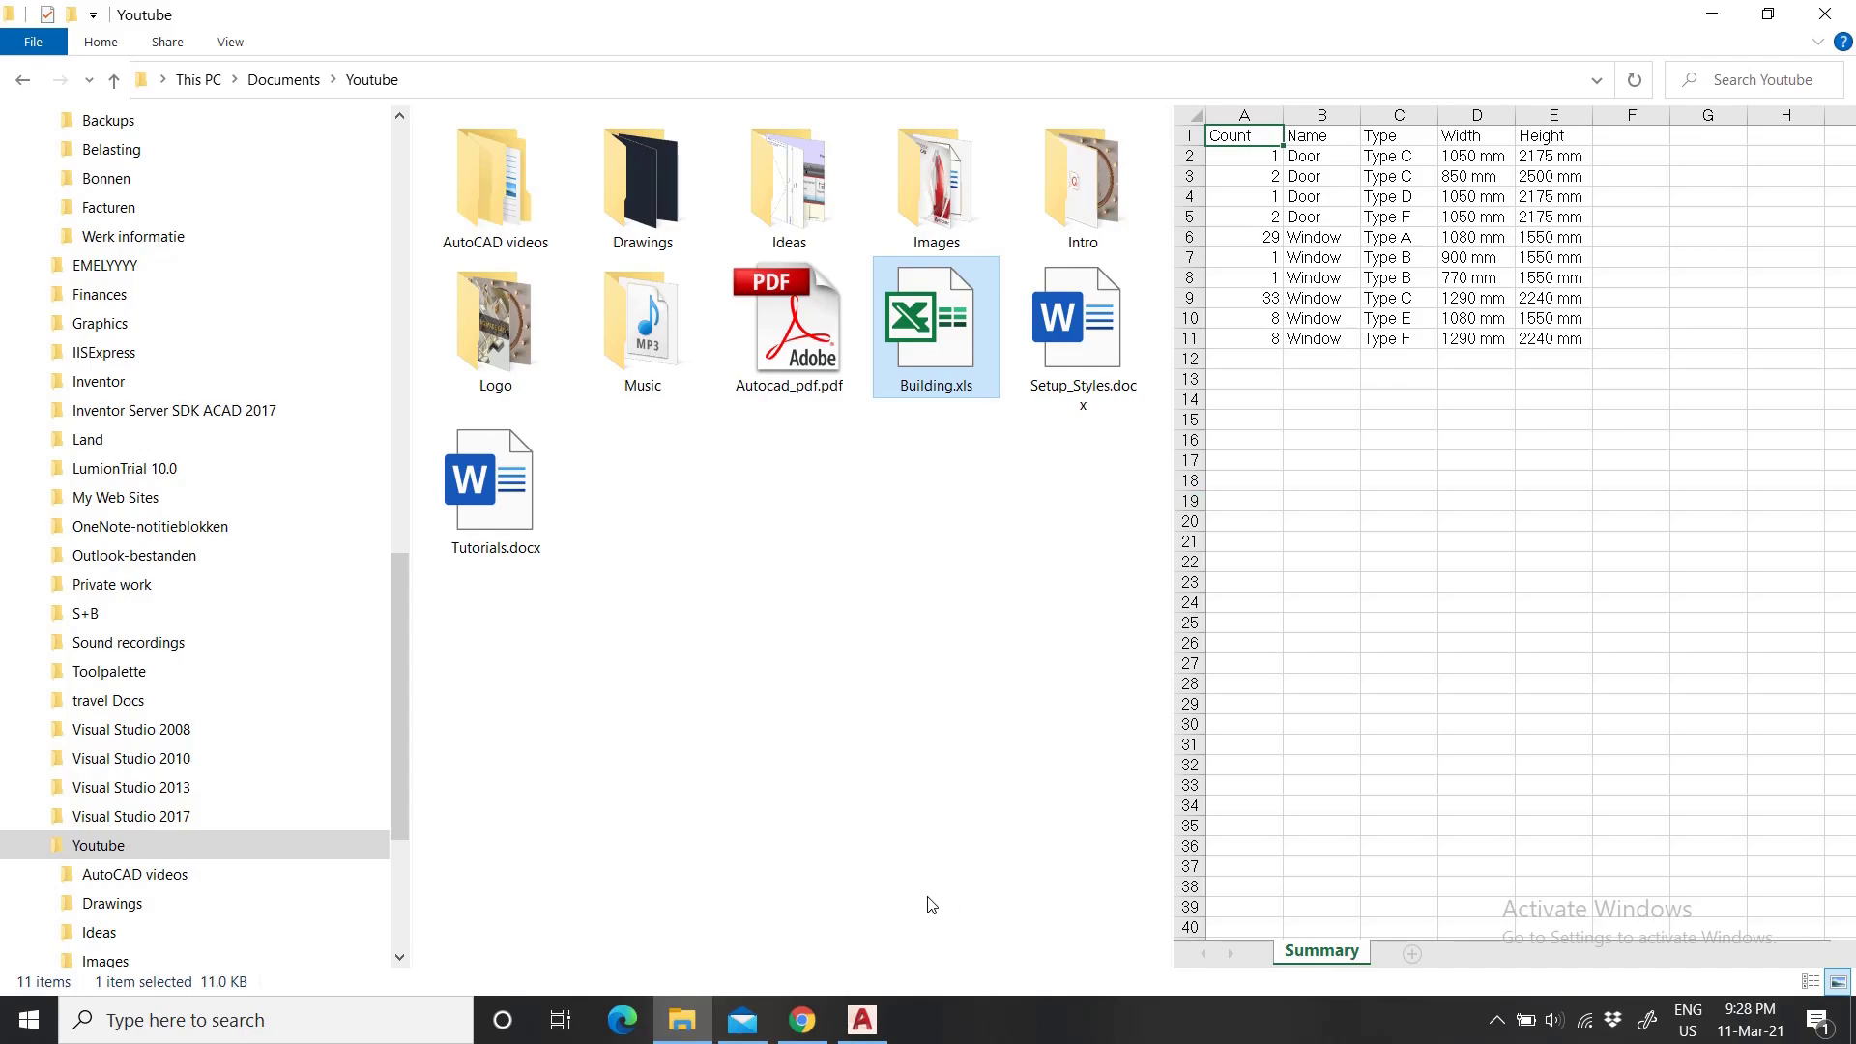
{"action": "left_click", "coordinate": [863, 1020]}
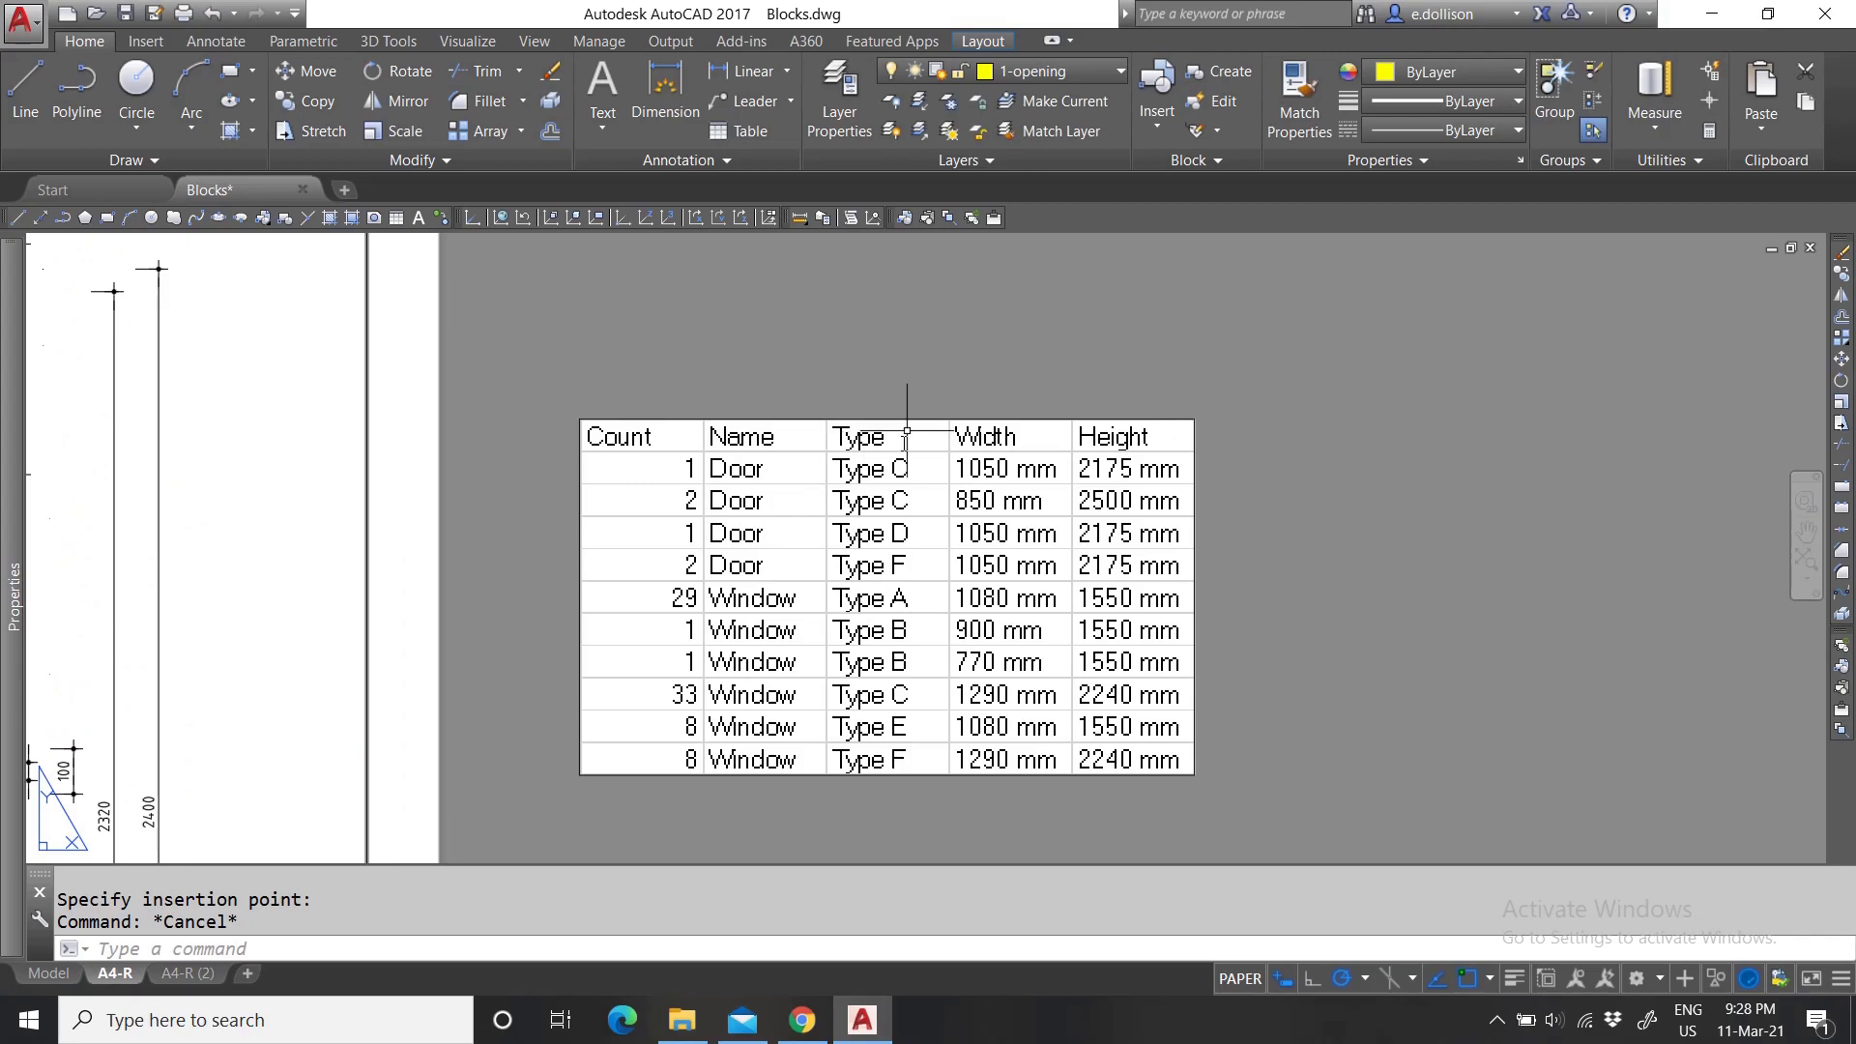
Save and close the Blocks drawing, and switch to Building.xls in Excel.
{"action": "scroll", "coordinate": [789, 482], "scroll_direction": "down", "scroll_amount": 5}
{"action": "middle_click_drag", "start_coordinate": [788, 482], "coordinate": [874, 543]}
{"action": "scroll", "coordinate": [966, 498], "scroll_direction": "up", "scroll_amount": 6}
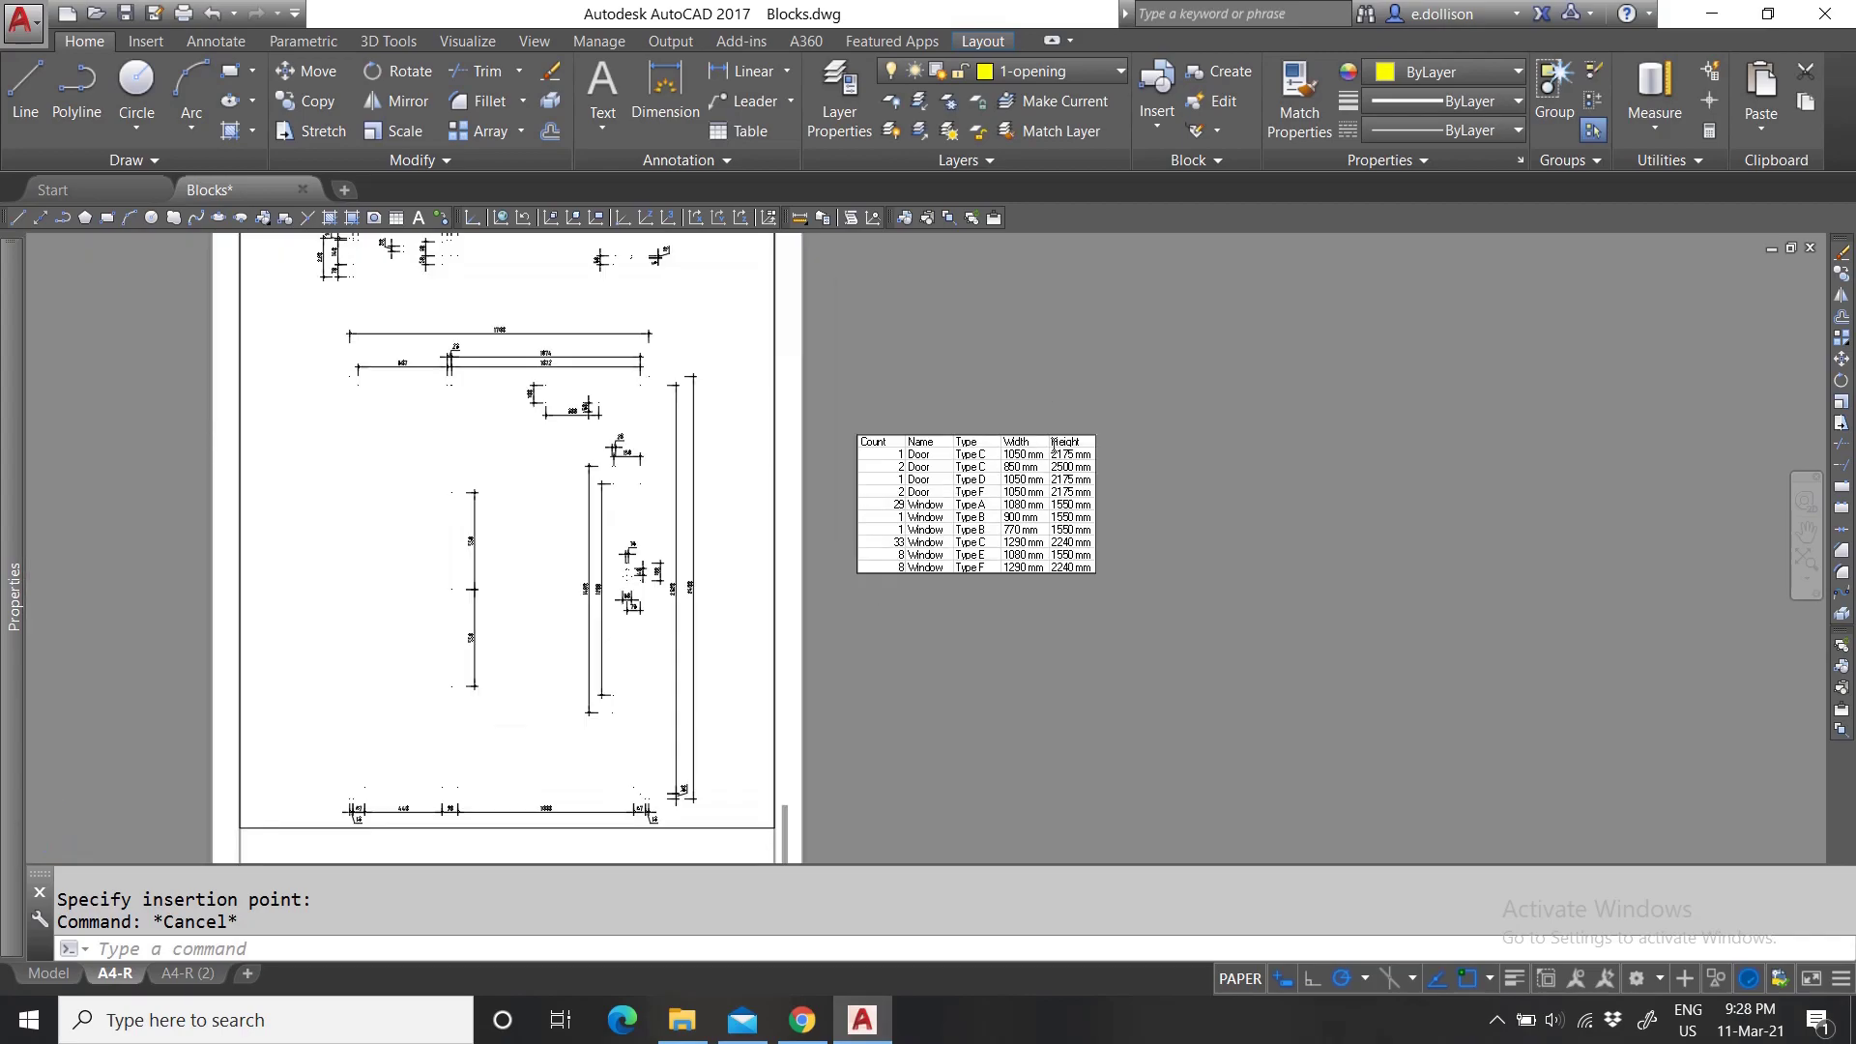
{"action": "left_click", "coordinate": [127, 15]}
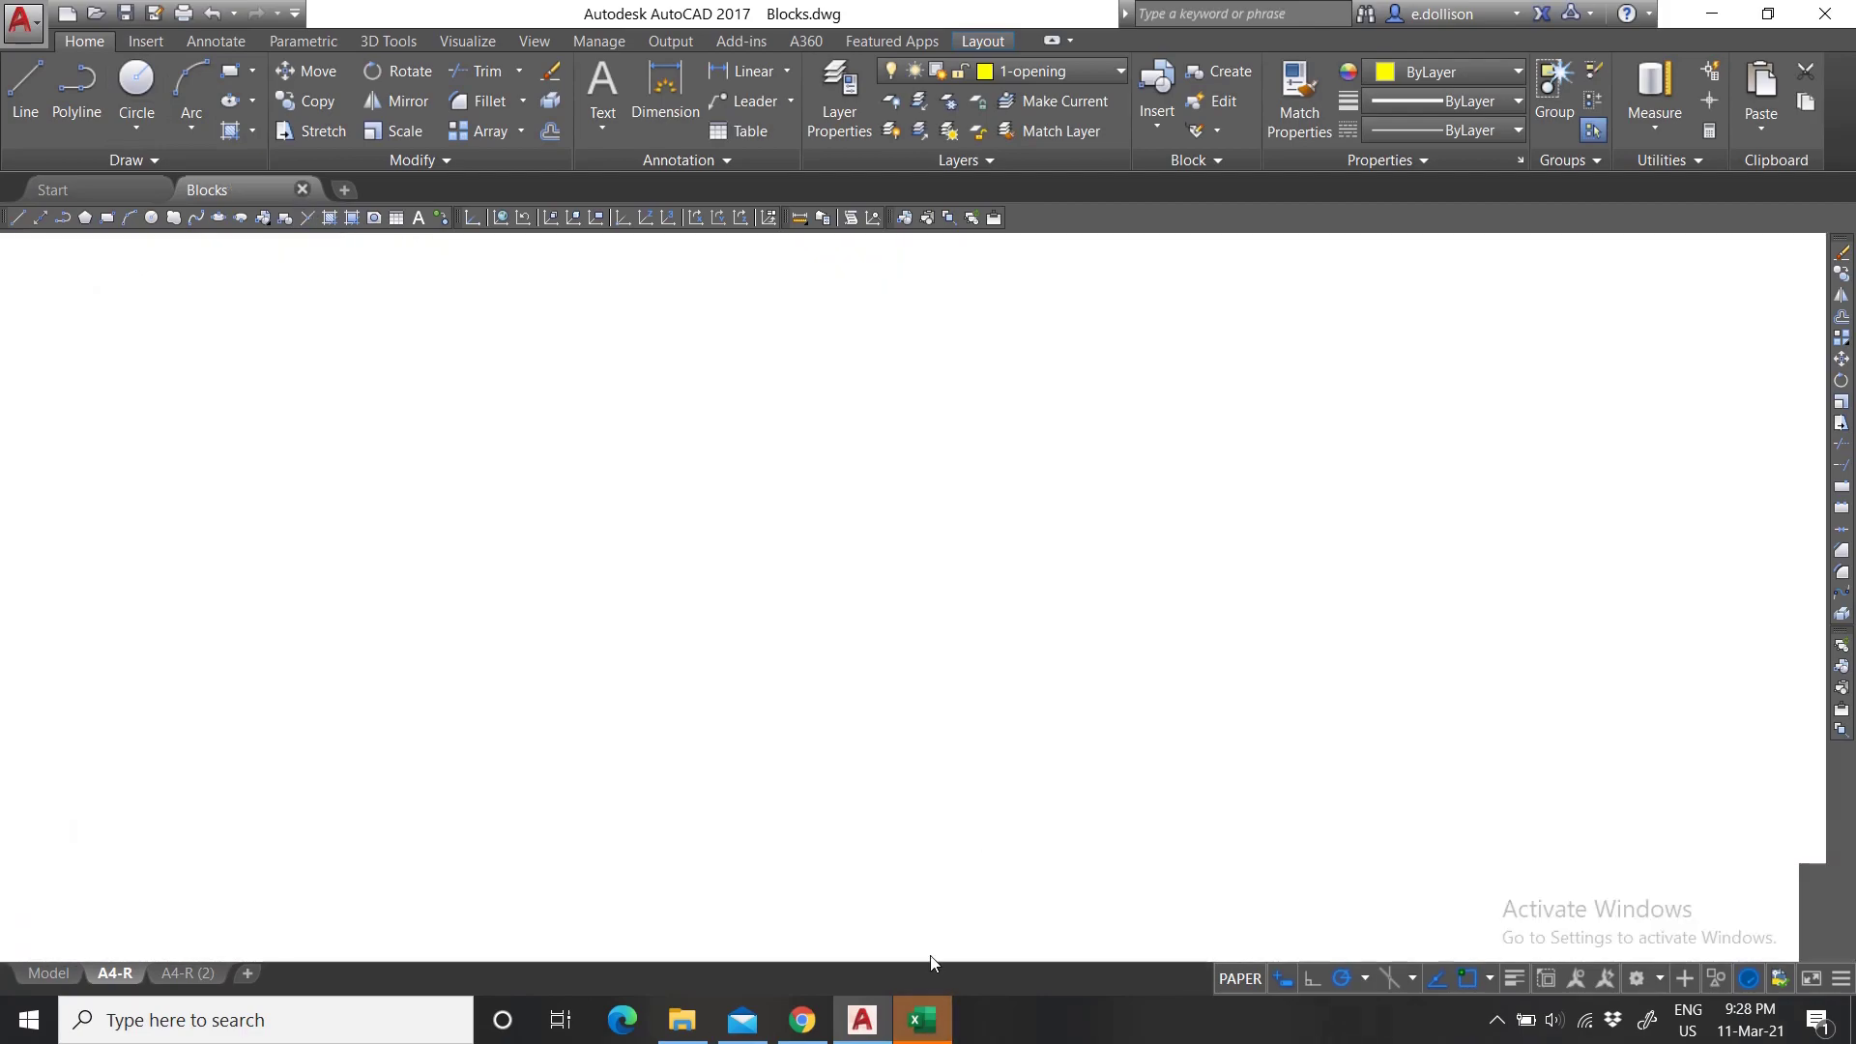
{"action": "left_click", "coordinate": [940, 1010]}
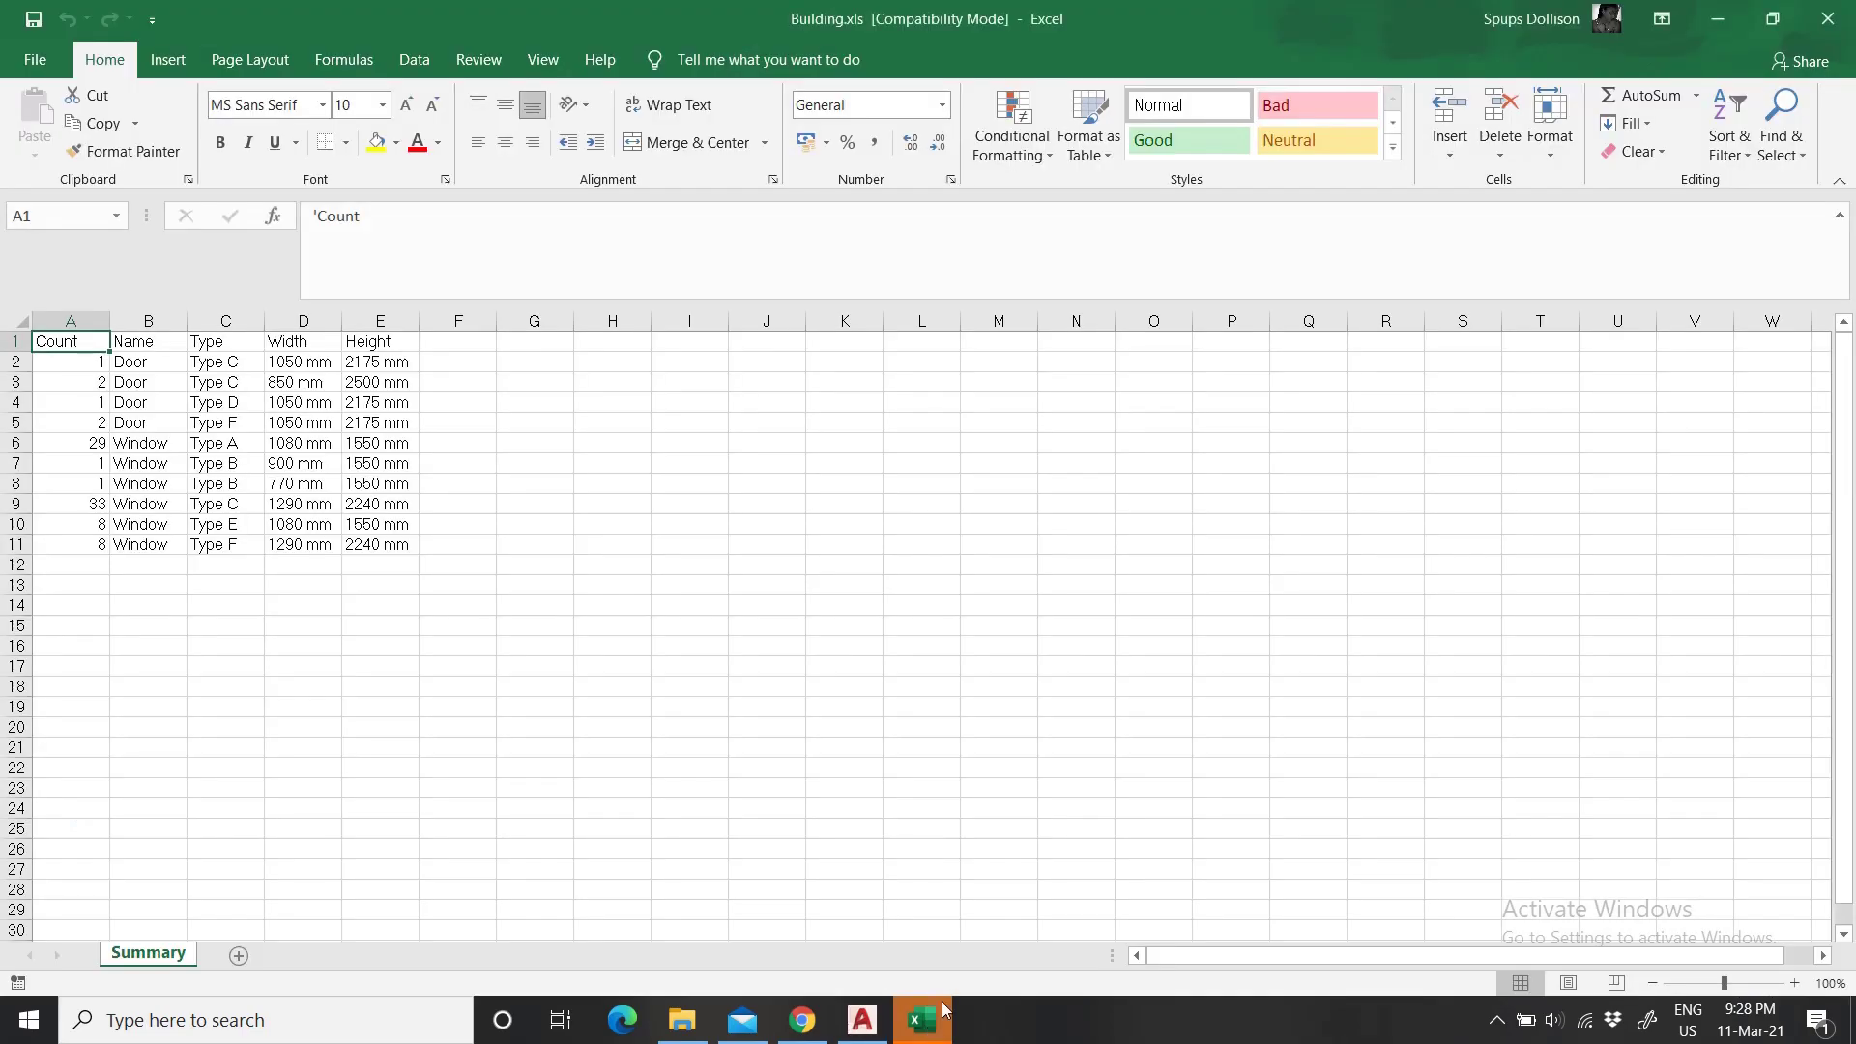
{"action": "left_click", "coordinate": [322, 361]}
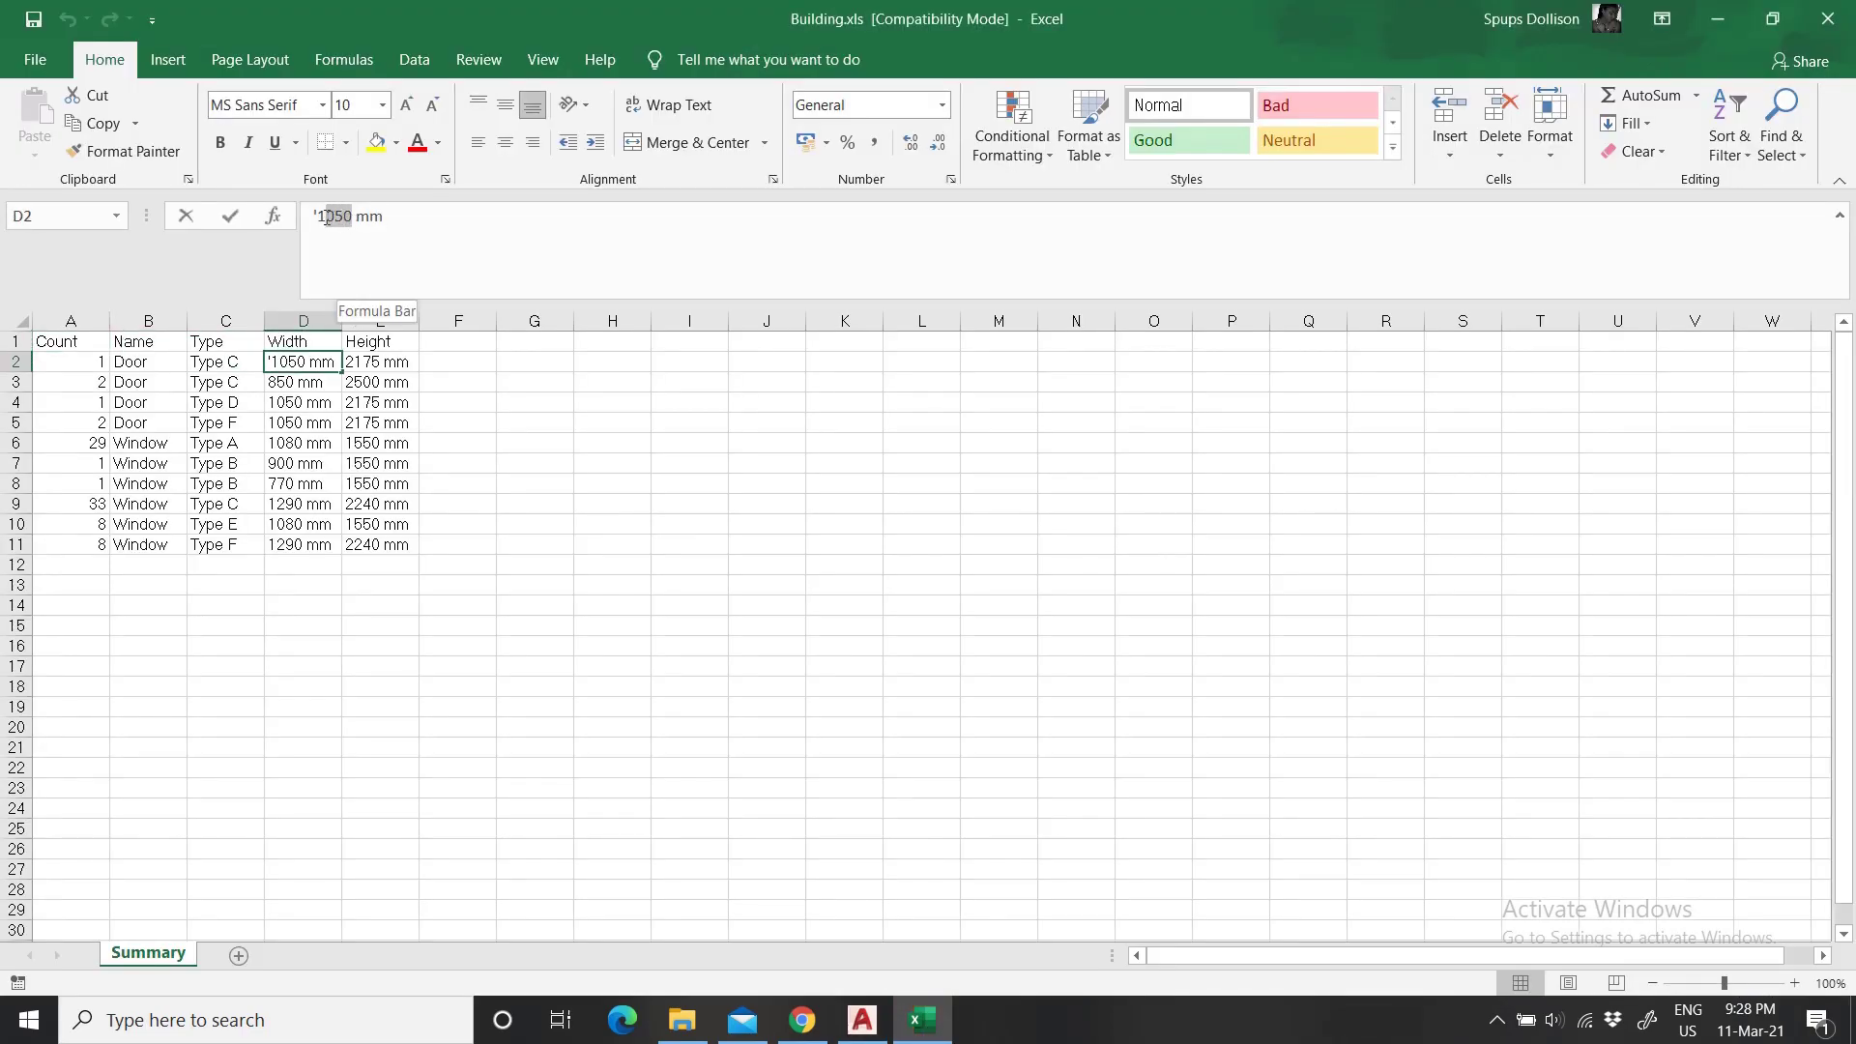
{"action": "type", "text": "2"}
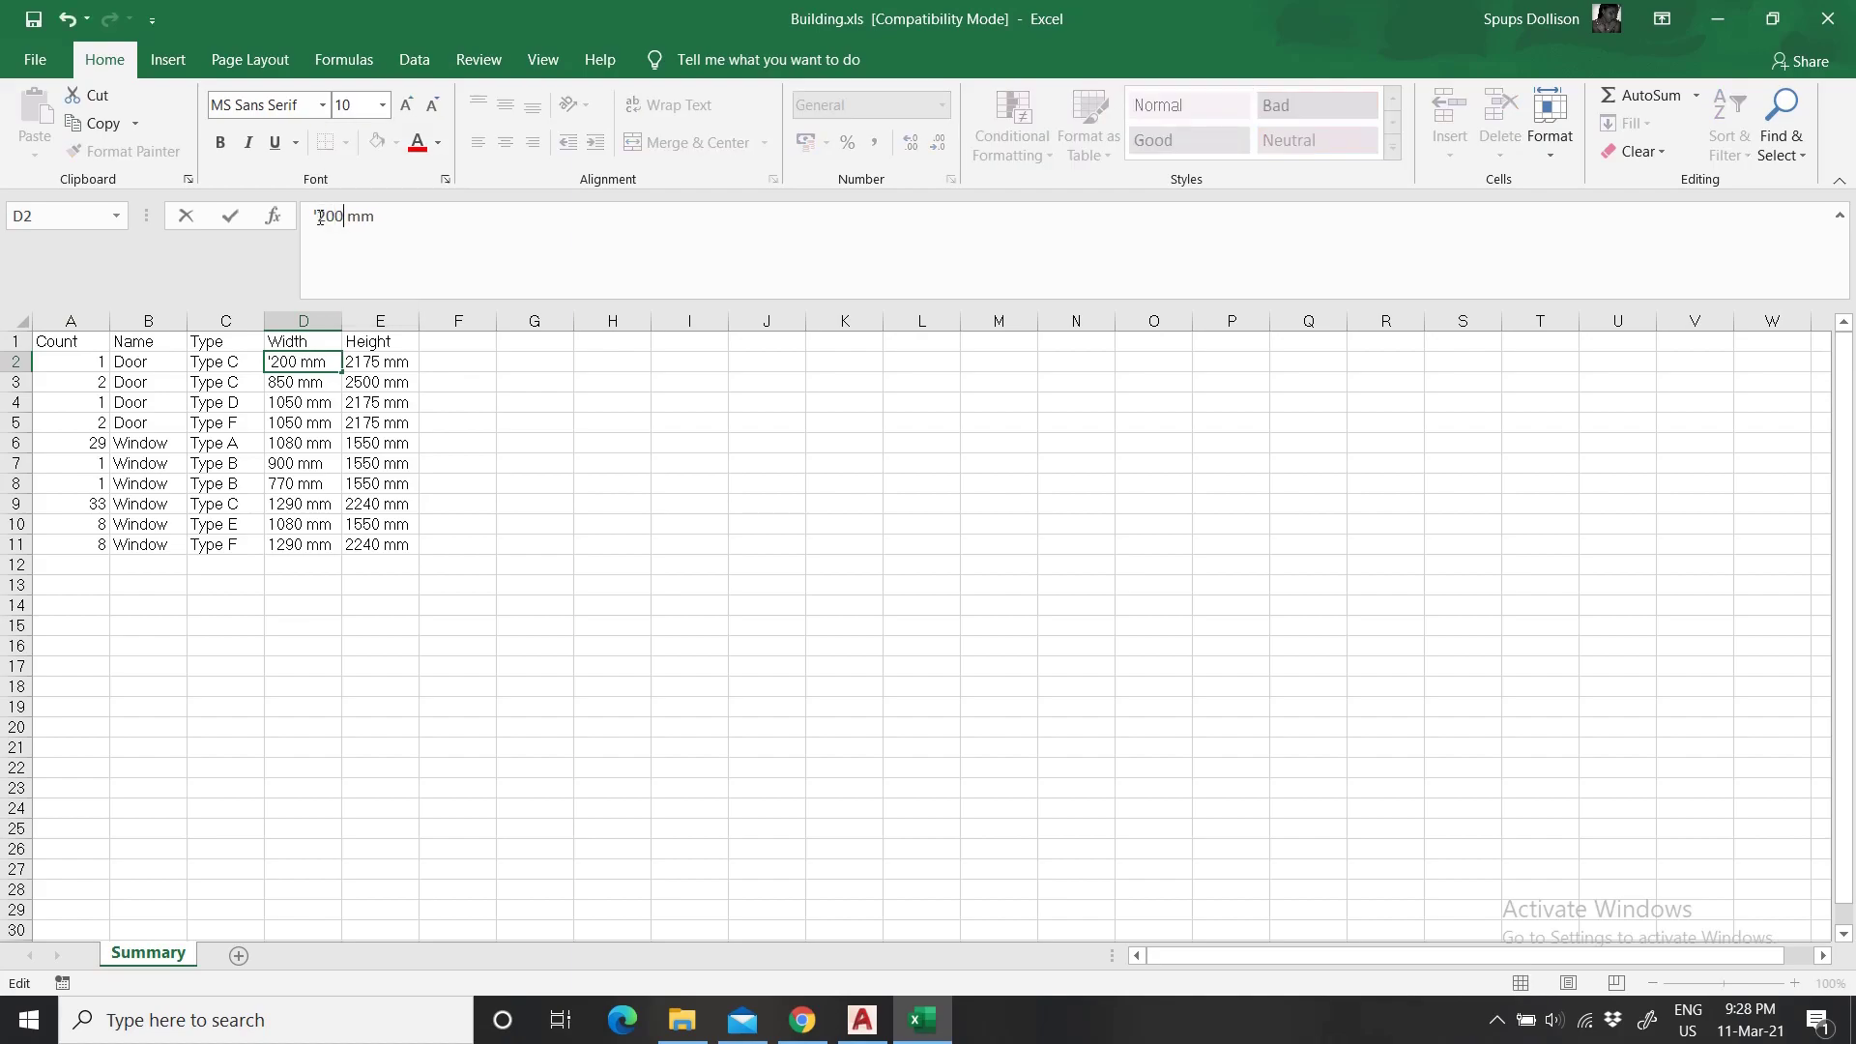
{"action": "key", "text": "Escape"}
Copy the Type E and Type F window rows 10 and 11 and paste them starting at cell A13.
{"action": "left_click_drag", "start_coordinate": [100, 544], "coordinate": [365, 544]}
{"action": "left_click_drag", "start_coordinate": [95, 524], "coordinate": [361, 543]}
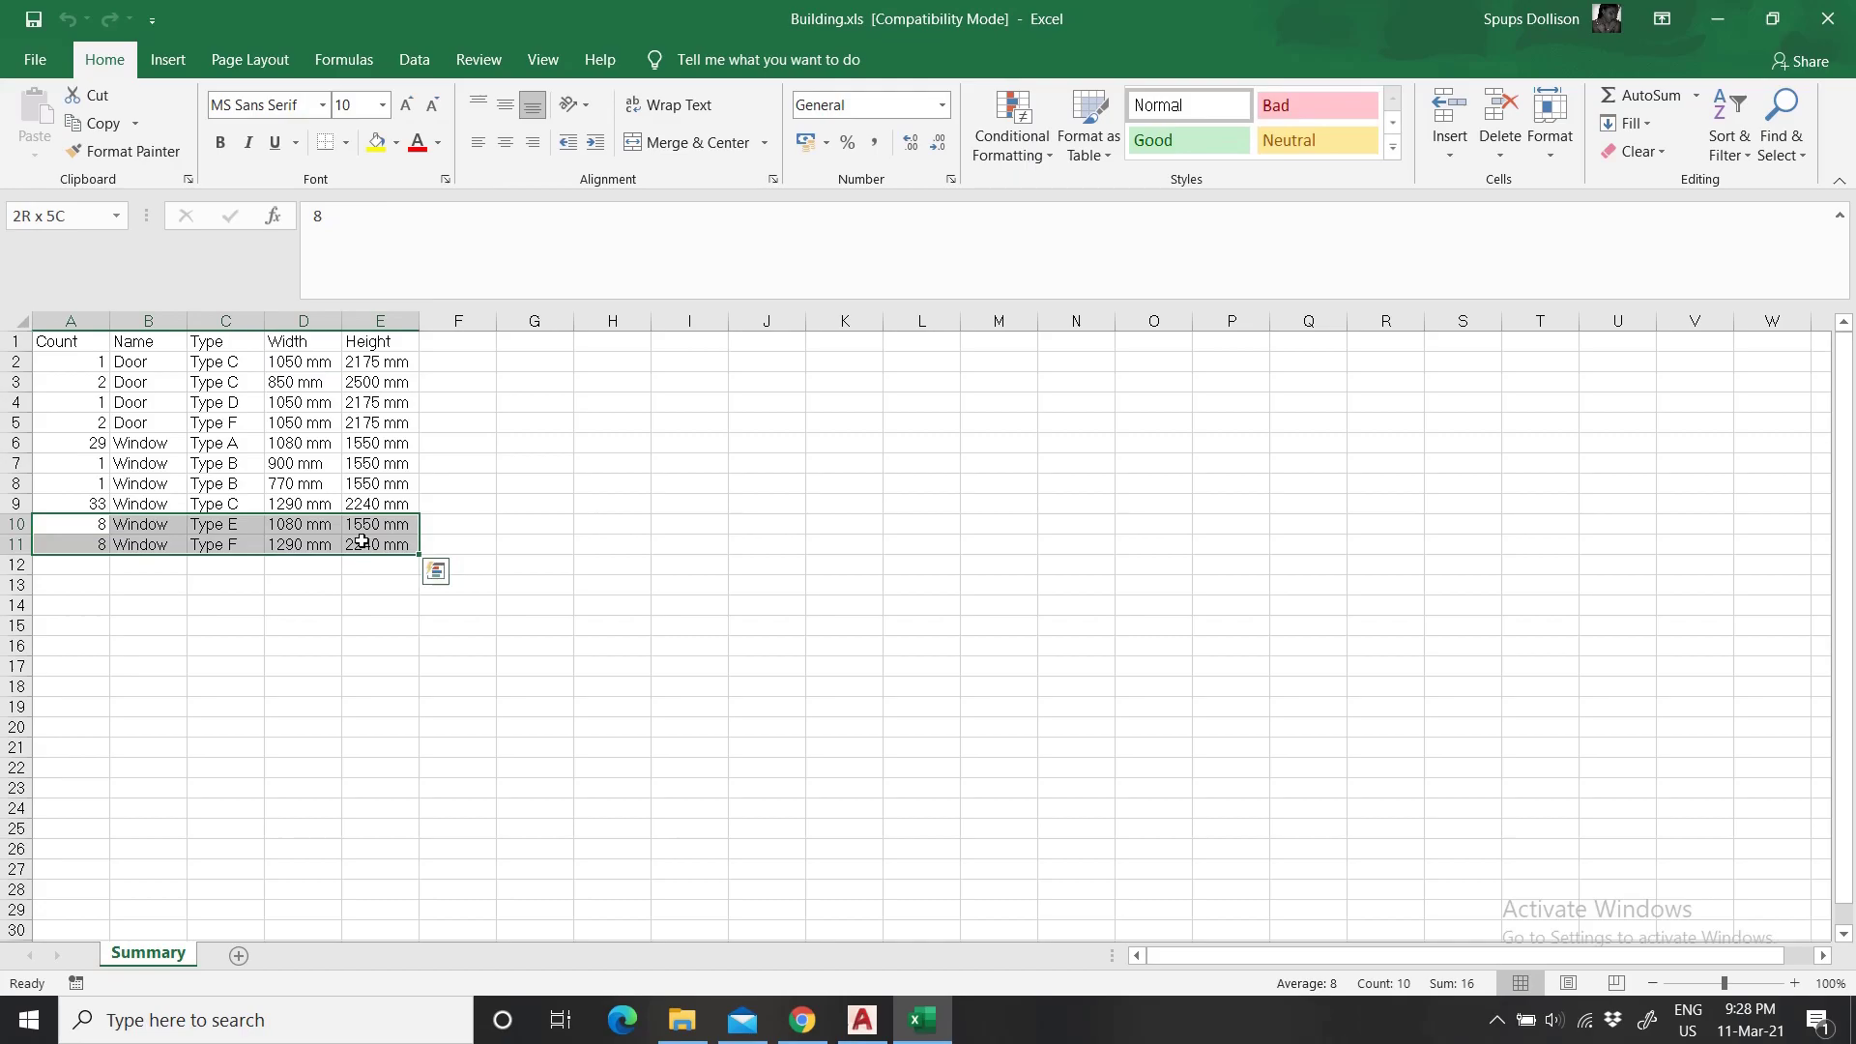
{"action": "right_click", "coordinate": [361, 542]}
{"action": "left_click", "coordinate": [425, 493]}
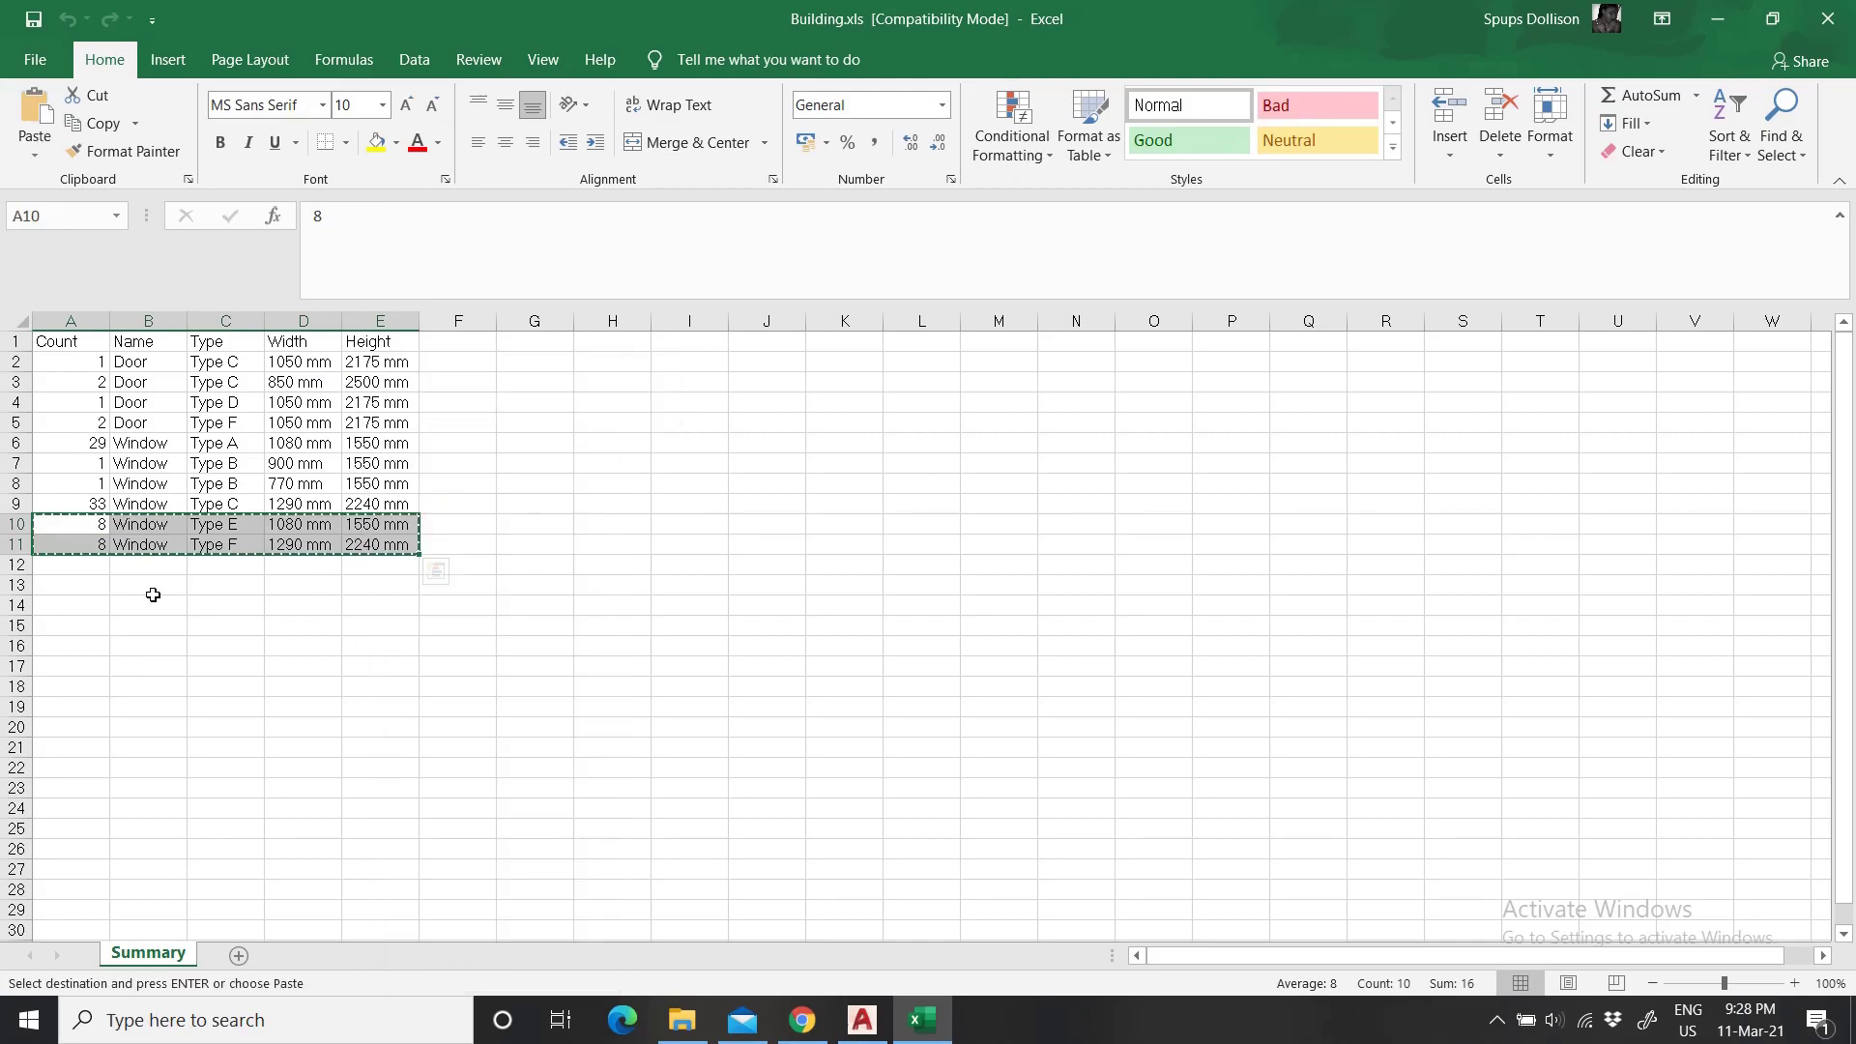
{"action": "left_click", "coordinate": [82, 588]}
{"action": "key", "text": "ctrl+v"}
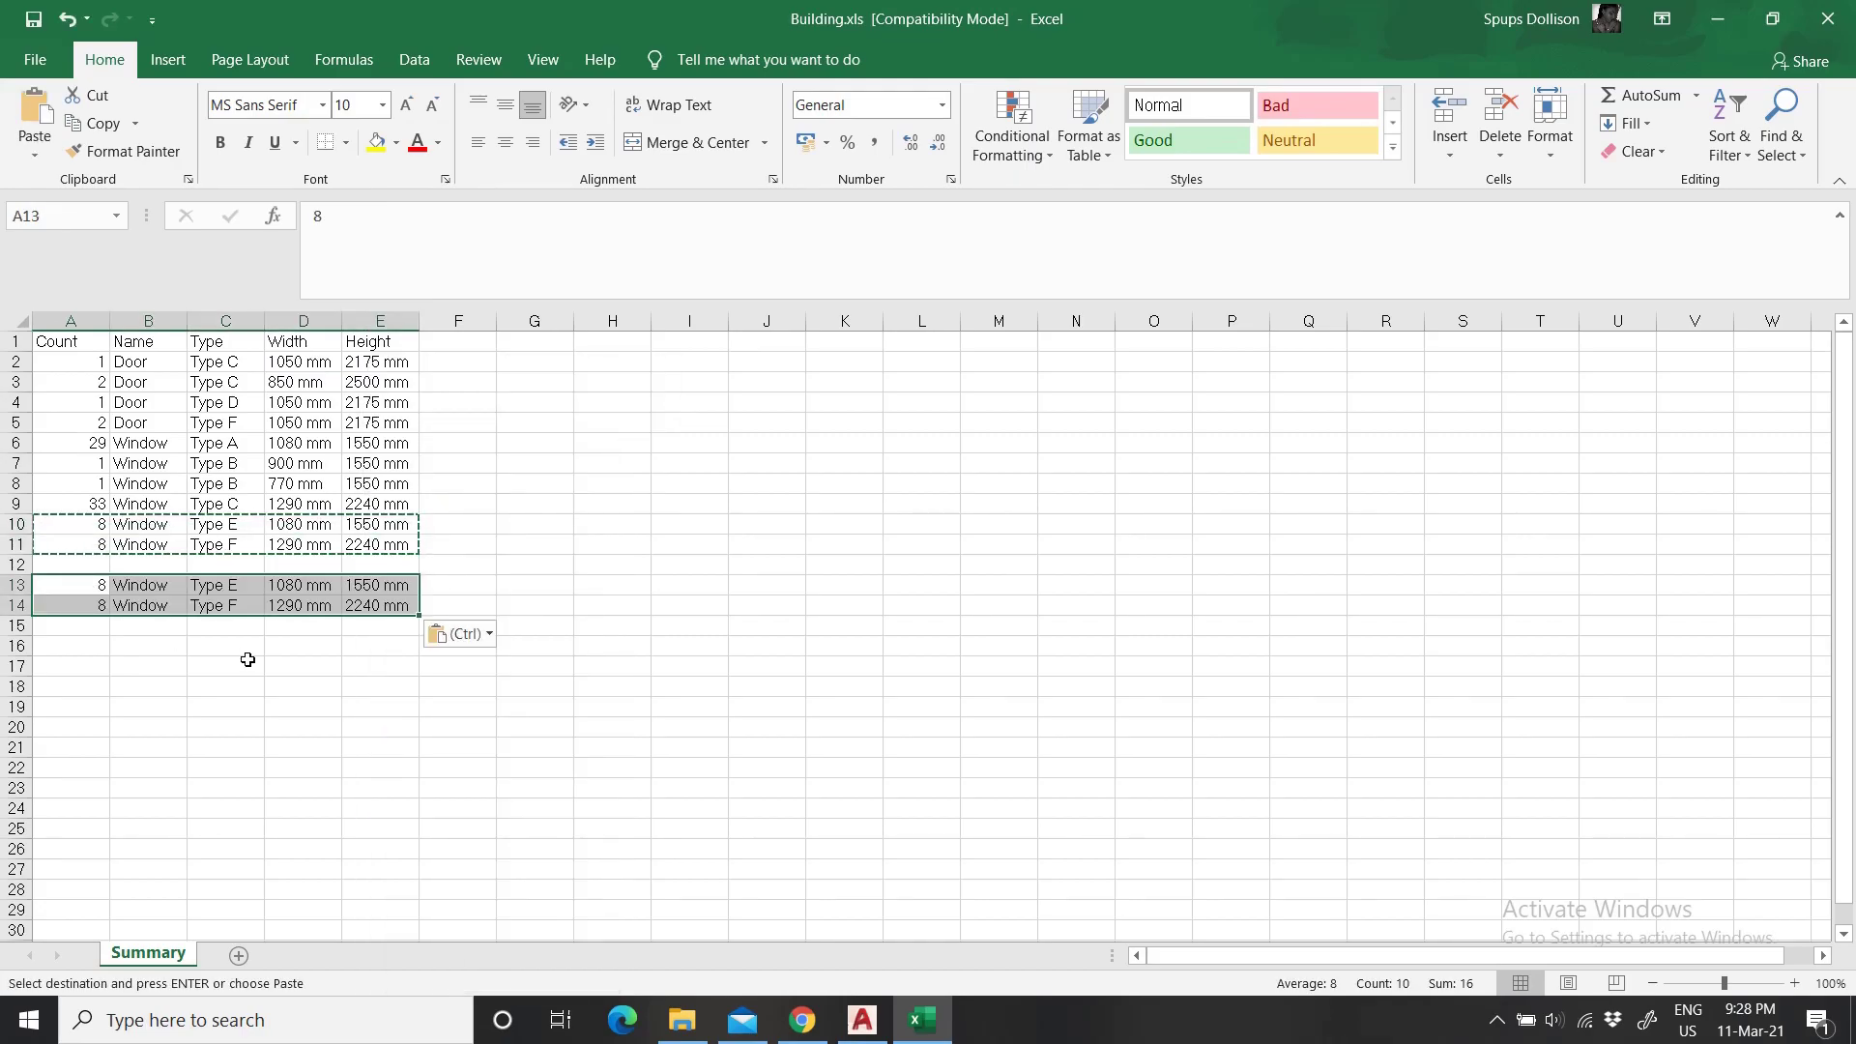
{"action": "left_click", "coordinate": [225, 686]}
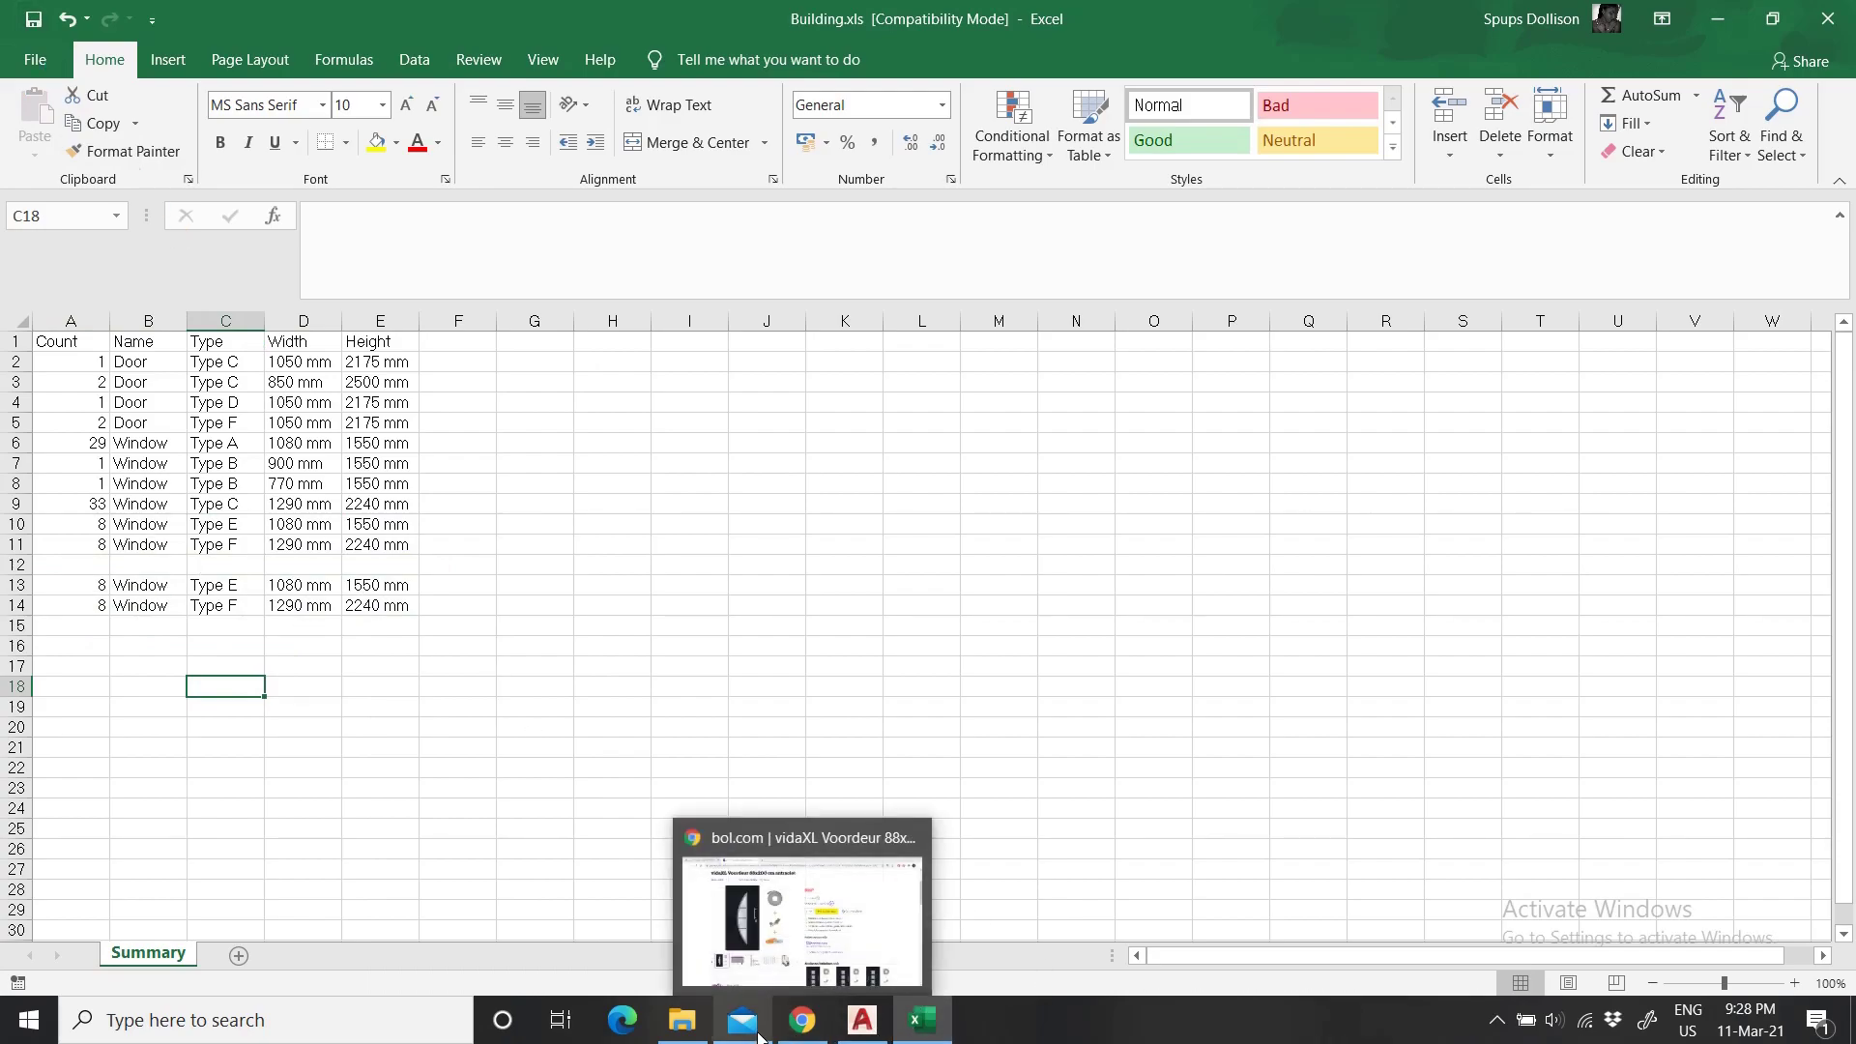
Switch to AutoCAD, reopen the Blocks drawing from the recent documents, and inspect the linked Excel table.
{"action": "left_click", "coordinate": [860, 1021]}
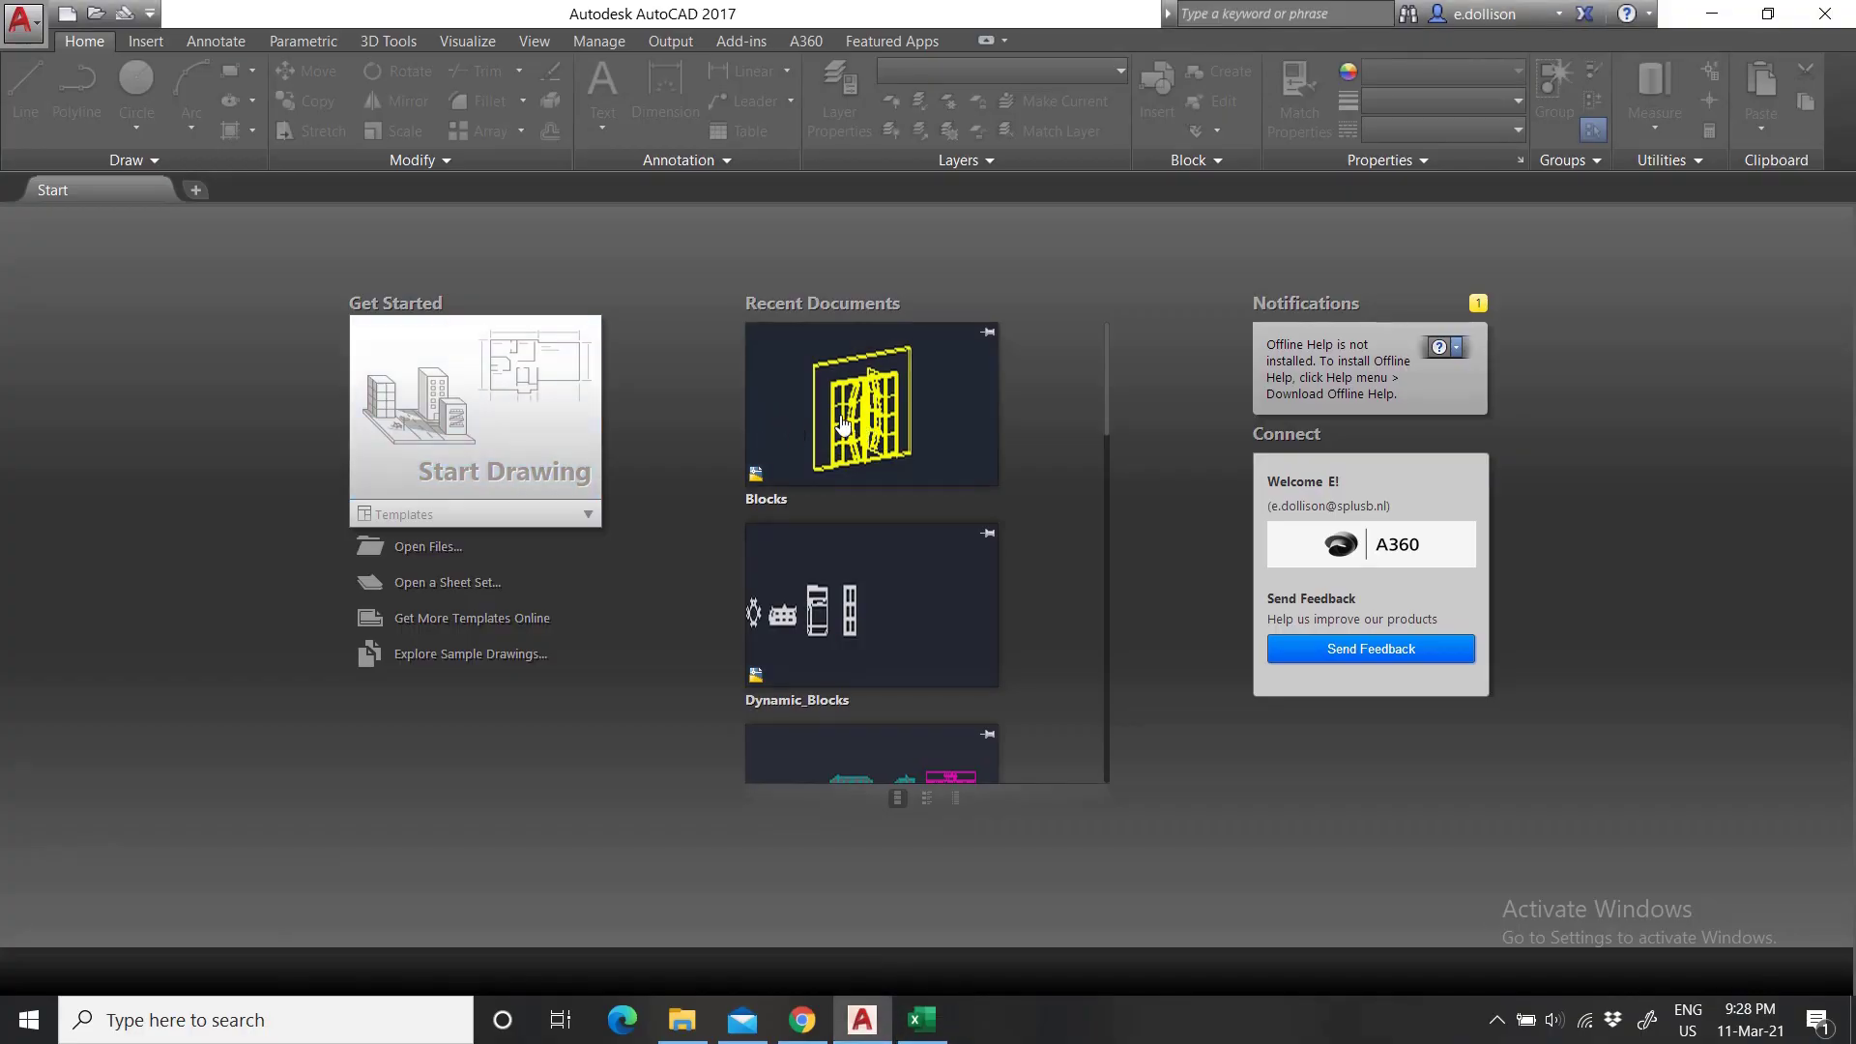
{"action": "left_click", "coordinate": [999, 344]}
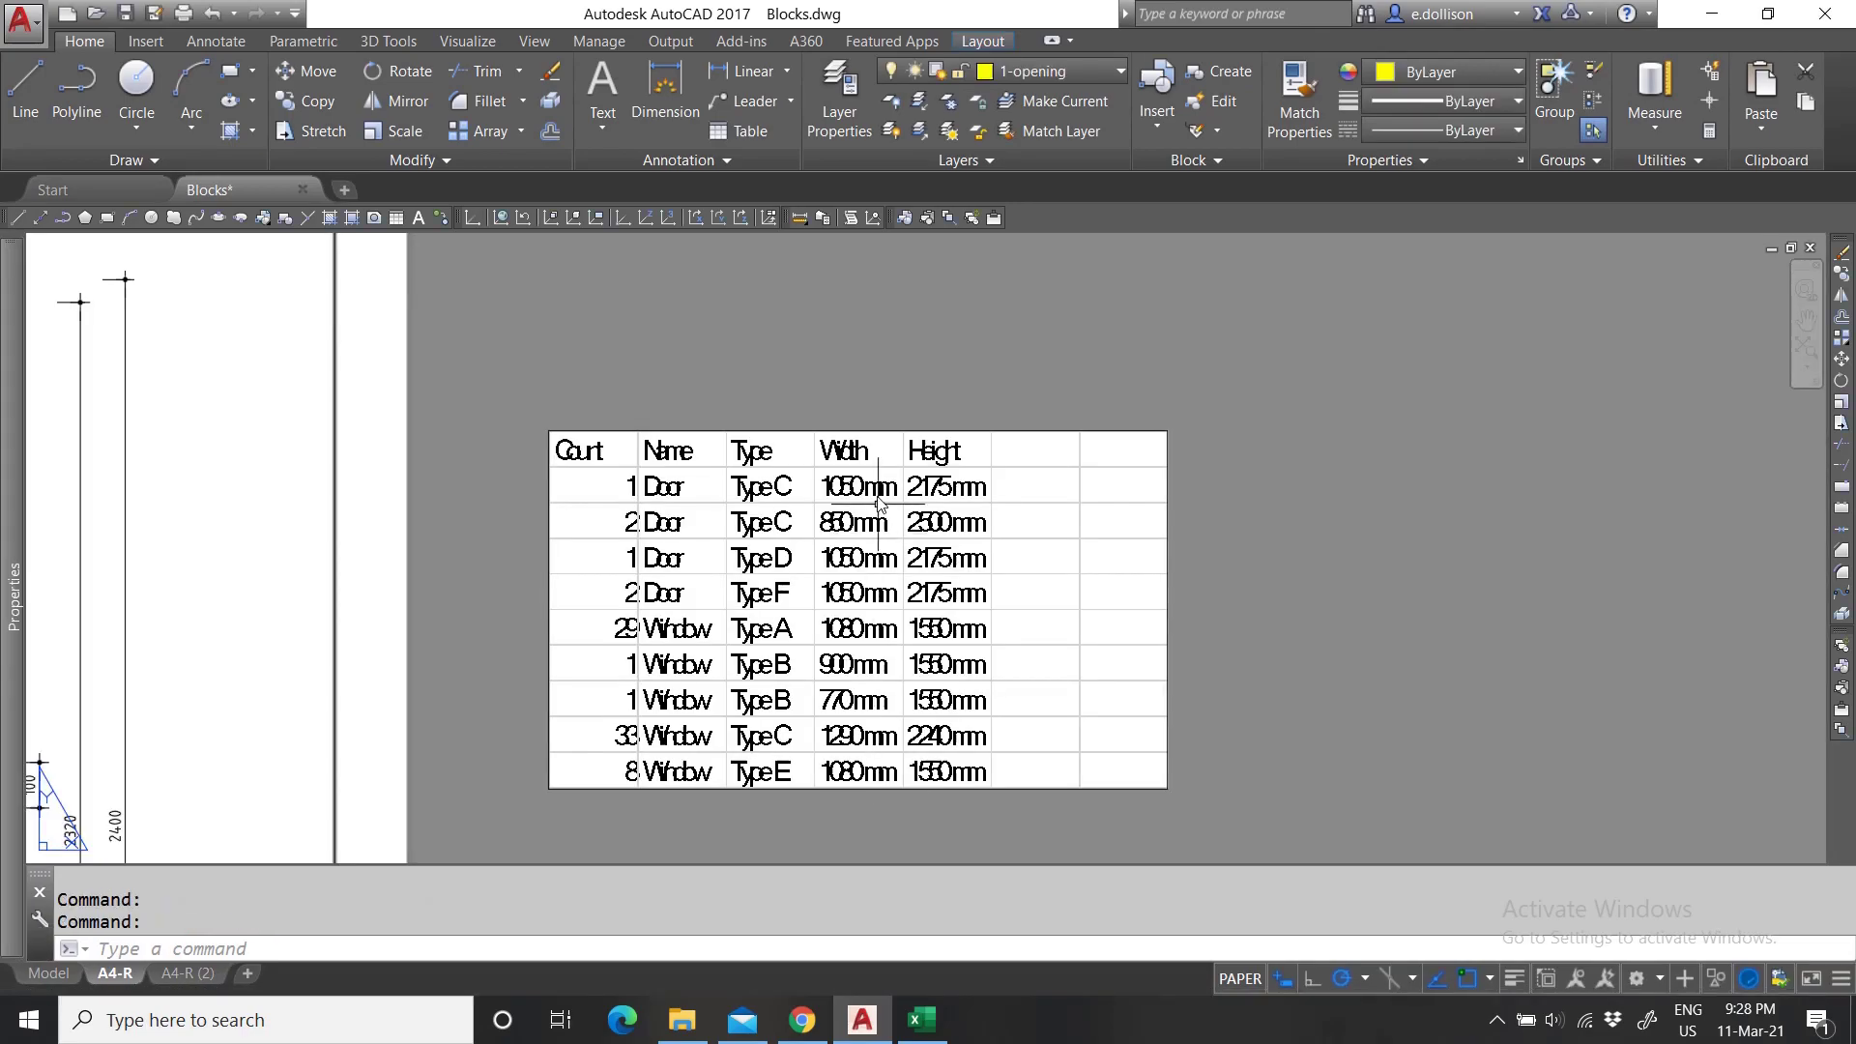
{"action": "scroll", "coordinate": [897, 623], "scroll_direction": "up", "scroll_amount": 6}
{"action": "scroll", "coordinate": [953, 676], "scroll_direction": "up", "scroll_amount": 4}
{"action": "key", "text": "Escape"}
{"action": "scroll", "coordinate": [953, 657], "scroll_direction": "down", "scroll_amount": 4}
Enlarge the linked Excel table by stretching its lower-right corner grip outward.
{"action": "mouse_move", "coordinate": [955, 642]}
{"action": "left_mouse_down"}
{"action": "mouse_move", "coordinate": [856, 472]}
{"action": "mouse_move", "coordinate": [1145, 599]}
{"action": "left_mouse_up"}
{"action": "left_click", "coordinate": [1166, 586]}
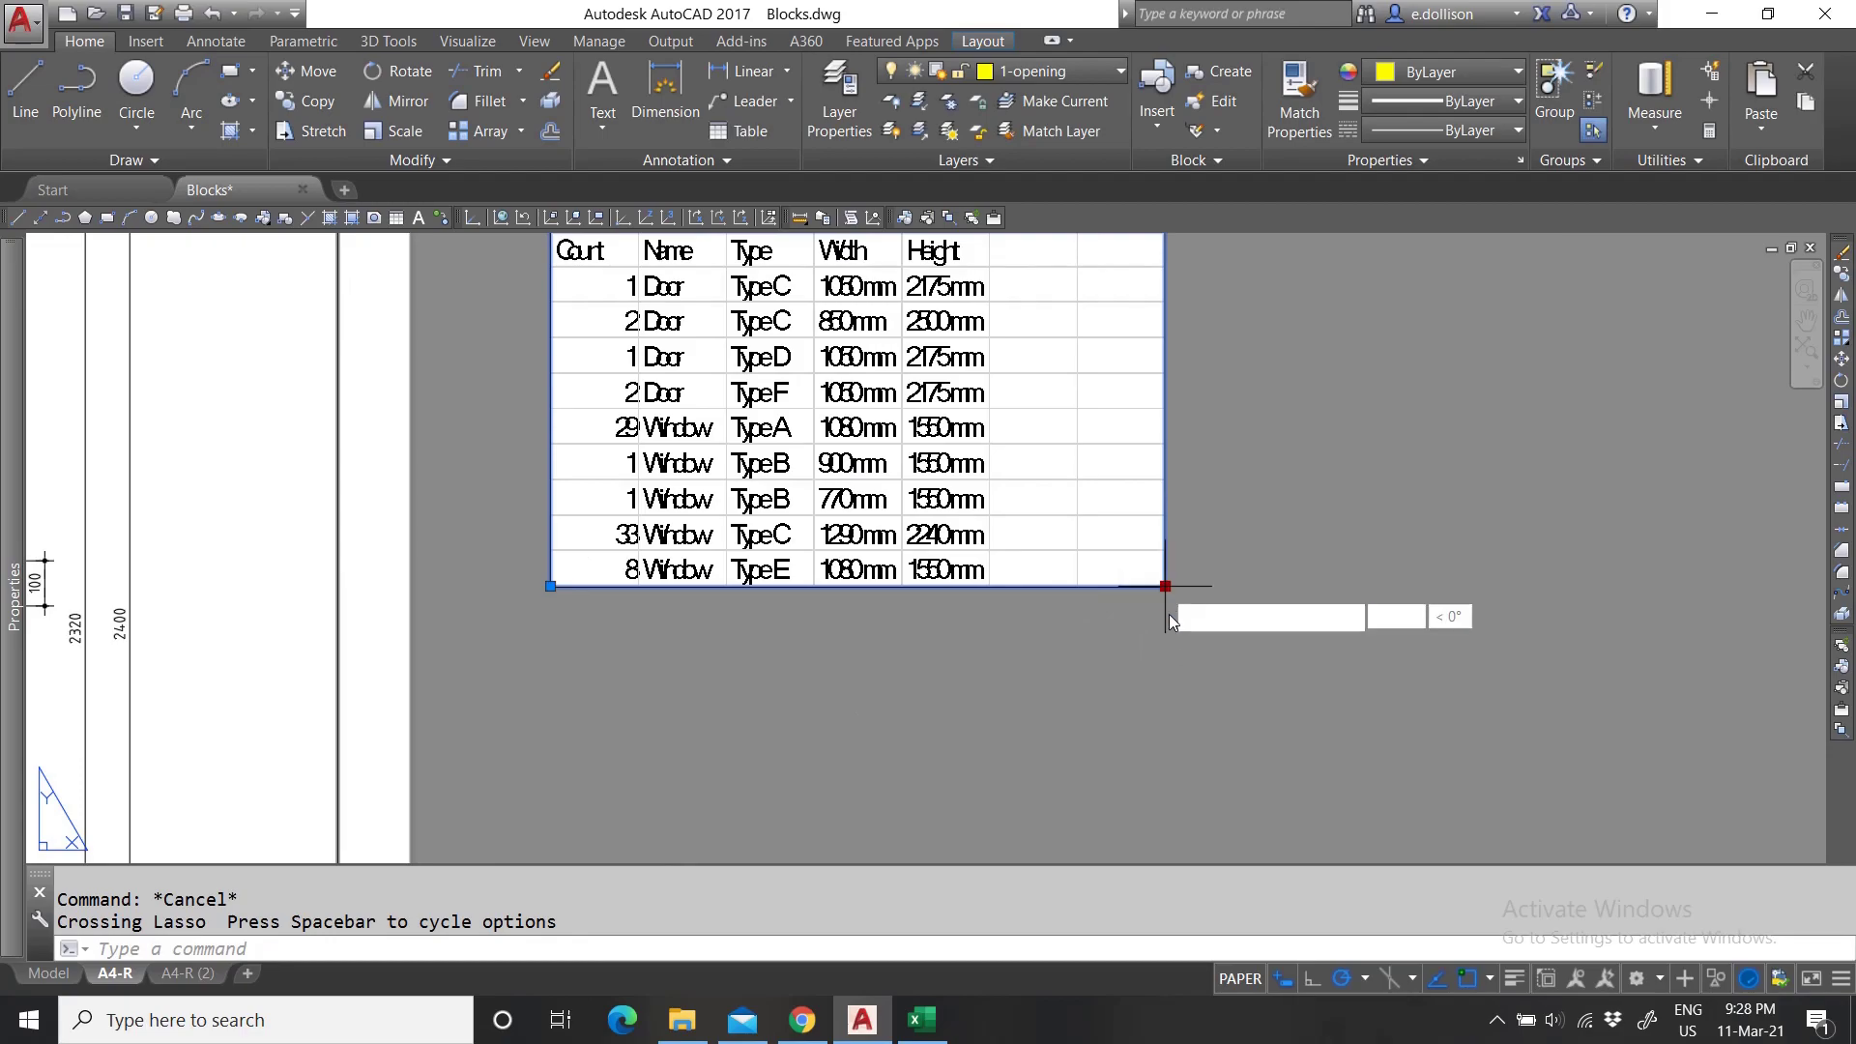
{"action": "key", "text": "Escape"}
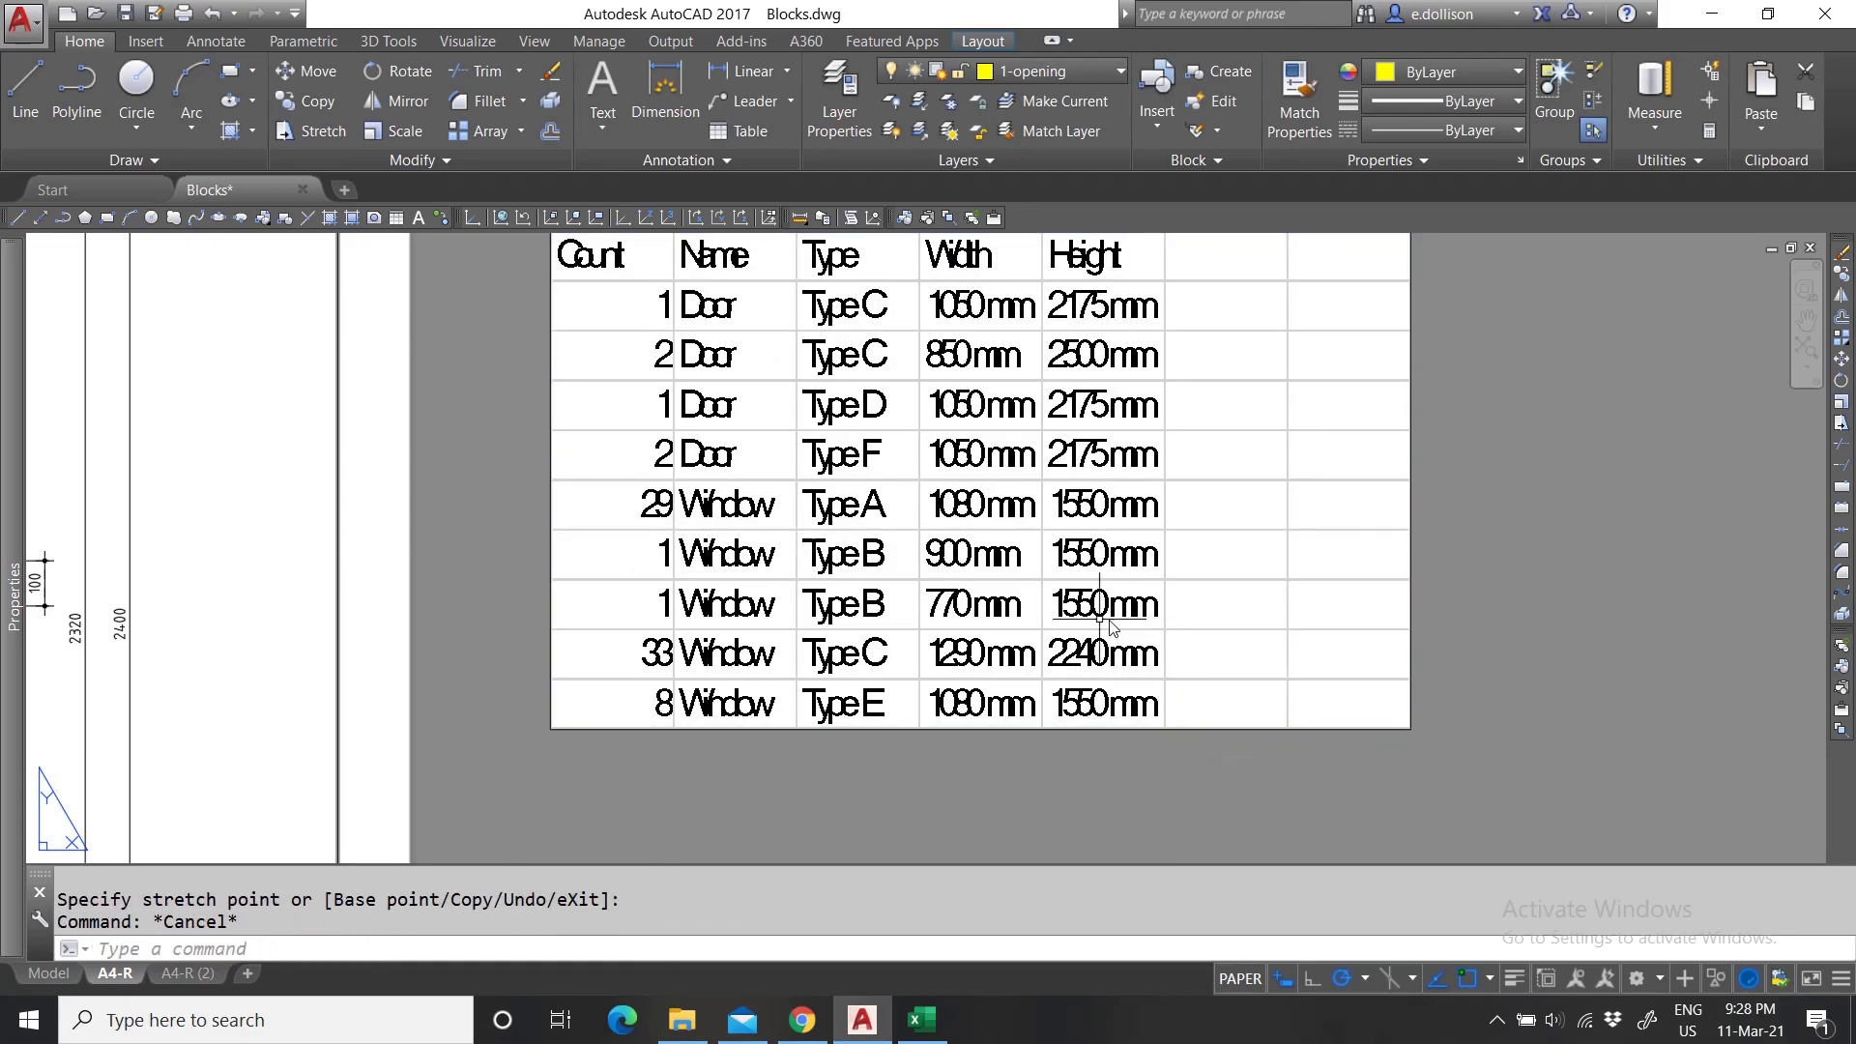
Erase the linked Excel table beside the A4-R sheet and undo the erasure.
{"action": "scroll", "coordinate": [1073, 623], "scroll_direction": "down", "scroll_amount": 4}
{"action": "scroll", "coordinate": [1157, 613], "scroll_direction": "up", "scroll_amount": 2}
{"action": "left_click", "coordinate": [1278, 623]}
{"action": "left_click", "coordinate": [1076, 523]}
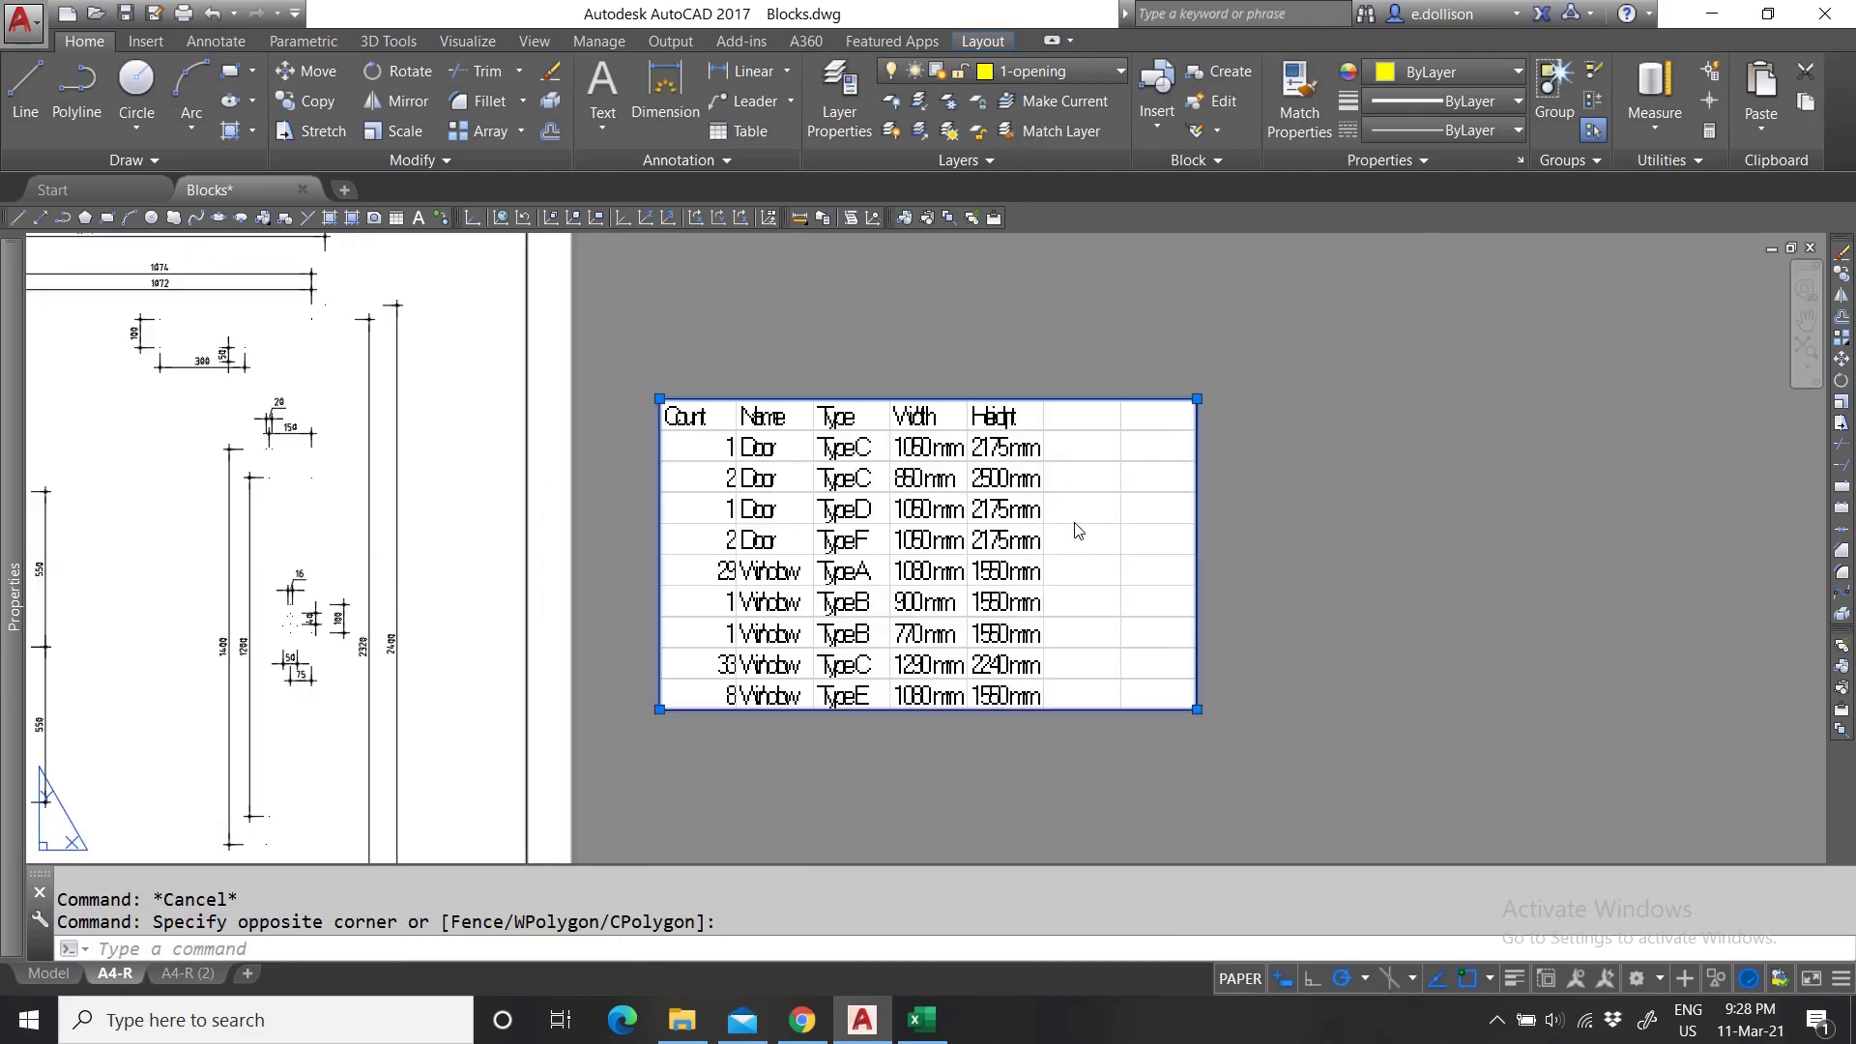
{"action": "key", "text": "Delete"}
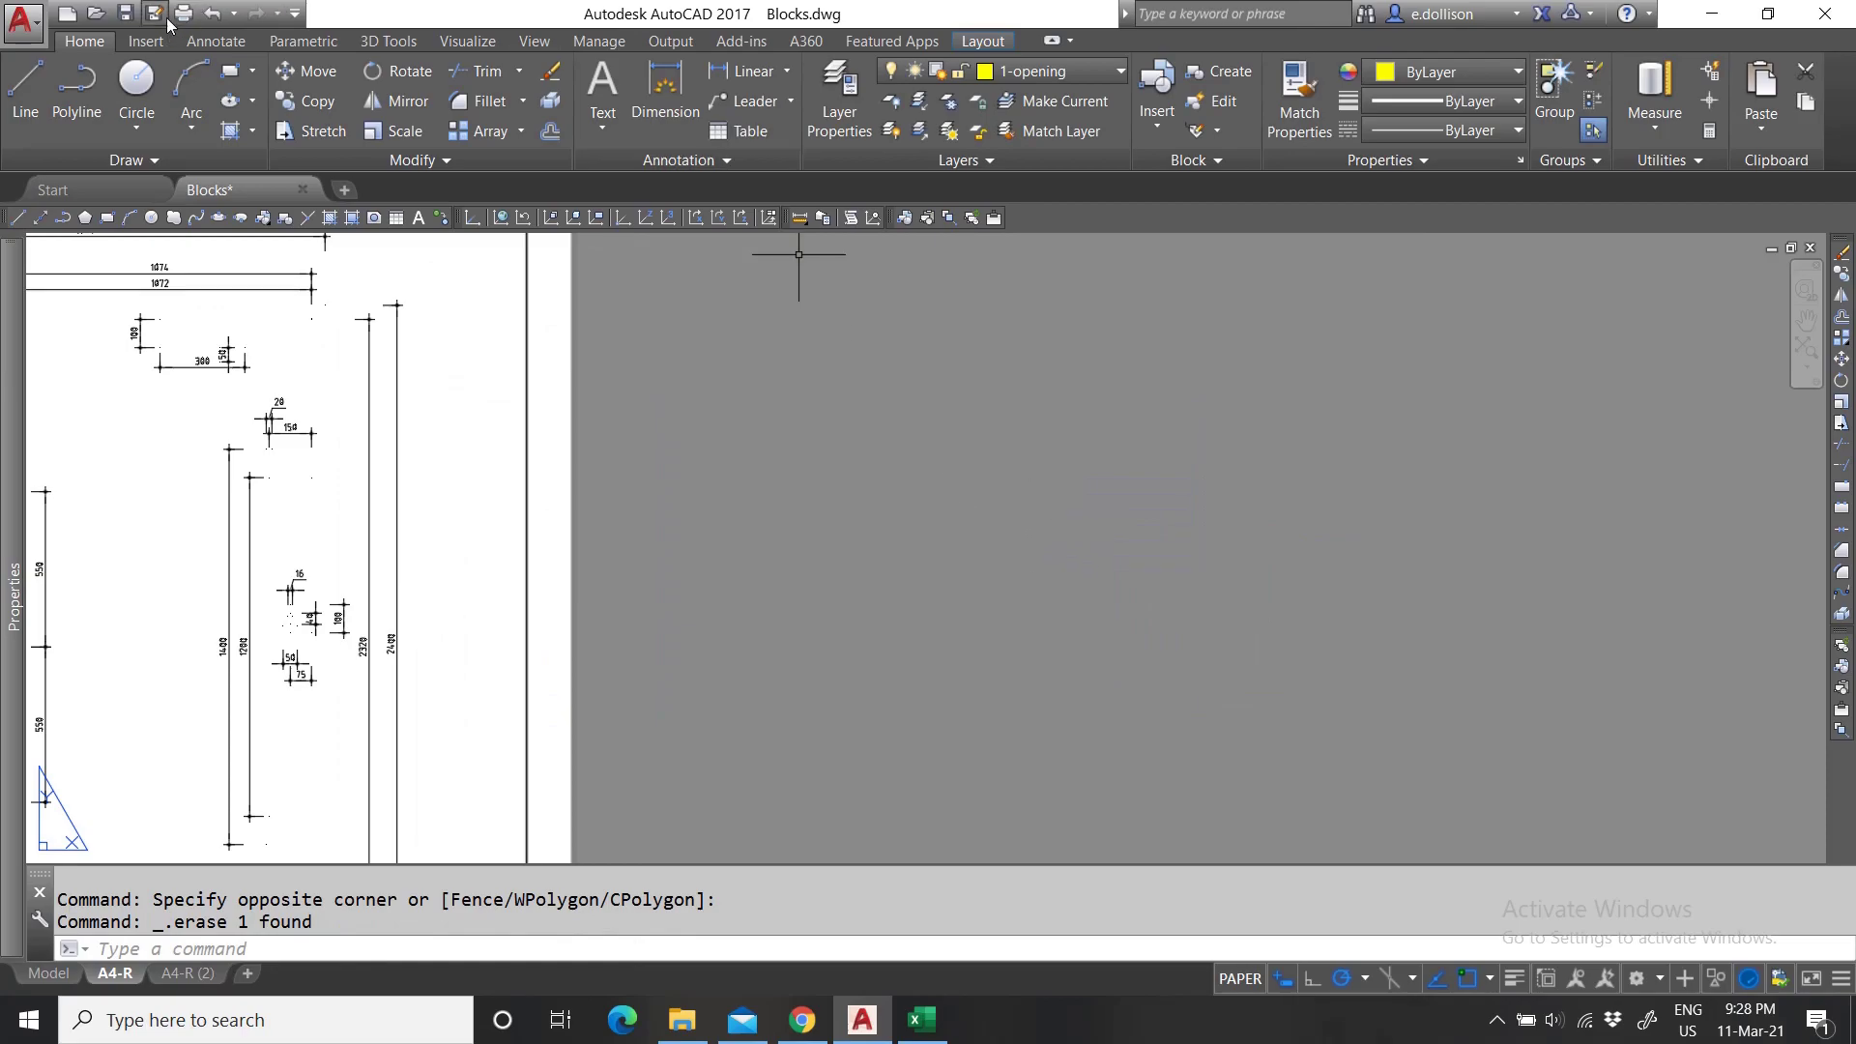
{"action": "left_click", "coordinate": [212, 12]}
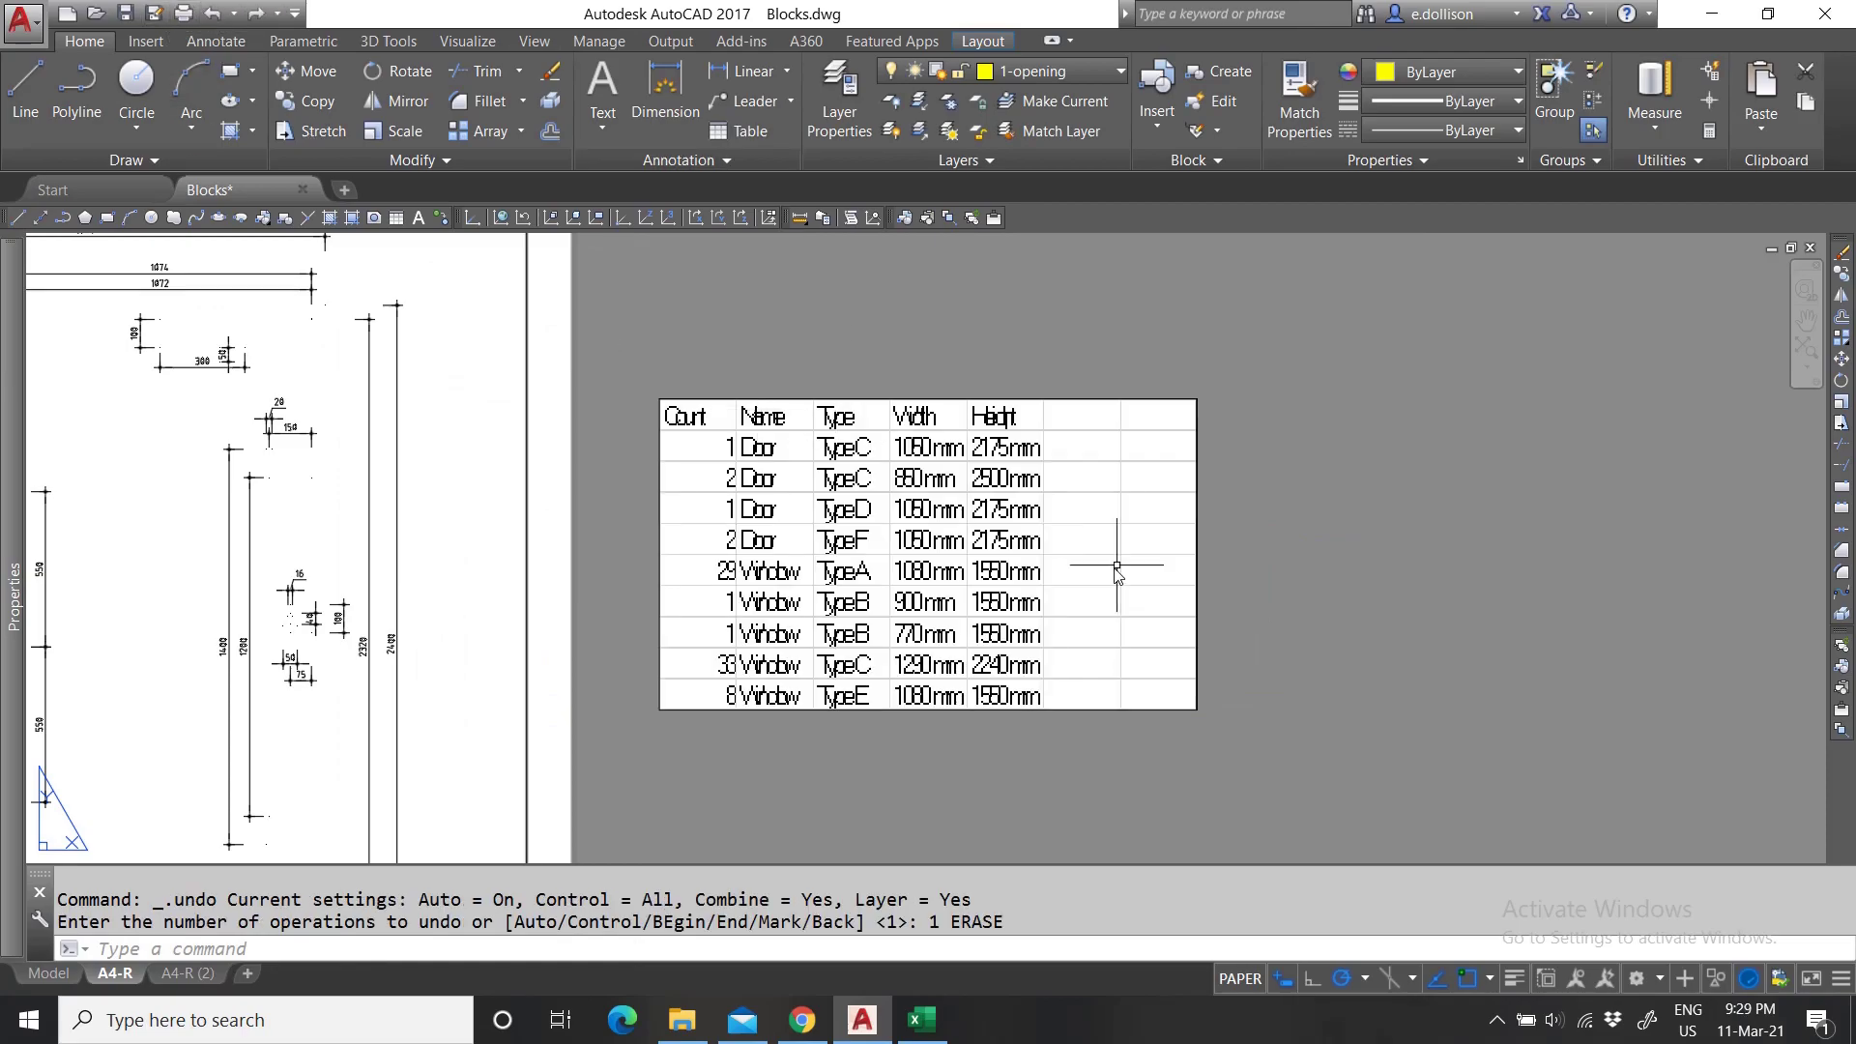
Examine the entries of the linked Excel table, particularly the first Type C door's width.
{"action": "scroll", "coordinate": [828, 398], "scroll_direction": "up", "scroll_amount": 4}
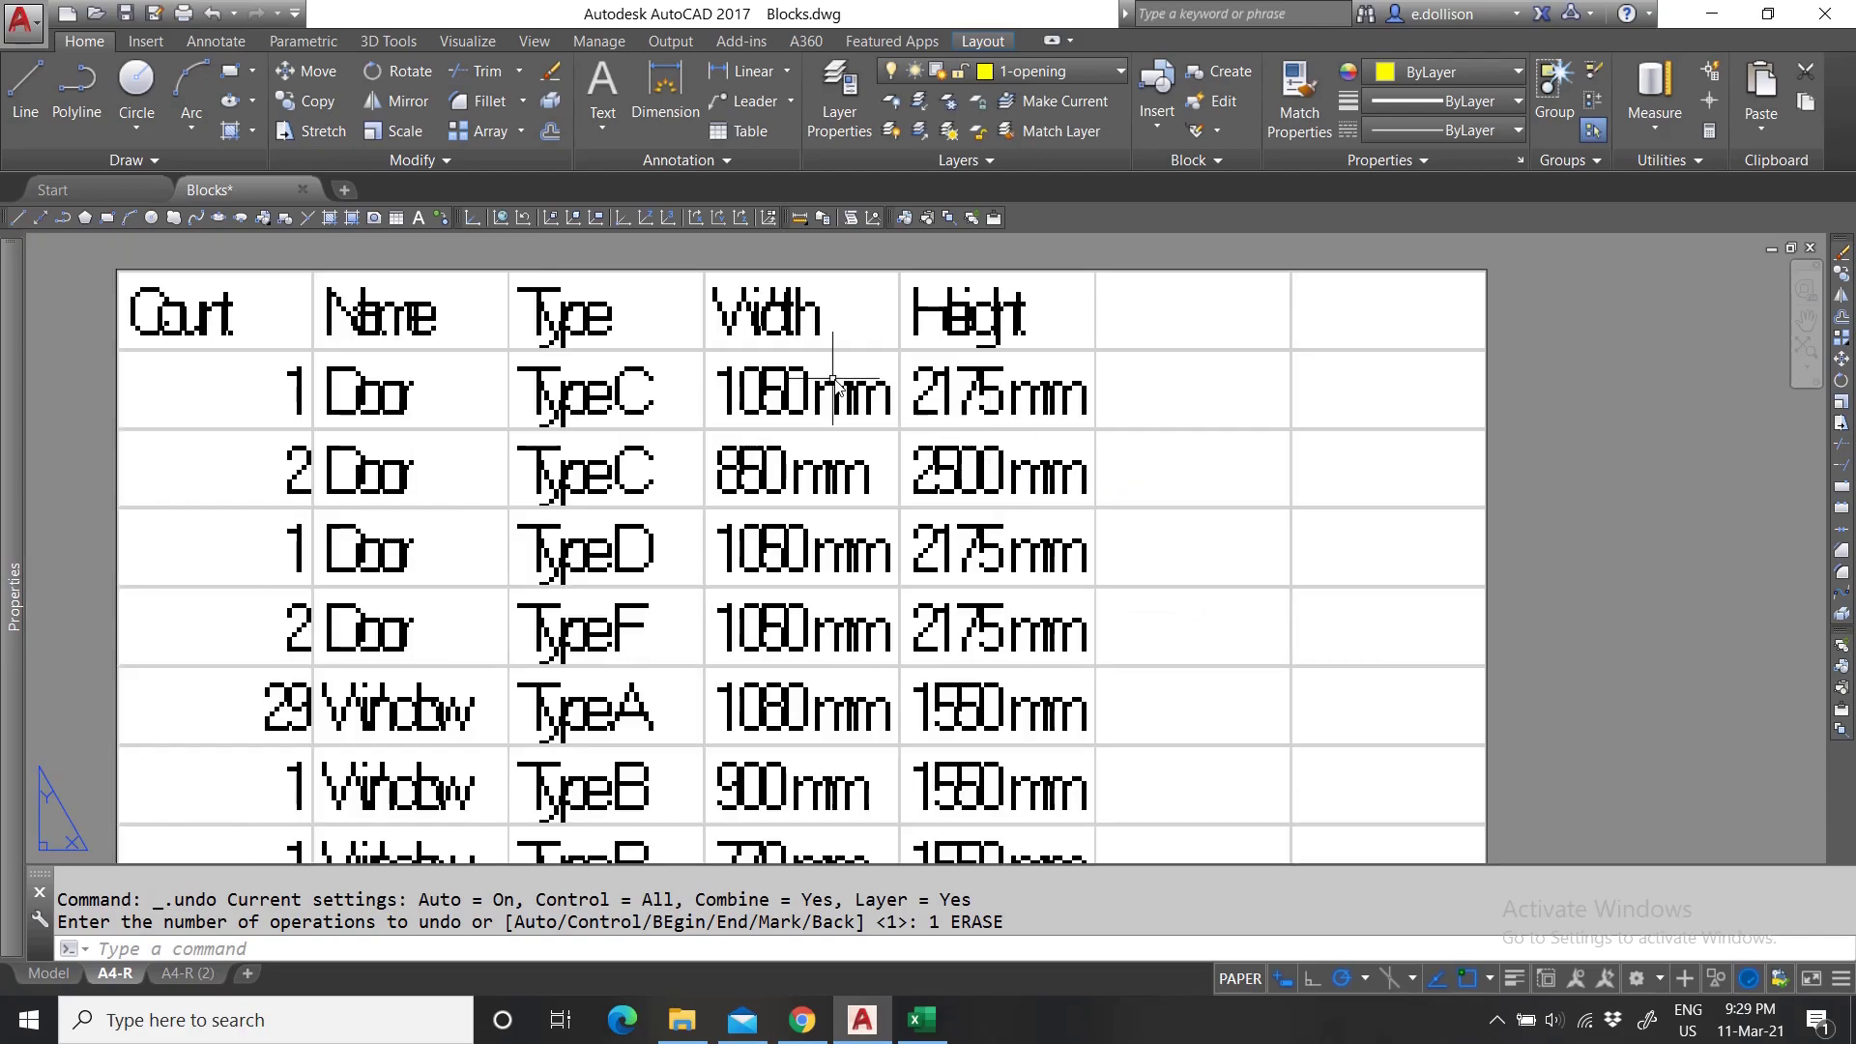
{"action": "scroll", "coordinate": [823, 471], "scroll_direction": "down", "scroll_amount": 4}
{"action": "left_click", "coordinate": [759, 482]}
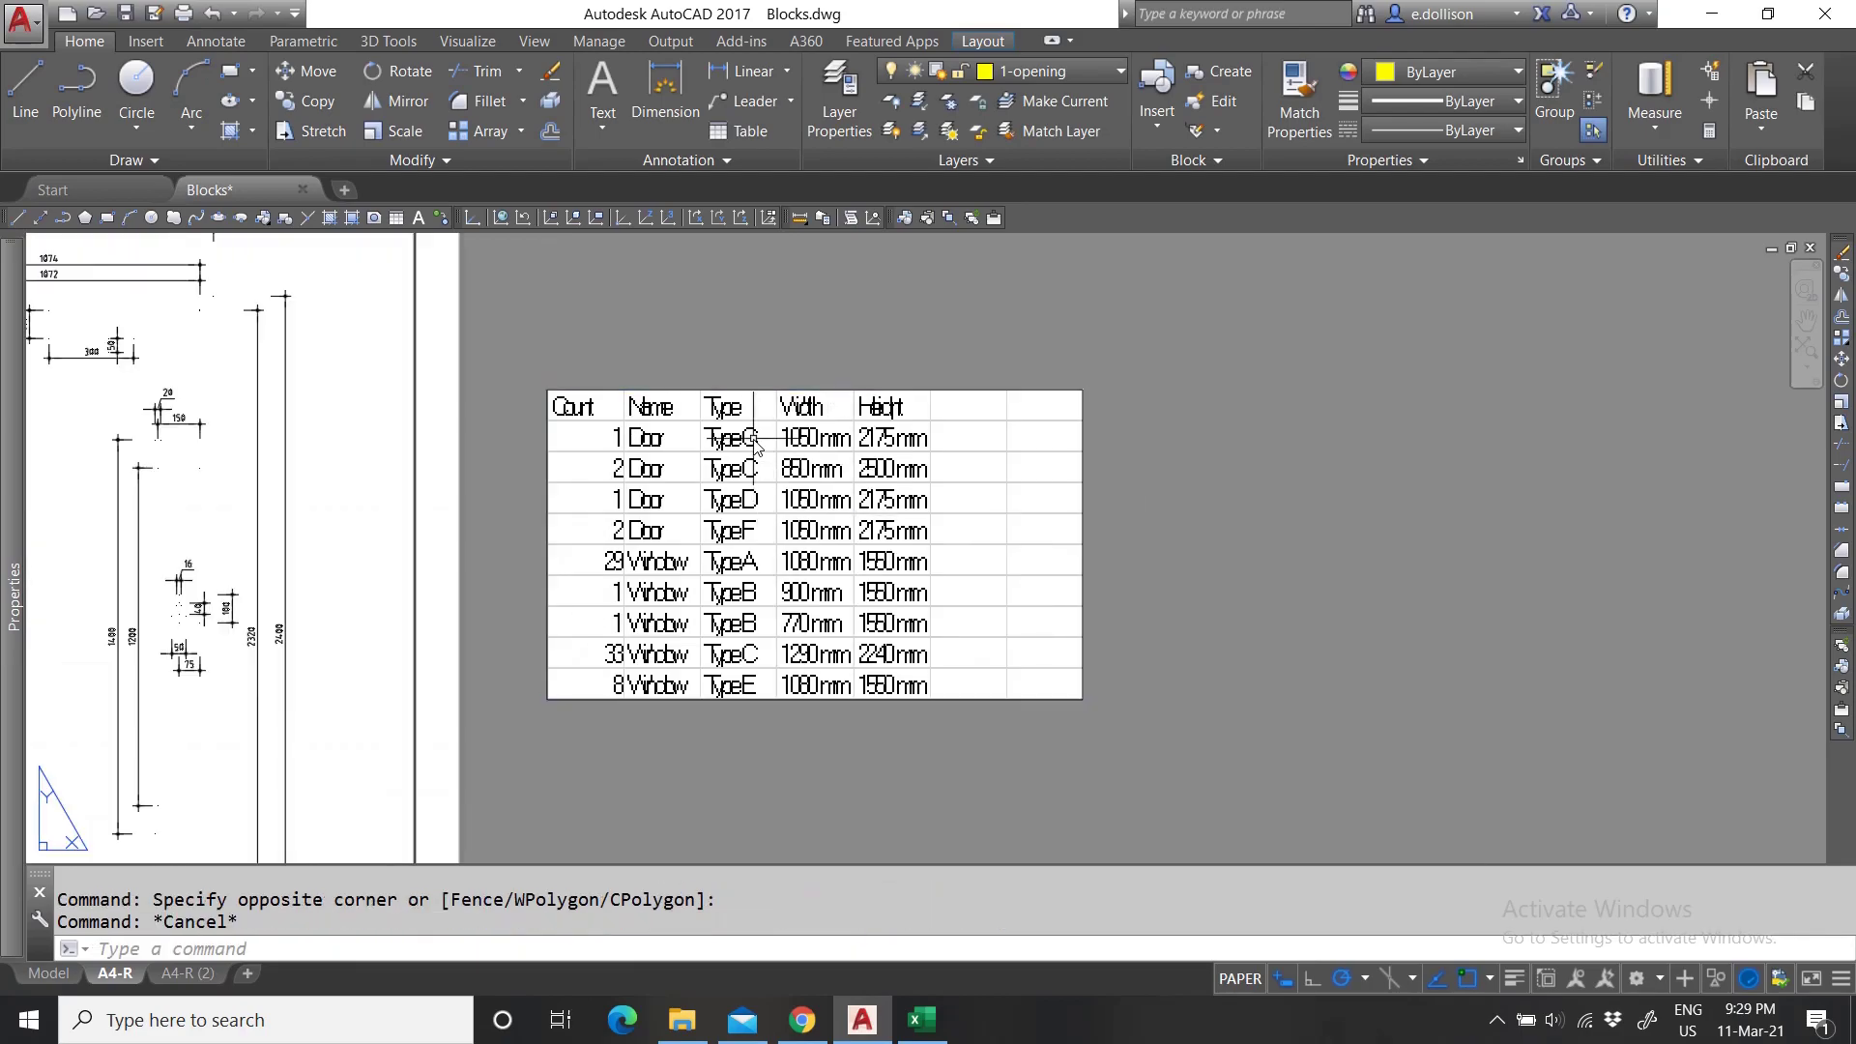
{"action": "key", "text": "Escape"}
{"action": "scroll", "coordinate": [684, 427], "scroll_direction": "up", "scroll_amount": 4}
{"action": "scroll", "coordinate": [1107, 400], "scroll_direction": "up", "scroll_amount": 4}
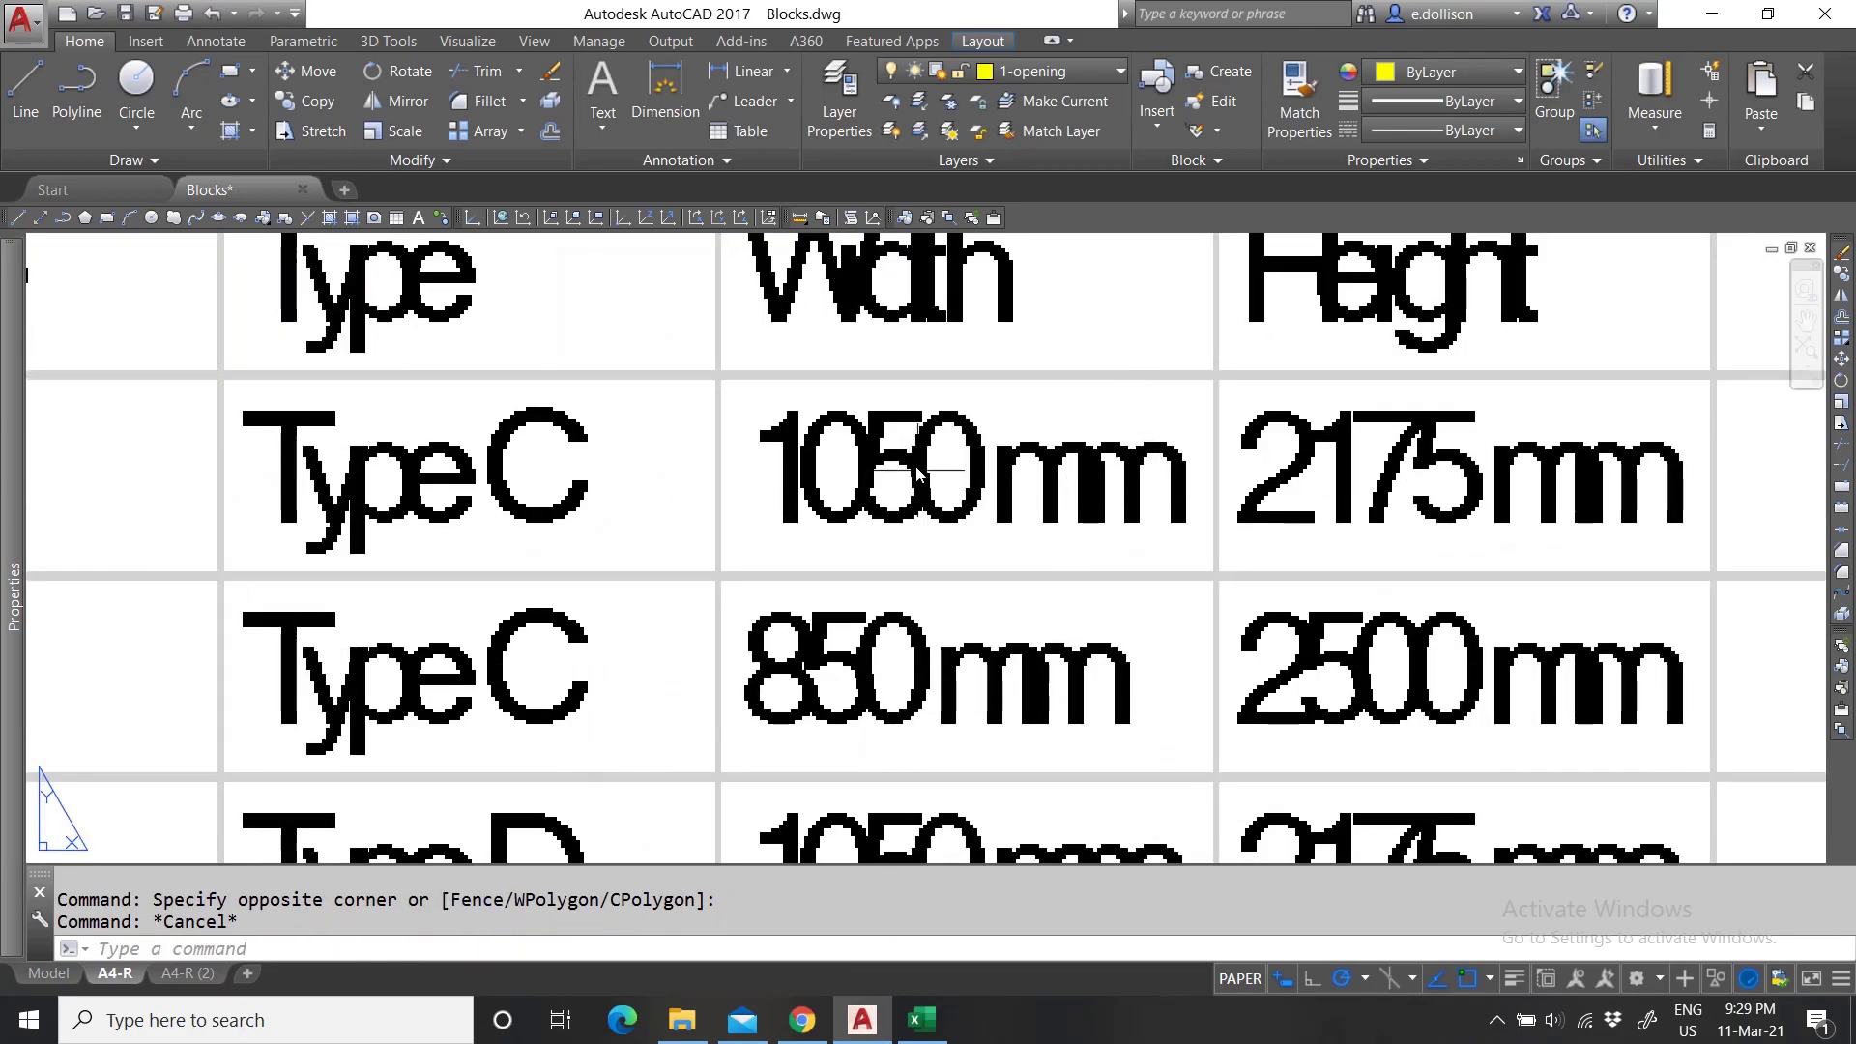
{"action": "scroll", "coordinate": [916, 471], "scroll_direction": "down", "scroll_amount": 4}
{"action": "scroll", "coordinate": [994, 454], "scroll_direction": "up", "scroll_amount": 4}
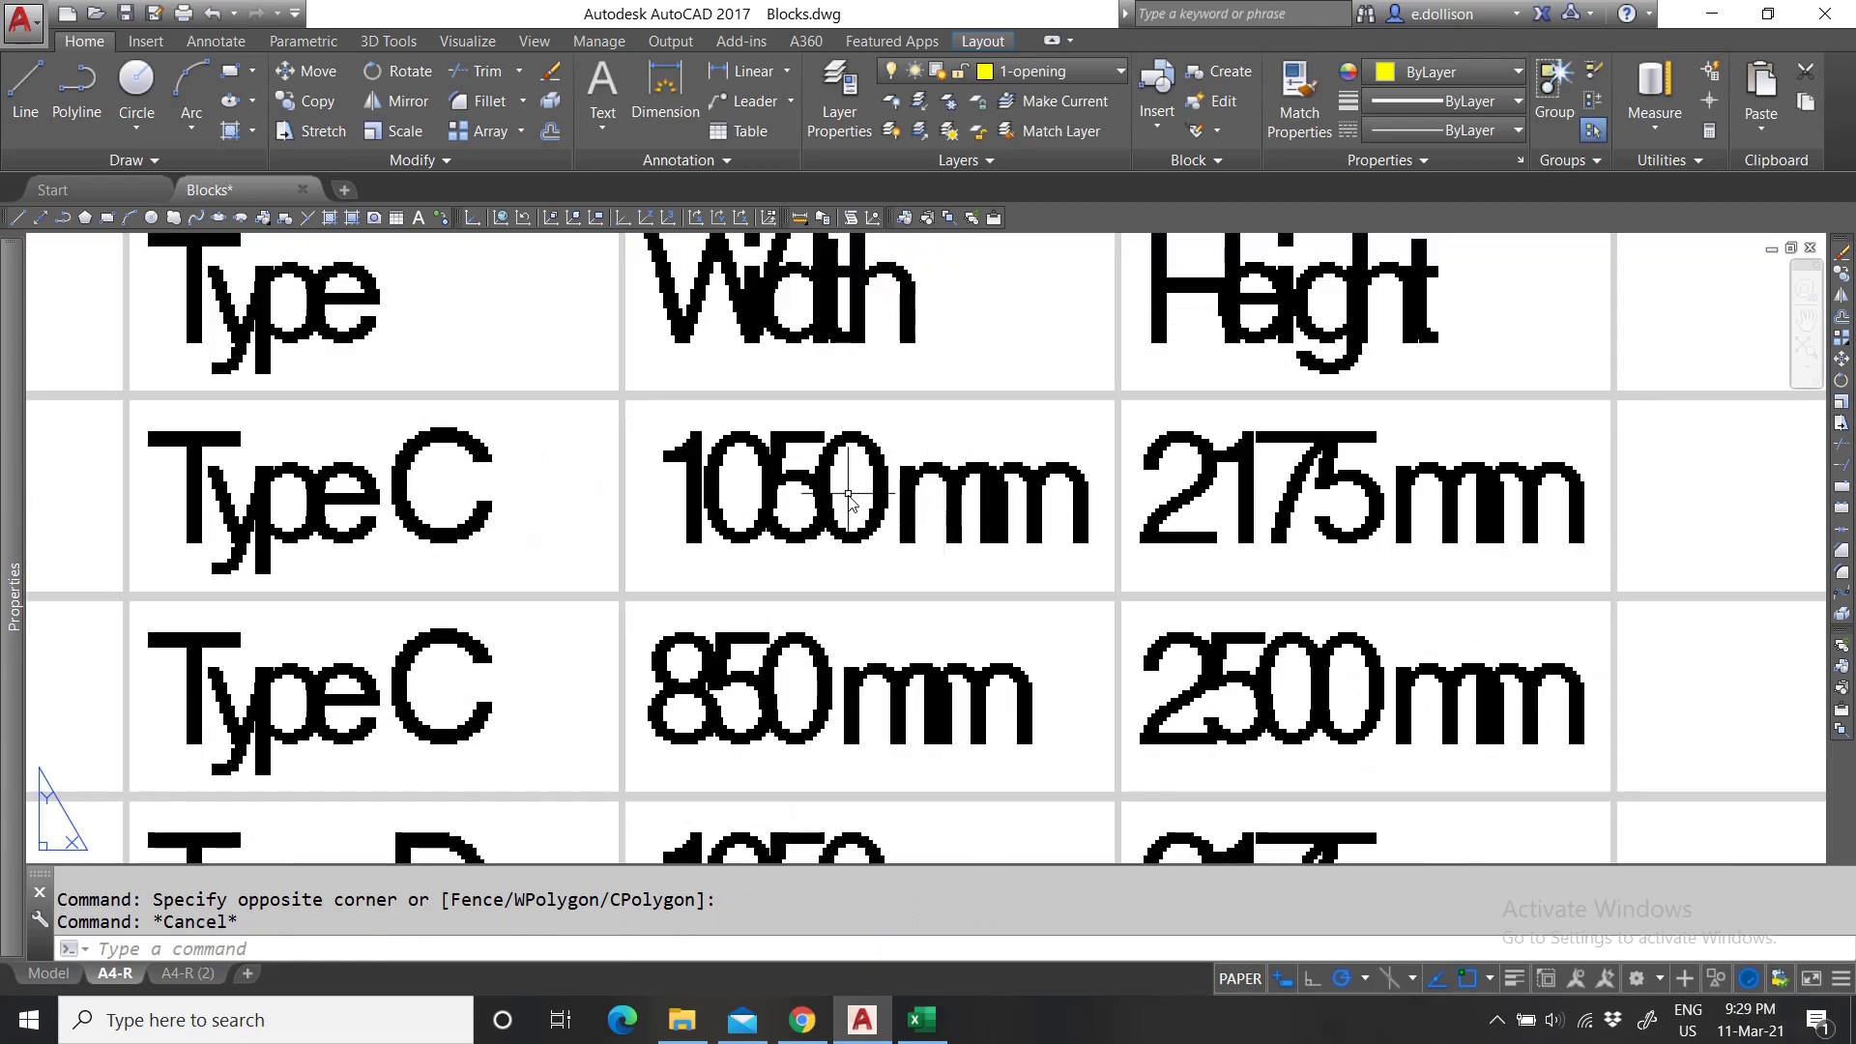
{"action": "scroll", "coordinate": [848, 495], "scroll_direction": "down", "scroll_amount": 4}
{"action": "scroll", "coordinate": [864, 537], "scroll_direction": "up", "scroll_amount": 4}
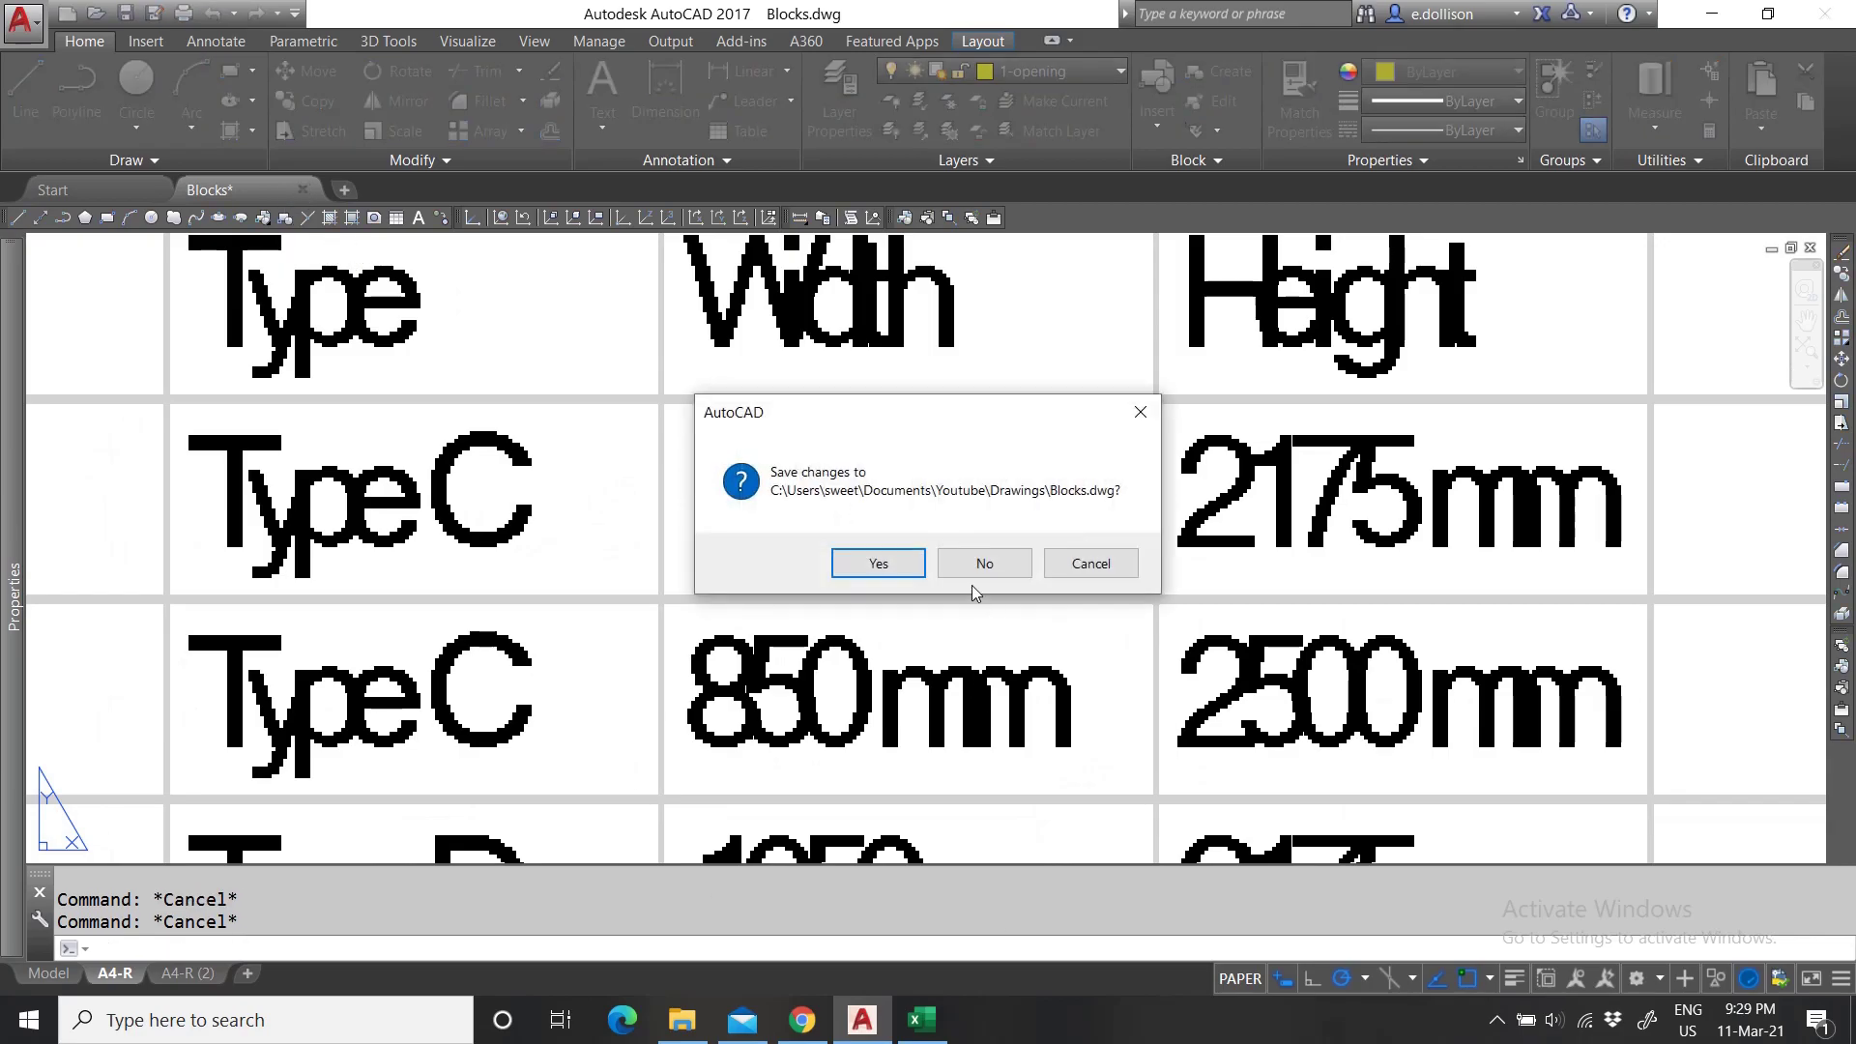
Close the Blocks drawing without saving, switch to the Building.xls workbook, and clear the duplicate window entries in A13:E14.
{"action": "left_click", "coordinate": [982, 565]}
{"action": "left_click_drag", "start_coordinate": [180, 592], "coordinate": [370, 600]}
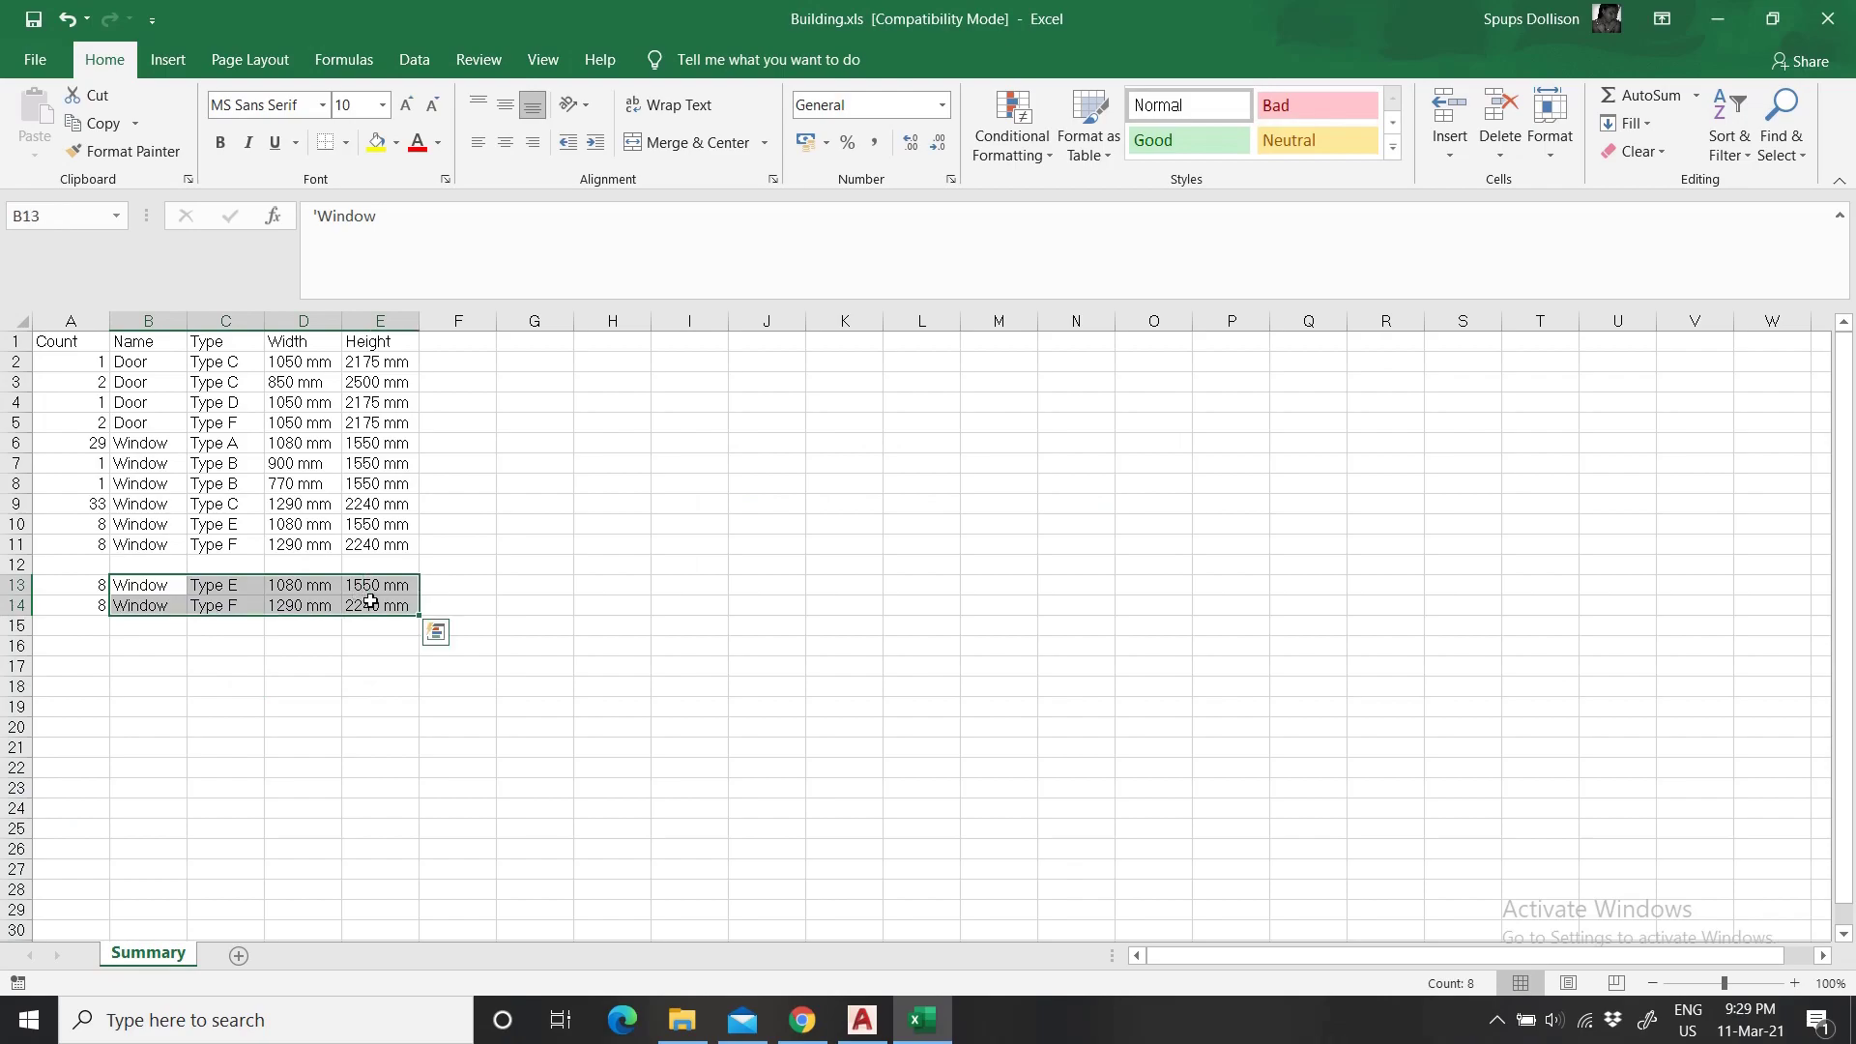
{"action": "key", "text": "Delete"}
{"action": "left_click_drag", "start_coordinate": [97, 592], "coordinate": [98, 611]}
{"action": "key", "text": "Delete"}
{"action": "left_click", "coordinate": [352, 636]}
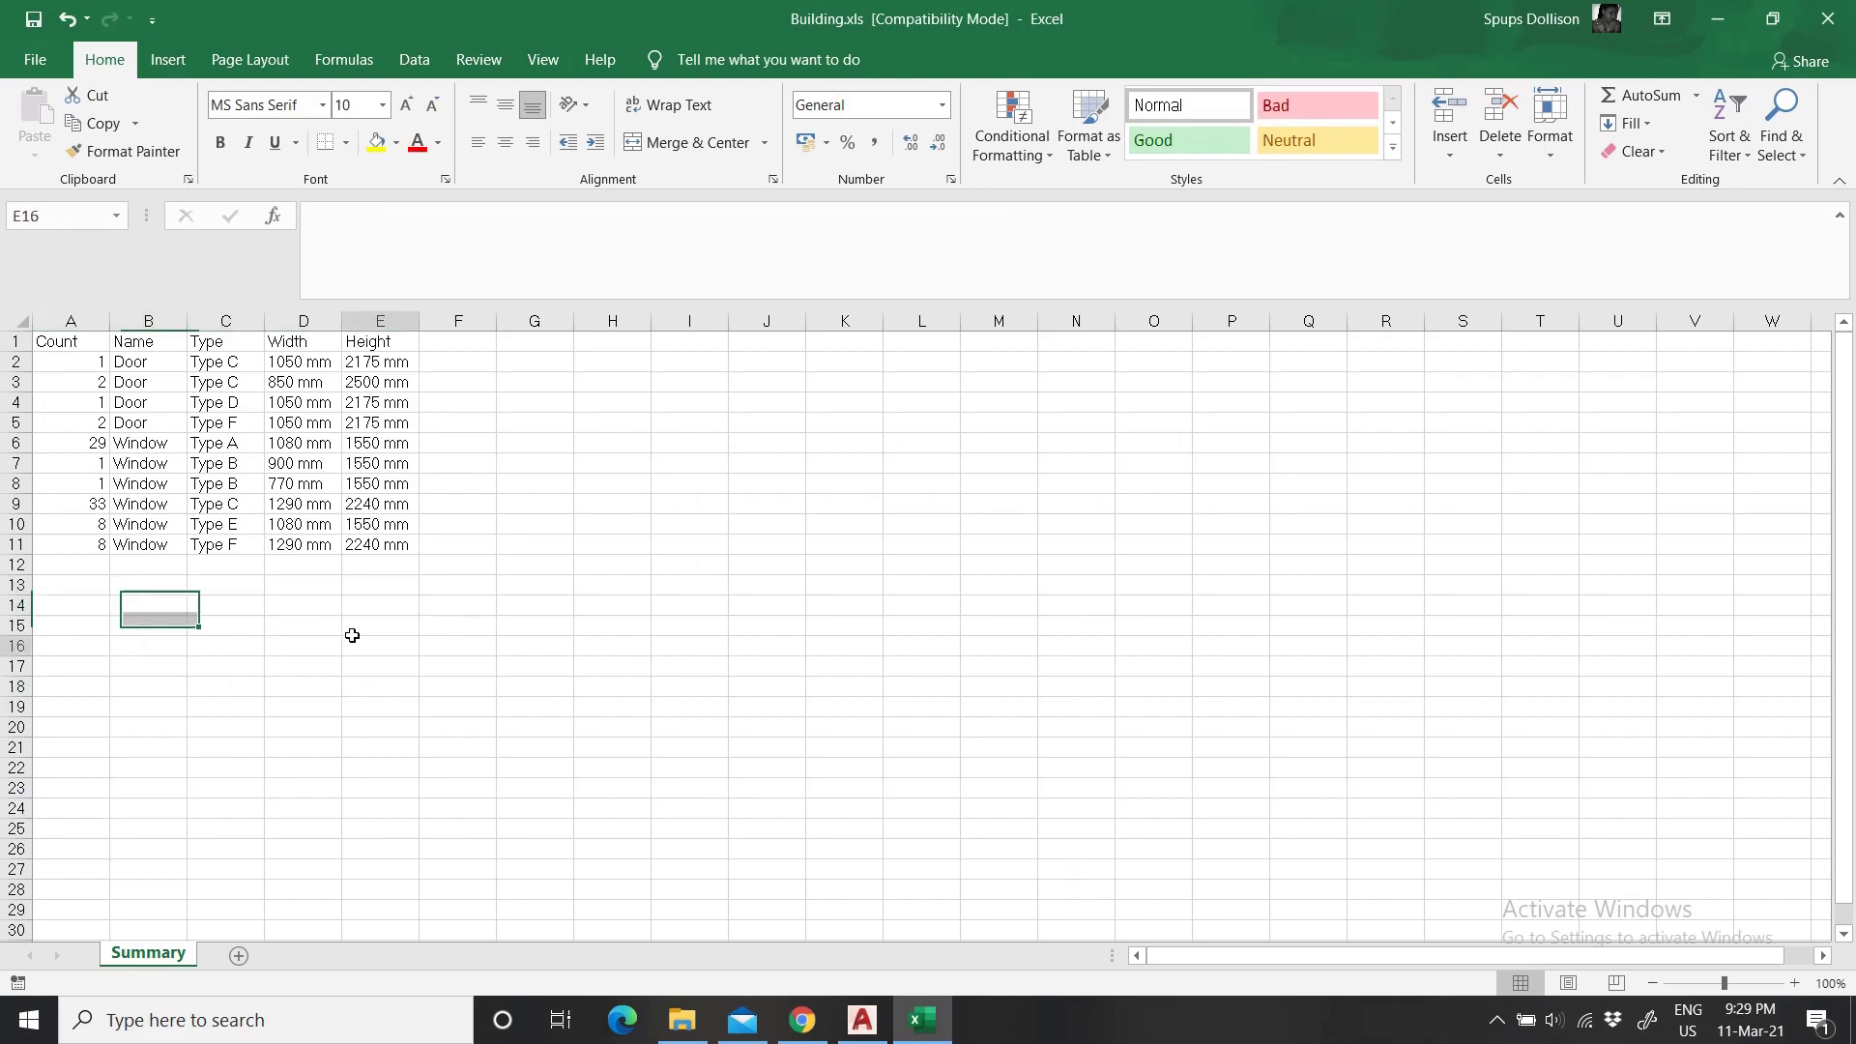
Change the first Type C door's width in cell D2 to 2050 mm and save the workbook.
{"action": "left_click", "coordinate": [284, 366]}
{"action": "left_click_drag", "start_coordinate": [337, 217], "coordinate": [318, 217]}
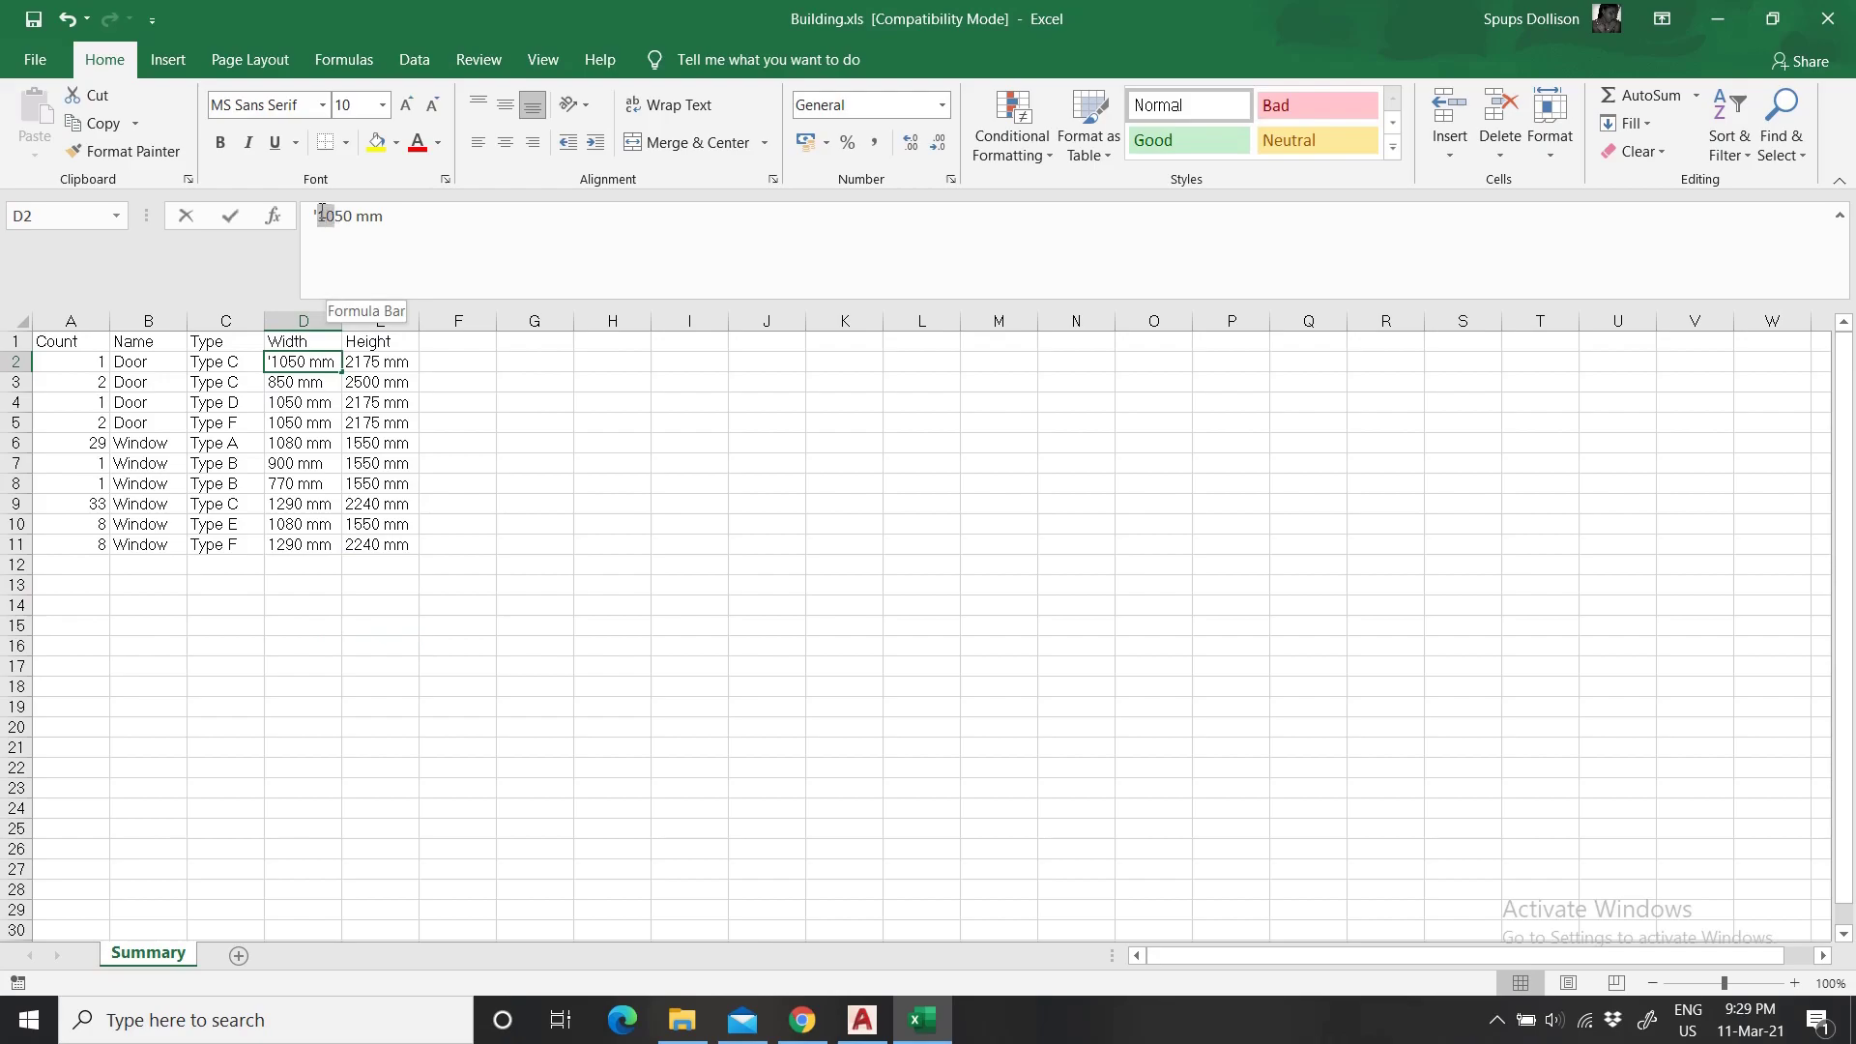
{"action": "type", "text": "20"}
{"action": "key", "text": "Return"}
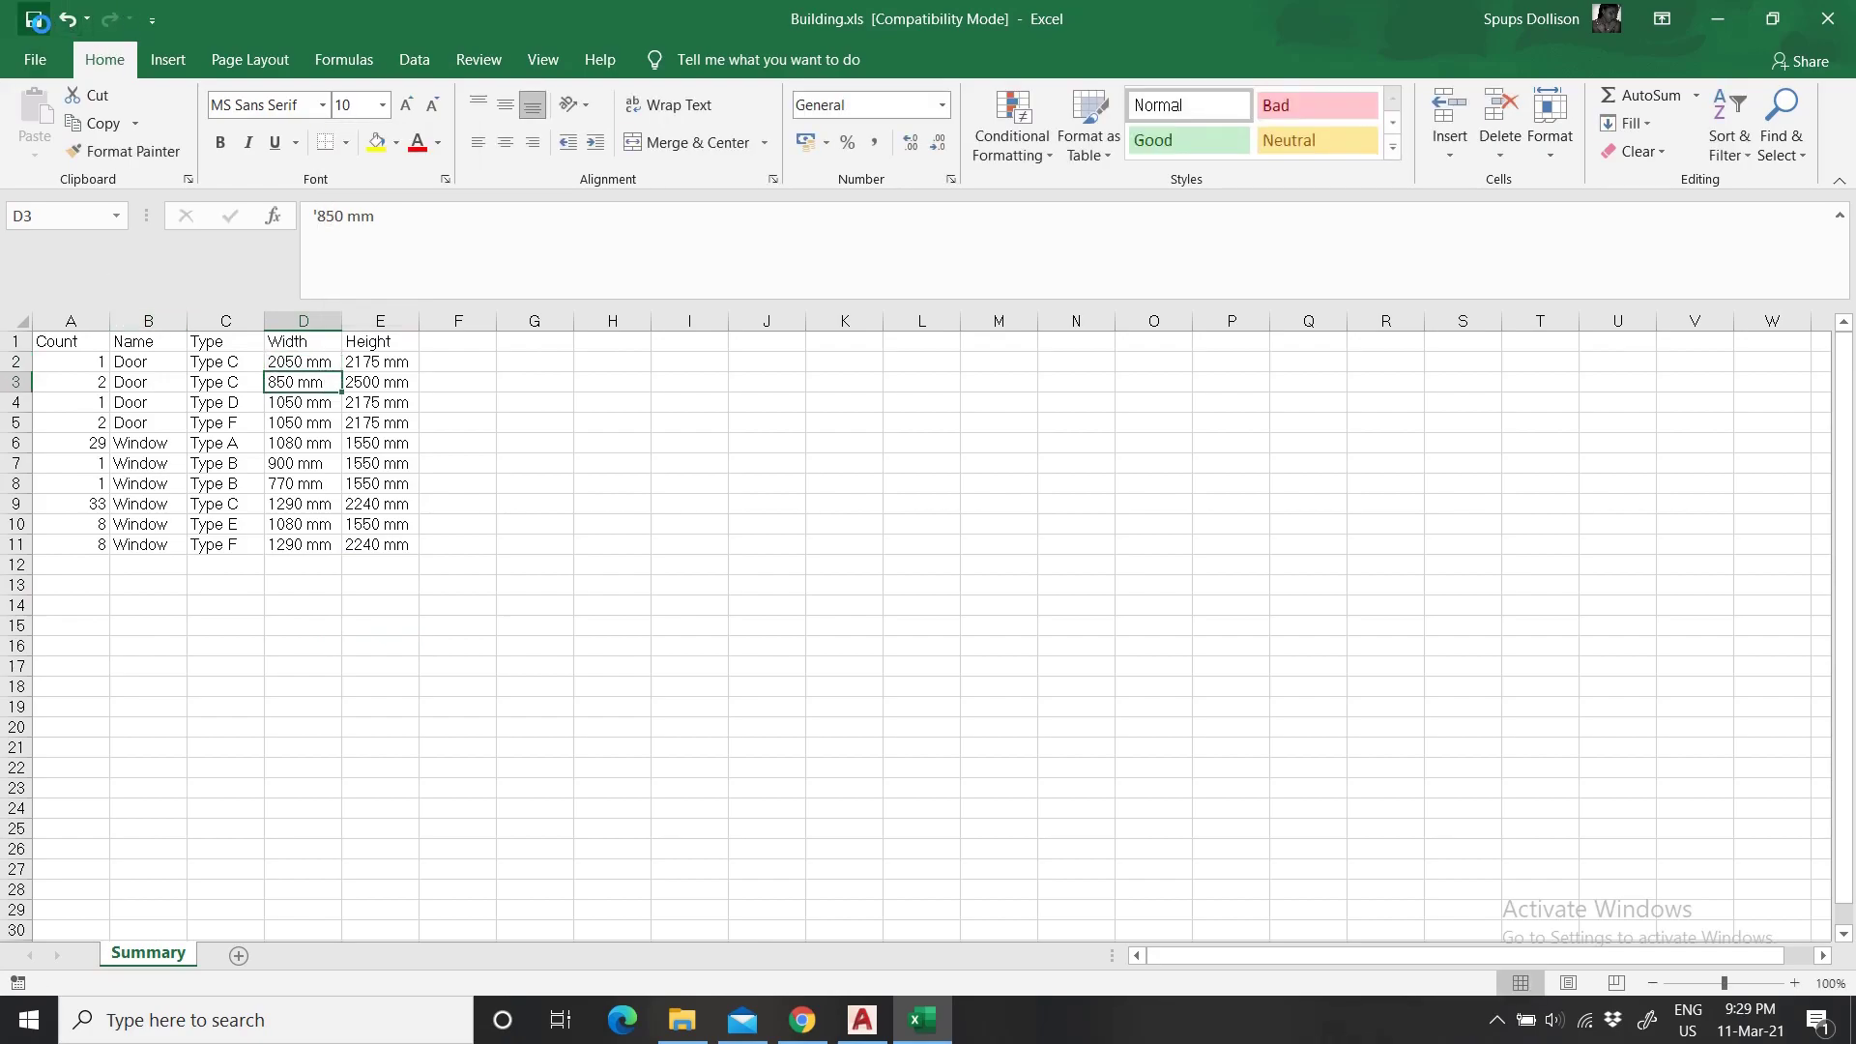
Switch to AutoCAD, reopen the Blocks drawing, and check the first door's width in the linked Excel table.
{"action": "left_click", "coordinate": [861, 1020]}
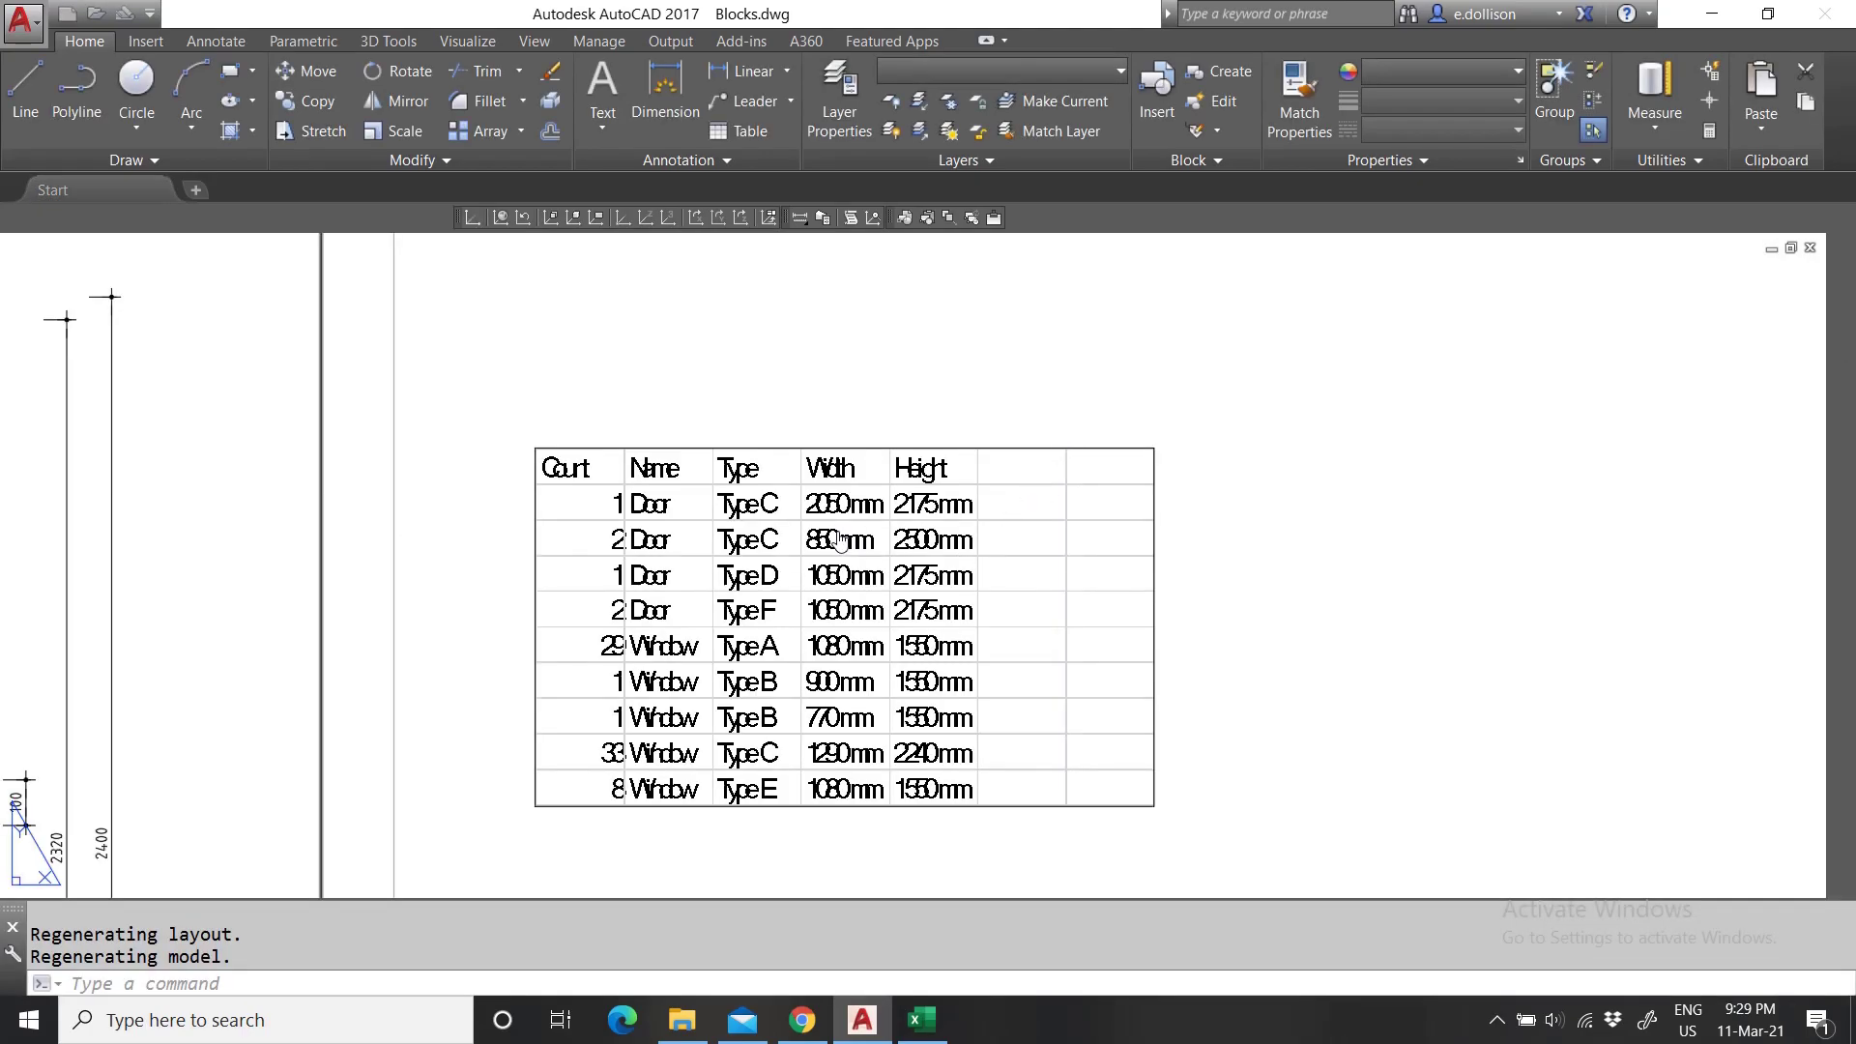
{"action": "scroll", "coordinate": [837, 507], "scroll_direction": "up", "scroll_amount": 4}
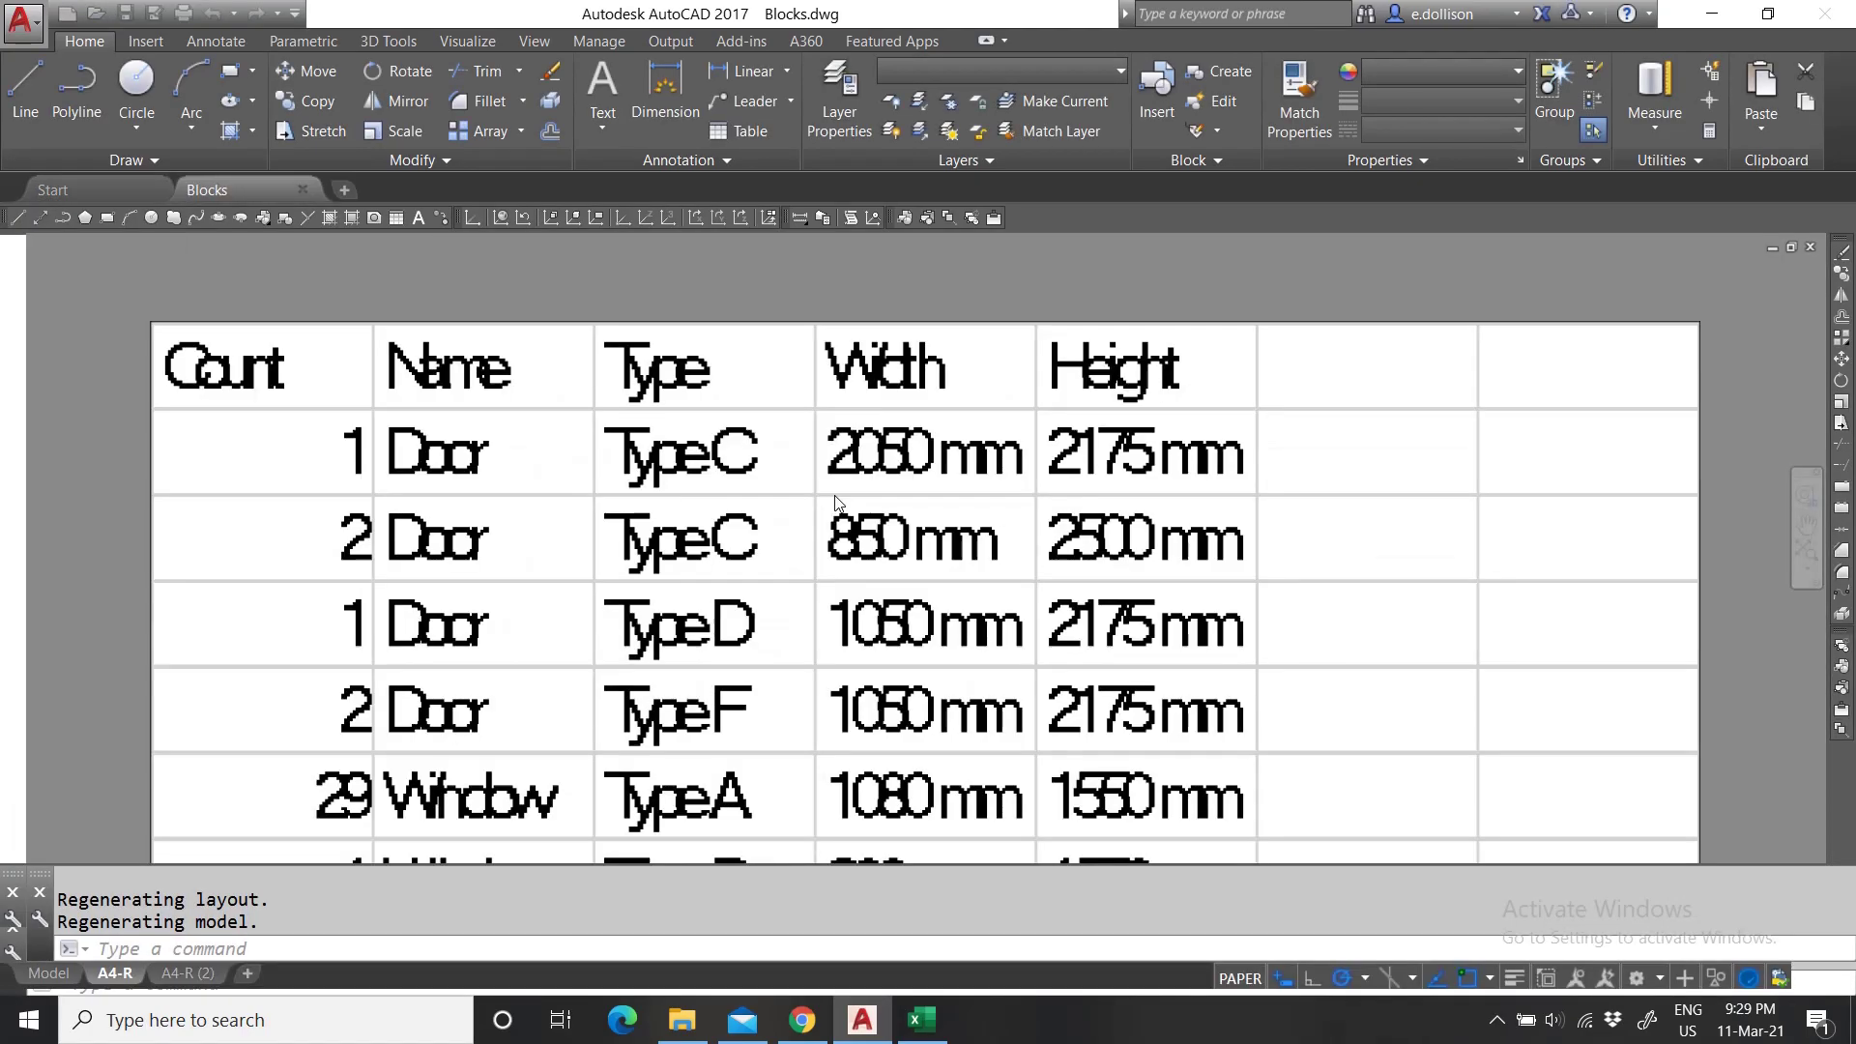
{"action": "scroll", "coordinate": [837, 503], "scroll_direction": "up", "scroll_amount": 1}
{"action": "scroll", "coordinate": [821, 542], "scroll_direction": "down", "scroll_amount": 6}
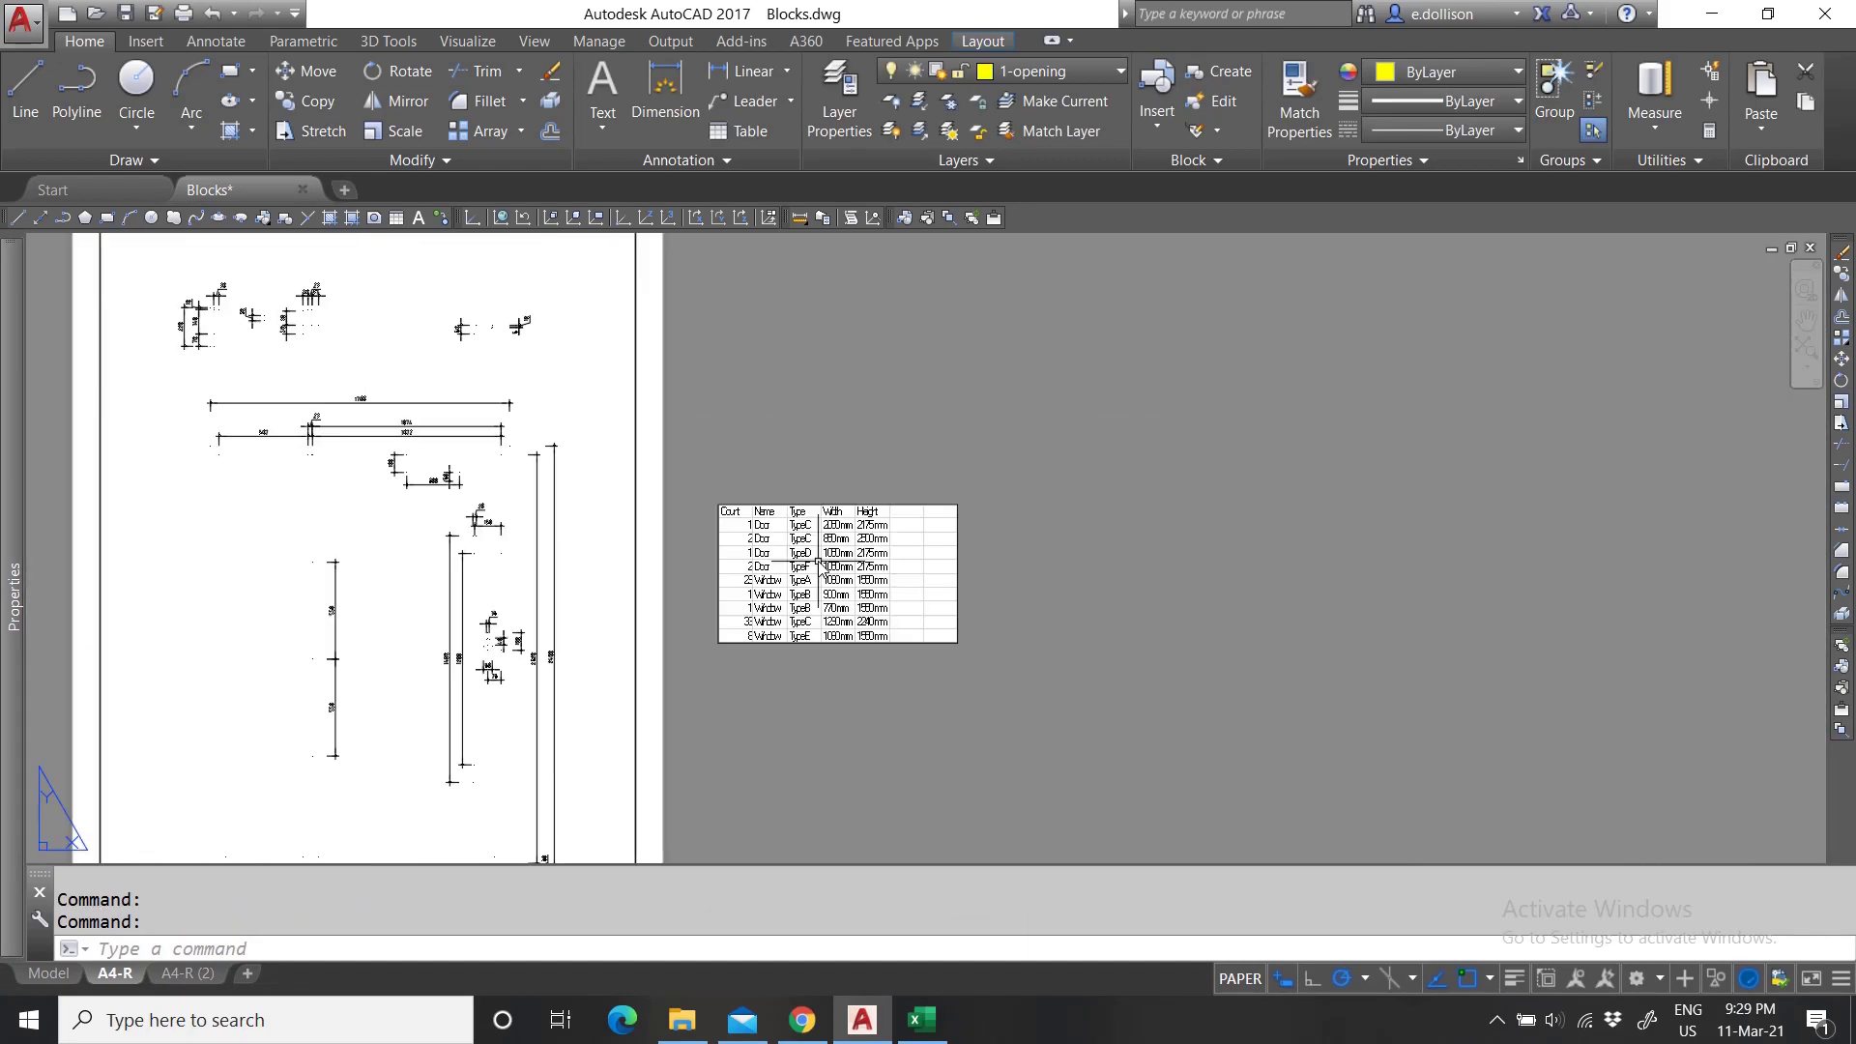
{"action": "scroll", "coordinate": [785, 646], "scroll_direction": "up", "scroll_amount": 5}
{"action": "scroll", "coordinate": [855, 665], "scroll_direction": "down", "scroll_amount": 5}
{"action": "scroll", "coordinate": [802, 716], "scroll_direction": "up", "scroll_amount": 2}
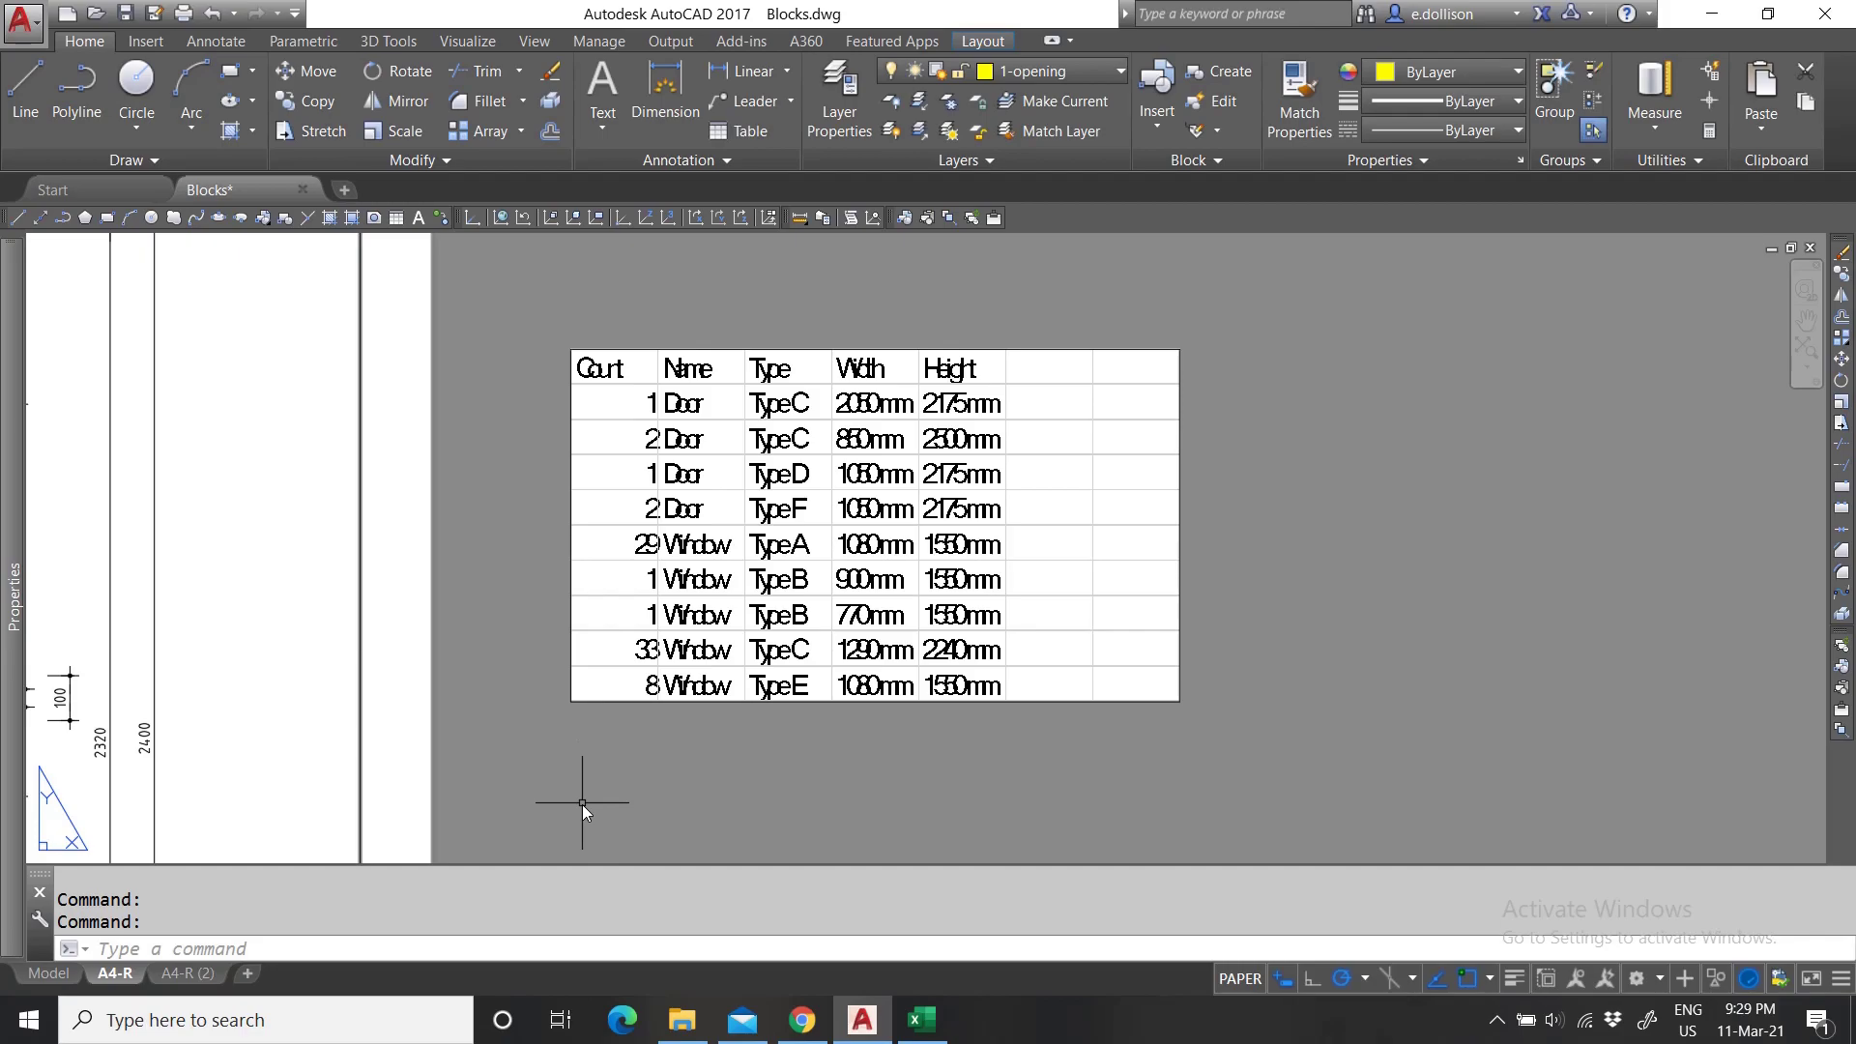
{"action": "scroll", "coordinate": [831, 459], "scroll_direction": "down", "scroll_amount": 7}
{"action": "scroll", "coordinate": [824, 454], "scroll_direction": "up", "scroll_amount": 2}
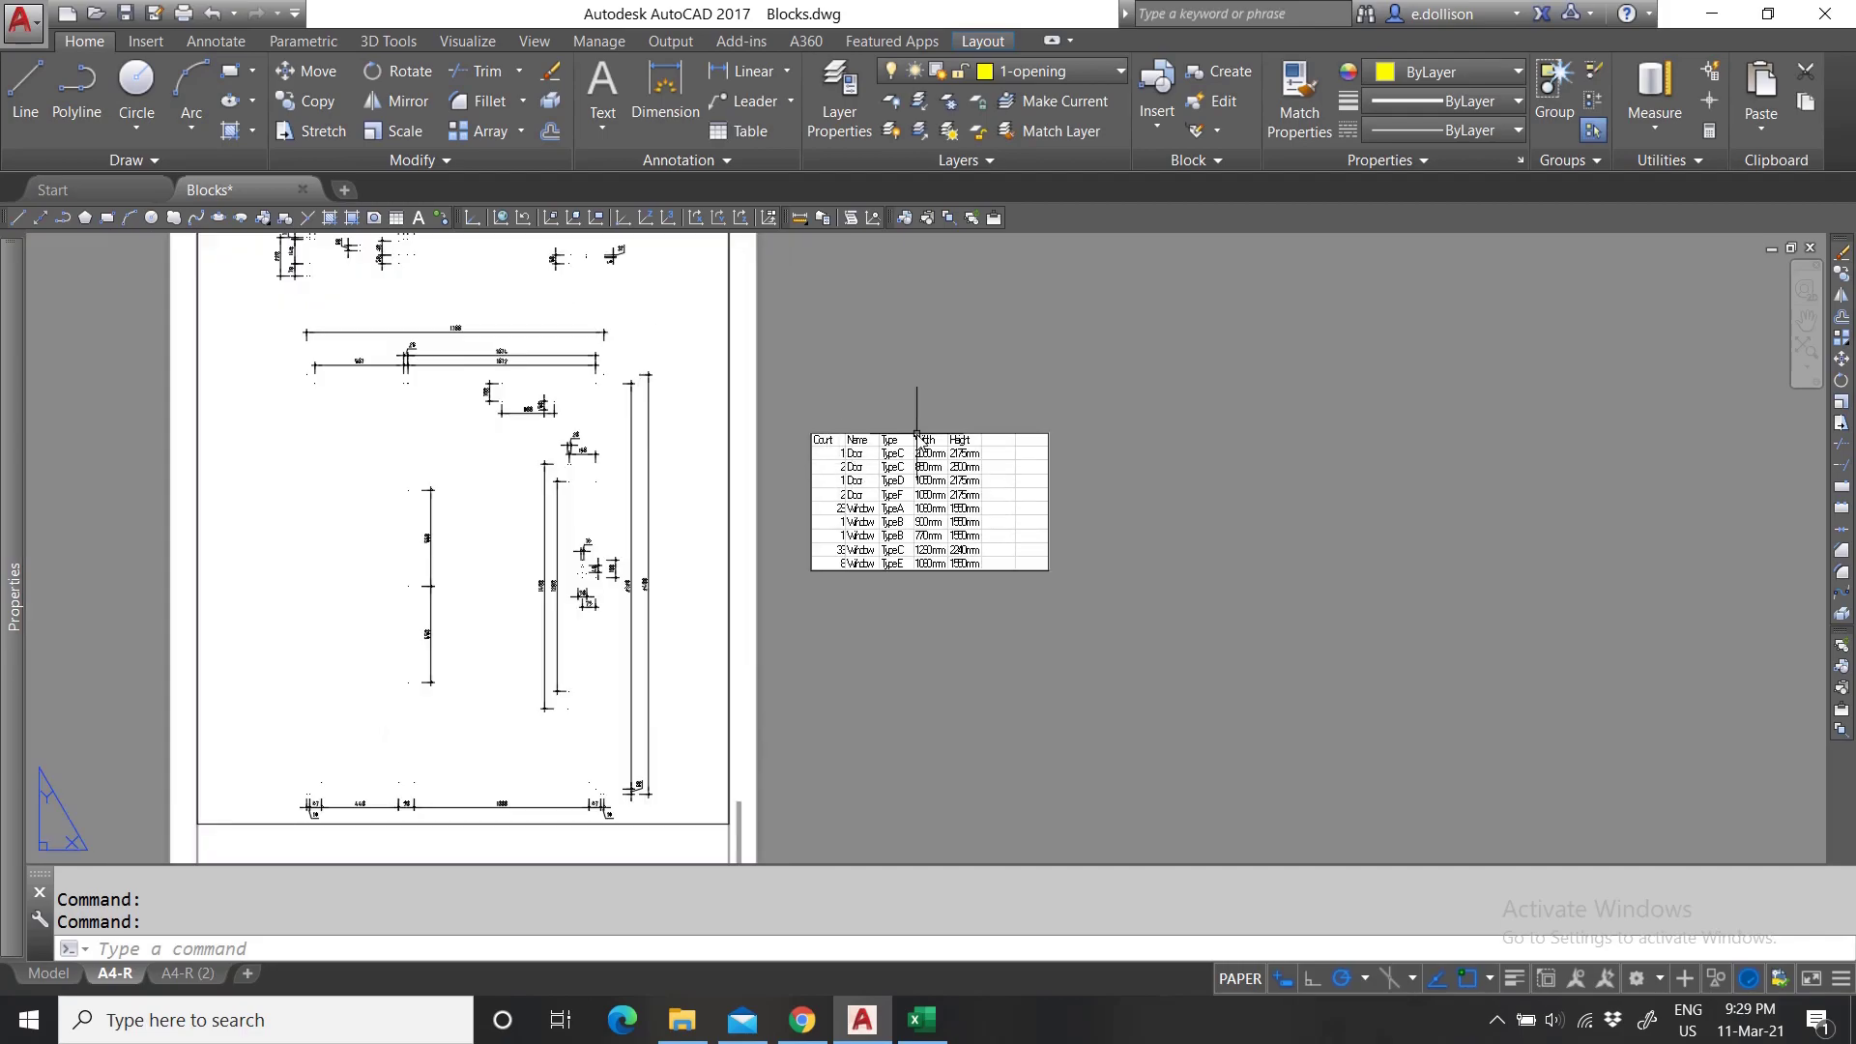
{"action": "scroll", "coordinate": [1010, 426], "scroll_direction": "up", "scroll_amount": 2}
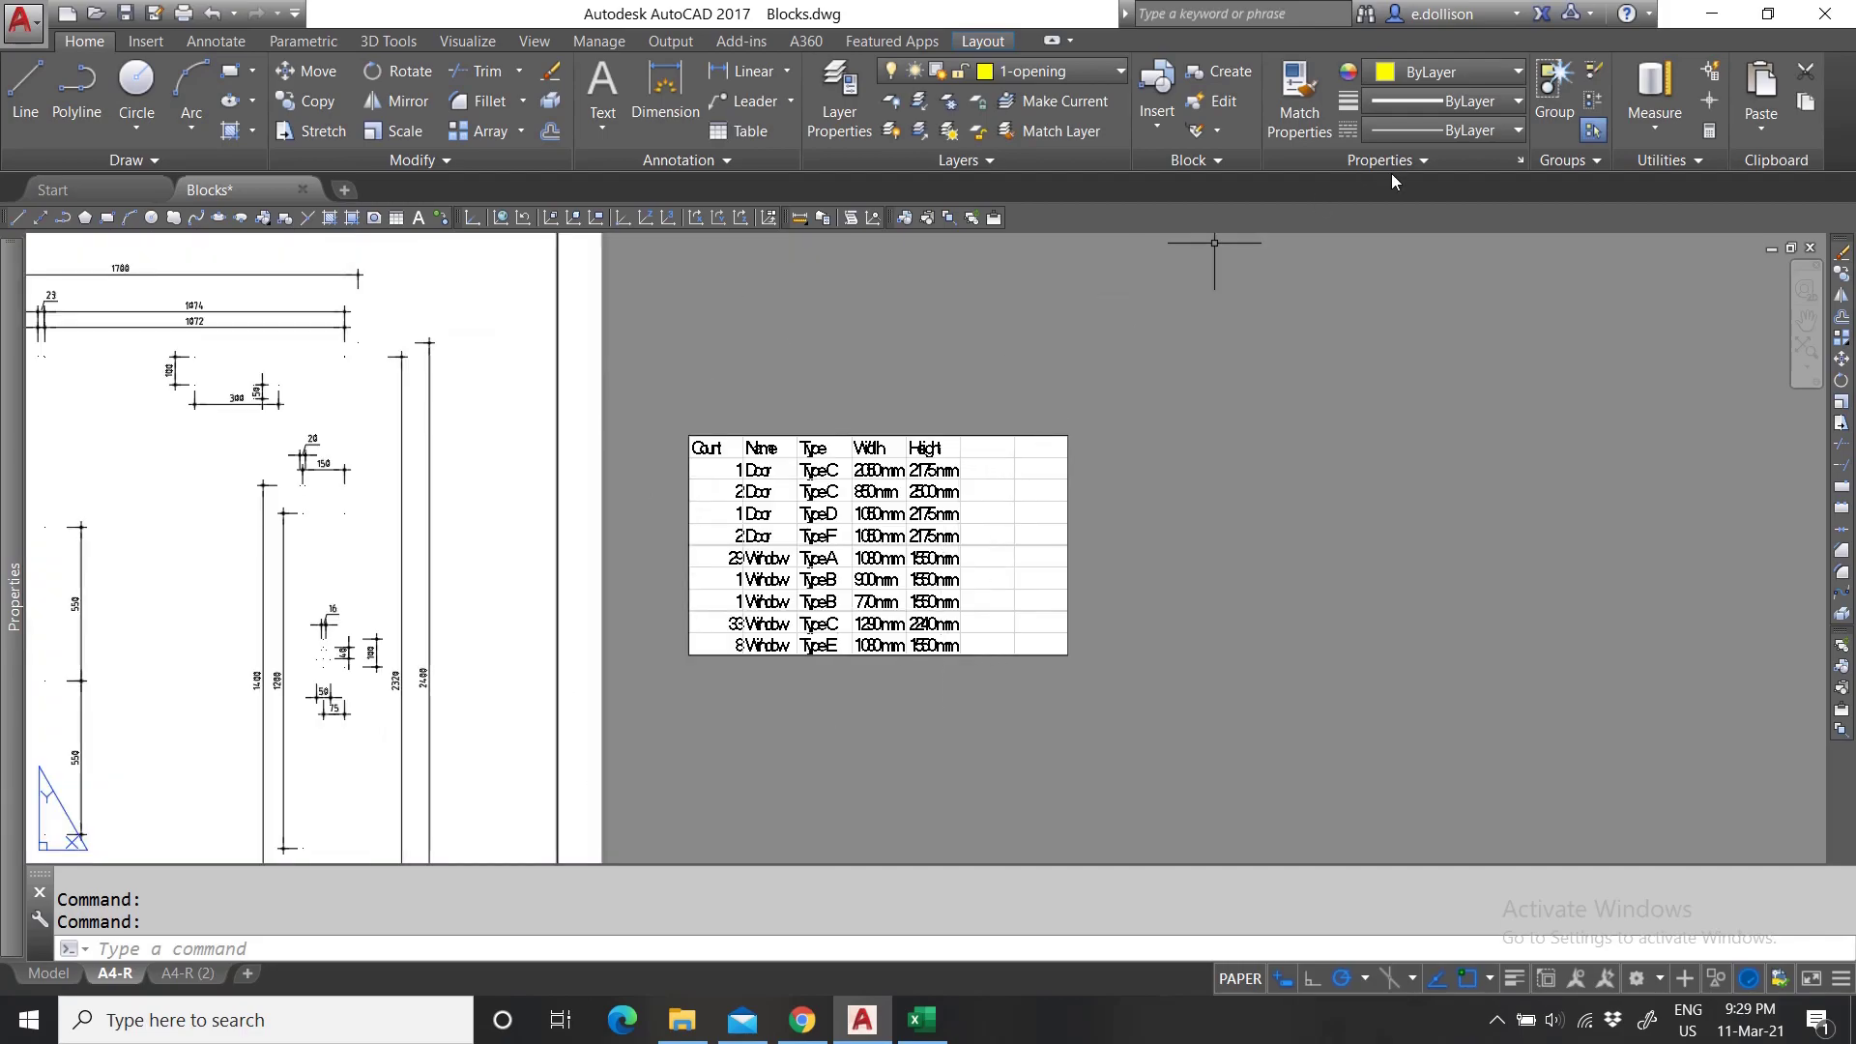
Try to insert the clipboard contents beside the A4-R sheet with Paste Special, and check the Building.xls workbook.
{"action": "left_click", "coordinate": [1760, 126]}
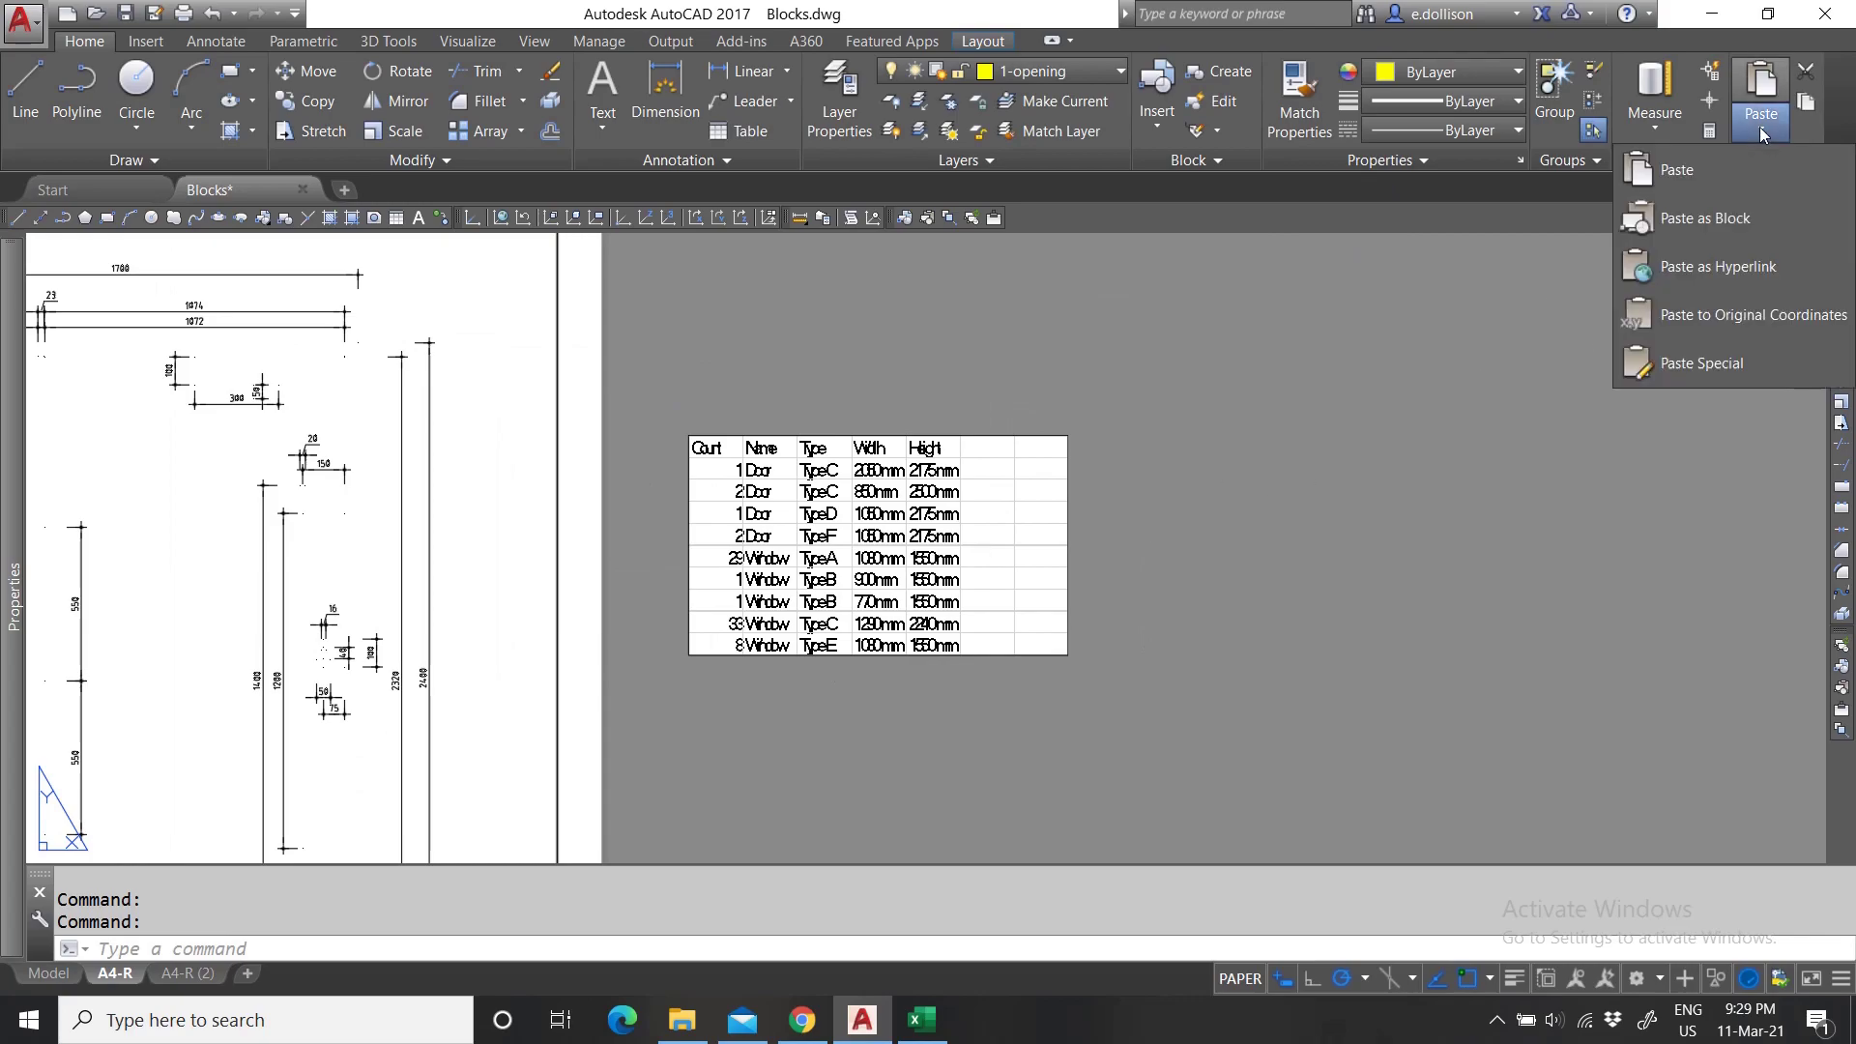
{"action": "left_click", "coordinate": [1707, 364]}
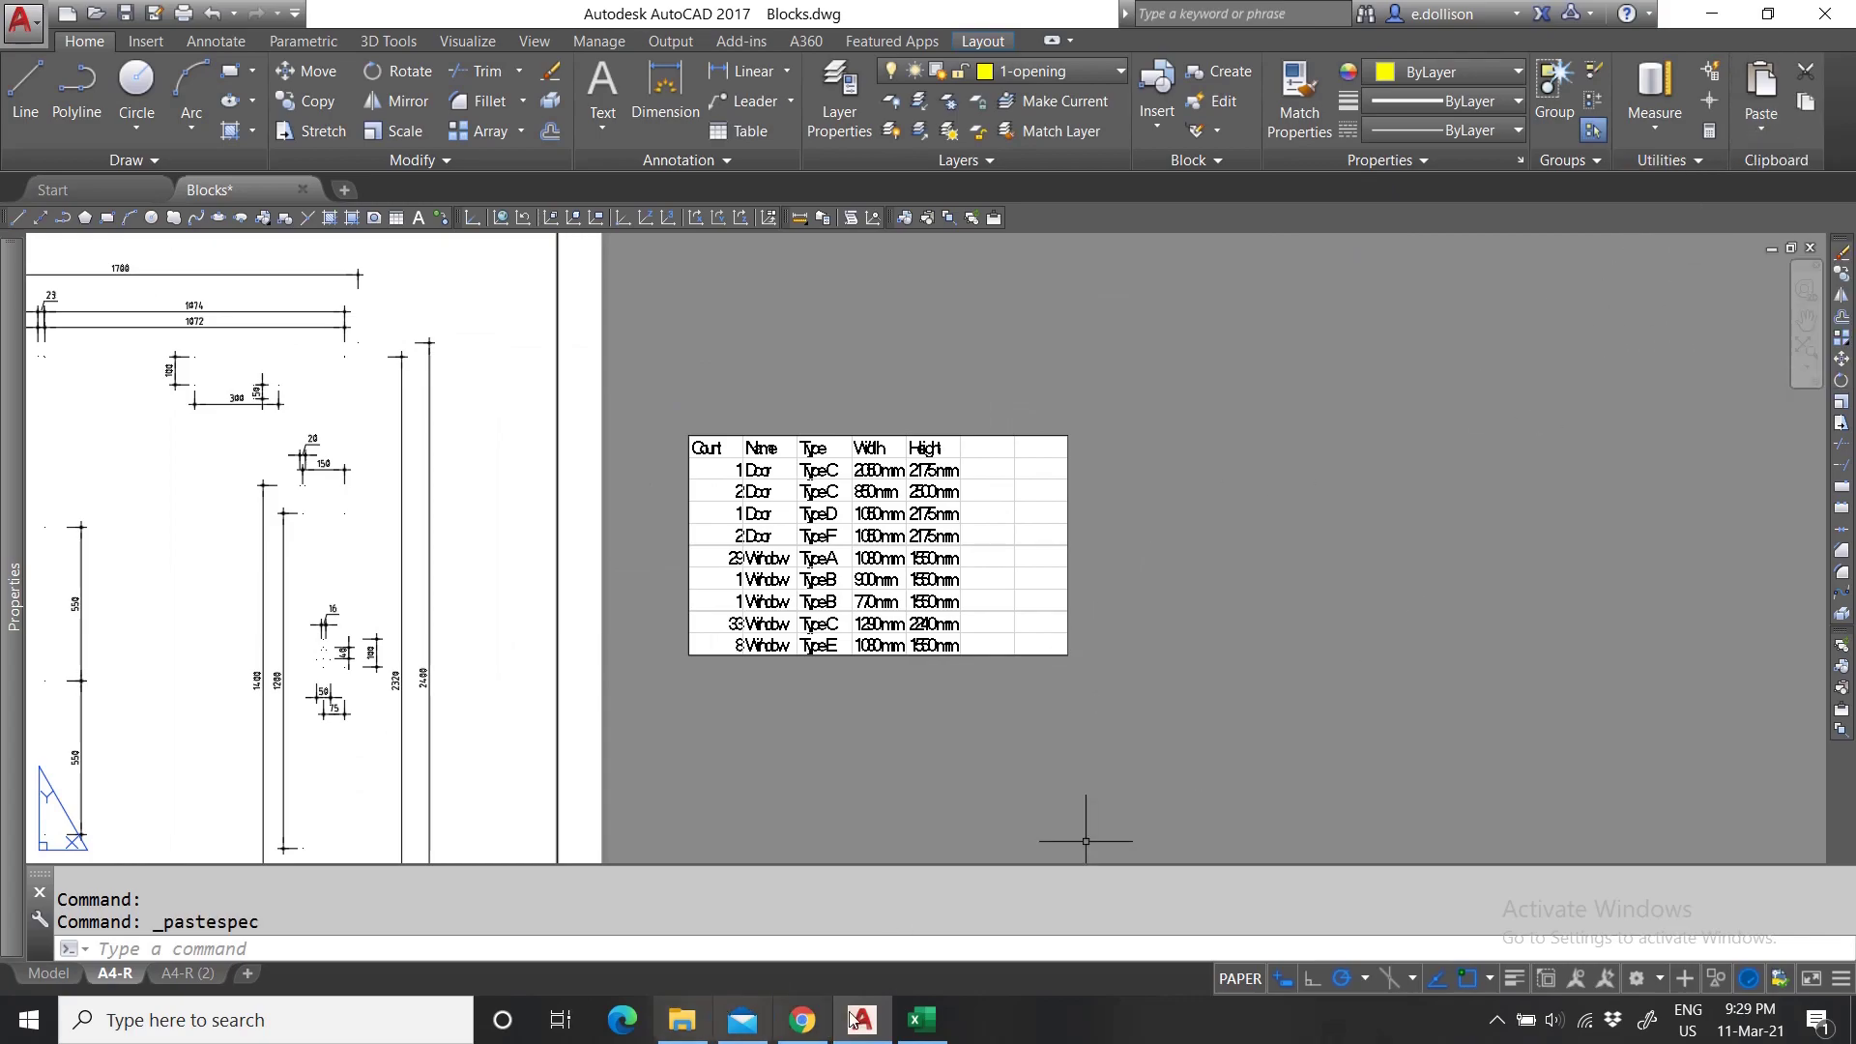
{"action": "left_click", "coordinate": [911, 1038]}
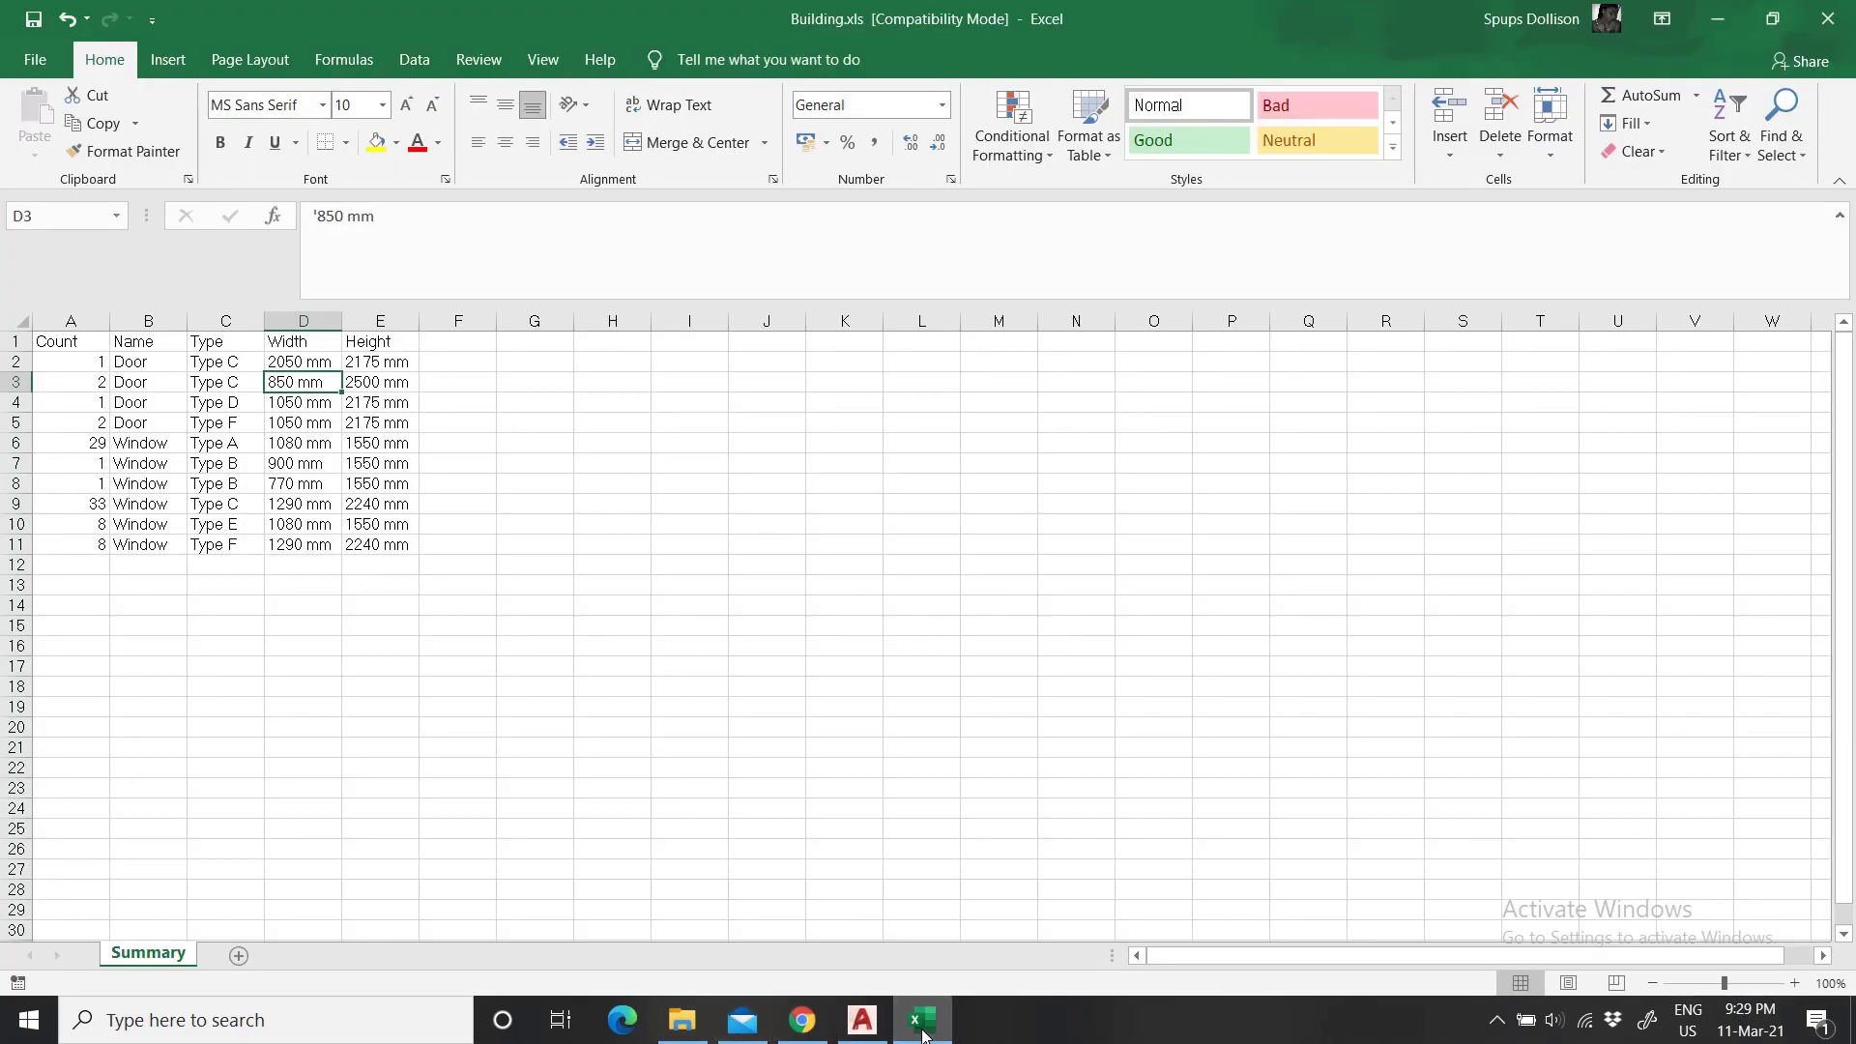
{"action": "left_click", "coordinate": [926, 1019]}
Copy the Building.xls file from the Youtube folder in File Explorer.
{"action": "left_click", "coordinate": [681, 1018]}
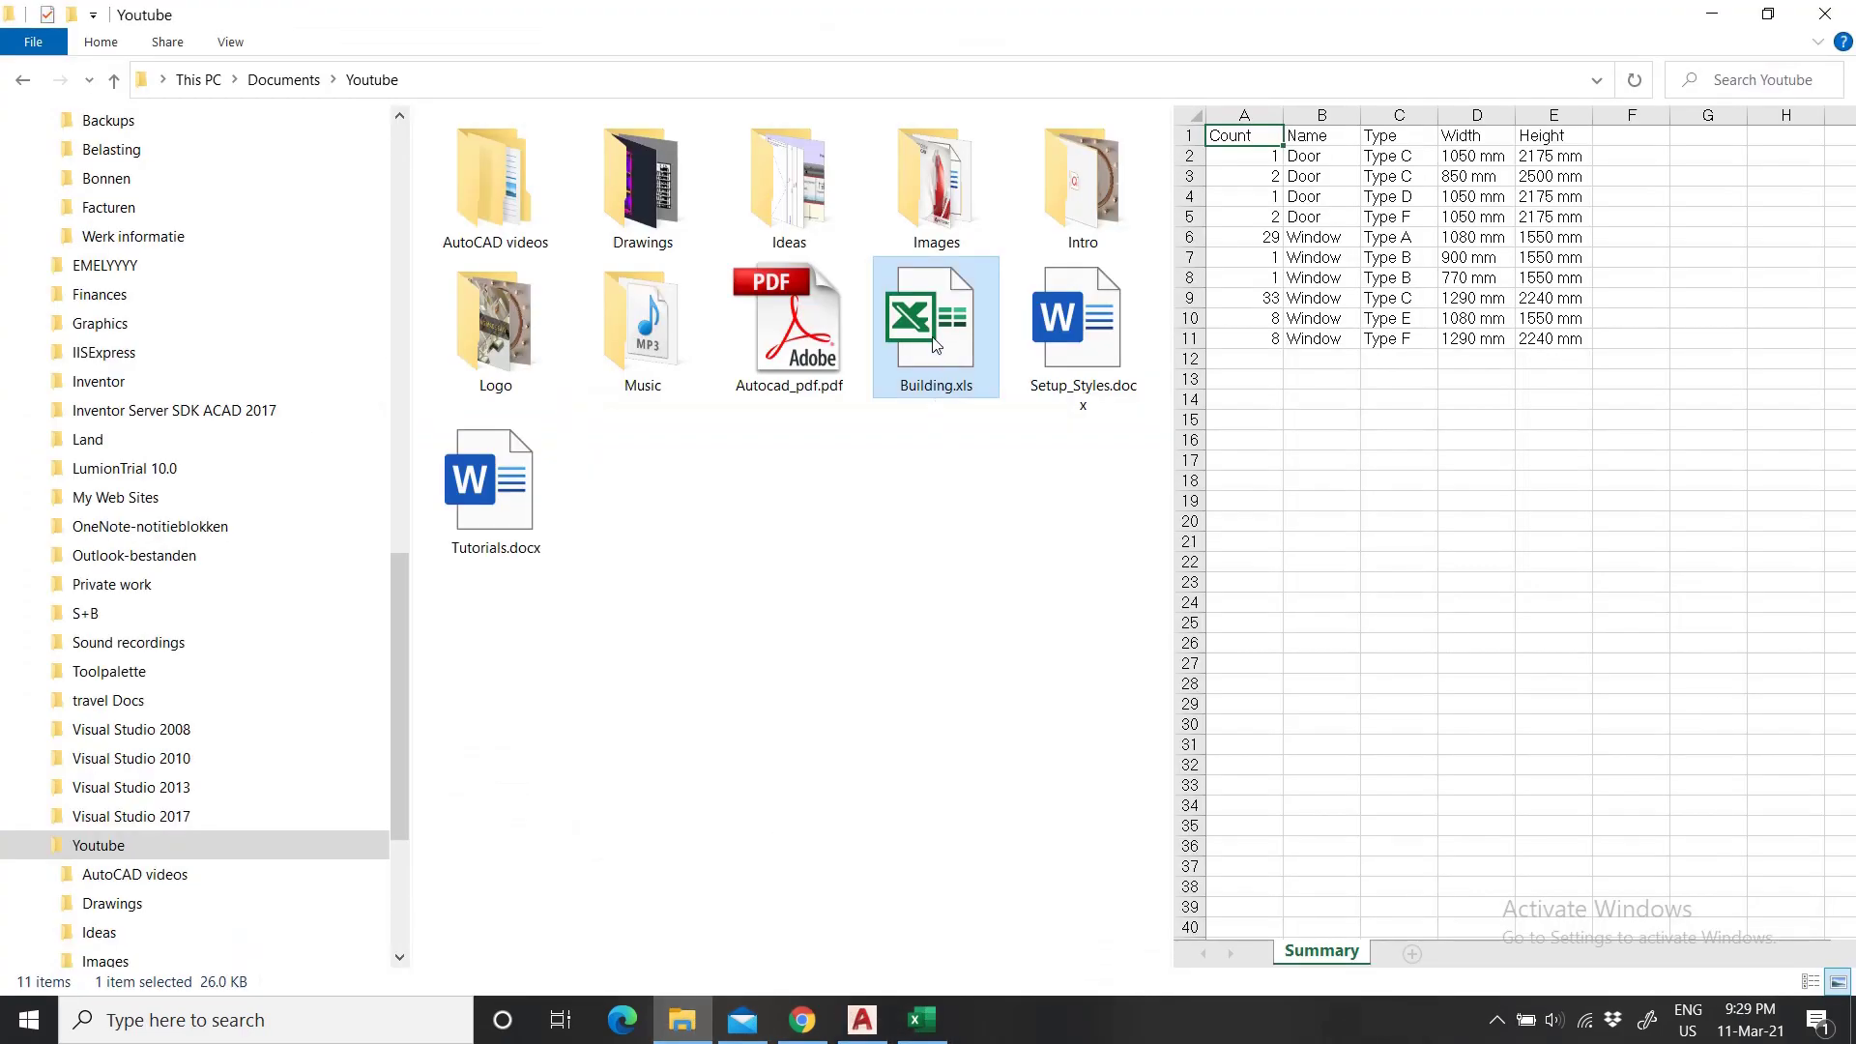
{"action": "right_click", "coordinate": [936, 304]}
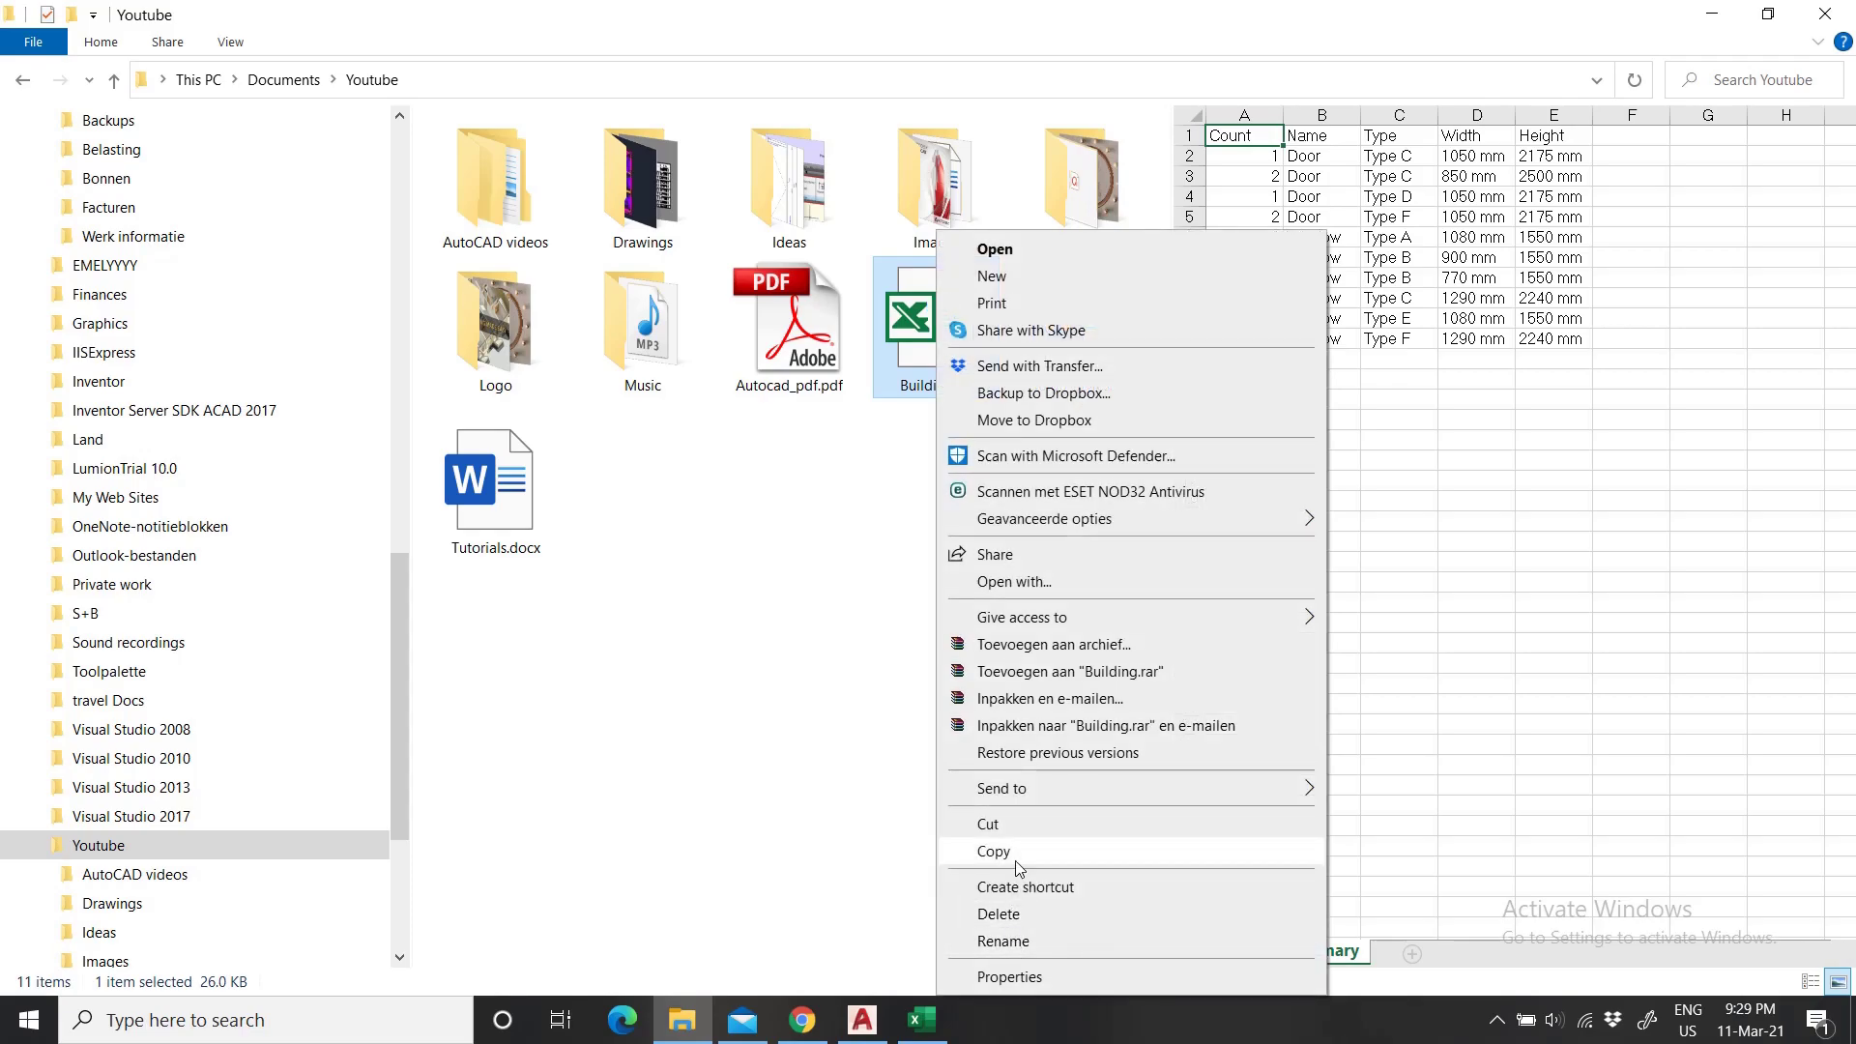
{"action": "left_click", "coordinate": [986, 852]}
Switch to AutoCAD and paste the file beside the existing table as a linked Microsoft Excel 97-2003 Worksheet with Paste Special.
{"action": "left_click", "coordinate": [861, 1018]}
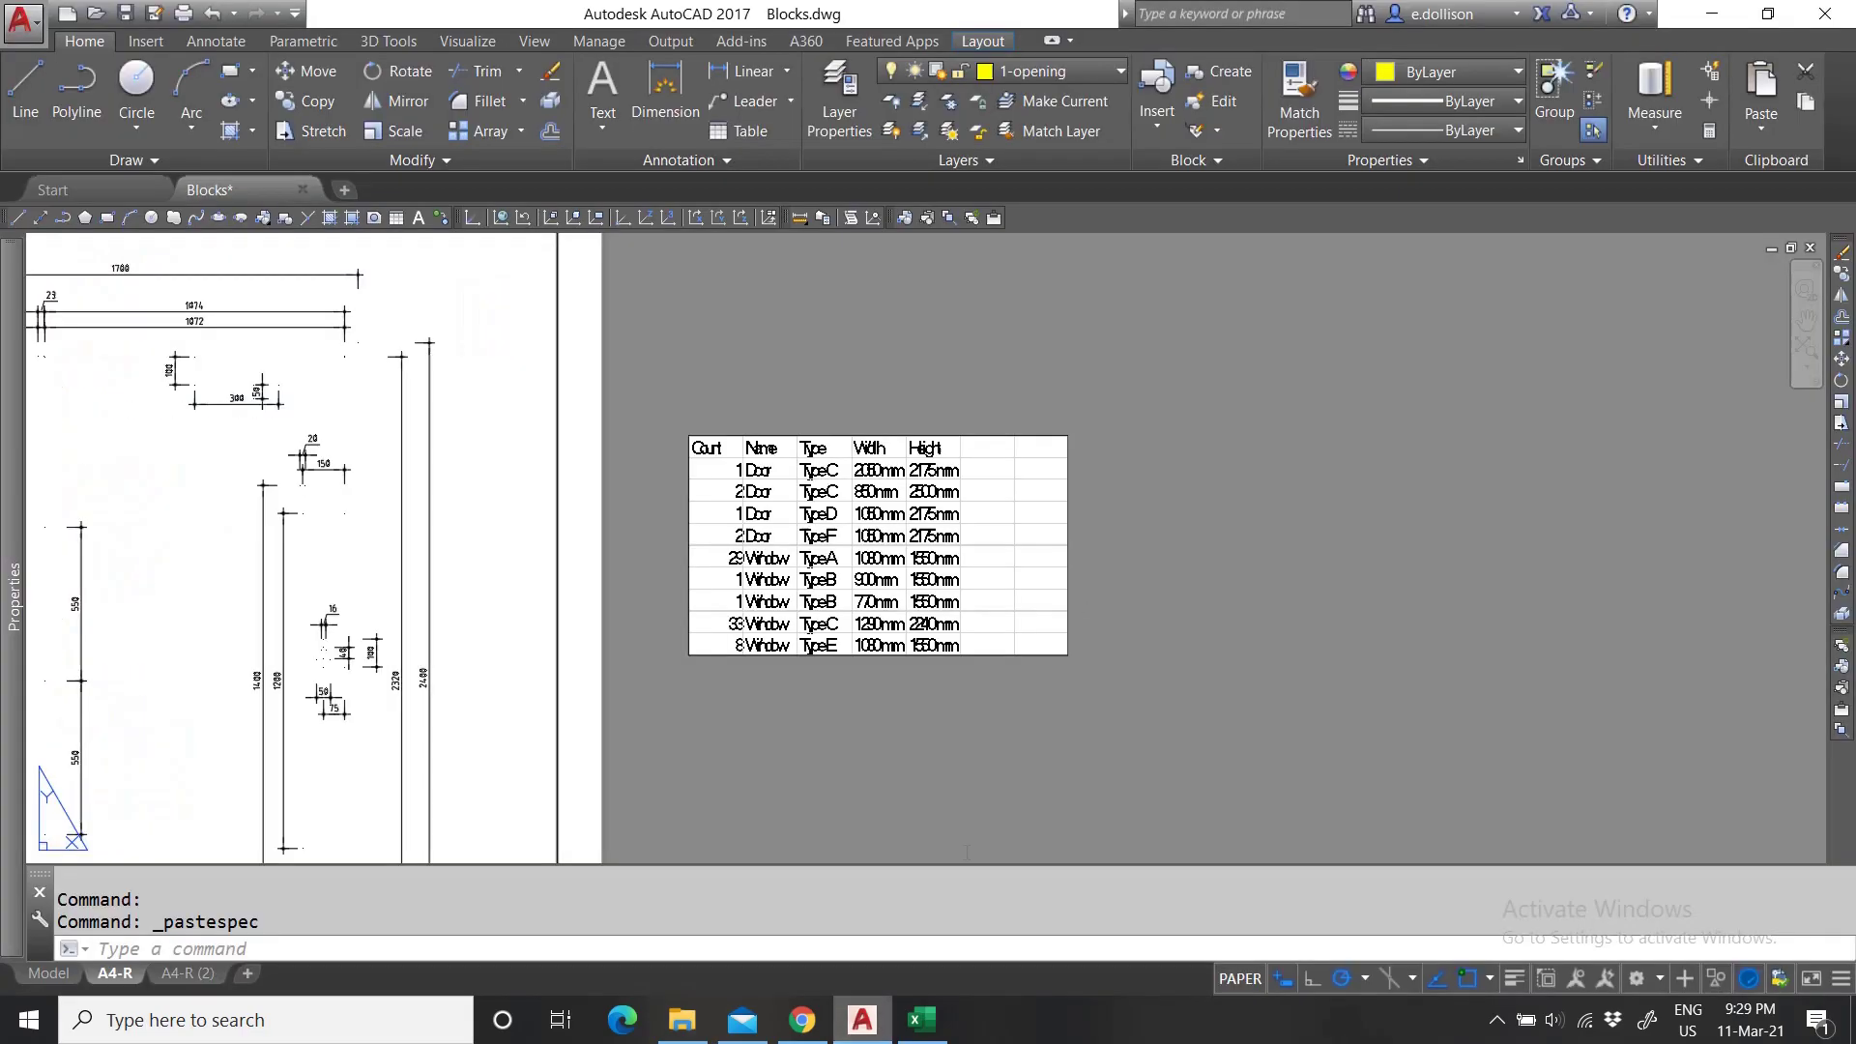
{"action": "left_click", "coordinate": [1761, 118]}
{"action": "left_click", "coordinate": [1698, 364]}
{"action": "left_click", "coordinate": [667, 509]}
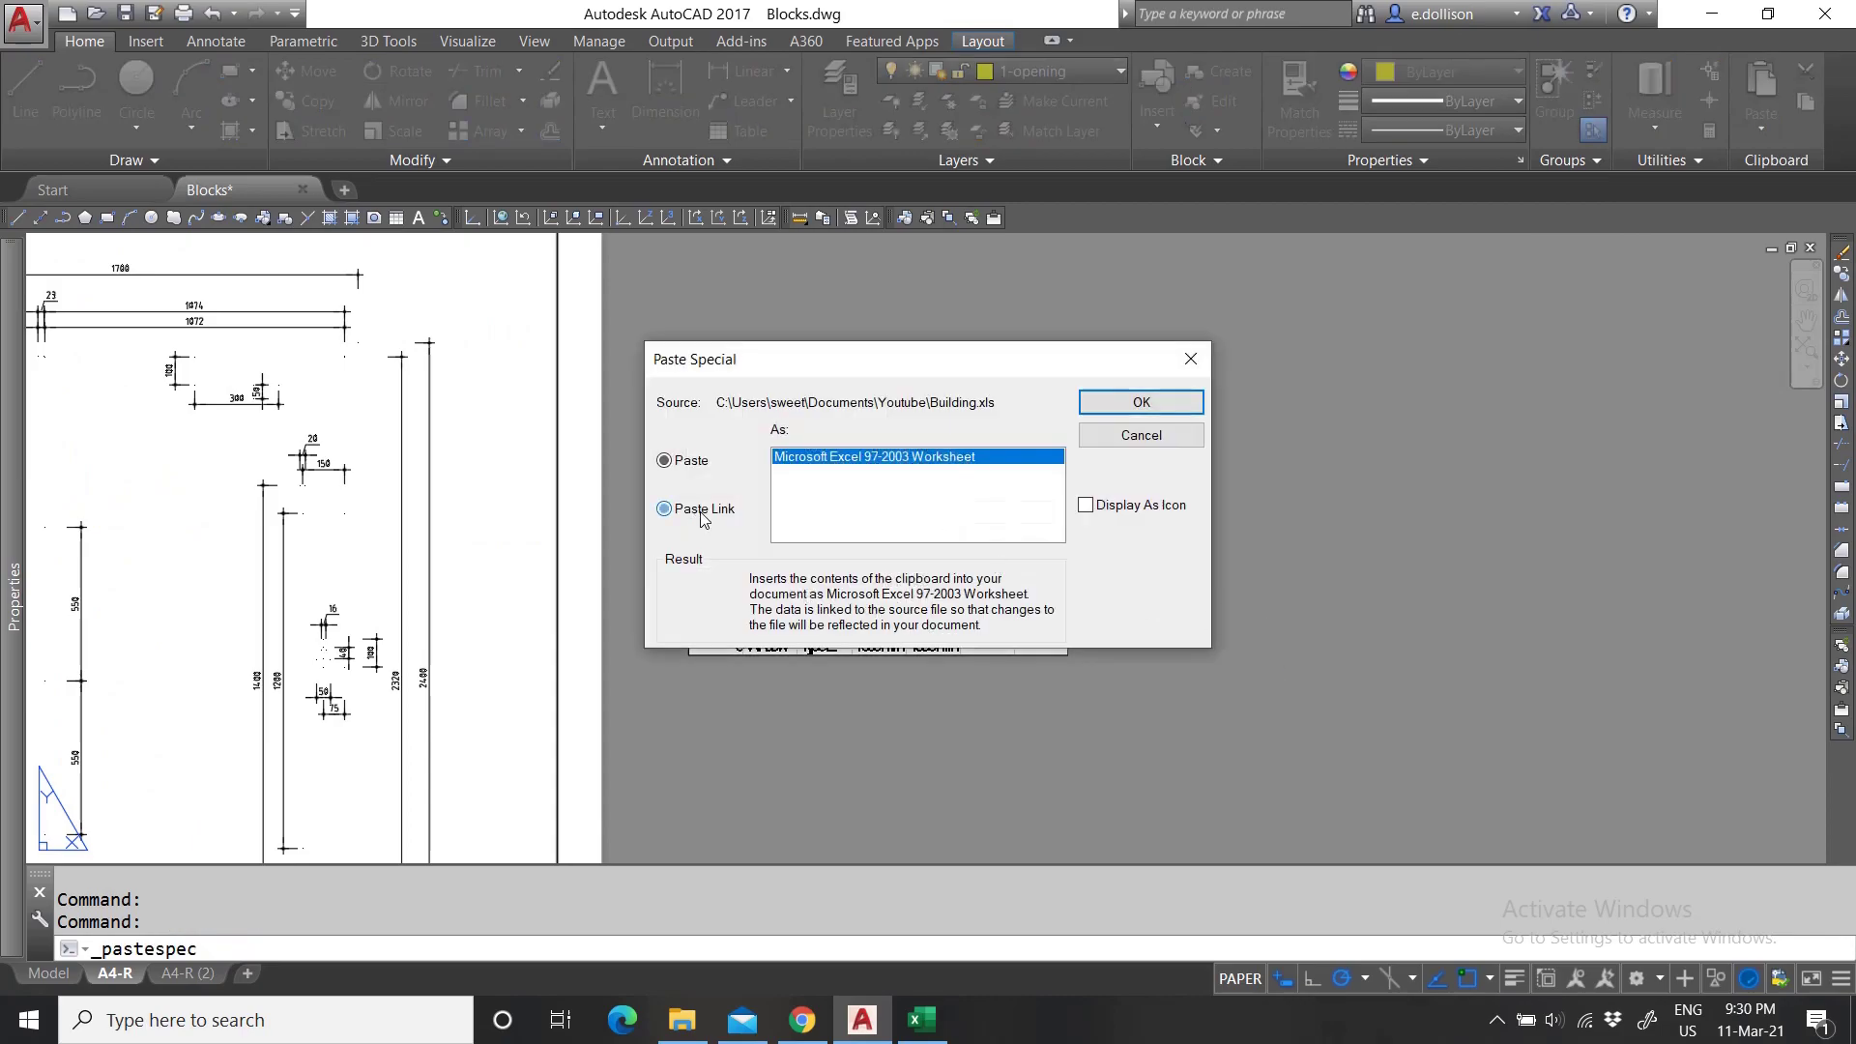
{"action": "left_click", "coordinate": [1160, 404]}
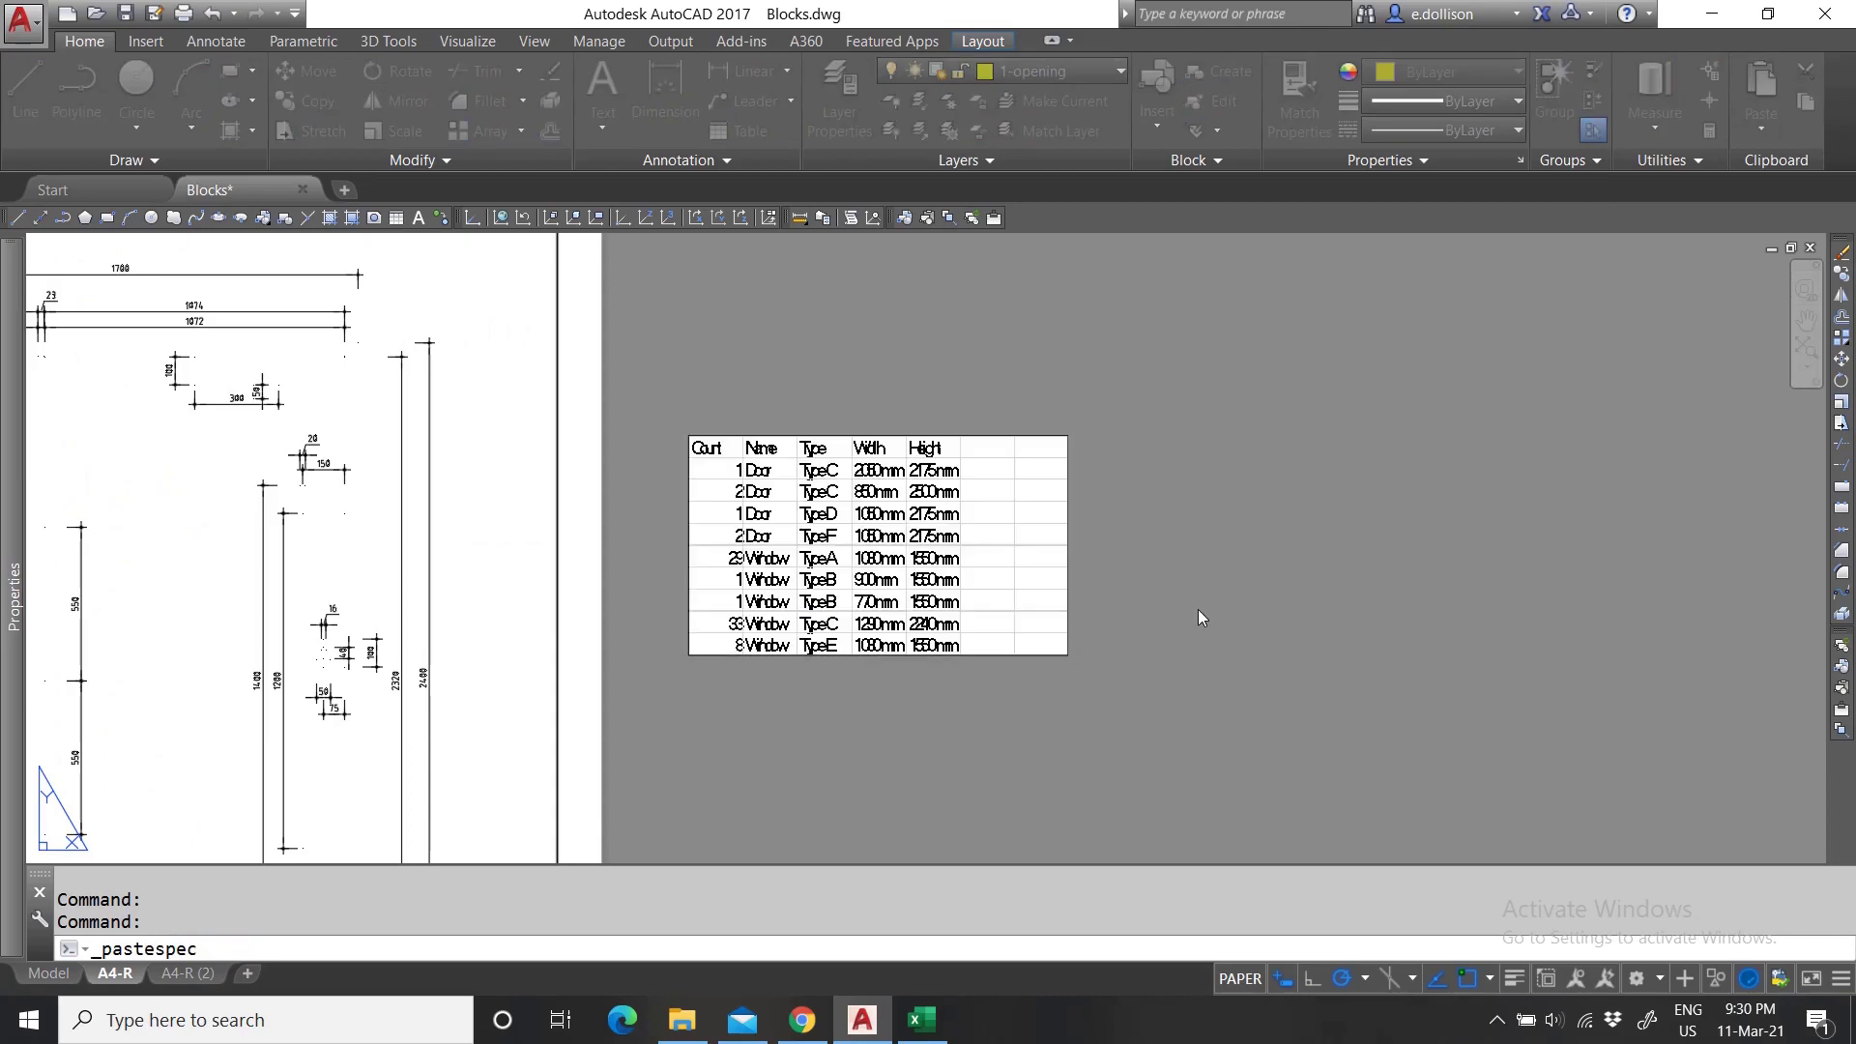
{"action": "left_click", "coordinate": [1166, 650]}
Inspect the newly pasted linked worksheet and erase it, keeping the original table.
{"action": "scroll", "coordinate": [1631, 576], "scroll_direction": "up", "scroll_amount": 5}
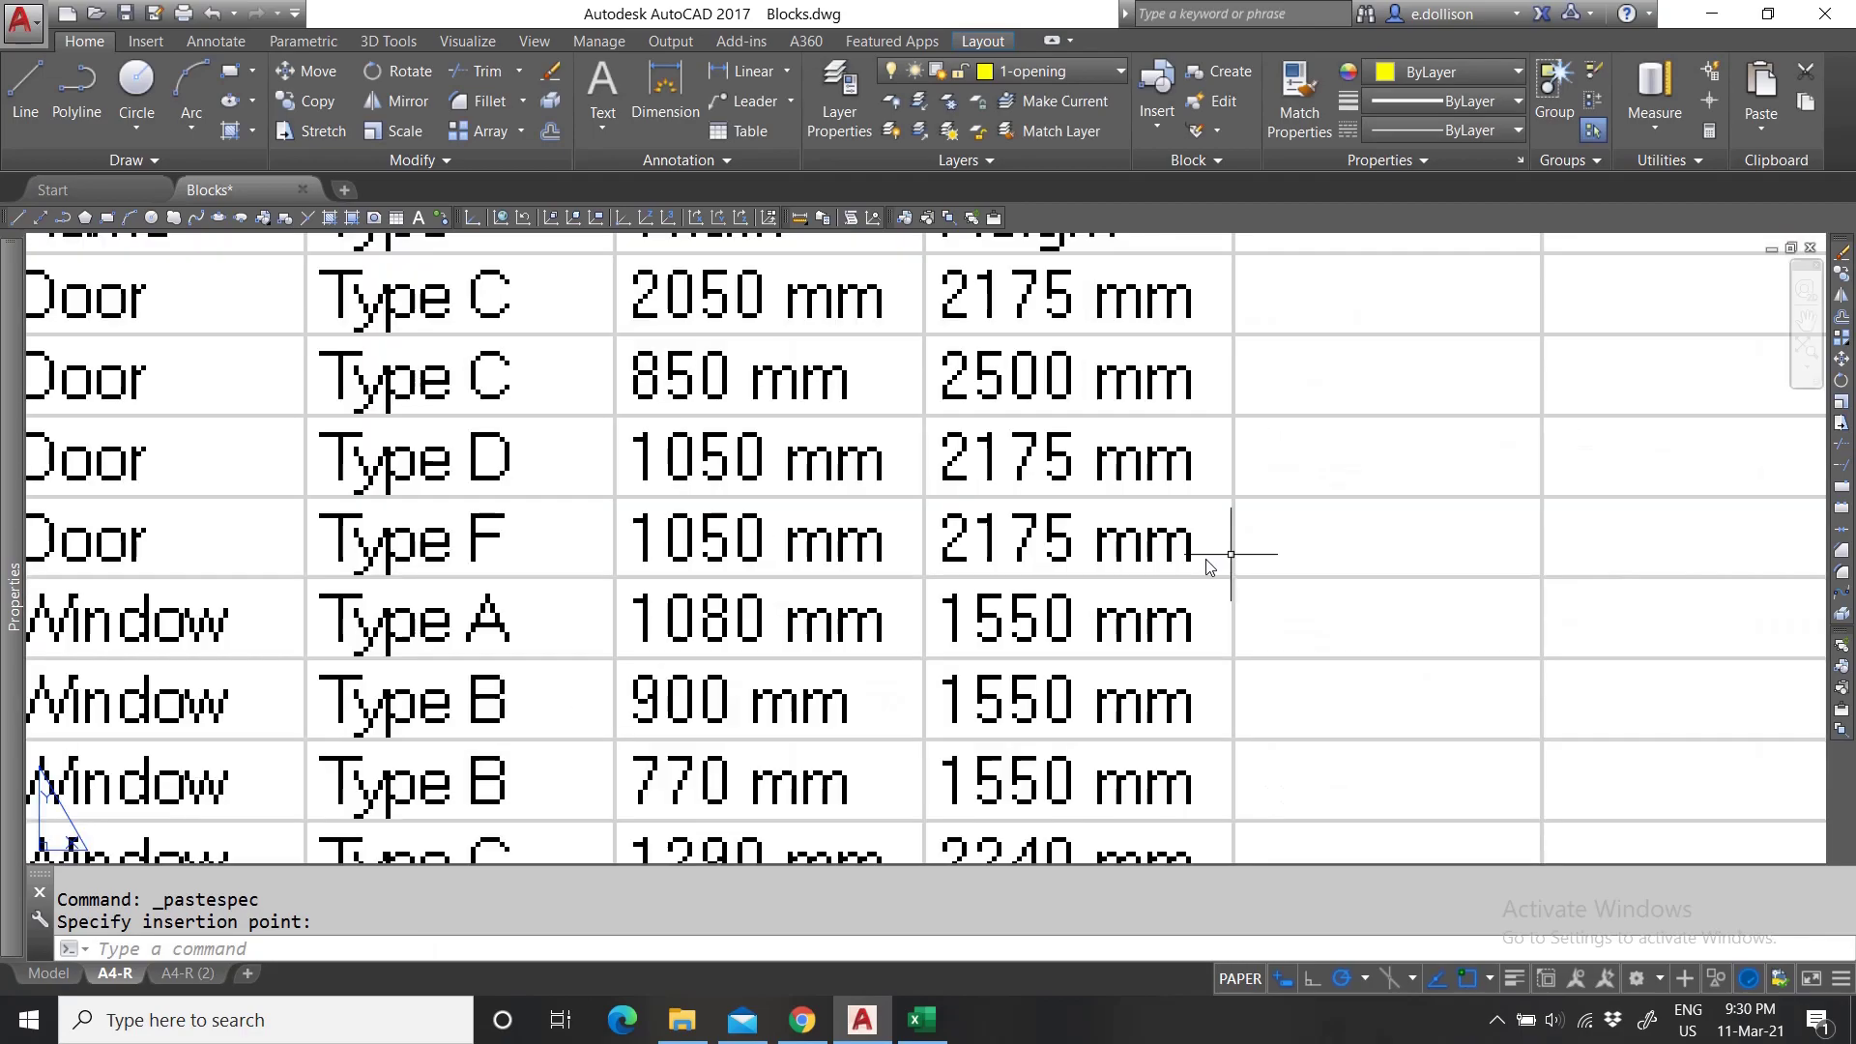
{"action": "scroll", "coordinate": [1222, 551], "scroll_direction": "down", "scroll_amount": 2}
{"action": "key", "text": "Escape"}
{"action": "left_click", "coordinate": [1223, 786]}
{"action": "left_click", "coordinate": [1142, 659]}
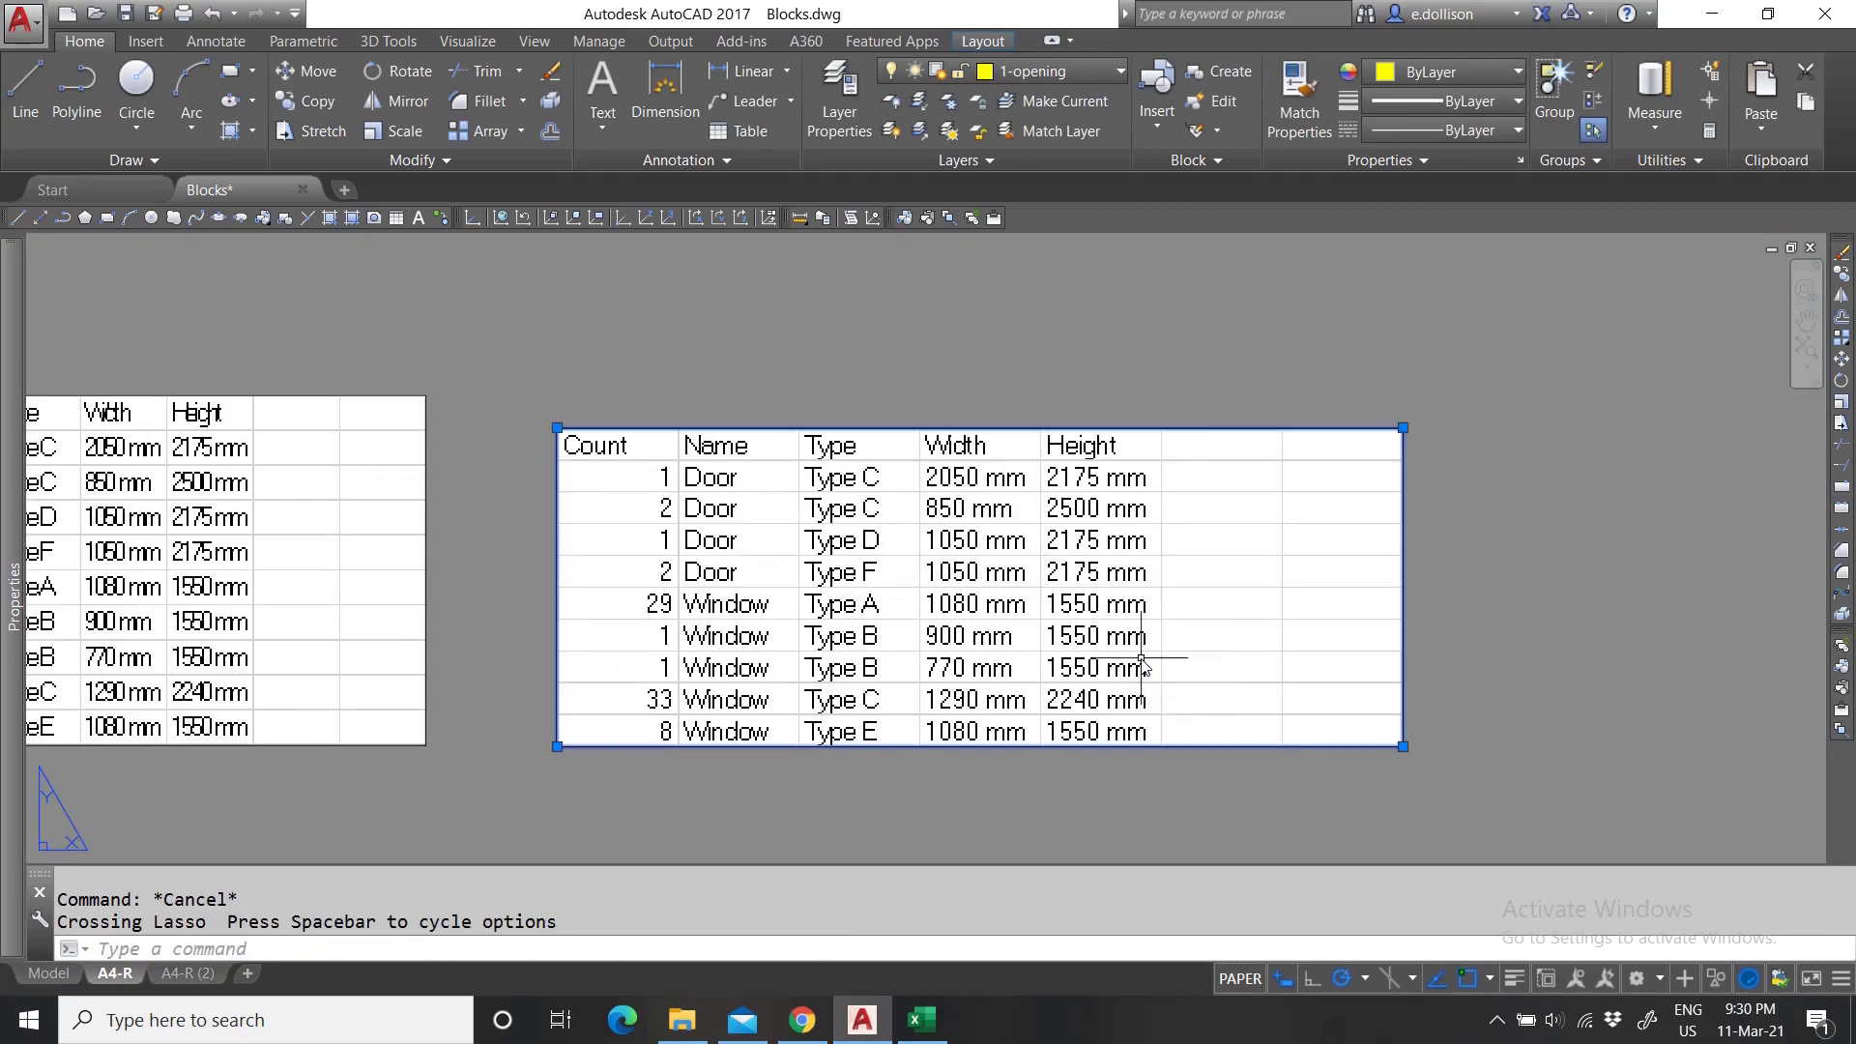
{"action": "key", "text": "Delete"}
In Excel, copy the Type E and Type F window rows 10 and 11 to A13 and save Building.xls.
{"action": "left_click", "coordinate": [922, 1019]}
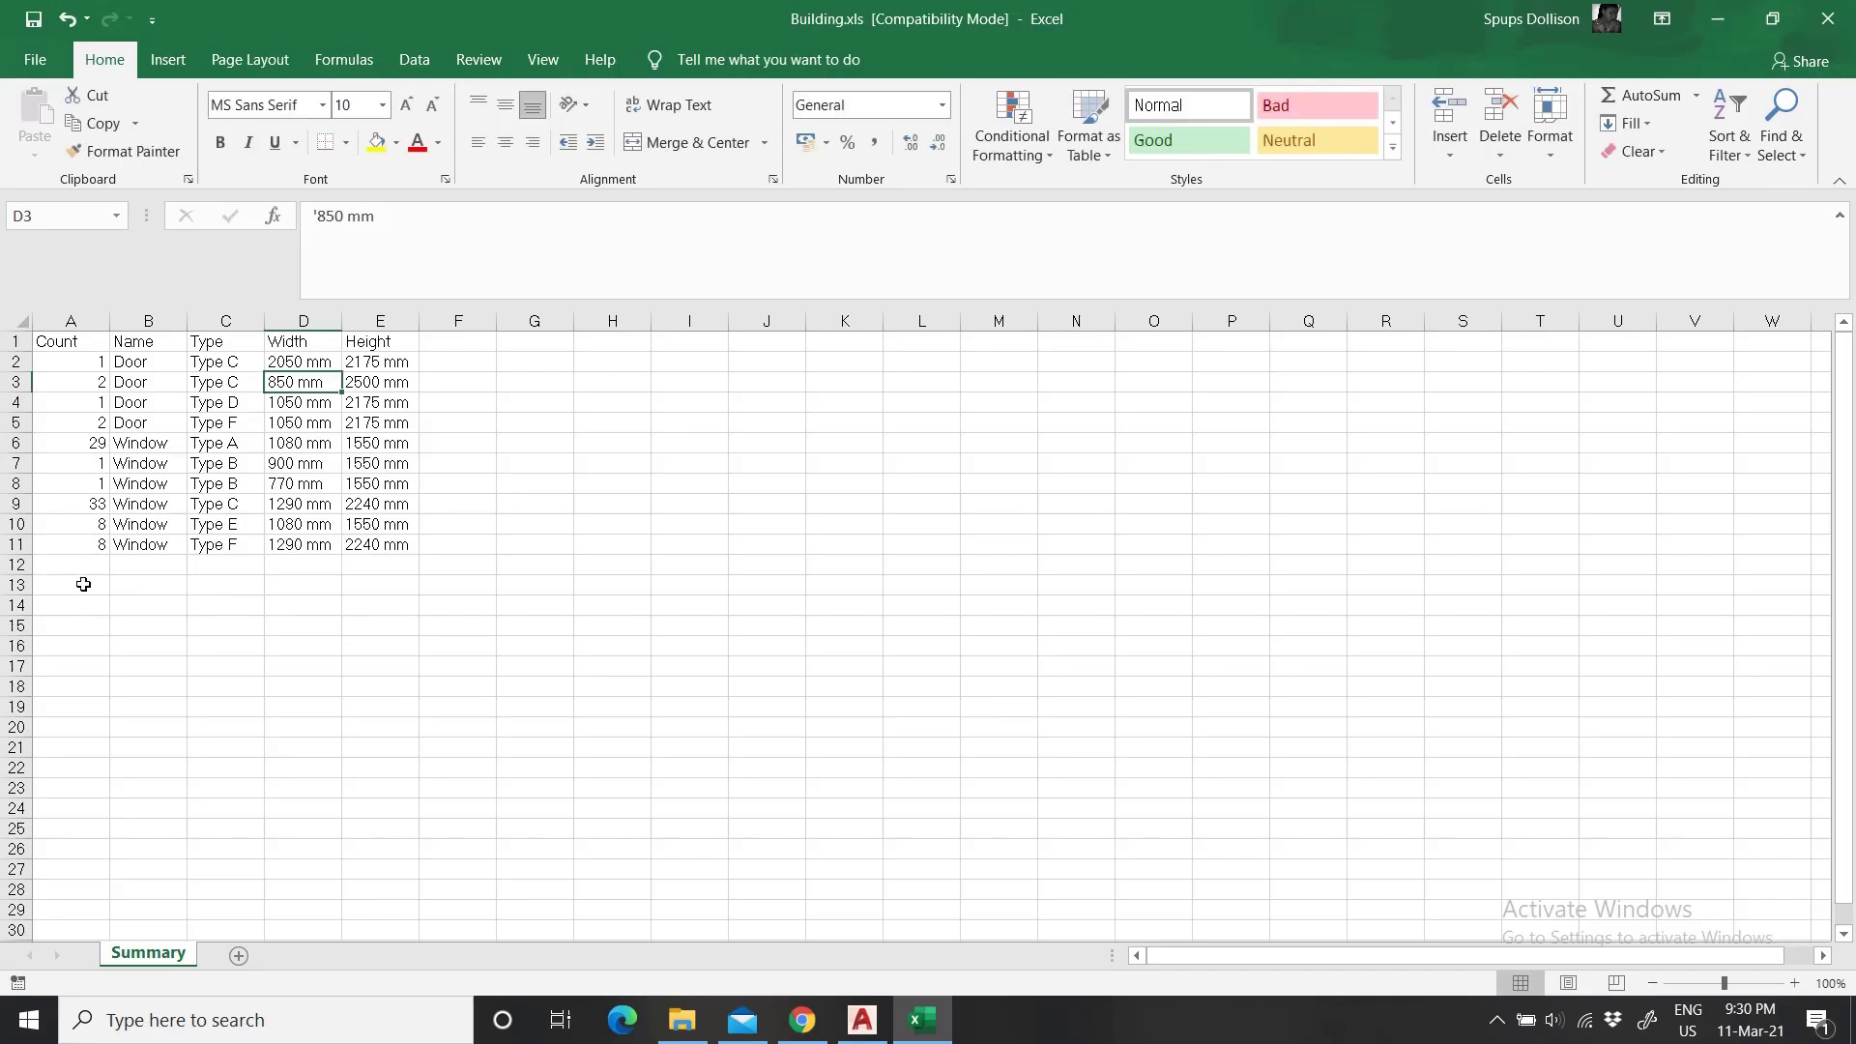
{"action": "left_click_drag", "start_coordinate": [100, 524], "coordinate": [374, 544]}
{"action": "right_click", "coordinate": [384, 524]}
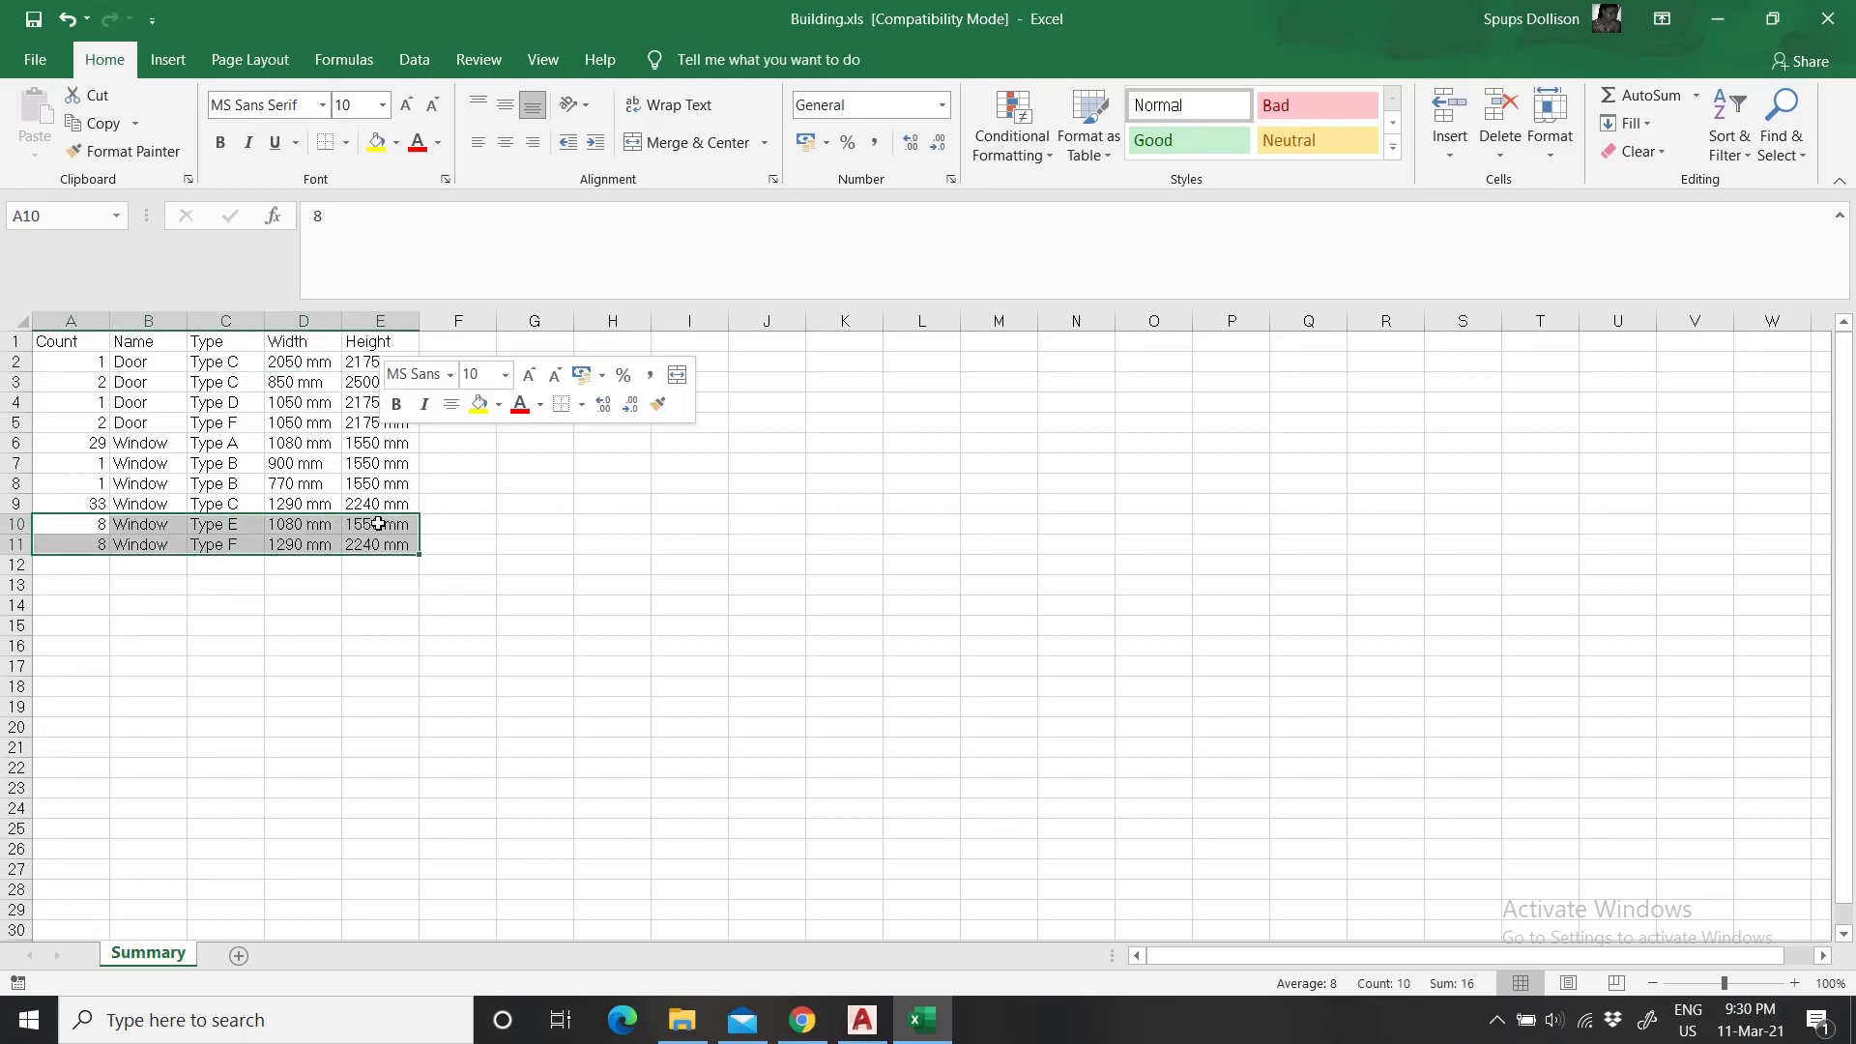
{"action": "left_click", "coordinate": [455, 491]}
{"action": "left_click", "coordinate": [93, 588]}
{"action": "key", "text": "ctrl+v"}
{"action": "left_click", "coordinate": [203, 706]}
{"action": "left_click", "coordinate": [35, 20]}
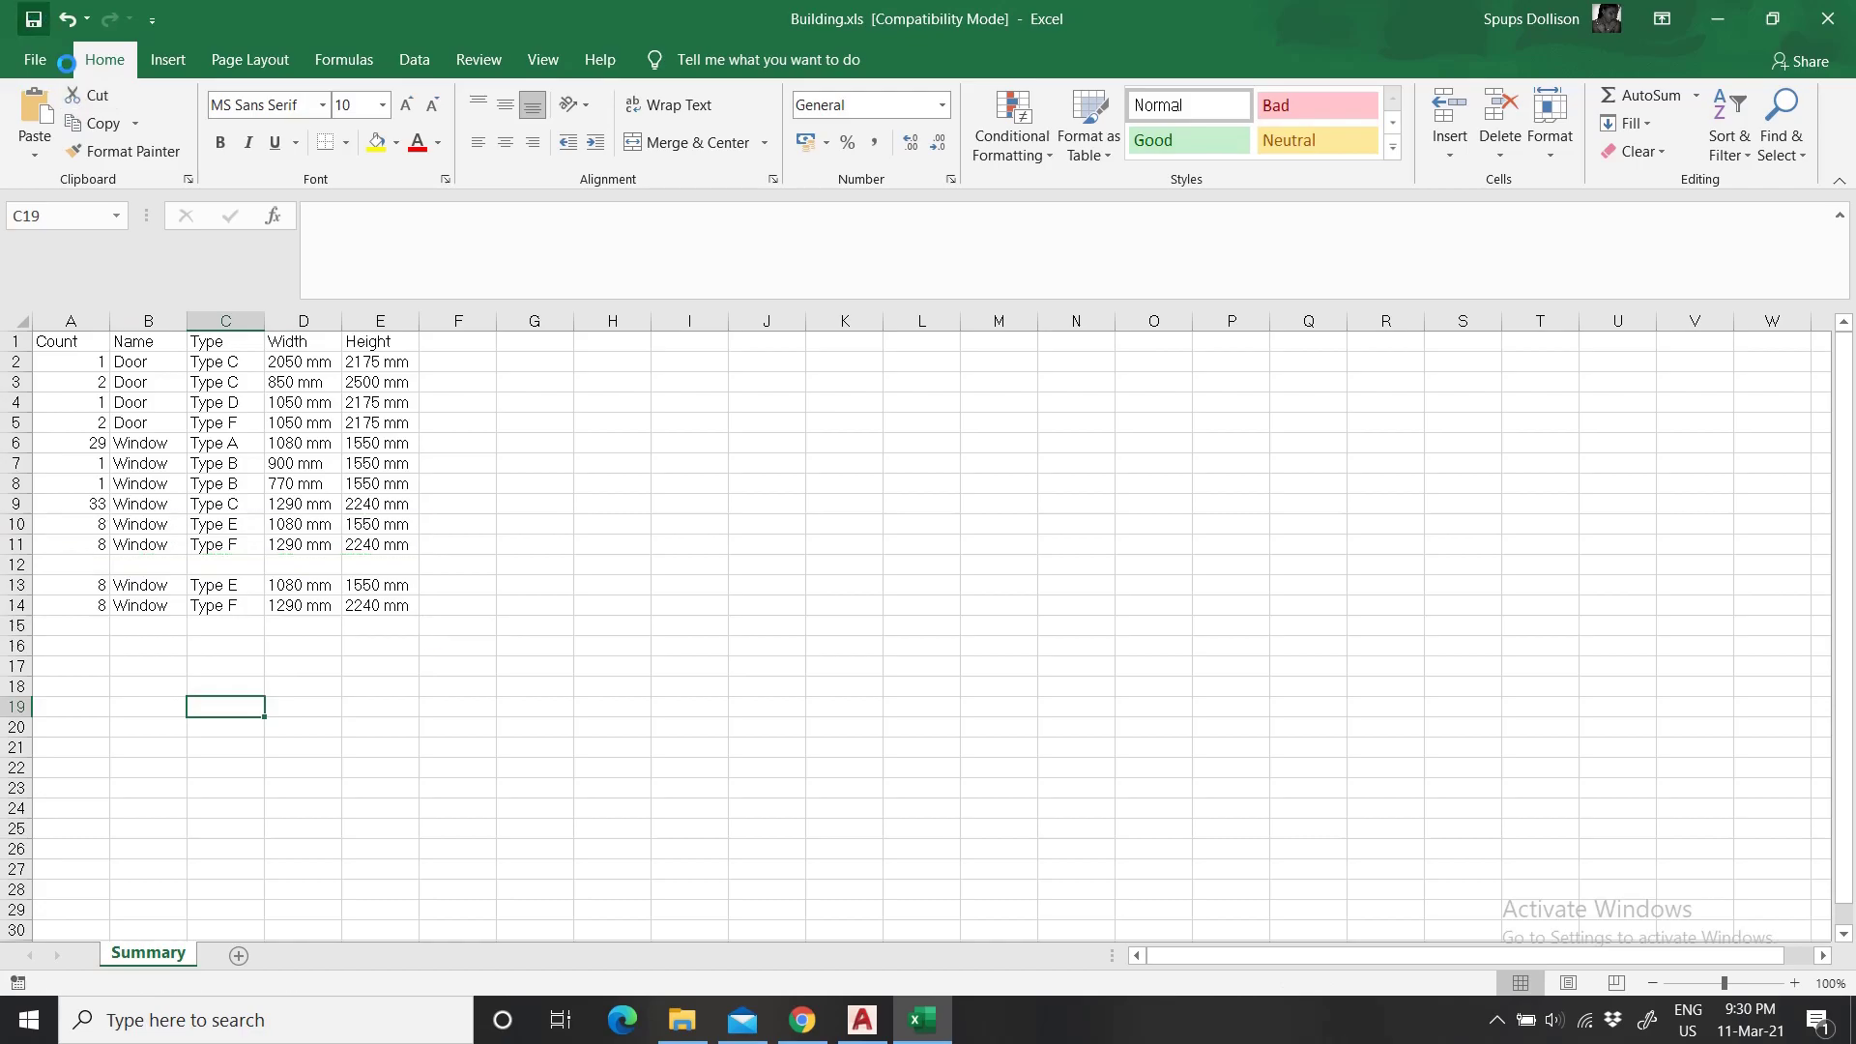
Copy the saved Building.xls file in File Explorer again and return to the Blocks drawing in AutoCAD.
{"action": "left_click", "coordinate": [681, 1019]}
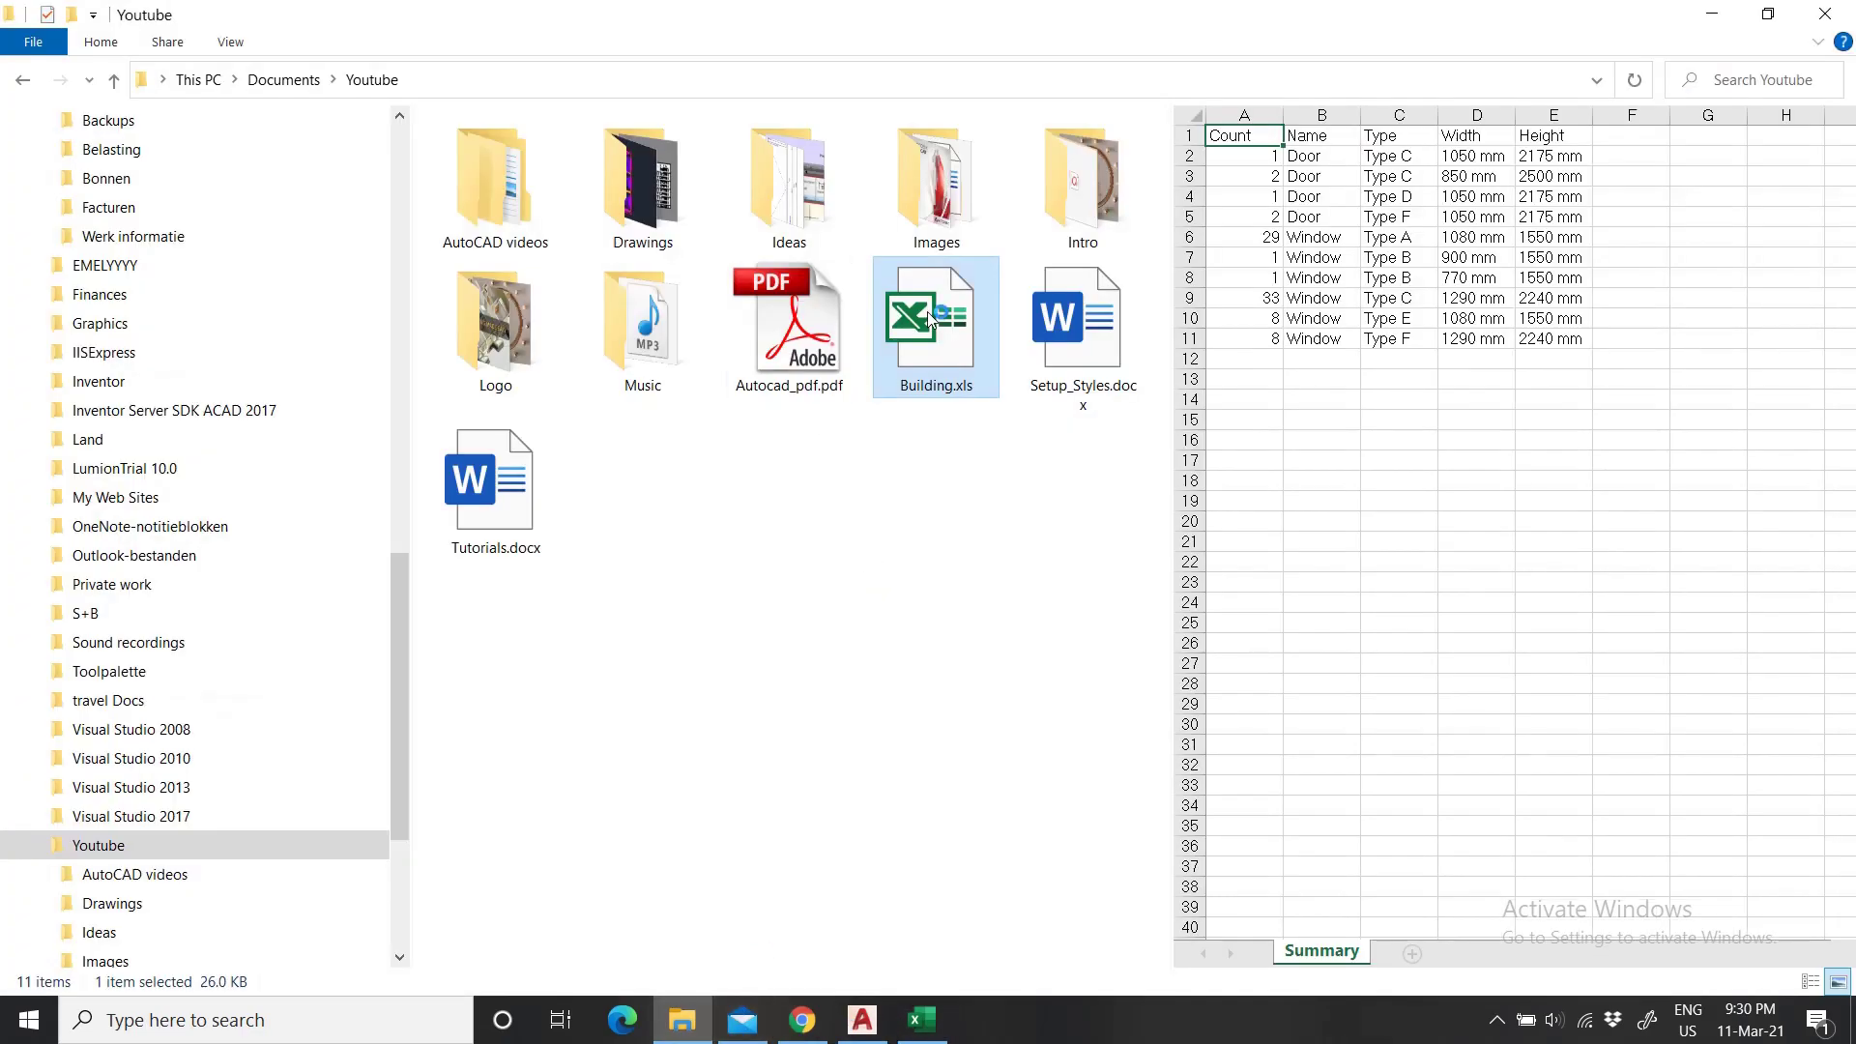
{"action": "right_click", "coordinate": [926, 311]}
{"action": "left_click", "coordinate": [1025, 854]}
{"action": "left_click", "coordinate": [923, 1020]}
{"action": "left_click", "coordinate": [867, 1030]}
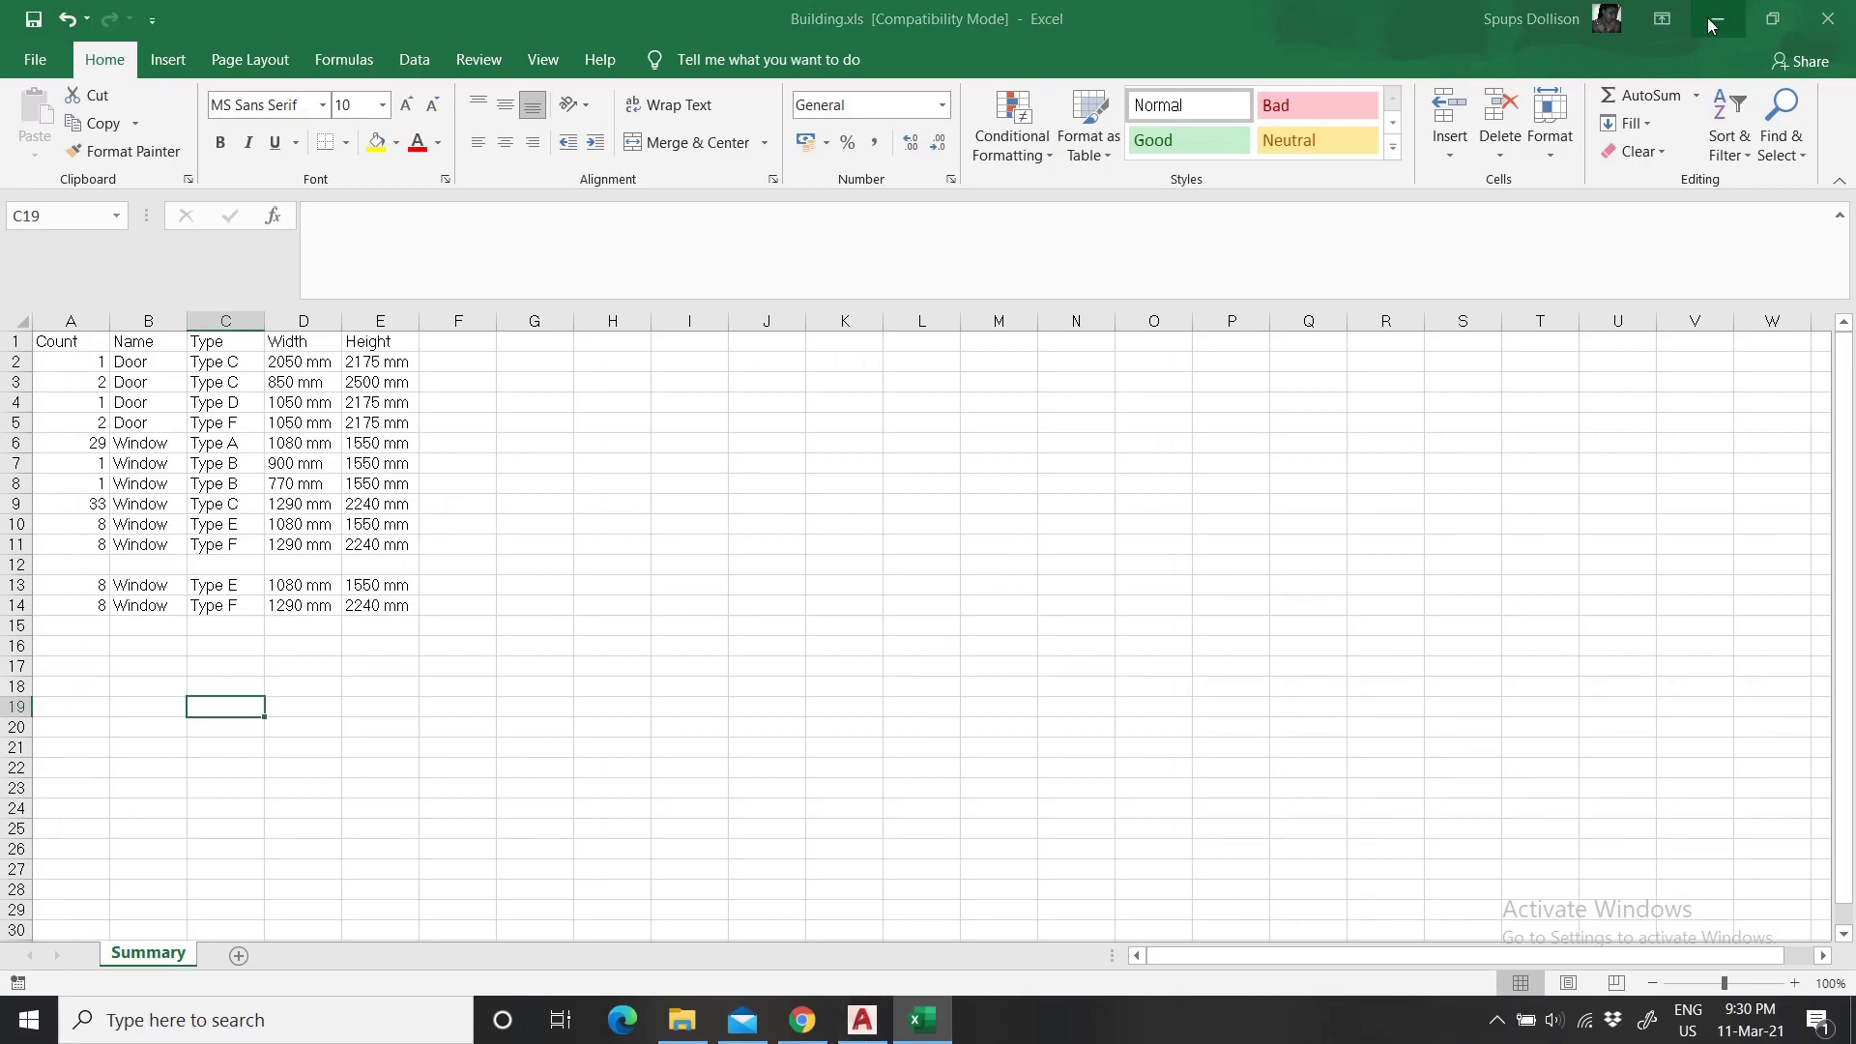
{"action": "key", "text": "alt+Tab"}
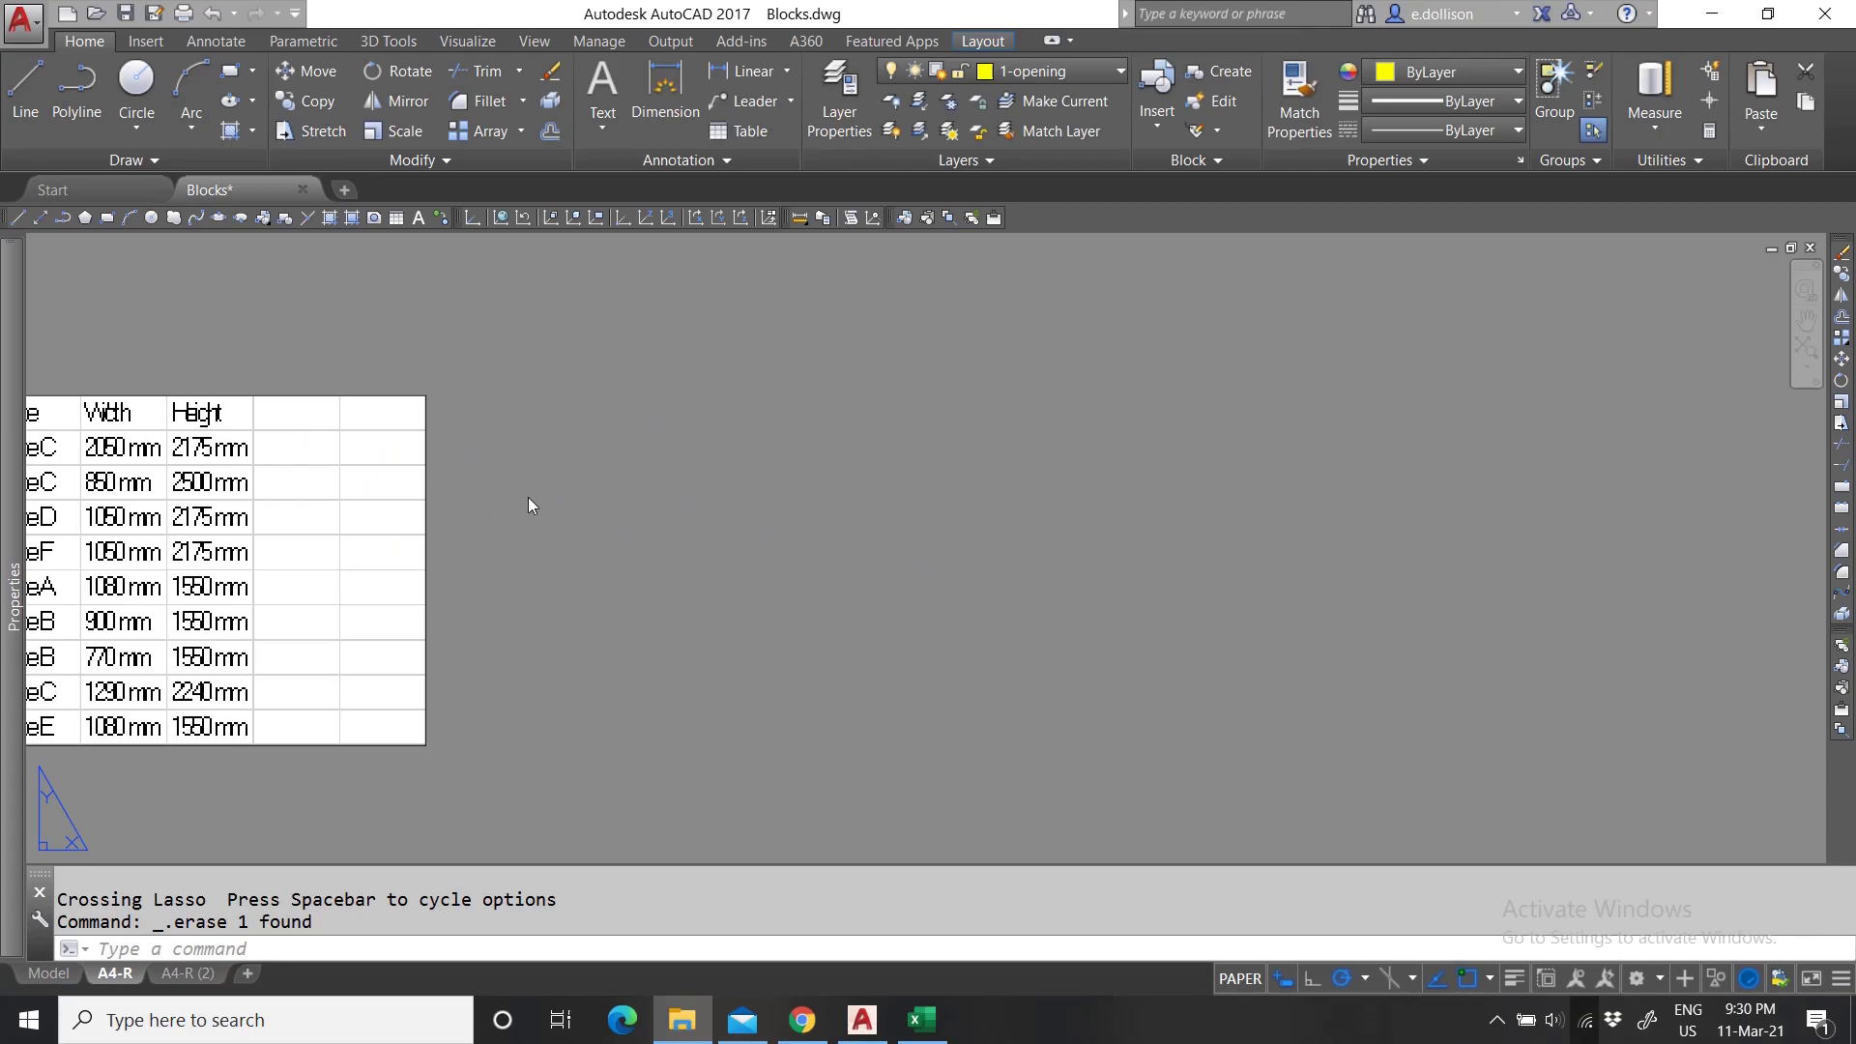
Use Paste Special with Paste Link to place the copied file as a Microsoft Excel 97-2003 Worksheet beside the existing table.
{"action": "scroll", "coordinate": [596, 580], "scroll_direction": "down", "scroll_amount": 3}
{"action": "key", "text": "Escape"}
{"action": "left_click", "coordinate": [723, 495]}
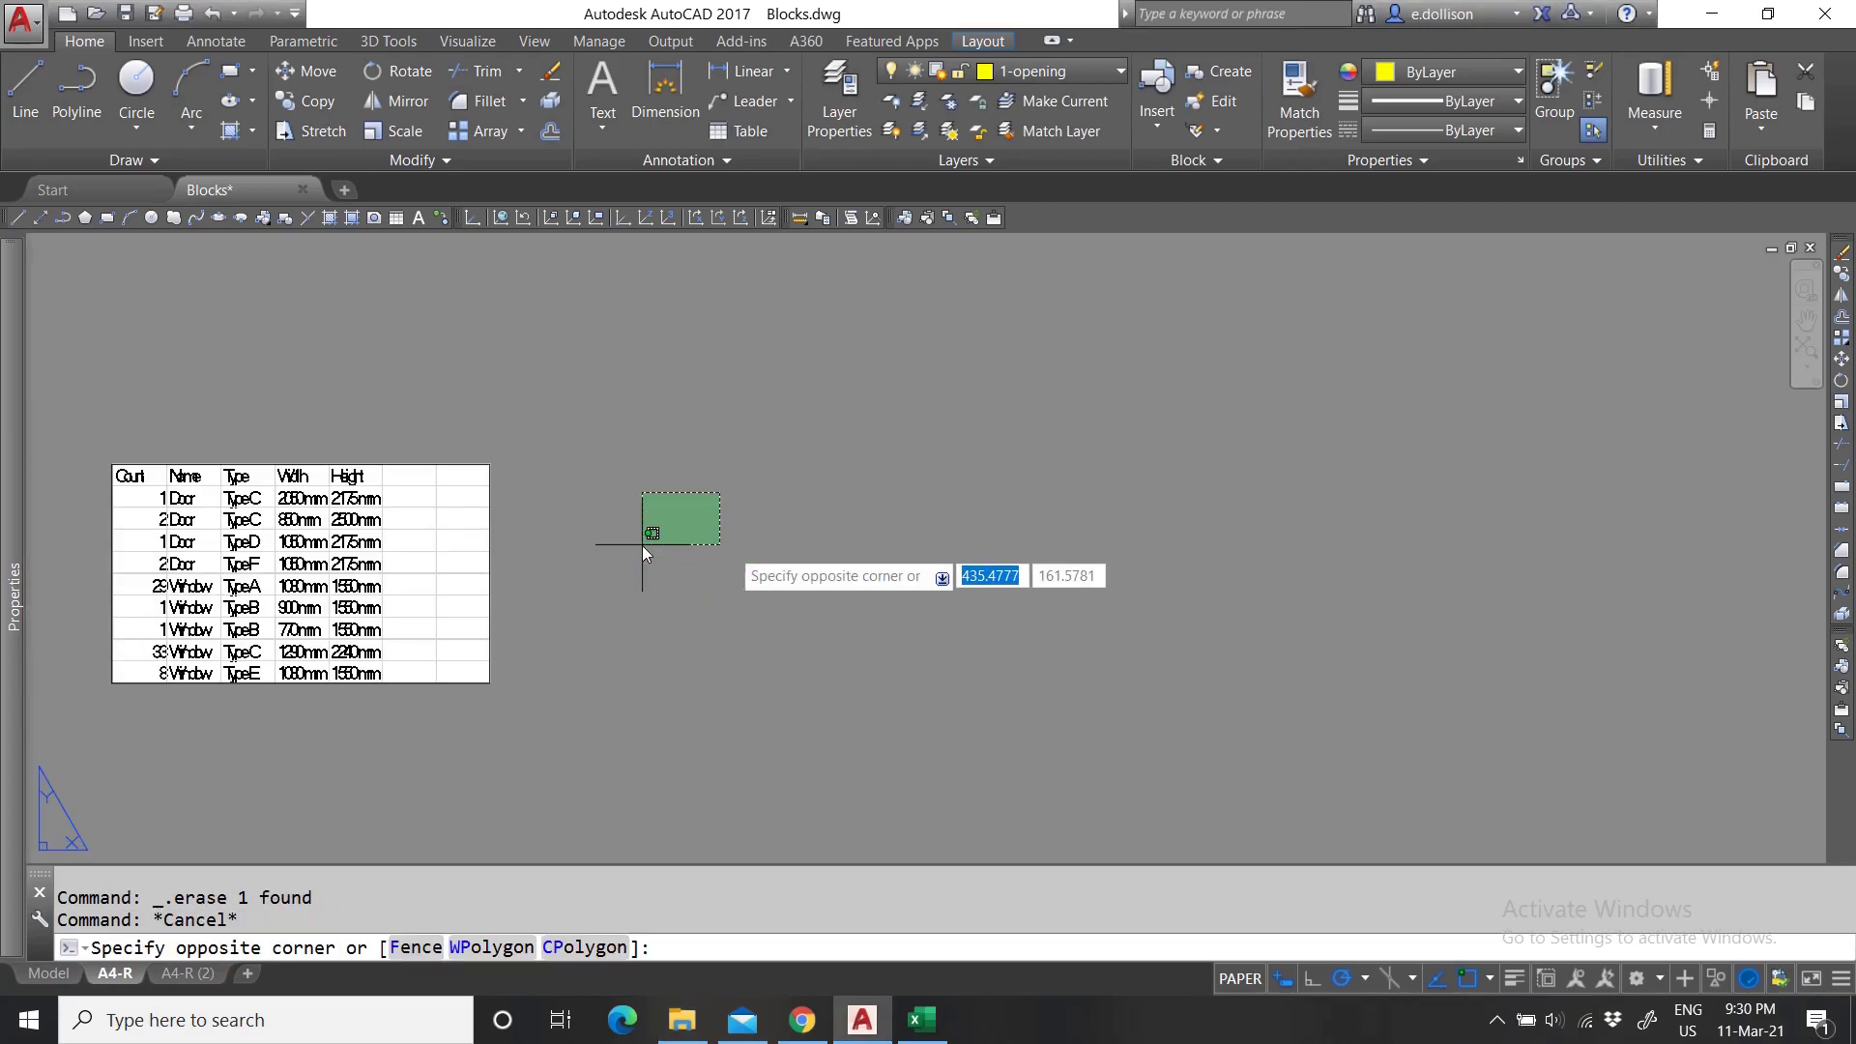
{"action": "scroll", "coordinate": [924, 479], "scroll_direction": "down", "scroll_amount": 4}
{"action": "left_click", "coordinate": [838, 520]}
{"action": "scroll", "coordinate": [764, 507], "scroll_direction": "up", "scroll_amount": 5}
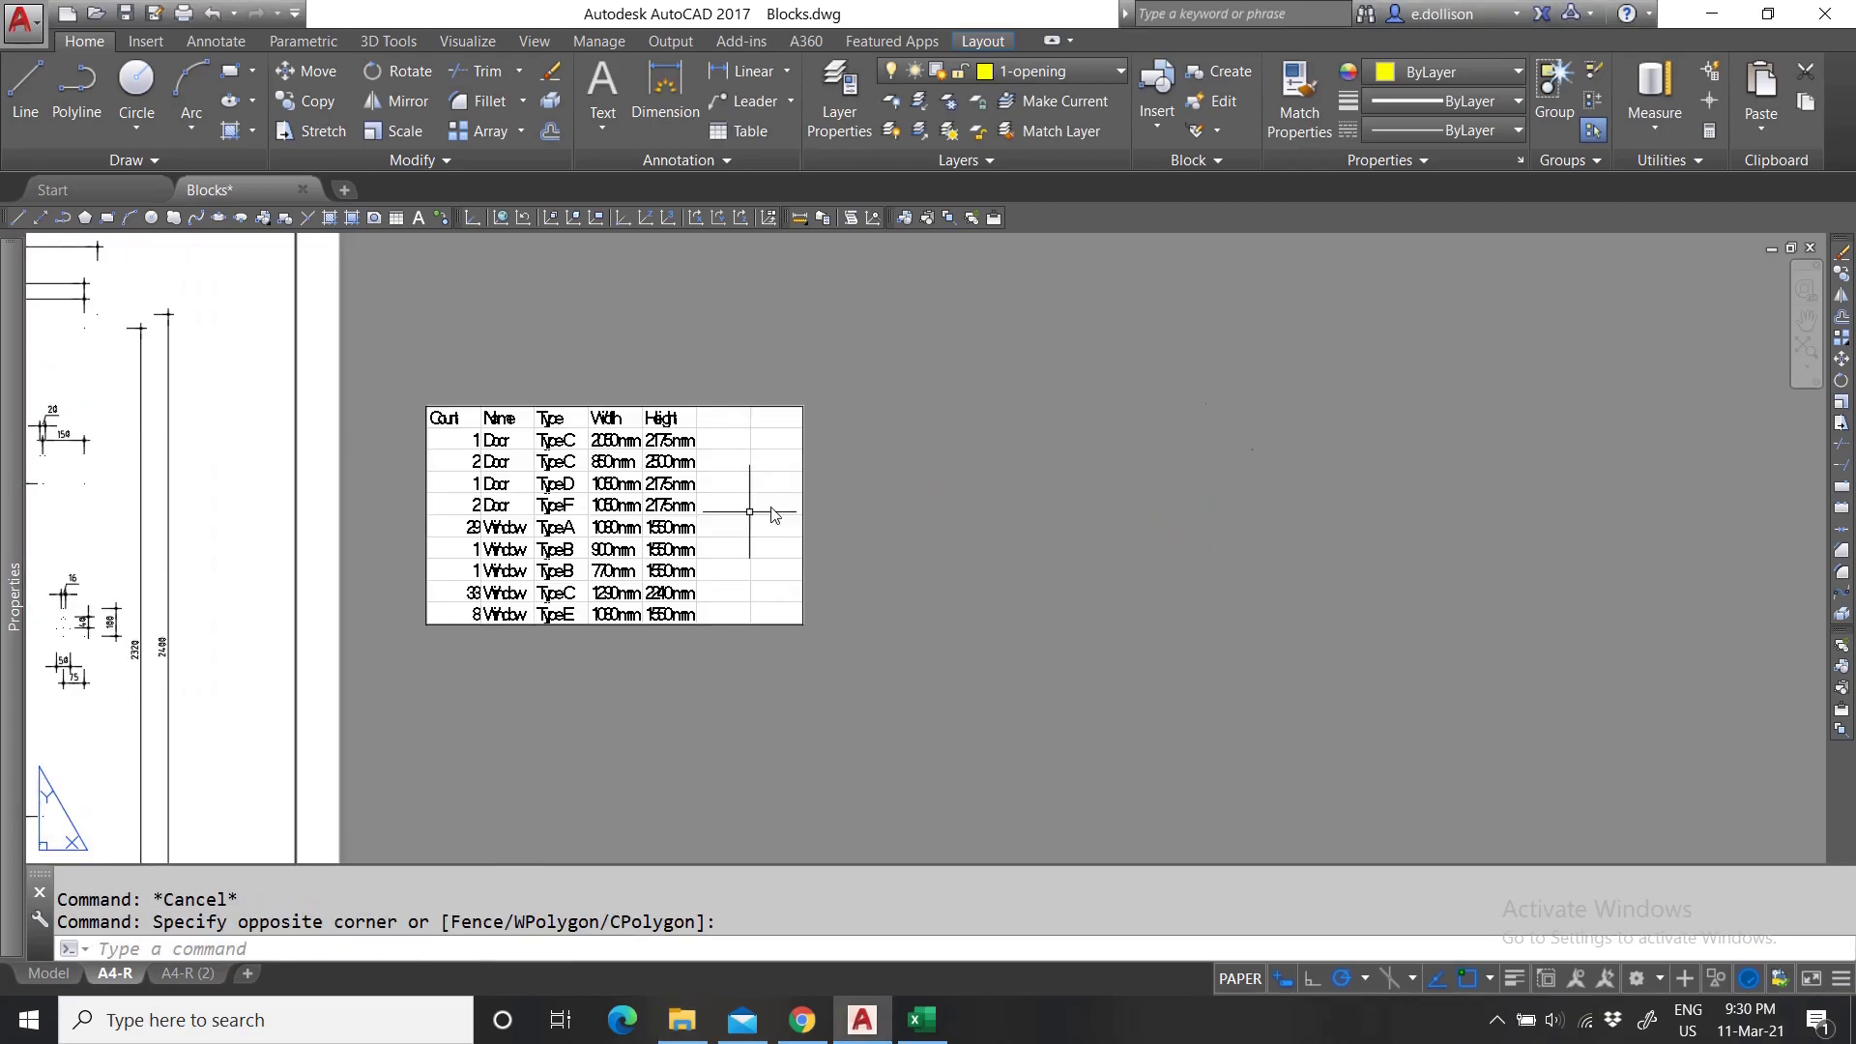
{"action": "left_click", "coordinate": [1767, 131]}
{"action": "left_click", "coordinate": [1687, 365]}
{"action": "left_click", "coordinate": [713, 514]}
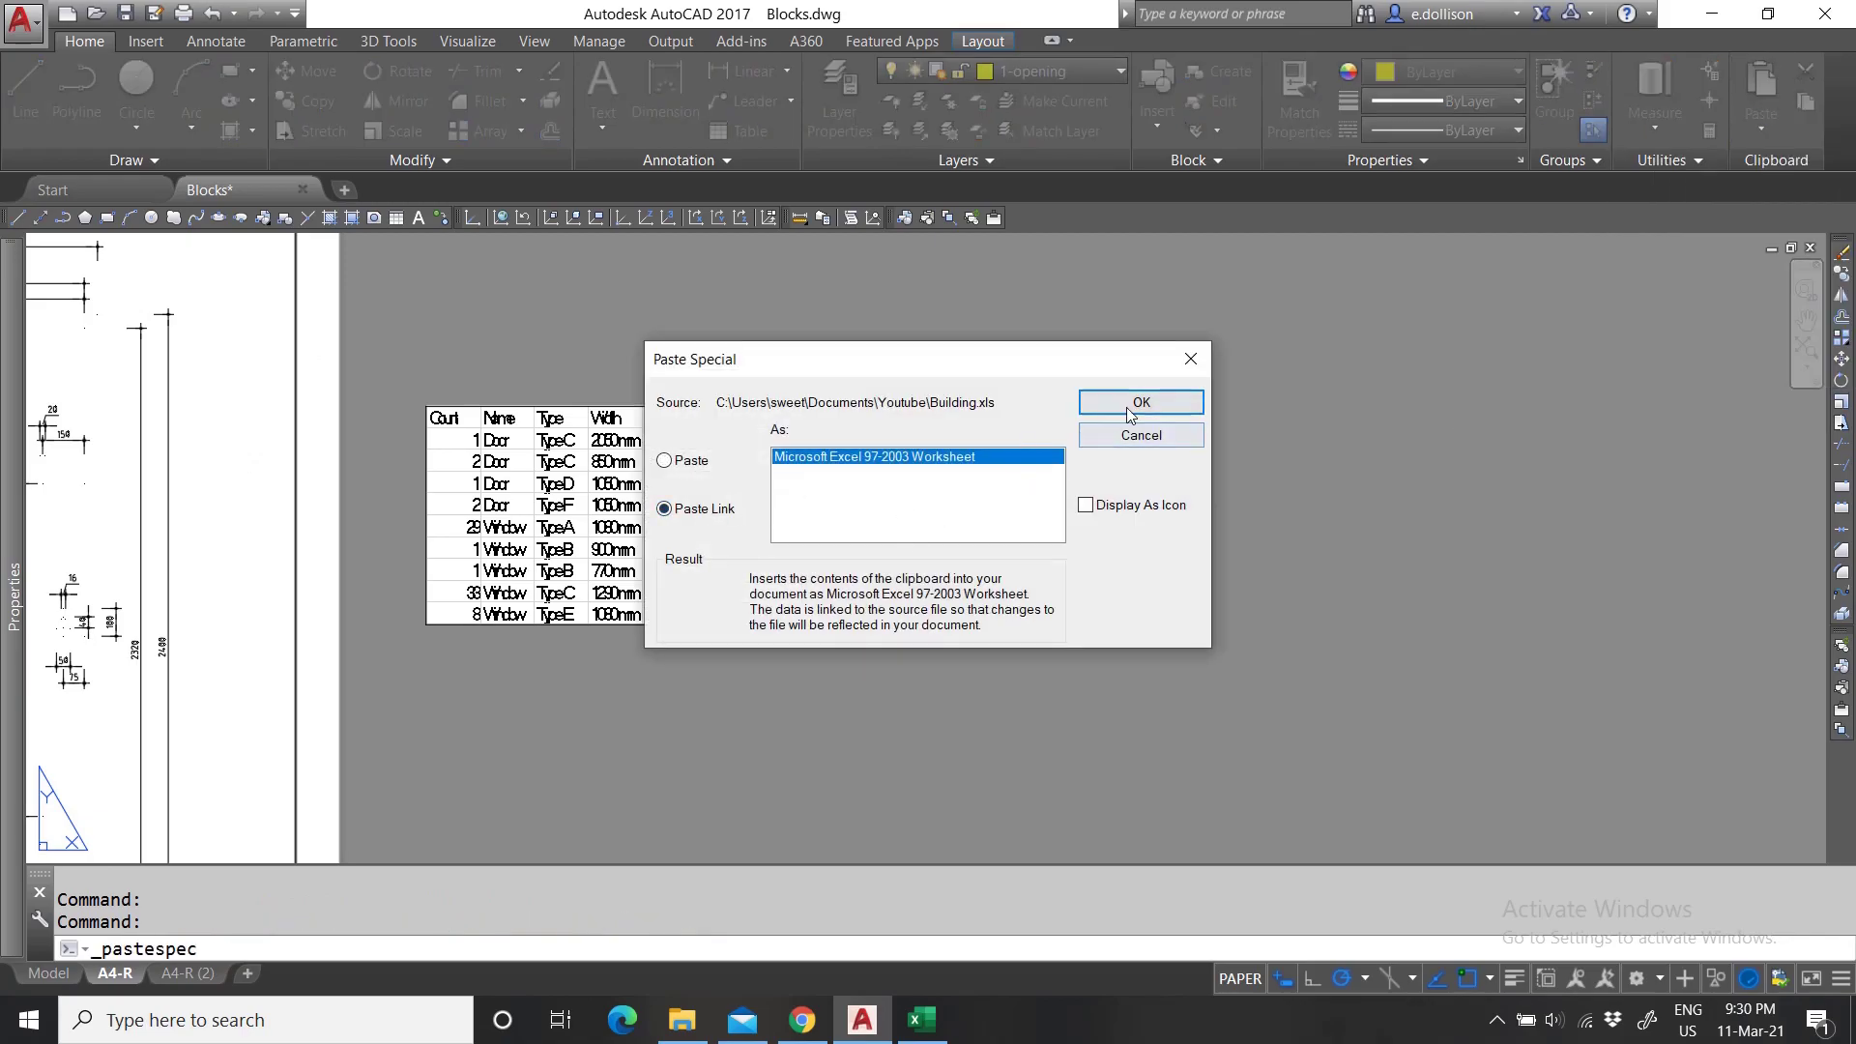
{"action": "left_click", "coordinate": [1129, 414]}
{"action": "left_click", "coordinate": [920, 581]}
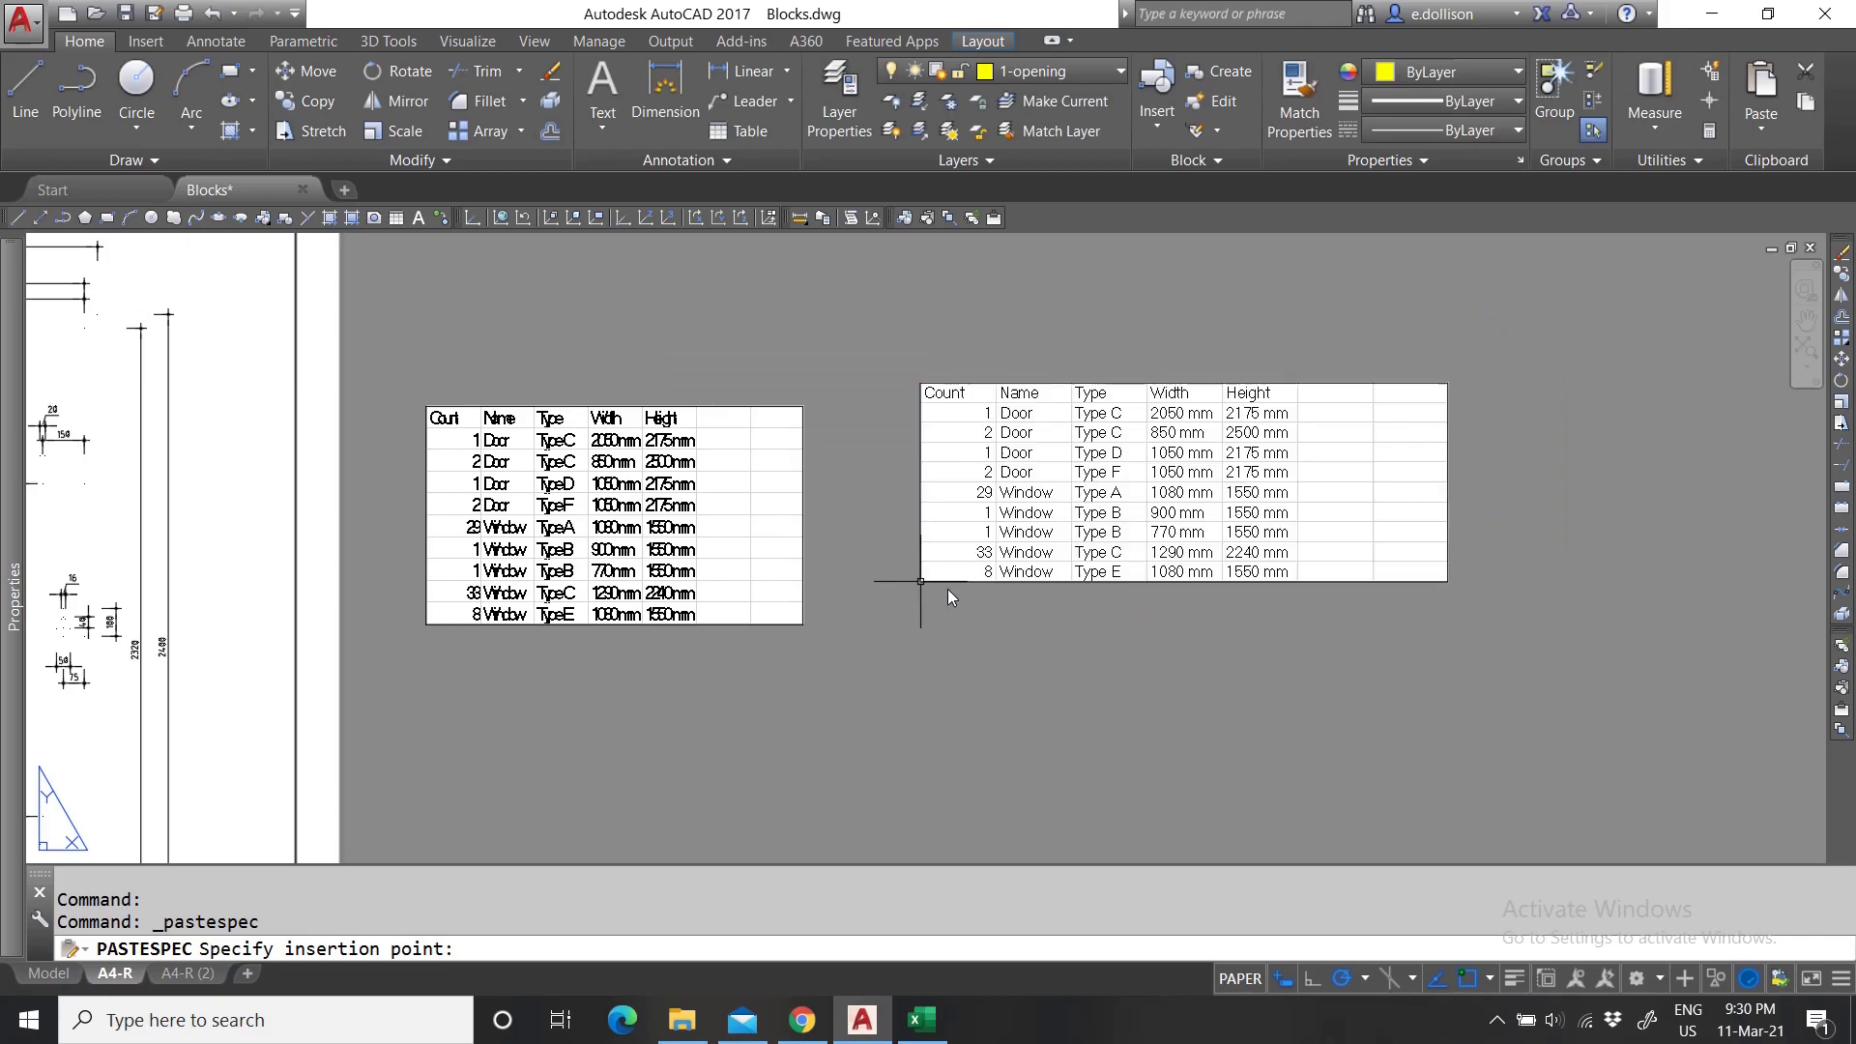
Inspect the newly pasted worksheet beside the original table and close Building.xls in Excel.
{"action": "scroll", "coordinate": [1421, 397], "scroll_direction": "up", "scroll_amount": 5}
{"action": "scroll", "coordinate": [1029, 474], "scroll_direction": "down", "scroll_amount": 5}
{"action": "scroll", "coordinate": [1026, 512], "scroll_direction": "up", "scroll_amount": 2}
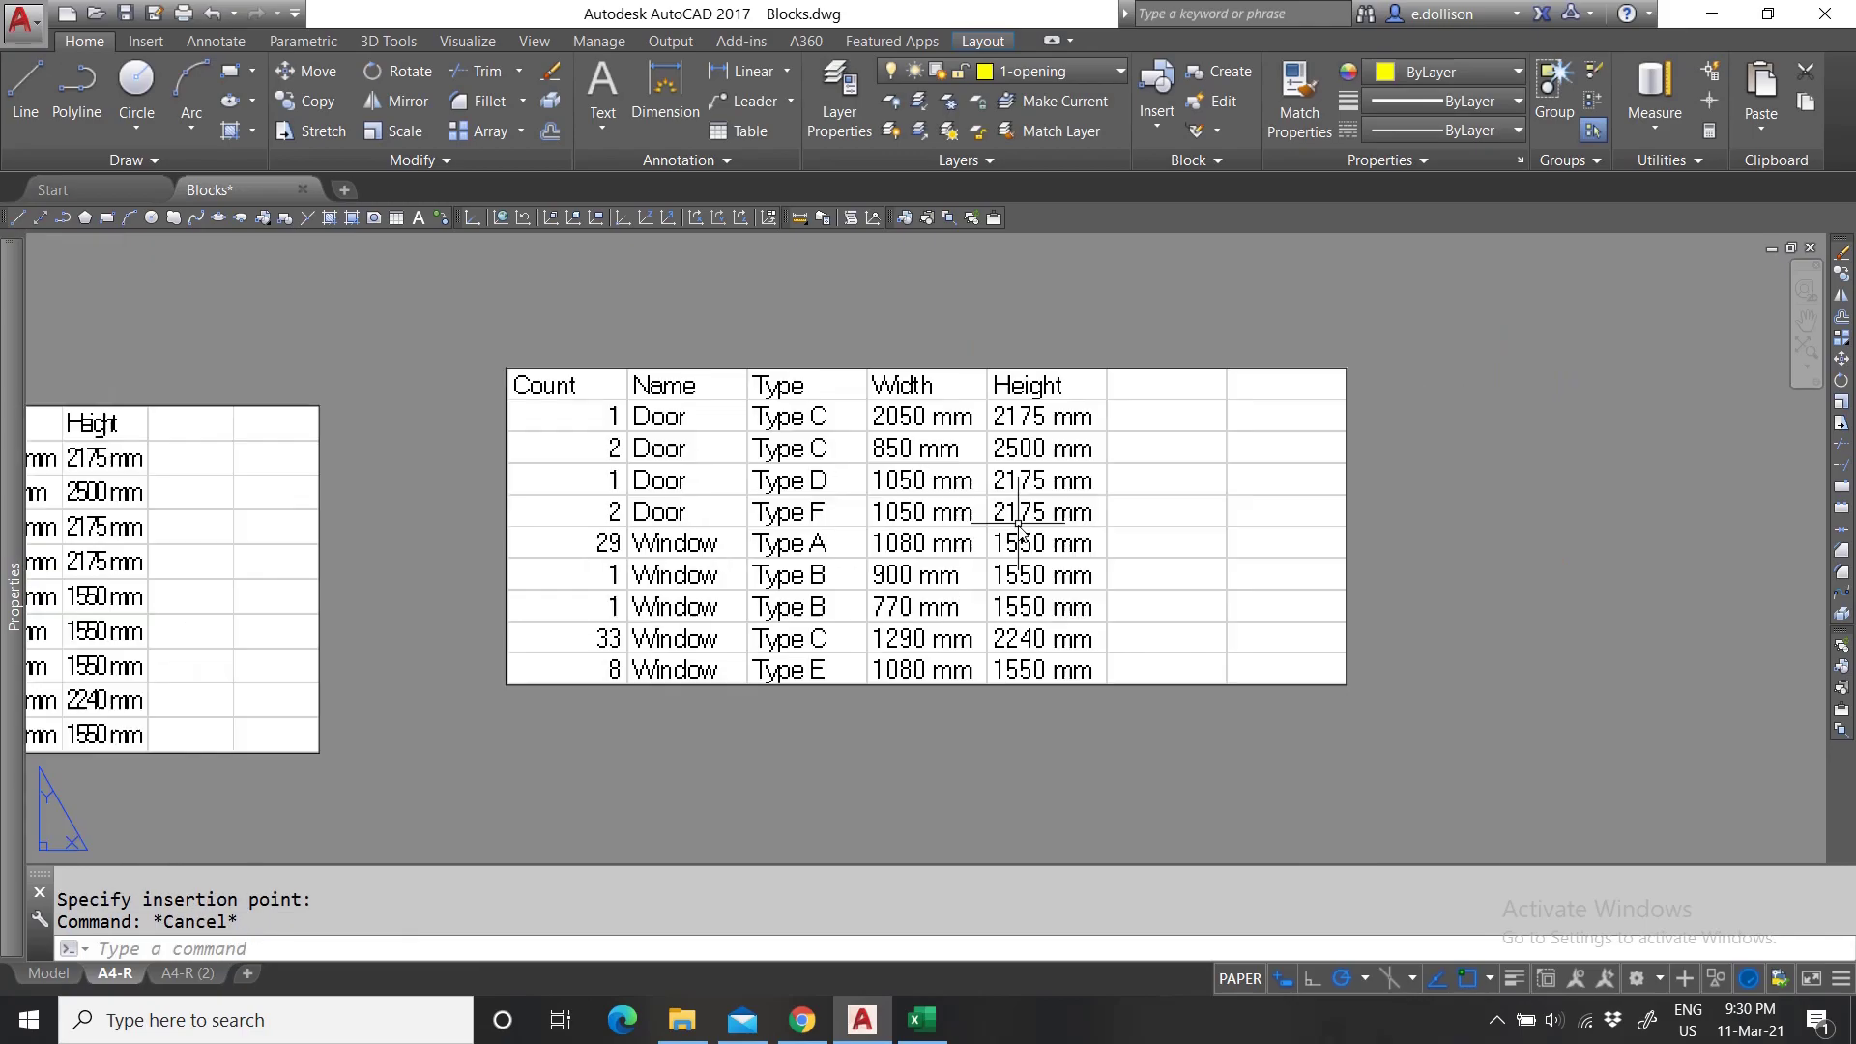
{"action": "left_click", "coordinate": [945, 1010]}
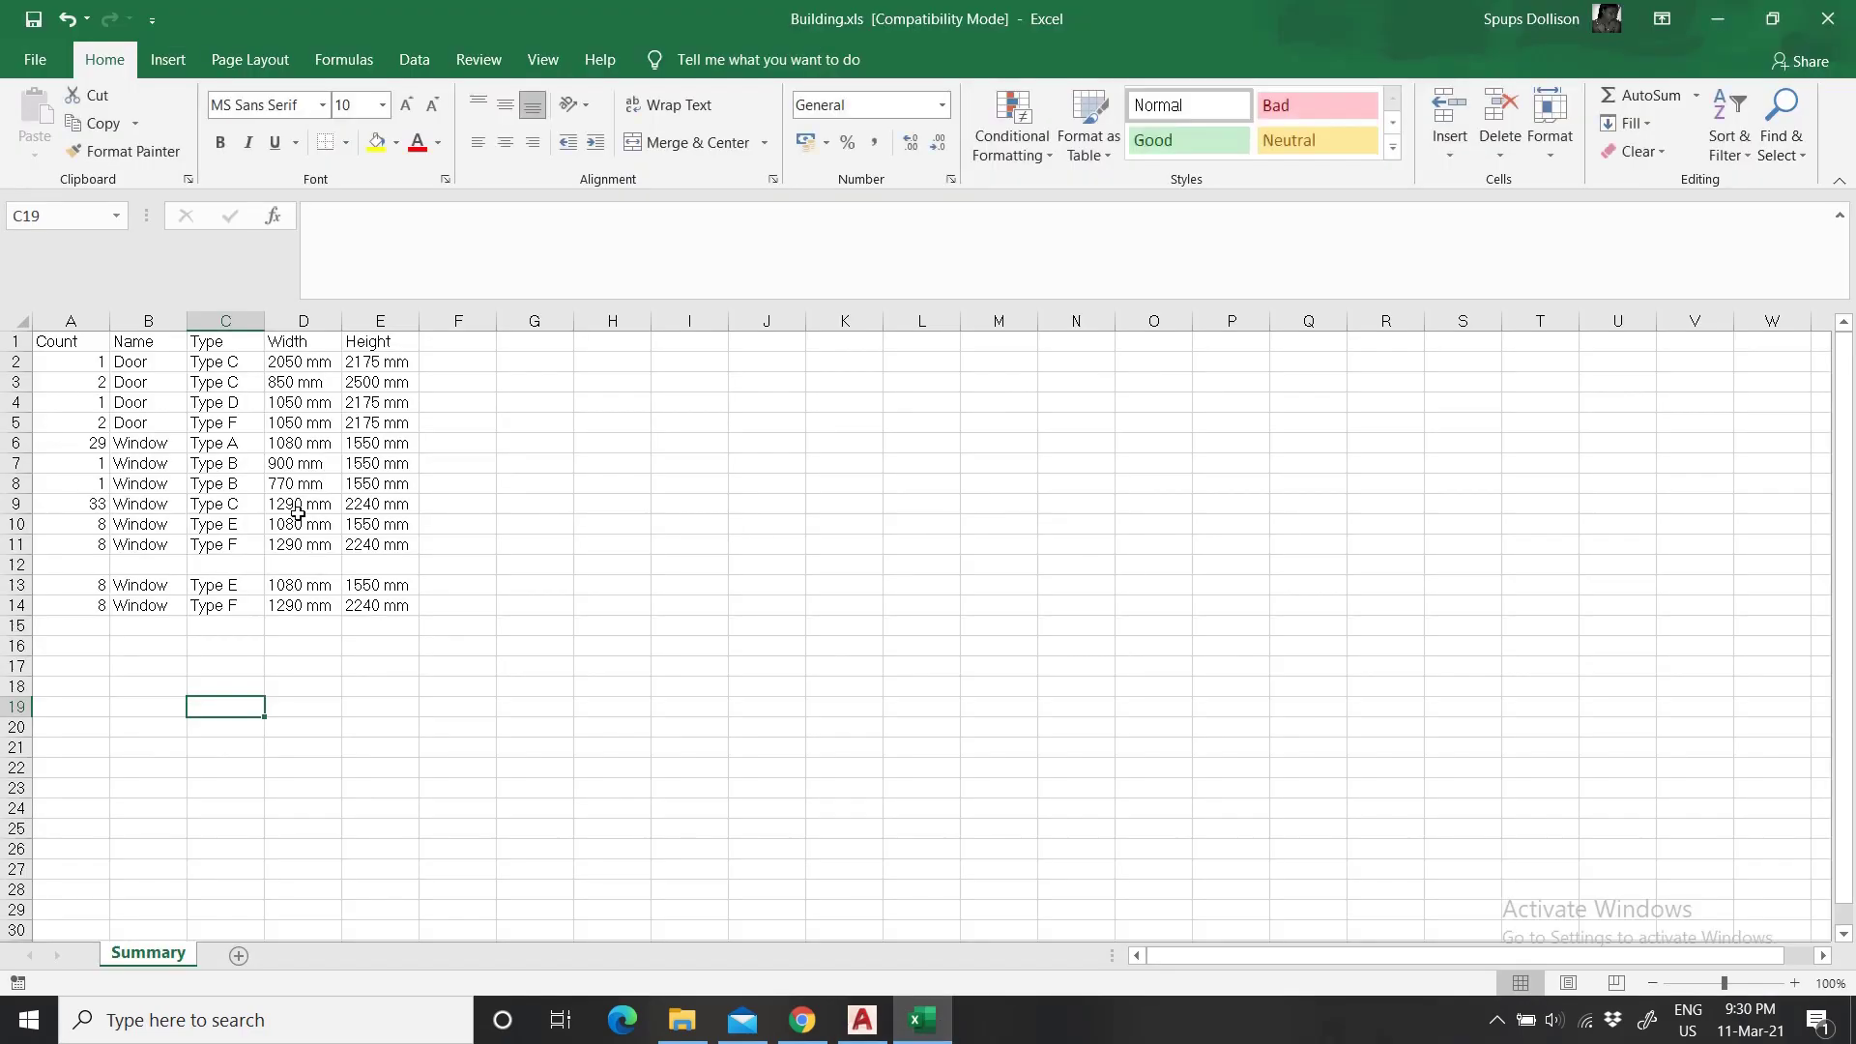
{"action": "left_click", "coordinate": [1827, 19]}
Erase the newly pasted linked worksheet from the A4-R layout, keeping the original table.
{"action": "left_click_drag", "start_coordinate": [931, 812], "coordinate": [800, 580]}
{"action": "left_click", "coordinate": [702, 752]}
{"action": "left_click", "coordinate": [848, 769]}
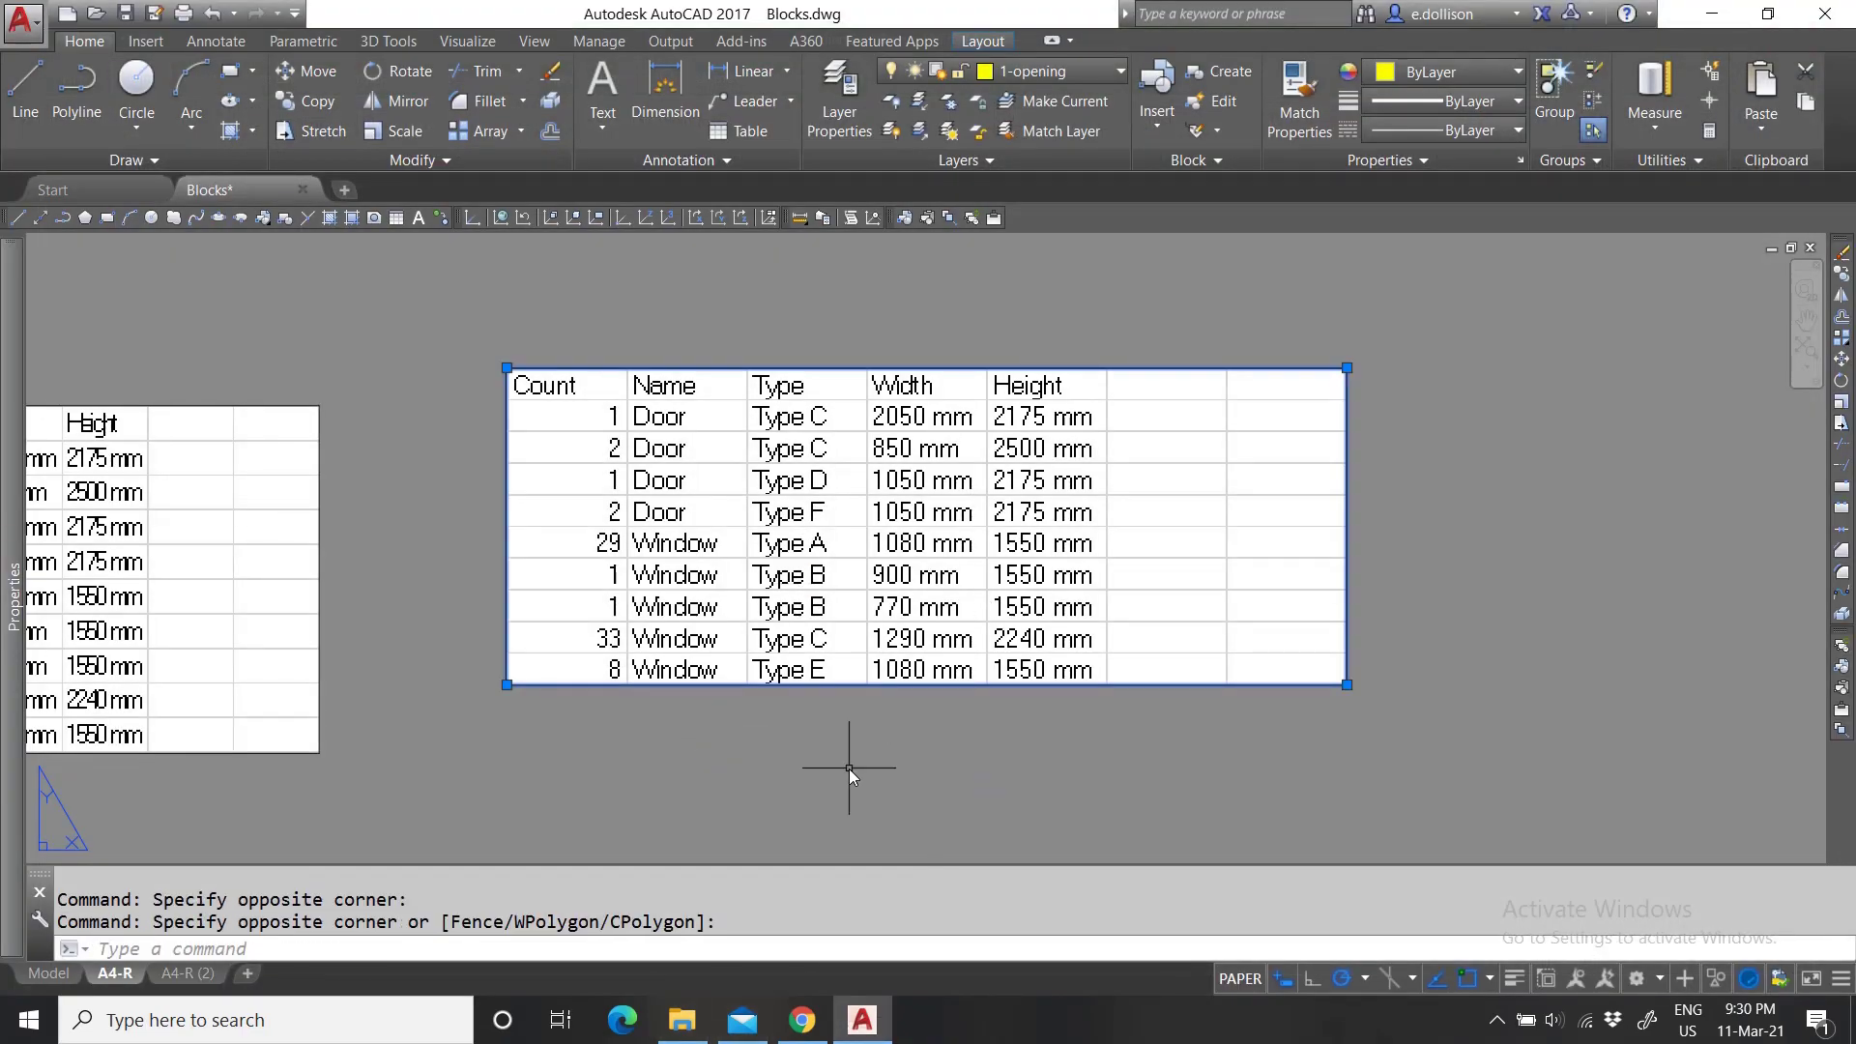
{"action": "key", "text": "Delete"}
Open Building.xls from File Explorer in Excel, check its saved window rows, and close the workbook.
{"action": "left_click", "coordinate": [688, 1030]}
{"action": "right_click", "coordinate": [963, 343]}
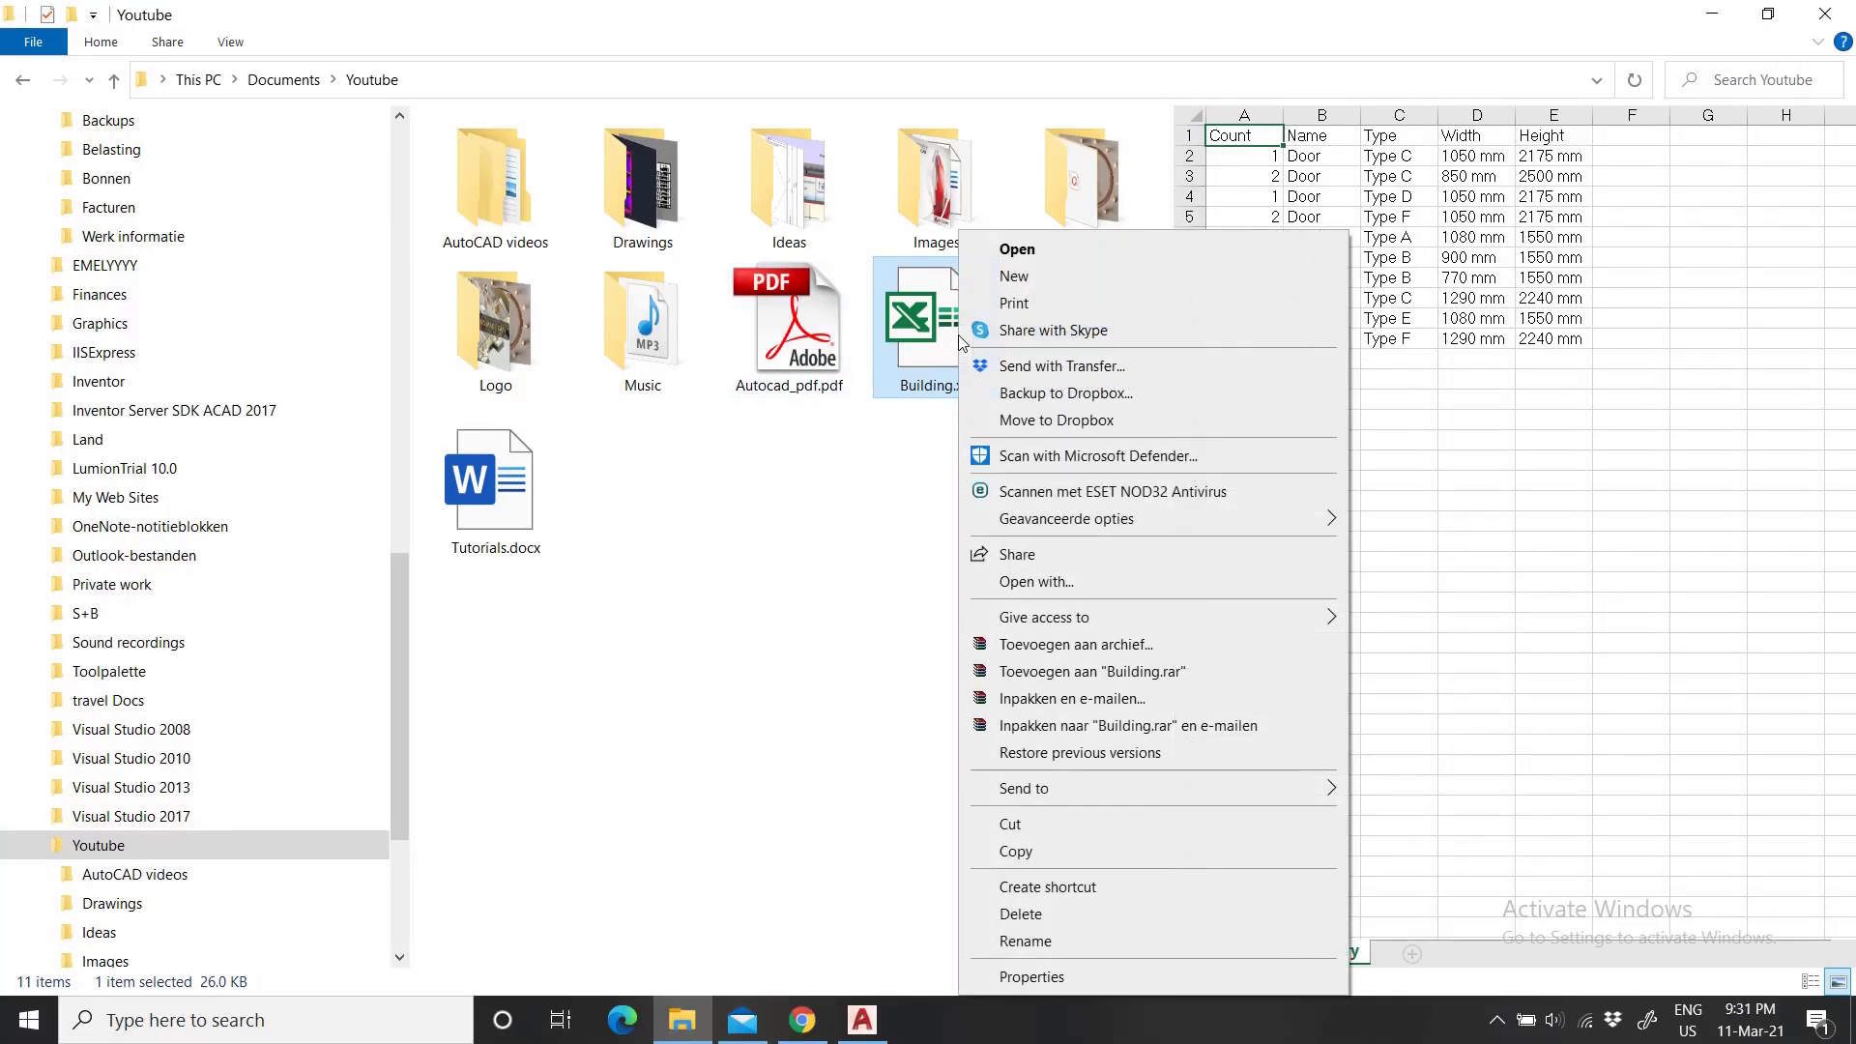
{"action": "left_click", "coordinate": [1017, 249]}
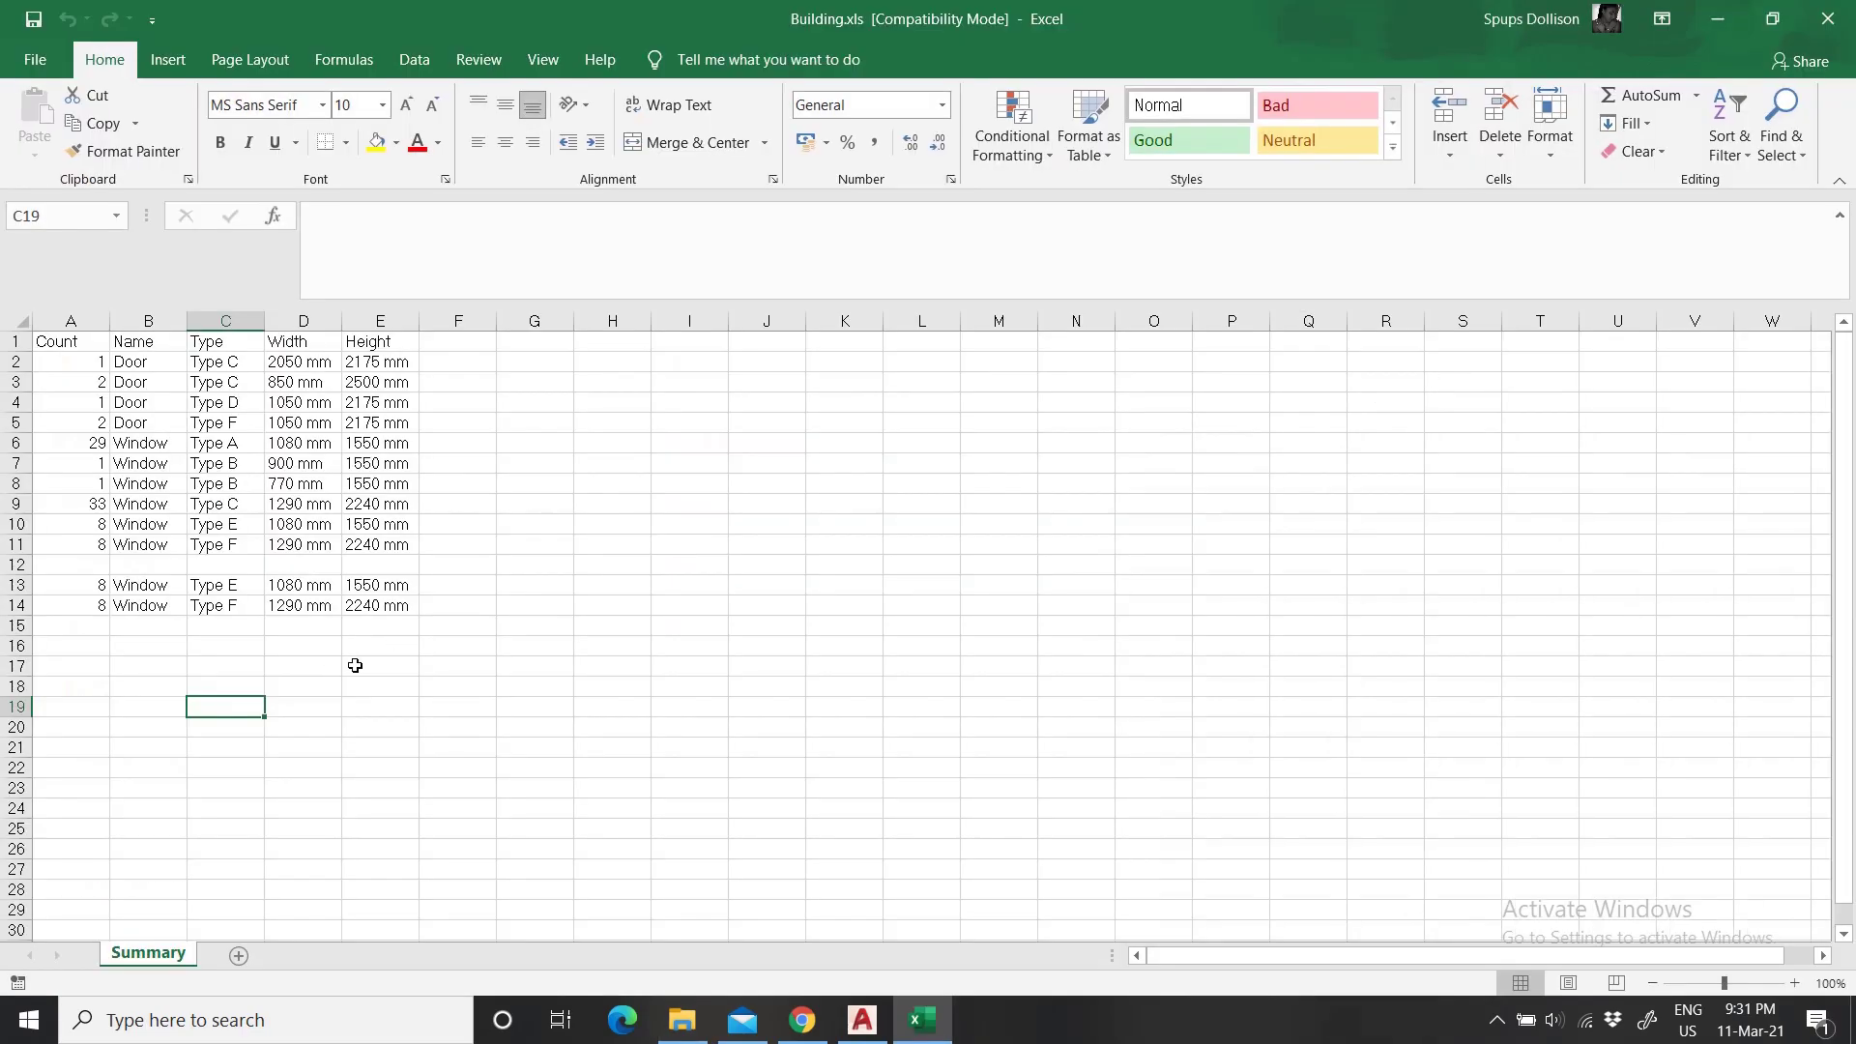
{"action": "left_click", "coordinate": [355, 665]}
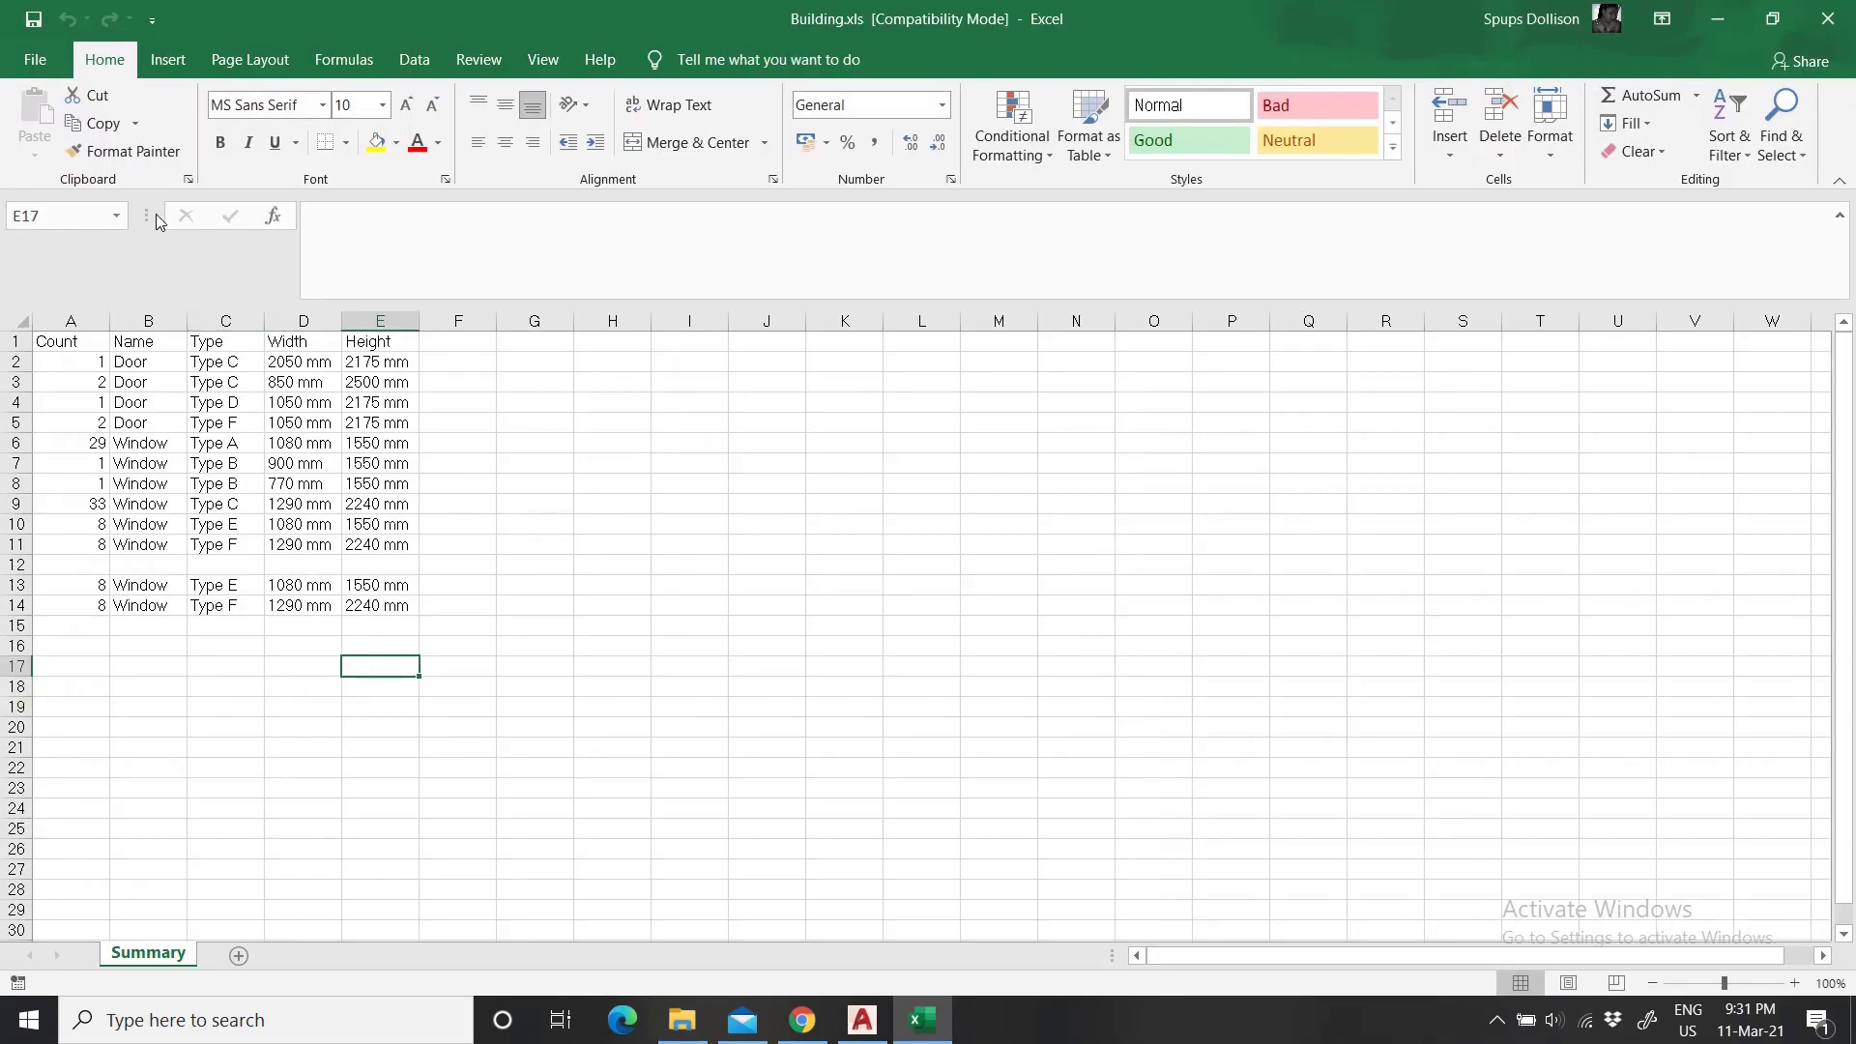
{"action": "left_click", "coordinate": [1827, 18]}
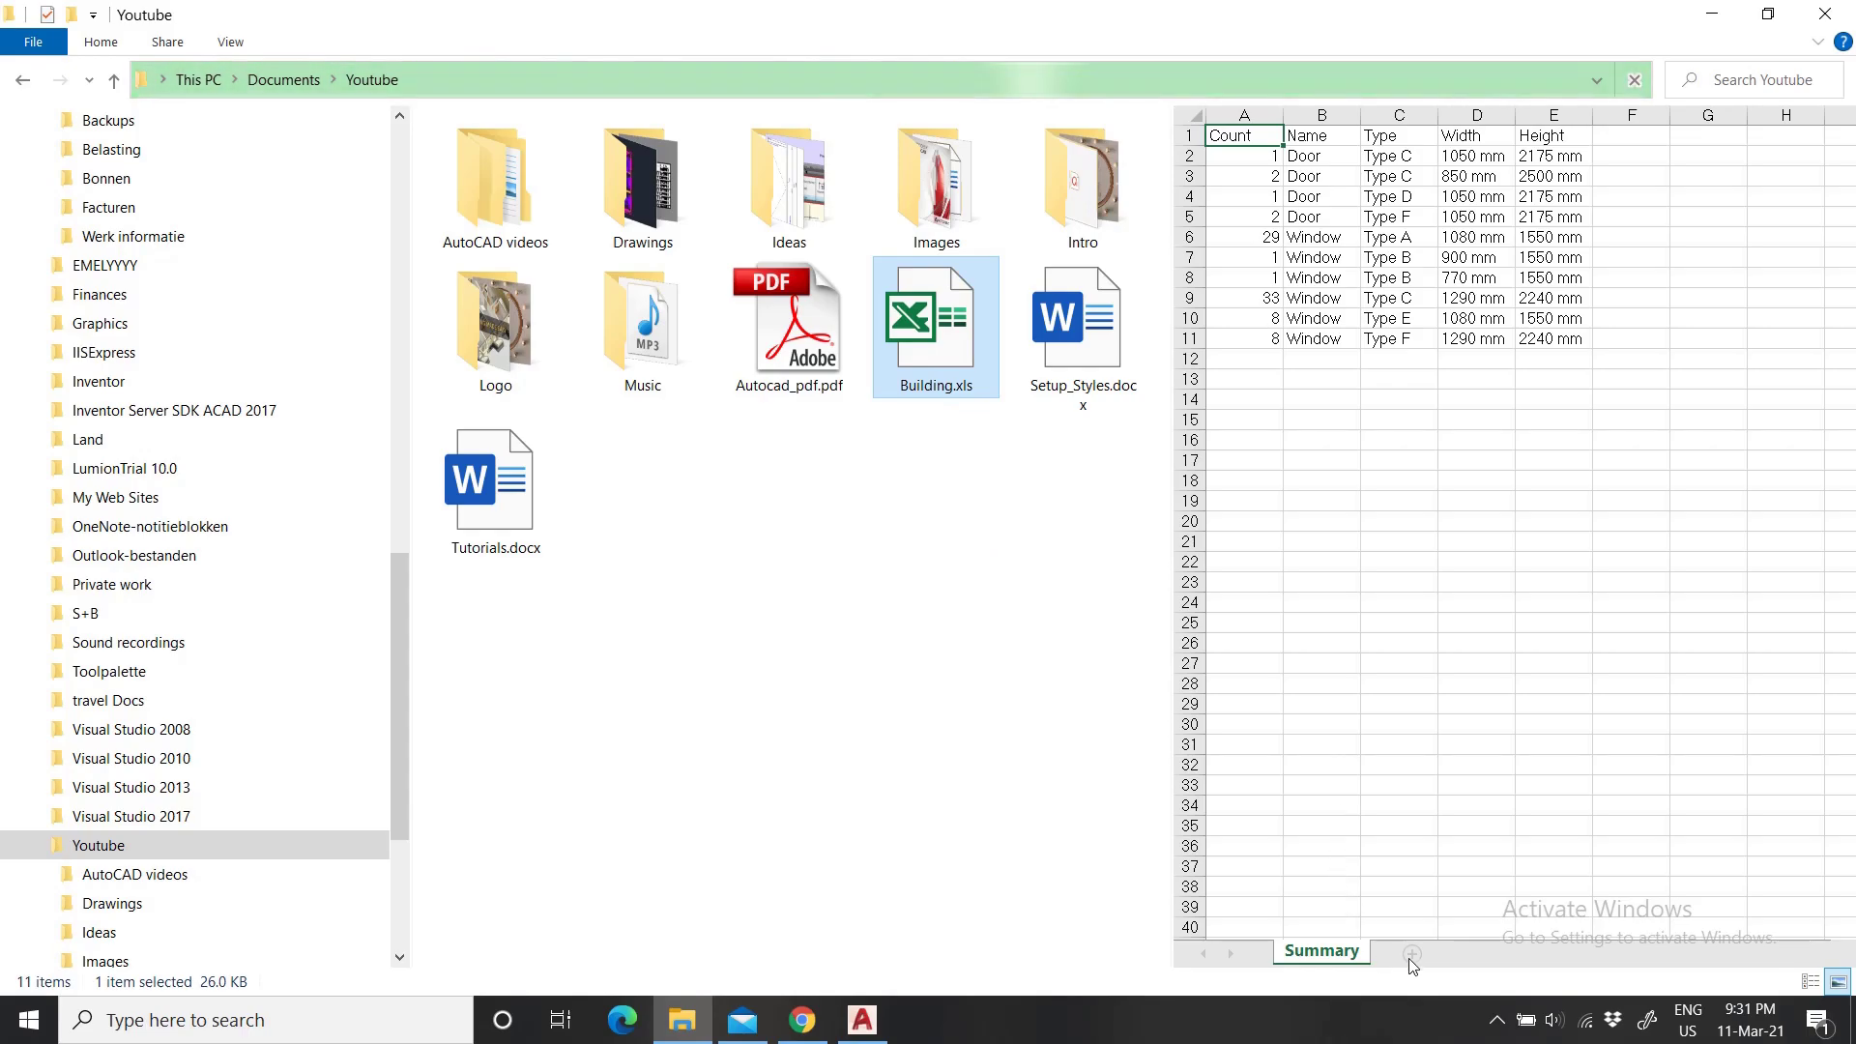
Examine the Building.xls preview in File Explorer, reopen the workbook to check row 13, and close it again.
{"action": "left_click", "coordinate": [1373, 299]}
{"action": "left_click", "coordinate": [1330, 394]}
{"action": "left_click", "coordinate": [1318, 457]}
{"action": "left_click", "coordinate": [1457, 359]}
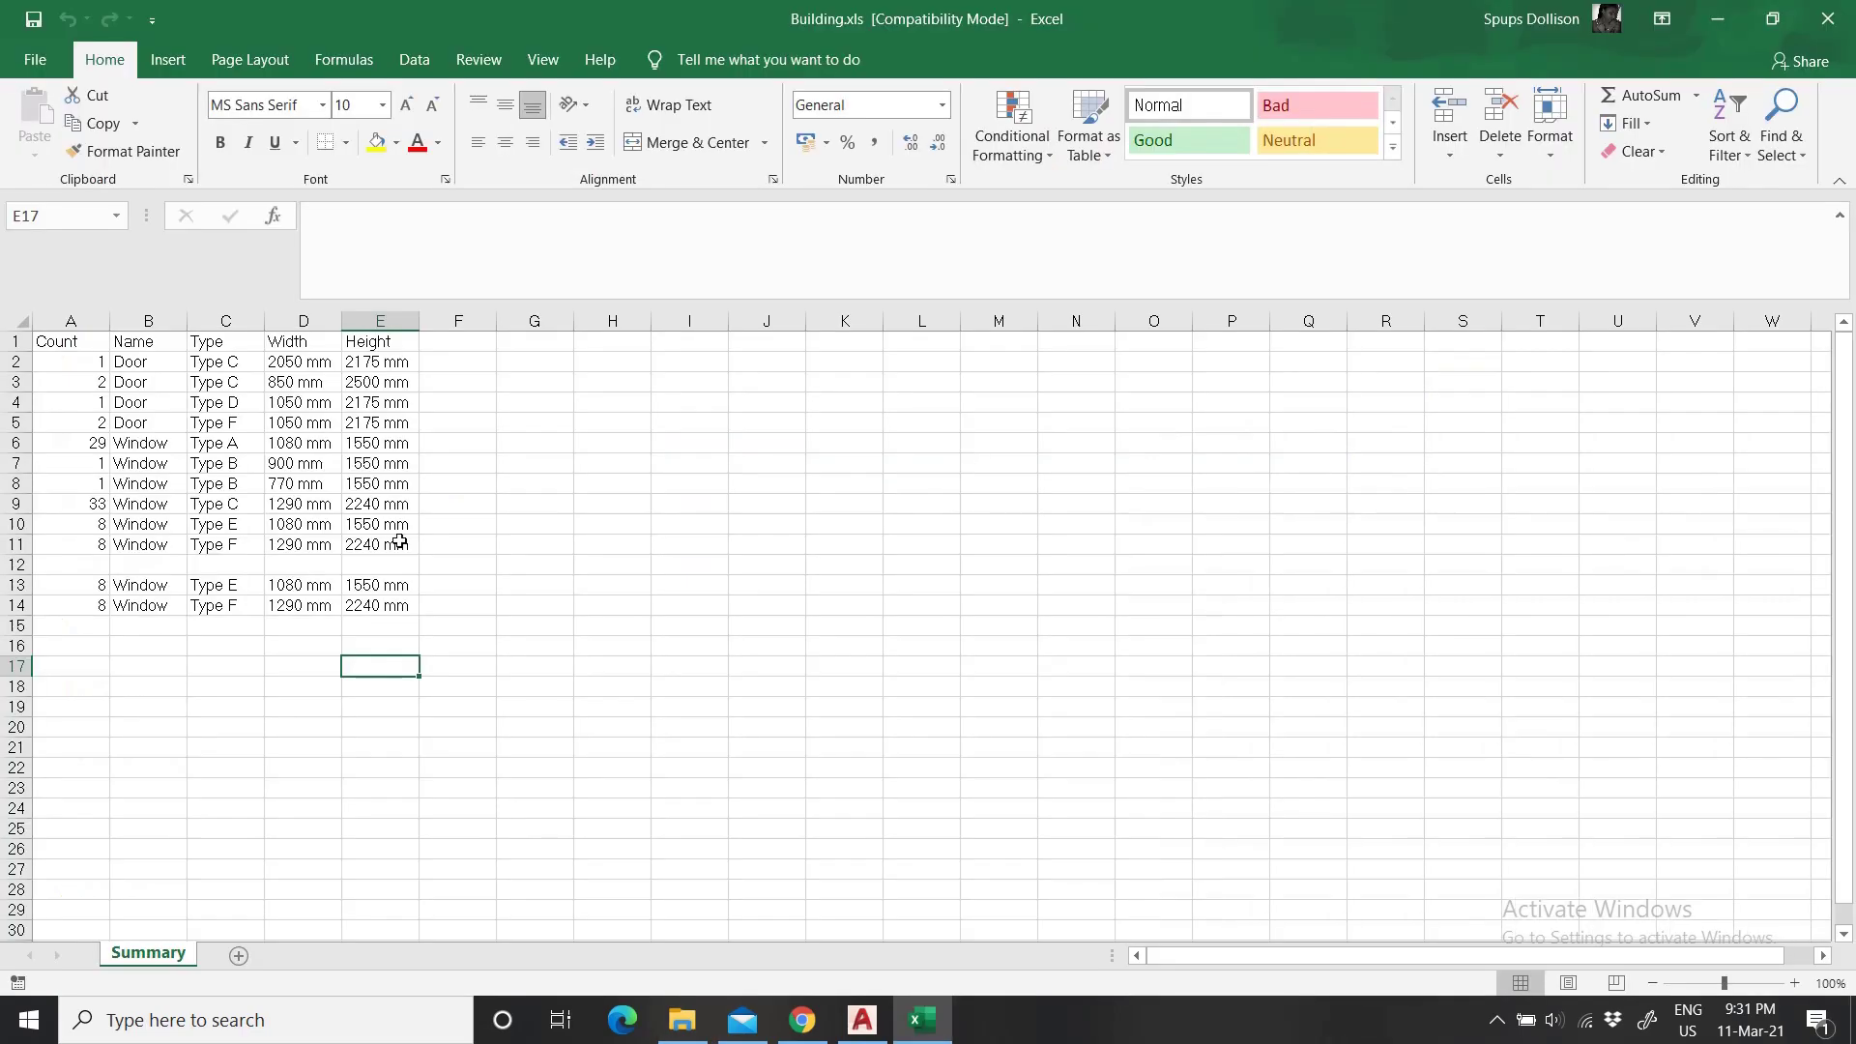
{"action": "left_click", "coordinate": [117, 666]}
{"action": "left_click", "coordinate": [124, 588]}
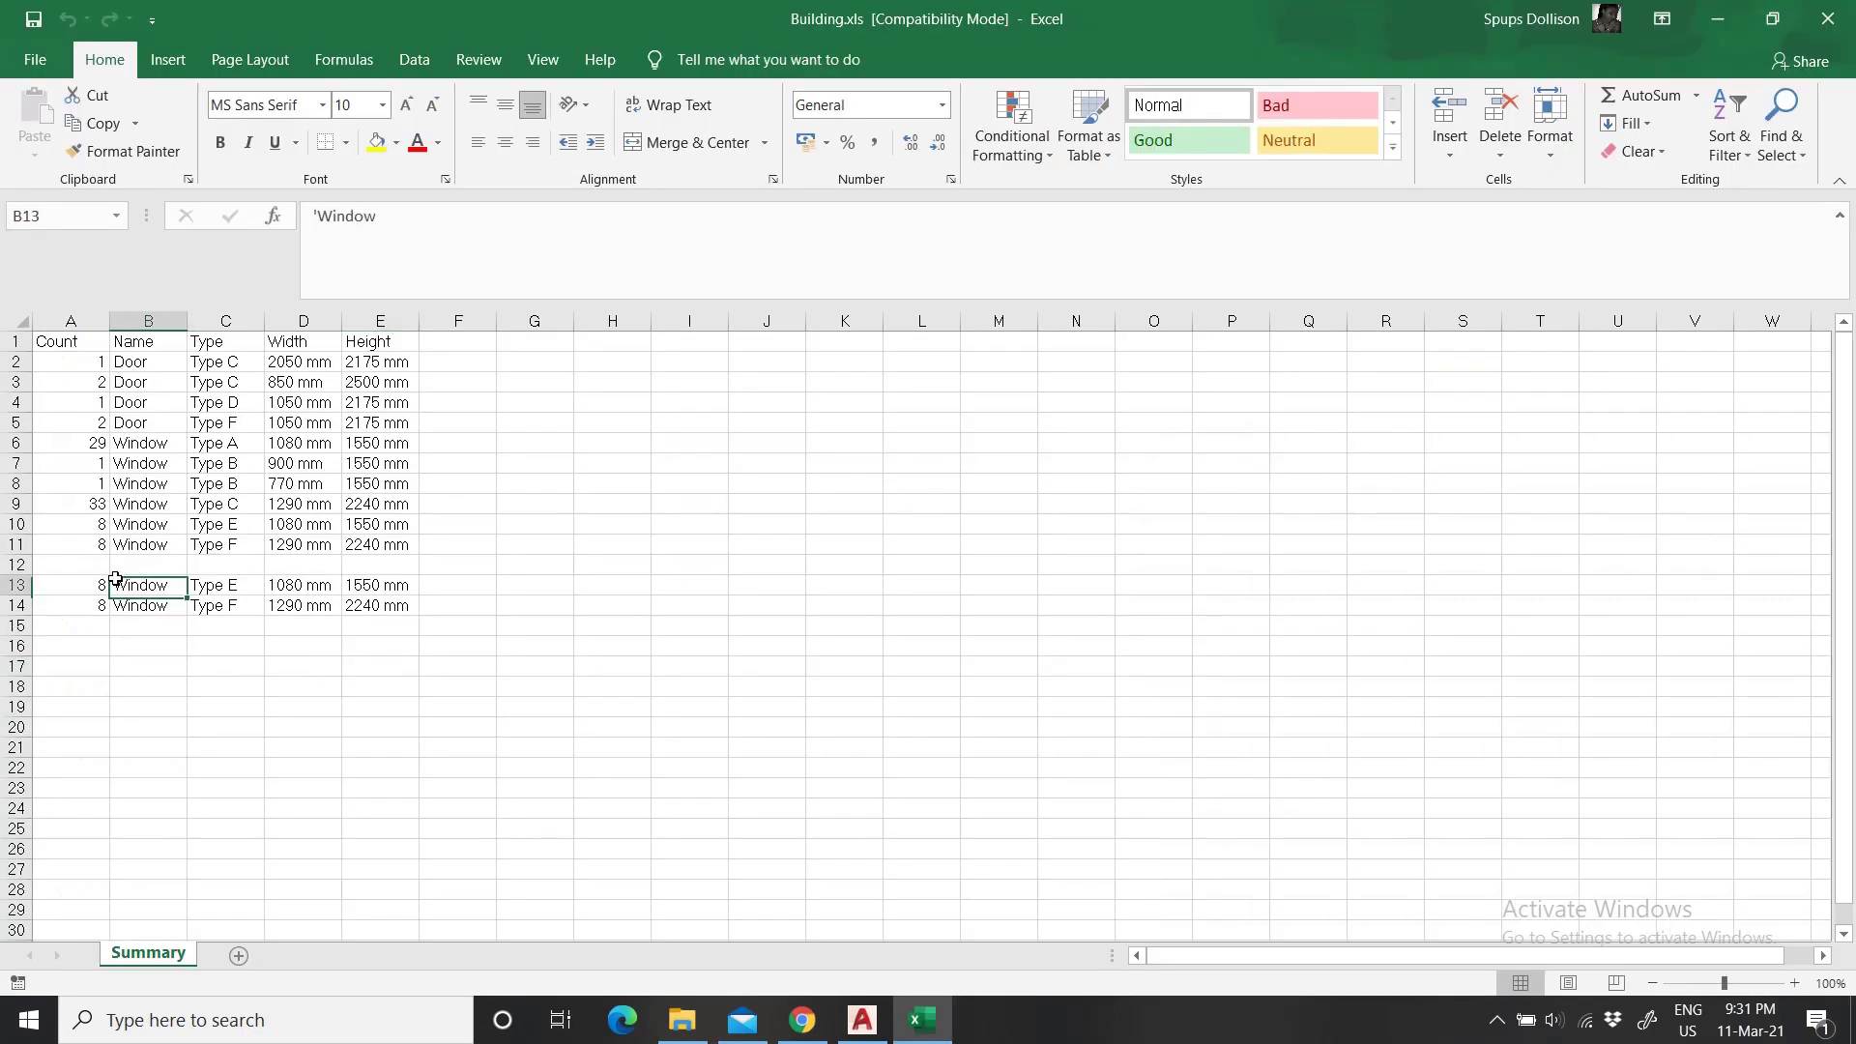
{"action": "left_click", "coordinate": [1826, 13]}
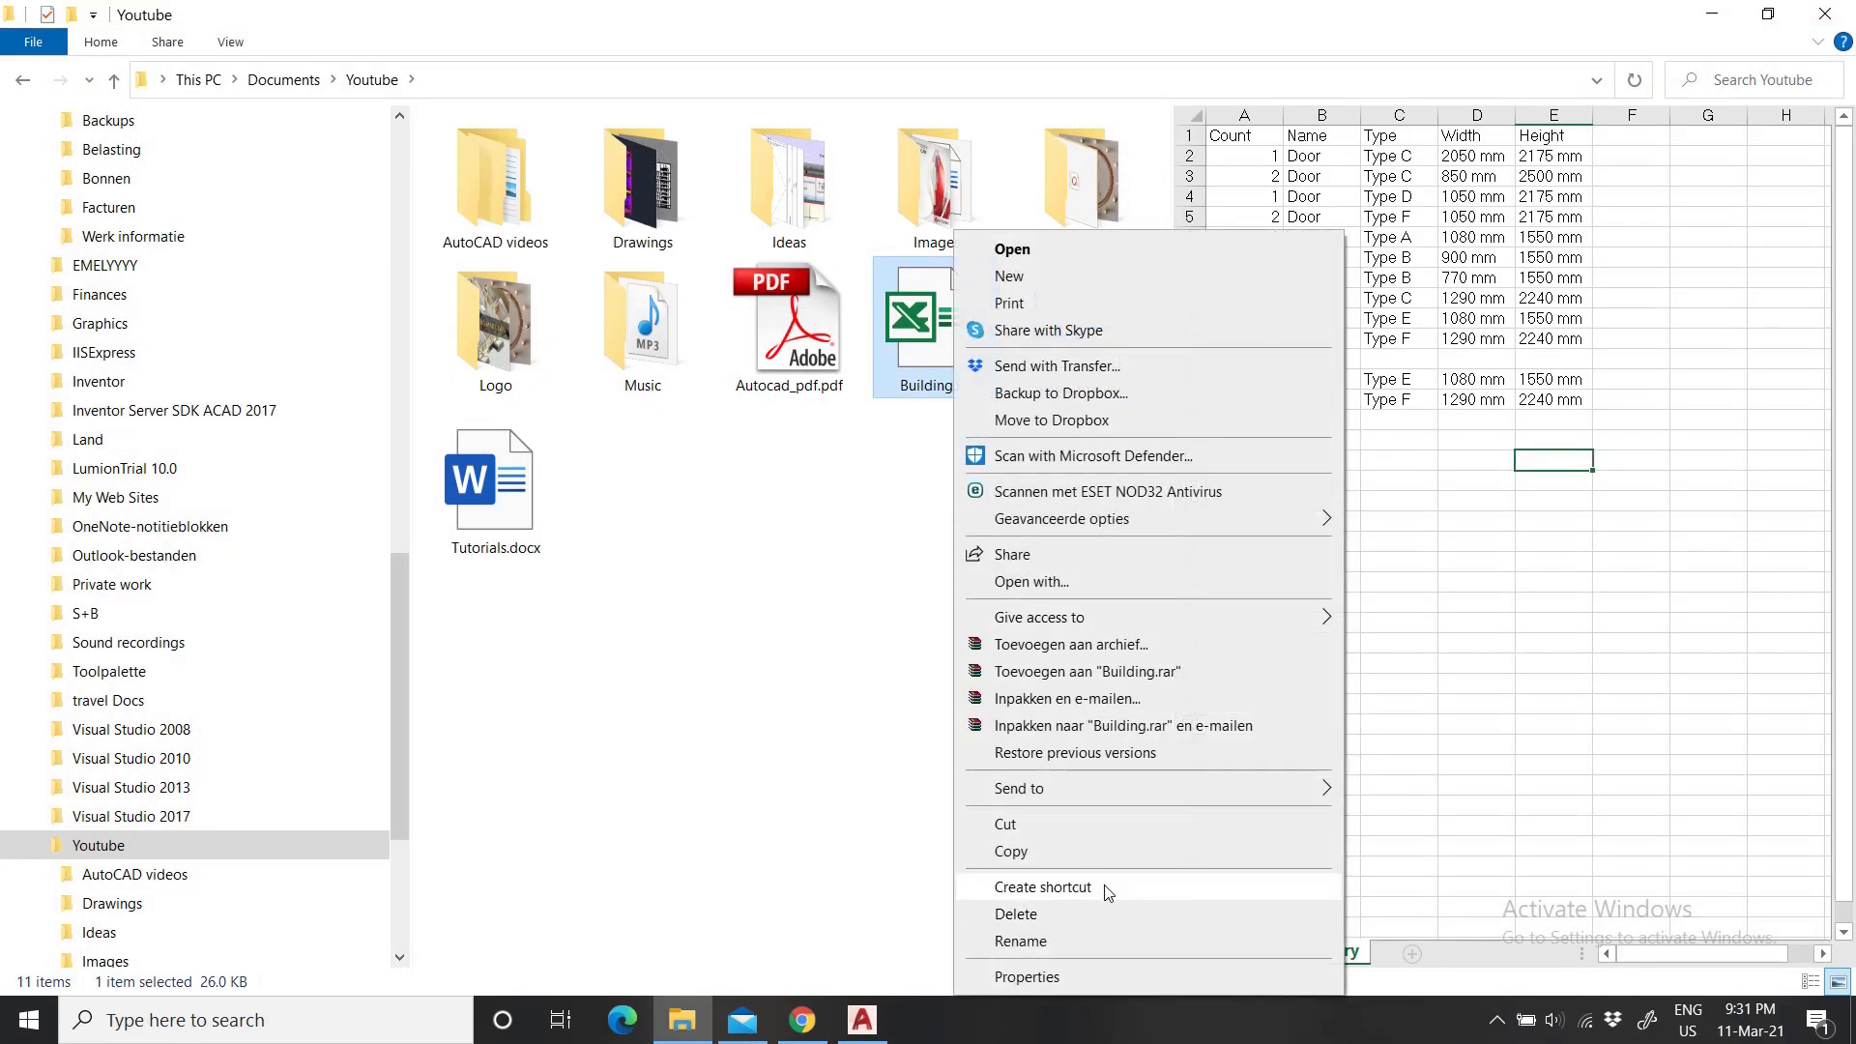
Copy the Building.xls file in File Explorer and return to the Blocks drawing in AutoCAD.
{"action": "left_click", "coordinate": [1011, 851]}
{"action": "left_click", "coordinate": [862, 1020]}
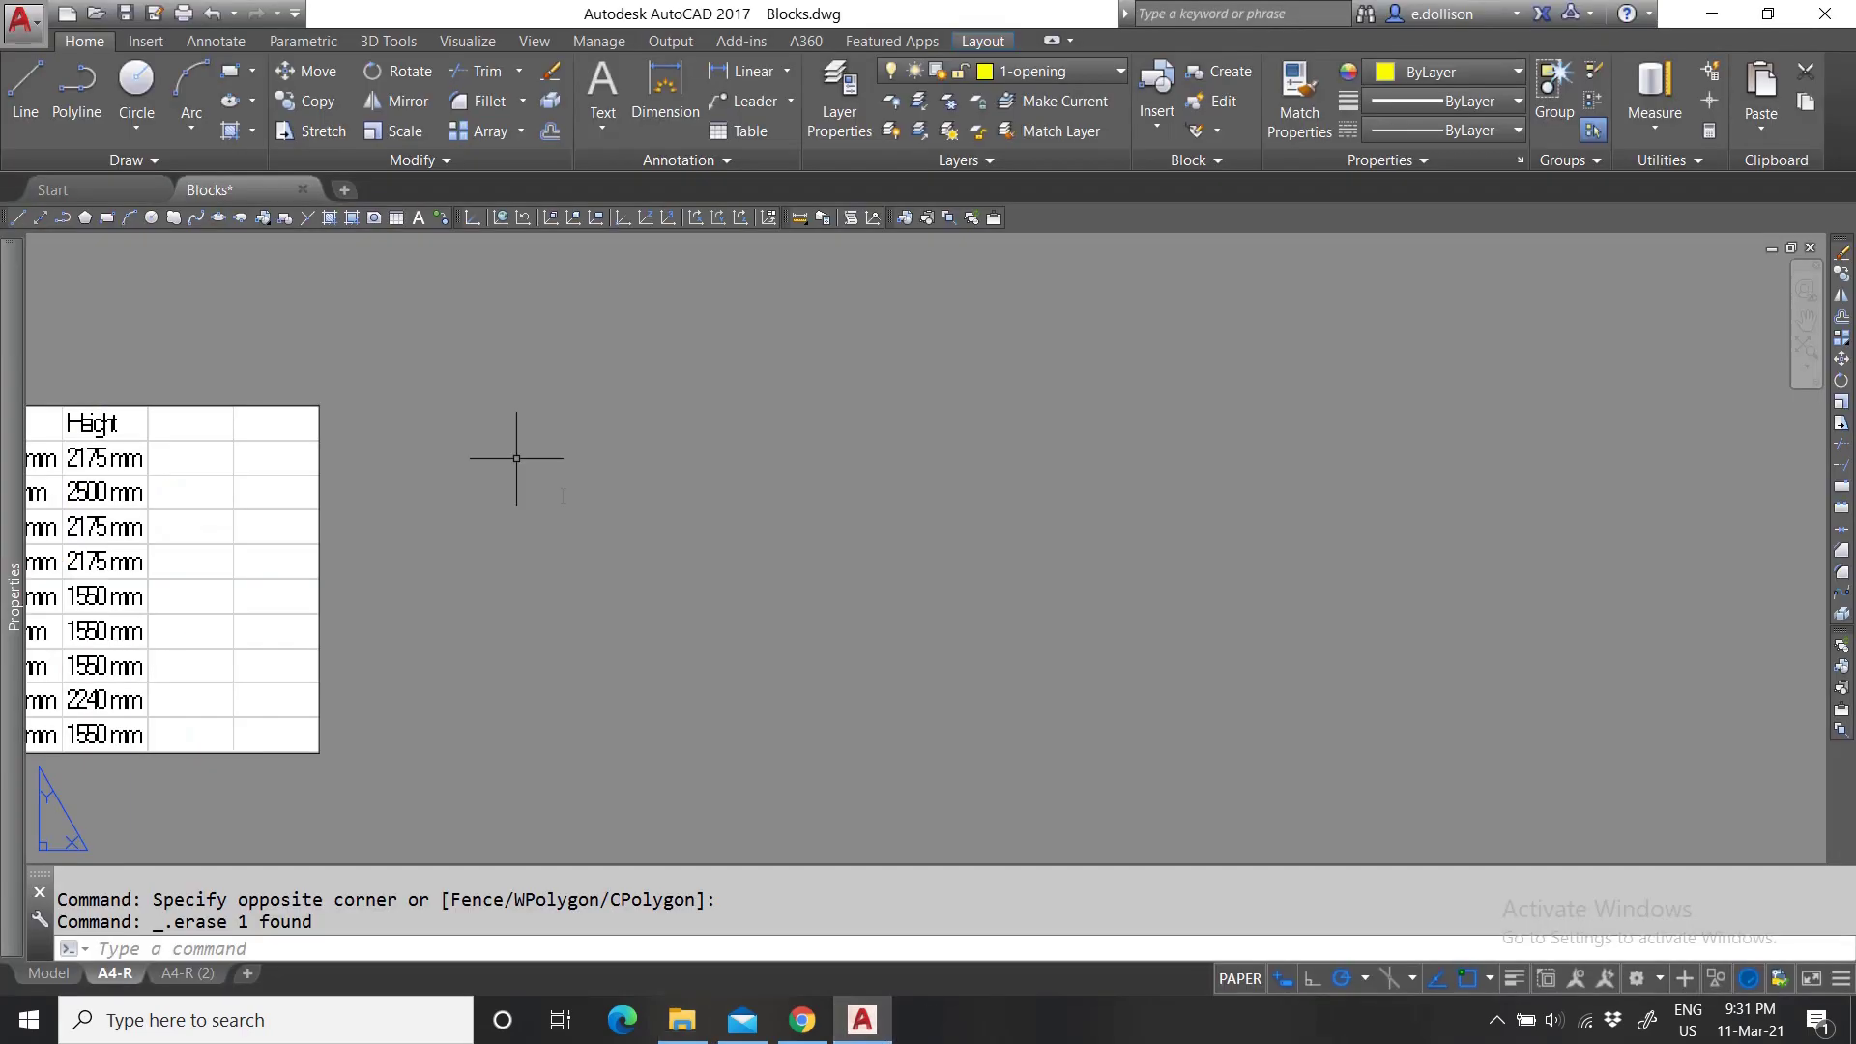
{"action": "key", "text": "Escape"}
Use Paste Special with Paste Link to place Building.xls as a Microsoft Excel 97-2003 Worksheet beside the original table.
{"action": "left_click", "coordinate": [1767, 124]}
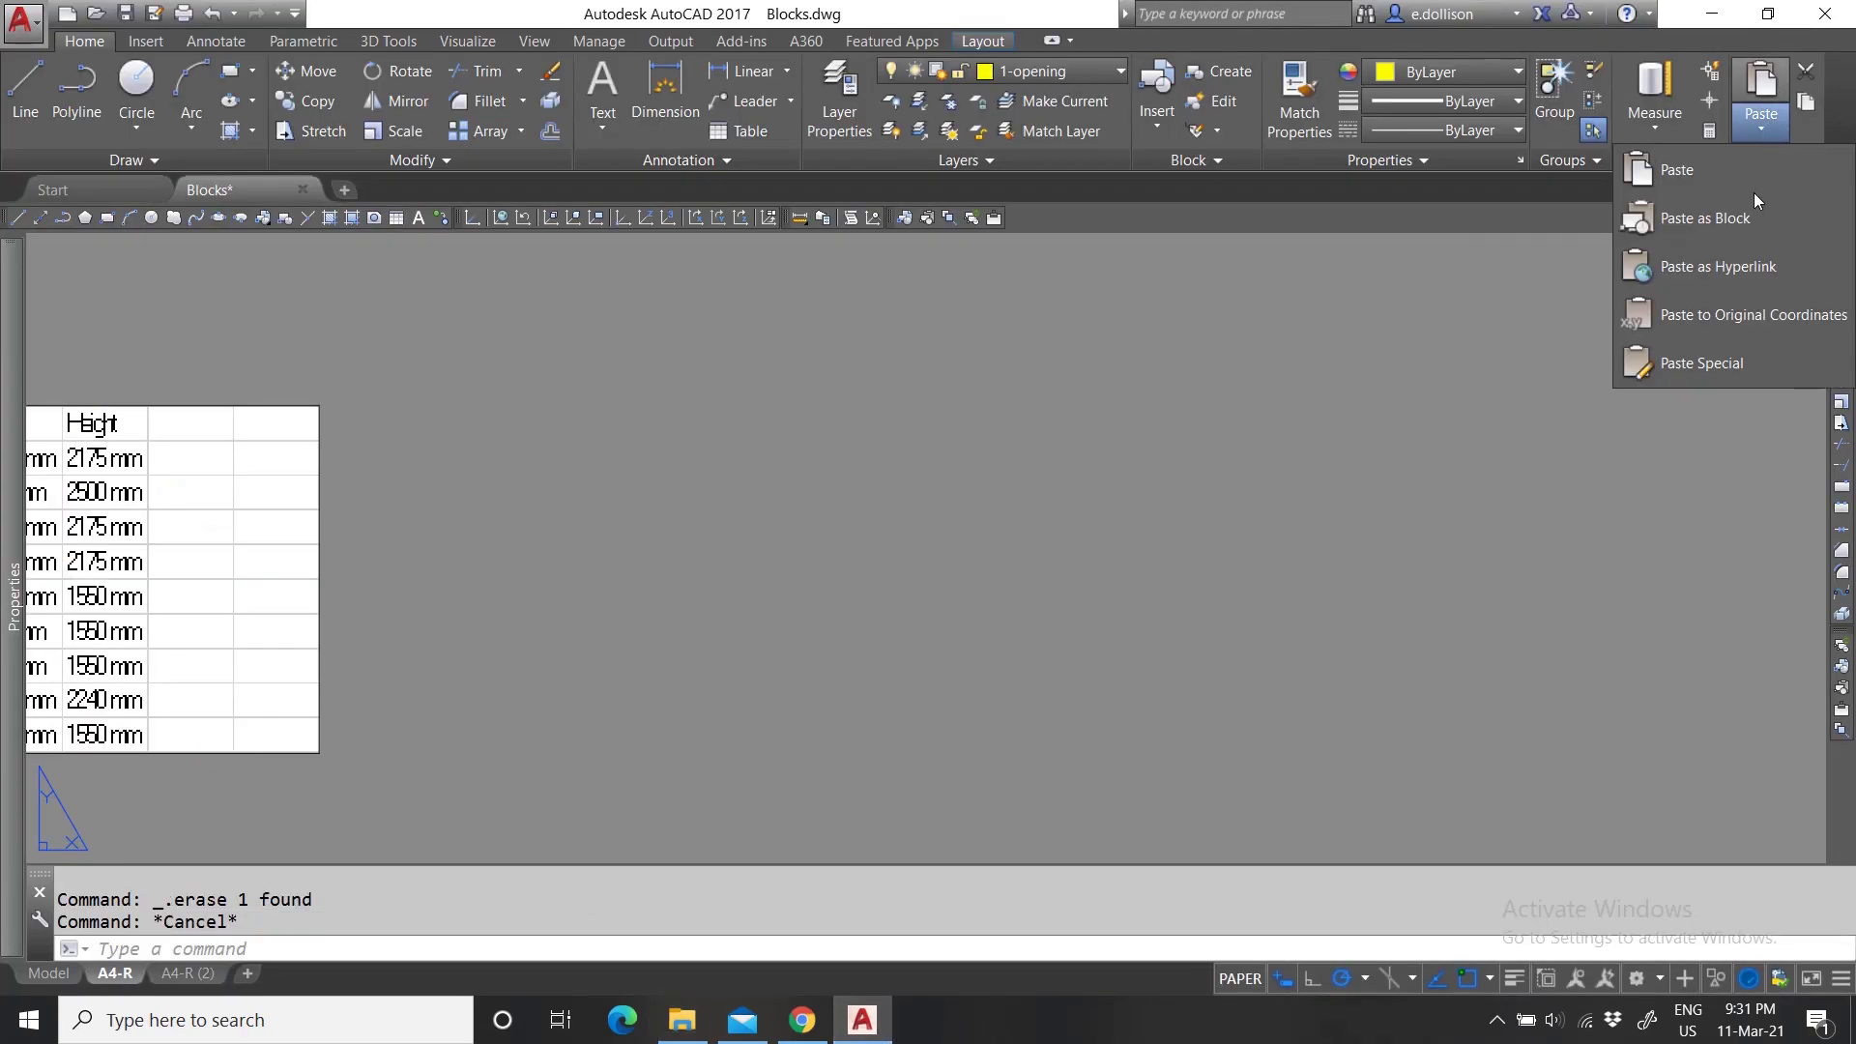
{"action": "left_click", "coordinate": [1701, 359]}
{"action": "left_click", "coordinate": [716, 517]}
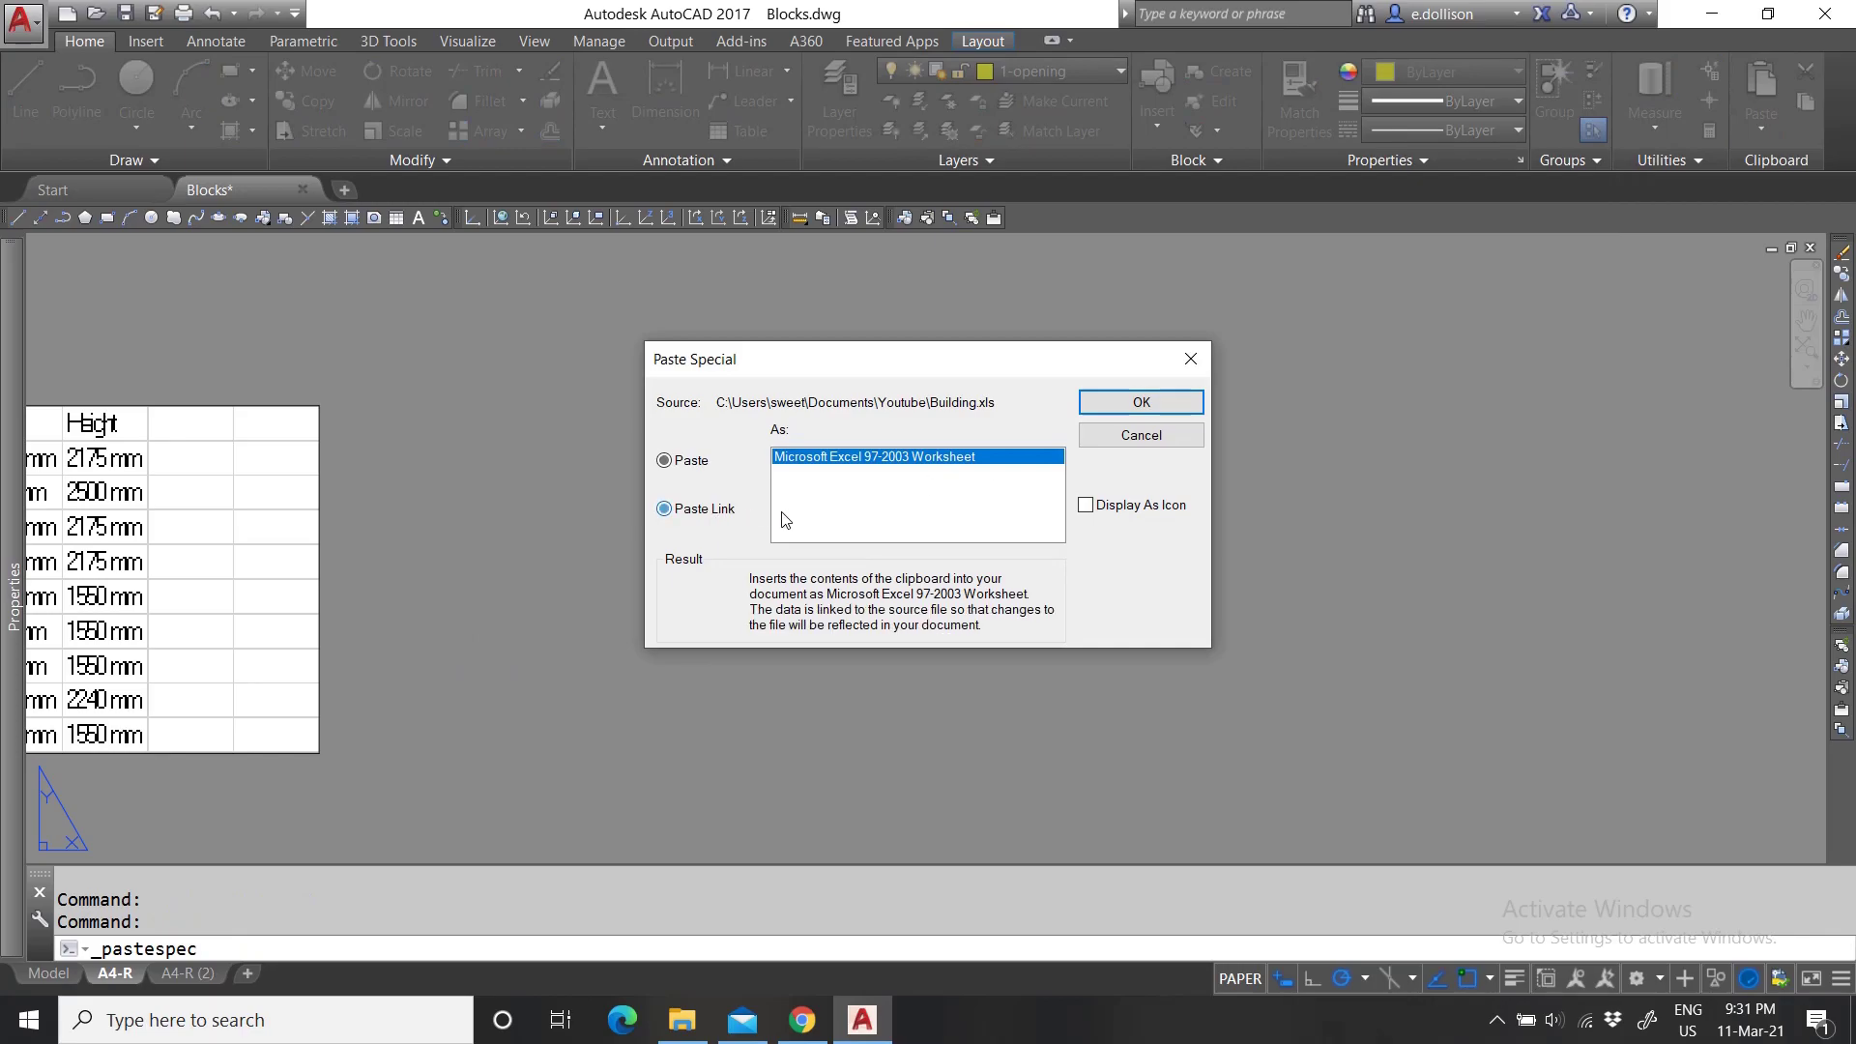
{"action": "left_click", "coordinate": [1106, 409]}
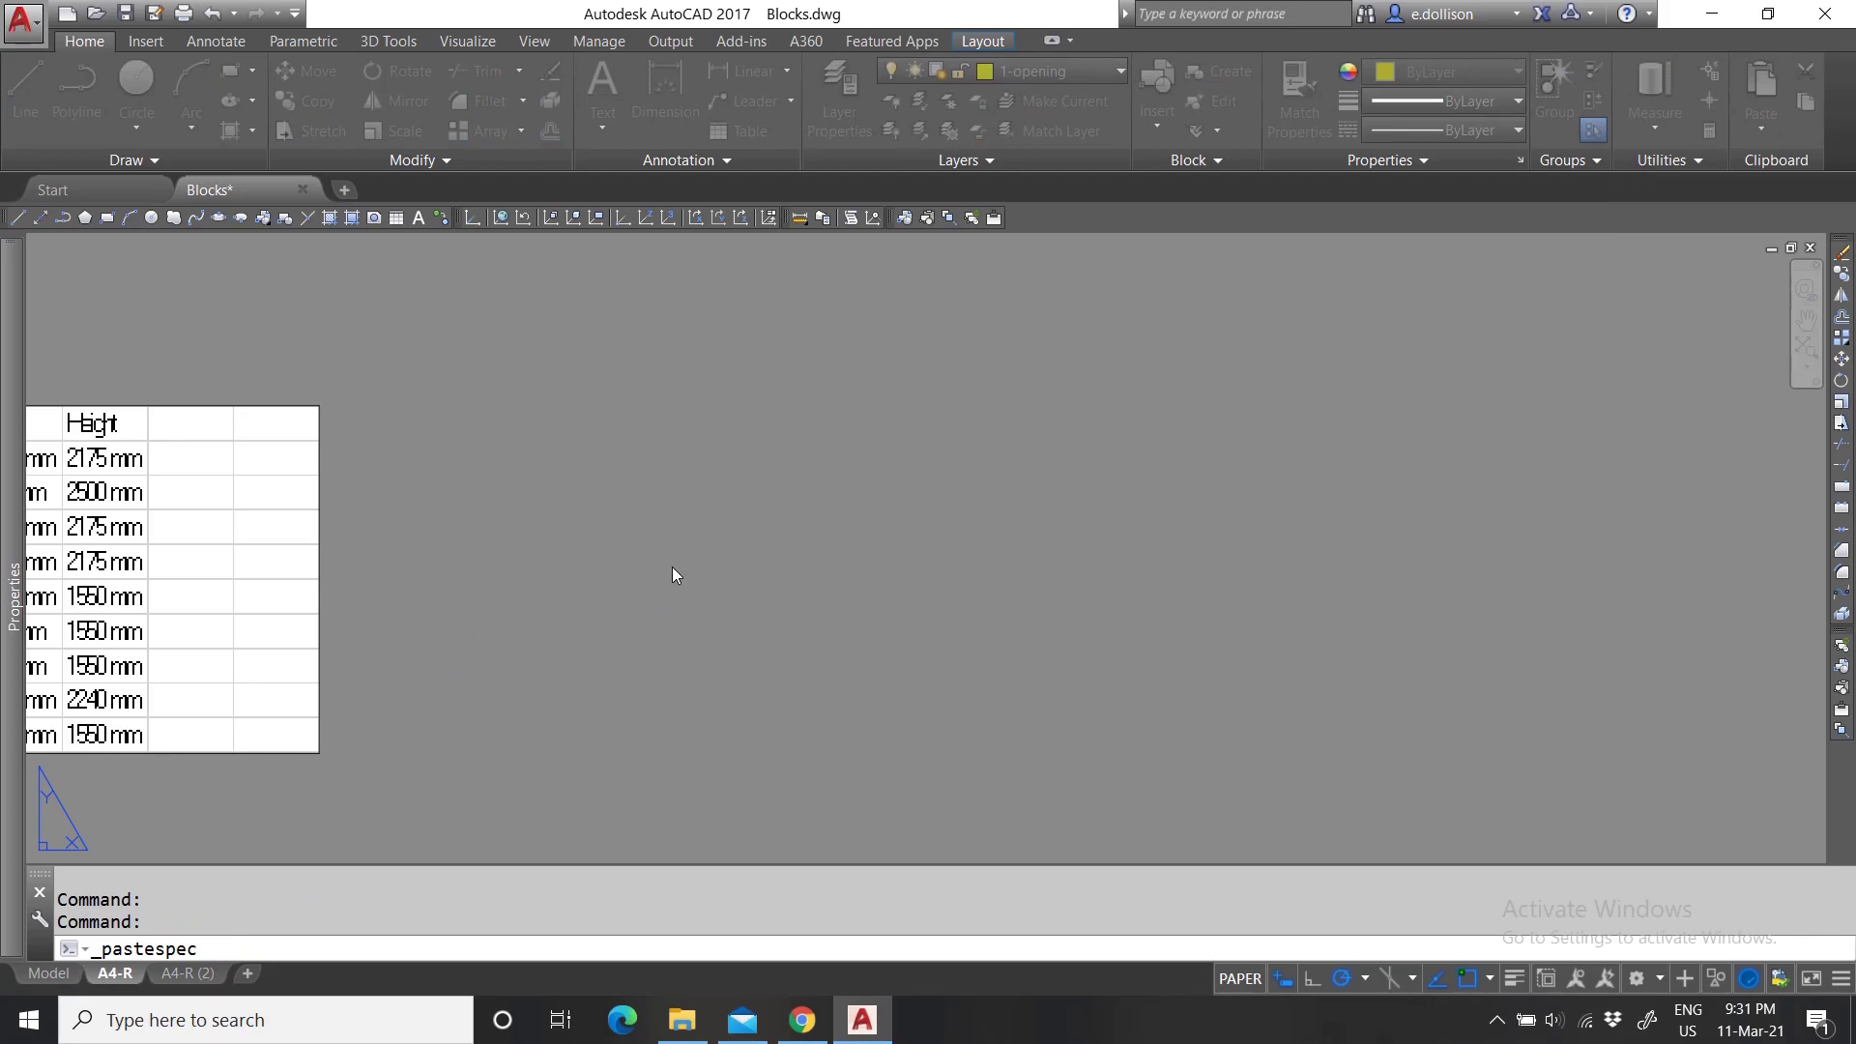
{"action": "scroll", "coordinate": [812, 603], "scroll_direction": "down", "scroll_amount": 6}
{"action": "scroll", "coordinate": [773, 642], "scroll_direction": "up", "scroll_amount": 5}
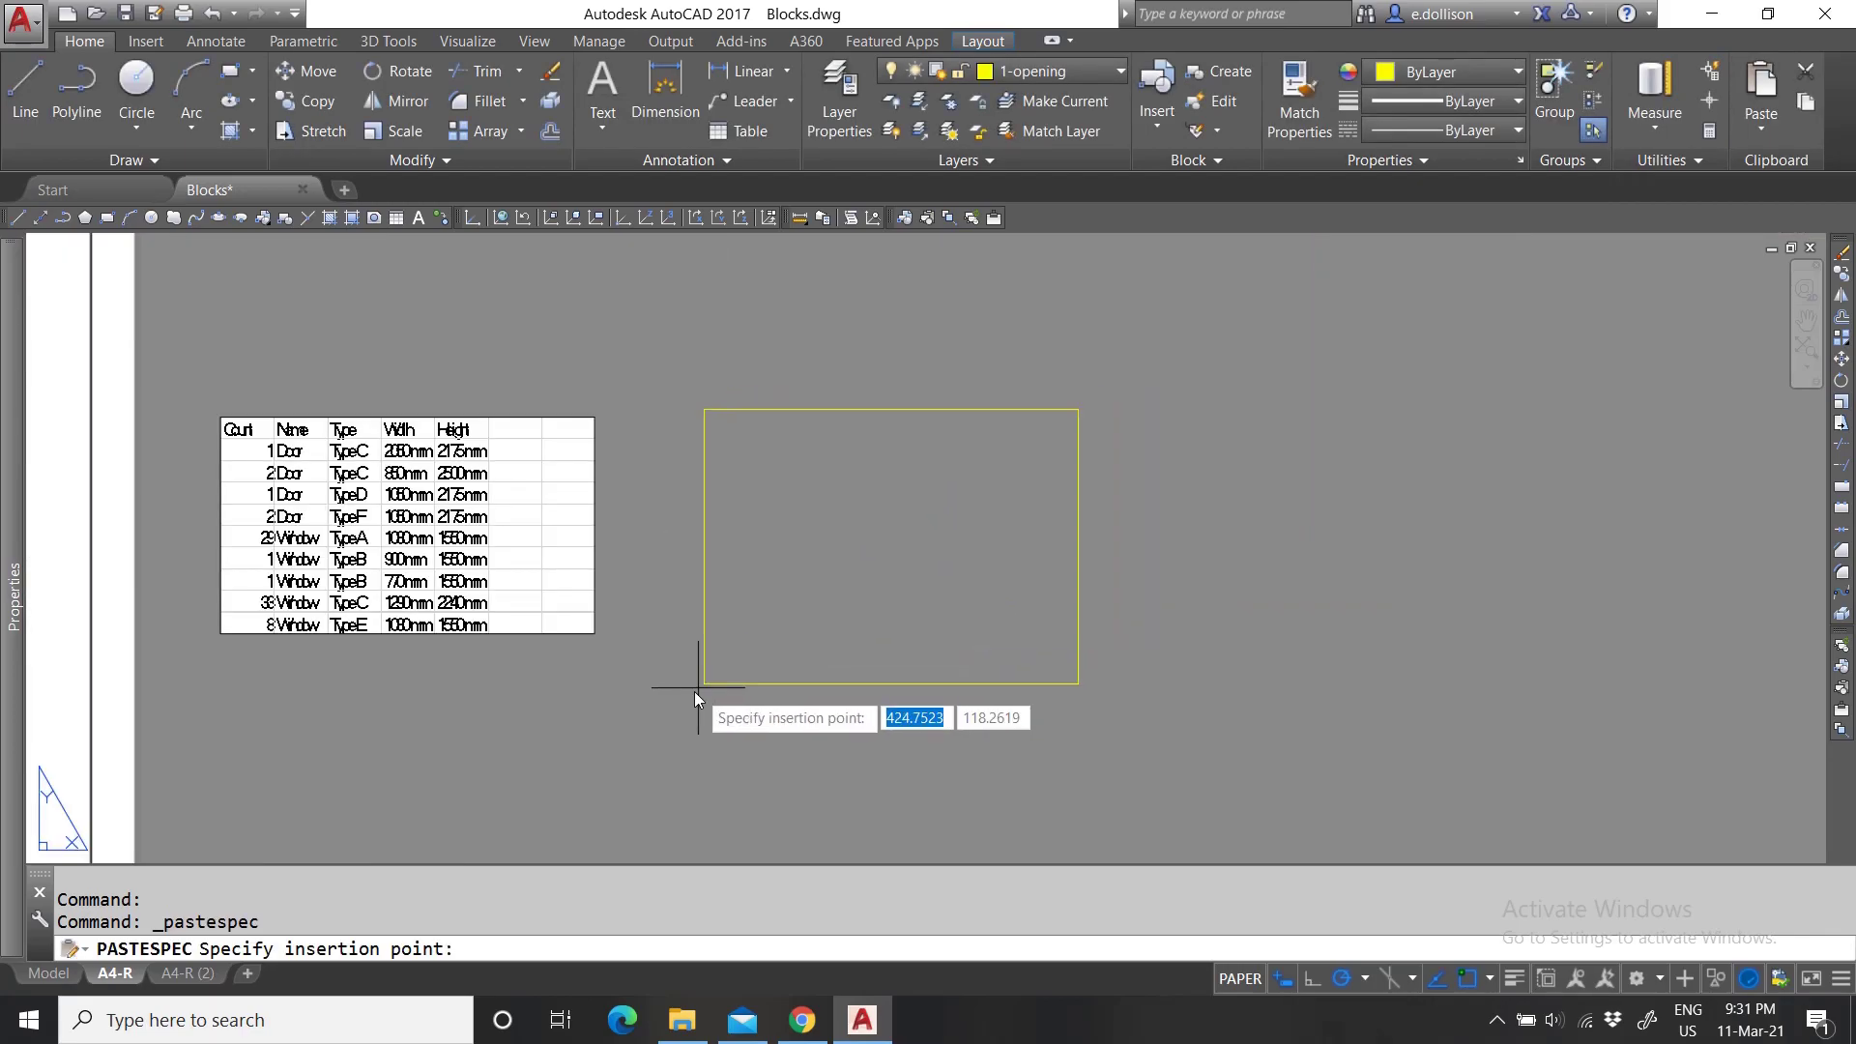
{"action": "left_click", "coordinate": [657, 686]}
{"action": "scroll", "coordinate": [846, 623], "scroll_direction": "up", "scroll_amount": 2}
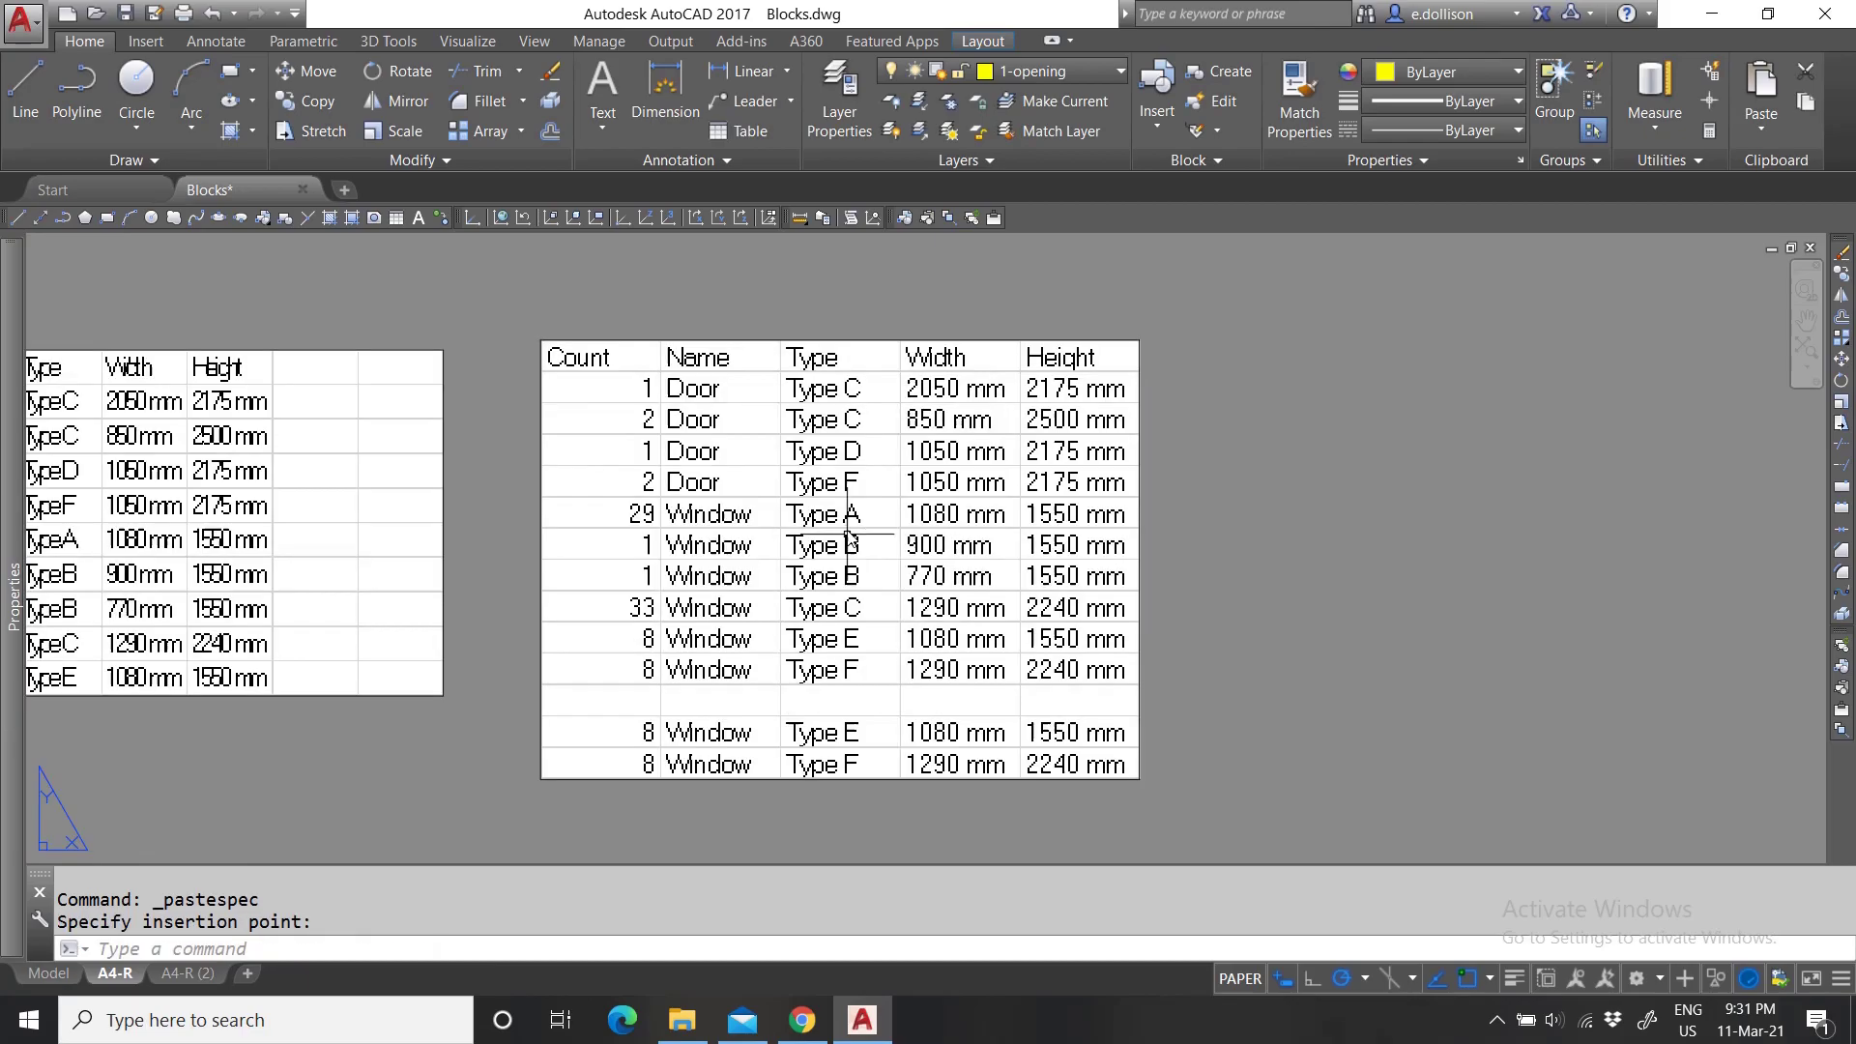
Compare the newly linked worksheet with the original table, examining the rows and text in both.
{"action": "scroll", "coordinate": [883, 638], "scroll_direction": "down", "scroll_amount": 5}
{"action": "scroll", "coordinate": [751, 628], "scroll_direction": "up", "scroll_amount": 5}
{"action": "key", "text": "Escape"}
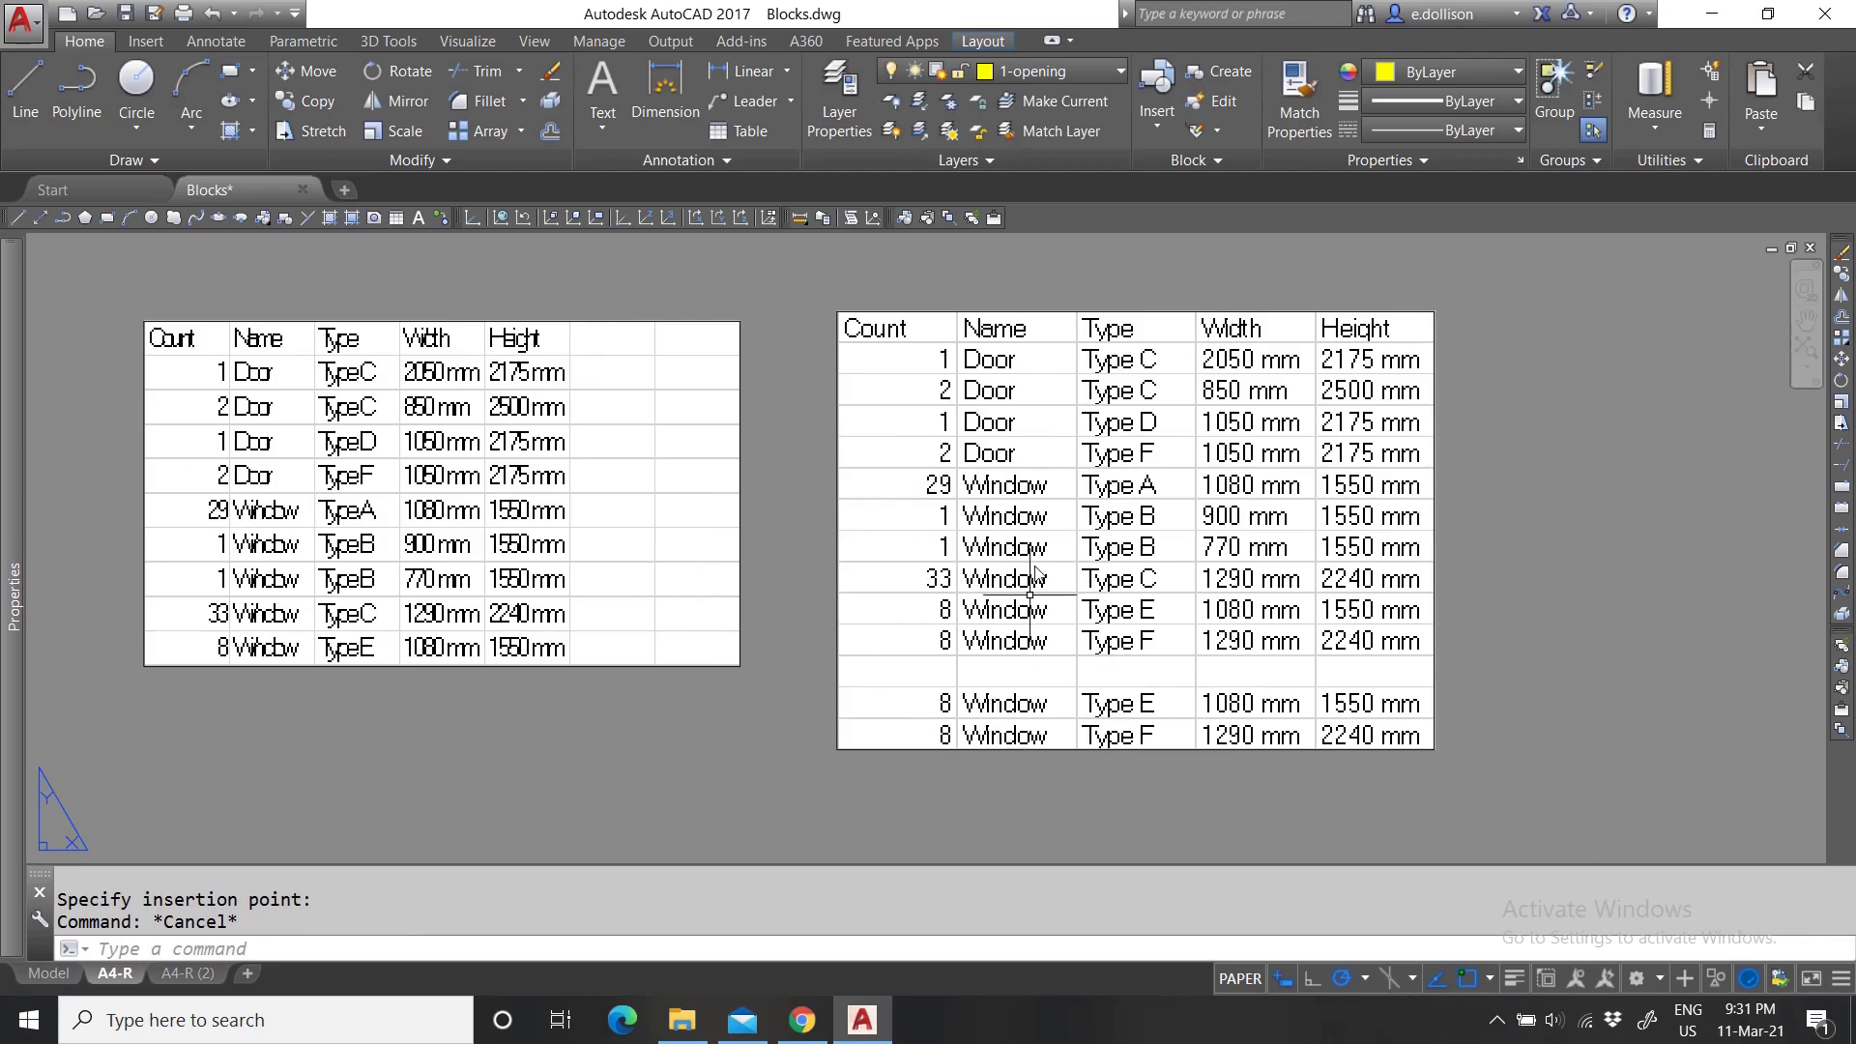
{"action": "scroll", "coordinate": [952, 686], "scroll_direction": "down", "scroll_amount": 5}
{"action": "scroll", "coordinate": [967, 638], "scroll_direction": "up", "scroll_amount": 5}
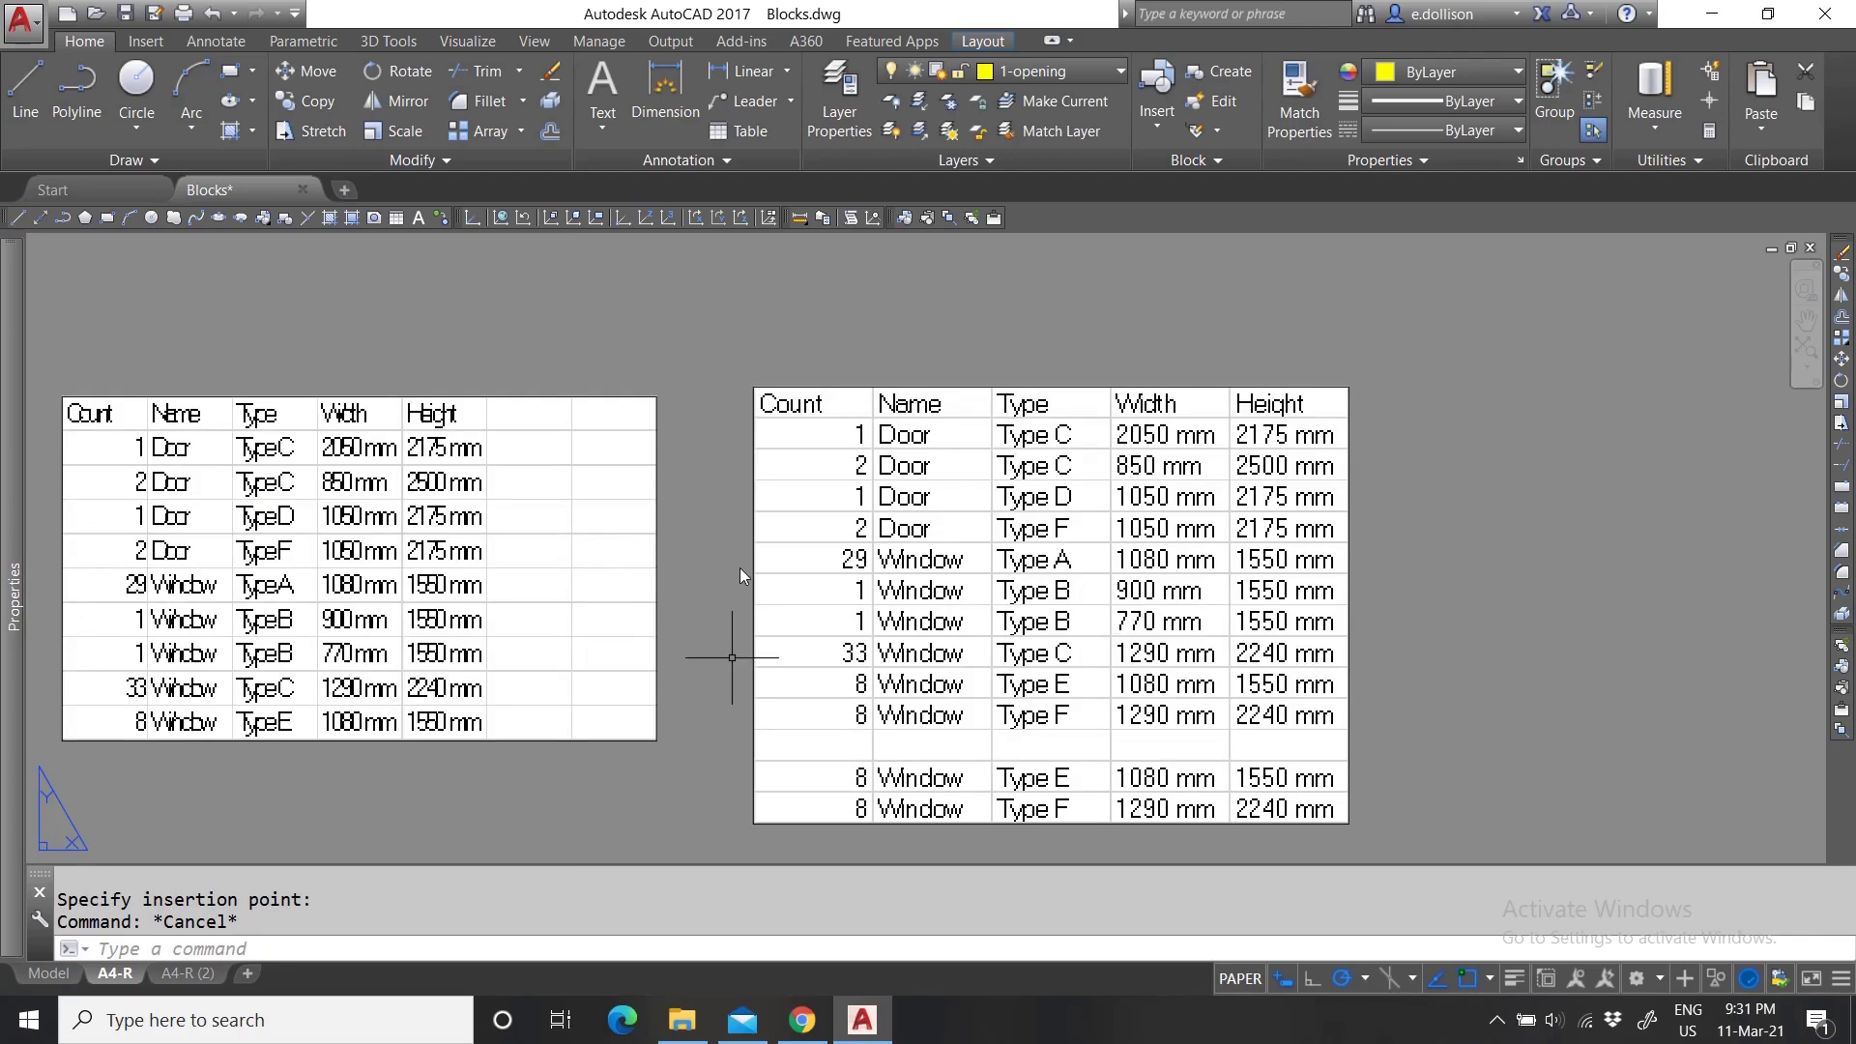
{"action": "scroll", "coordinate": [831, 517], "scroll_direction": "down", "scroll_amount": 4}
{"action": "scroll", "coordinate": [841, 522], "scroll_direction": "up", "scroll_amount": 3}
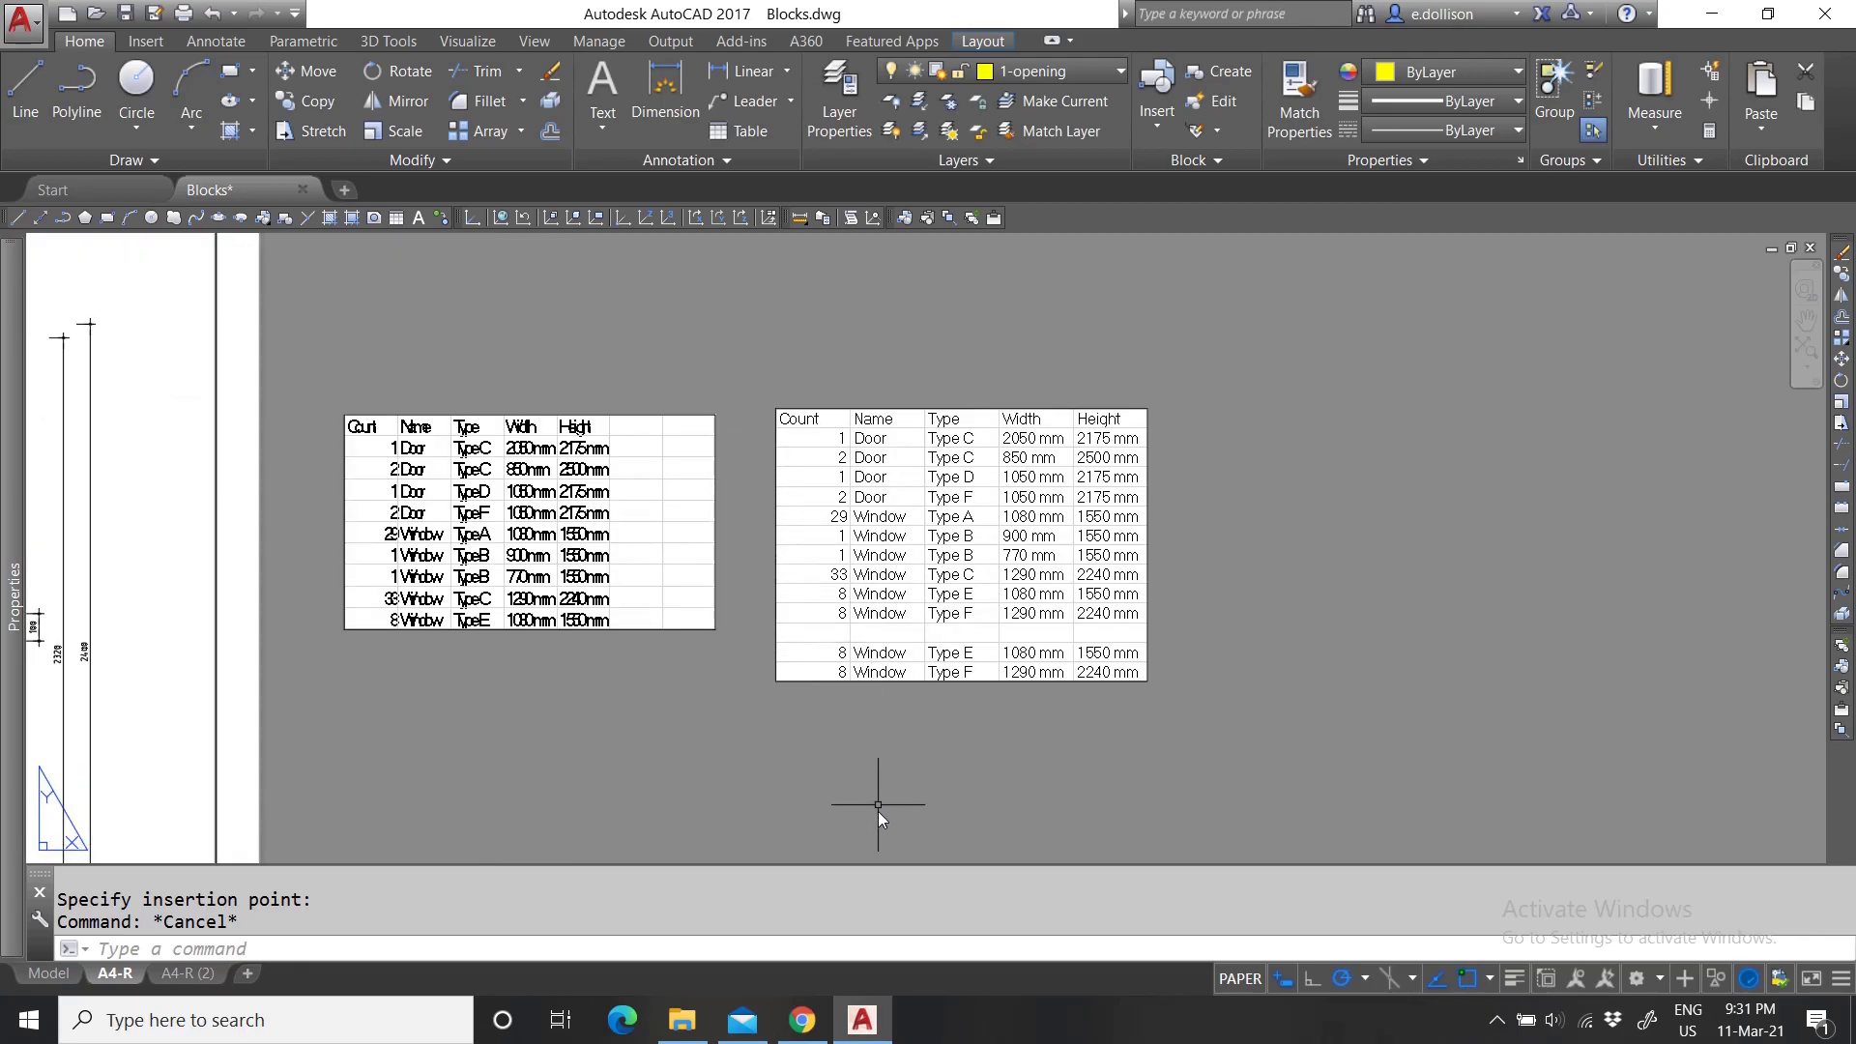
{"action": "scroll", "coordinate": [995, 488], "scroll_direction": "up", "scroll_amount": 3}
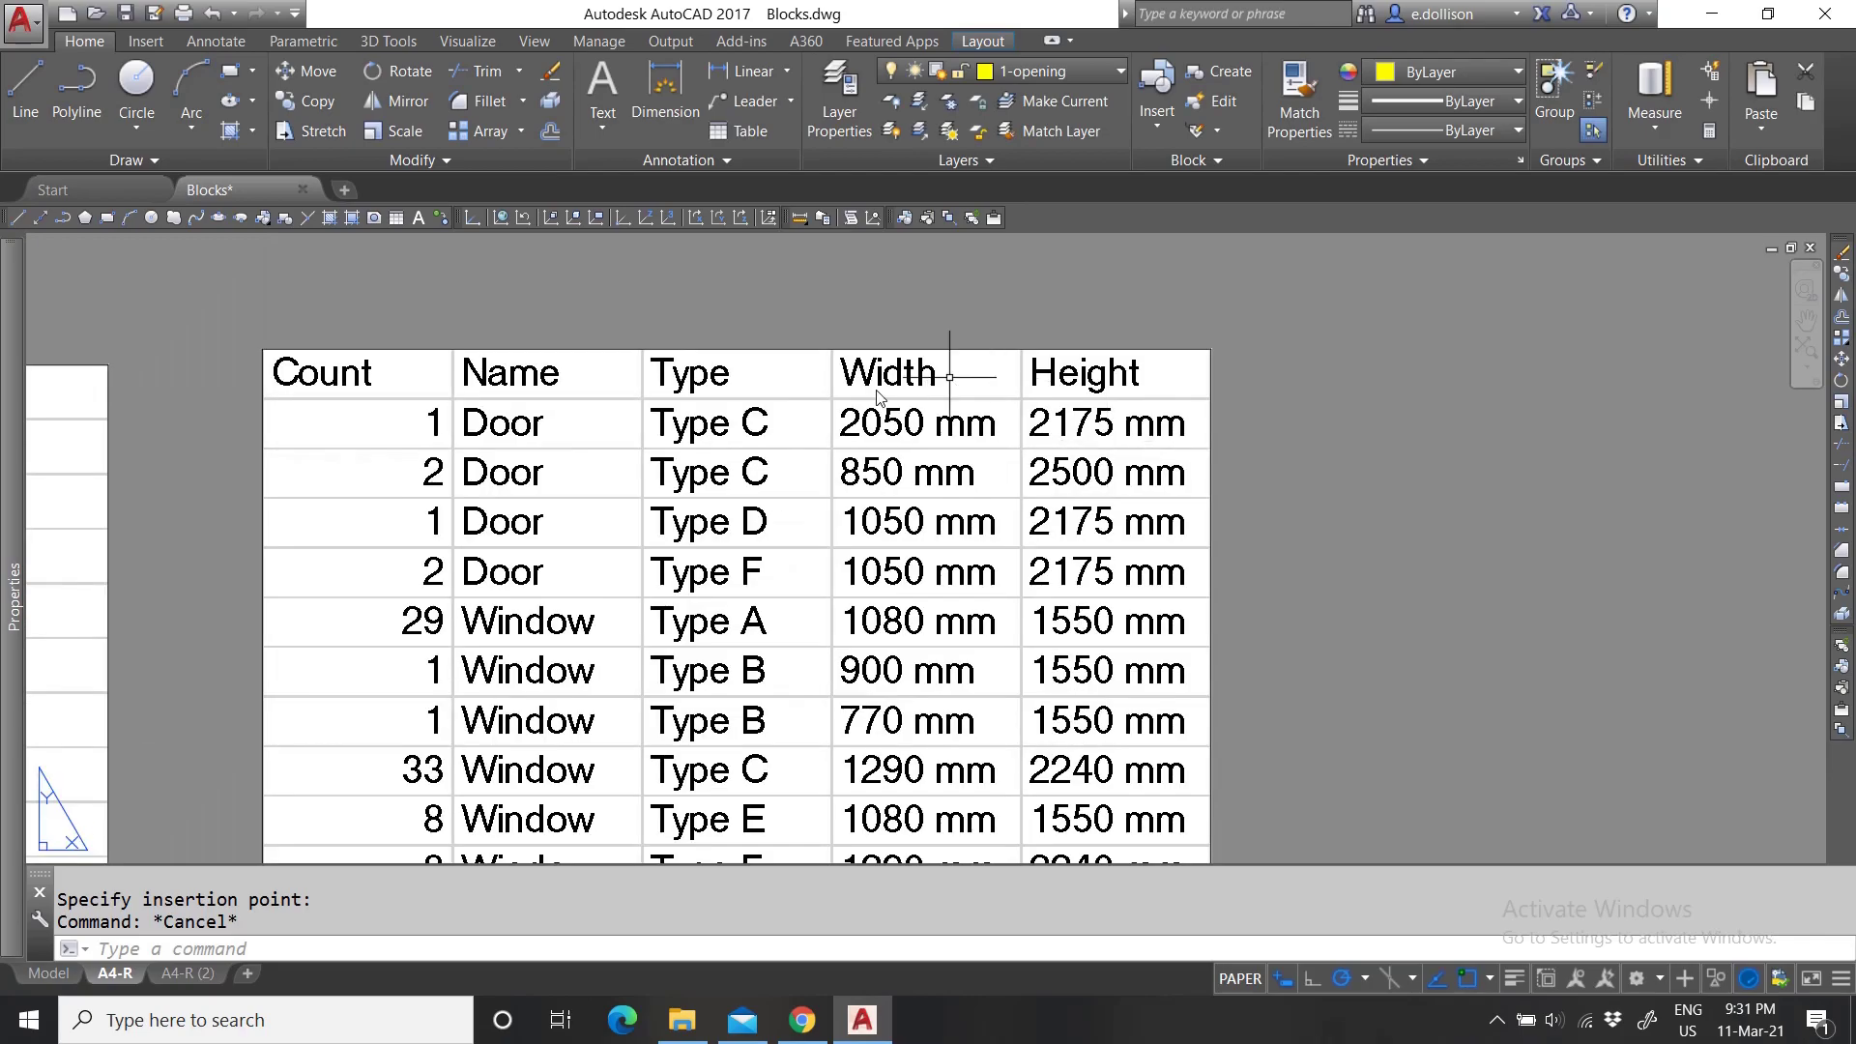
{"action": "scroll", "coordinate": [925, 650], "scroll_direction": "down", "scroll_amount": 2}
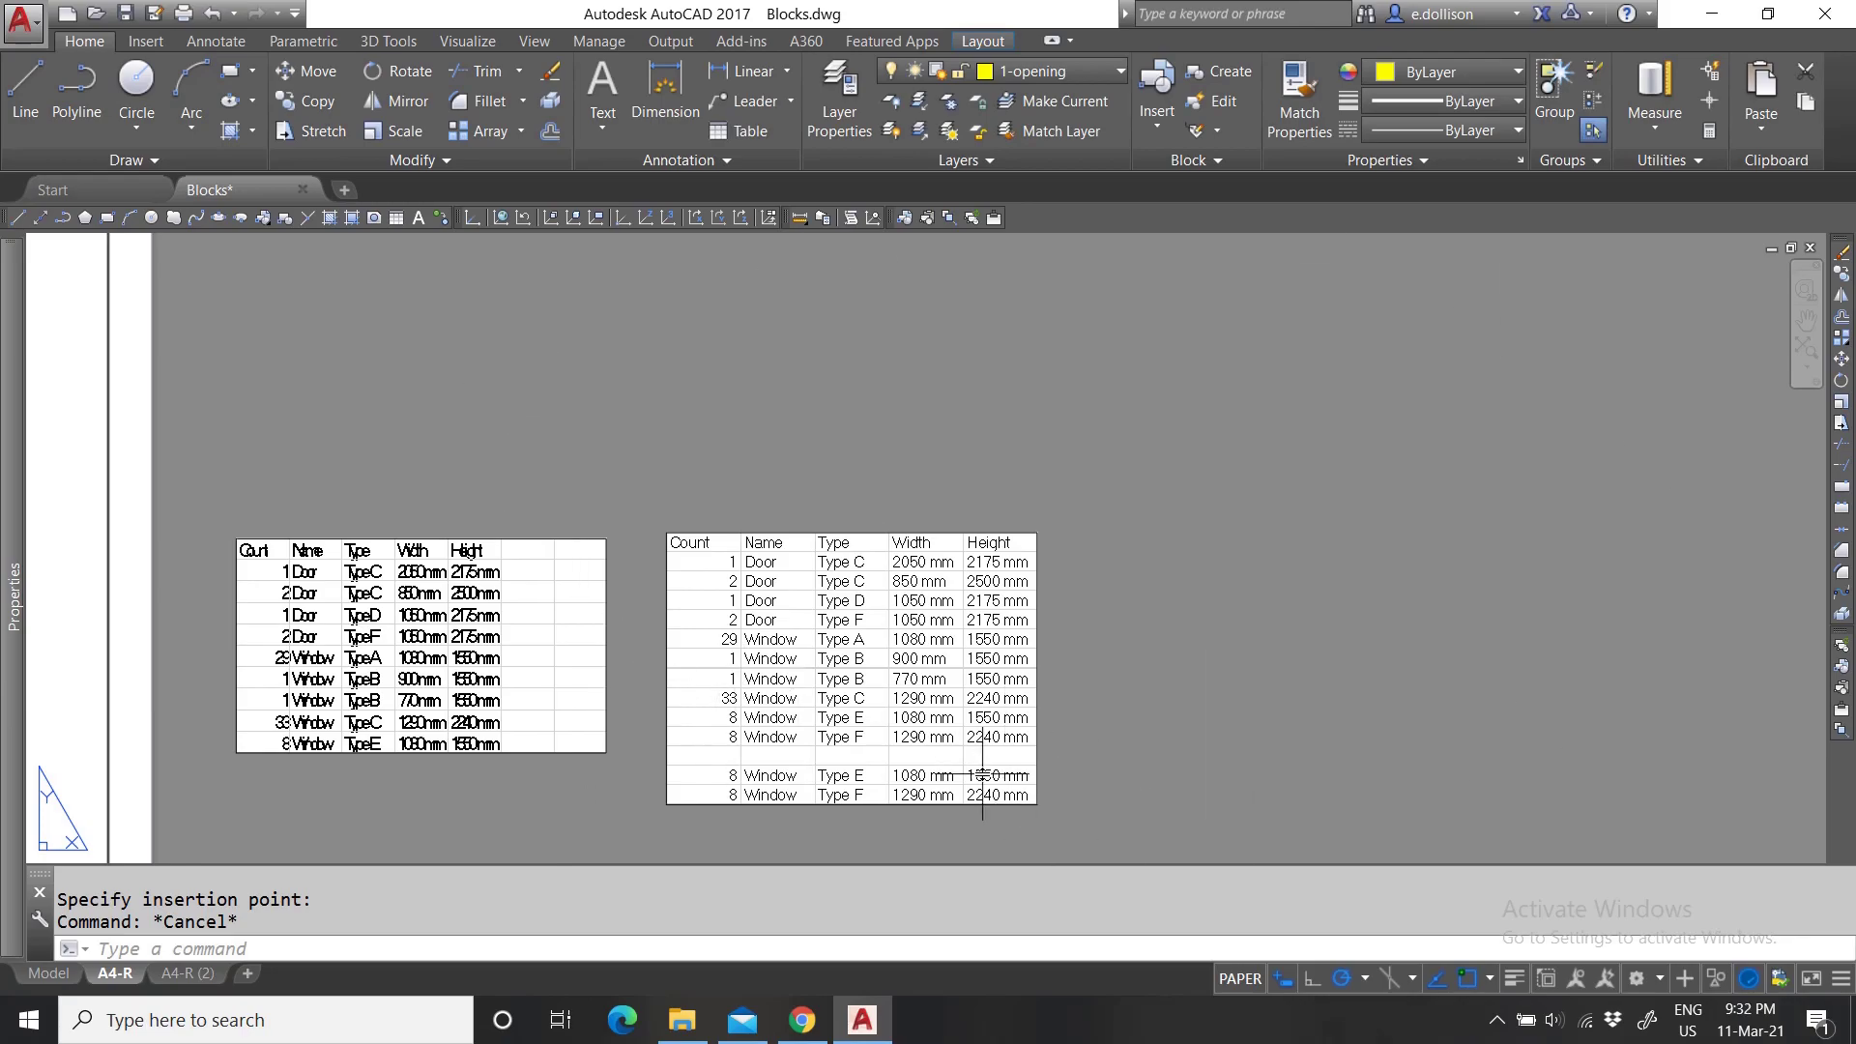
{"action": "scroll", "coordinate": [980, 768], "scroll_direction": "up", "scroll_amount": 2}
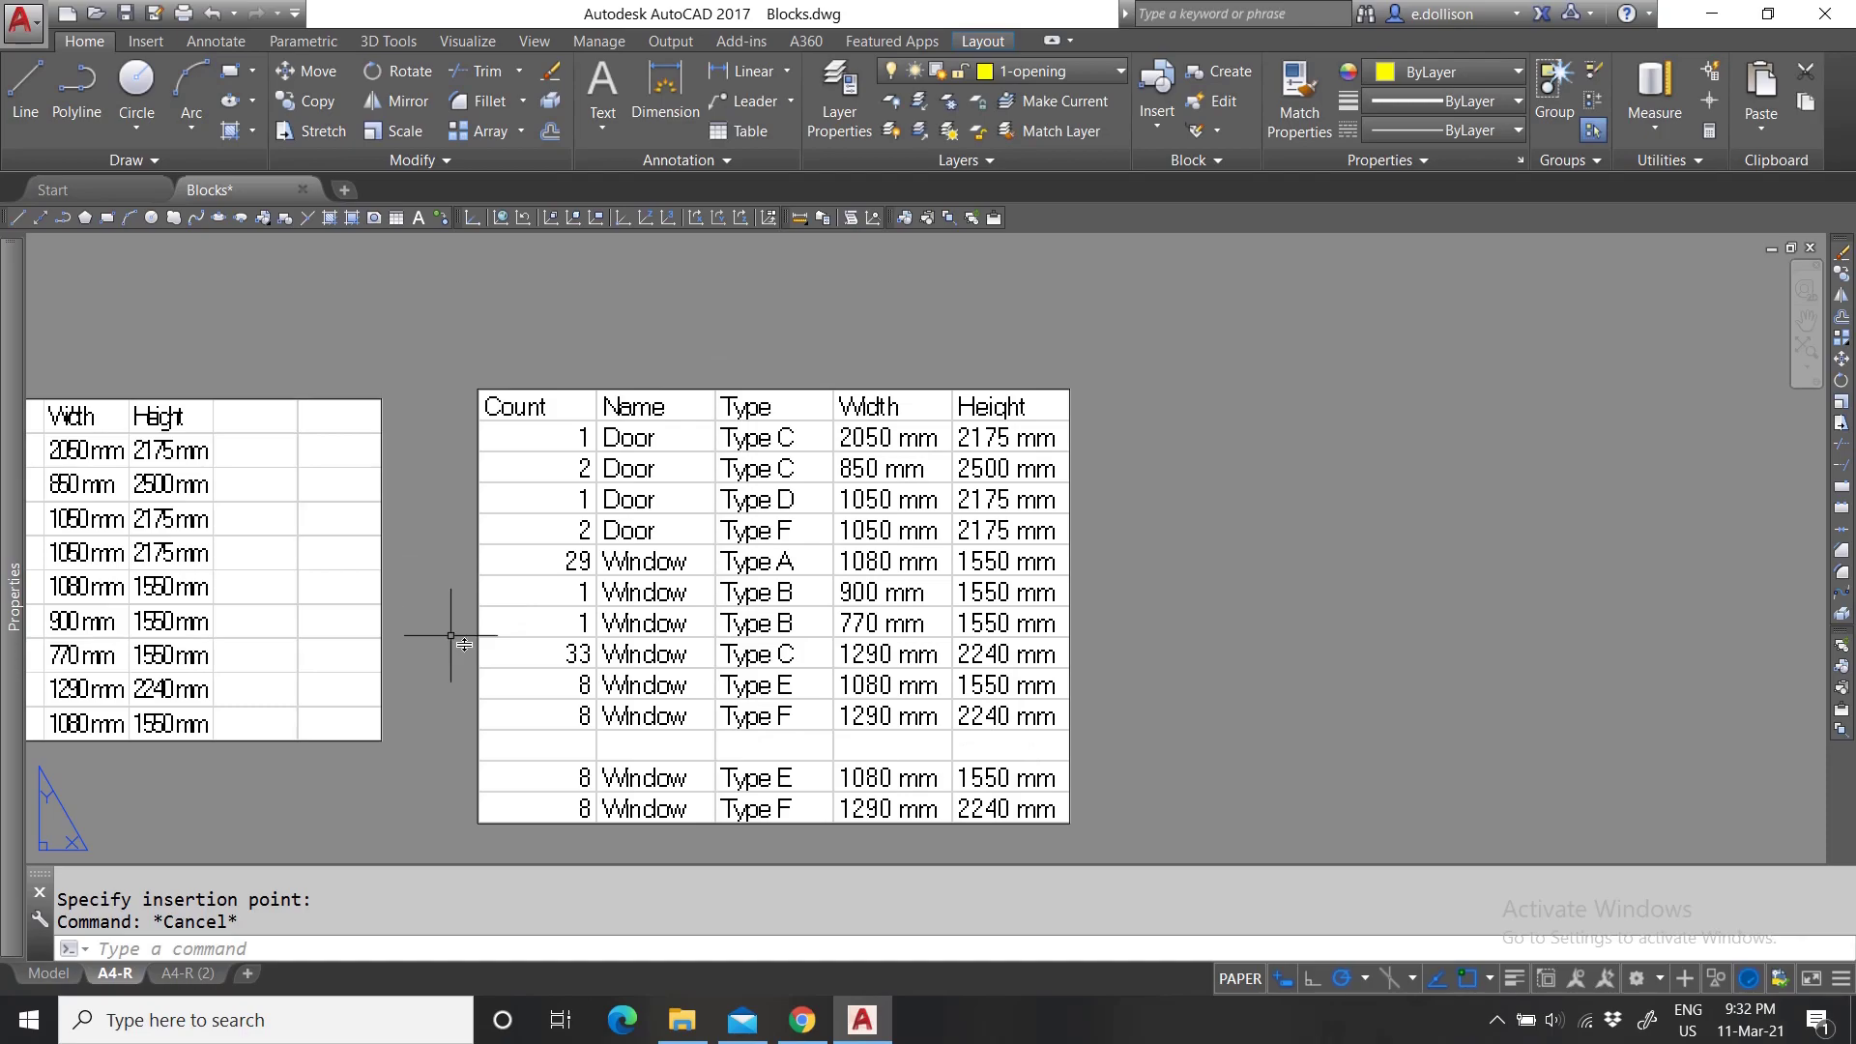
{"action": "scroll", "coordinate": [967, 488], "scroll_direction": "down", "scroll_amount": 4}
{"action": "scroll", "coordinate": [928, 473], "scroll_direction": "up", "scroll_amount": 4}
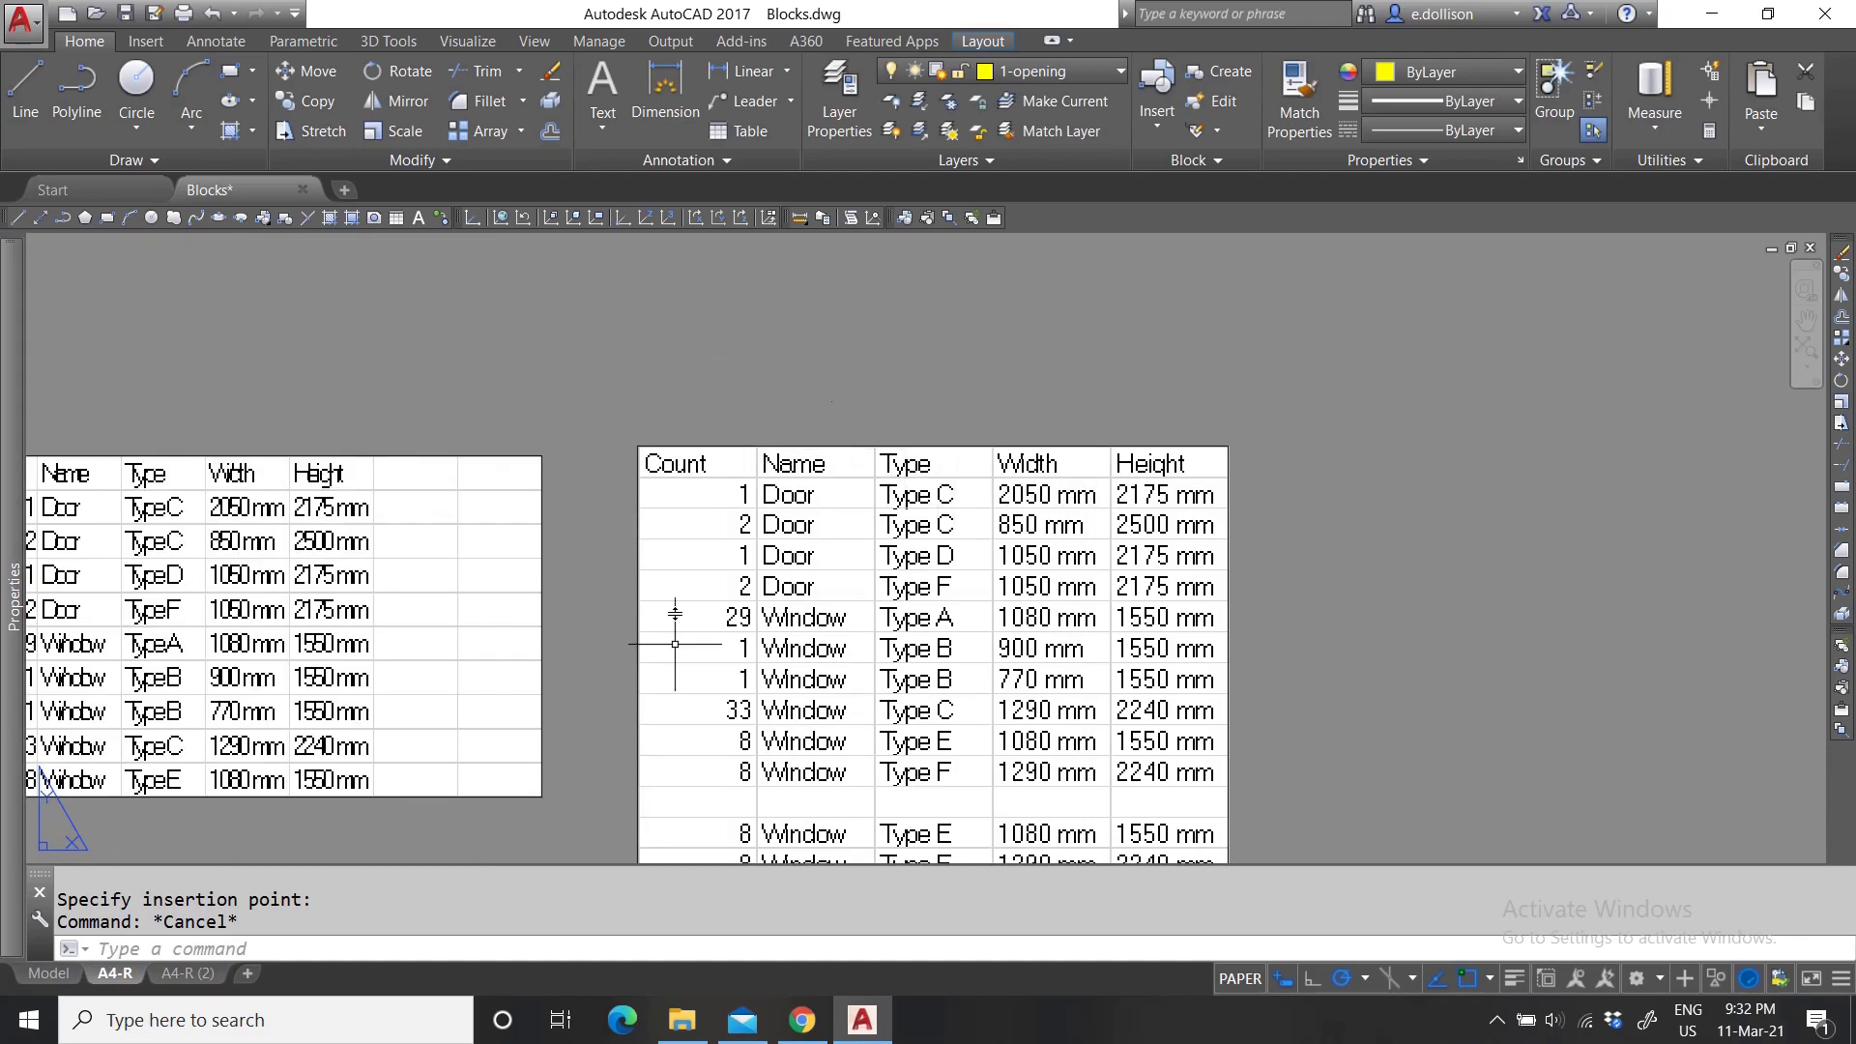
{"action": "scroll", "coordinate": [838, 567], "scroll_direction": "down", "scroll_amount": 4}
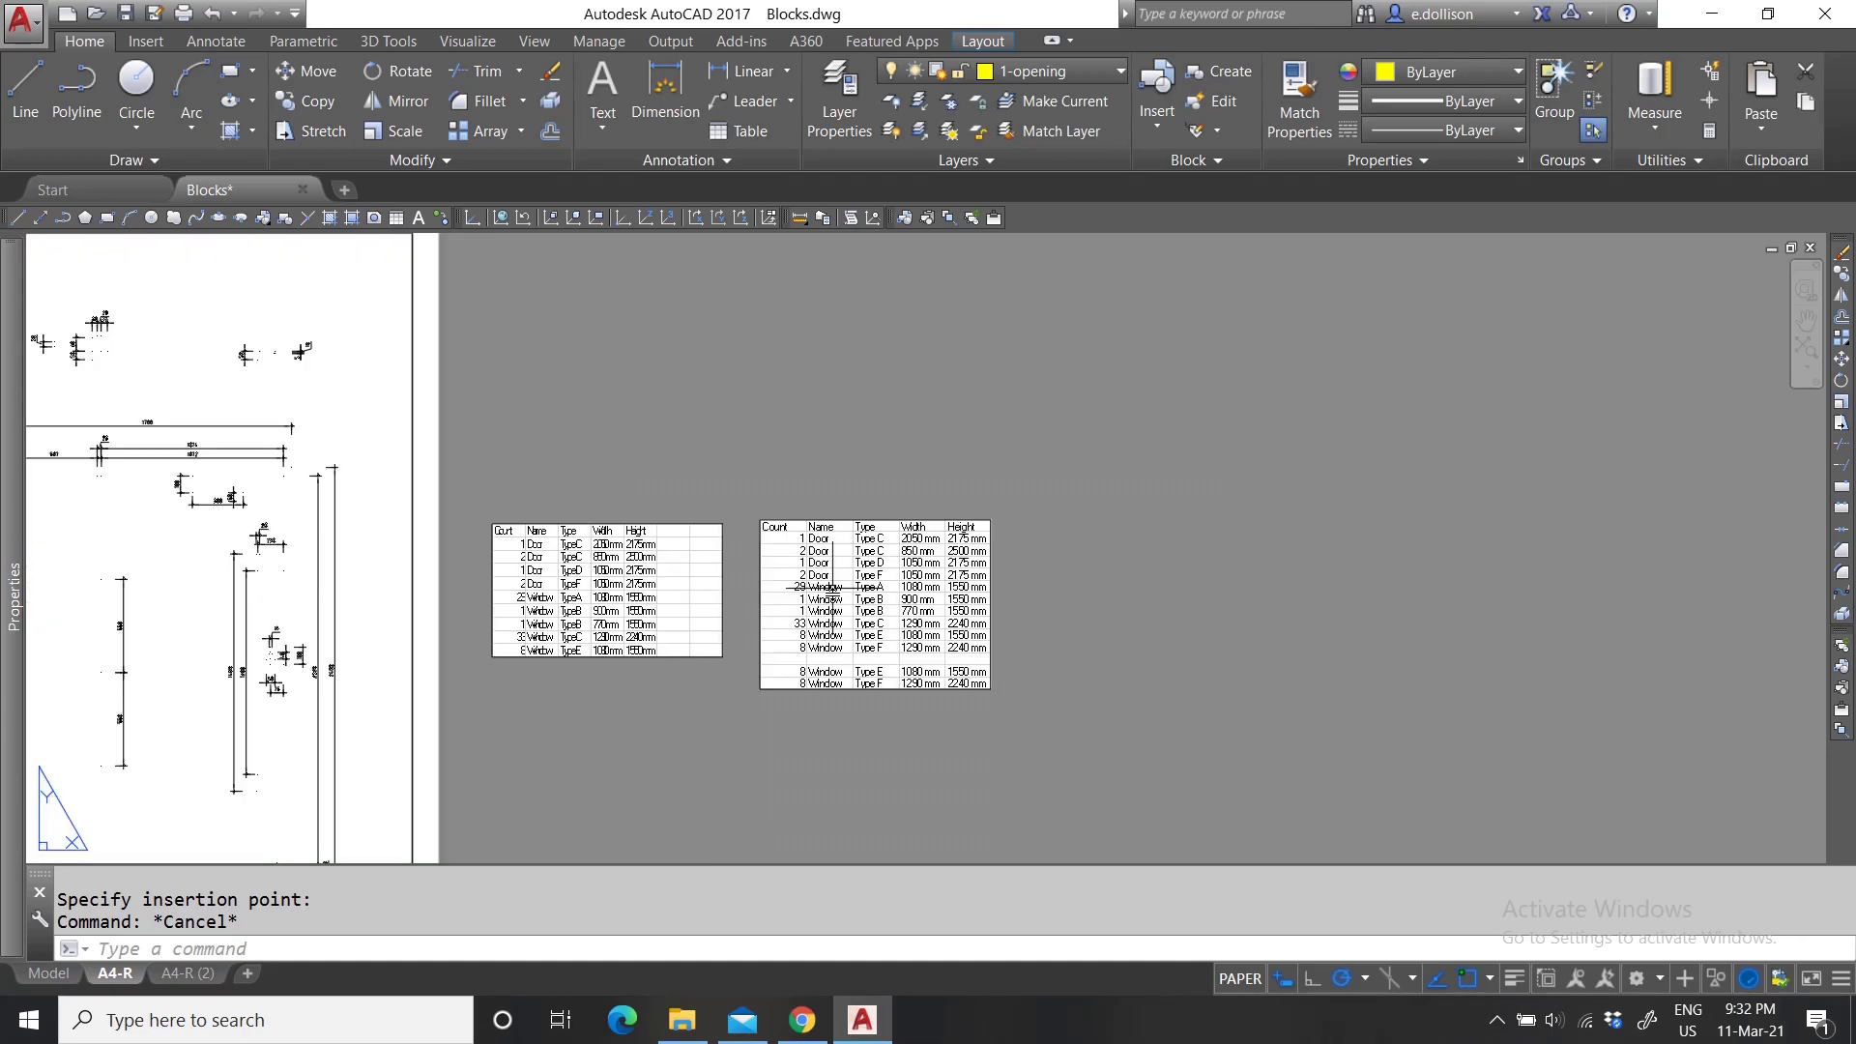
{"action": "scroll", "coordinate": [626, 589], "scroll_direction": "up", "scroll_amount": 2}
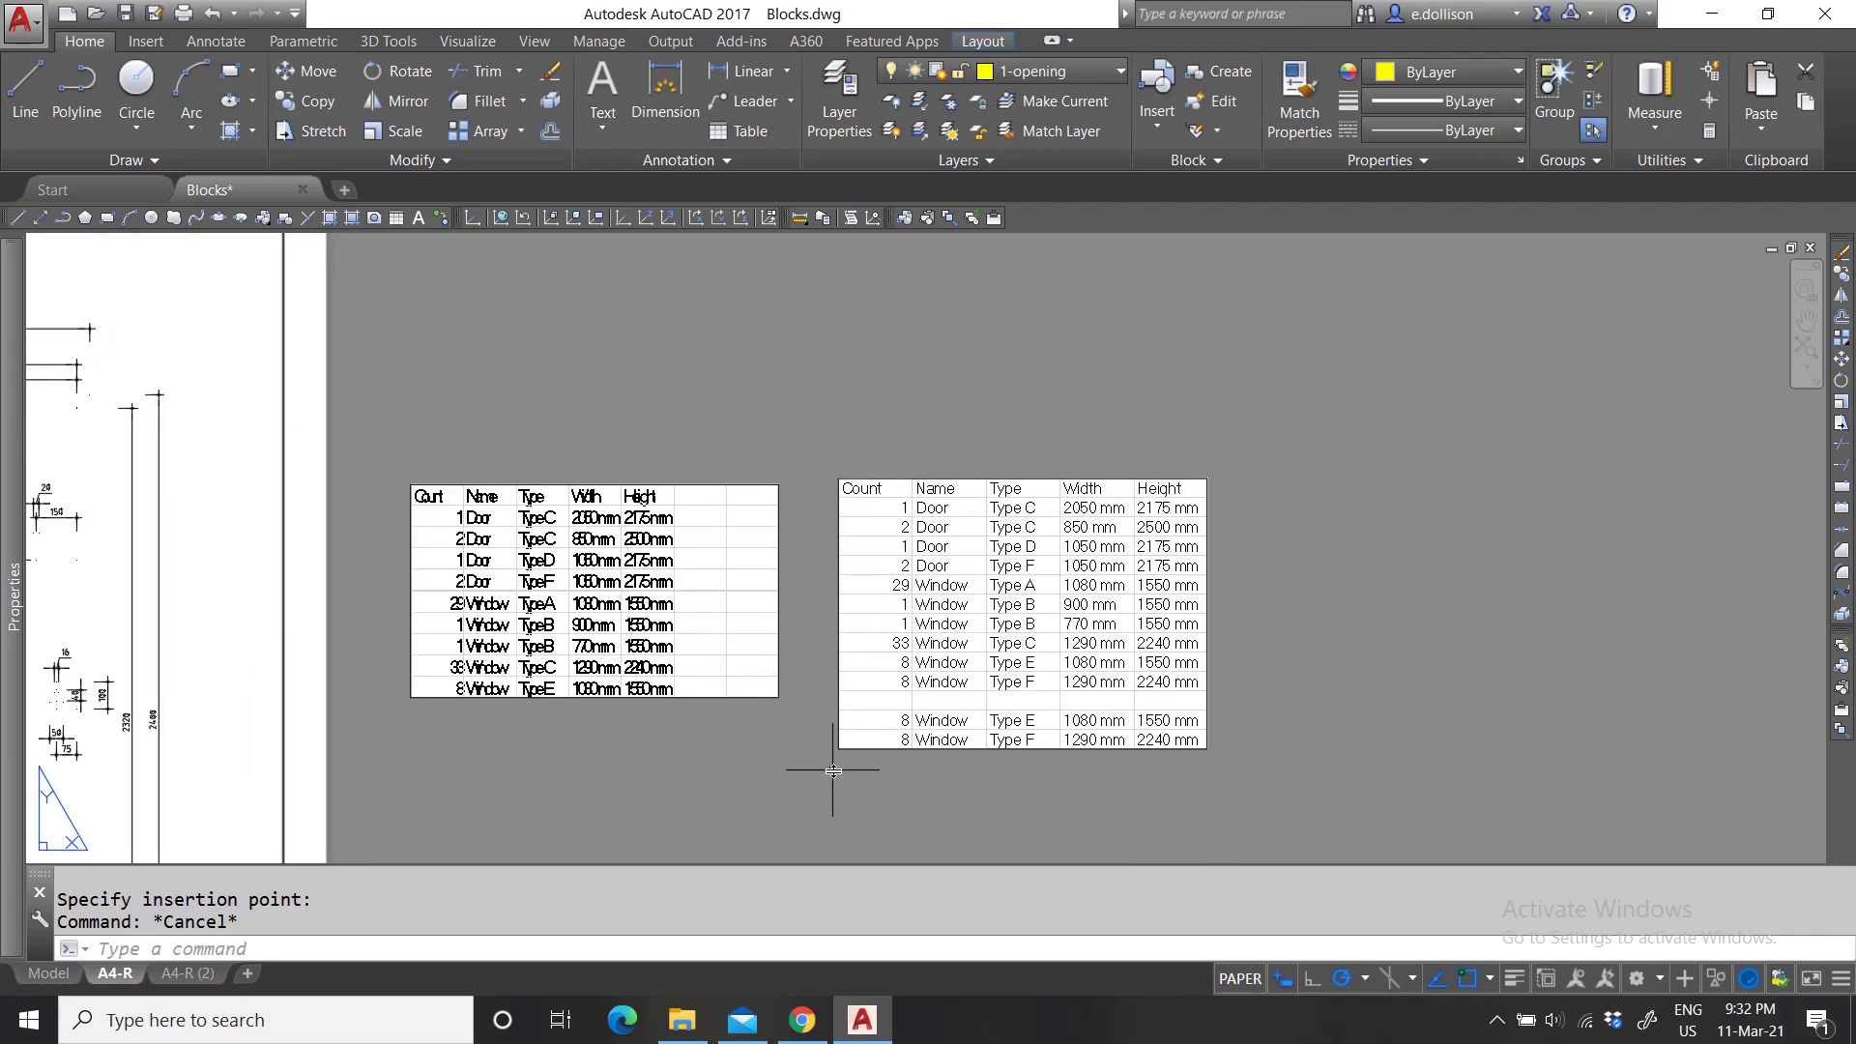
{"action": "scroll", "coordinate": [1068, 692], "scroll_direction": "up", "scroll_amount": 2}
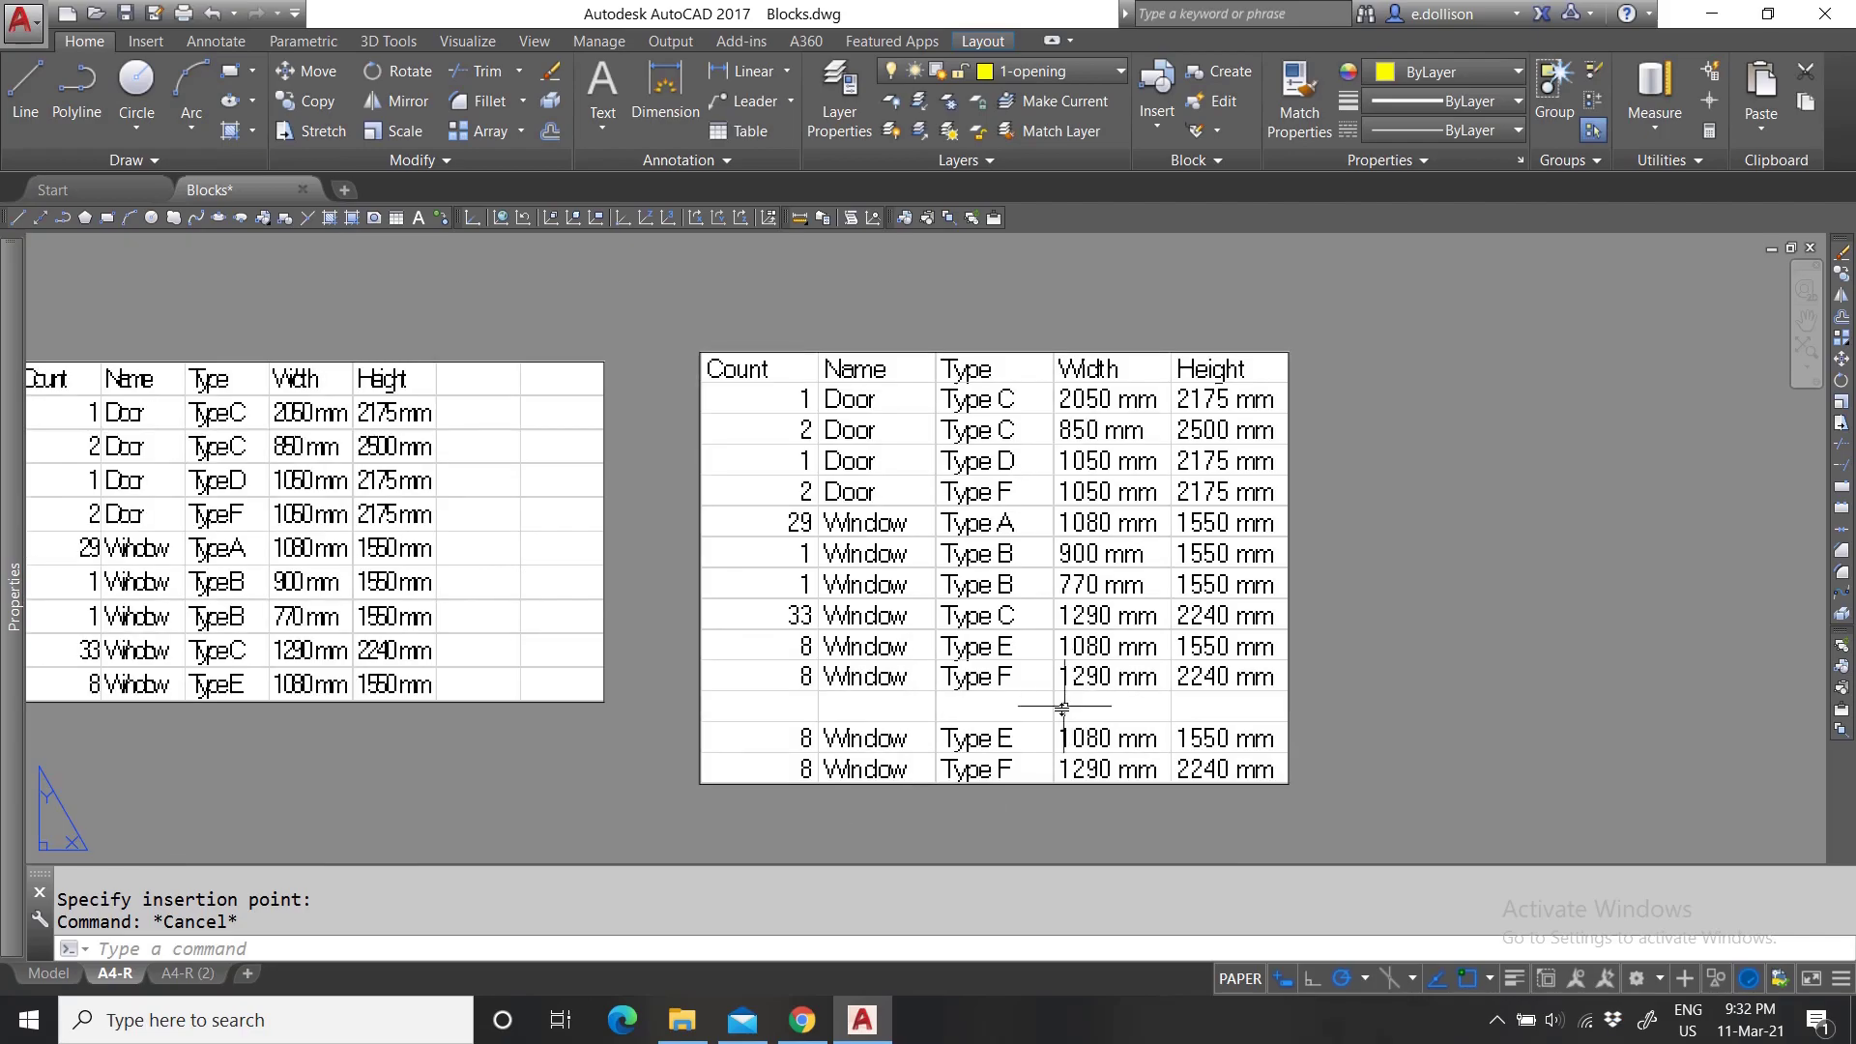
Erase both Excel tables from the A4-R layout.
{"action": "left_click", "coordinate": [975, 793]}
{"action": "left_click", "coordinate": [497, 610]}
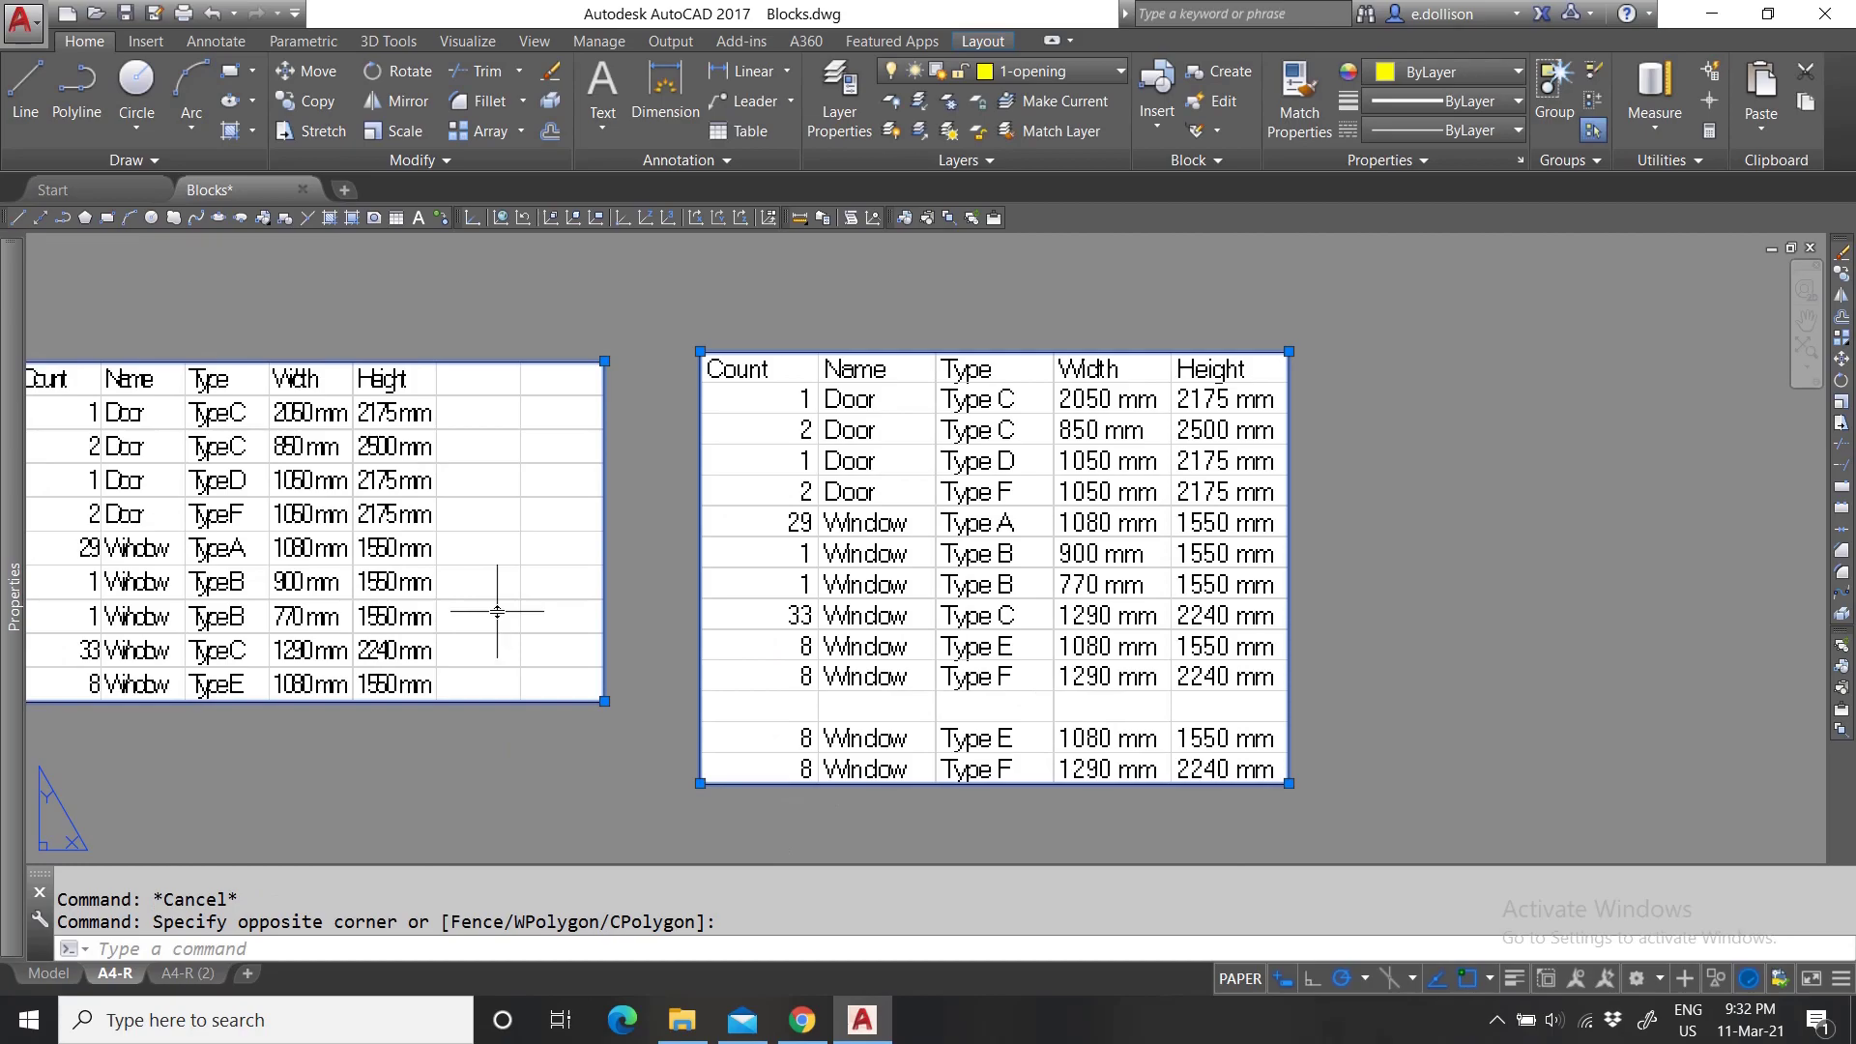
{"action": "key", "text": "Delete"}
{"action": "scroll", "coordinate": [952, 538], "scroll_direction": "down", "scroll_amount": 8}
{"action": "scroll", "coordinate": [807, 544], "scroll_direction": "up", "scroll_amount": 6}
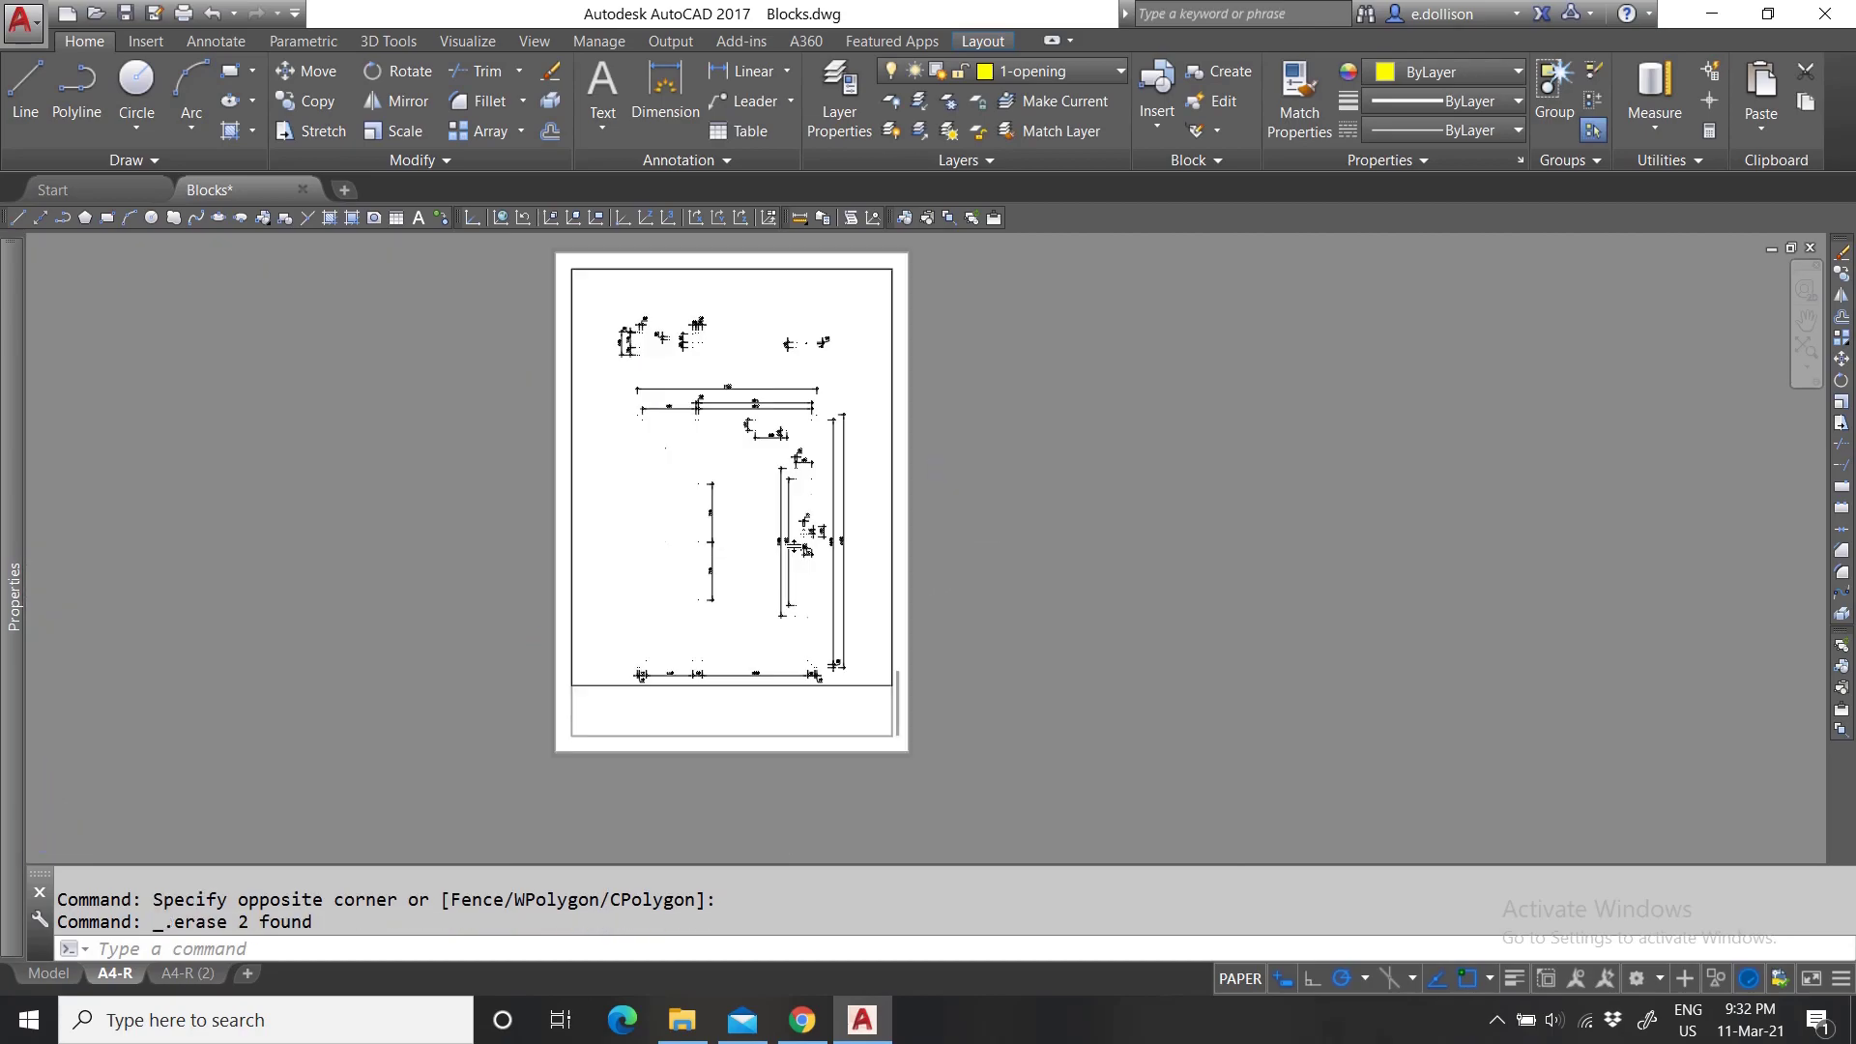
In model space, use Paste Special with Paste to insert Building.xls as an unlinked Microsoft Excel 97-2003 Worksheet.
{"action": "left_click", "coordinate": [48, 974]}
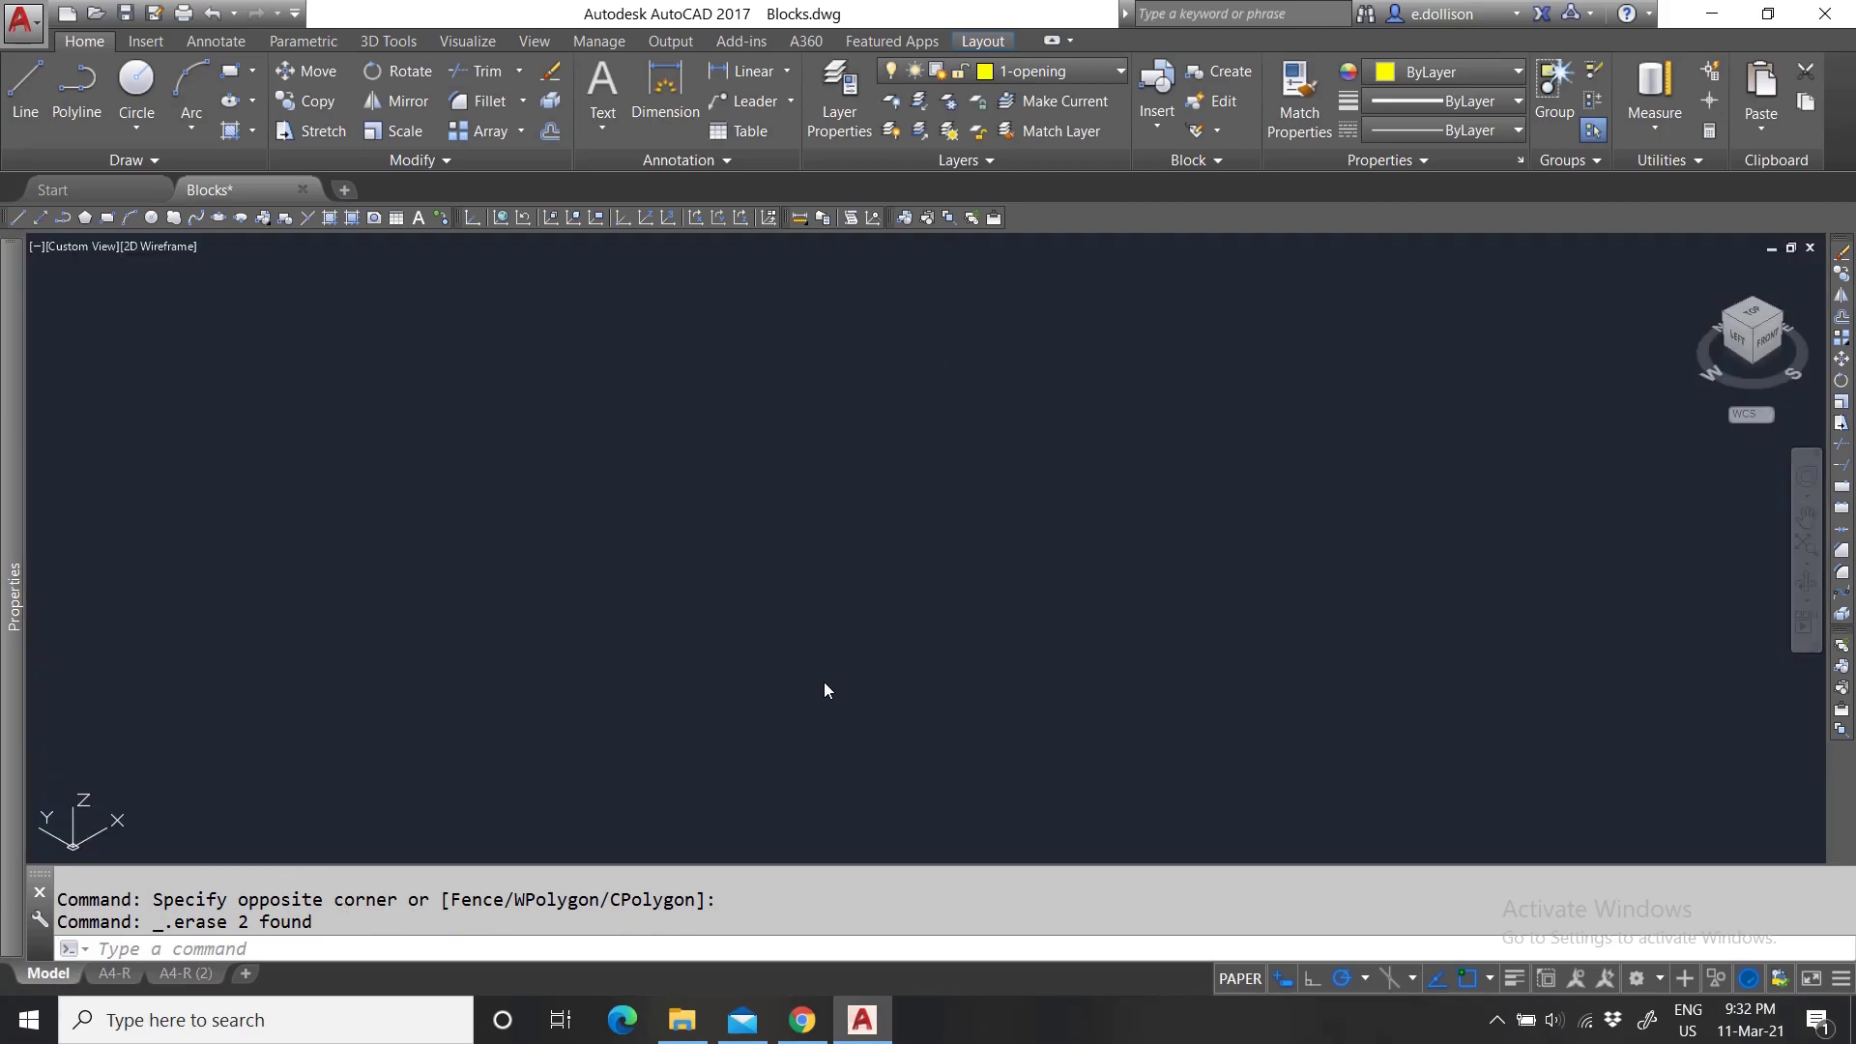
{"action": "left_click", "coordinate": [1760, 121]}
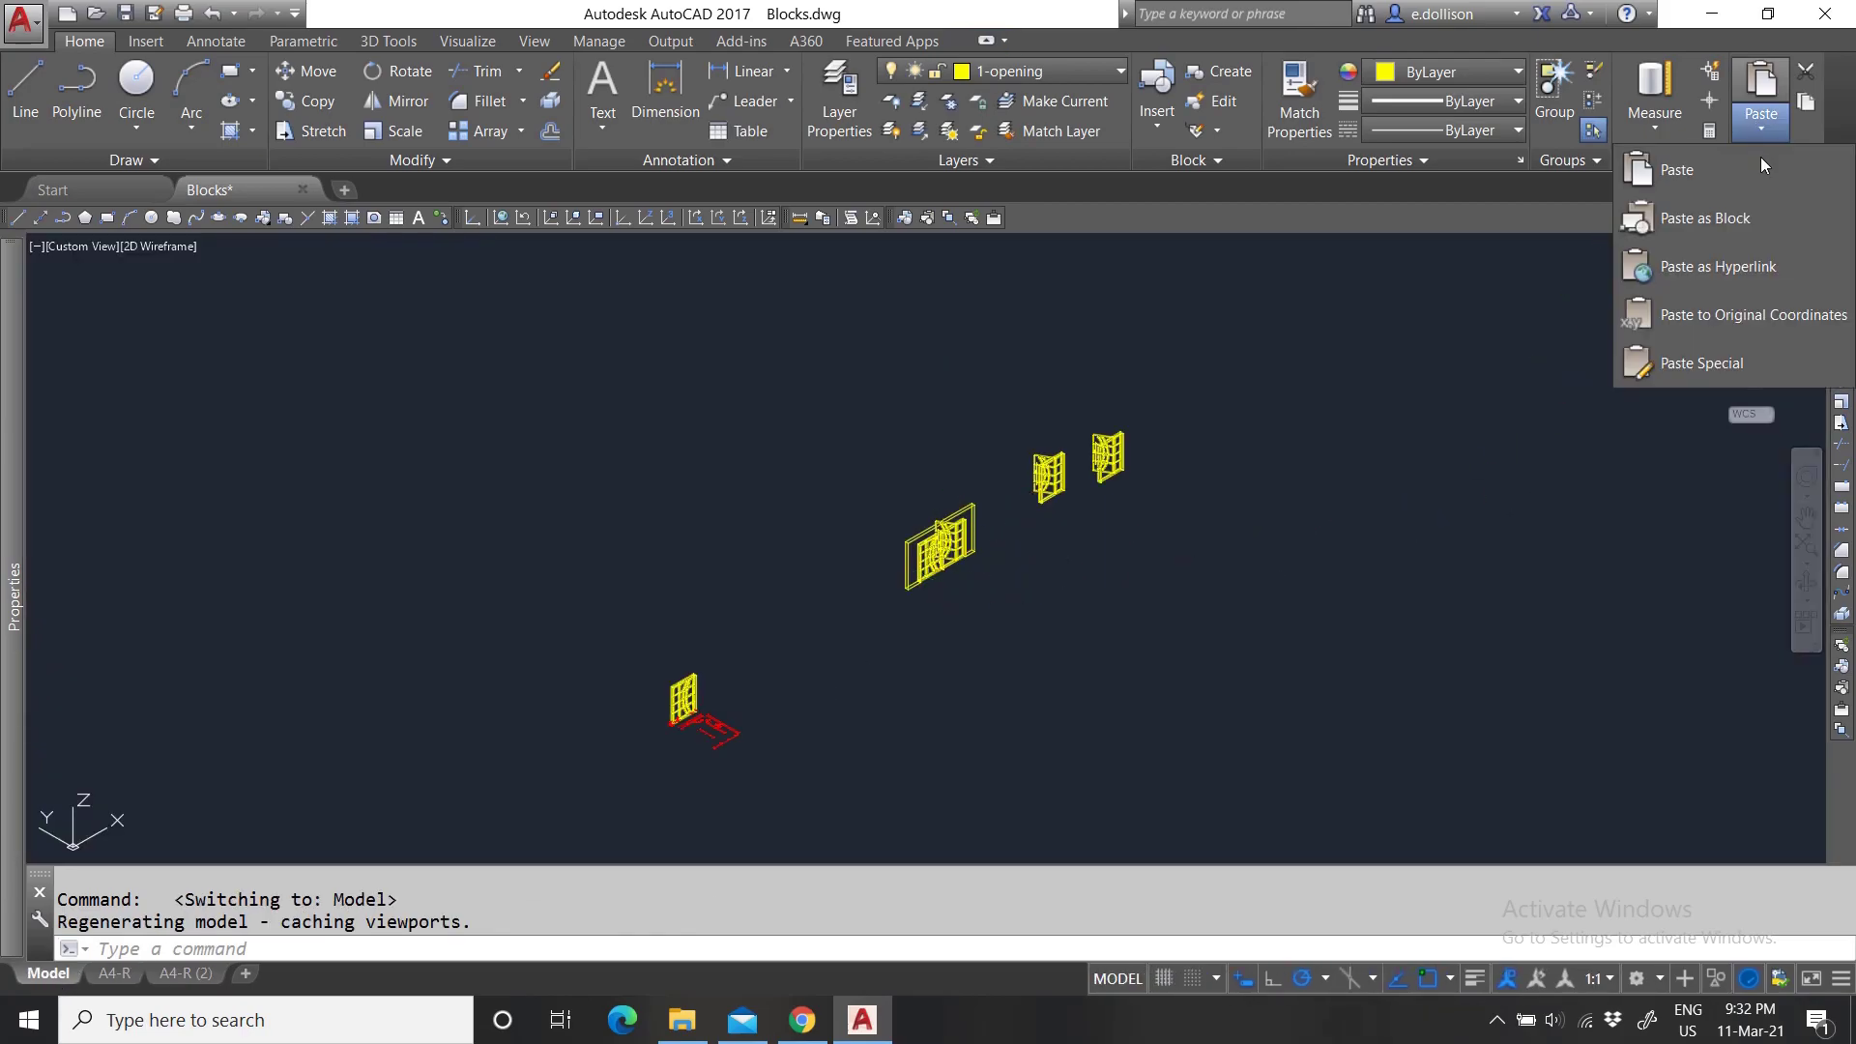
{"action": "left_click", "coordinate": [1692, 364]}
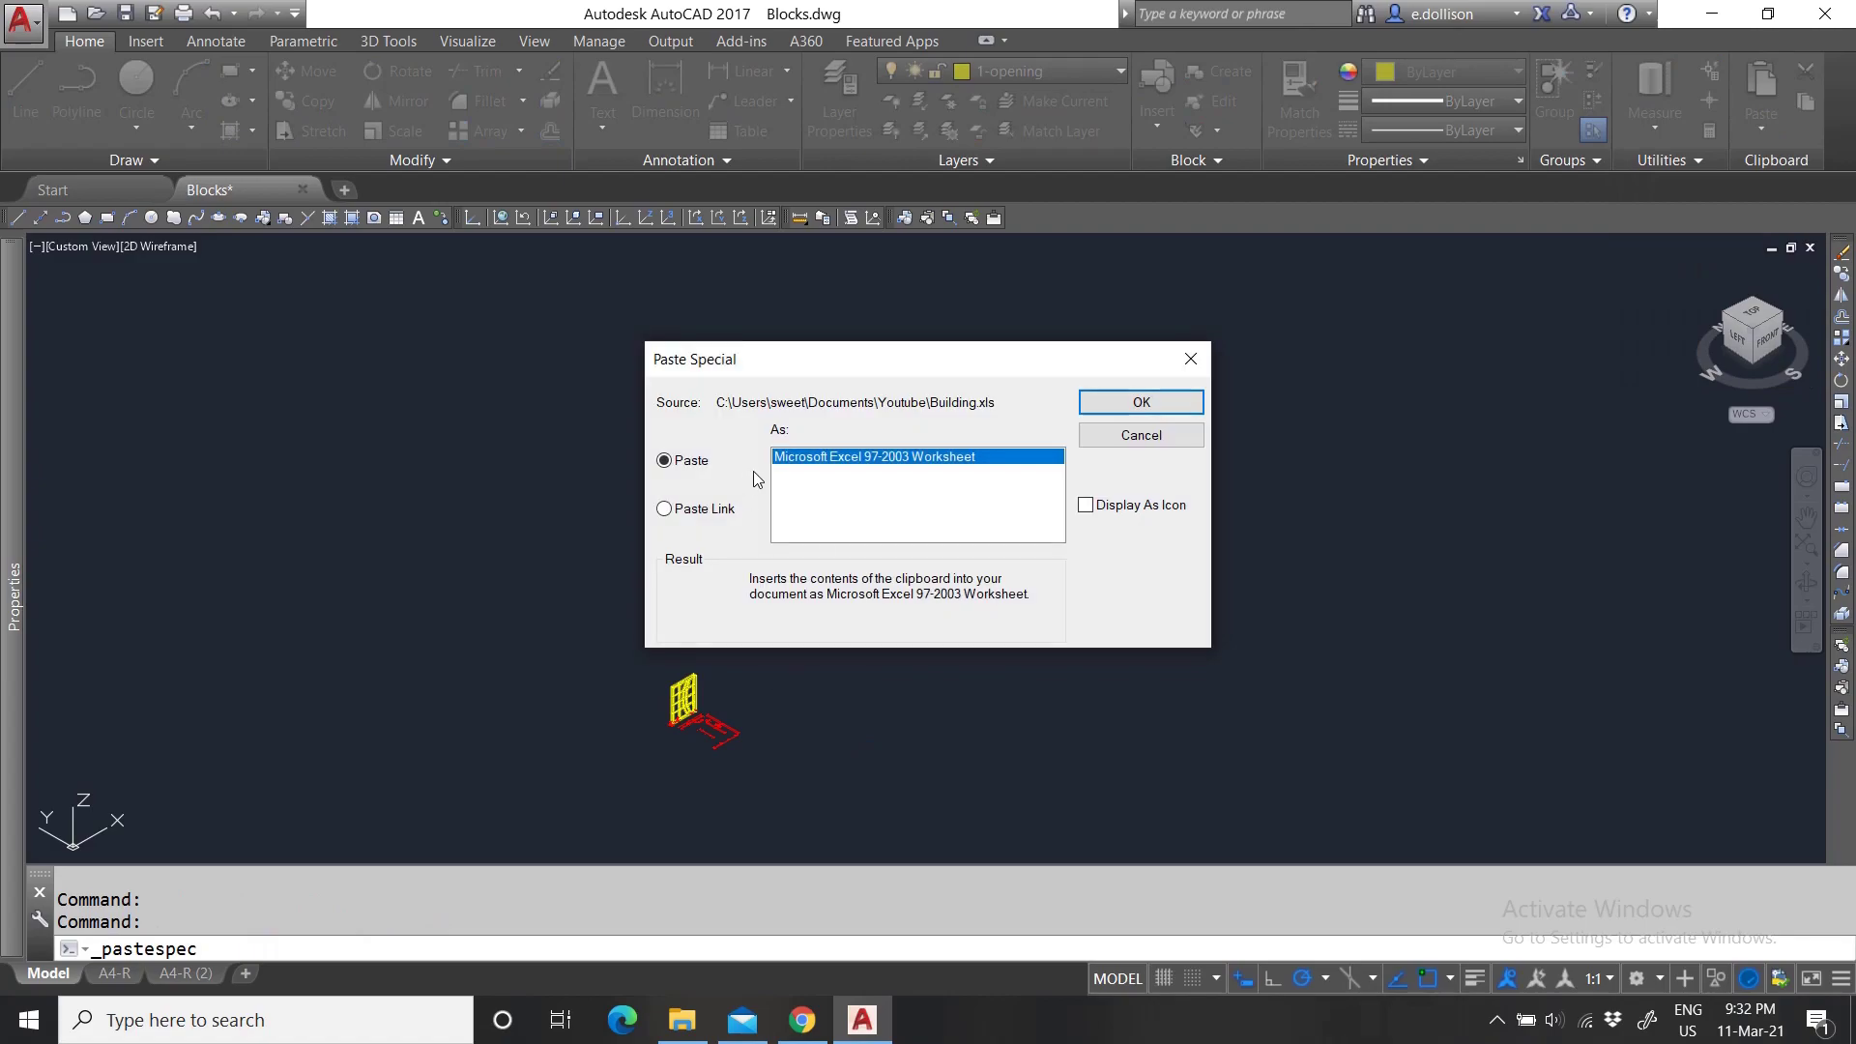
{"action": "left_click", "coordinate": [1150, 404]}
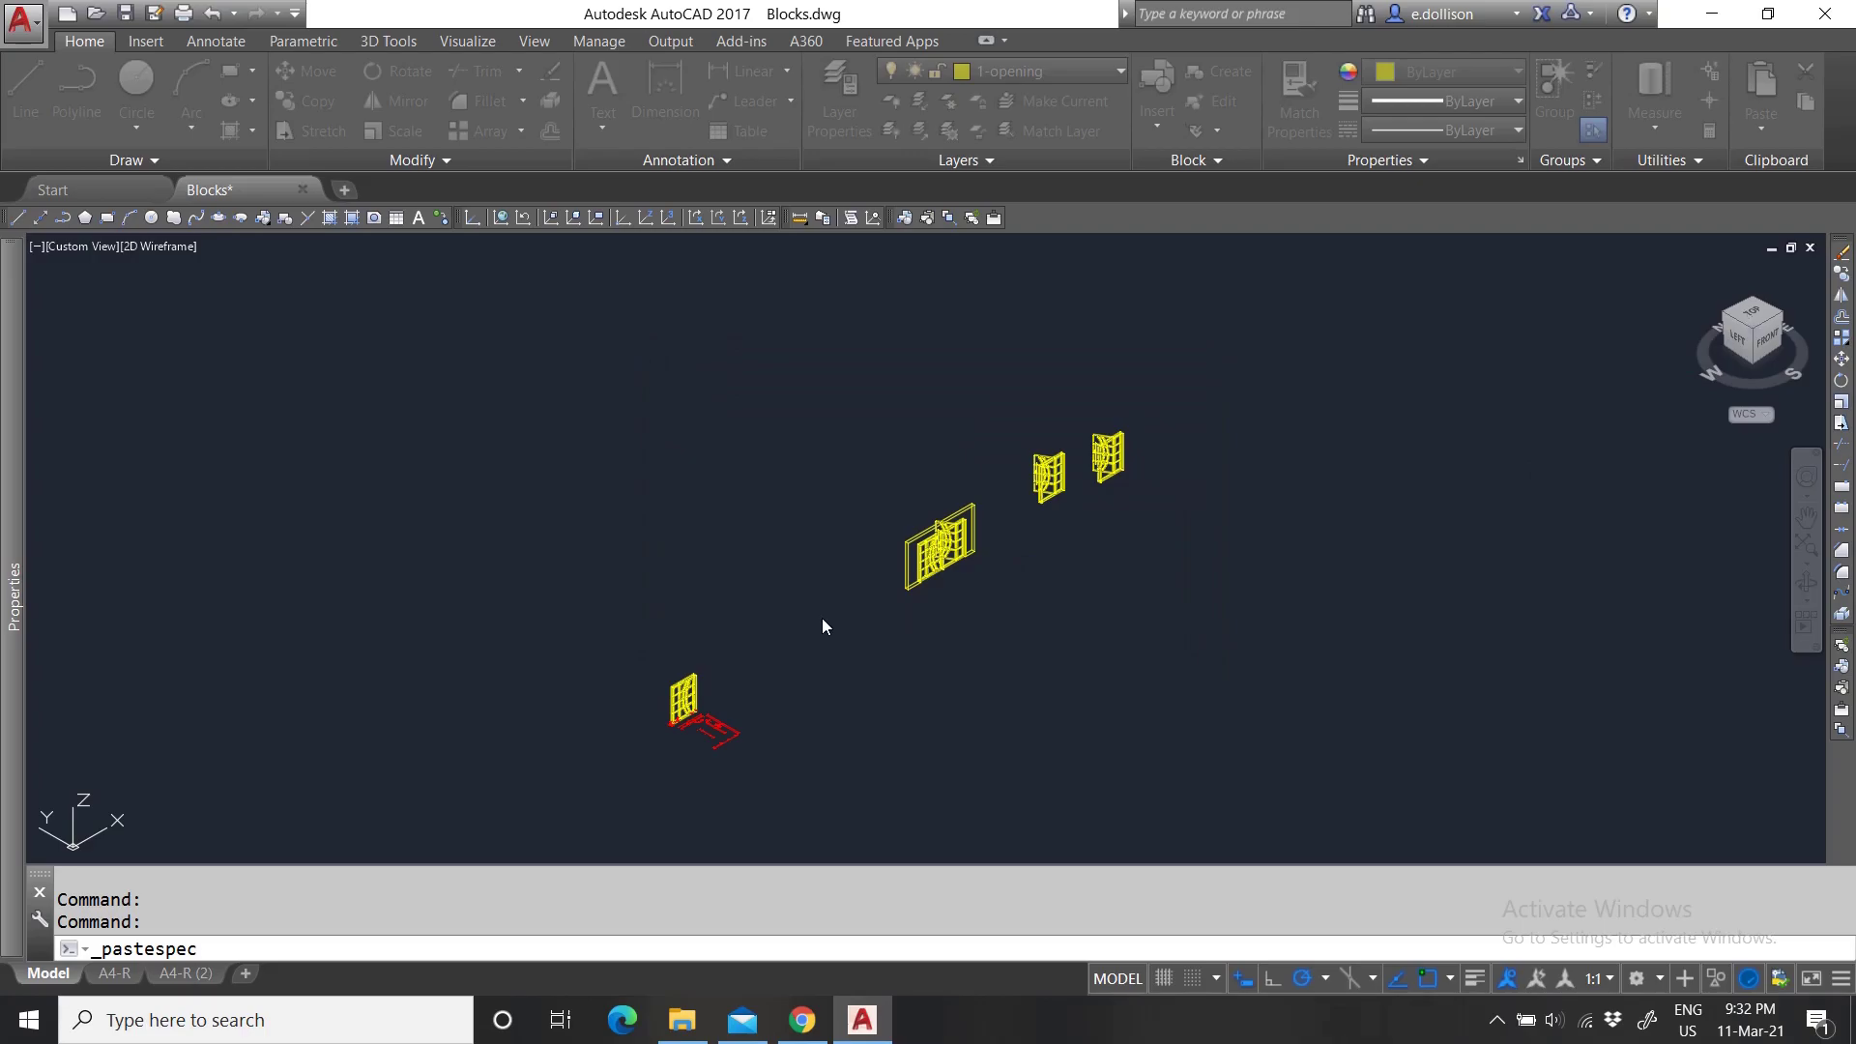
{"action": "left_click", "coordinate": [754, 683]}
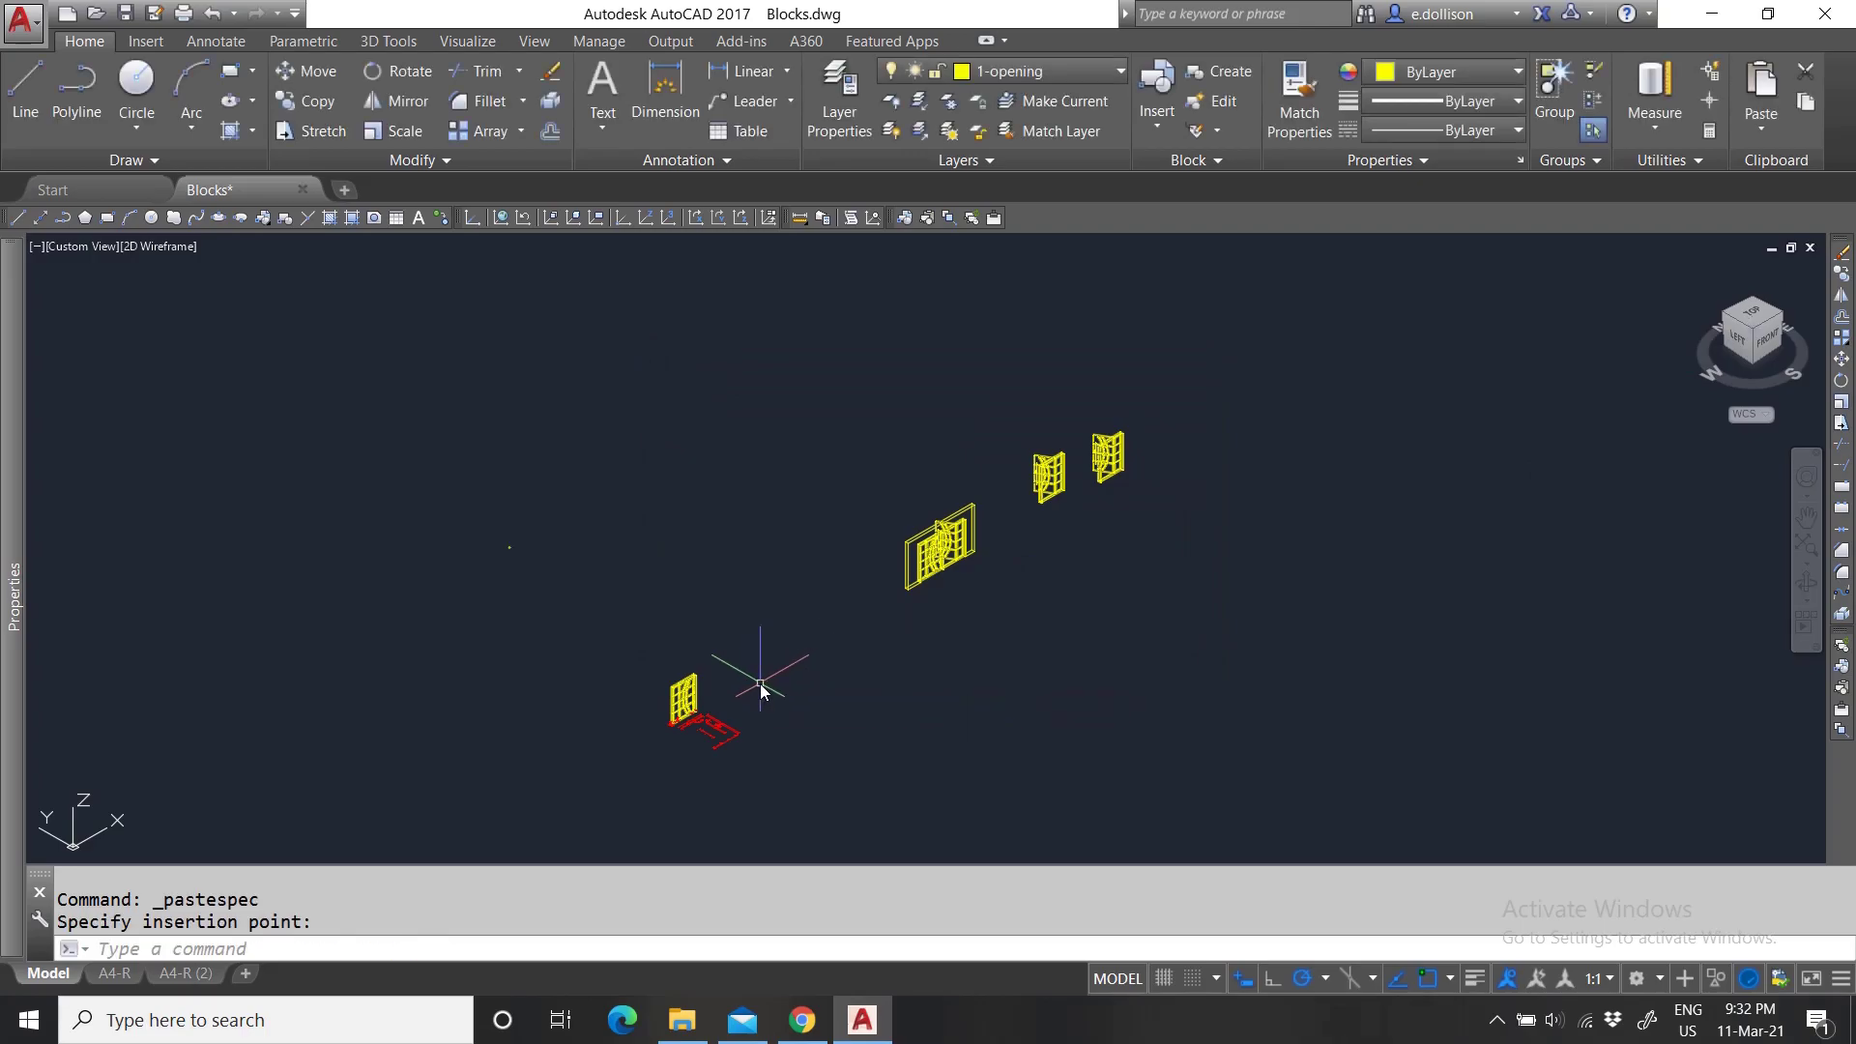
Erase the rectangular worksheet object just pasted into model space, away from the door models.
{"action": "scroll", "coordinate": [477, 548], "scroll_direction": "up", "scroll_amount": 7}
{"action": "scroll", "coordinate": [636, 549], "scroll_direction": "up", "scroll_amount": 8}
{"action": "scroll", "coordinate": [455, 606], "scroll_direction": "up", "scroll_amount": 6}
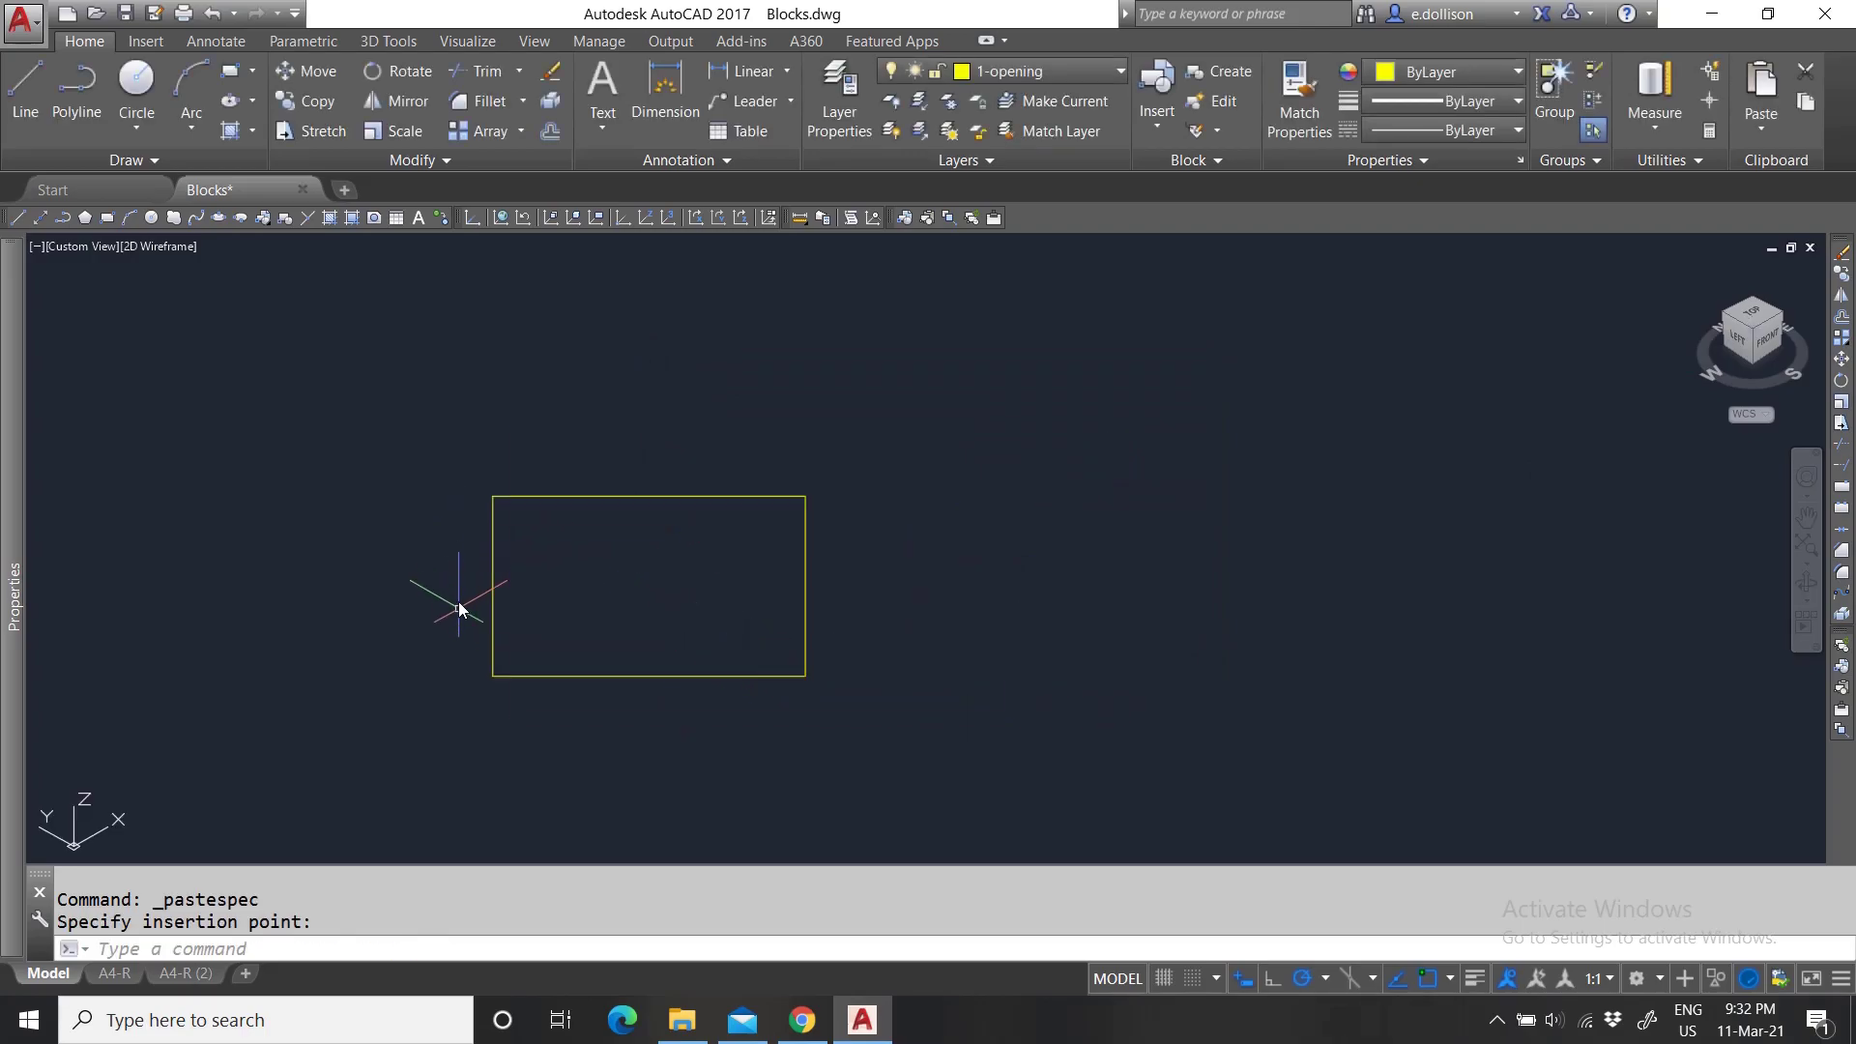
{"action": "left_click", "coordinate": [1112, 758]}
{"action": "left_click", "coordinate": [716, 609]}
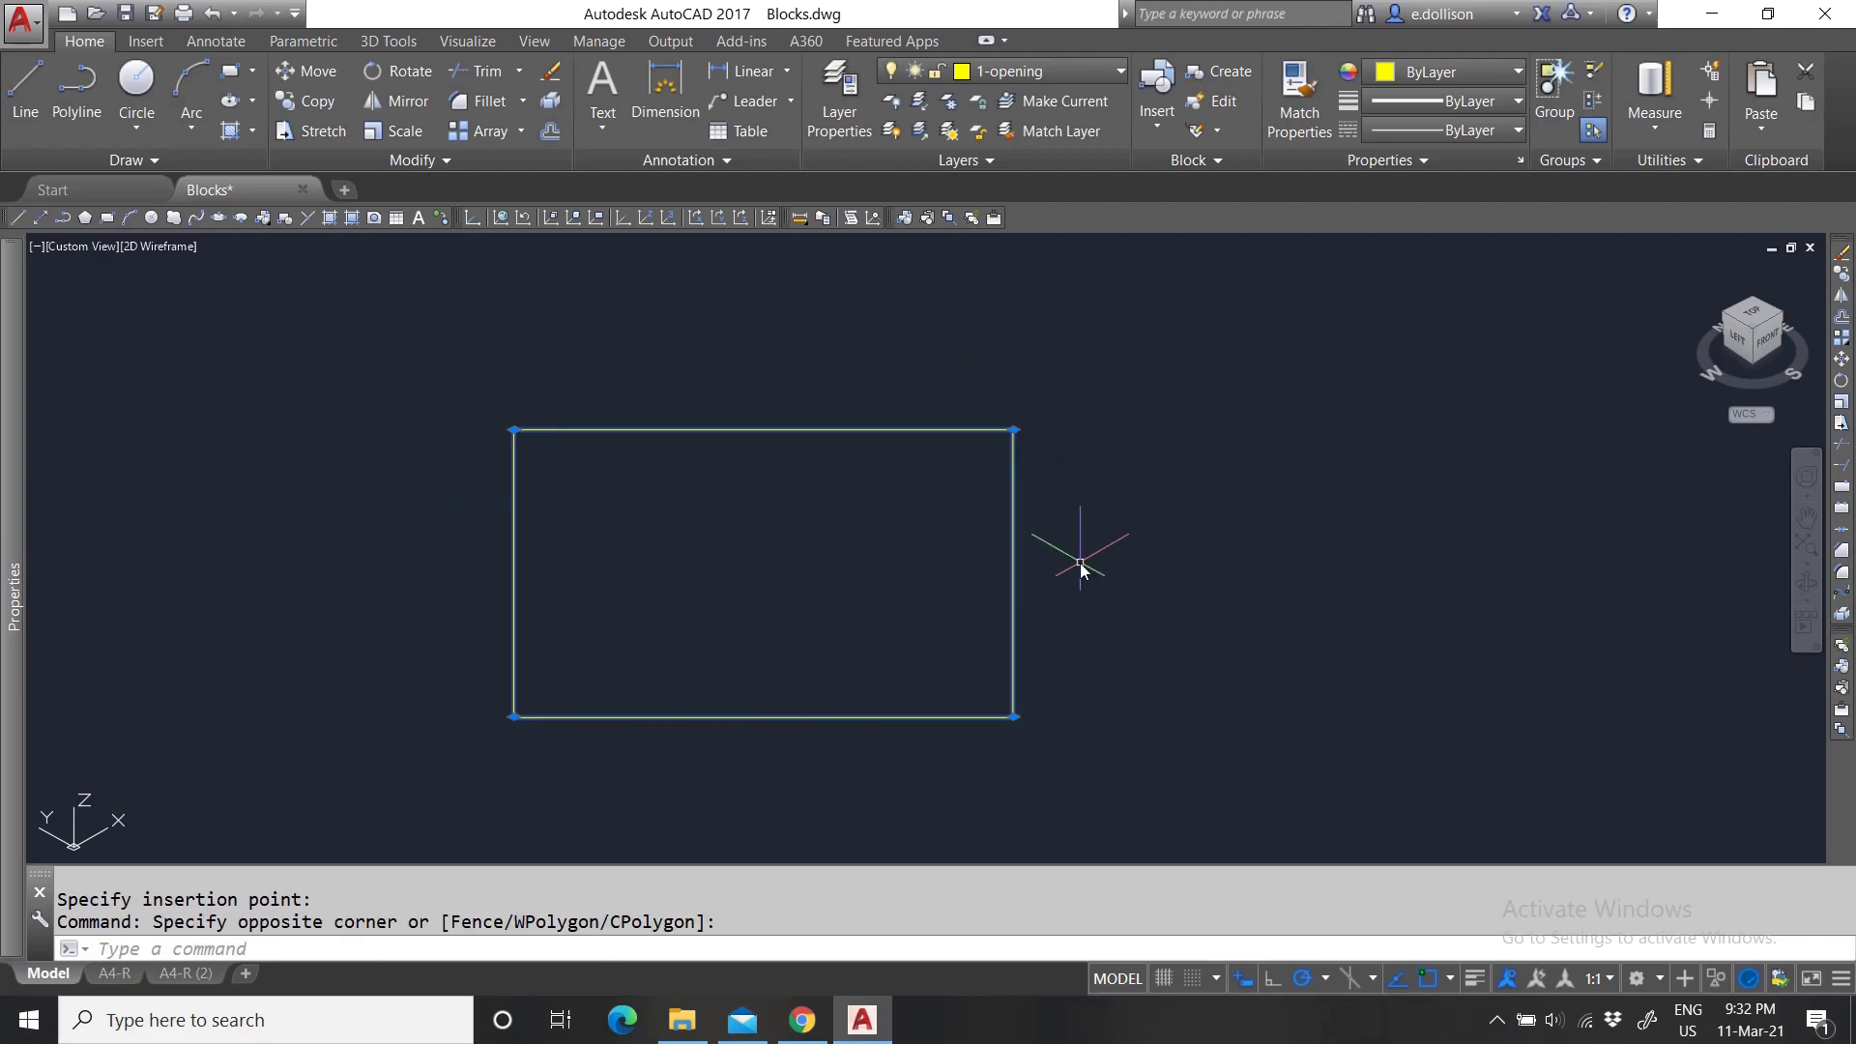
{"action": "scroll", "coordinate": [543, 523], "scroll_direction": "down", "scroll_amount": 10}
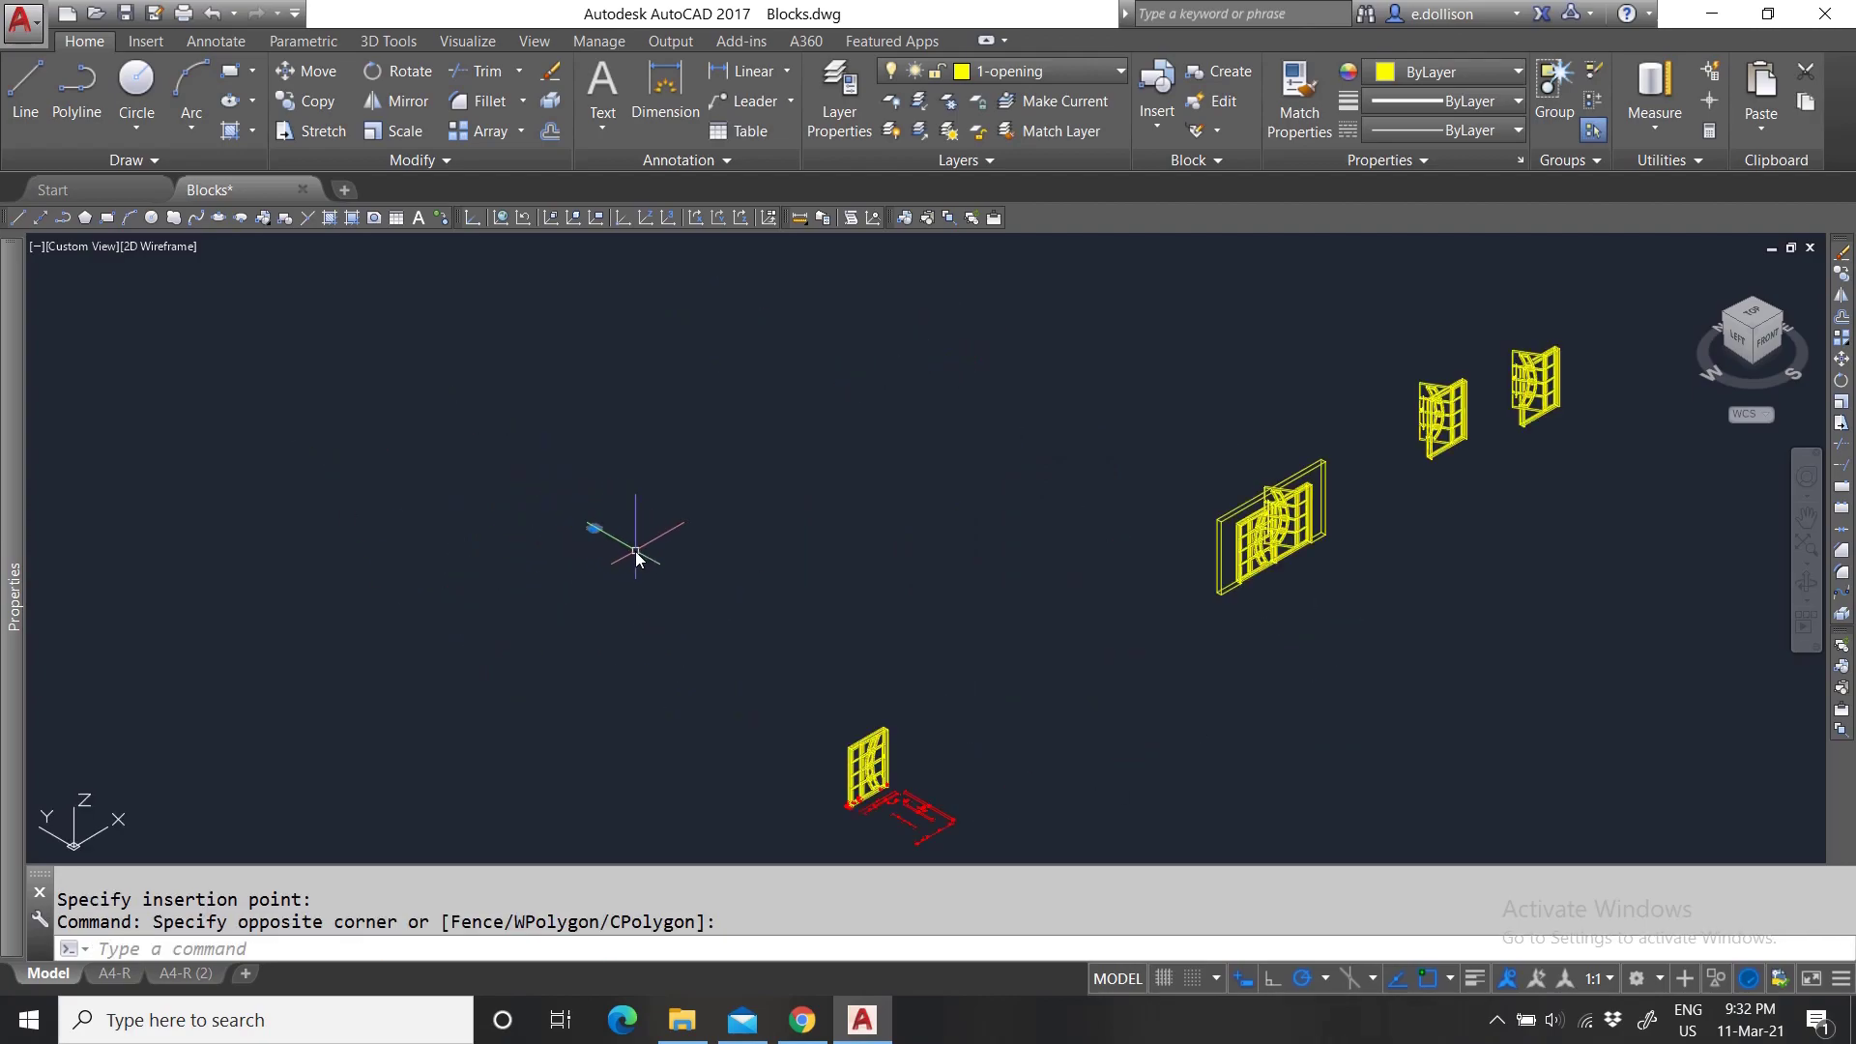
{"action": "key", "text": "Delete"}
{"action": "scroll", "coordinate": [891, 705], "scroll_direction": "down", "scroll_amount": 3}
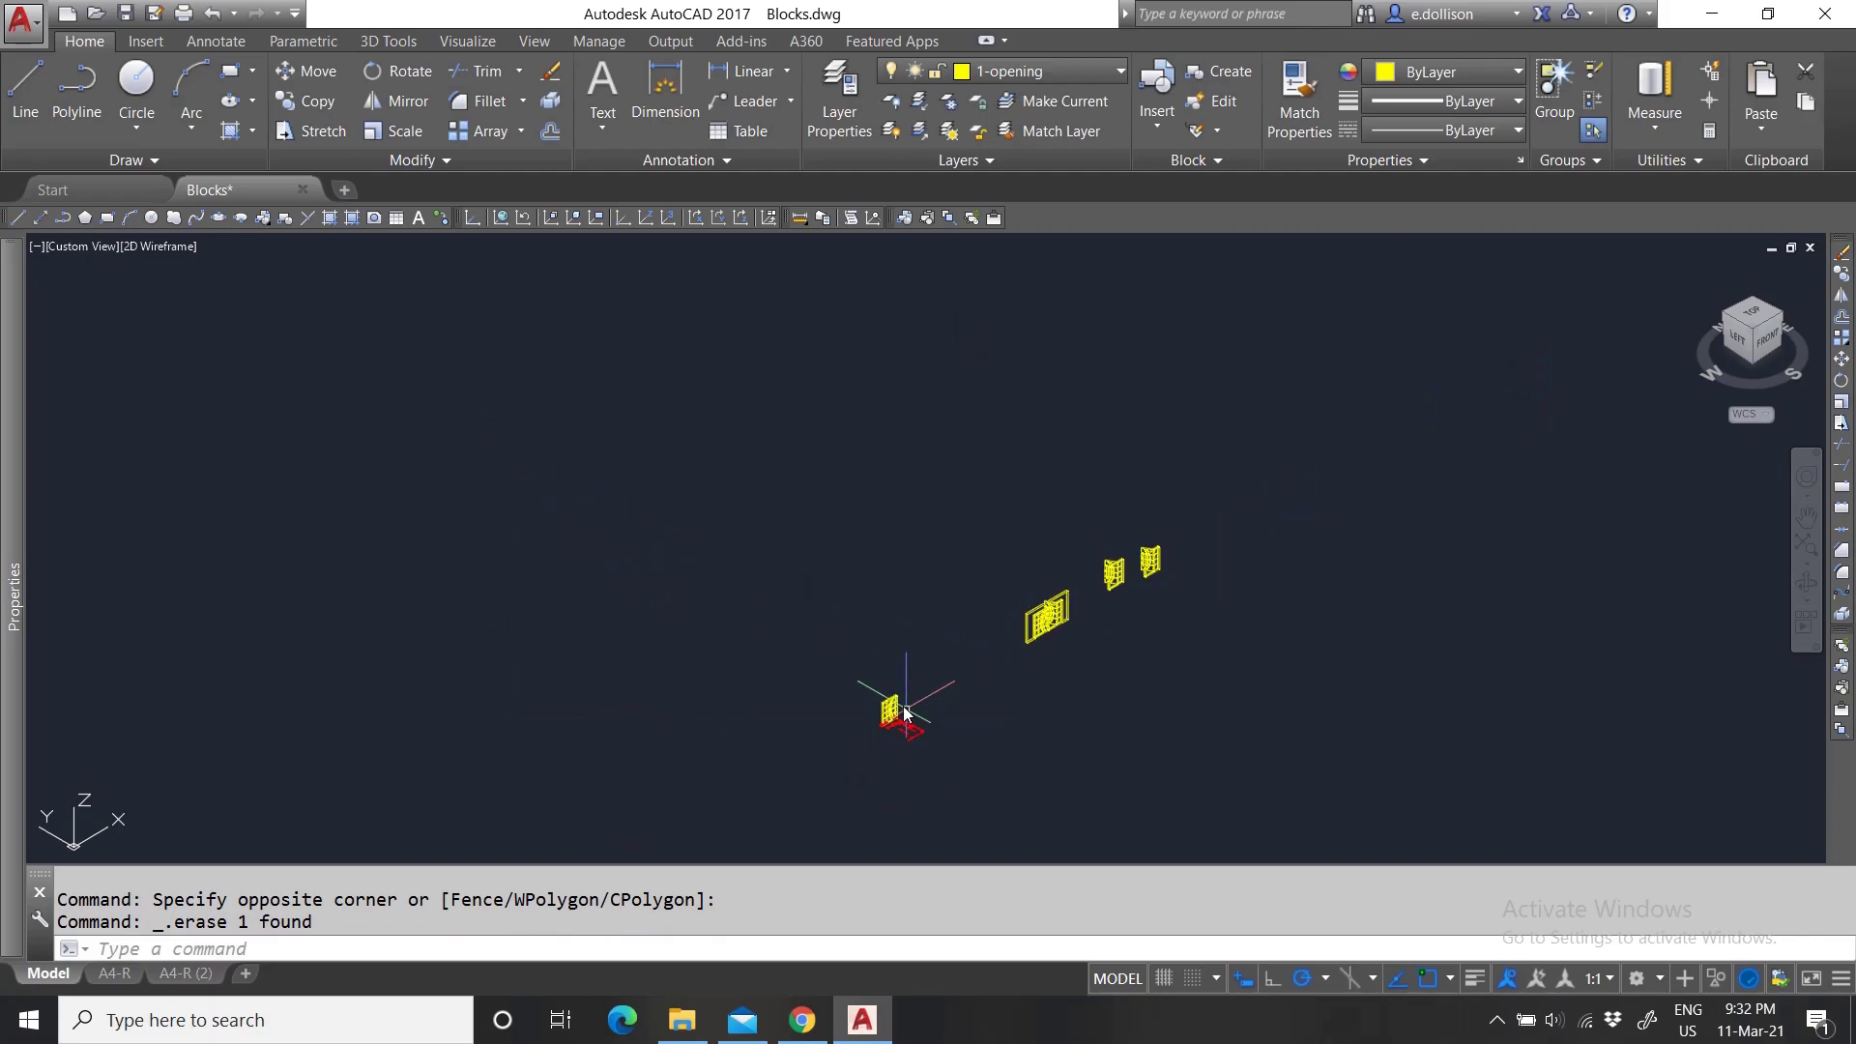
{"action": "scroll", "coordinate": [882, 745], "scroll_direction": "up", "scroll_amount": 8}
{"action": "key", "text": "Escape"}
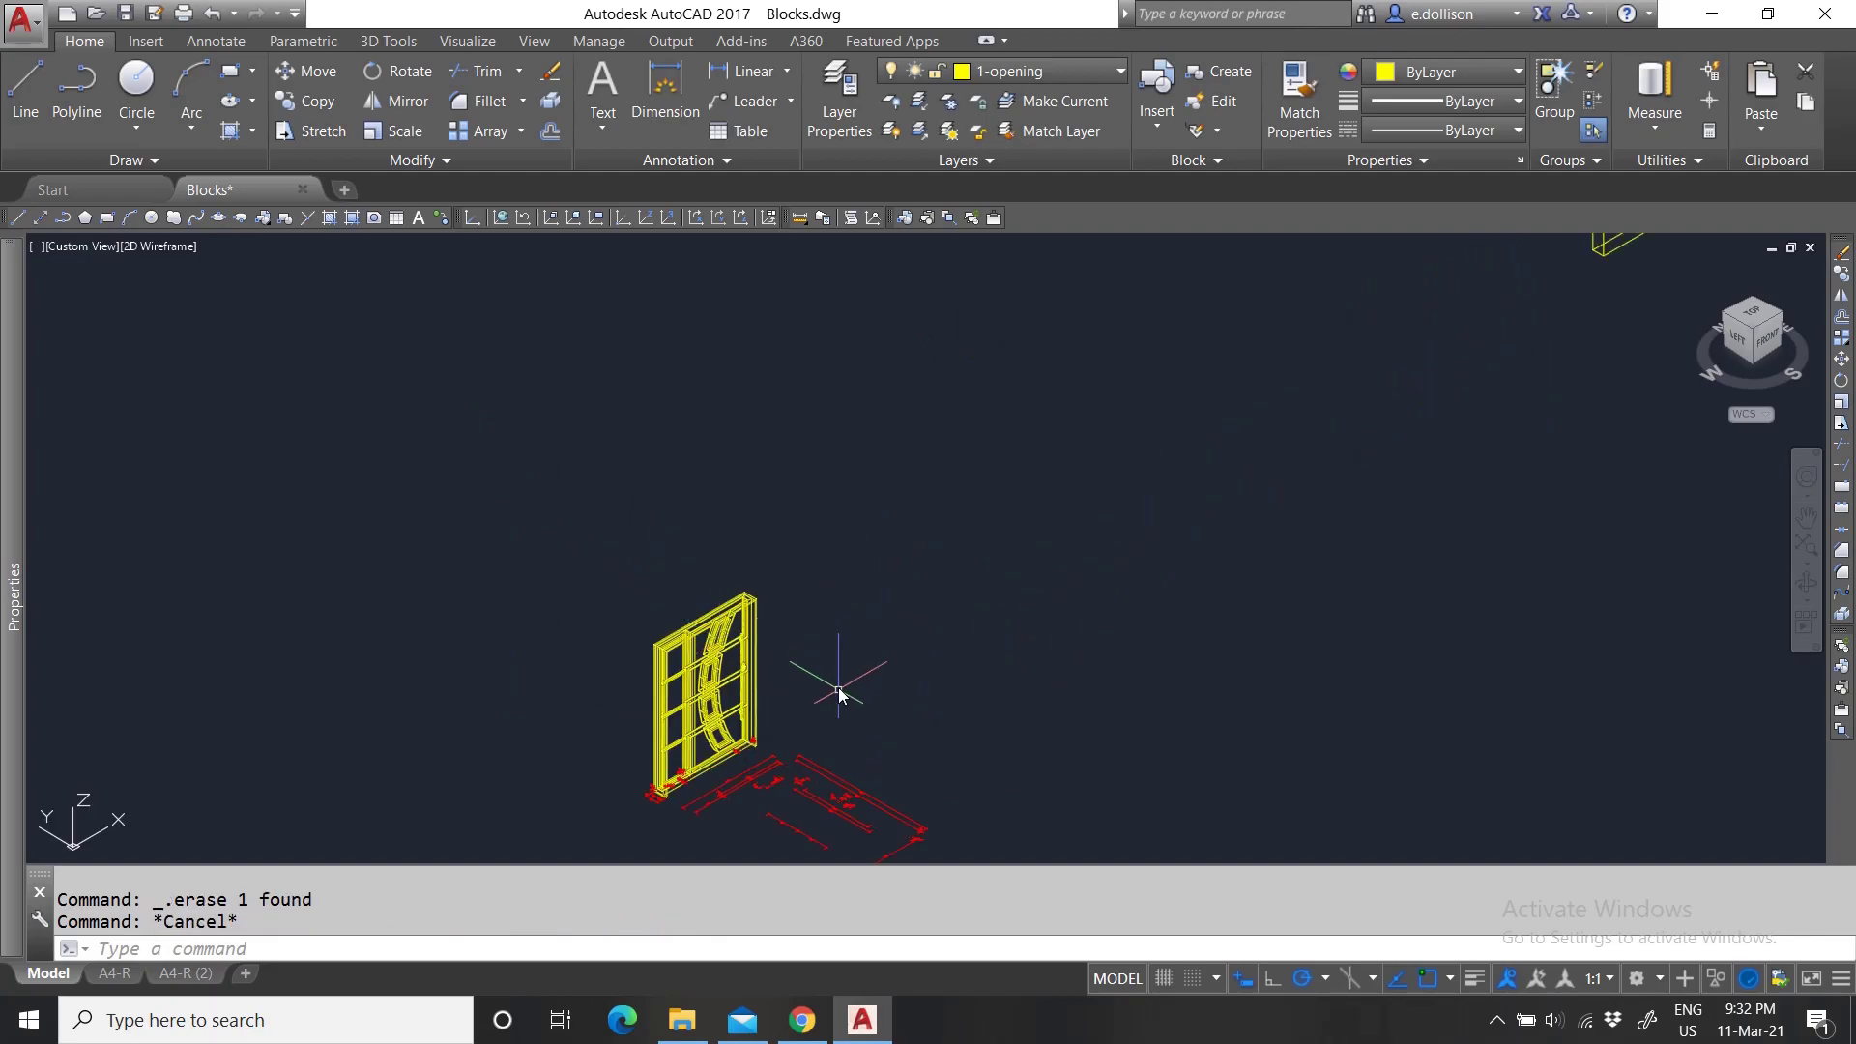
Erase the two small single-door models beyond the large framed double door in model space.
{"action": "scroll", "coordinate": [838, 642], "scroll_direction": "down", "scroll_amount": 3}
{"action": "scroll", "coordinate": [882, 567], "scroll_direction": "up", "scroll_amount": 2}
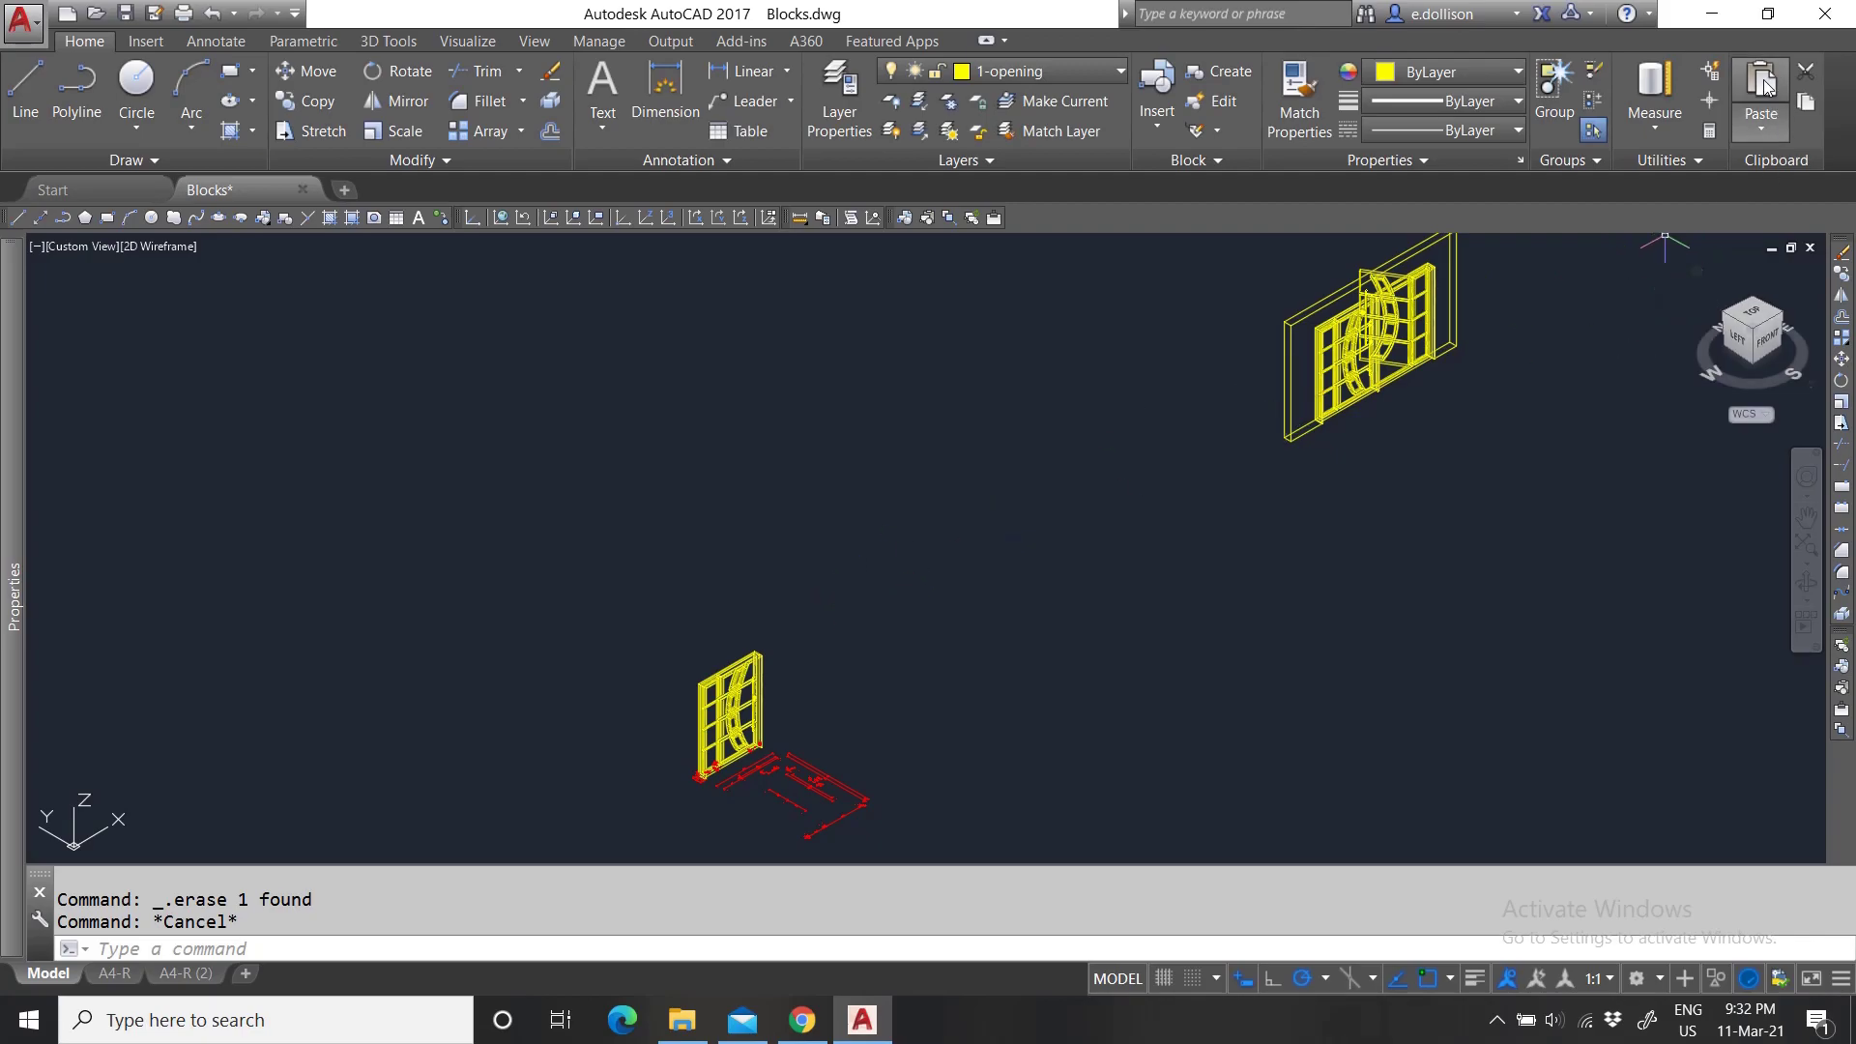
{"action": "scroll", "coordinate": [787, 624], "scroll_direction": "down", "scroll_amount": 5}
{"action": "scroll", "coordinate": [1023, 503], "scroll_direction": "up", "scroll_amount": 5}
{"action": "scroll", "coordinate": [1023, 503], "scroll_direction": "up", "scroll_amount": 4}
{"action": "scroll", "coordinate": [1131, 582], "scroll_direction": "down", "scroll_amount": 6}
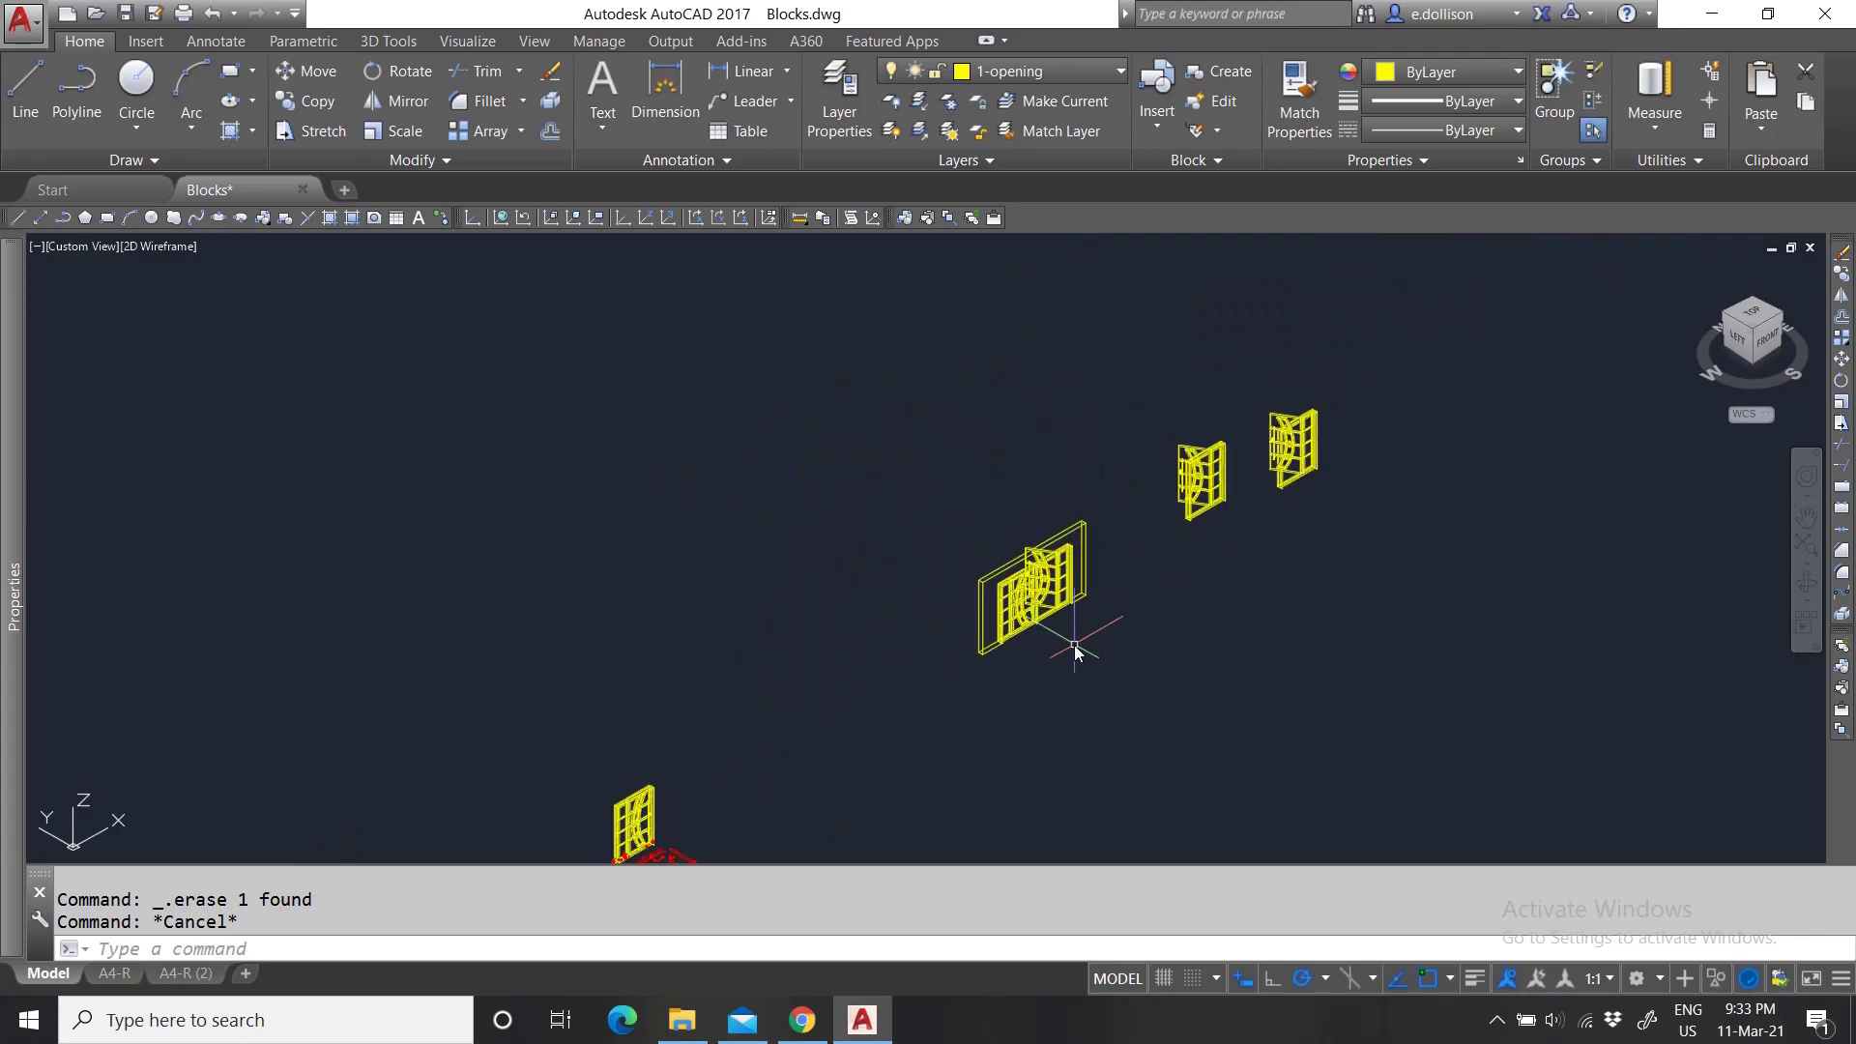
{"action": "left_click", "coordinate": [1496, 581]}
{"action": "left_click", "coordinate": [1145, 365]}
{"action": "key", "text": "Delete"}
{"action": "middle_click_drag", "start_coordinate": [761, 810], "coordinate": [886, 677]}
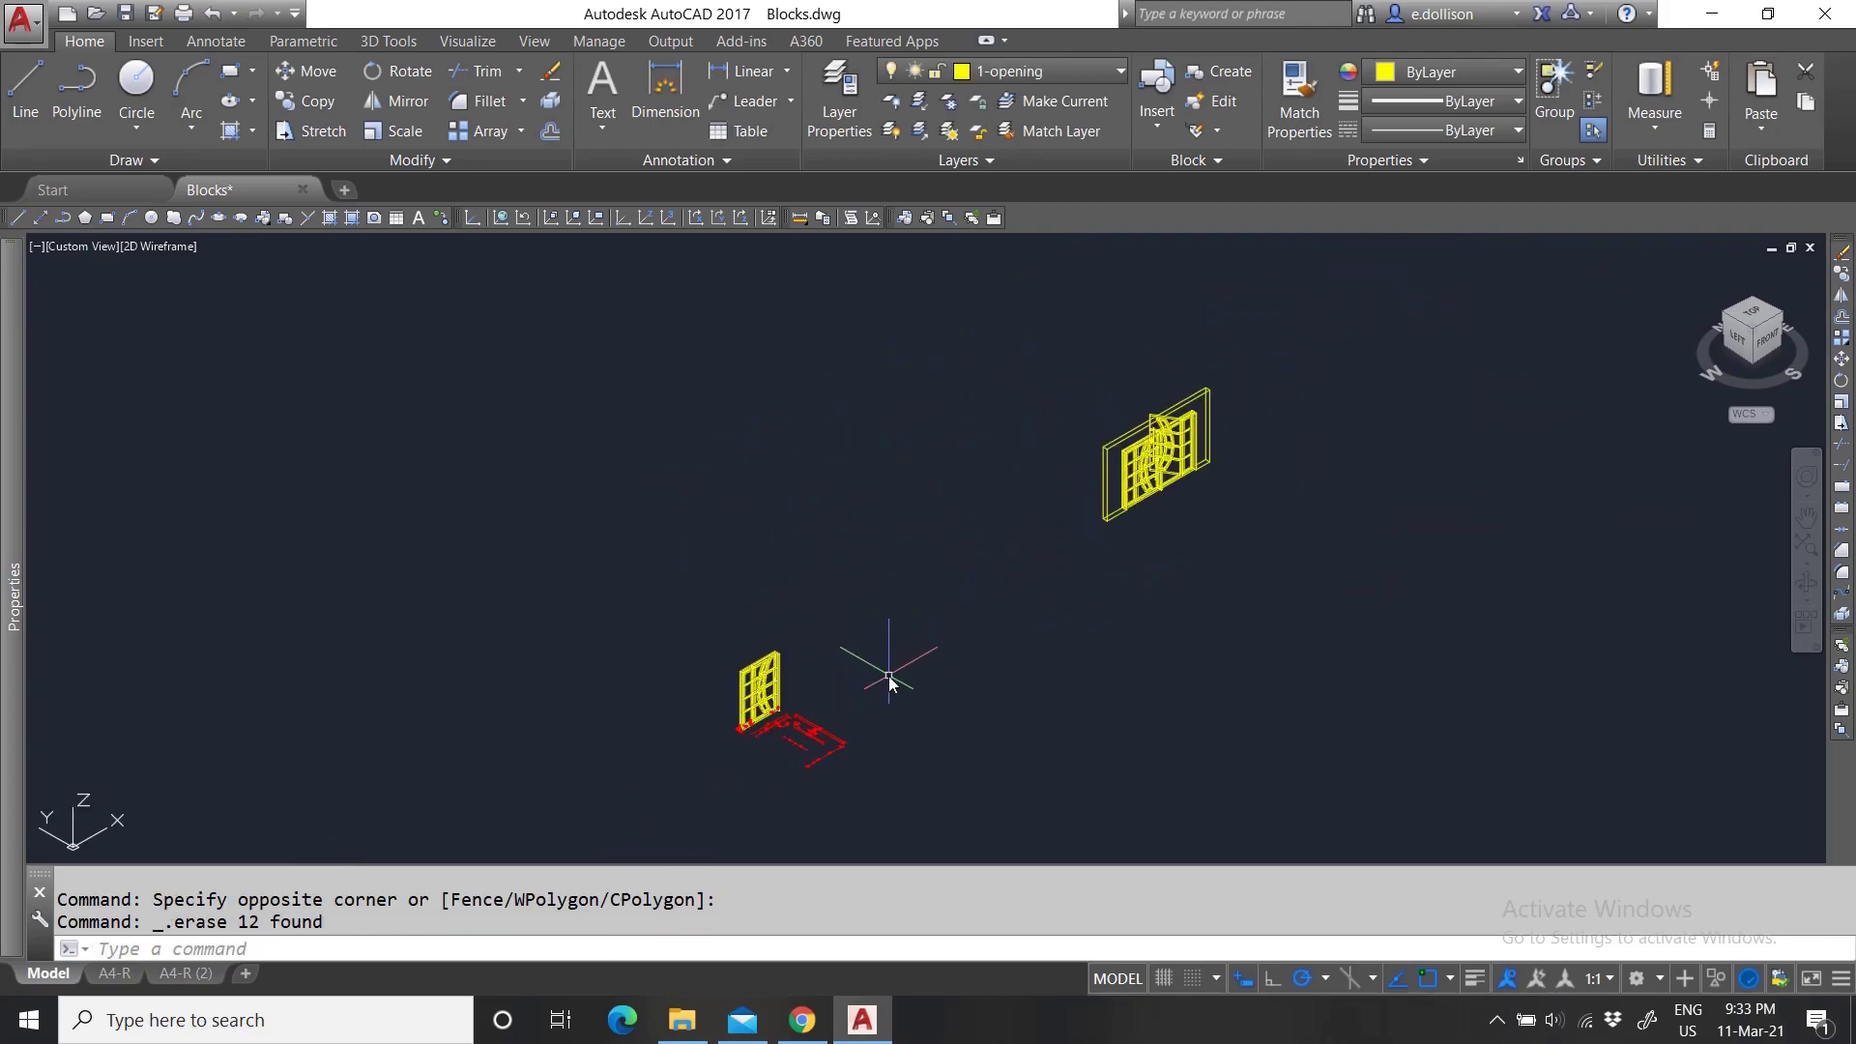
{"action": "scroll", "coordinate": [1222, 430], "scroll_direction": "up", "scroll_amount": 4}
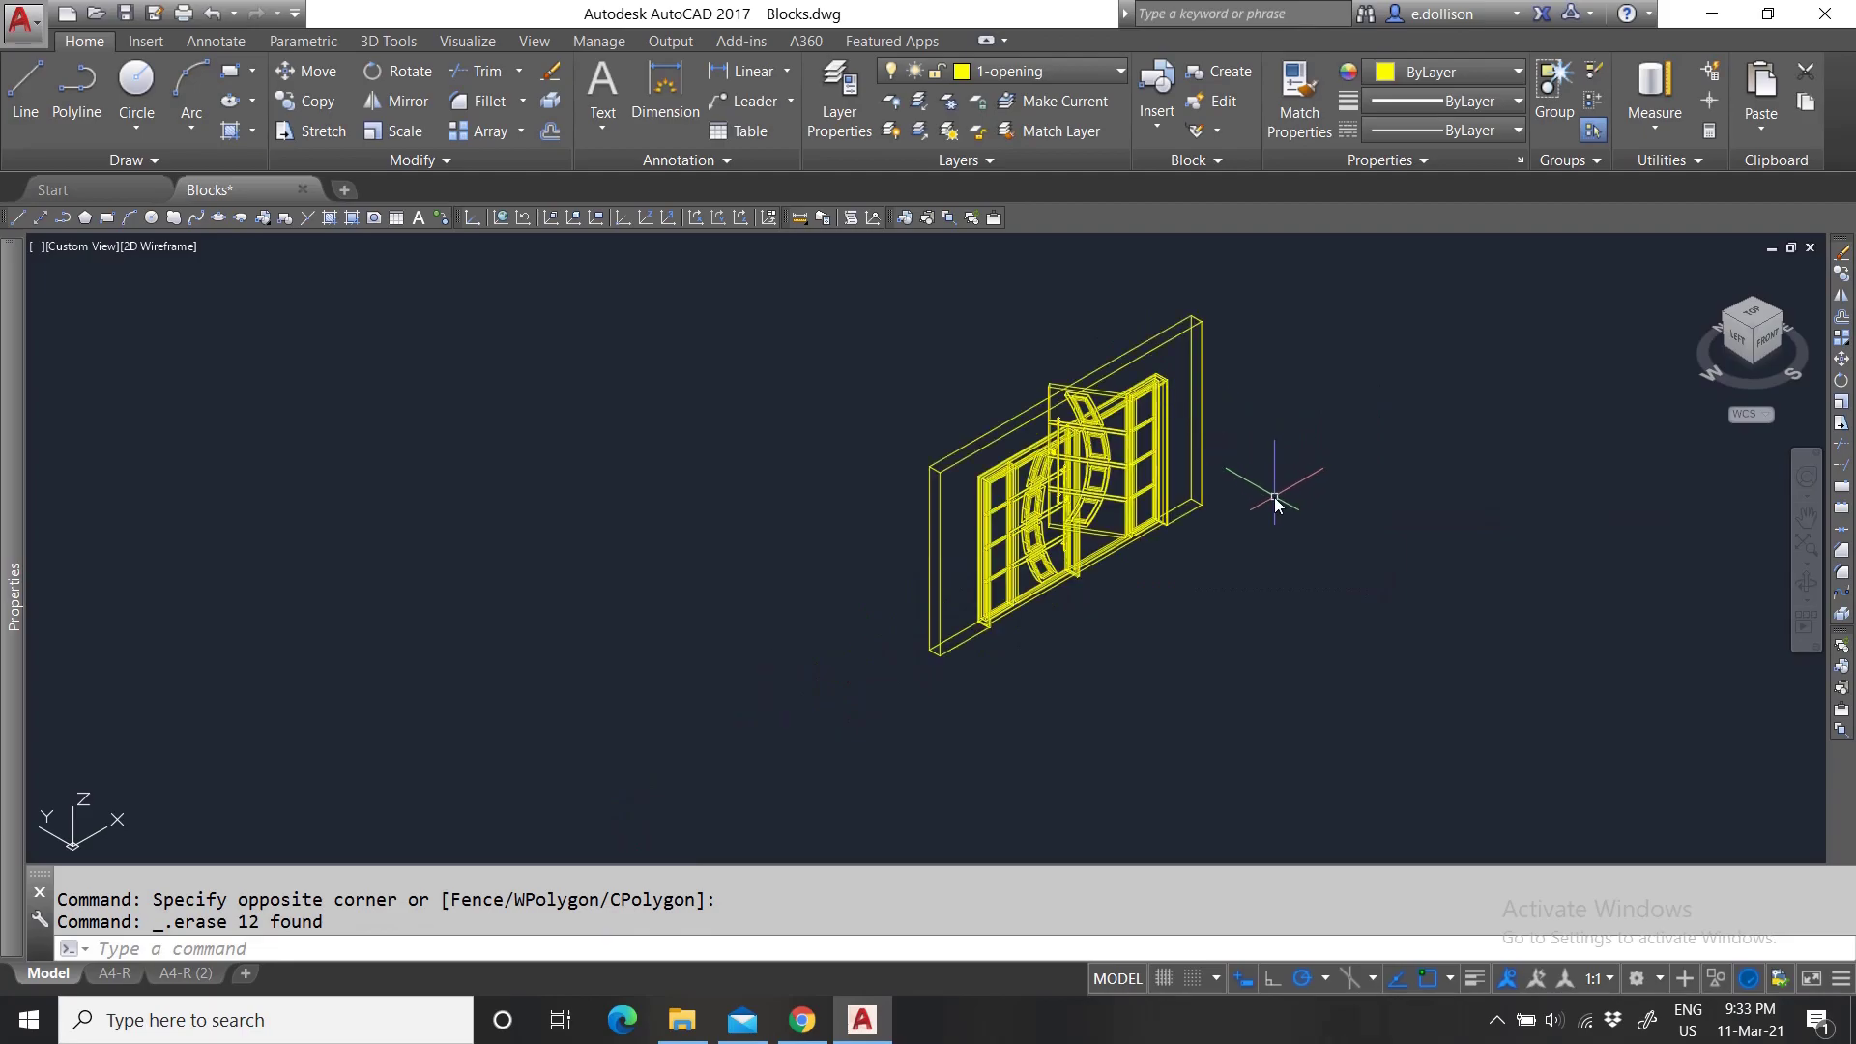